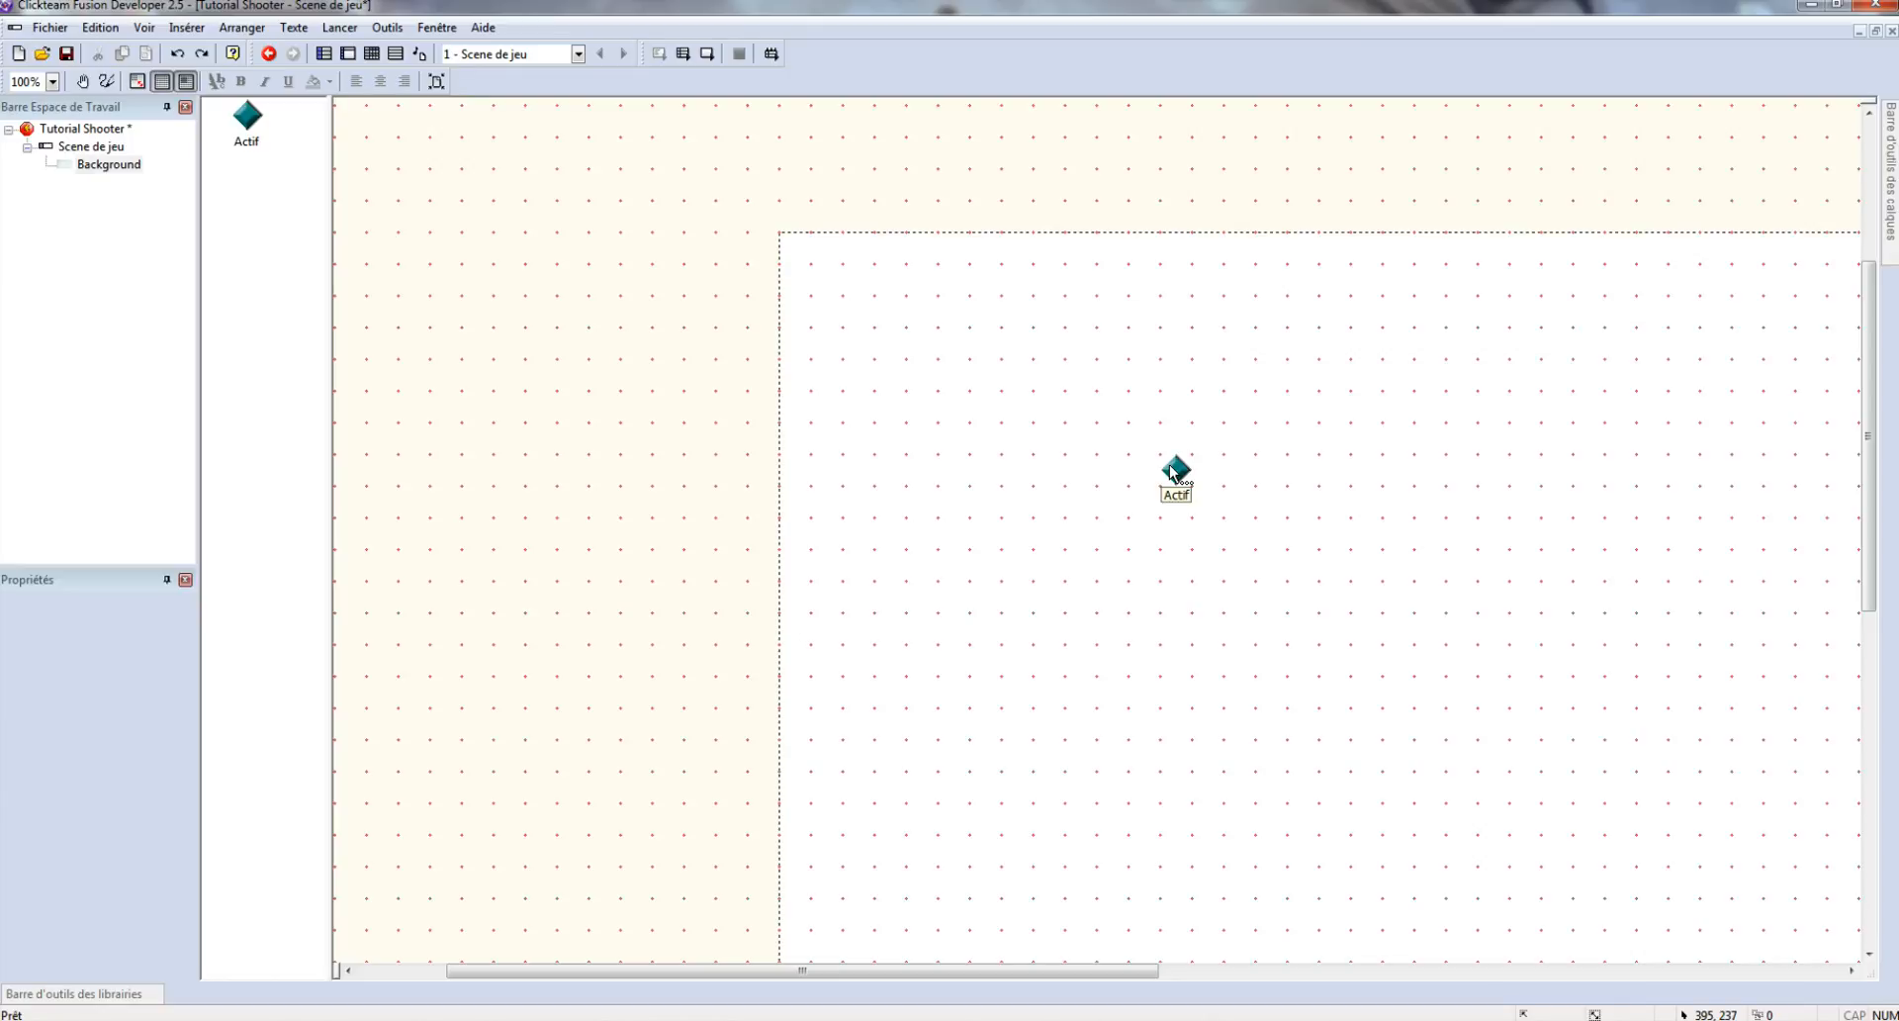
- Import the 1920×1080 'background' image from Survivor Assets > Decoration into the Actif object
left_click_drag(1176, 472, 1177, 506)
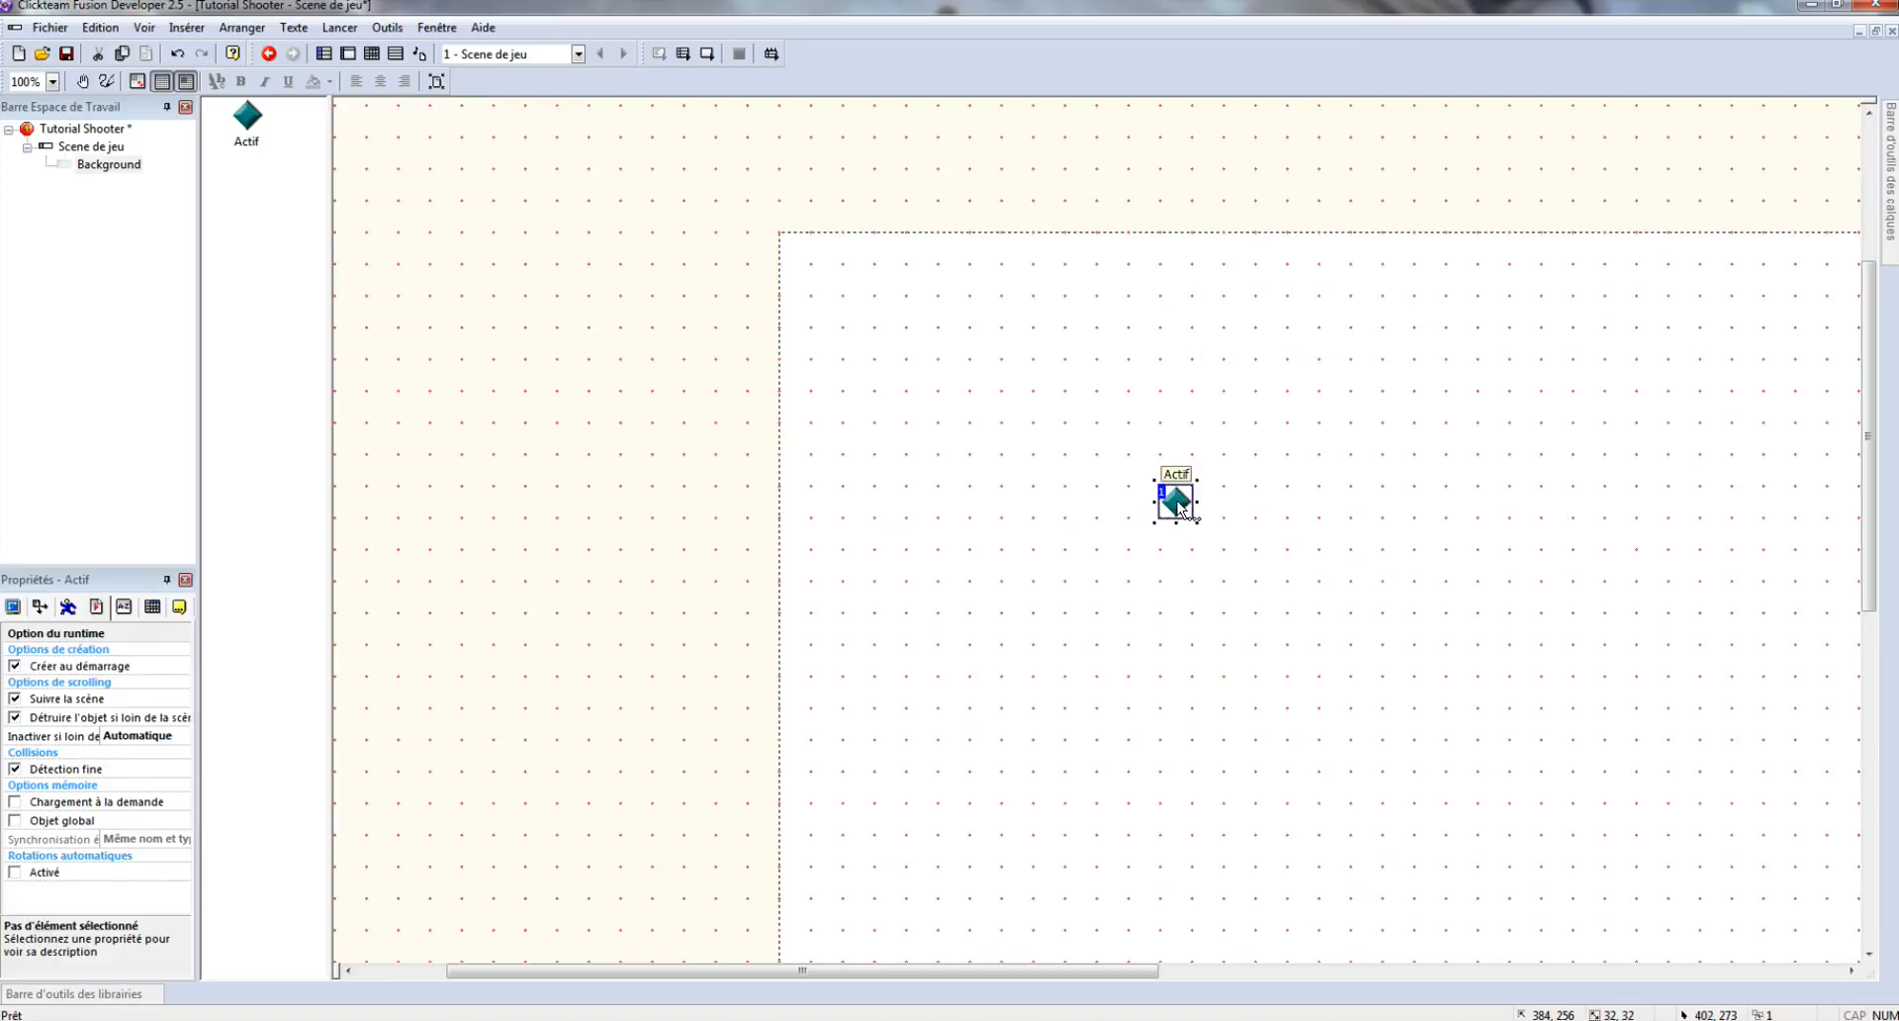
double_click(1178, 503)
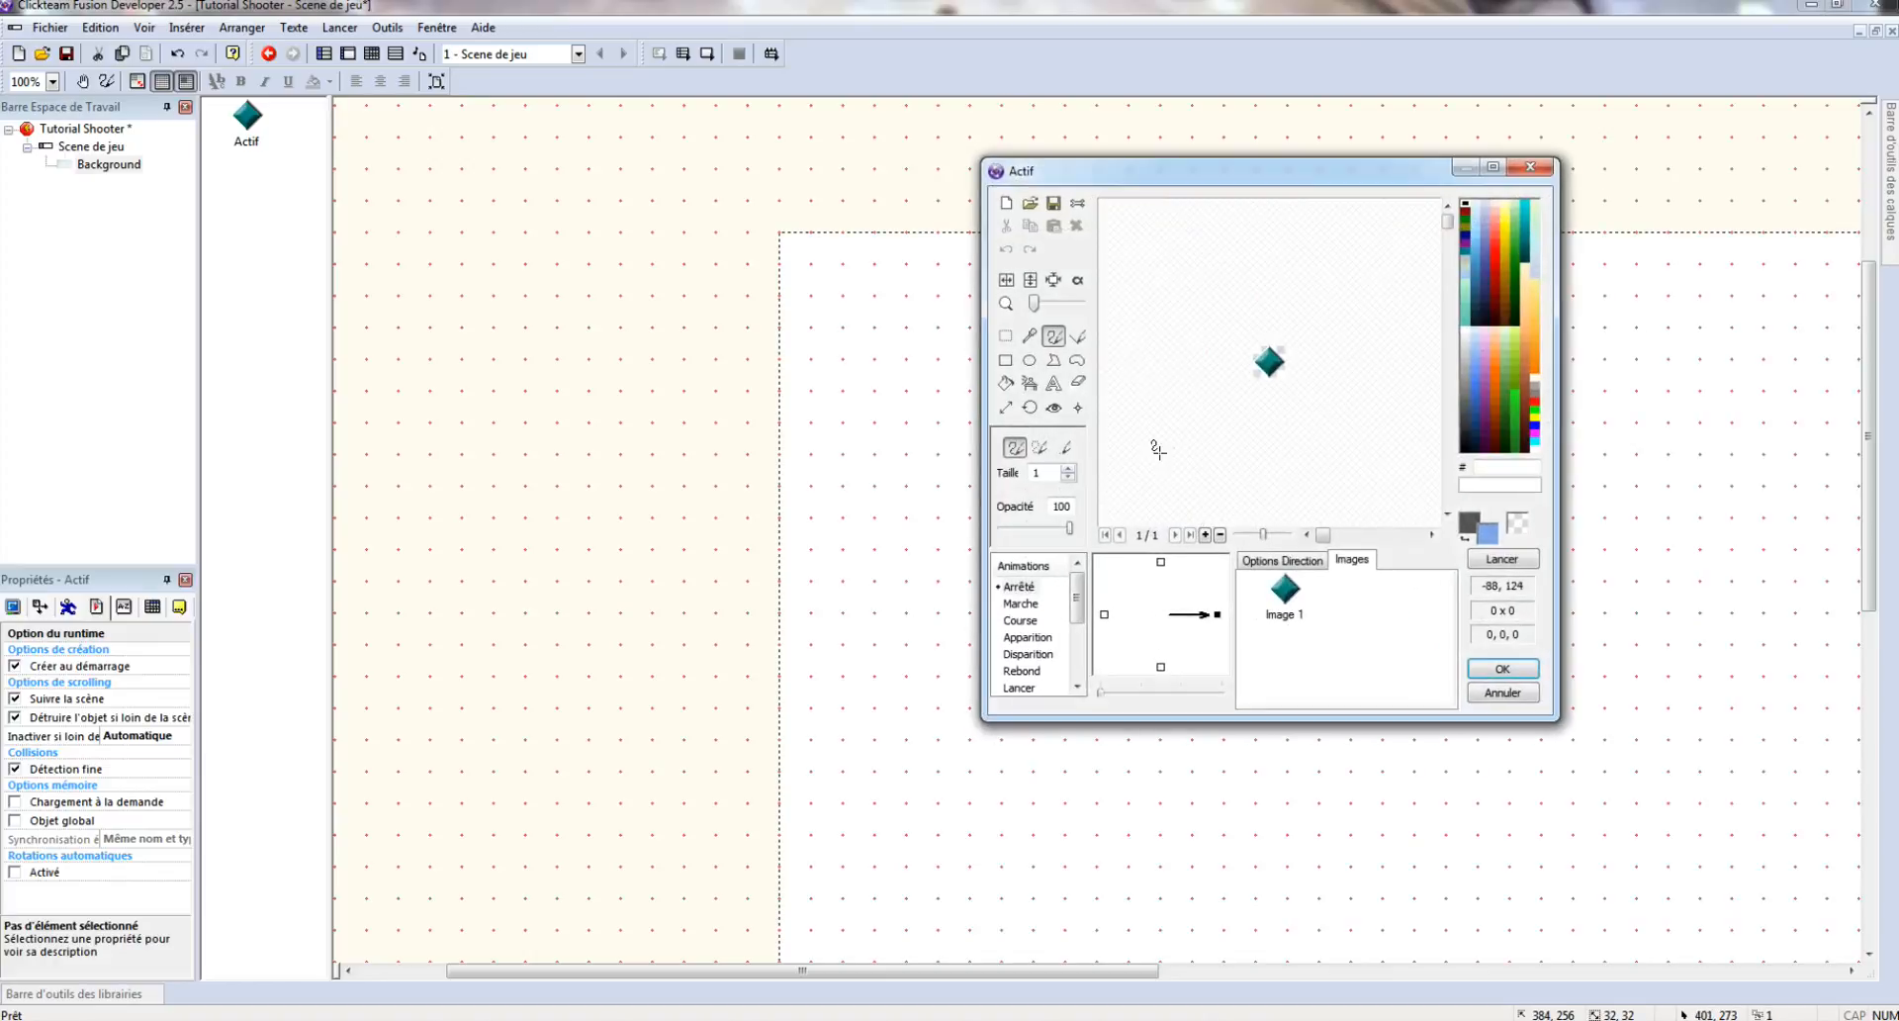
left_click(1032, 205)
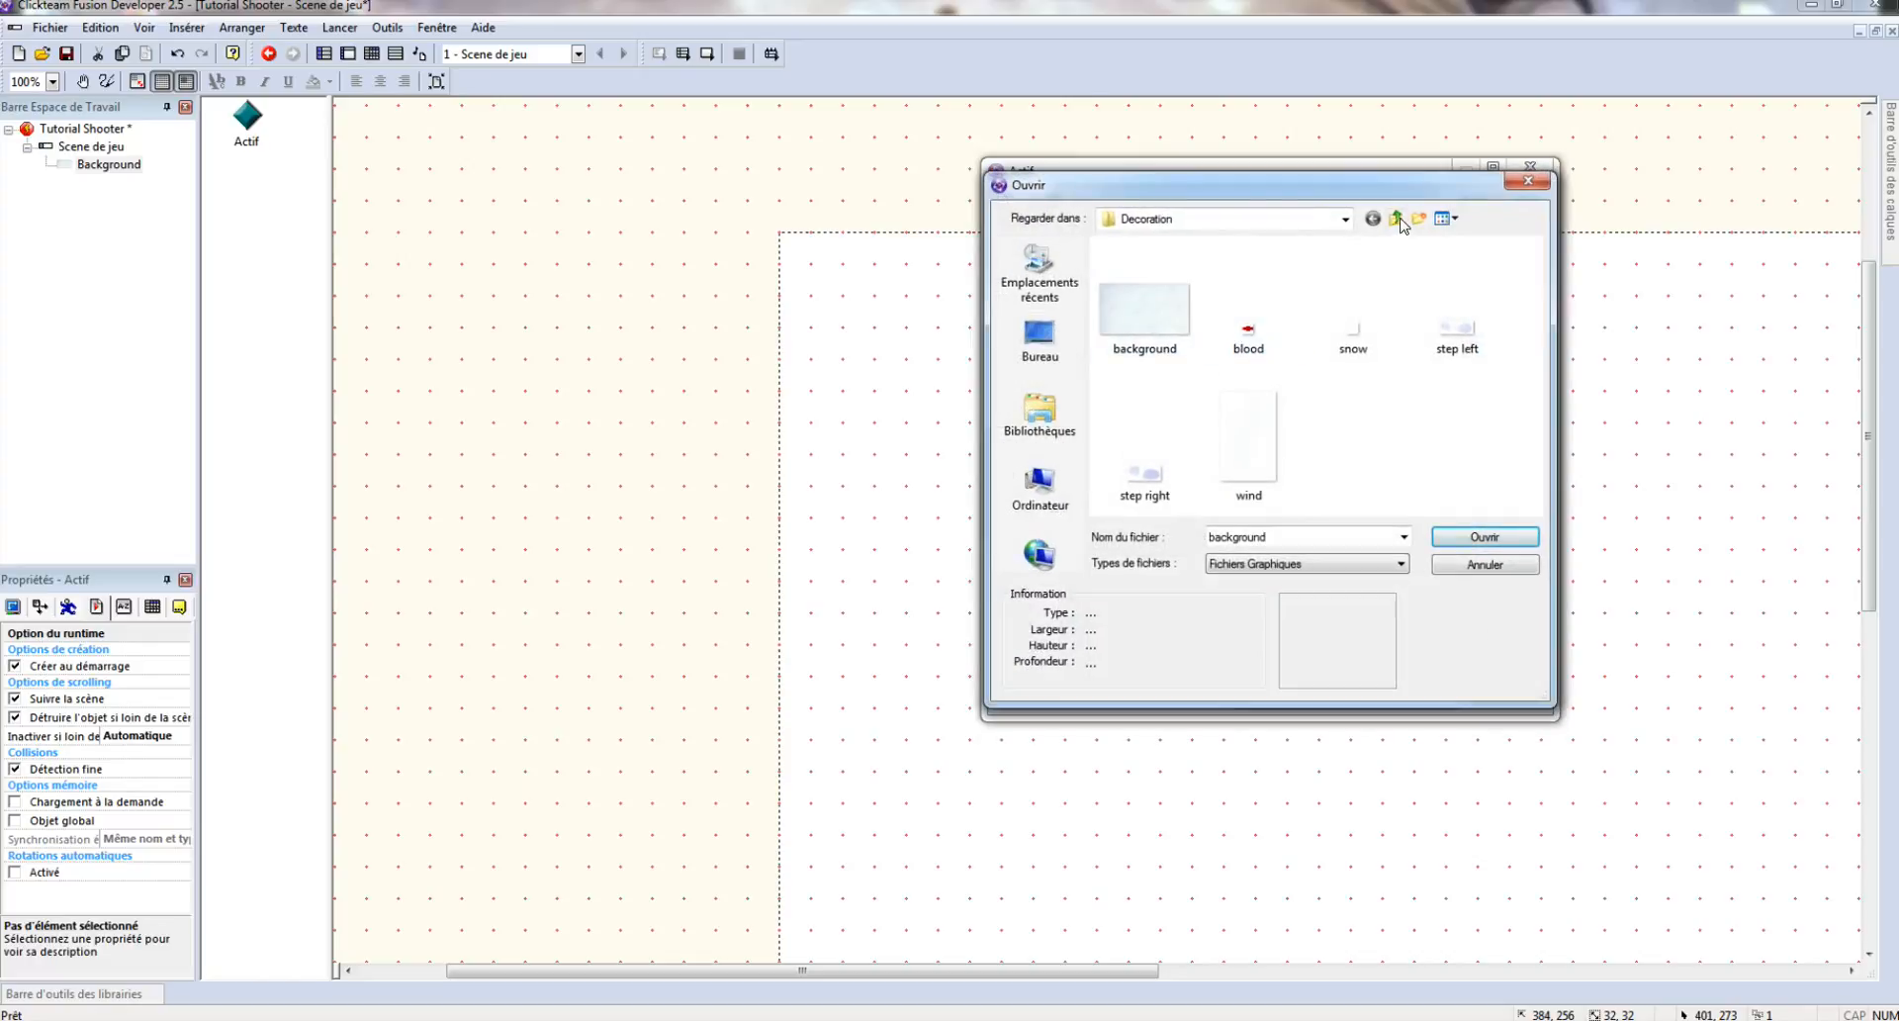
left_click(1395, 219)
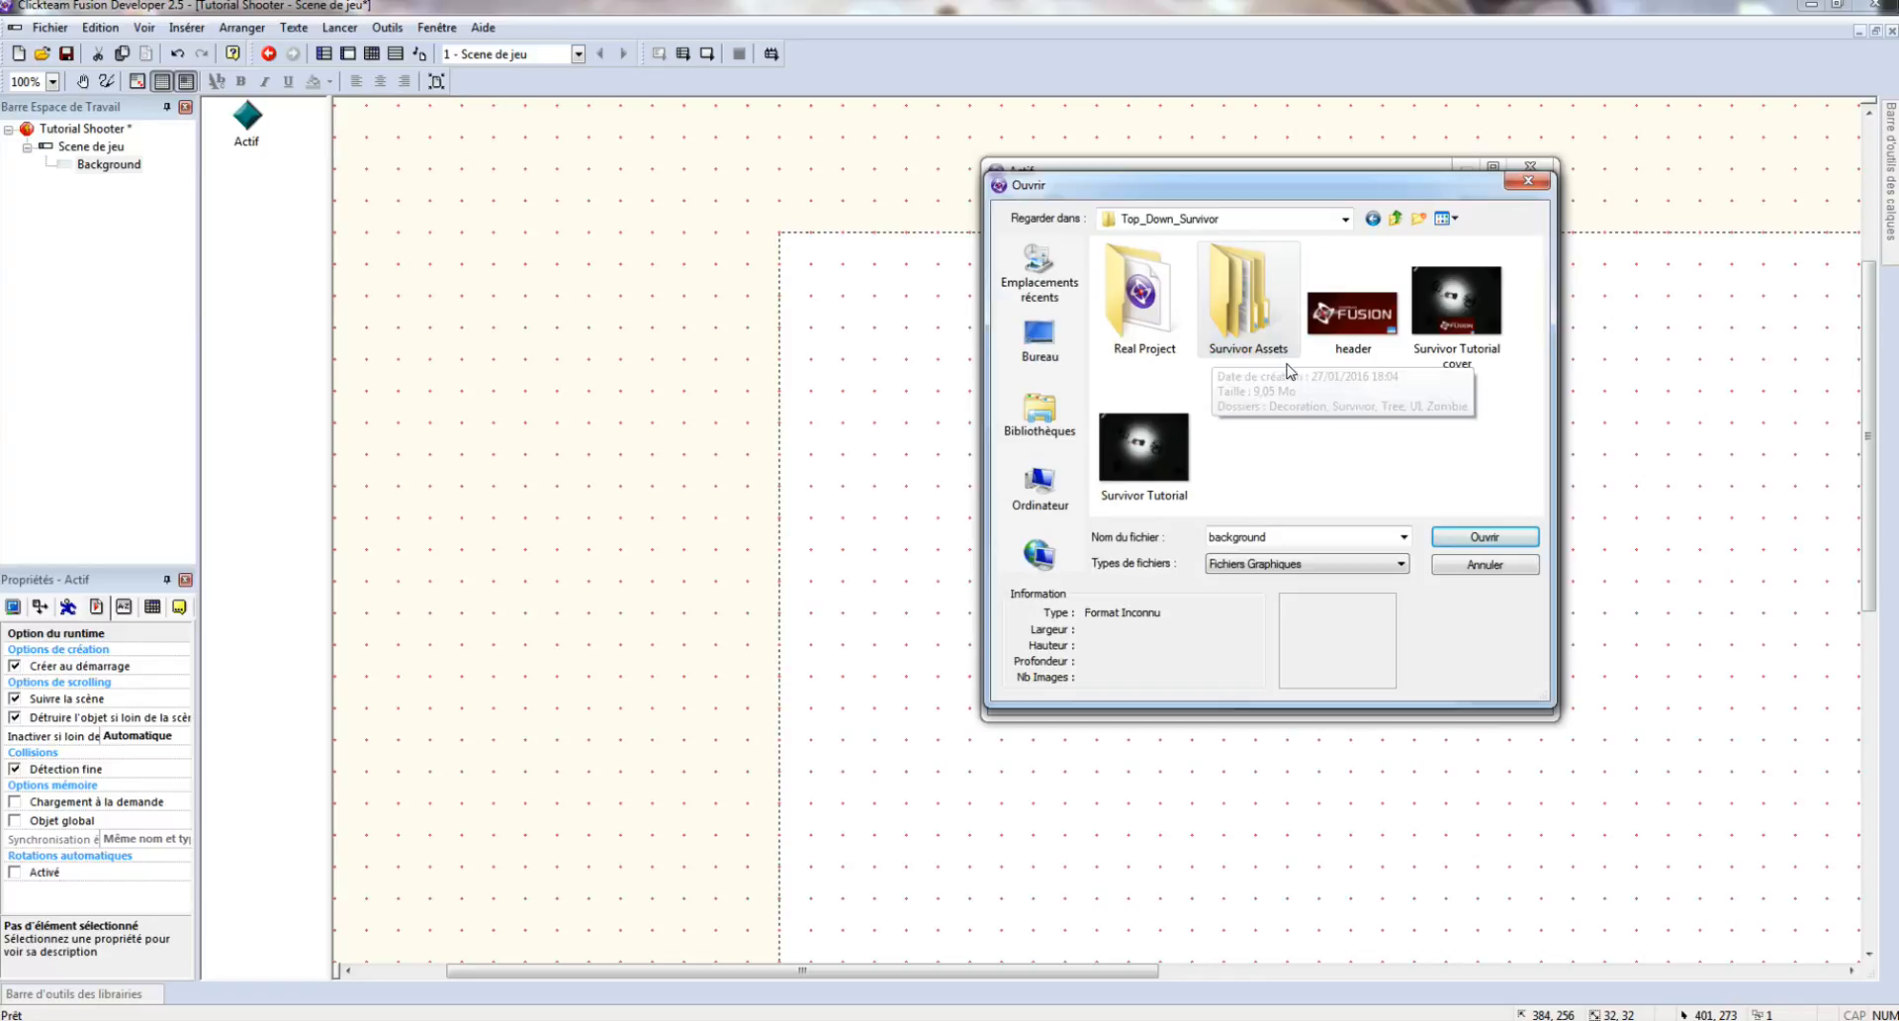
left_click(1216, 358)
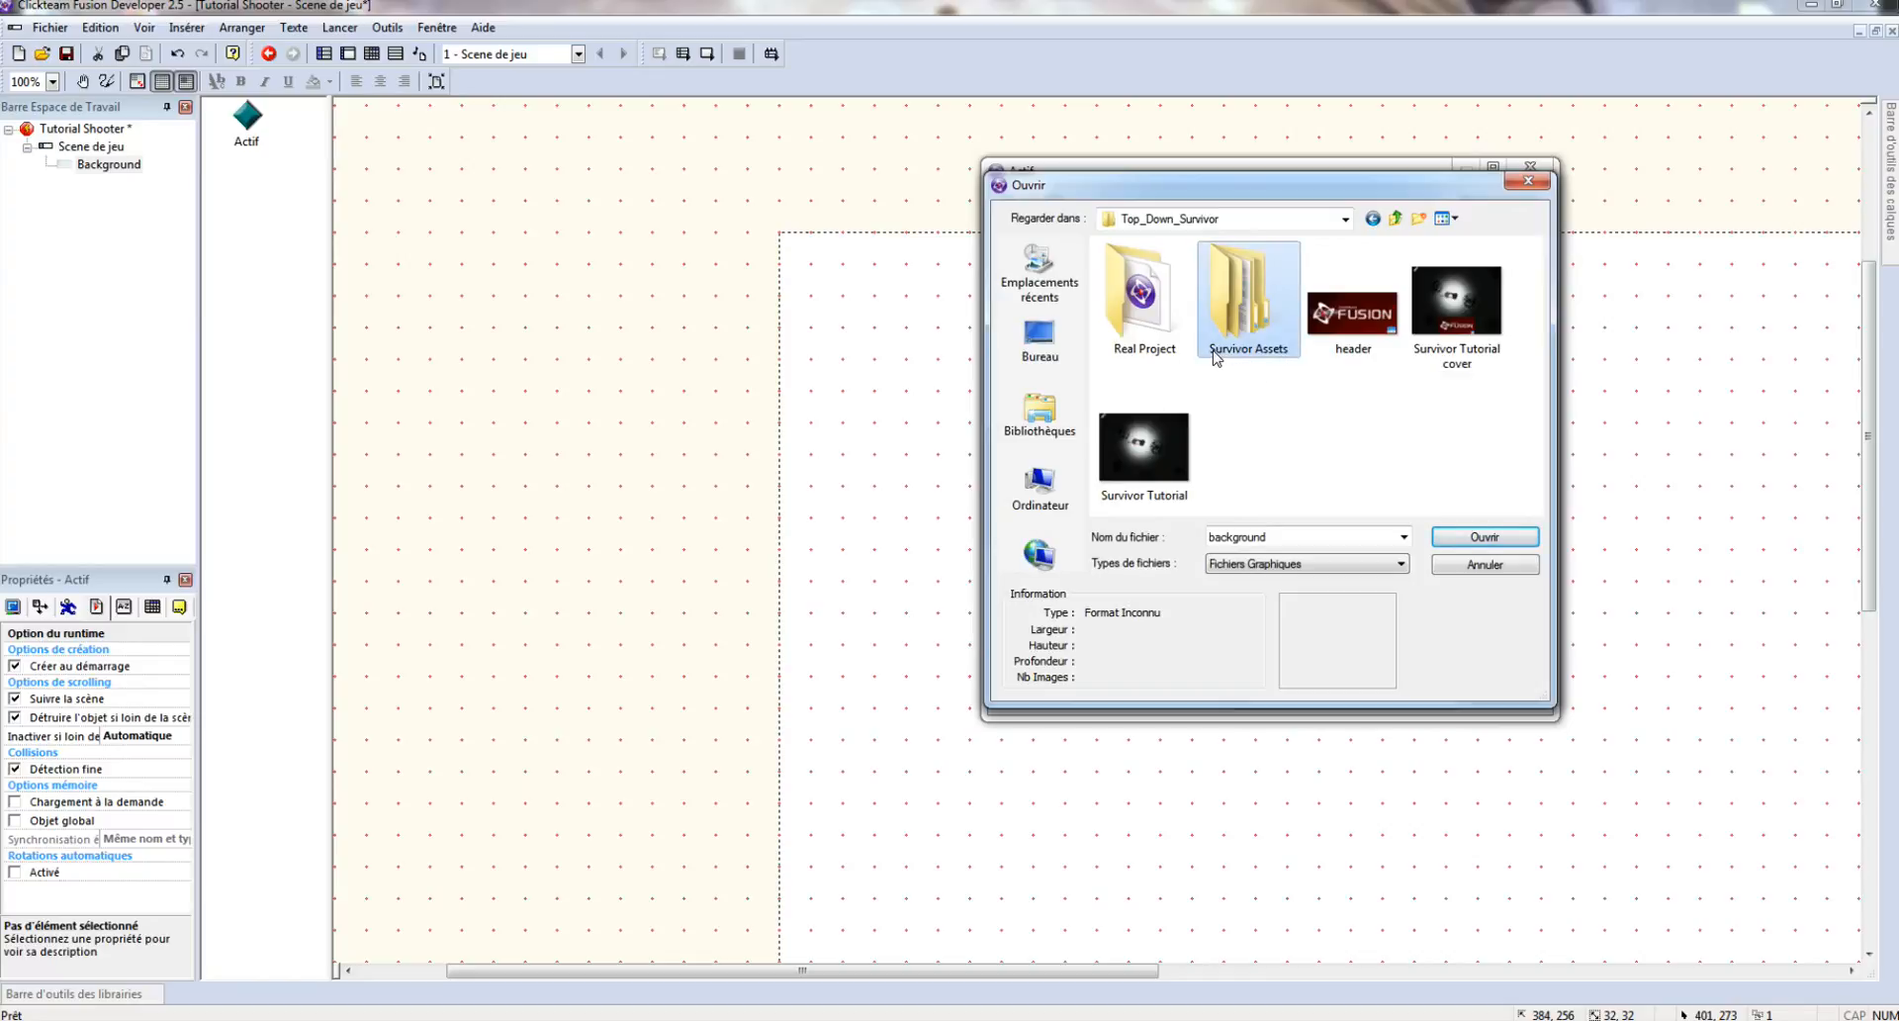
double_click(1287, 354)
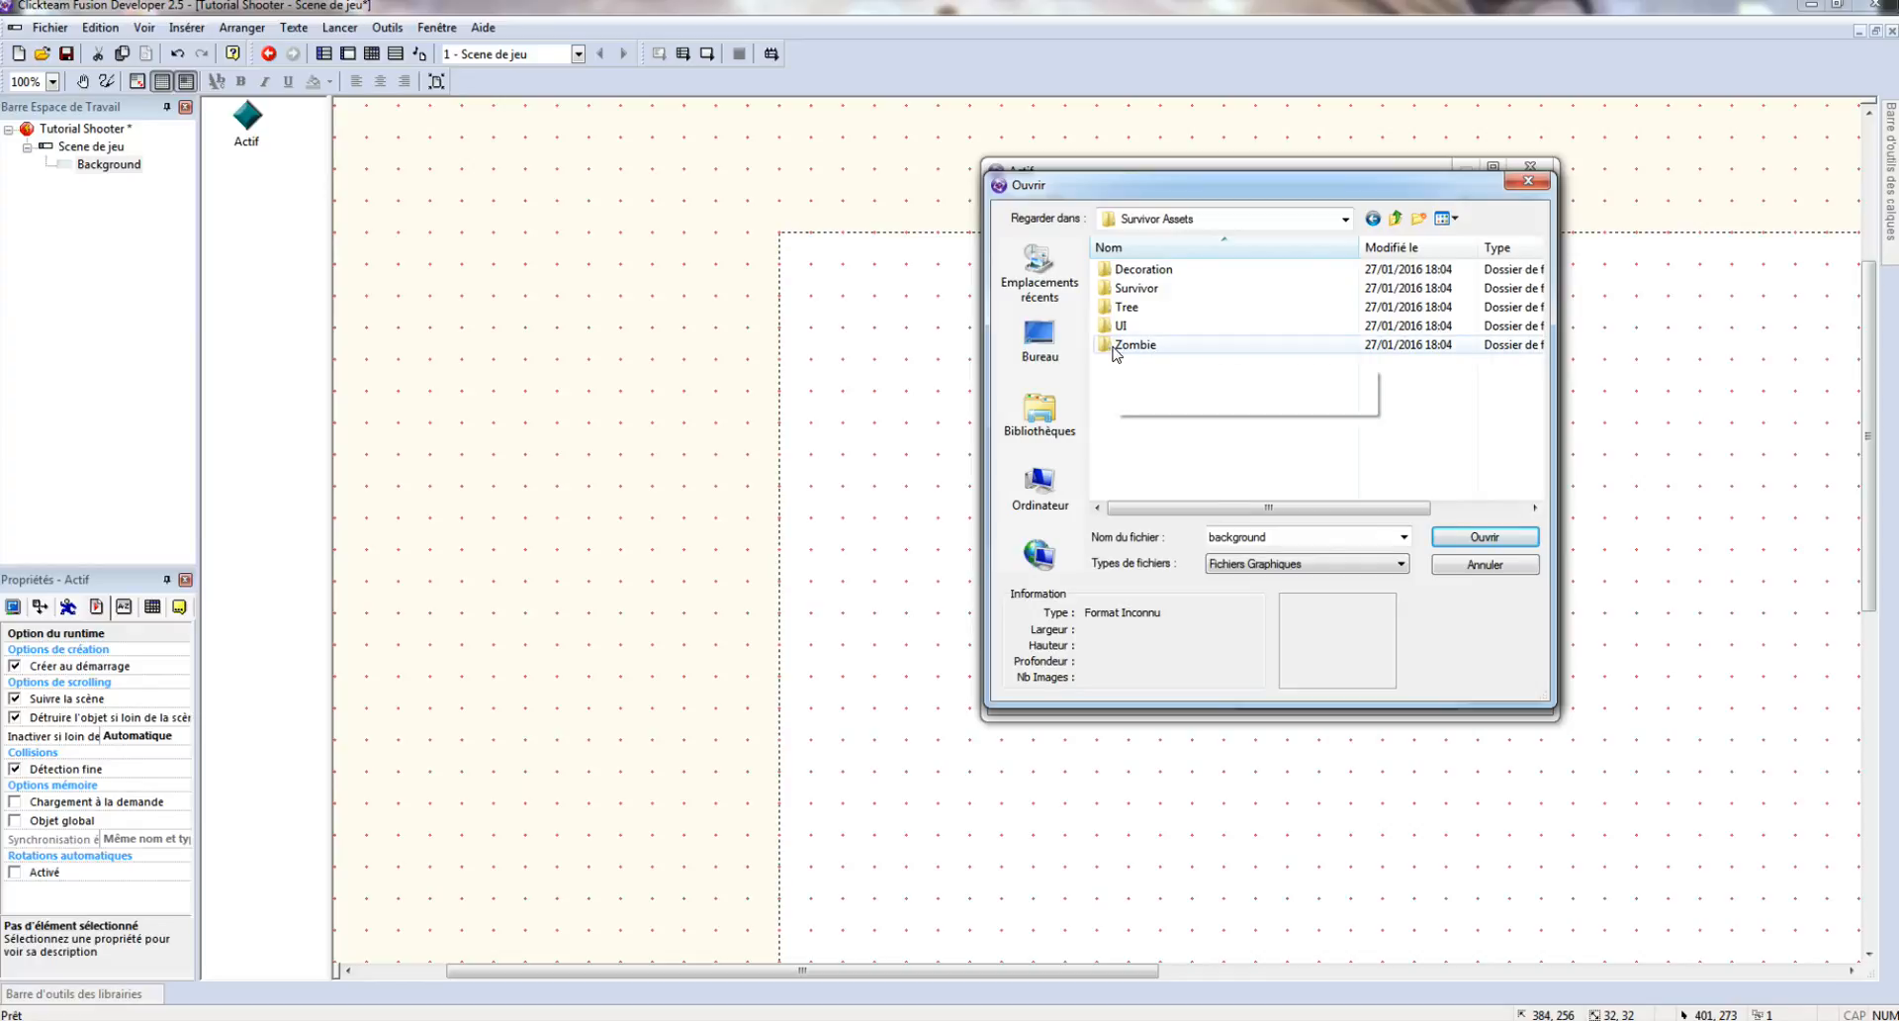
double_click(1148, 288)
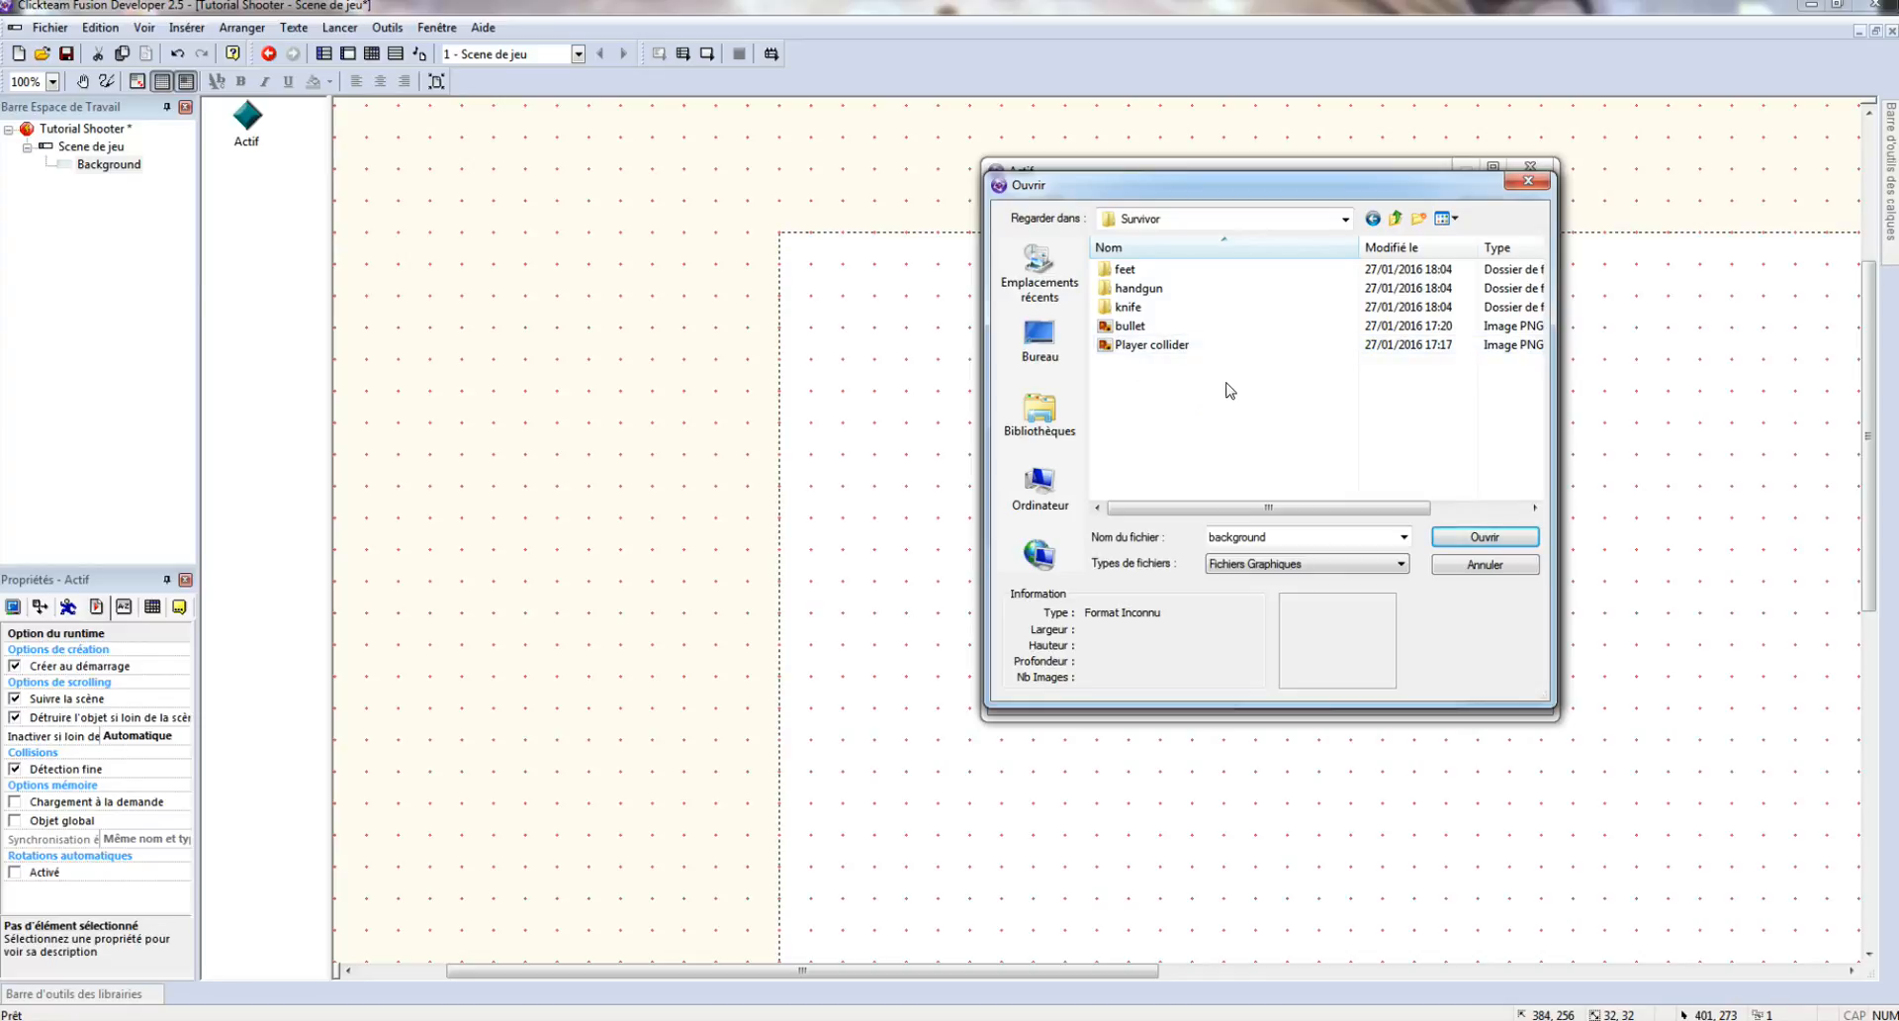
left_click(1395, 218)
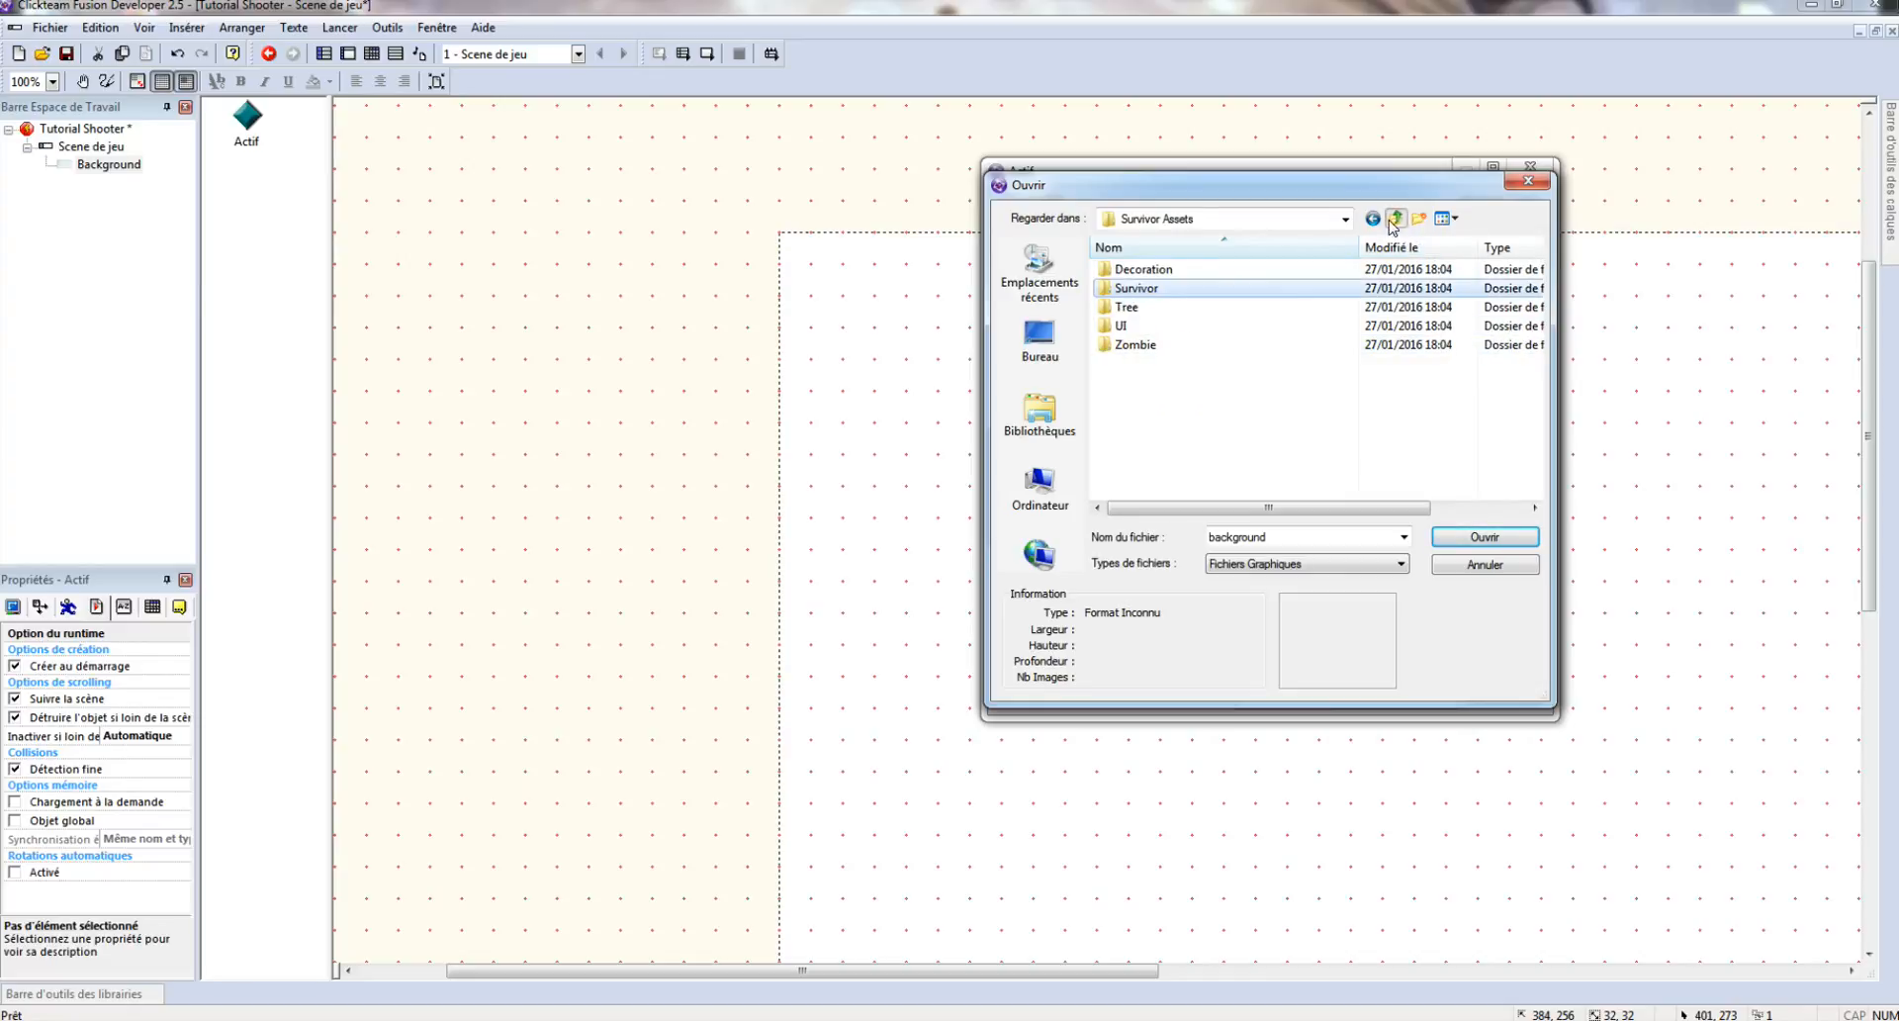
double_click(1150, 272)
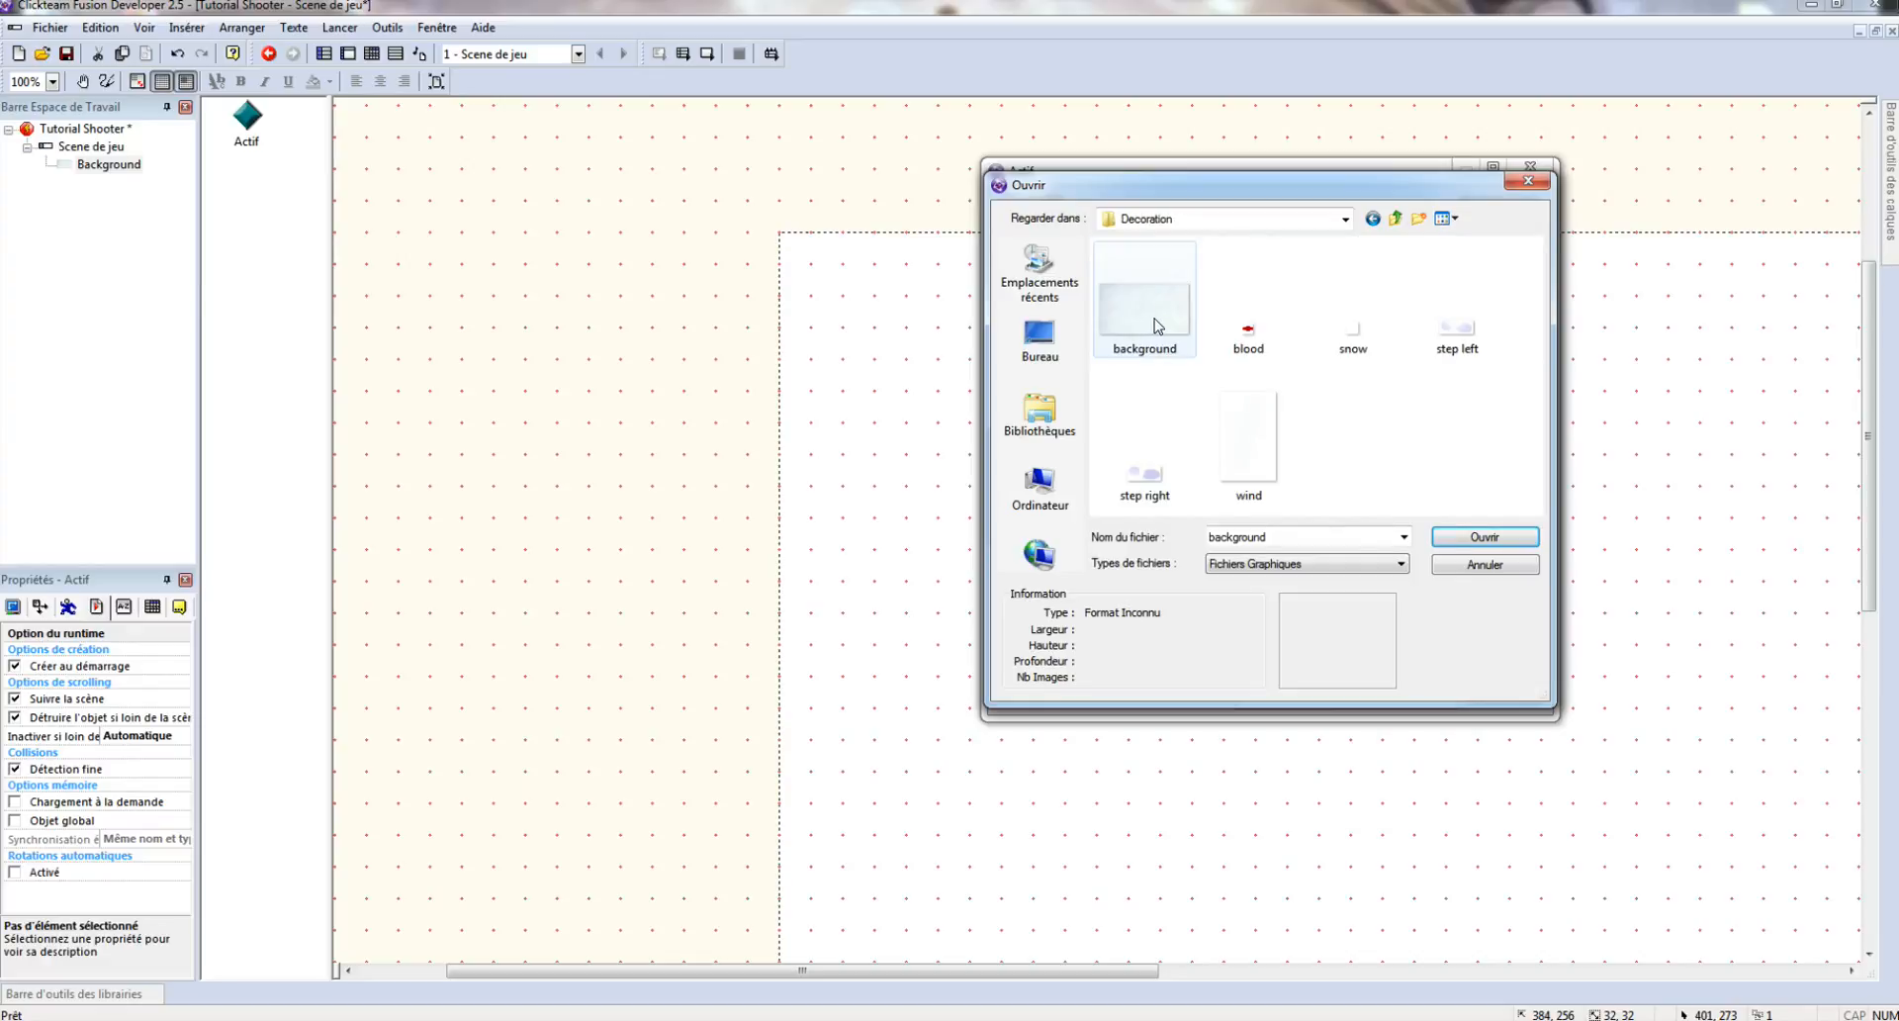
double_click(1158, 327)
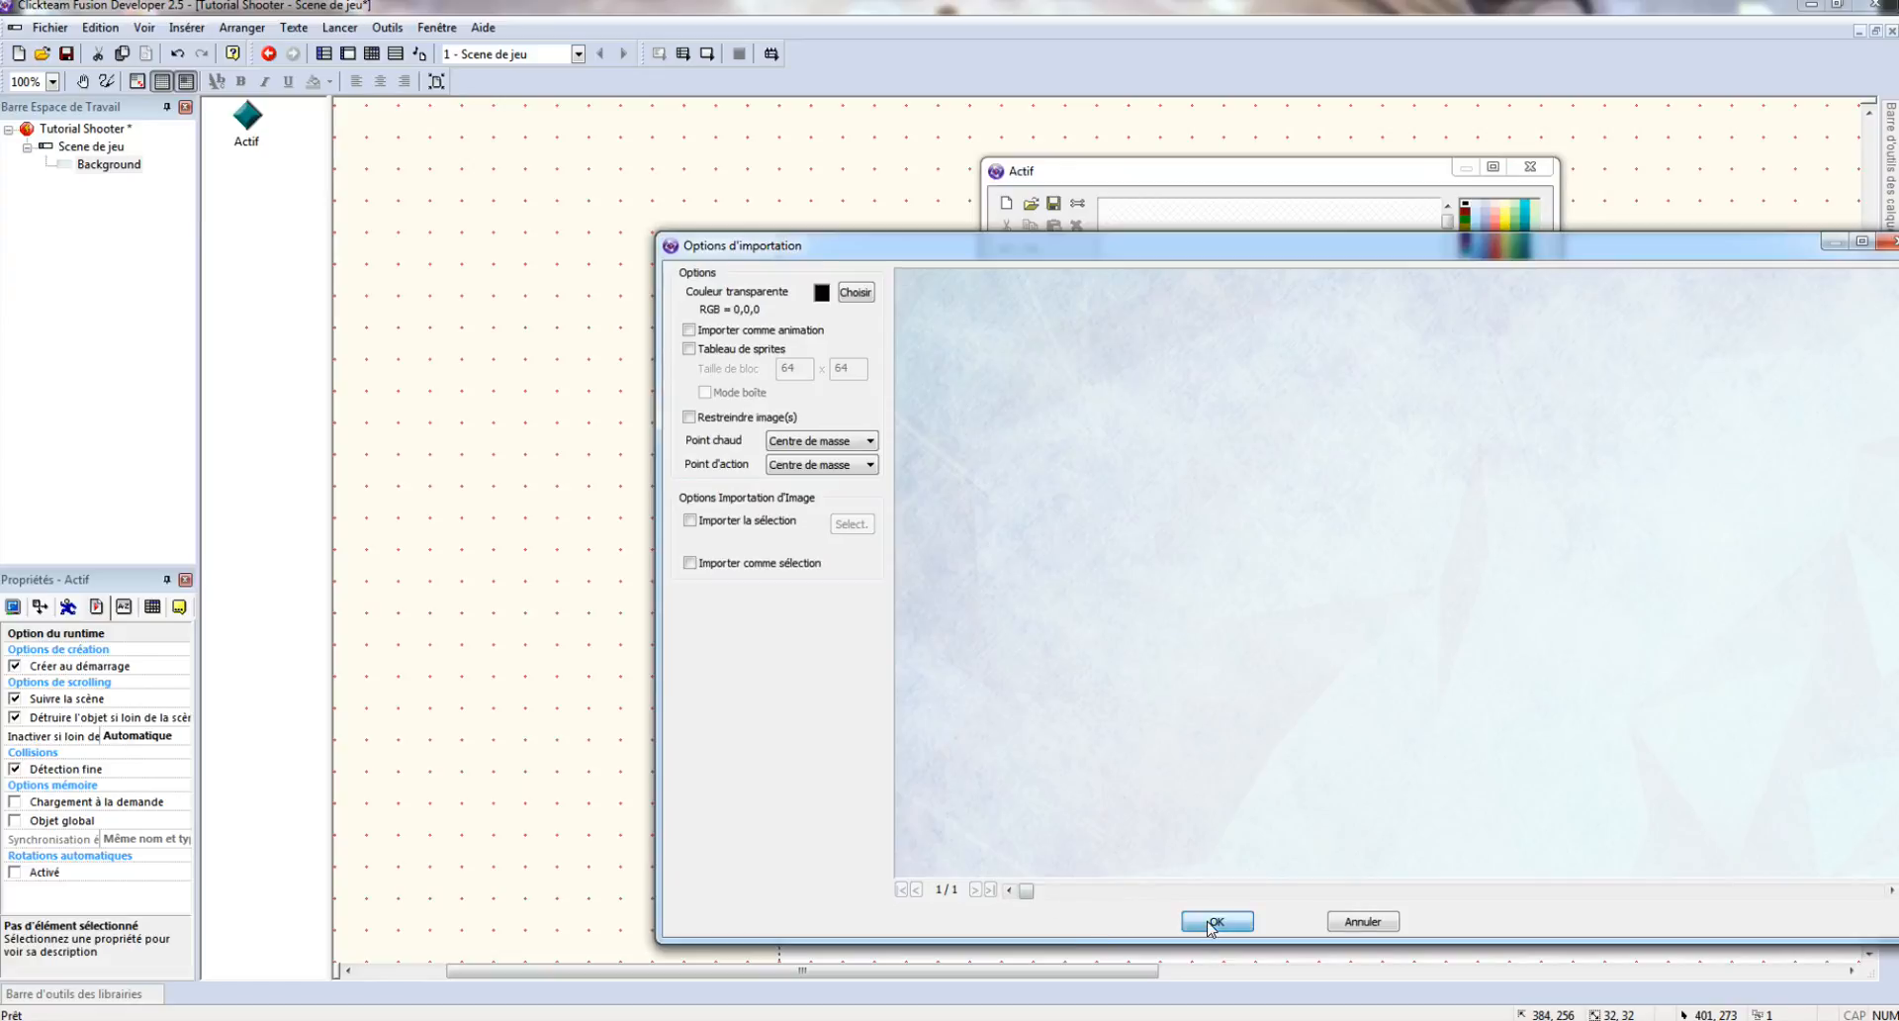
left_click(1215, 922)
left_click(1507, 667)
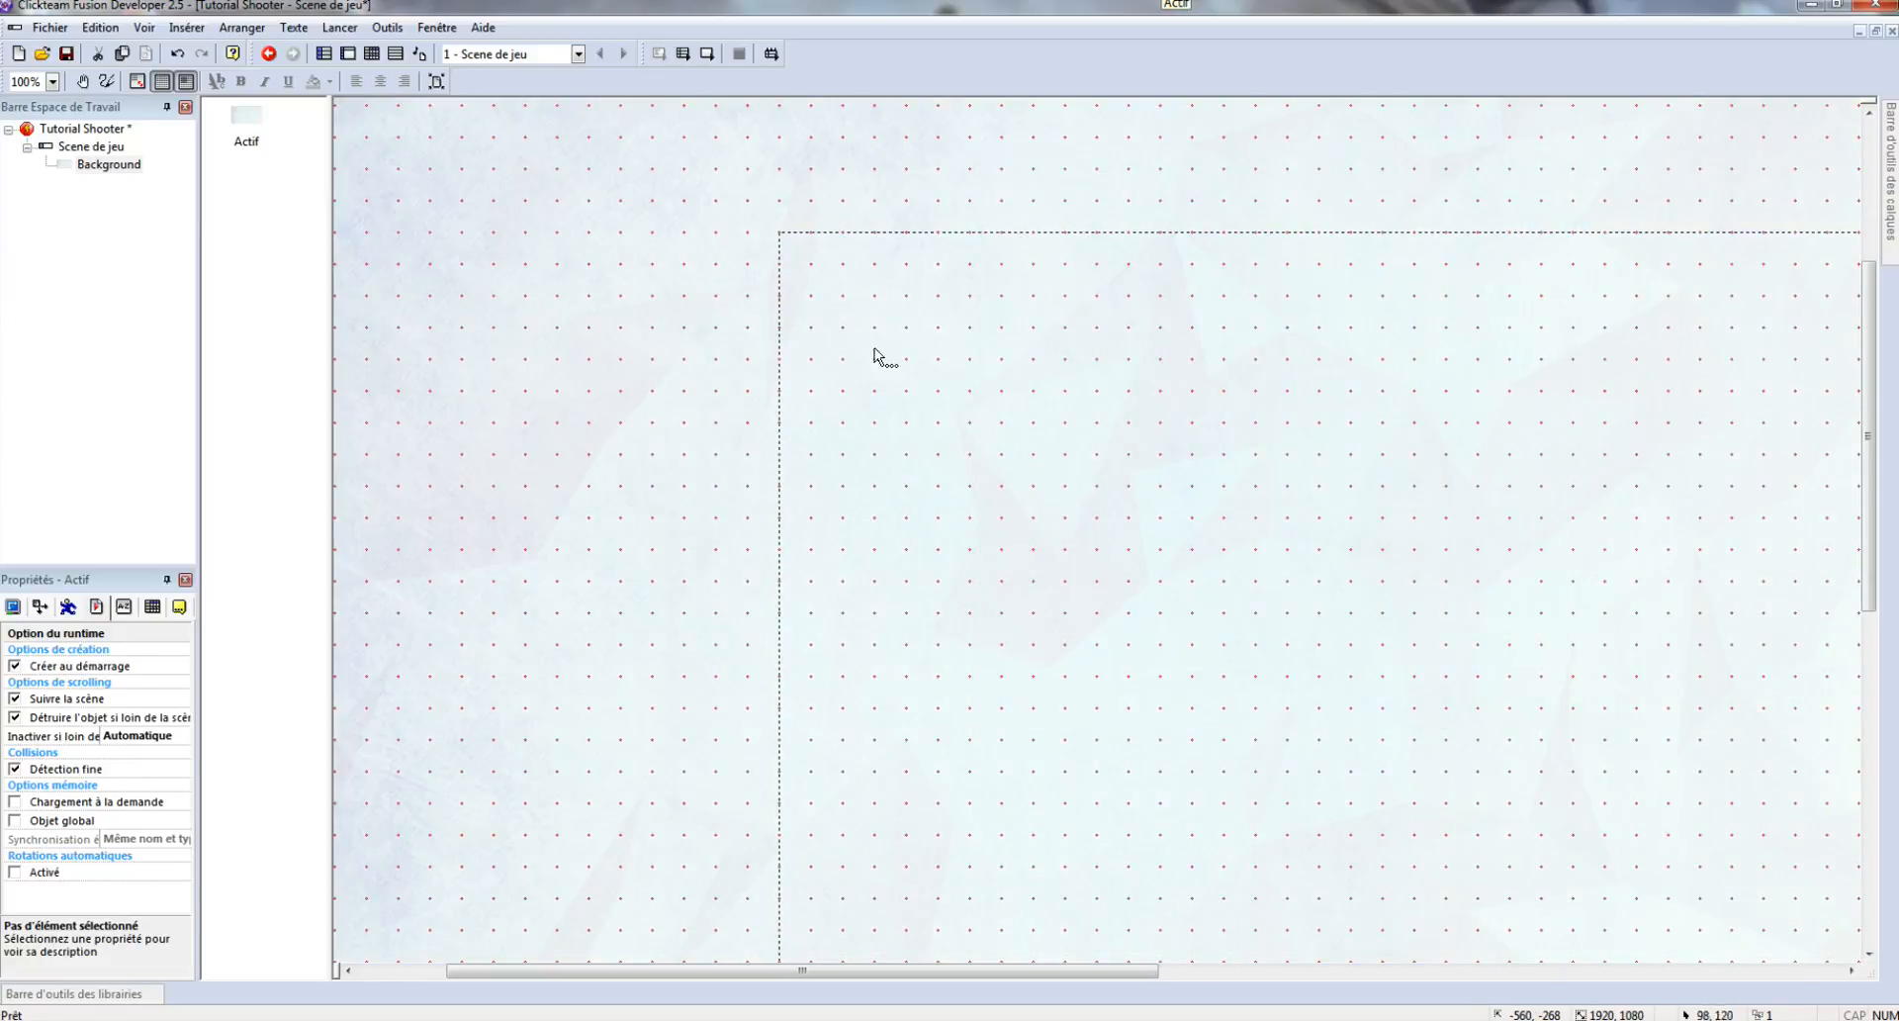
- Turn on Snap to grid and align the background image to the scene's top-left corner (0,0)
left_click_drag(664, 317, 933, 412)
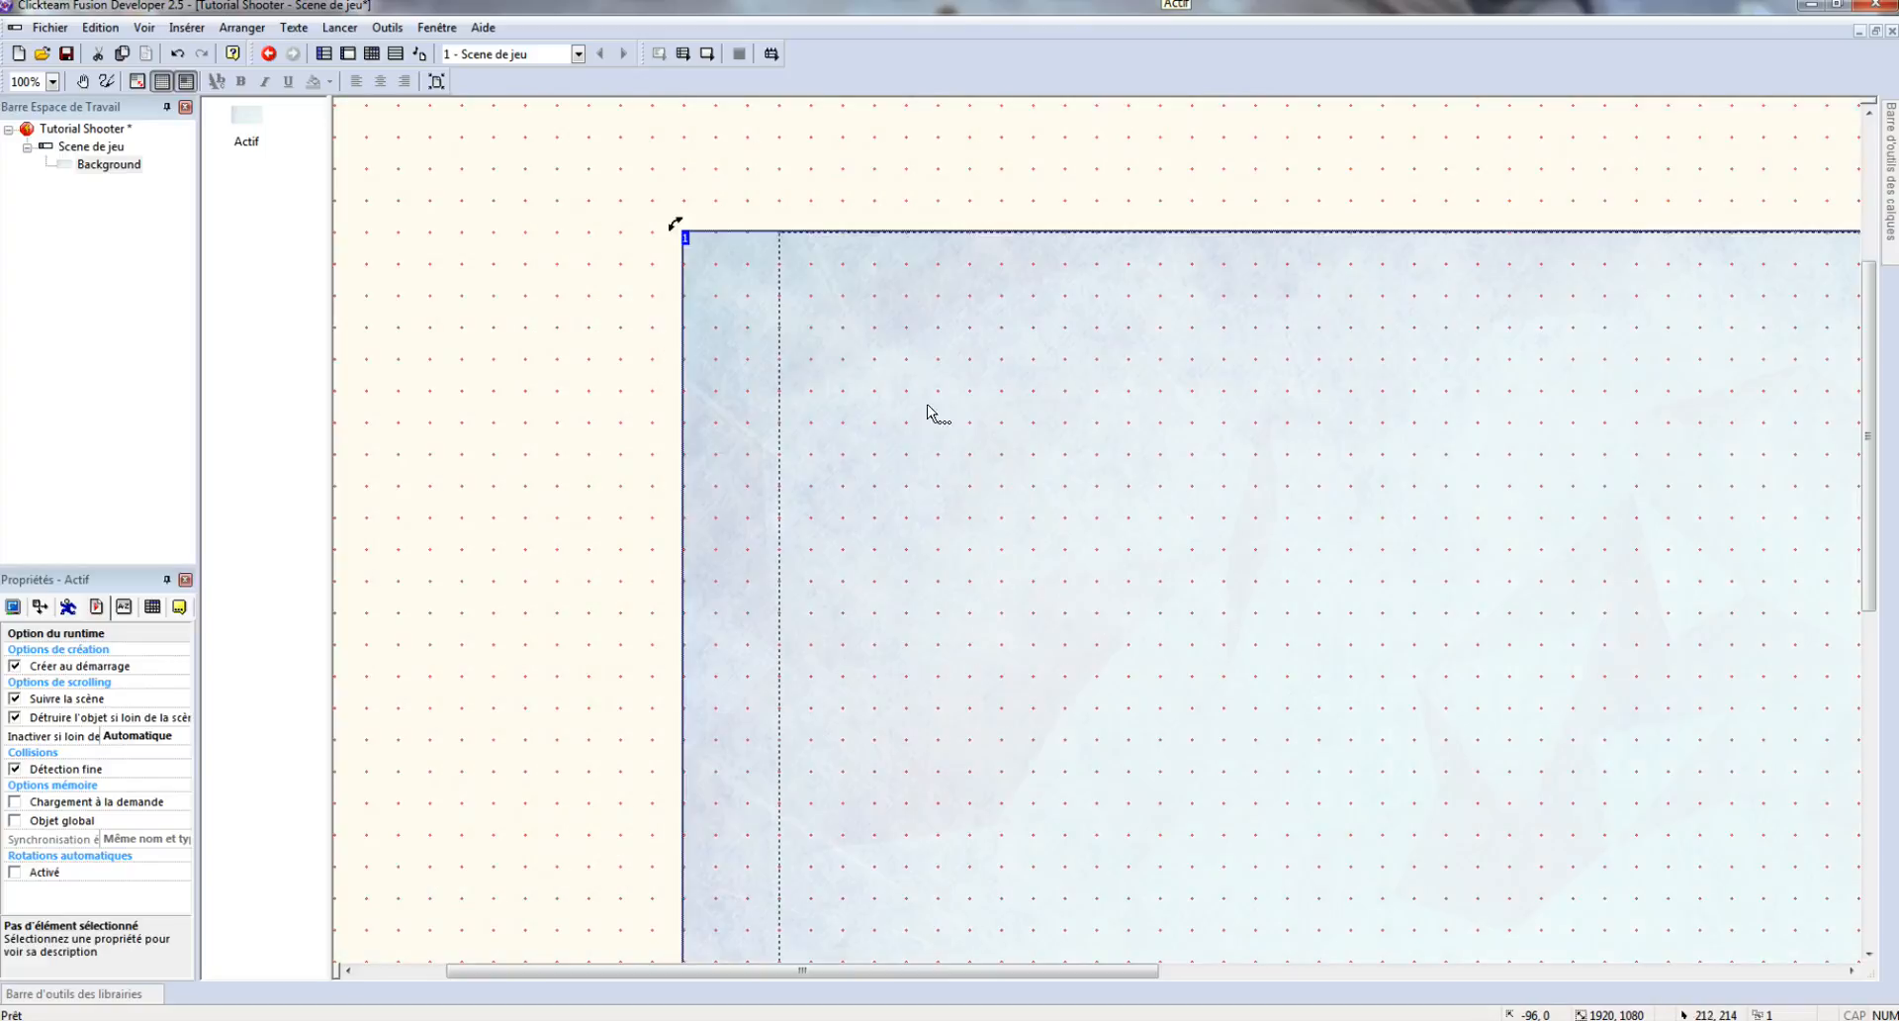
left_click(162, 83)
mouse_move(784, 310)
left_mouse_down()
mouse_move(764, 303)
mouse_move(801, 303)
left_mouse_up()
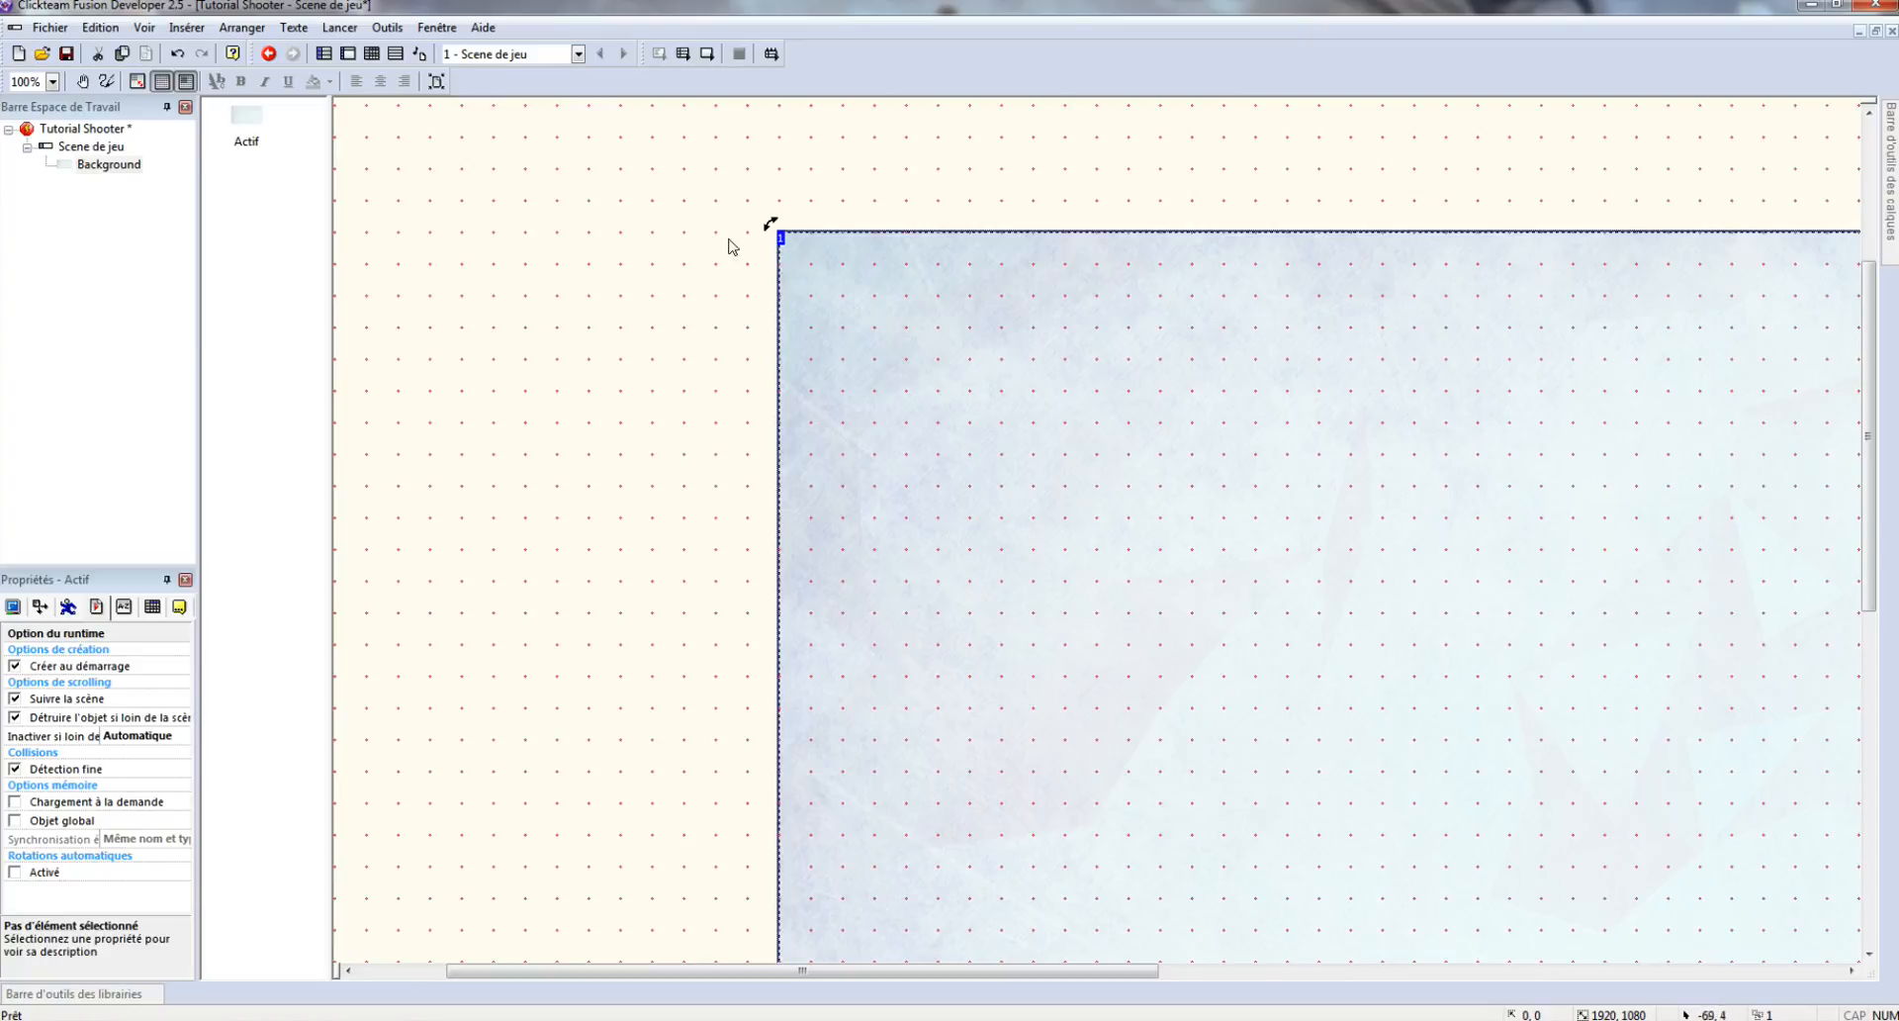
- Rename the background object to 'Background'
left_click(715, 326)
left_click(907, 337)
right_click(906, 337)
left_click(989, 395)
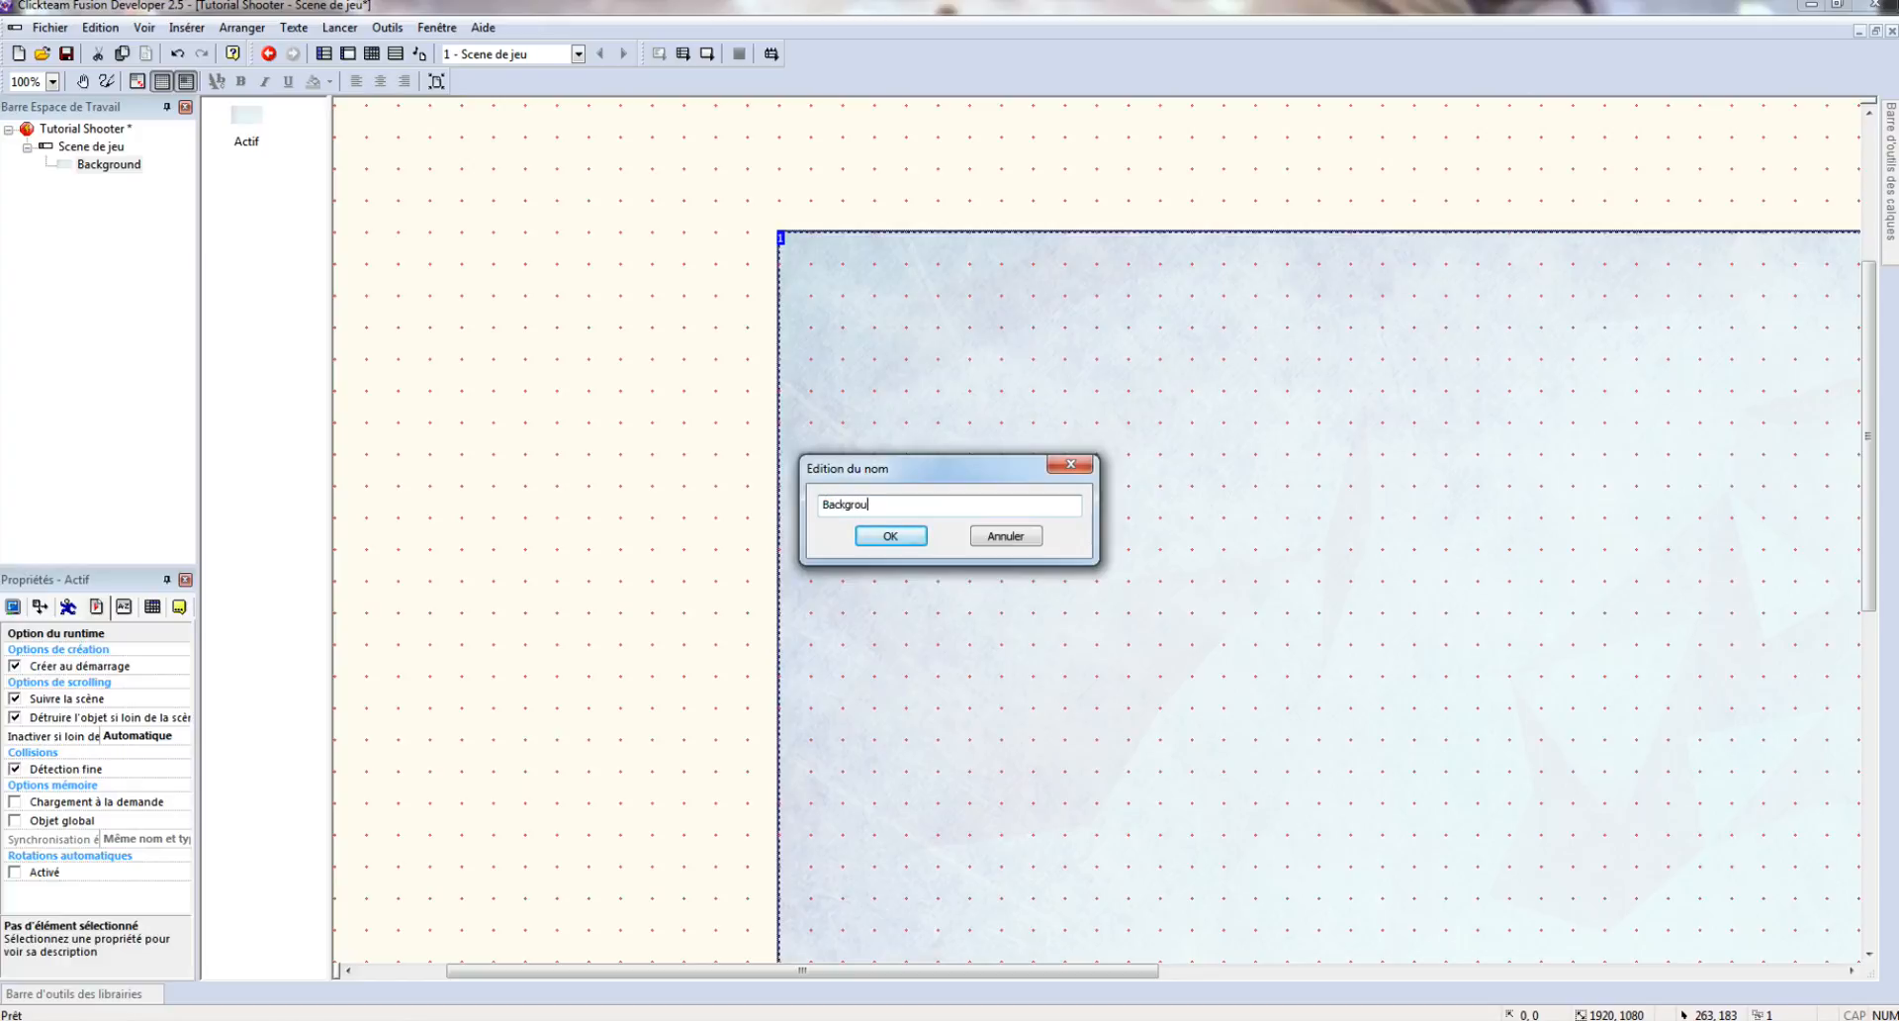
type("Background")
key("Return")
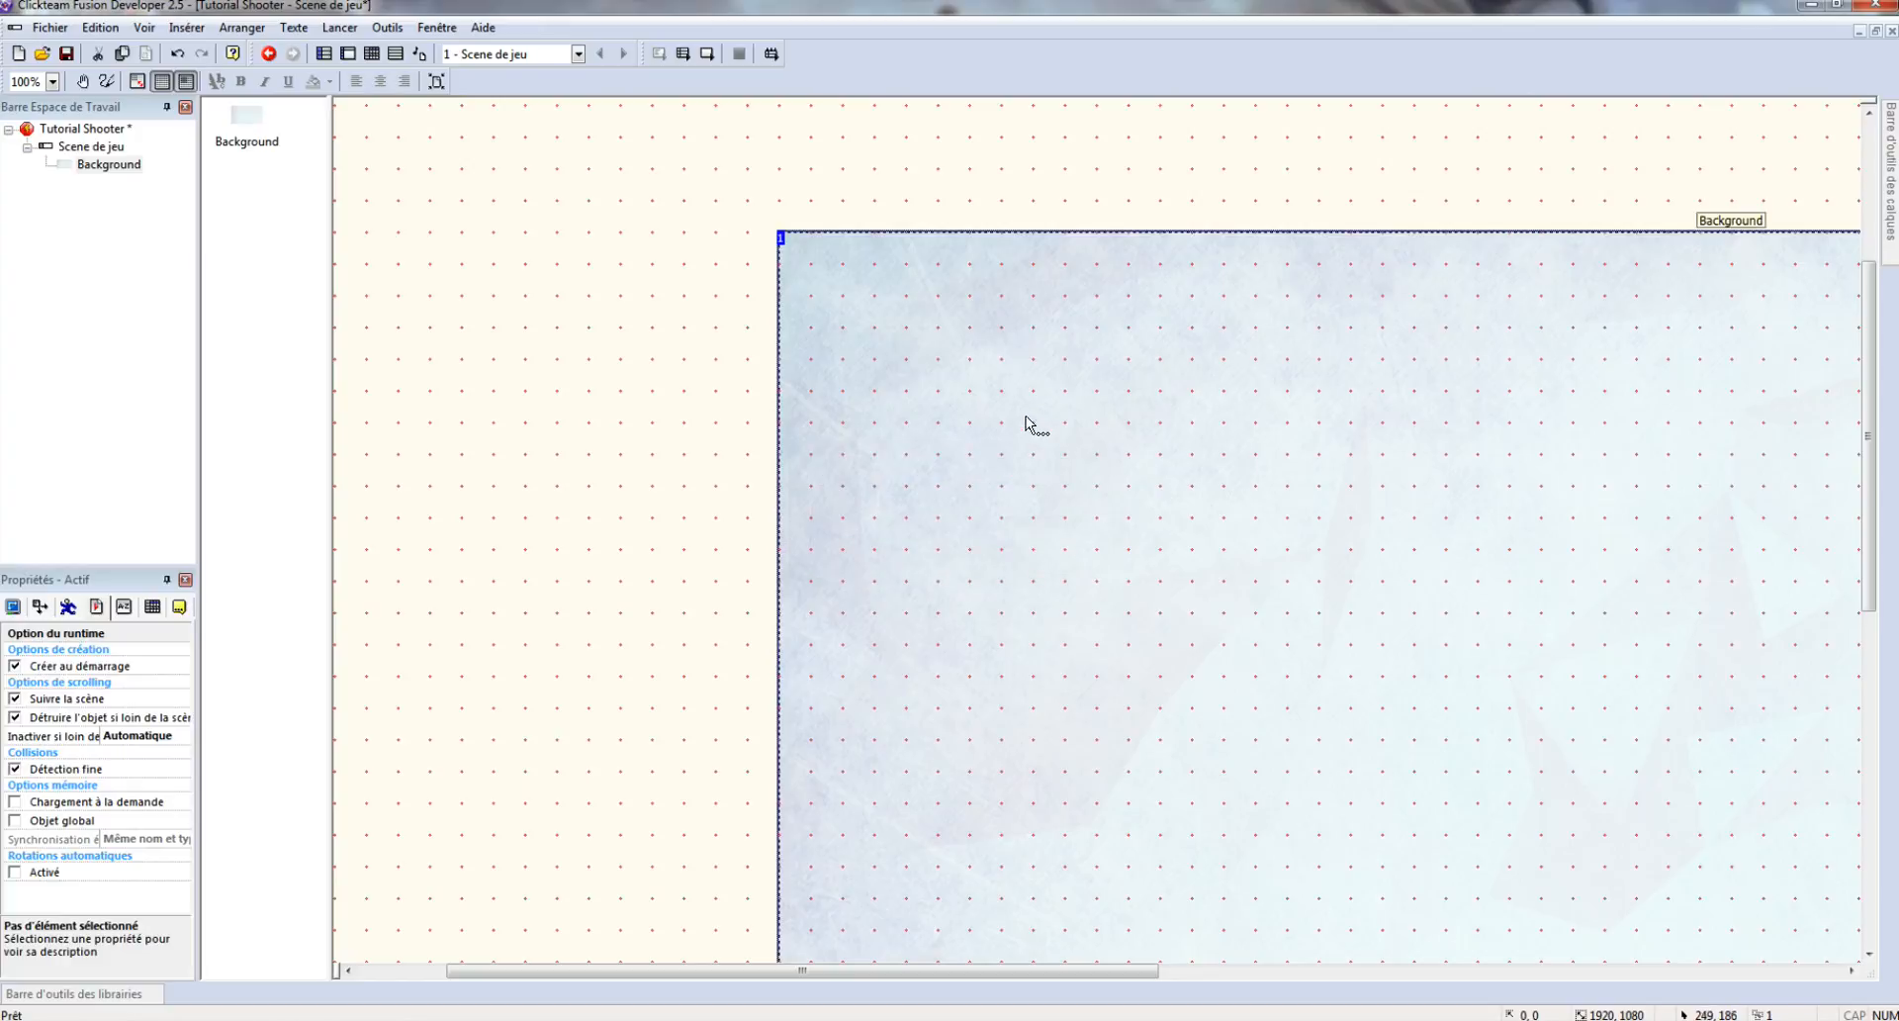
right_click(664, 287)
- Add an Actif object with the blood image and name it 'Blood'
left_click(713, 307)
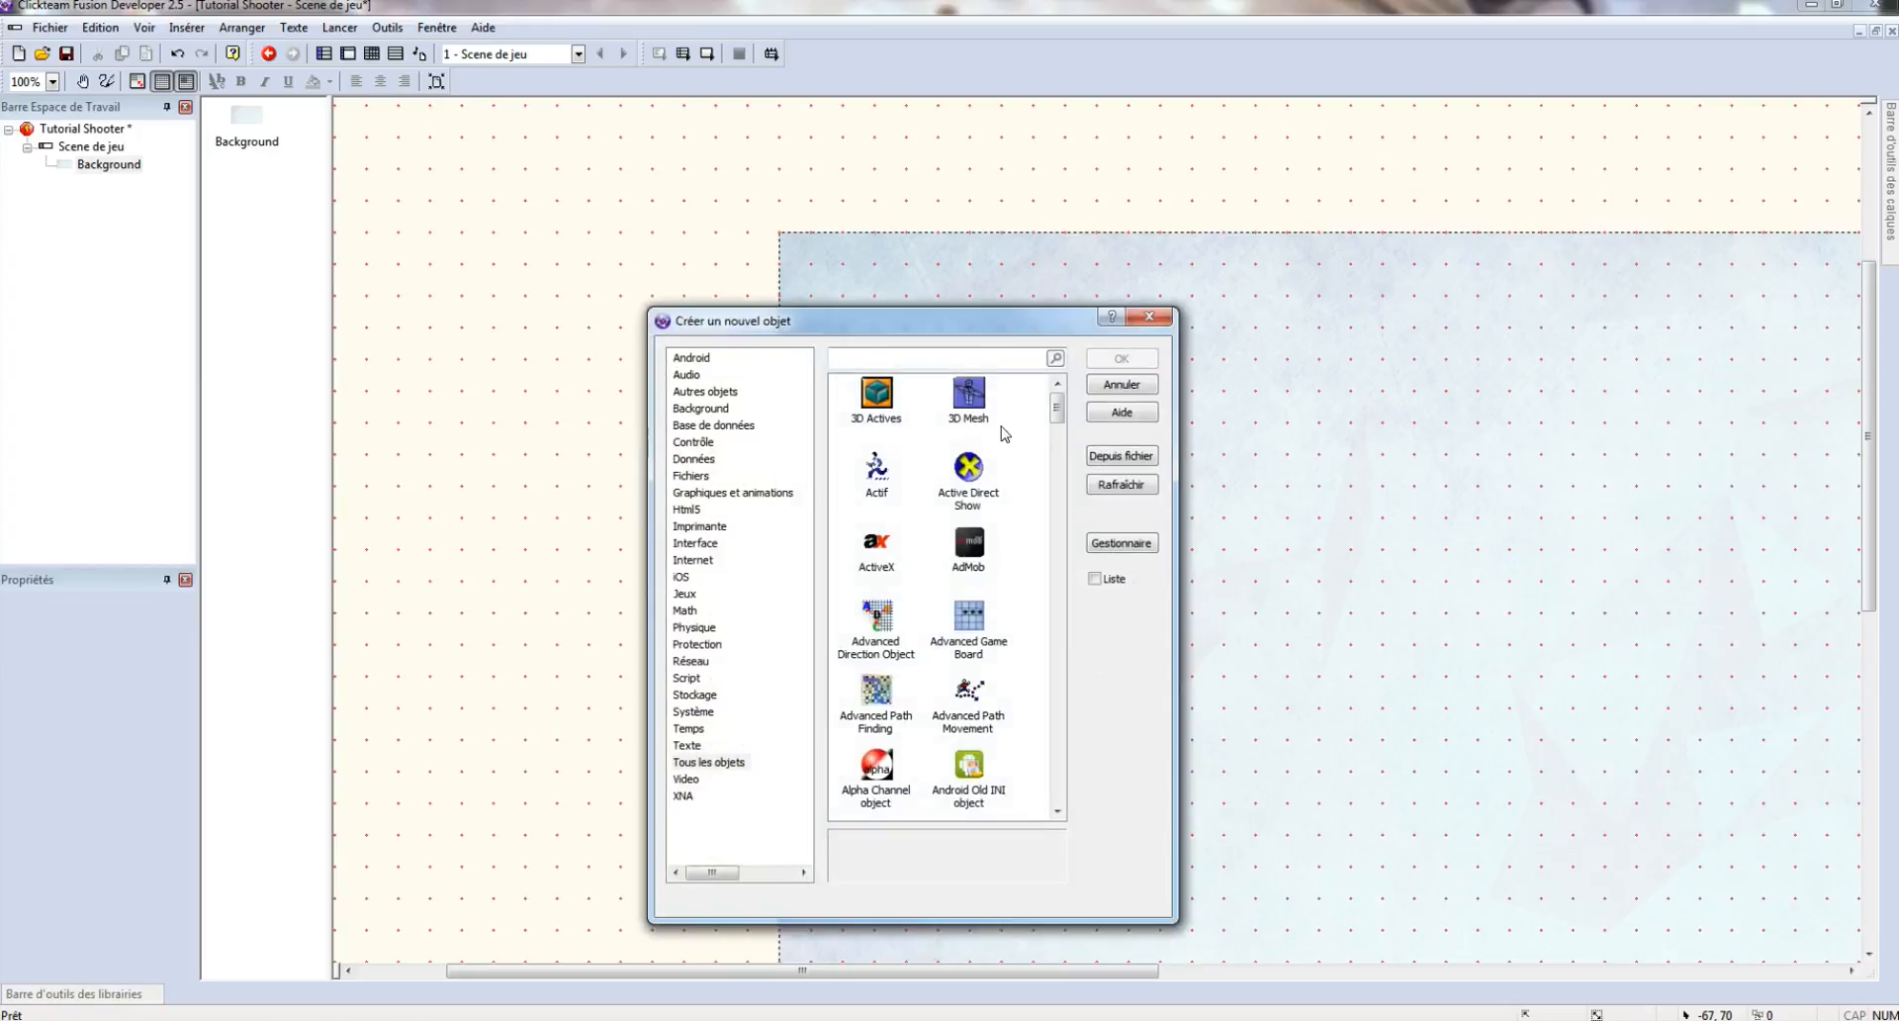
double_click(876, 470)
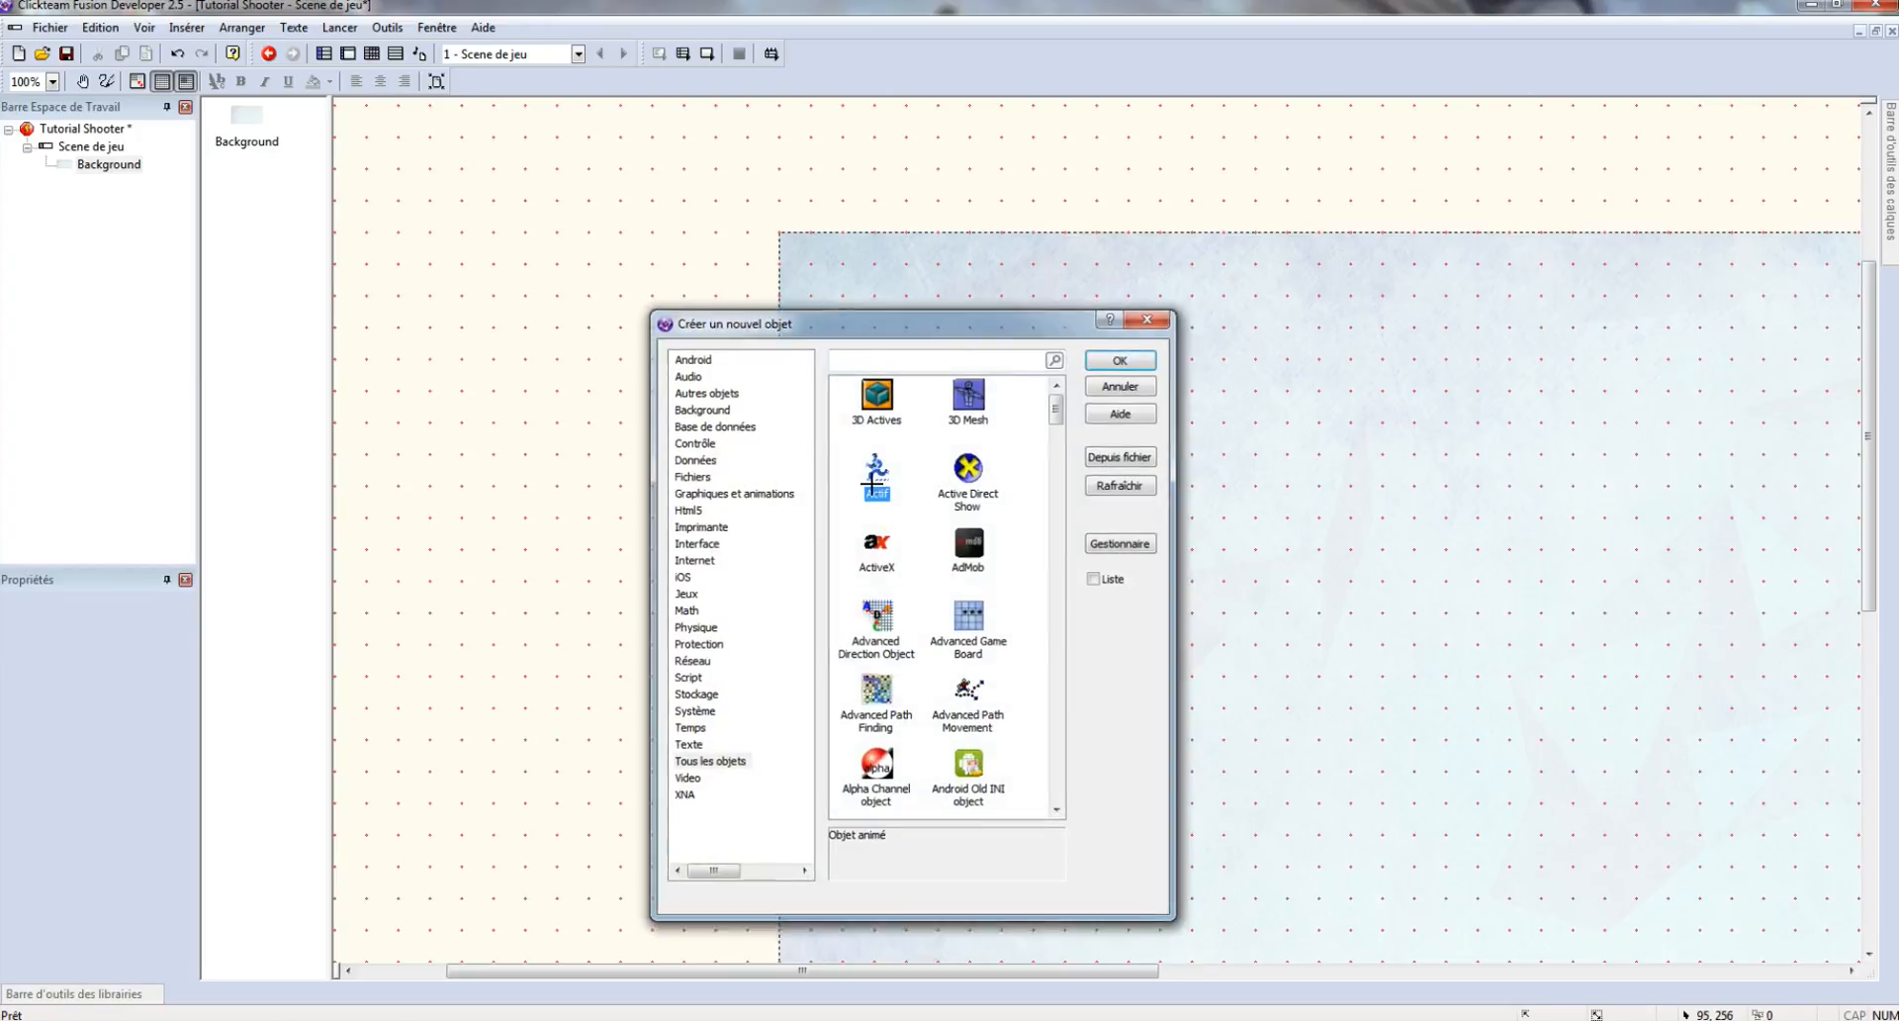
left_click(685, 360)
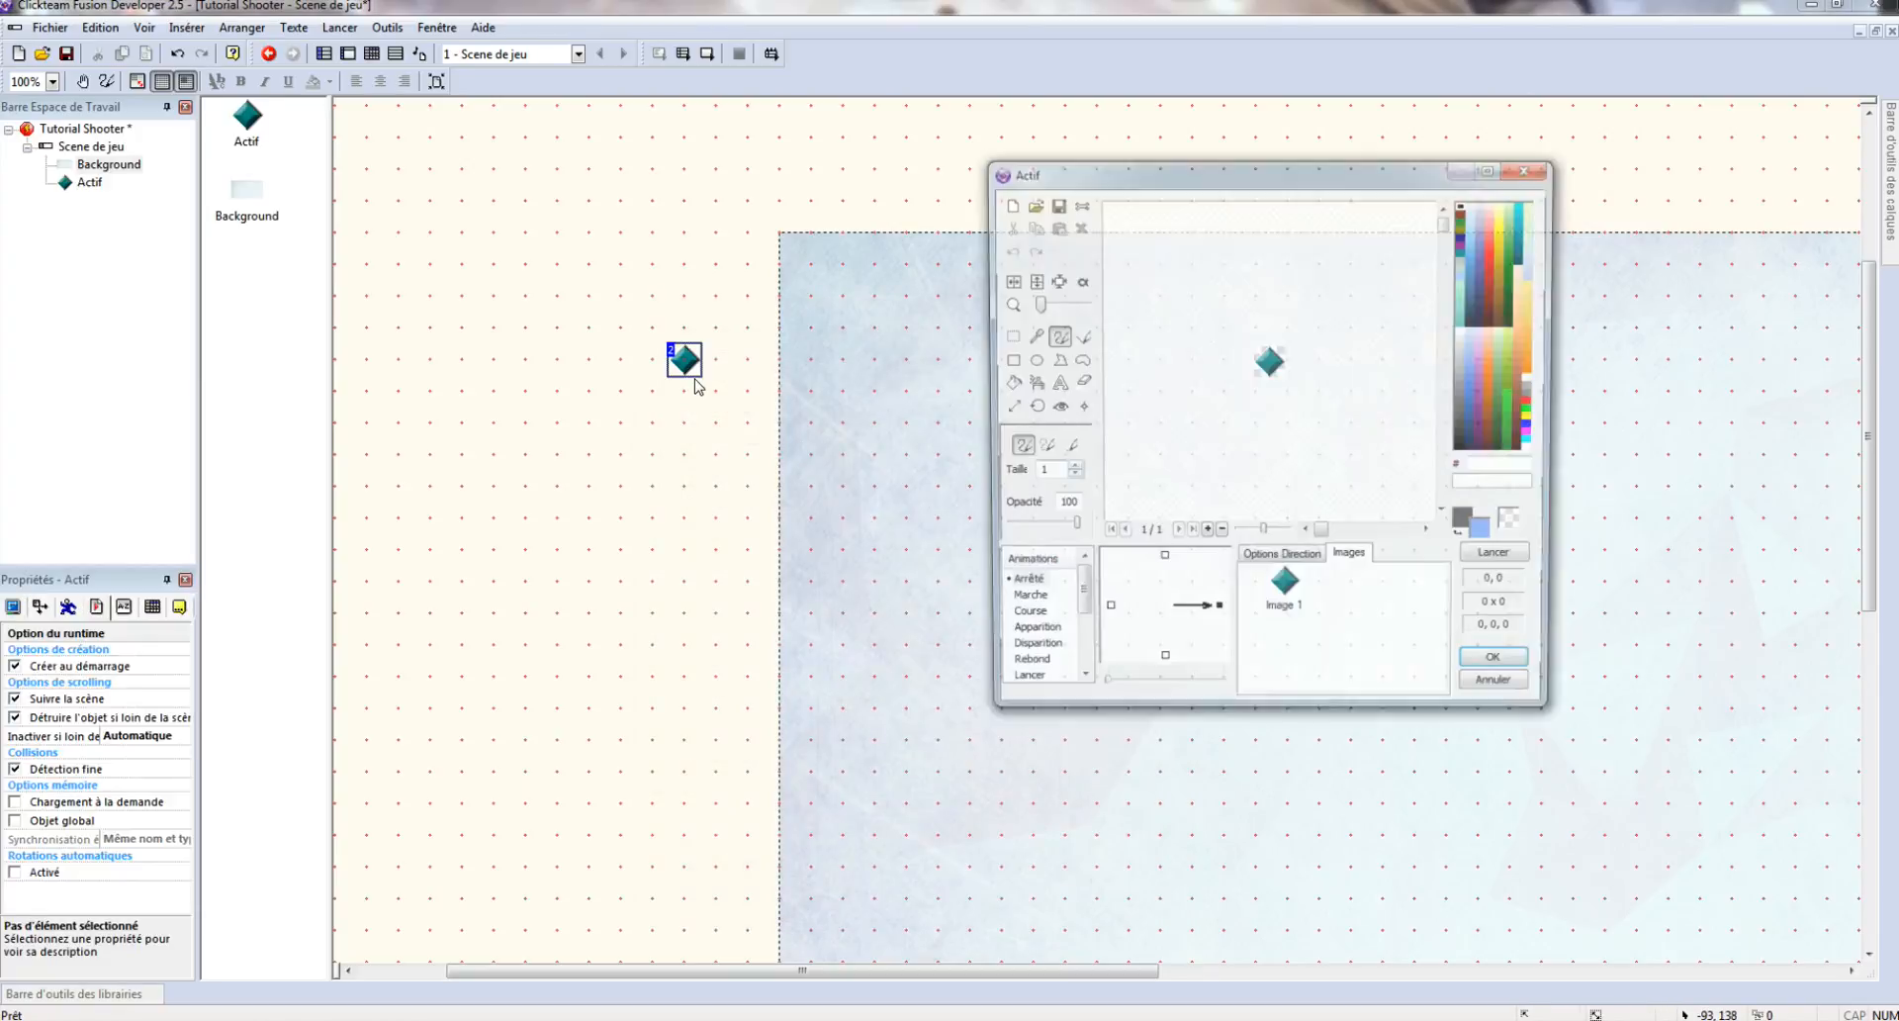
left_click(1029, 205)
double_click(1253, 316)
left_click(1219, 911)
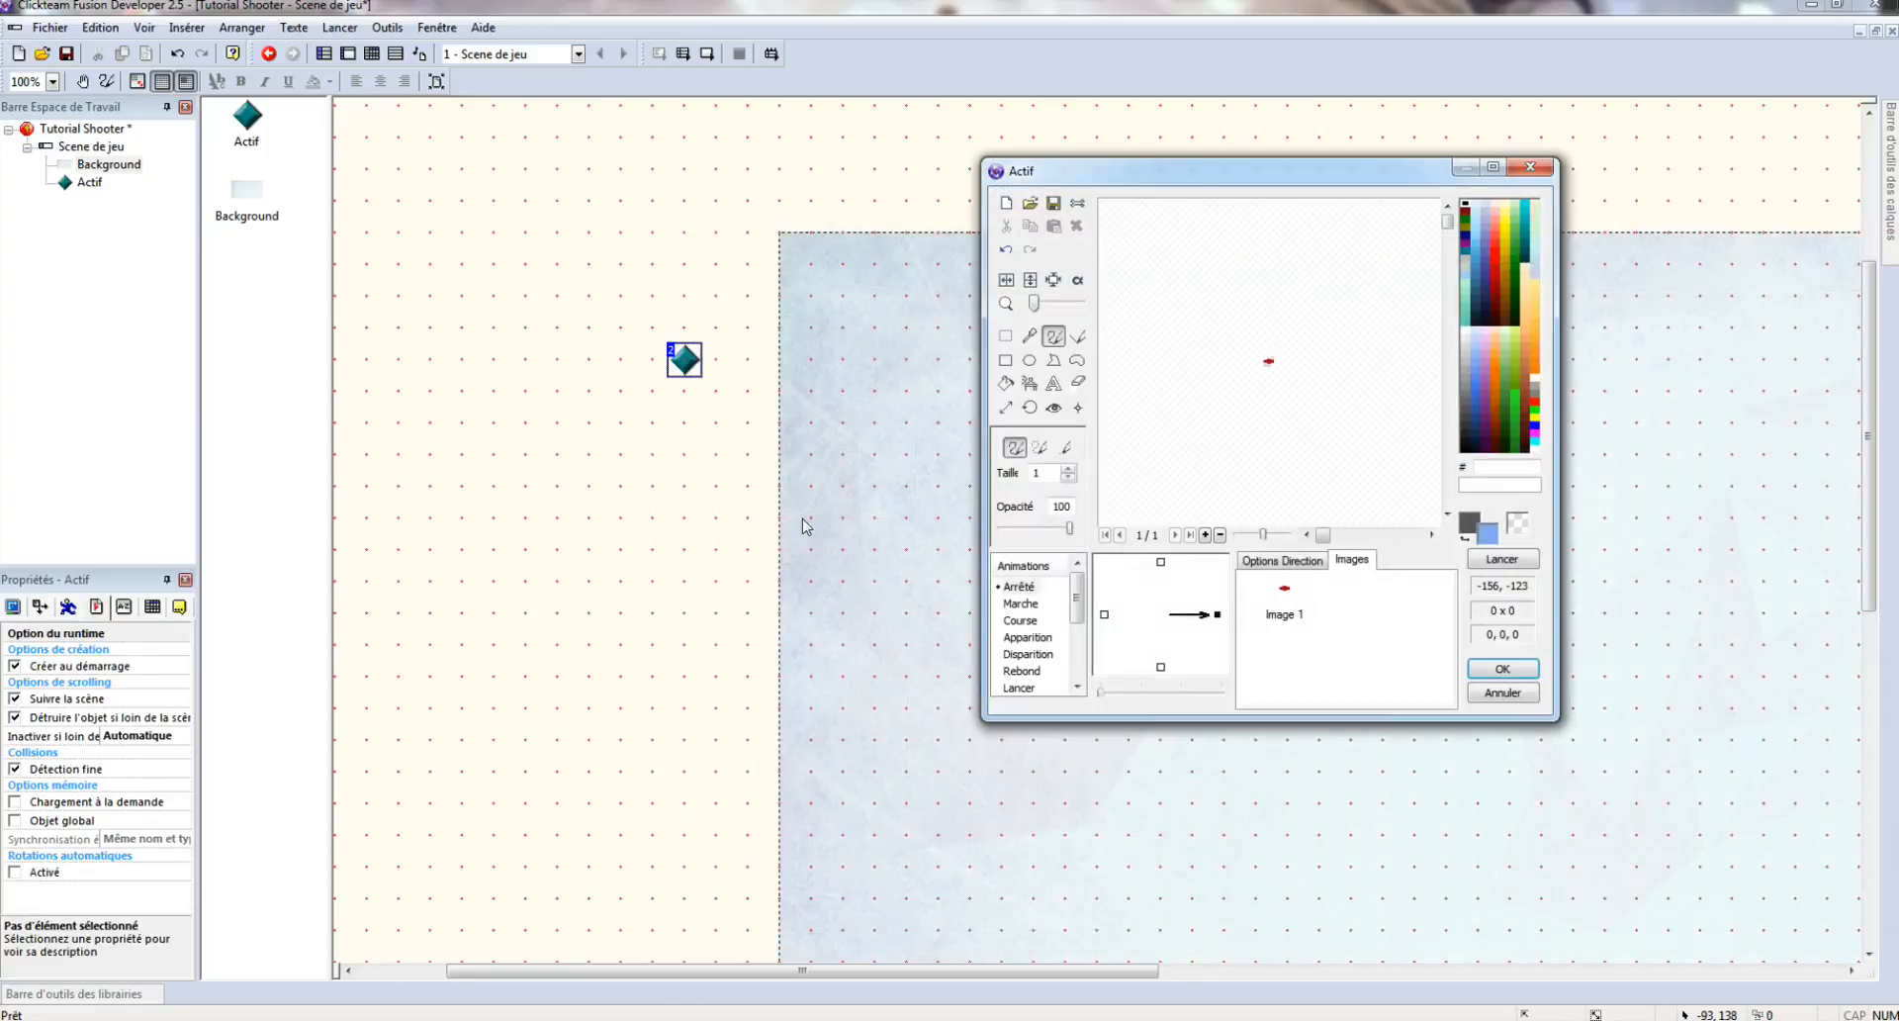
right_click(688, 364)
right_click(688, 358)
left_click(765, 435)
type("Blood")
key("Return")
- Add a second Actif object with the snow image and name it 'Snow'
double_click(744, 437)
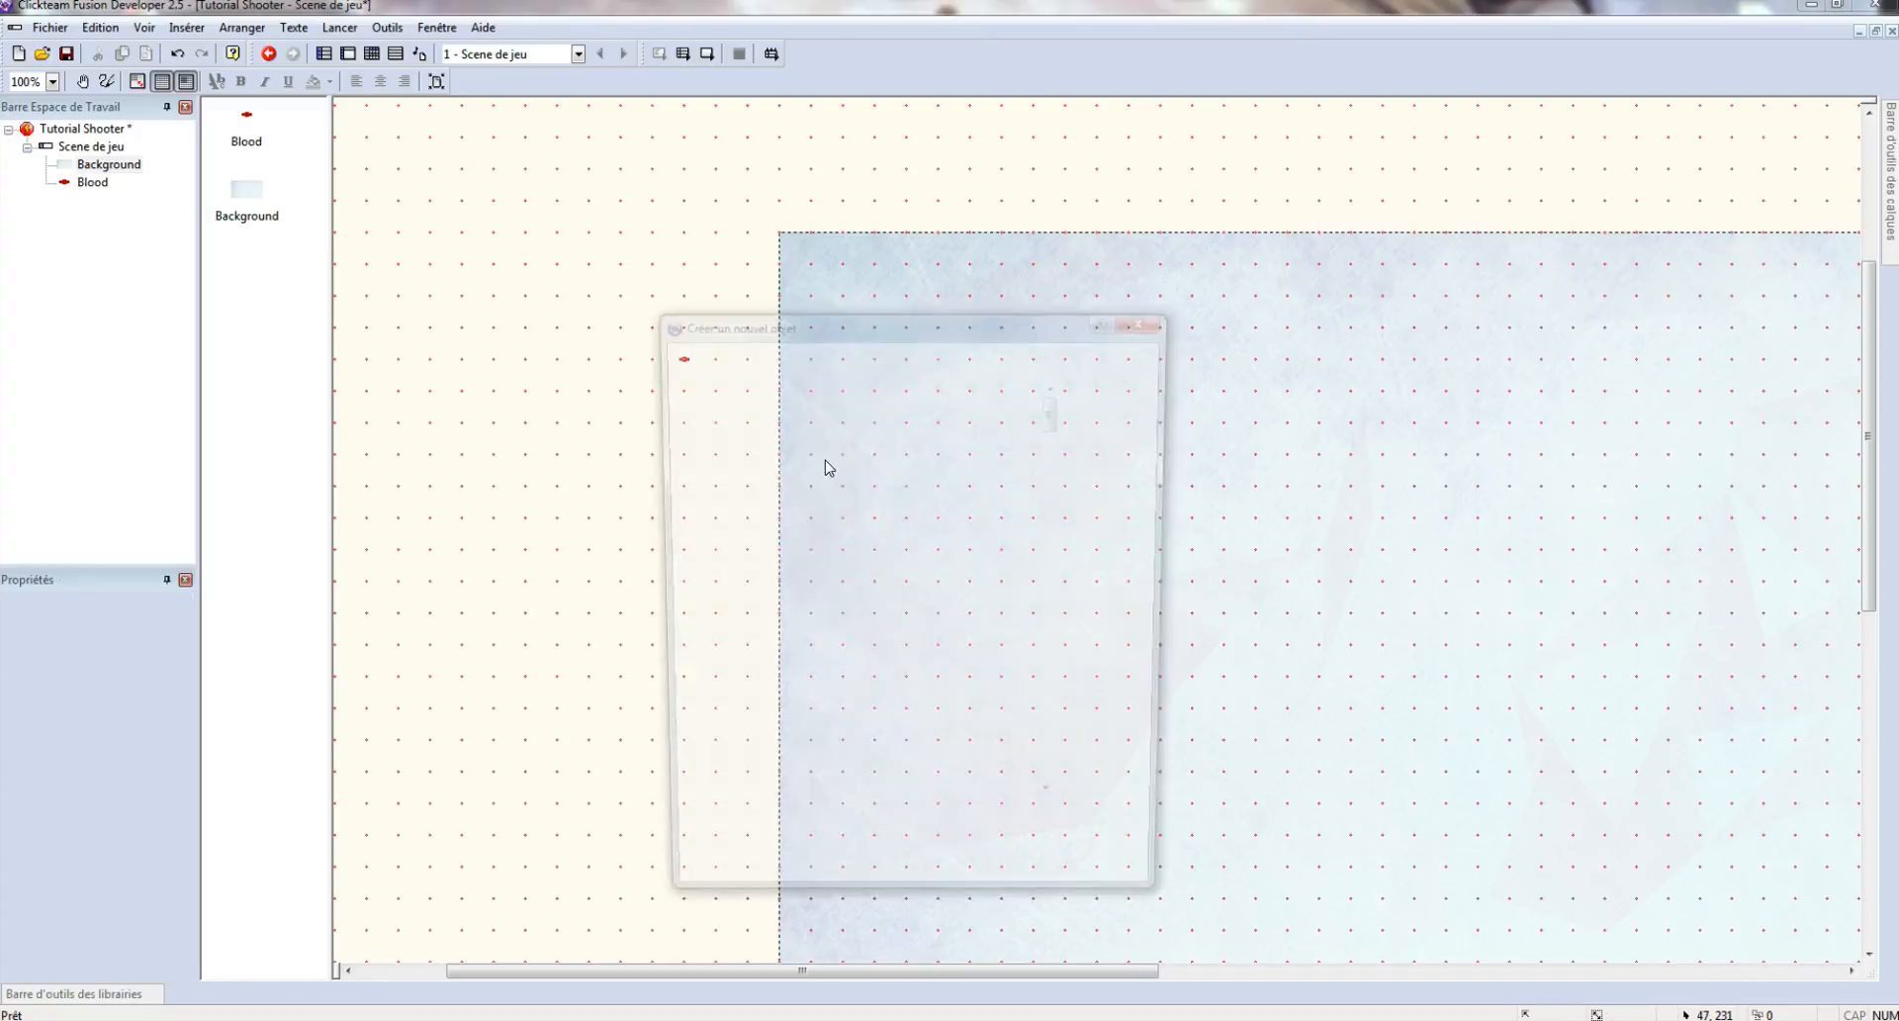
double_click(875, 471)
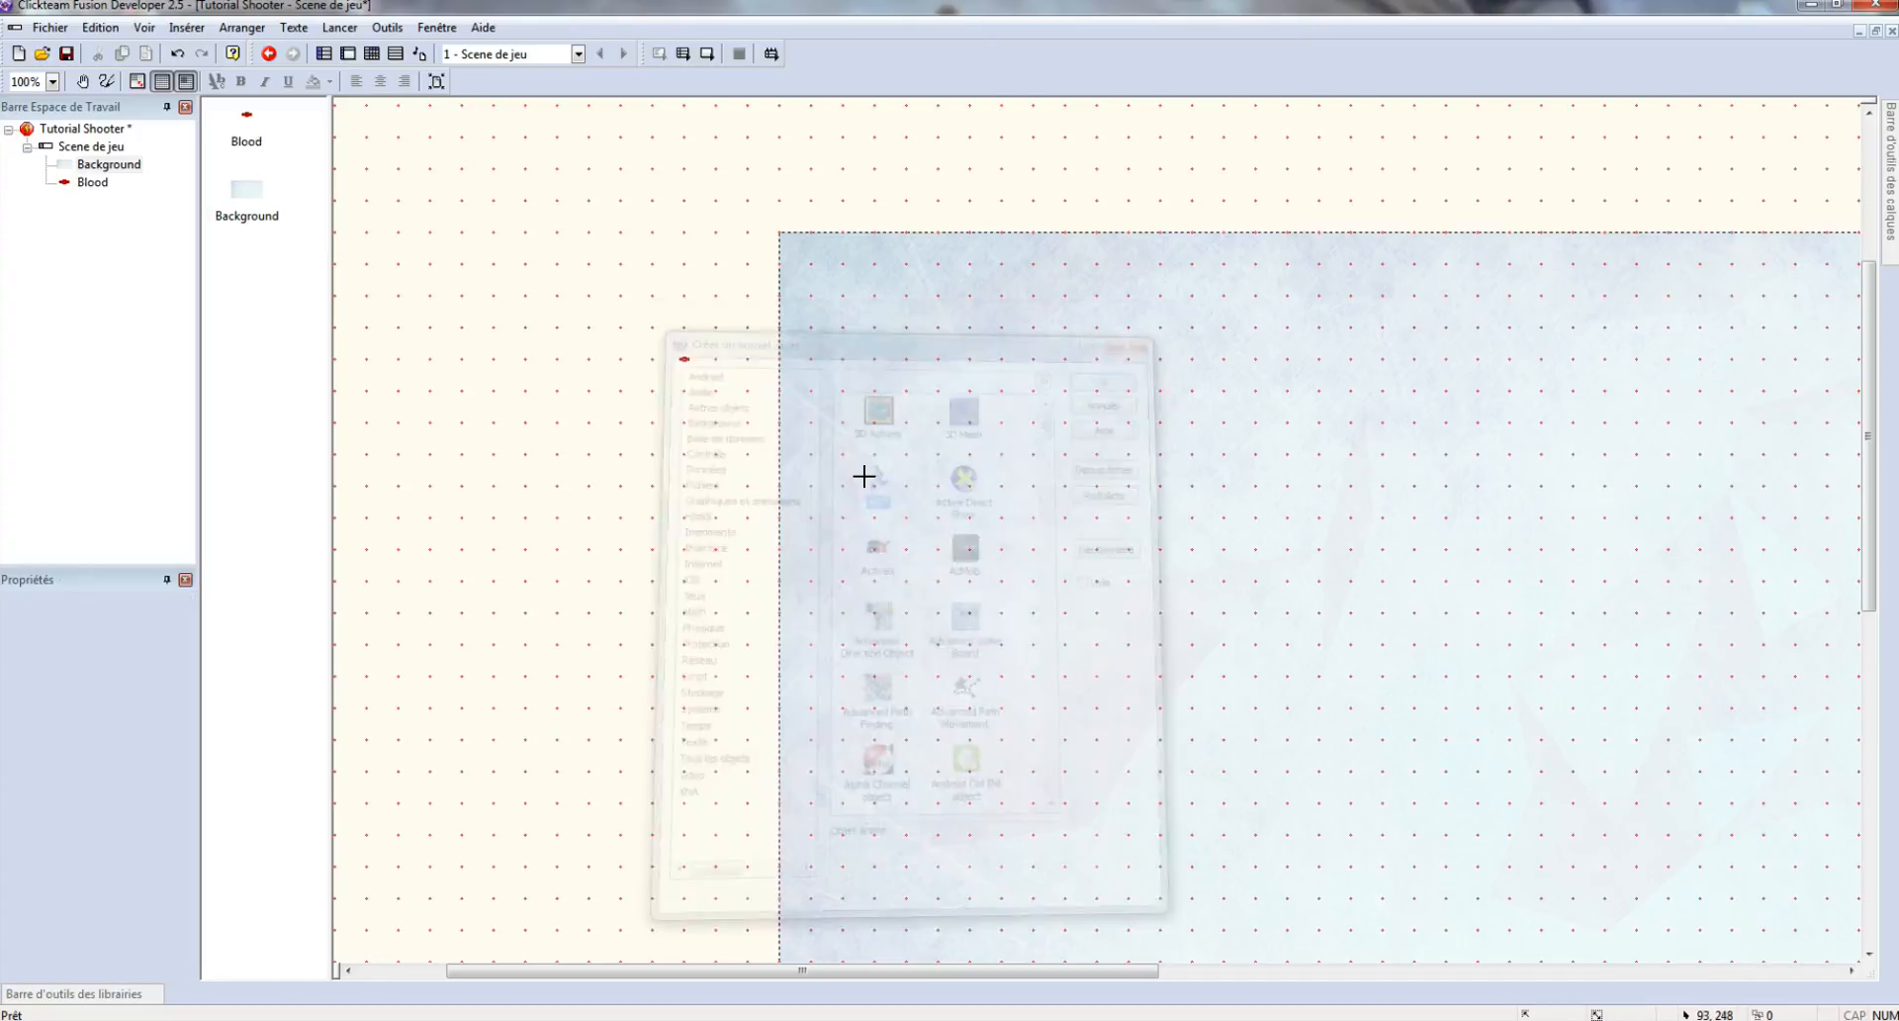
left_click(655, 393)
double_click(655, 393)
left_click(1029, 205)
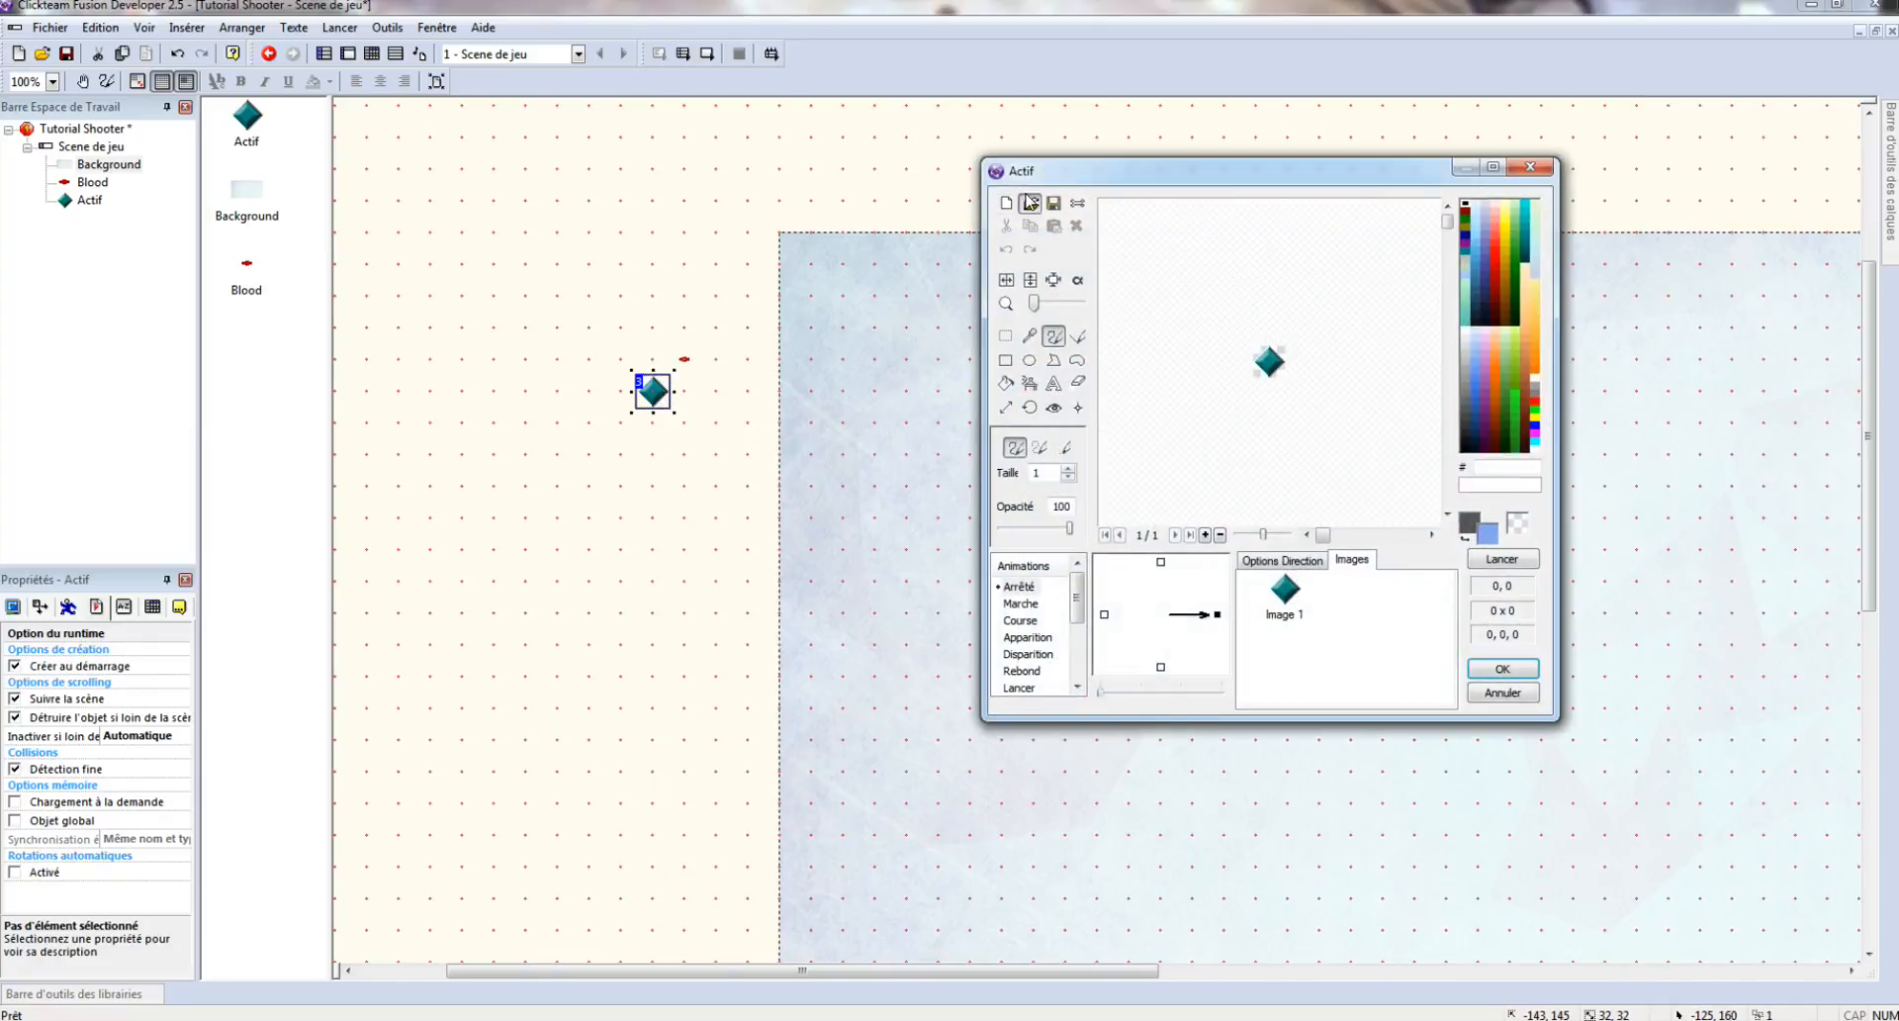
double_click(1353, 332)
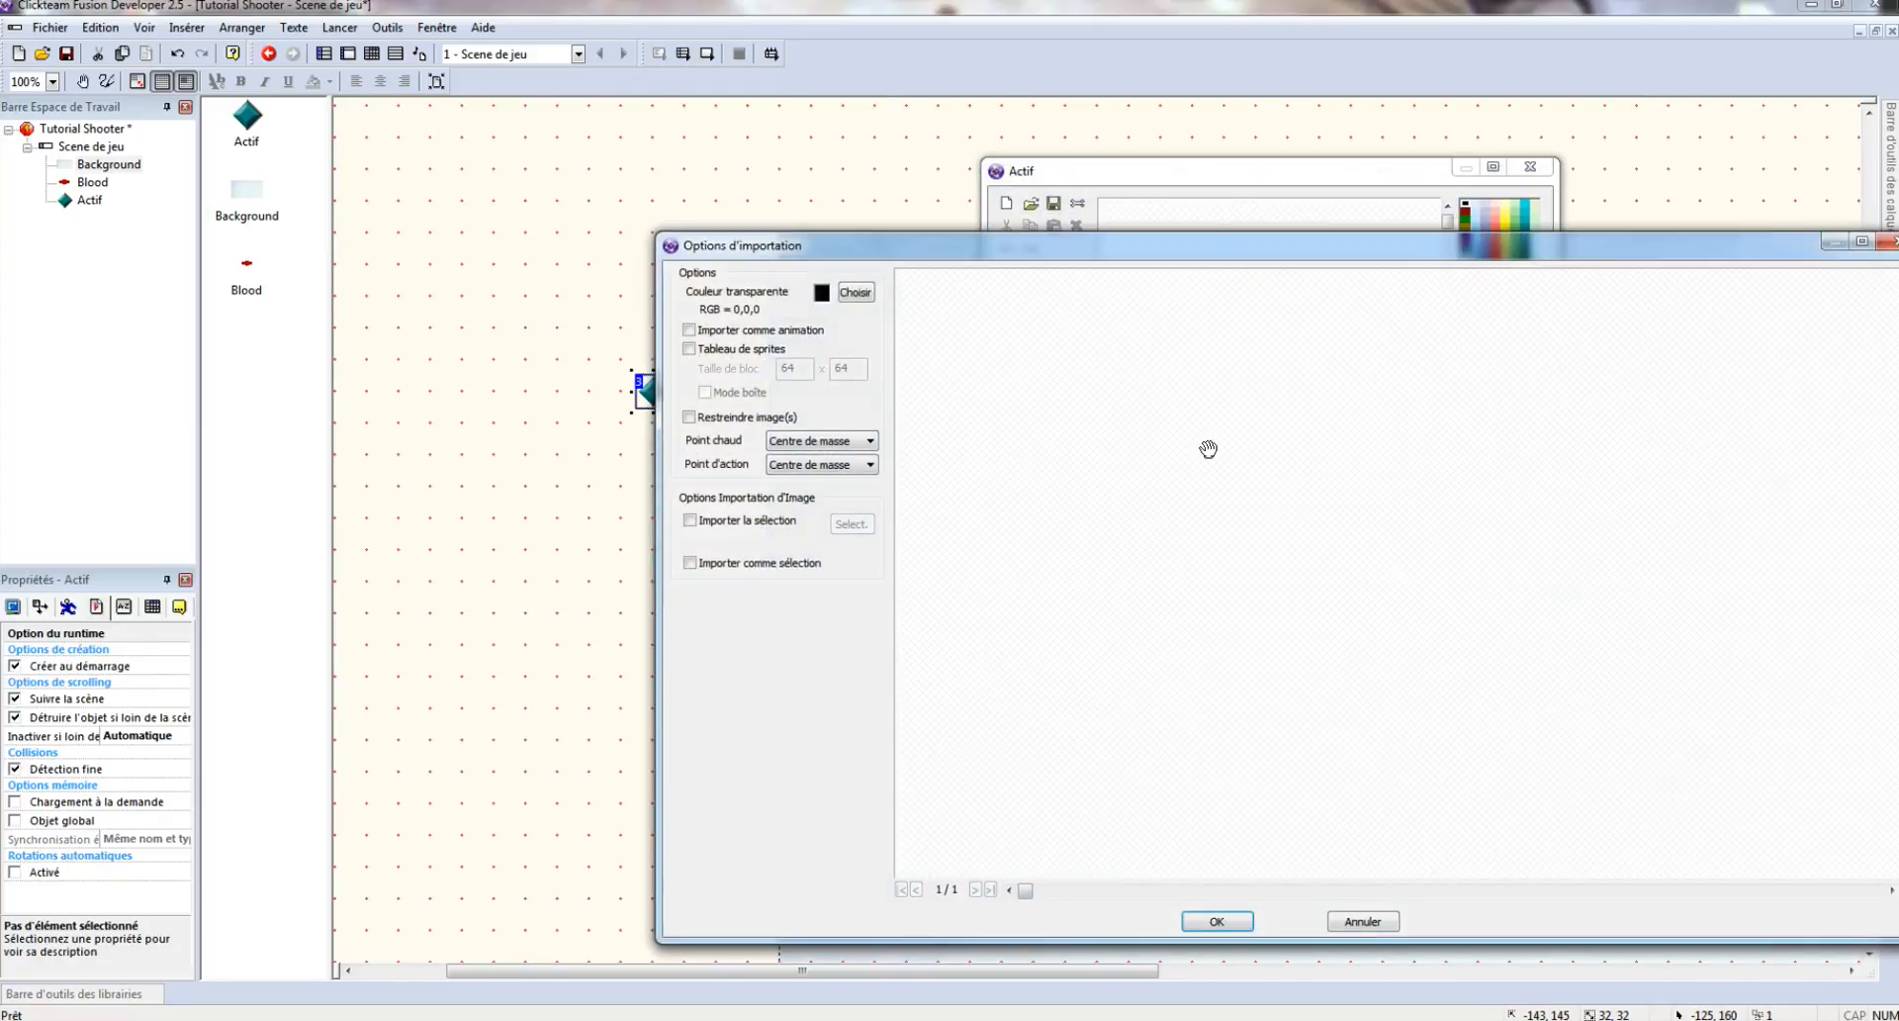
left_click(1217, 920)
key("Return")
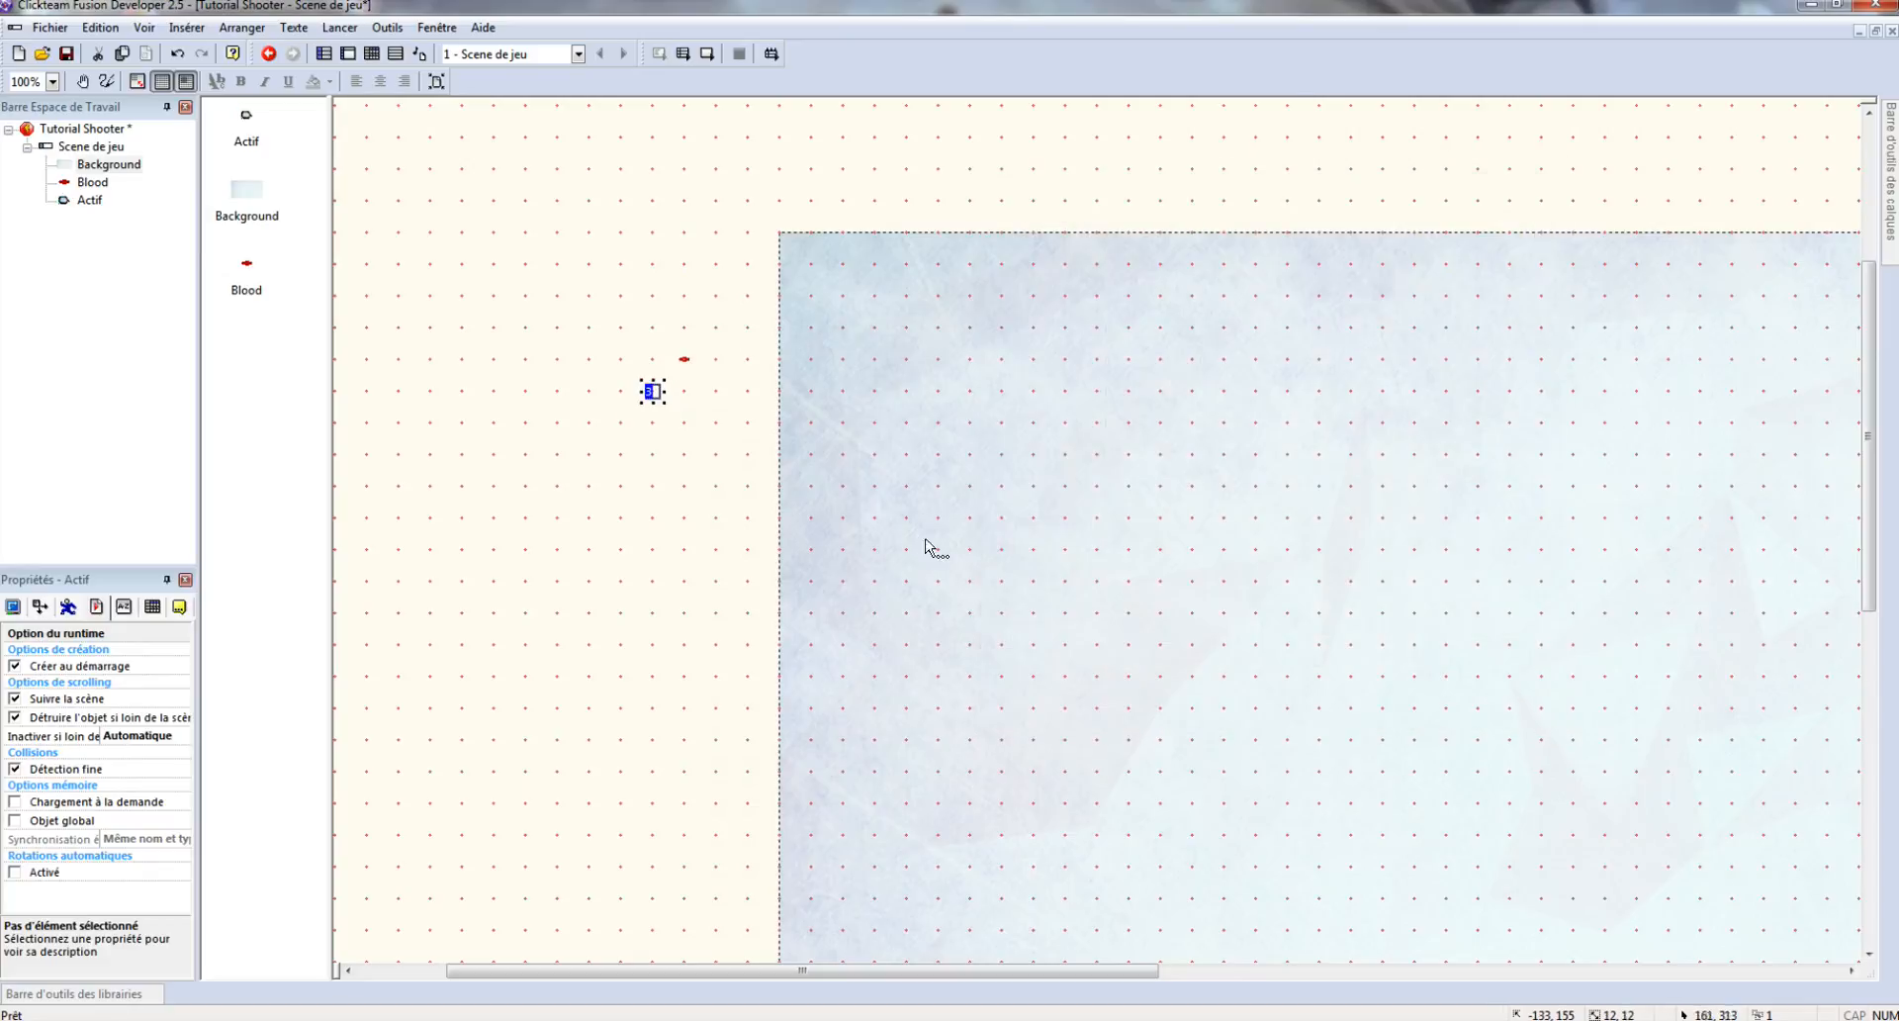
right_click(655, 394)
left_click(742, 467)
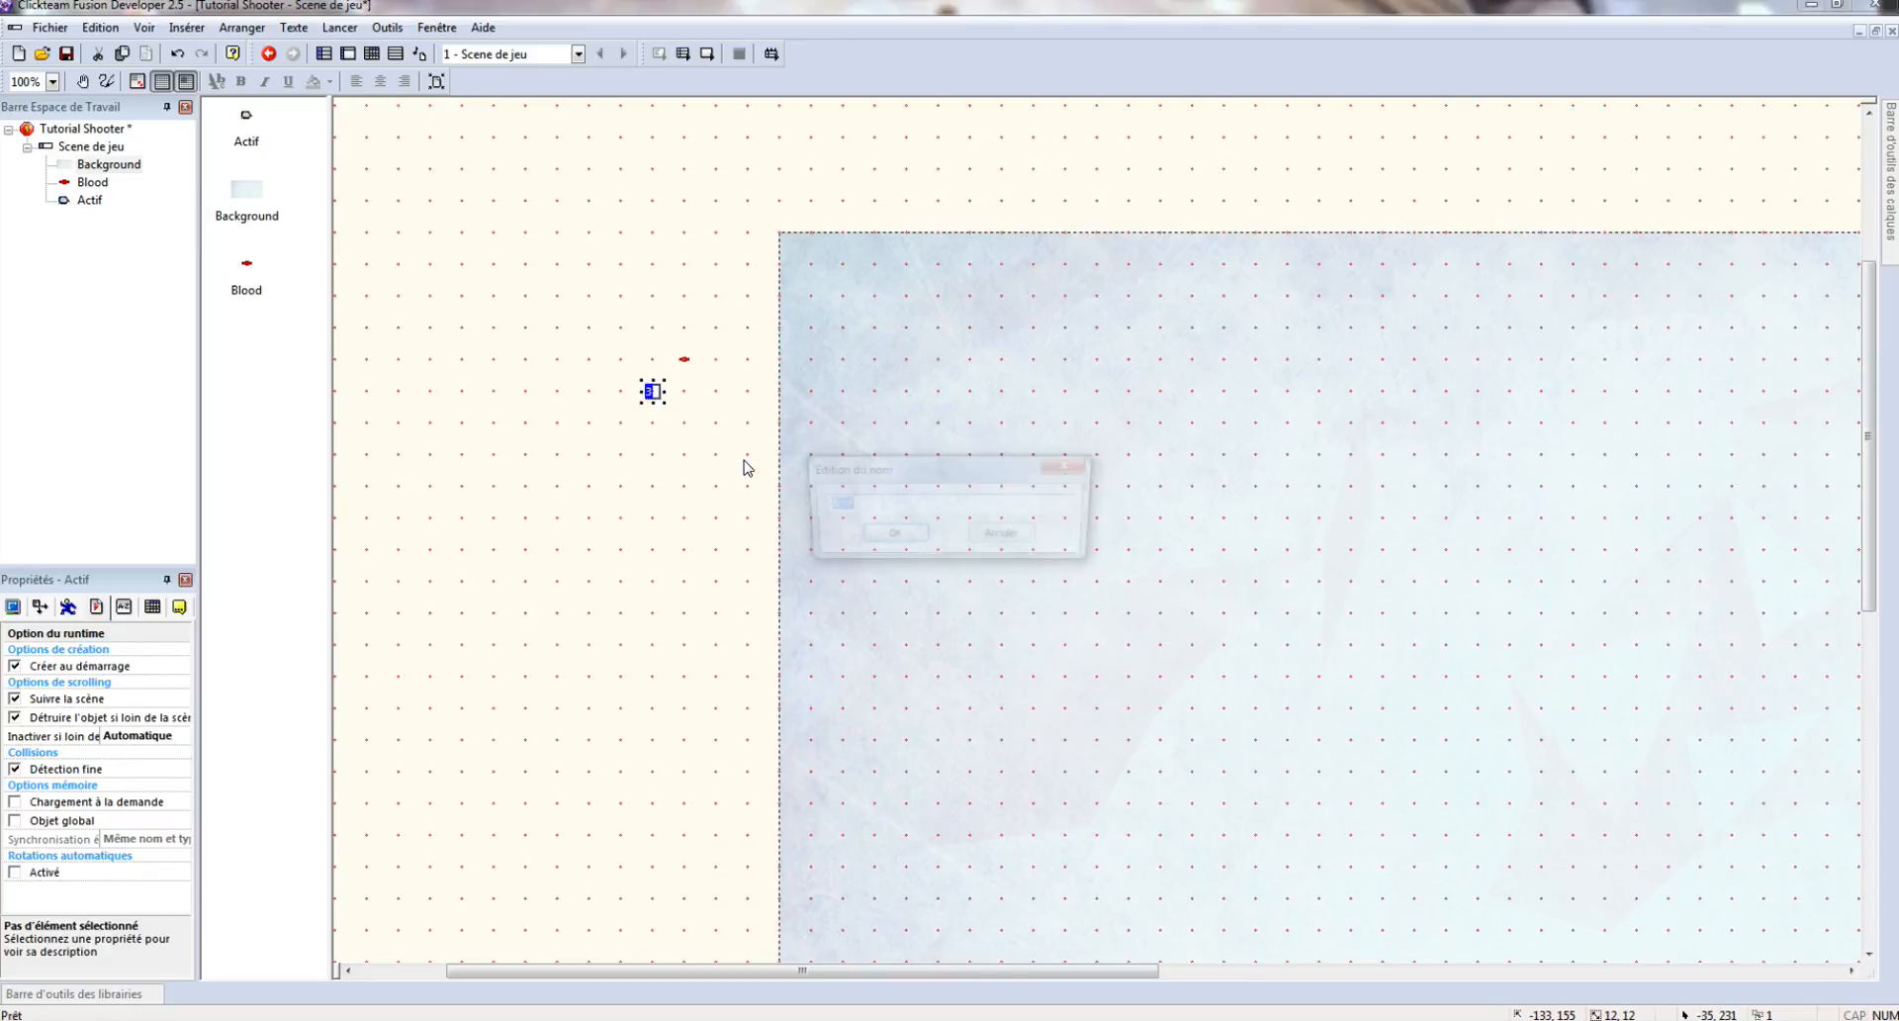
type("Snow")
key("Return")
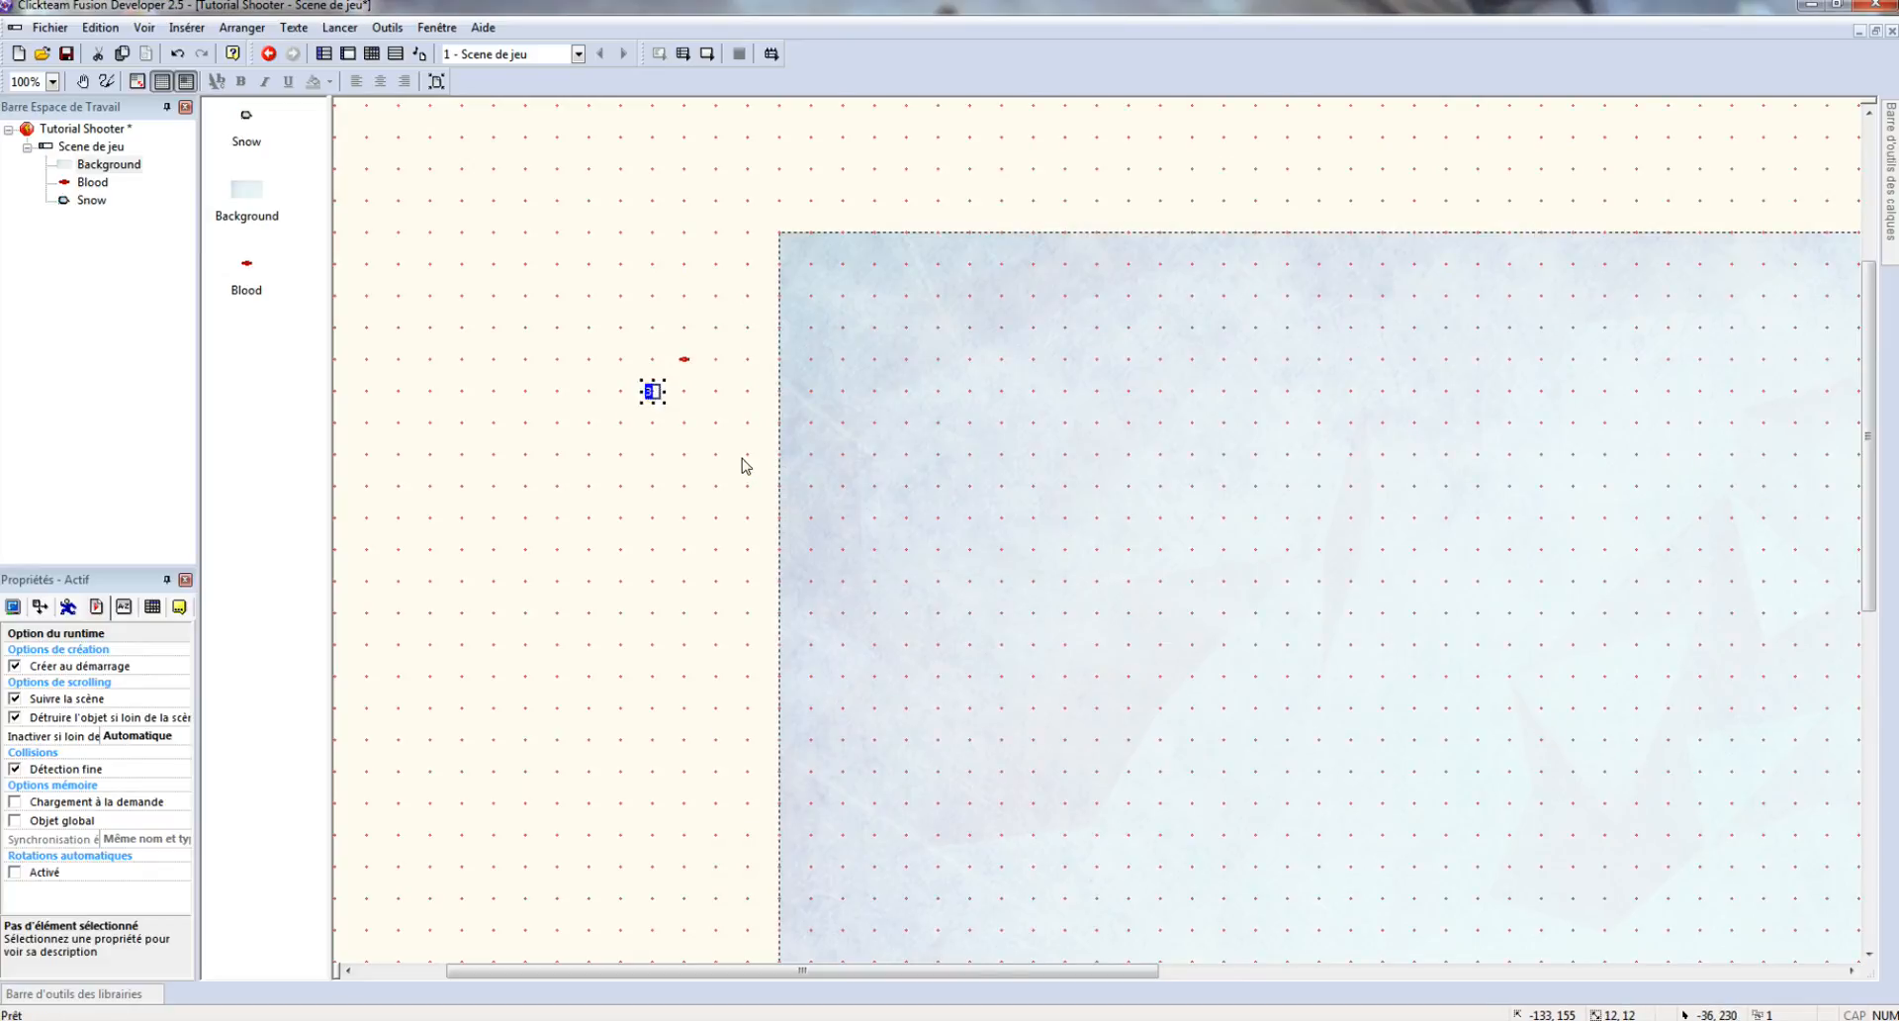
- Insert a new Actif object and rename it 'Steps'
left_click(682, 442)
right_click(682, 441)
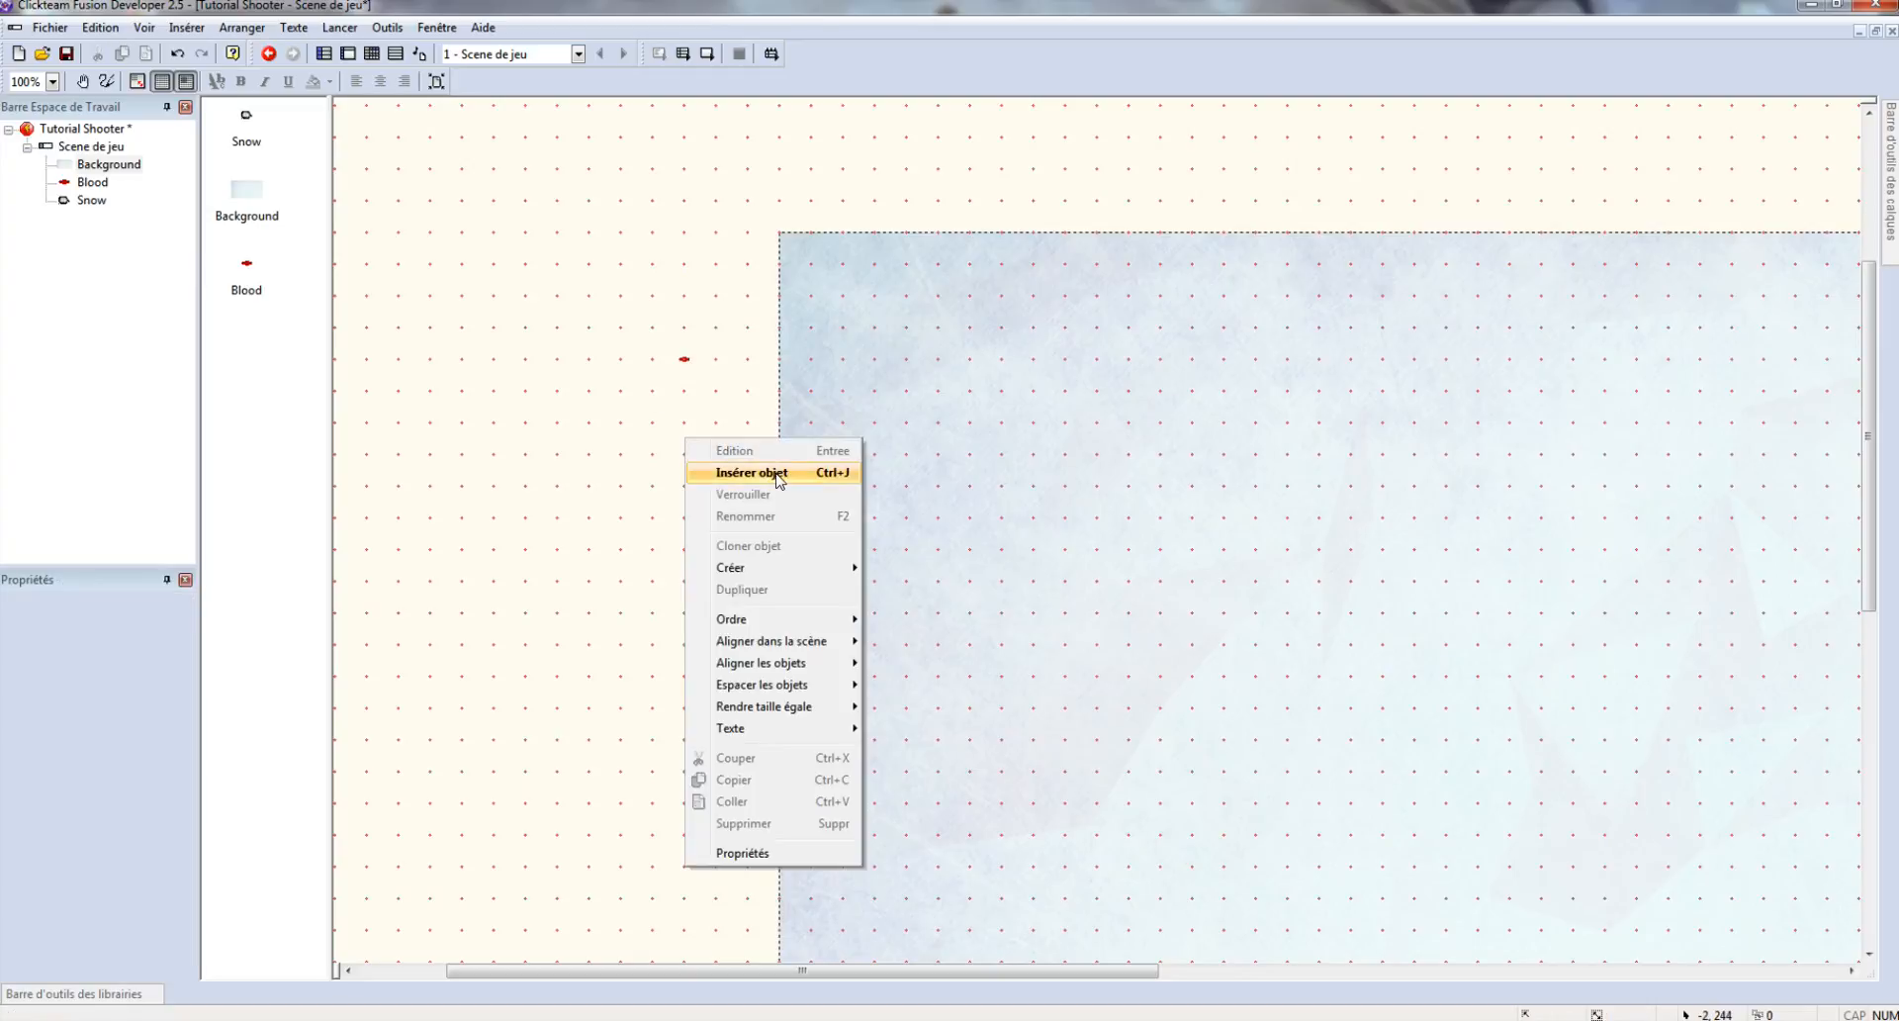
left_click(752, 471)
double_click(877, 473)
left_click(685, 423)
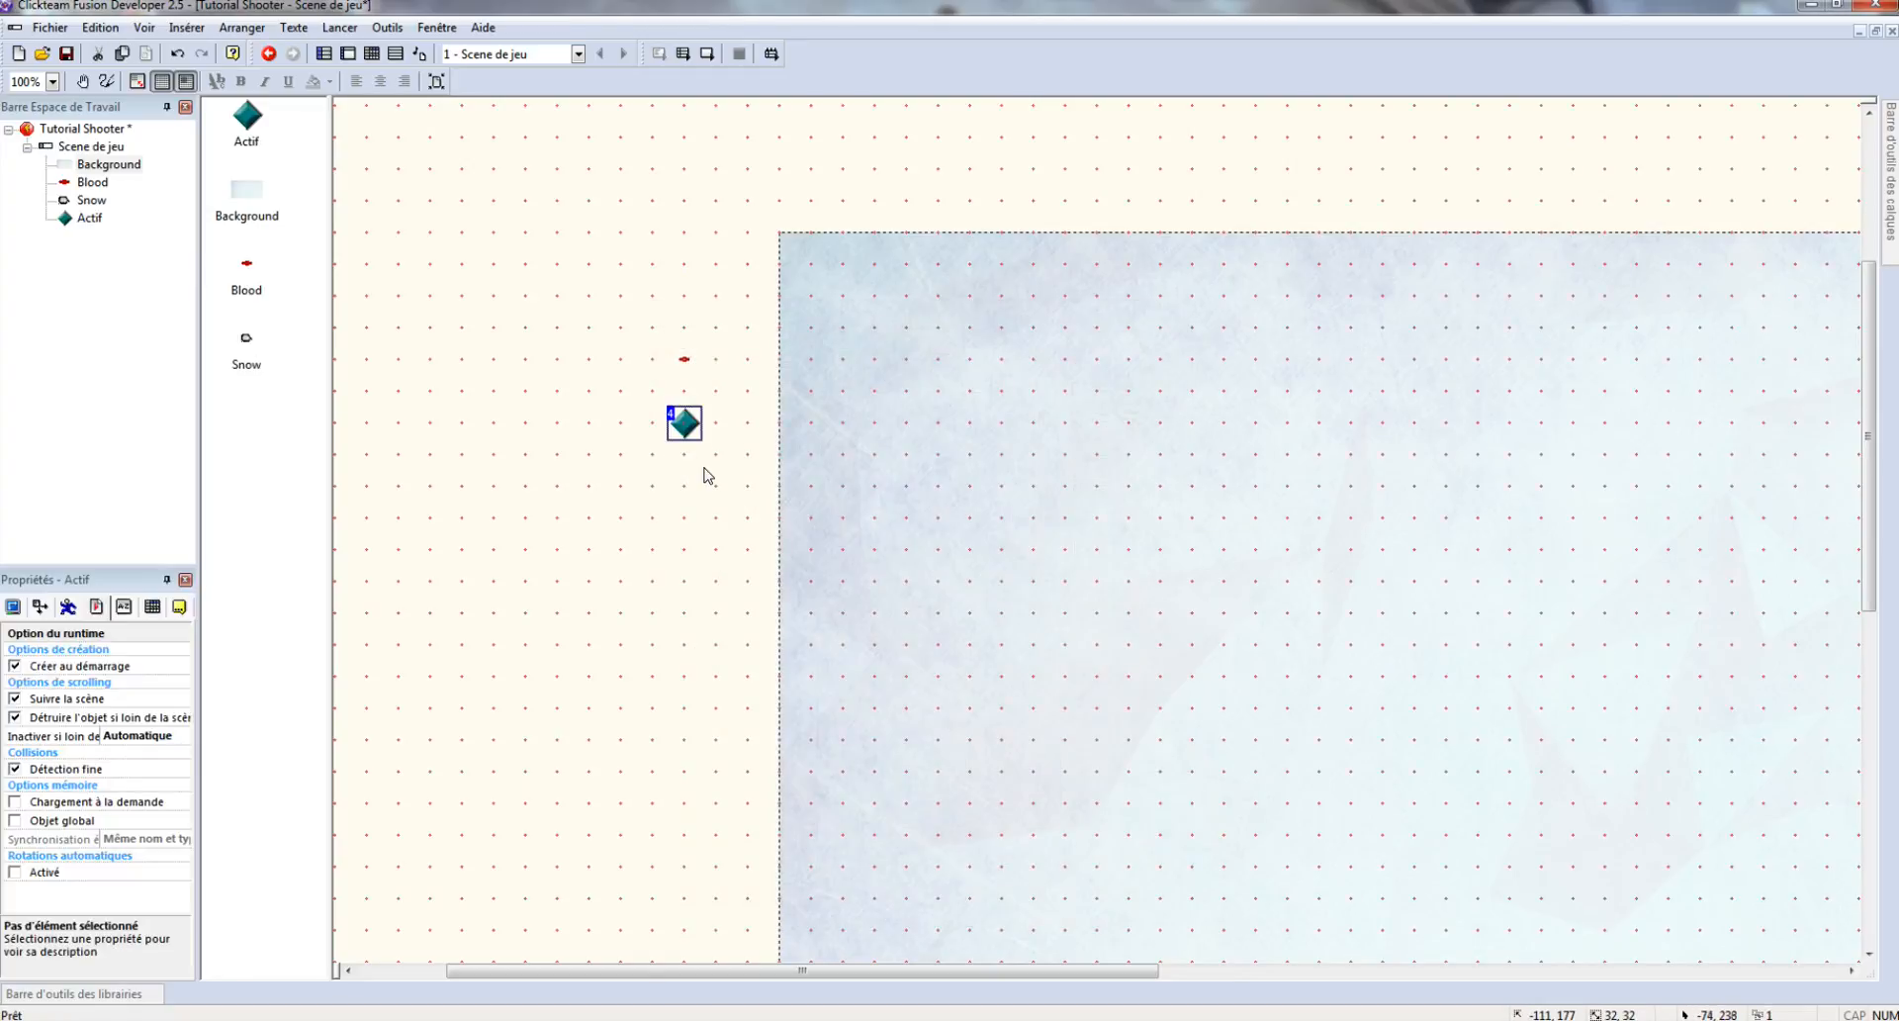
right_click(698, 429)
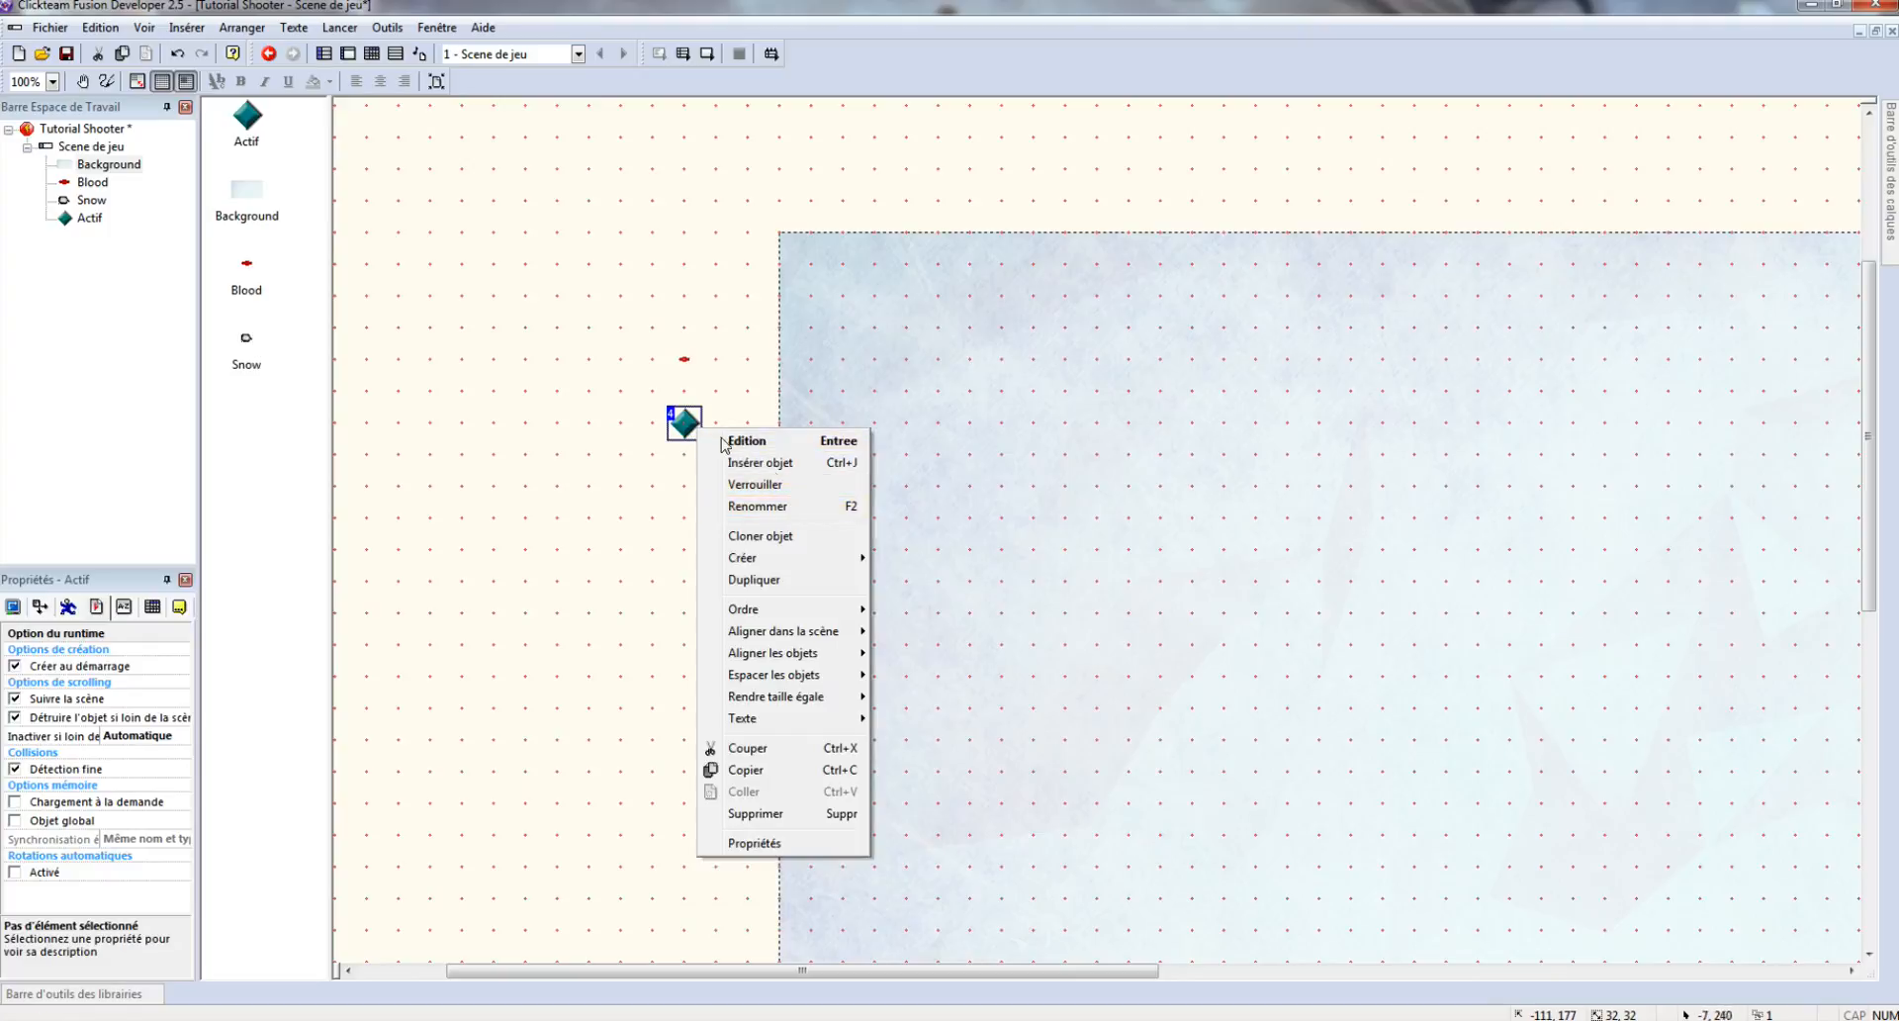
left_click(757, 506)
type("Ste")
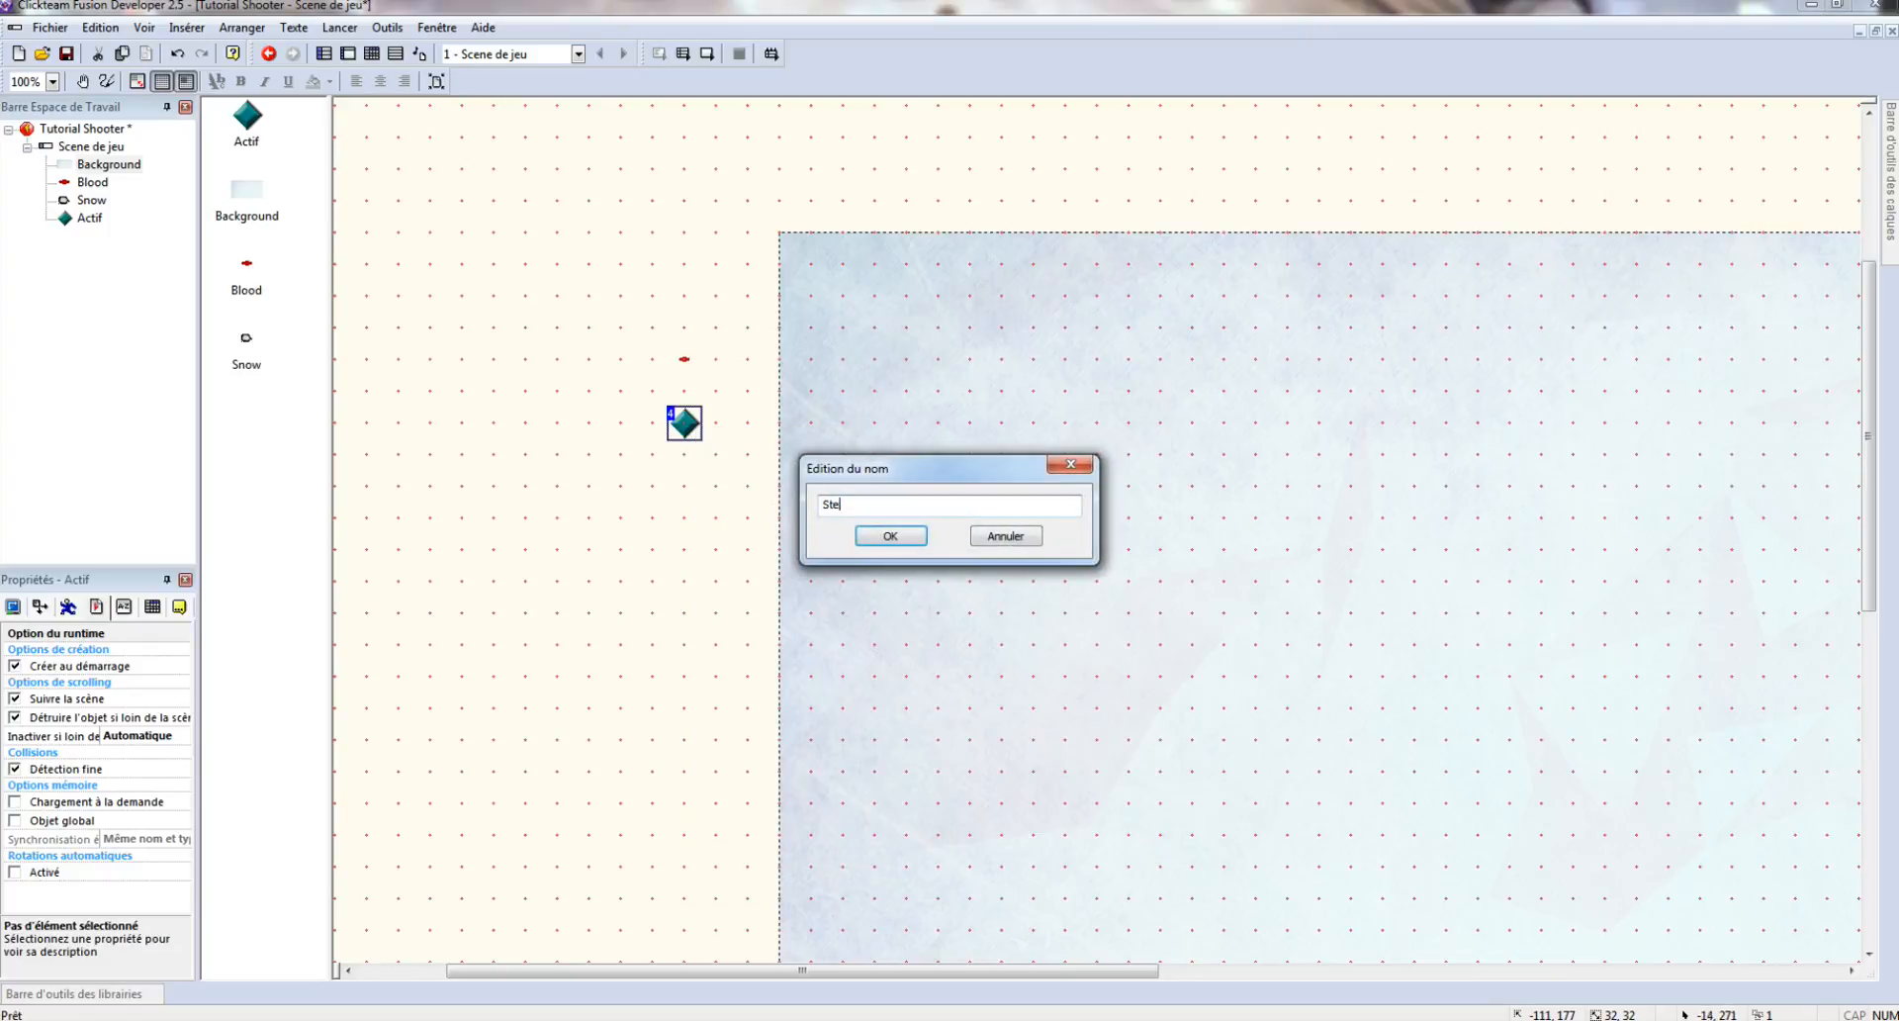
type("ps")
key("Return")
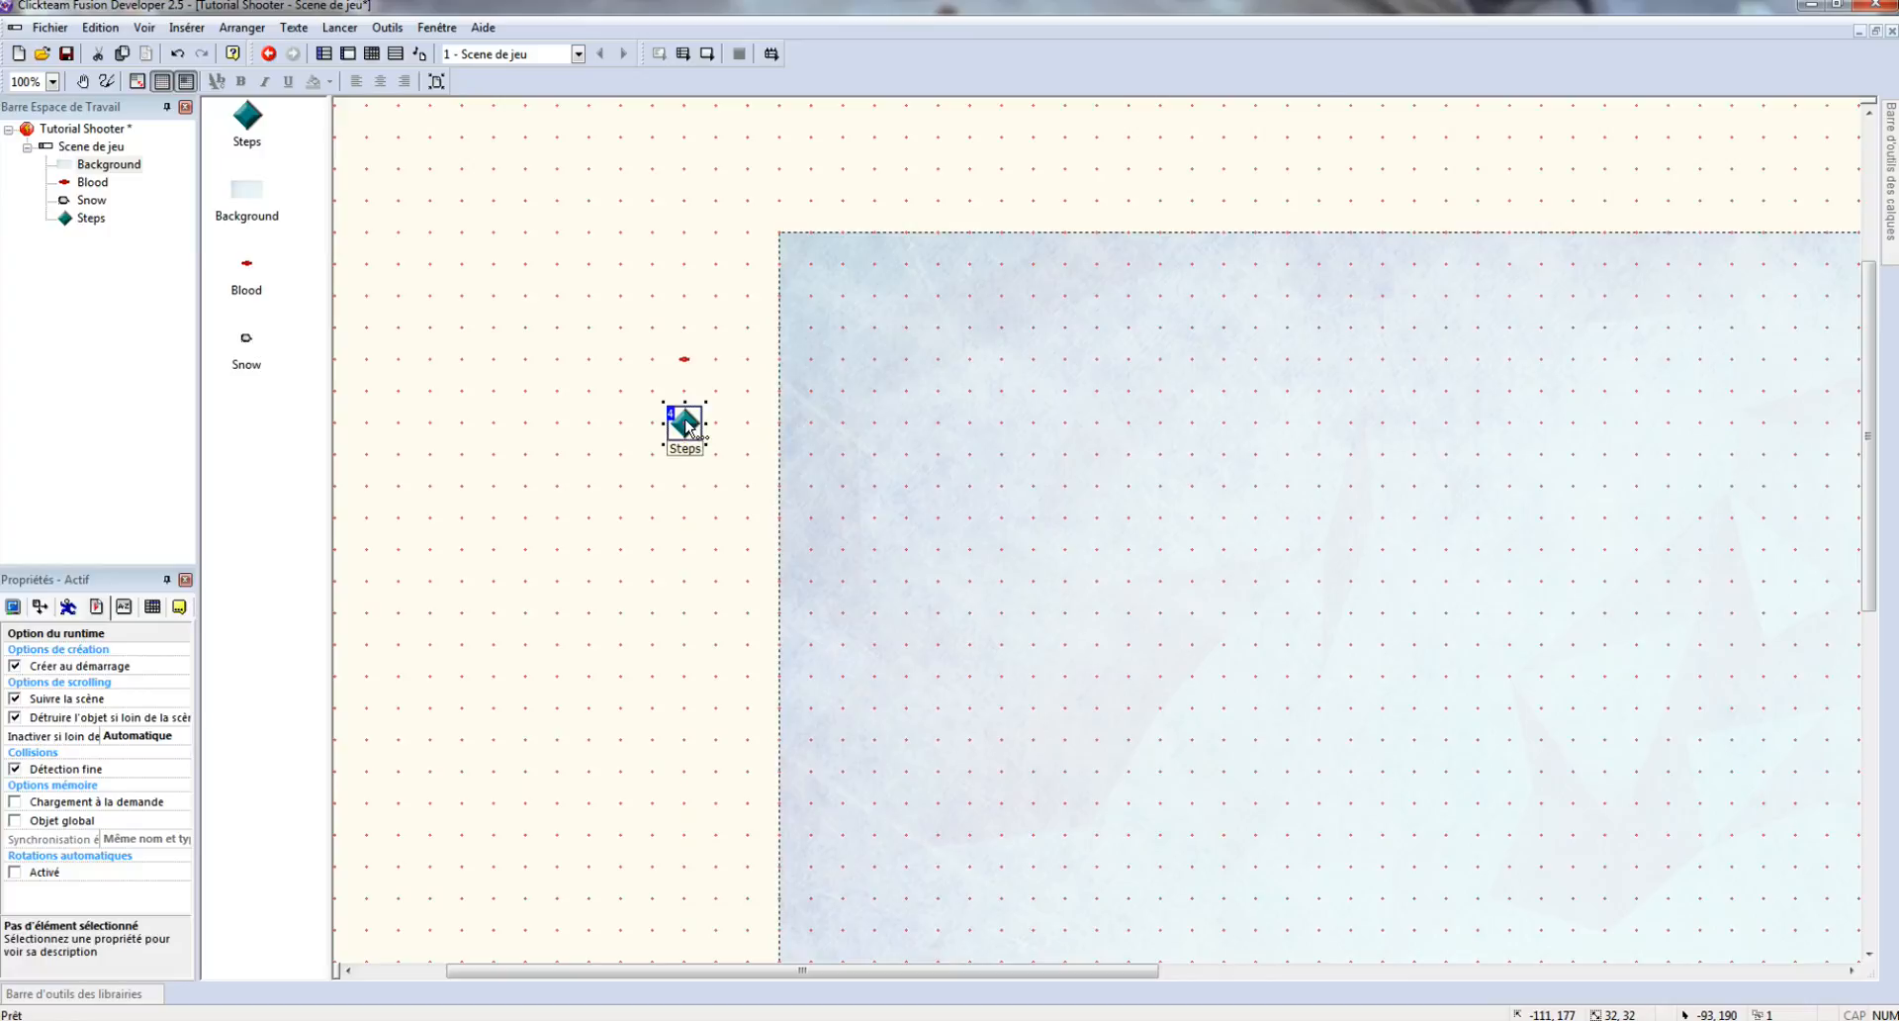
- Import the 'step left' image as the first animation frame of Steps
double_click(689, 428)
left_click(1029, 205)
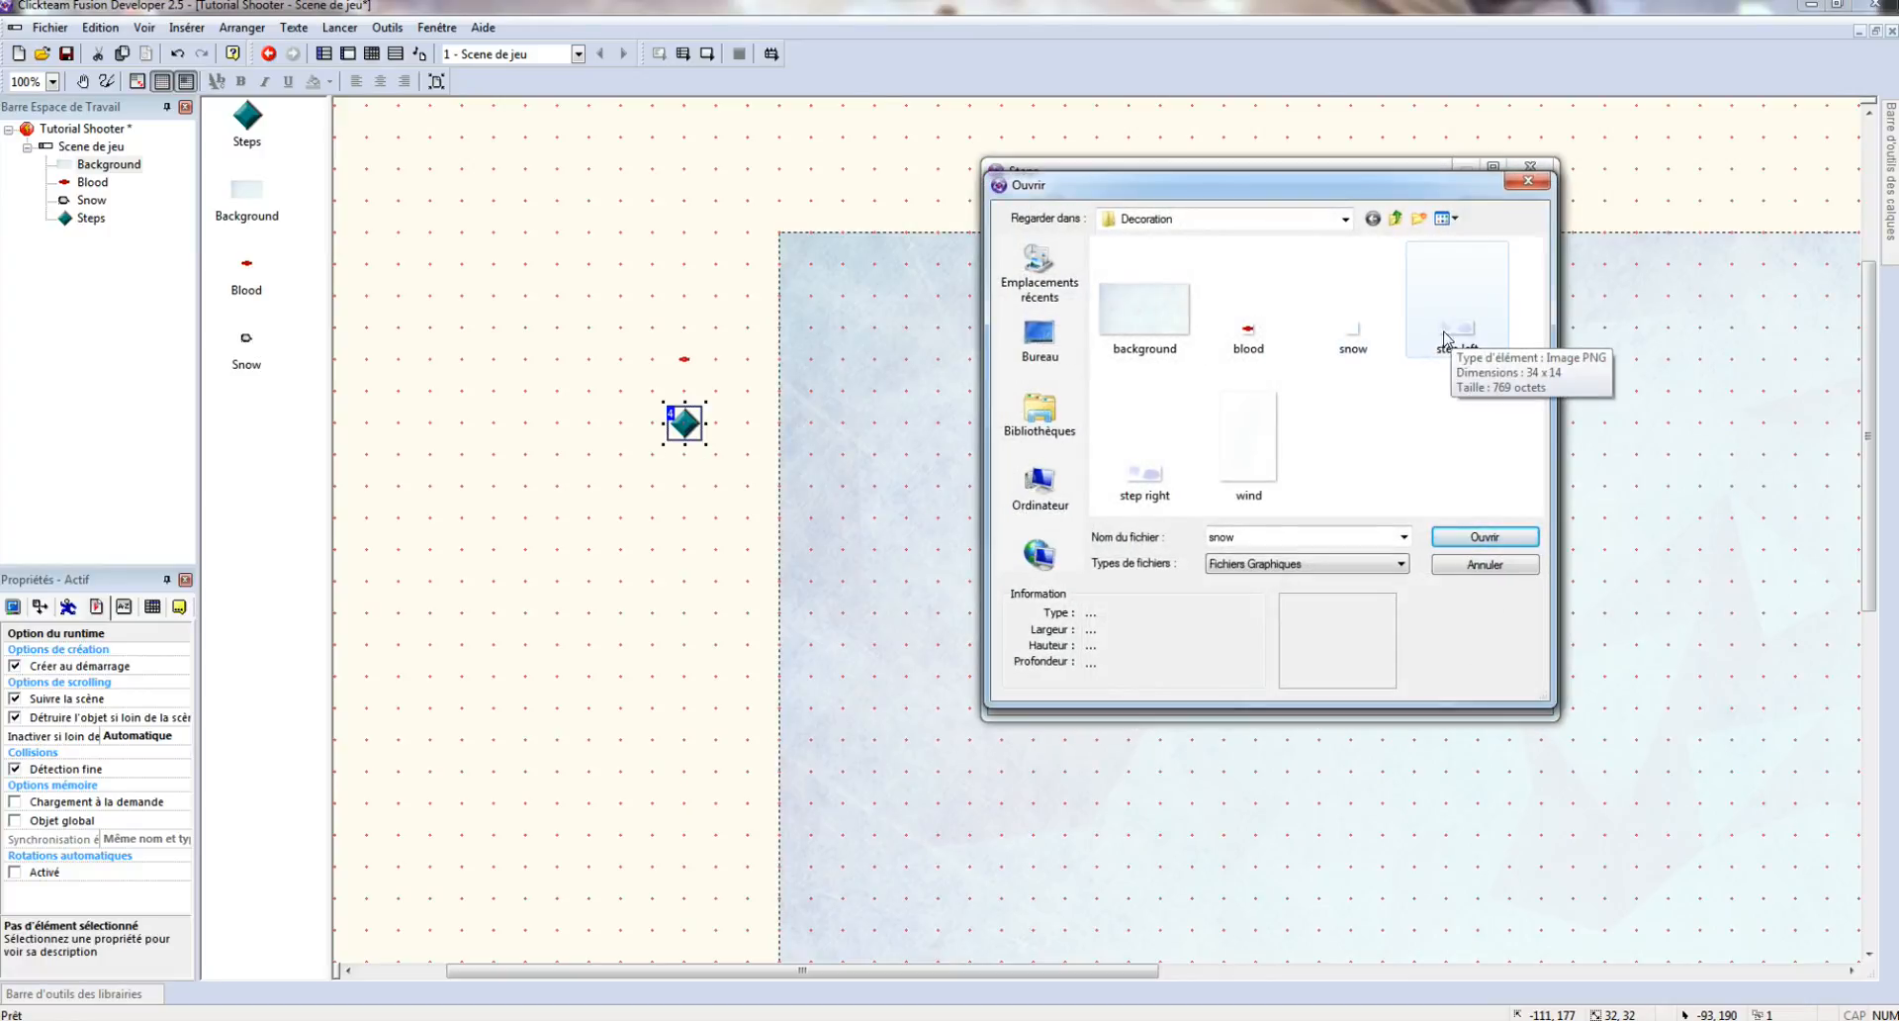
double_click(1447, 340)
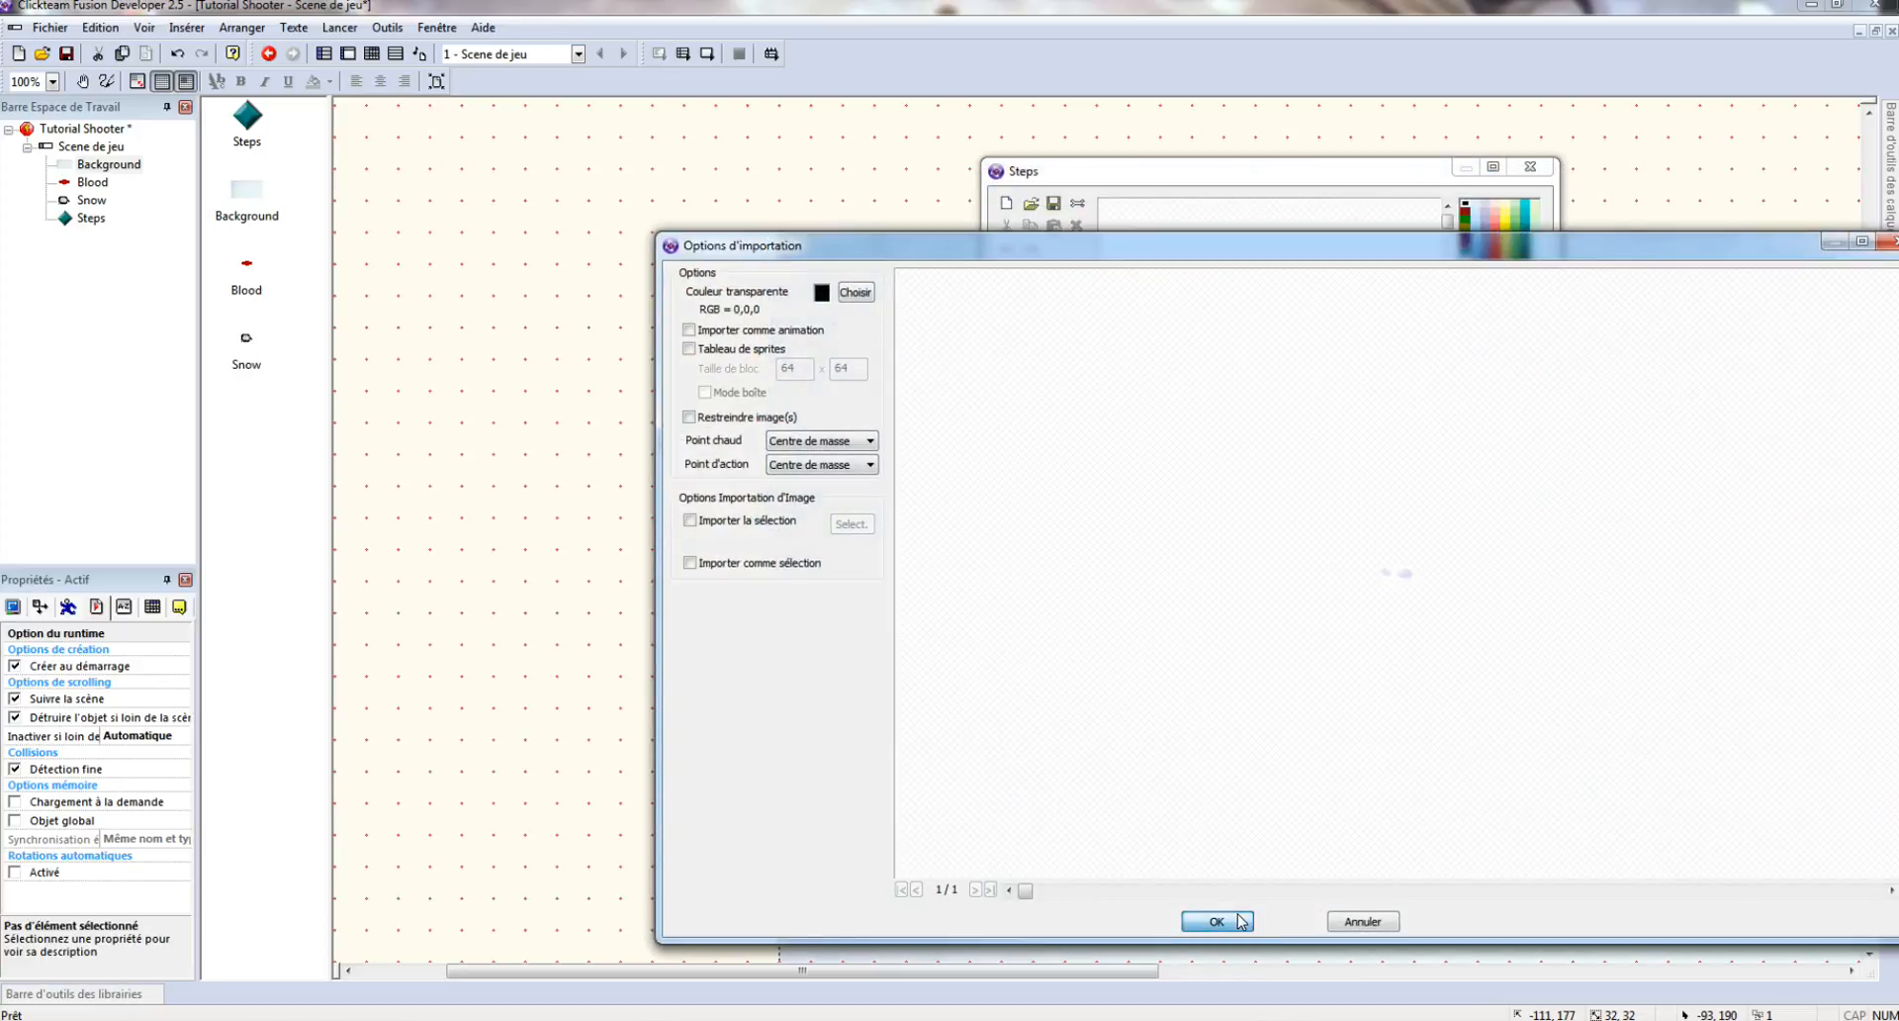
left_click(751, 333)
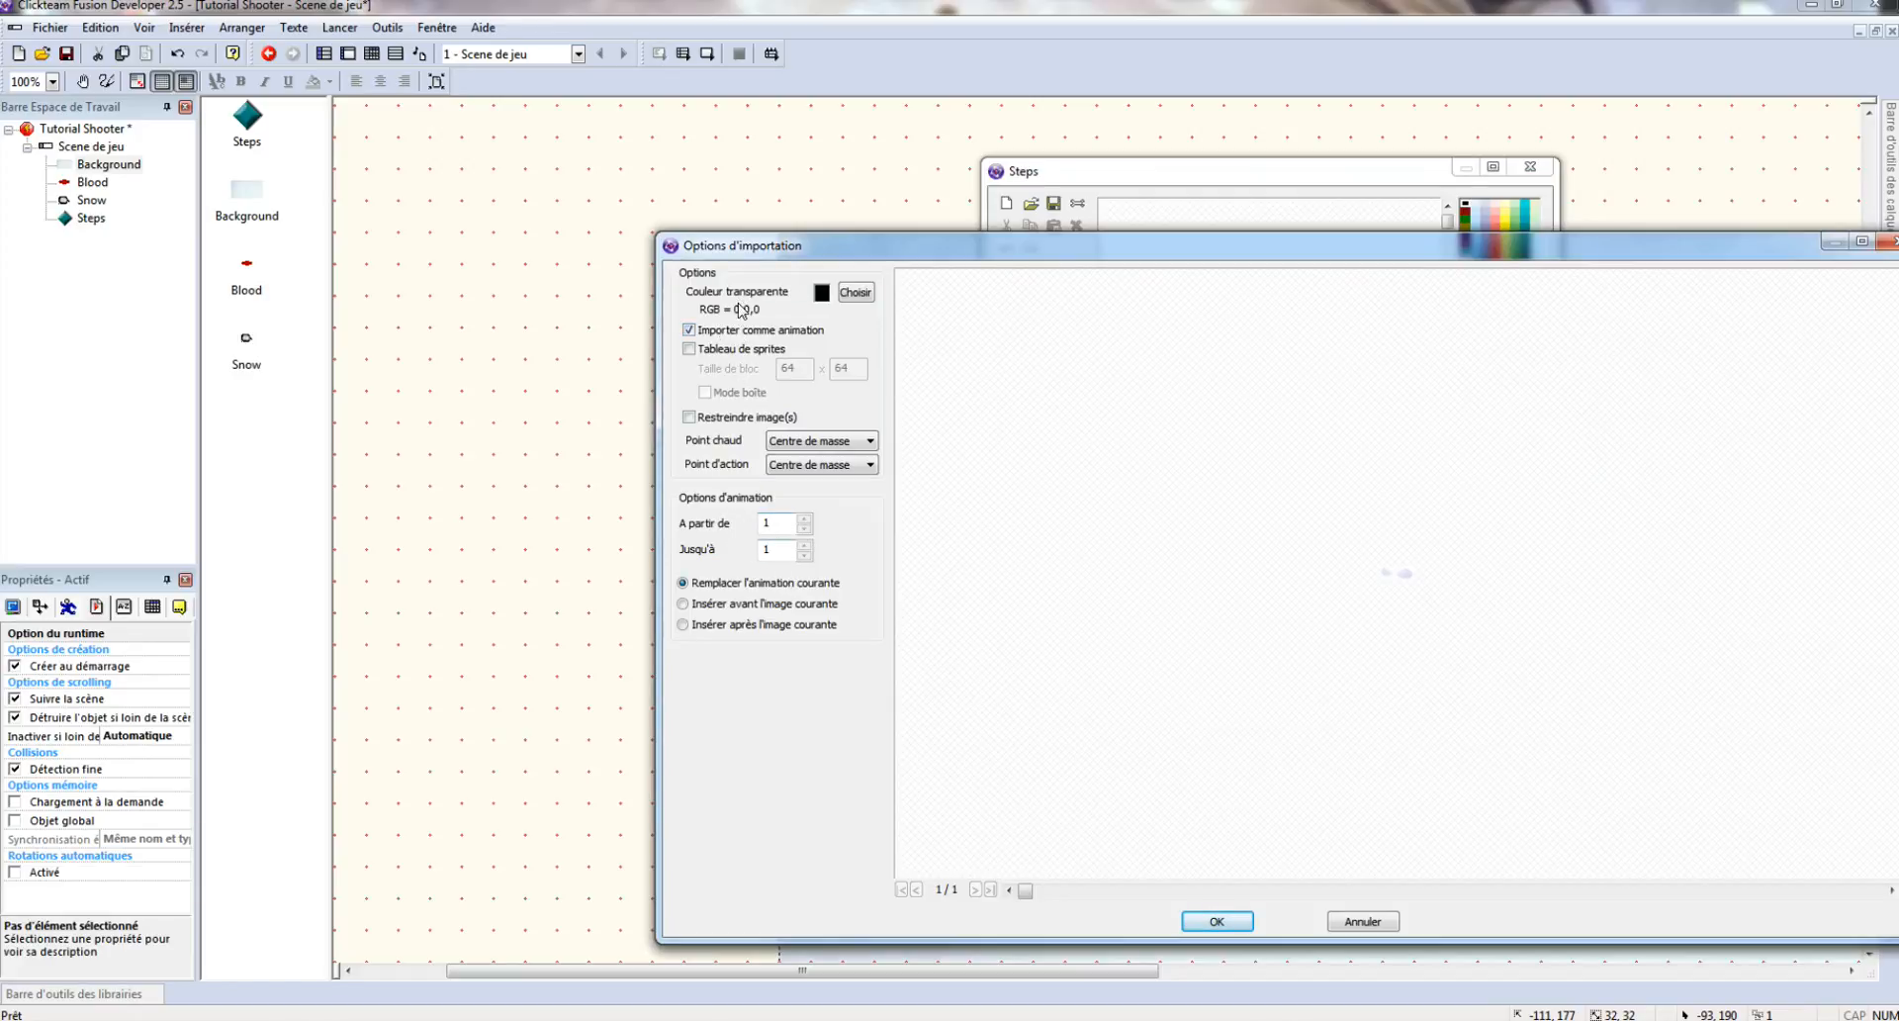
left_click(1217, 921)
- Duplicate the frame and replace Image 2 with the 'step right' image, then apply the animation
left_click(1290, 594)
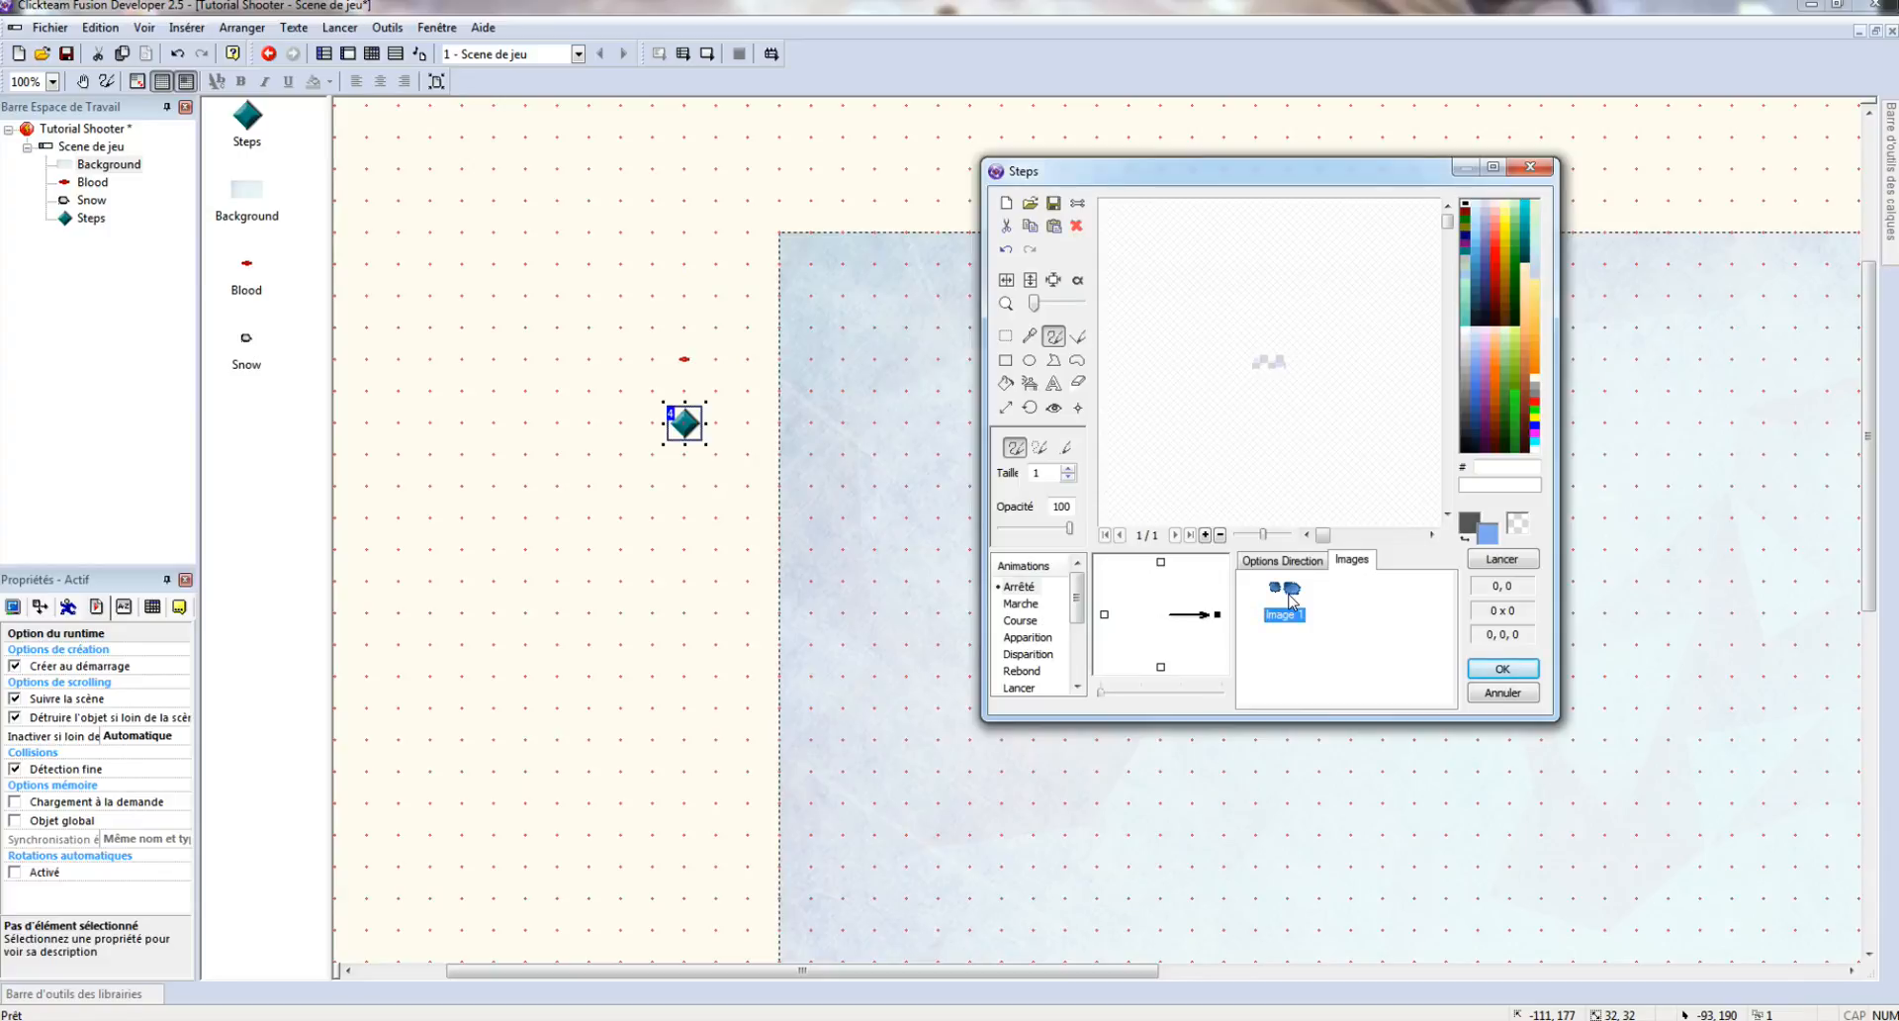
key("ctrl+v")
left_click(1378, 601)
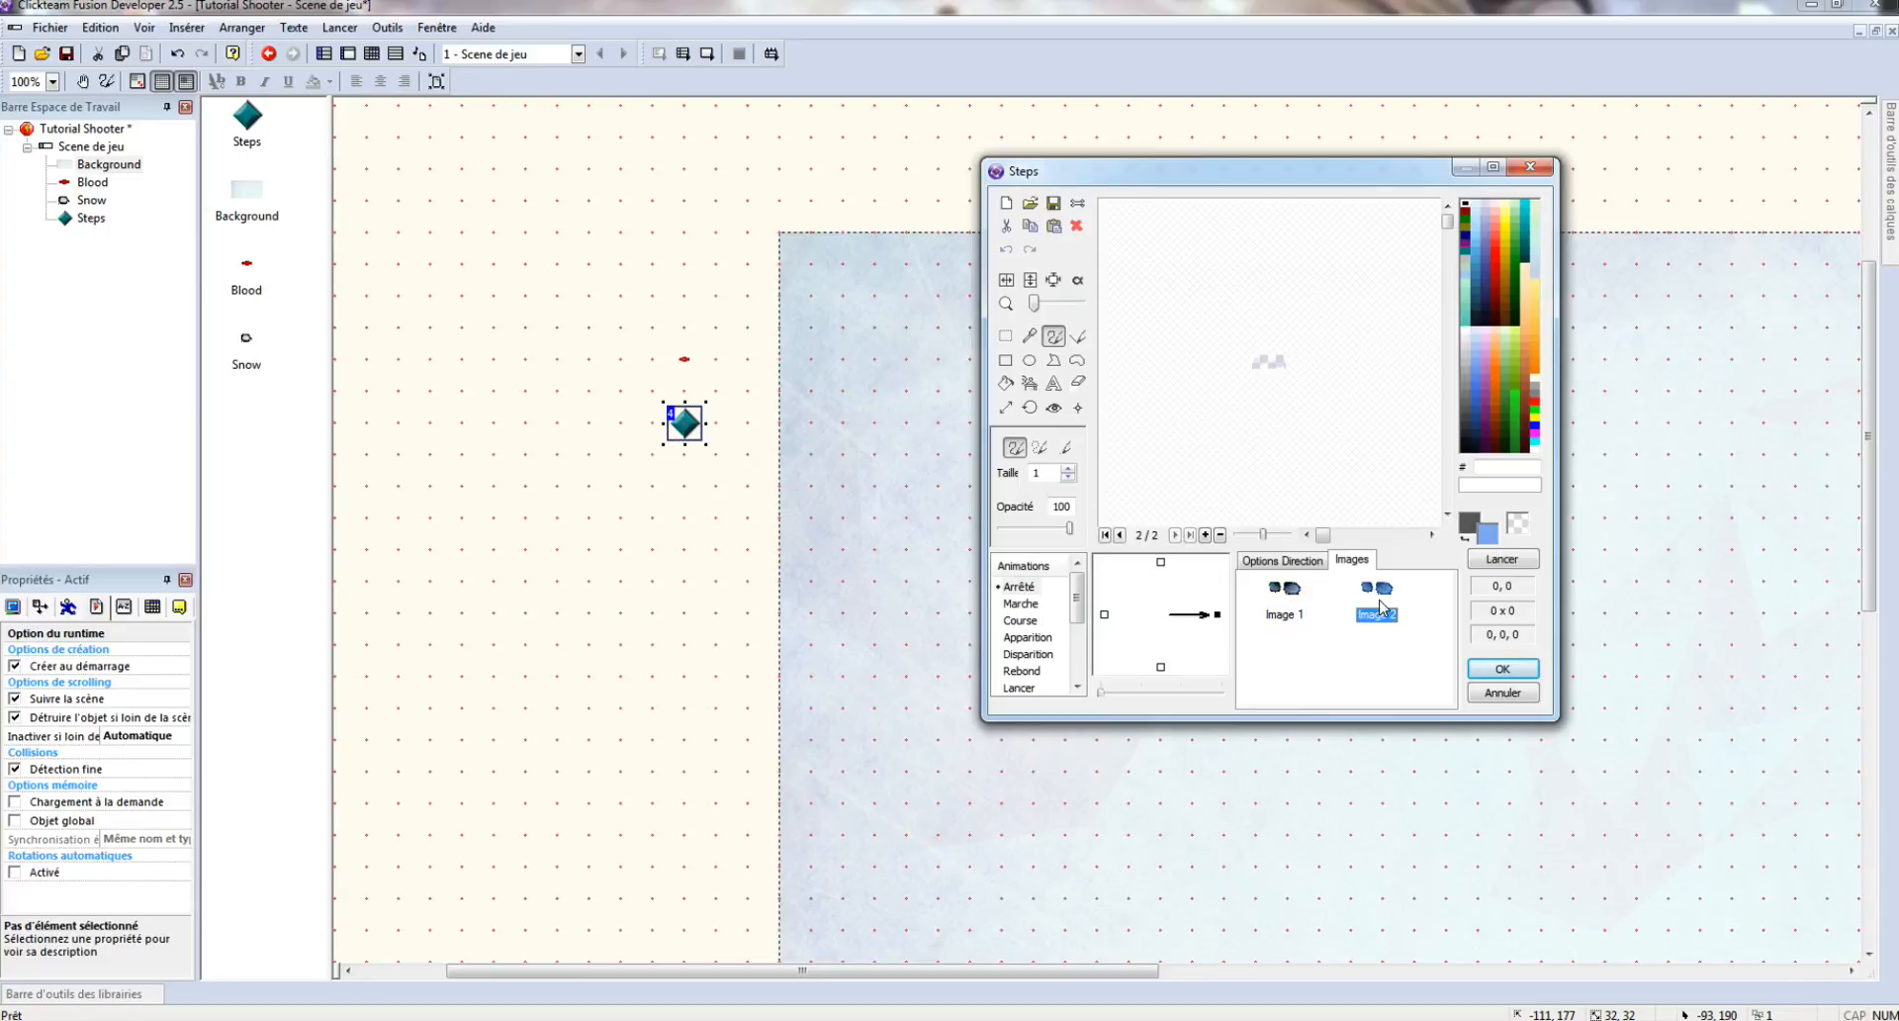
left_click(1030, 203)
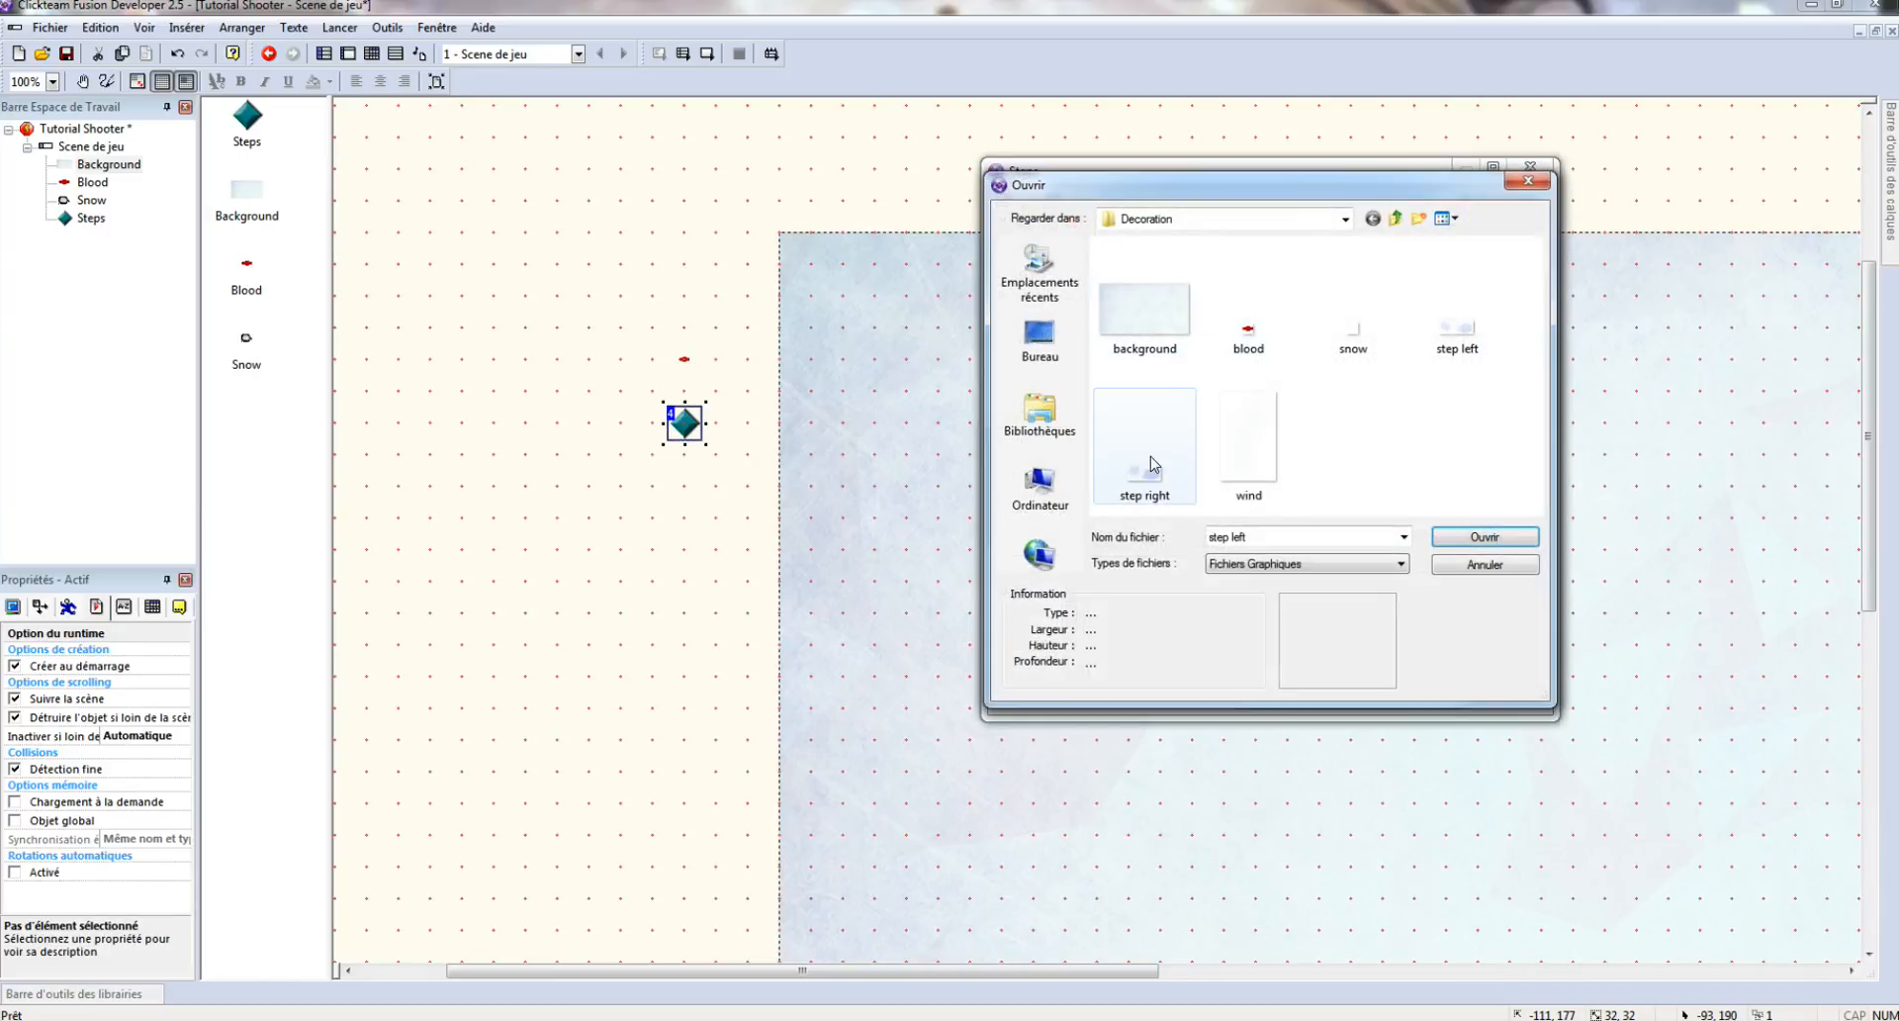
left_click(1154, 465)
double_click(1153, 478)
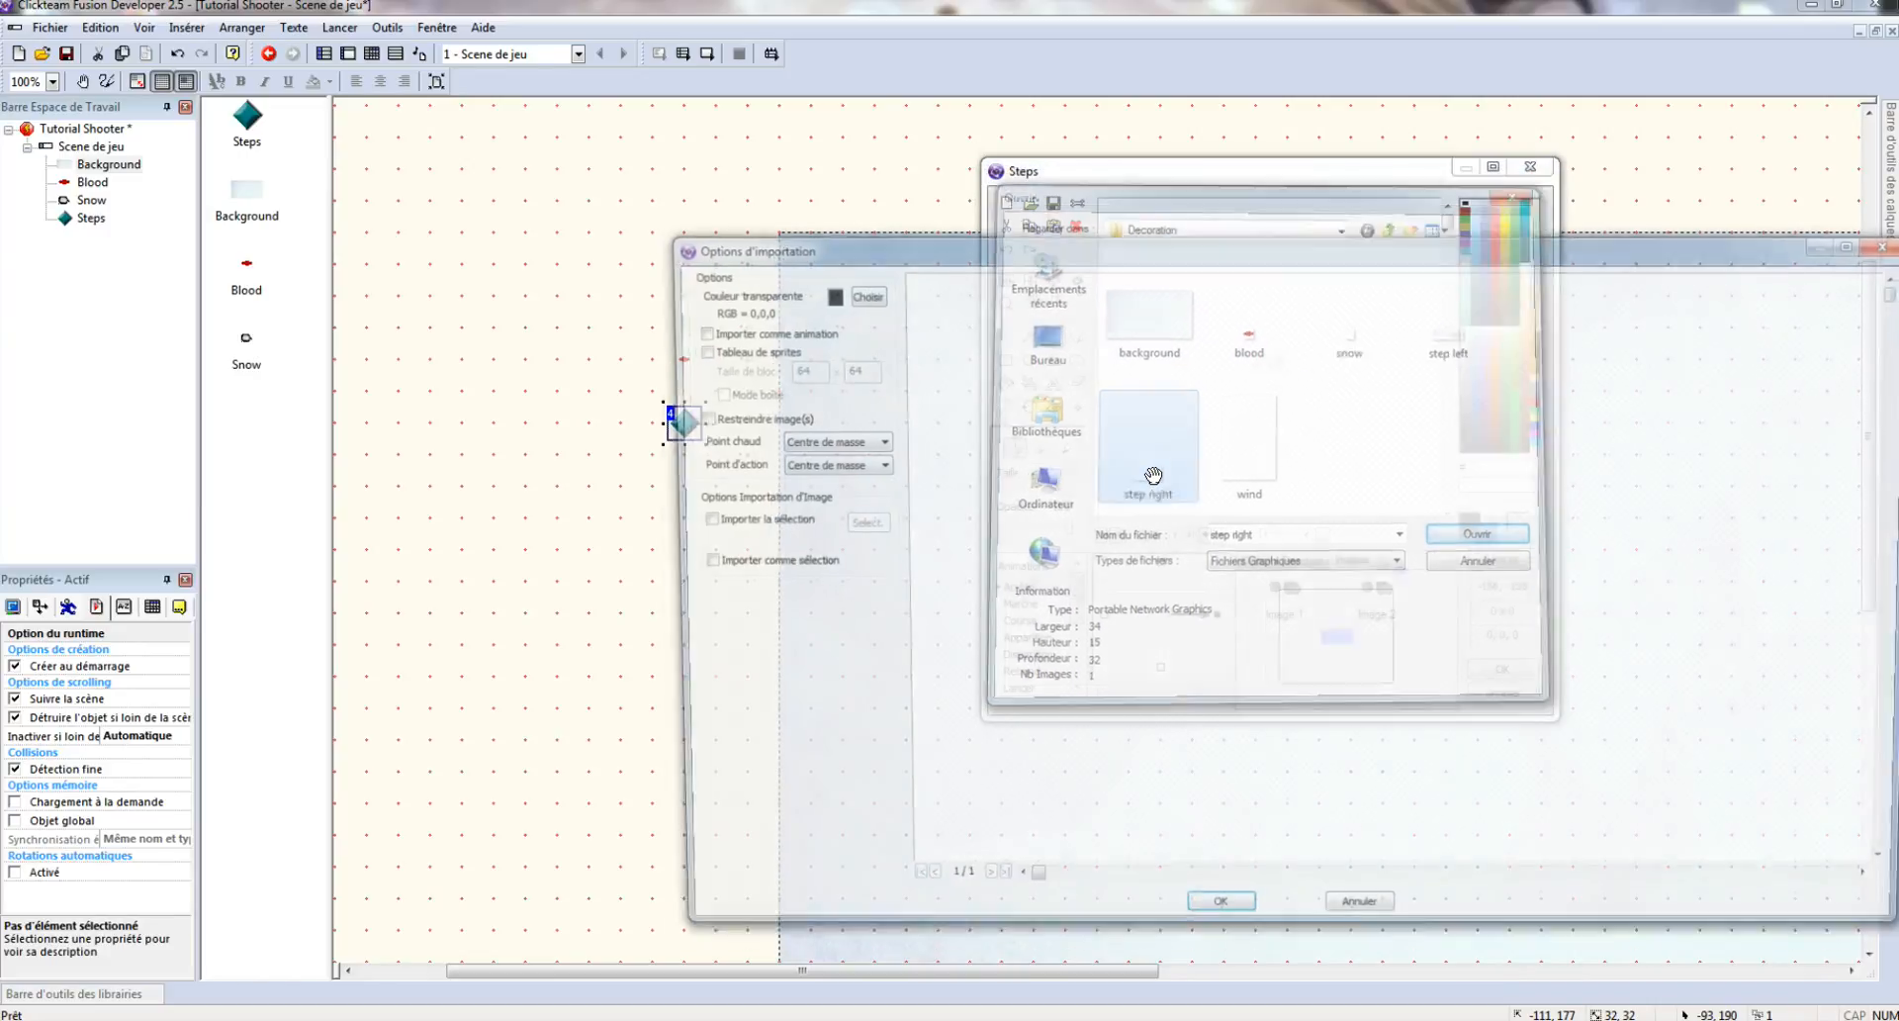
left_click(1217, 922)
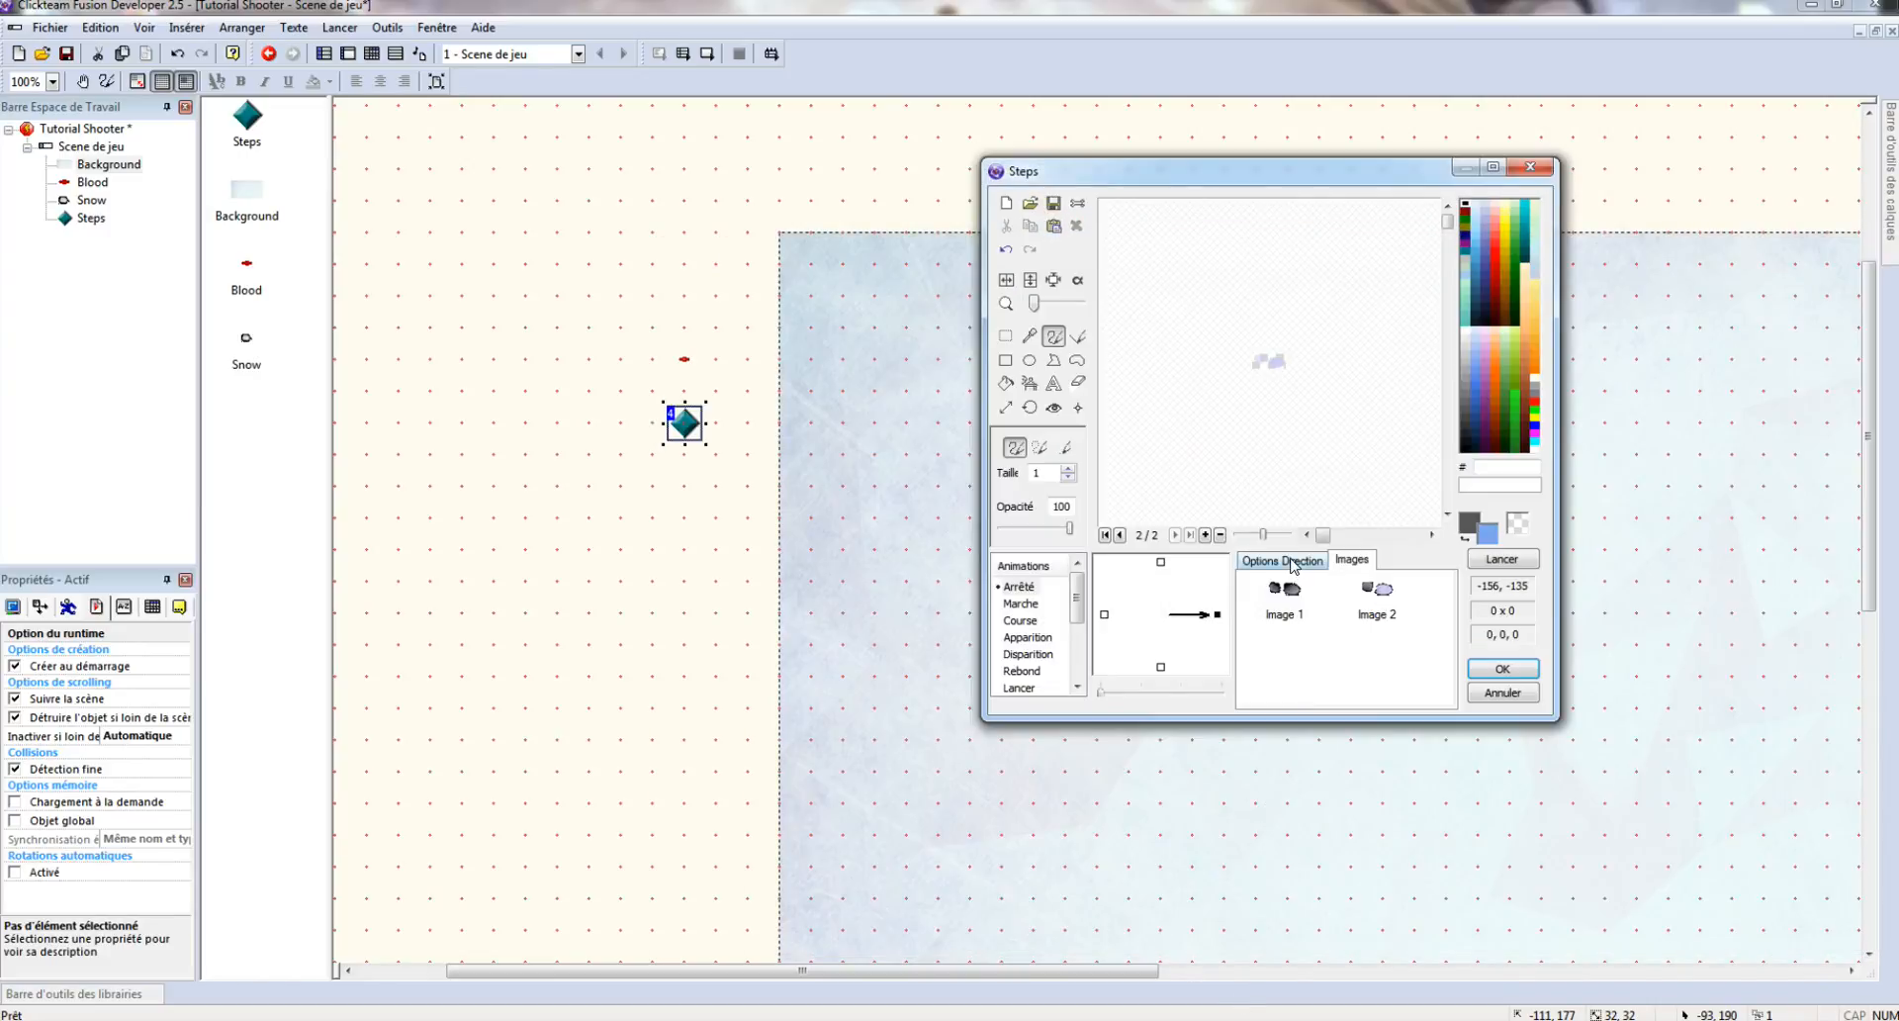
left_click(1290, 560)
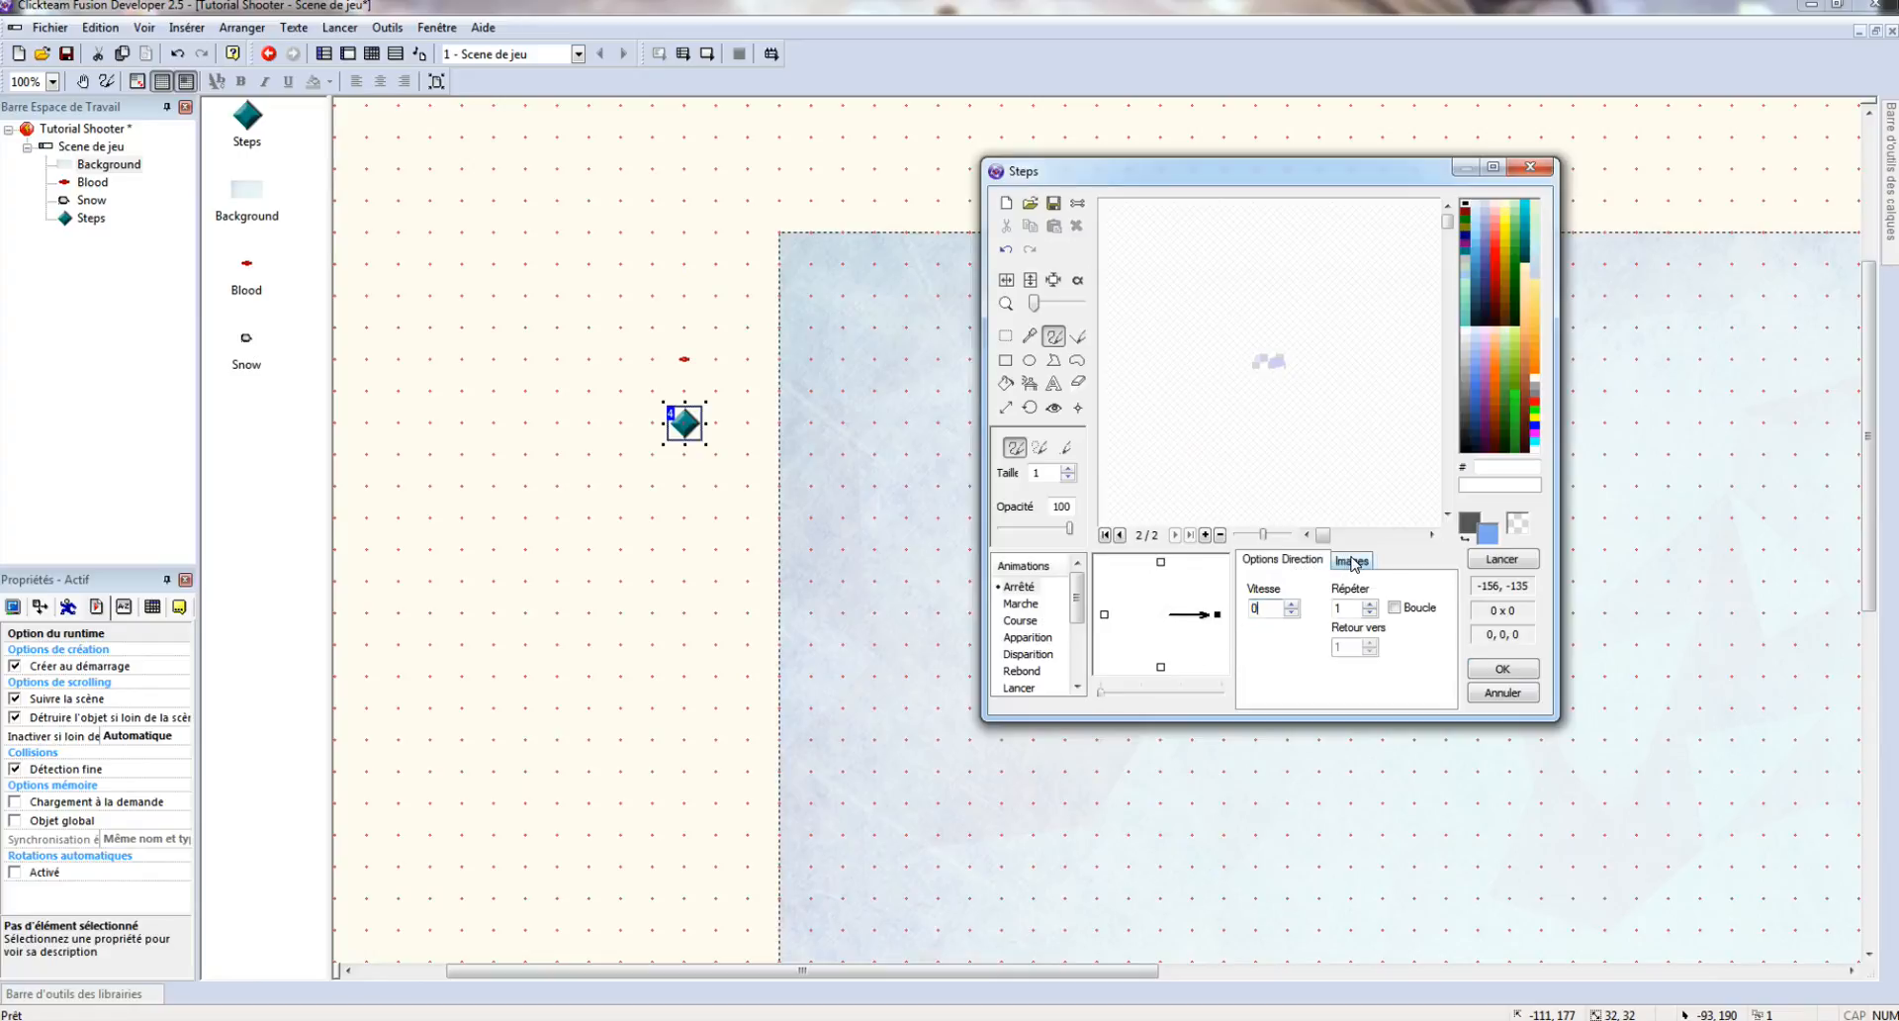
left_click(1353, 561)
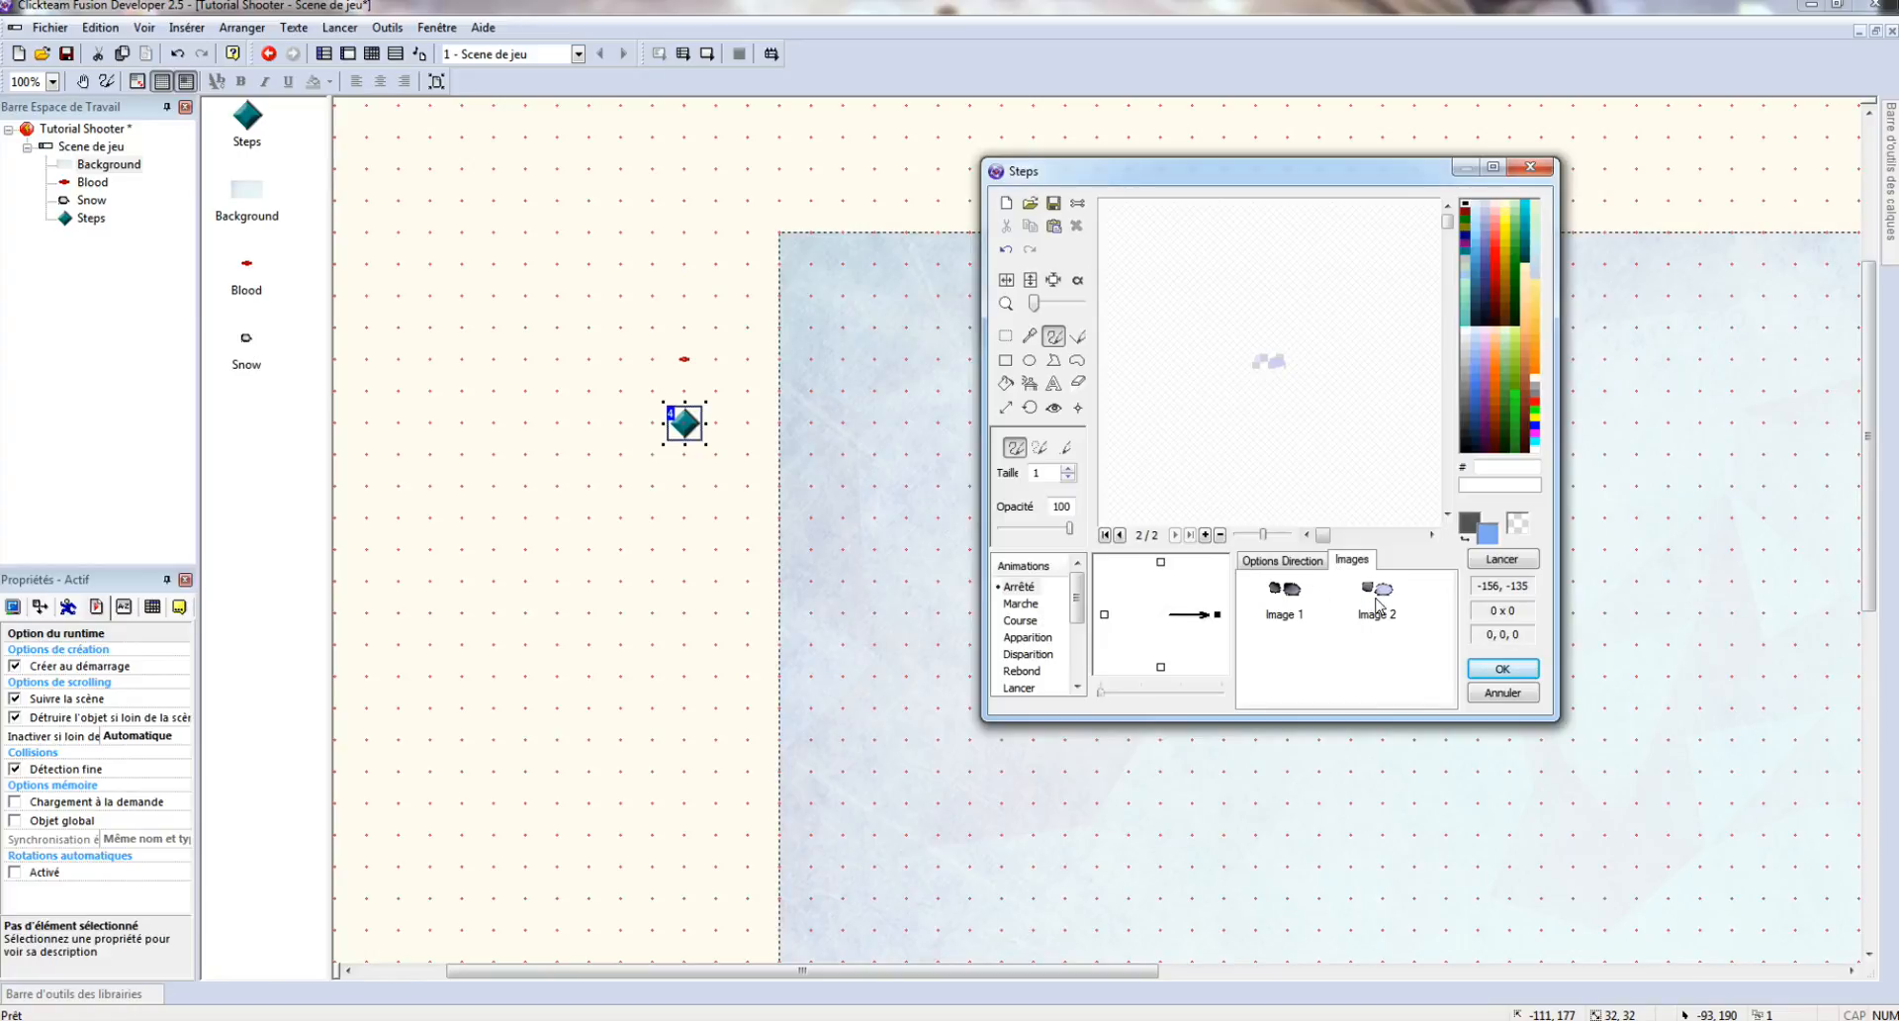
left_click(1503, 670)
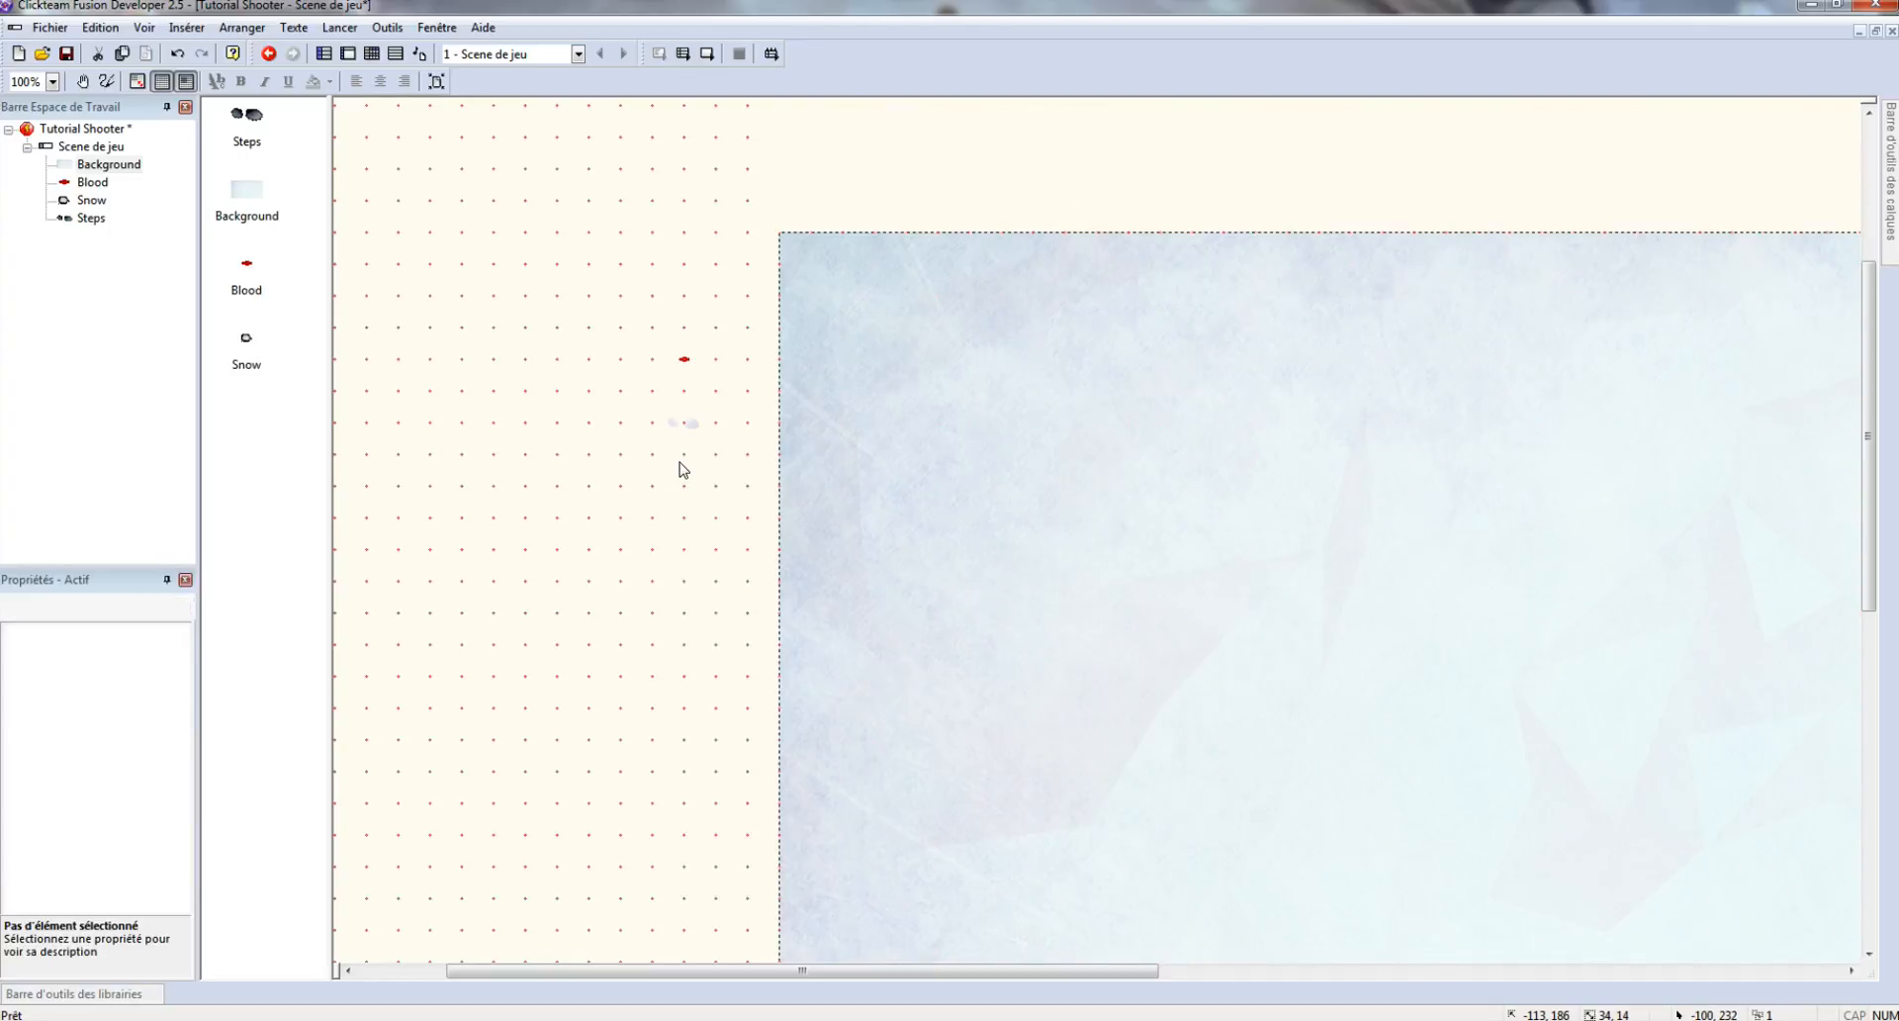
right_click(680, 466)
left_click(731, 498)
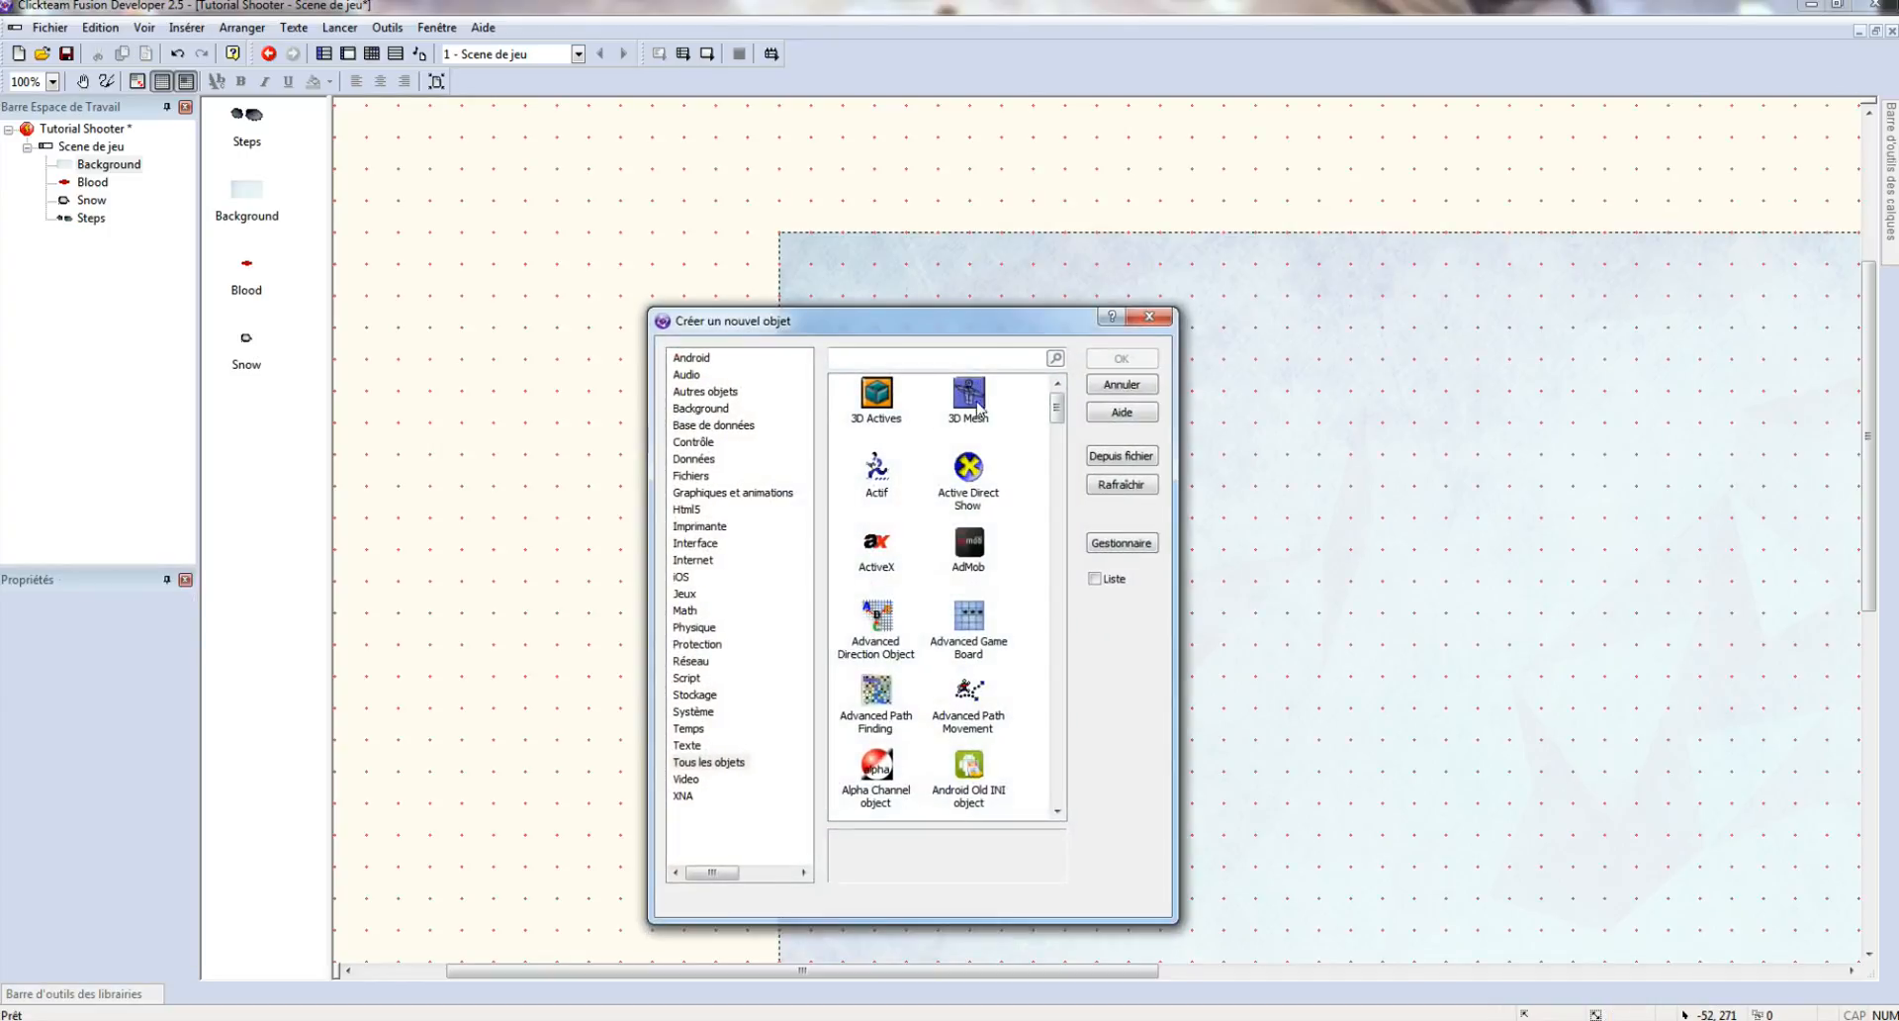
- Create an Actif showing the black Tree/Tree collider circle and nudge it slightly lower
double_click(877, 470)
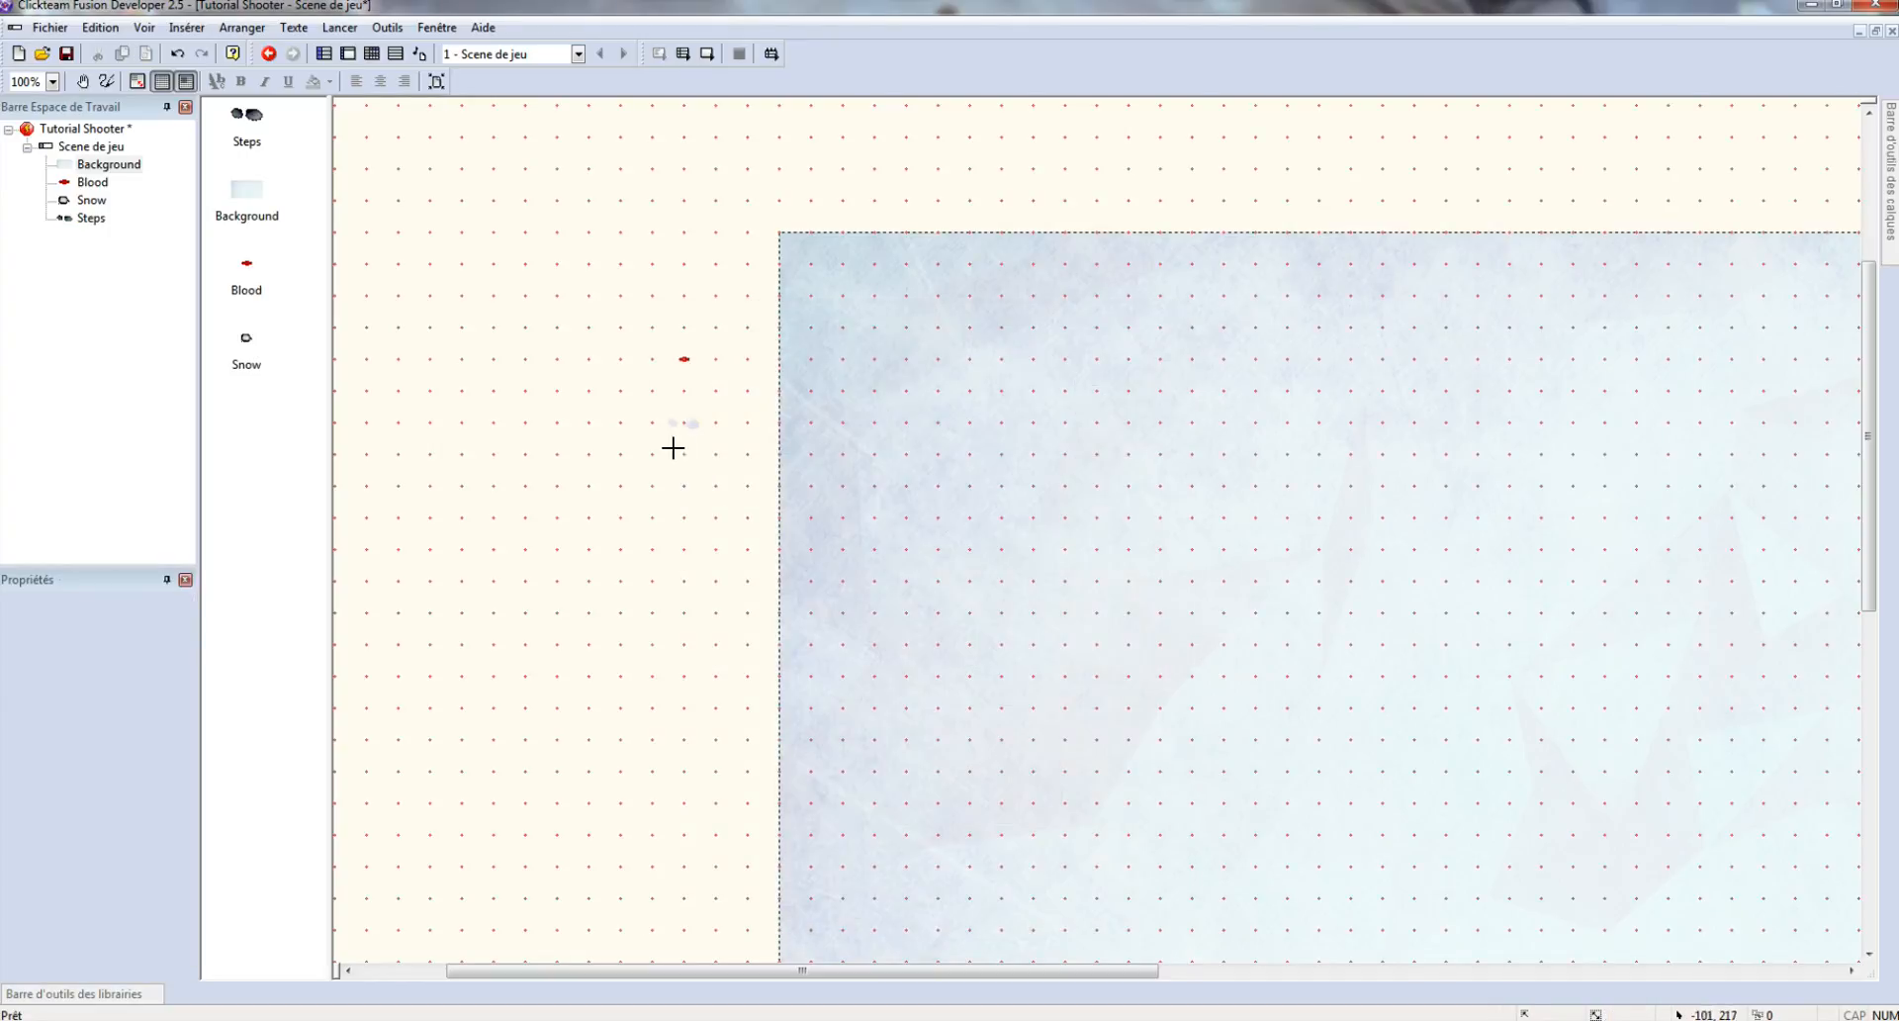
left_click(723, 475)
double_click(715, 455)
left_click(1033, 202)
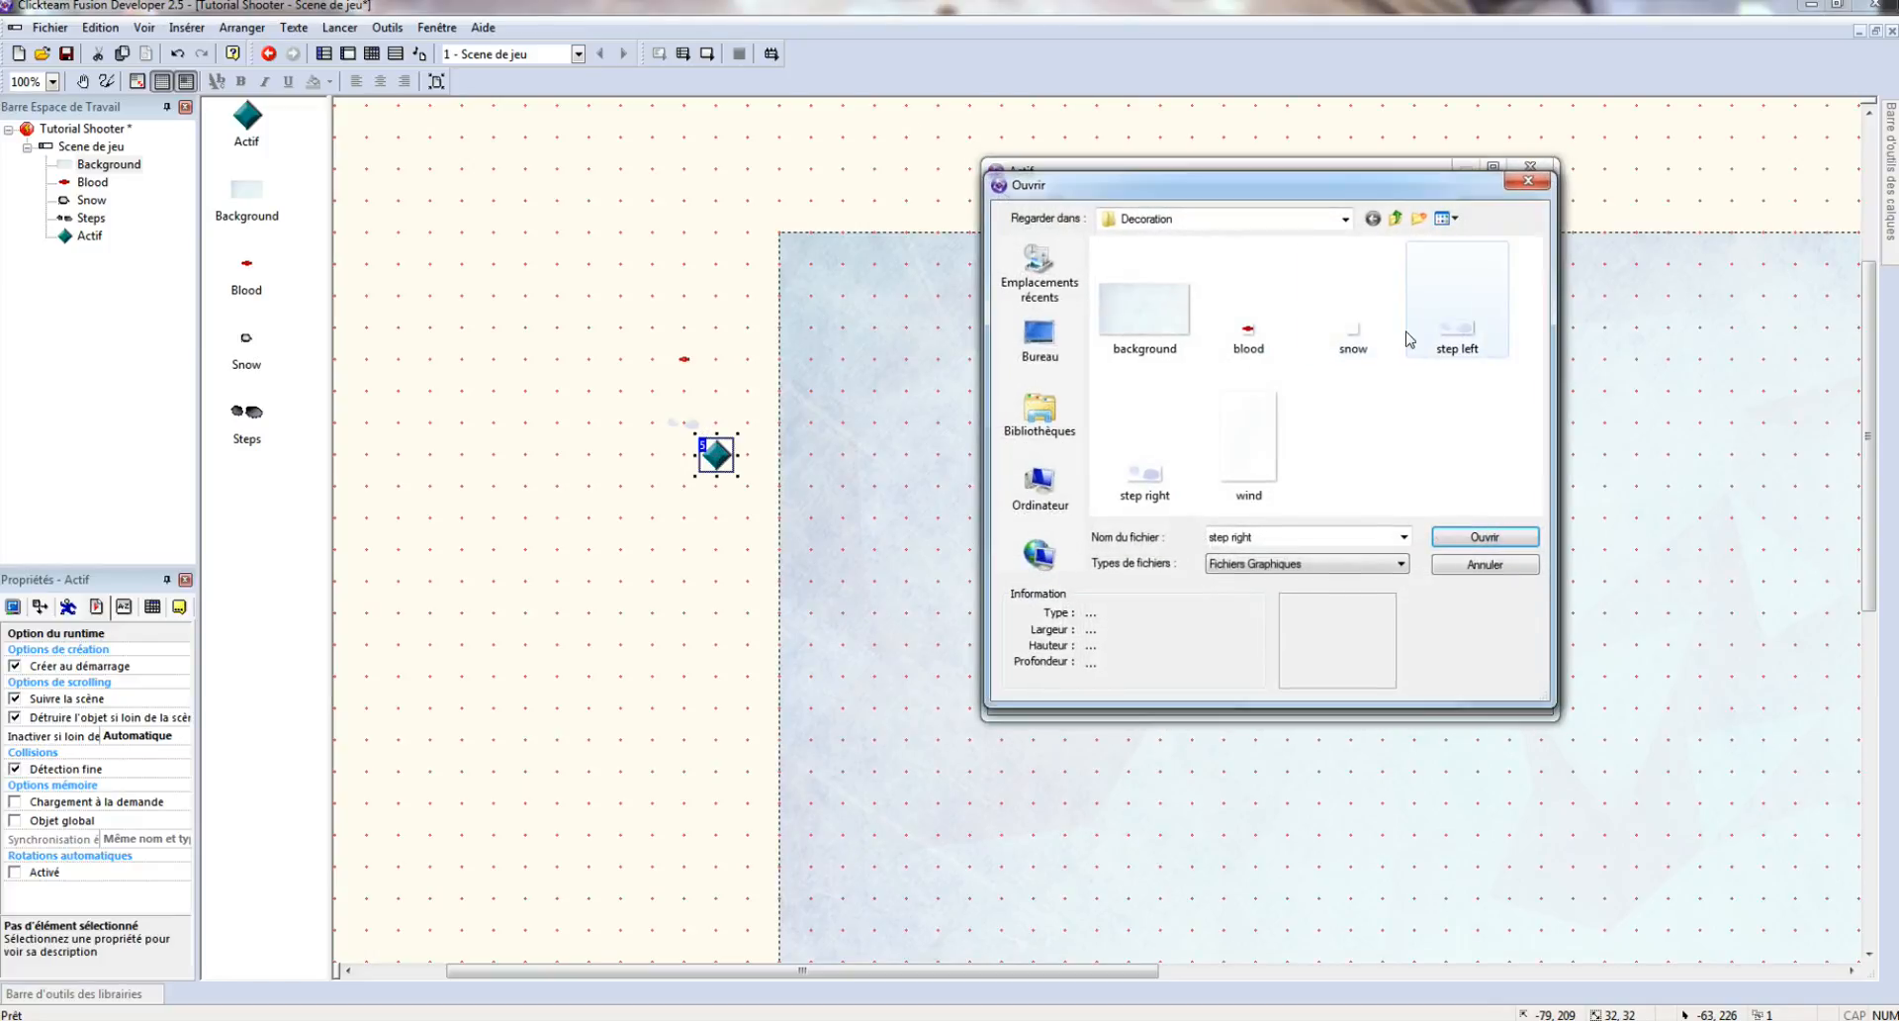
left_click(1394, 219)
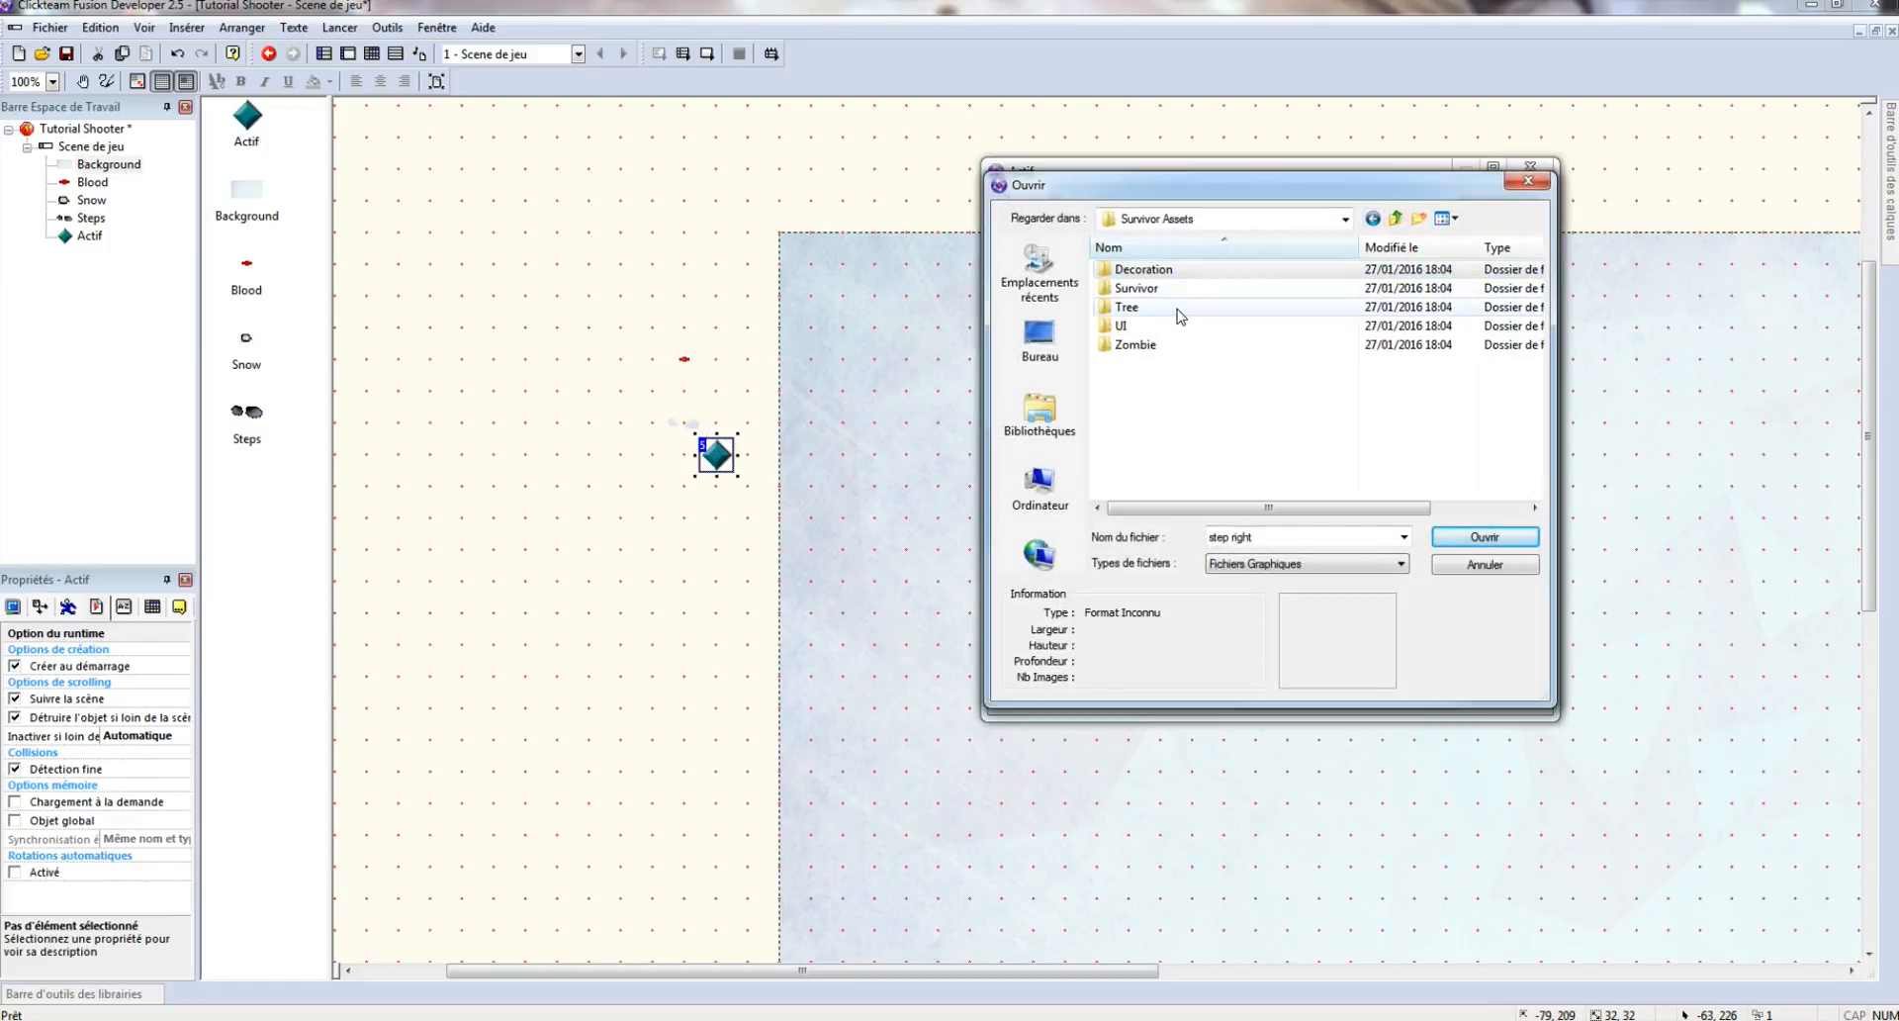
double_click(1127, 307)
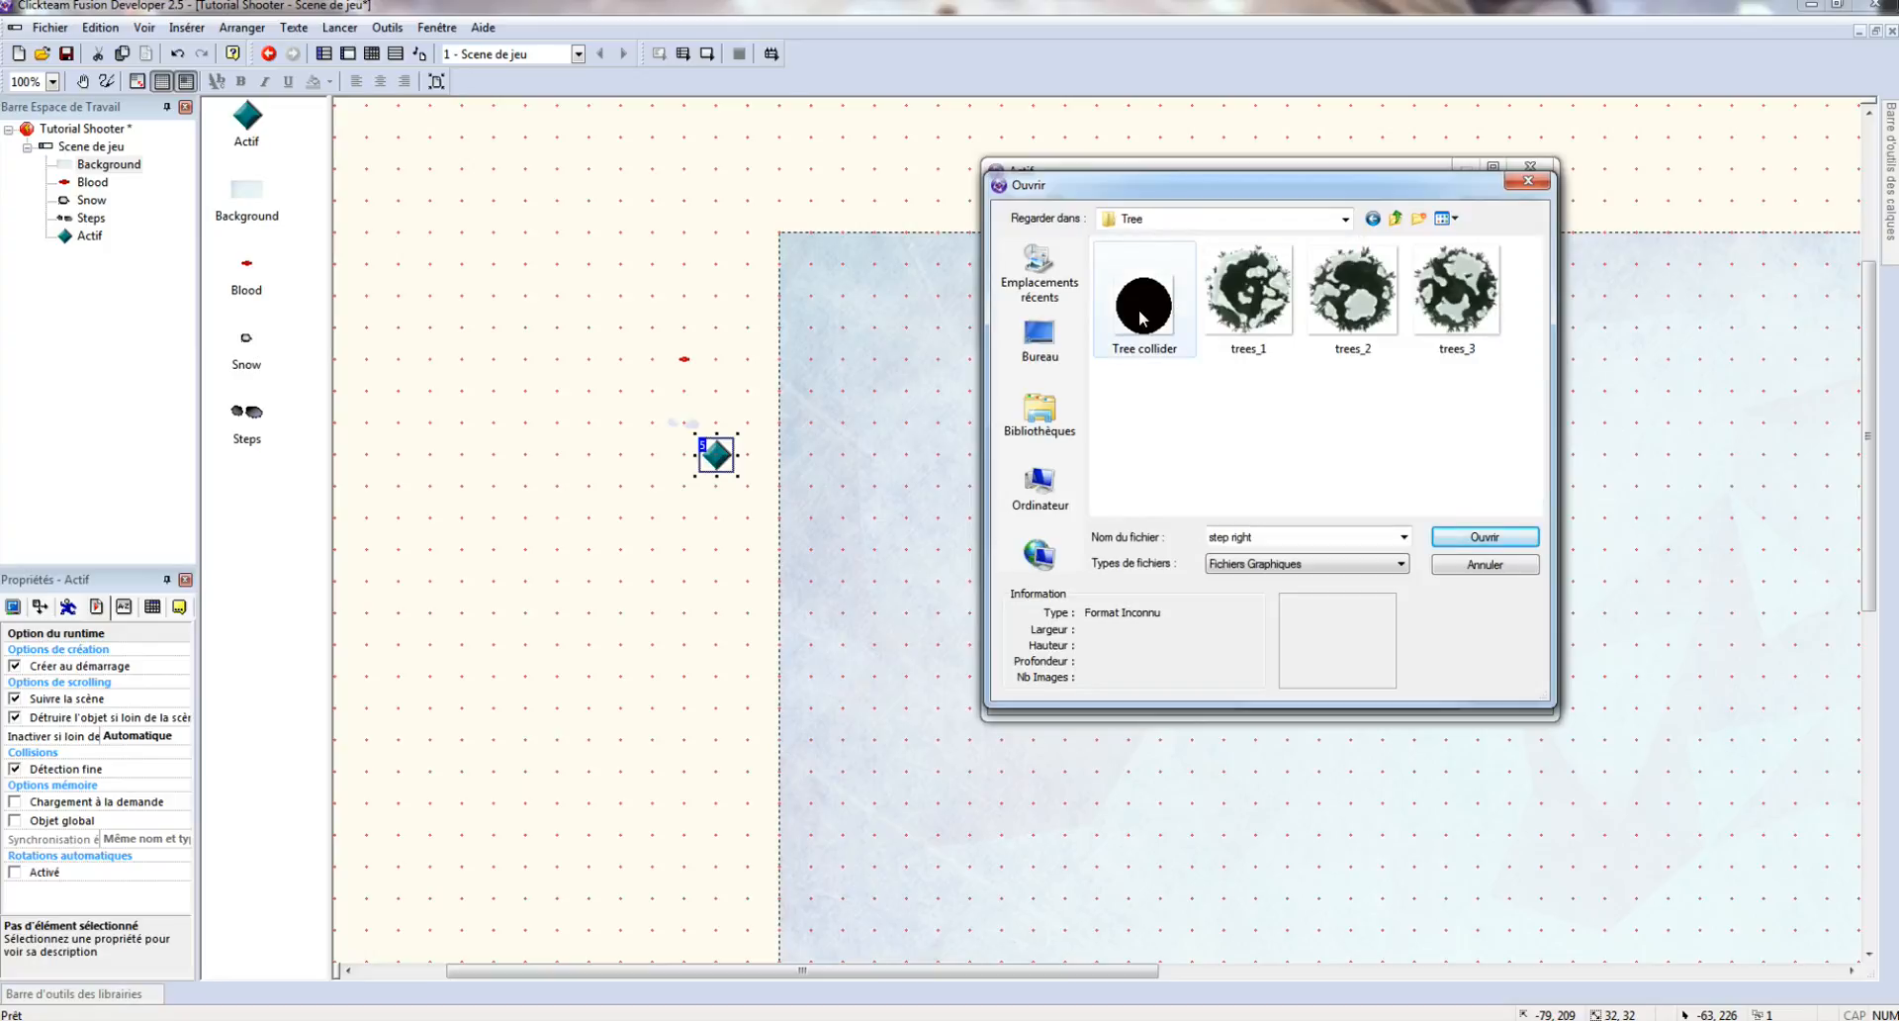
left_click(1143, 318)
double_click(1143, 318)
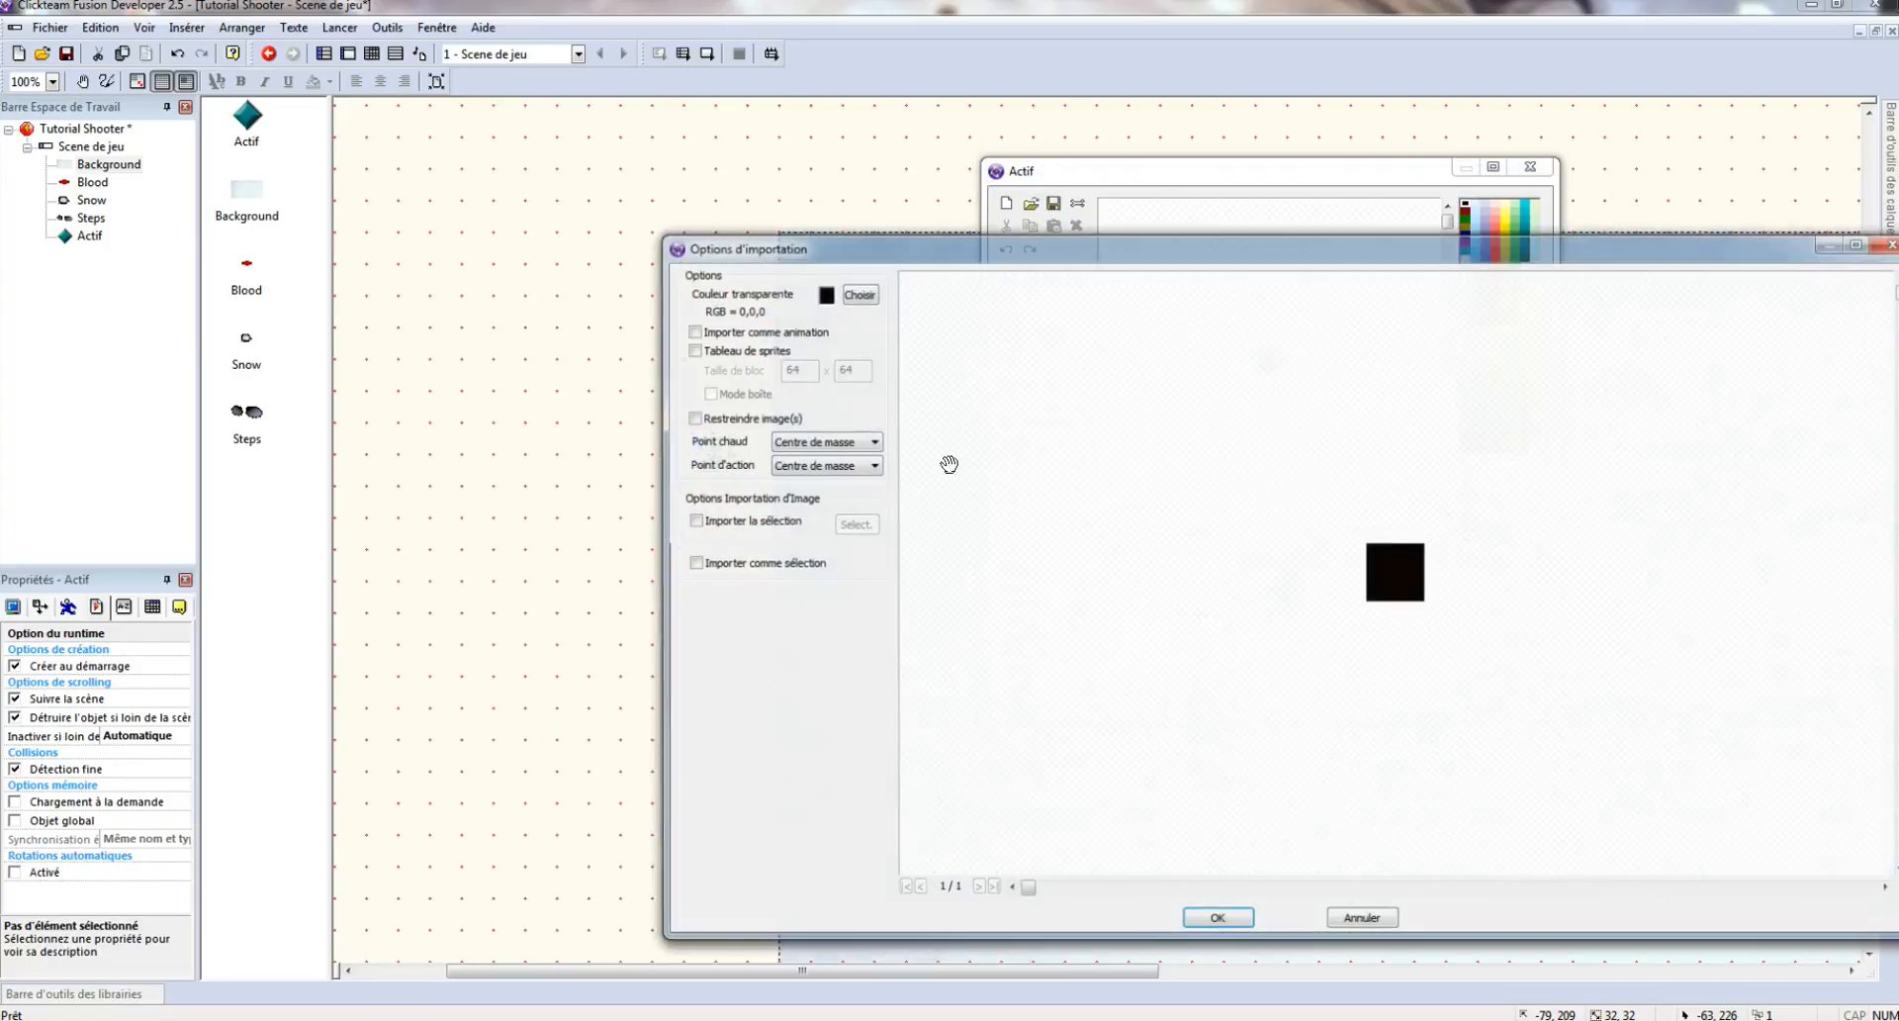
left_click(1227, 918)
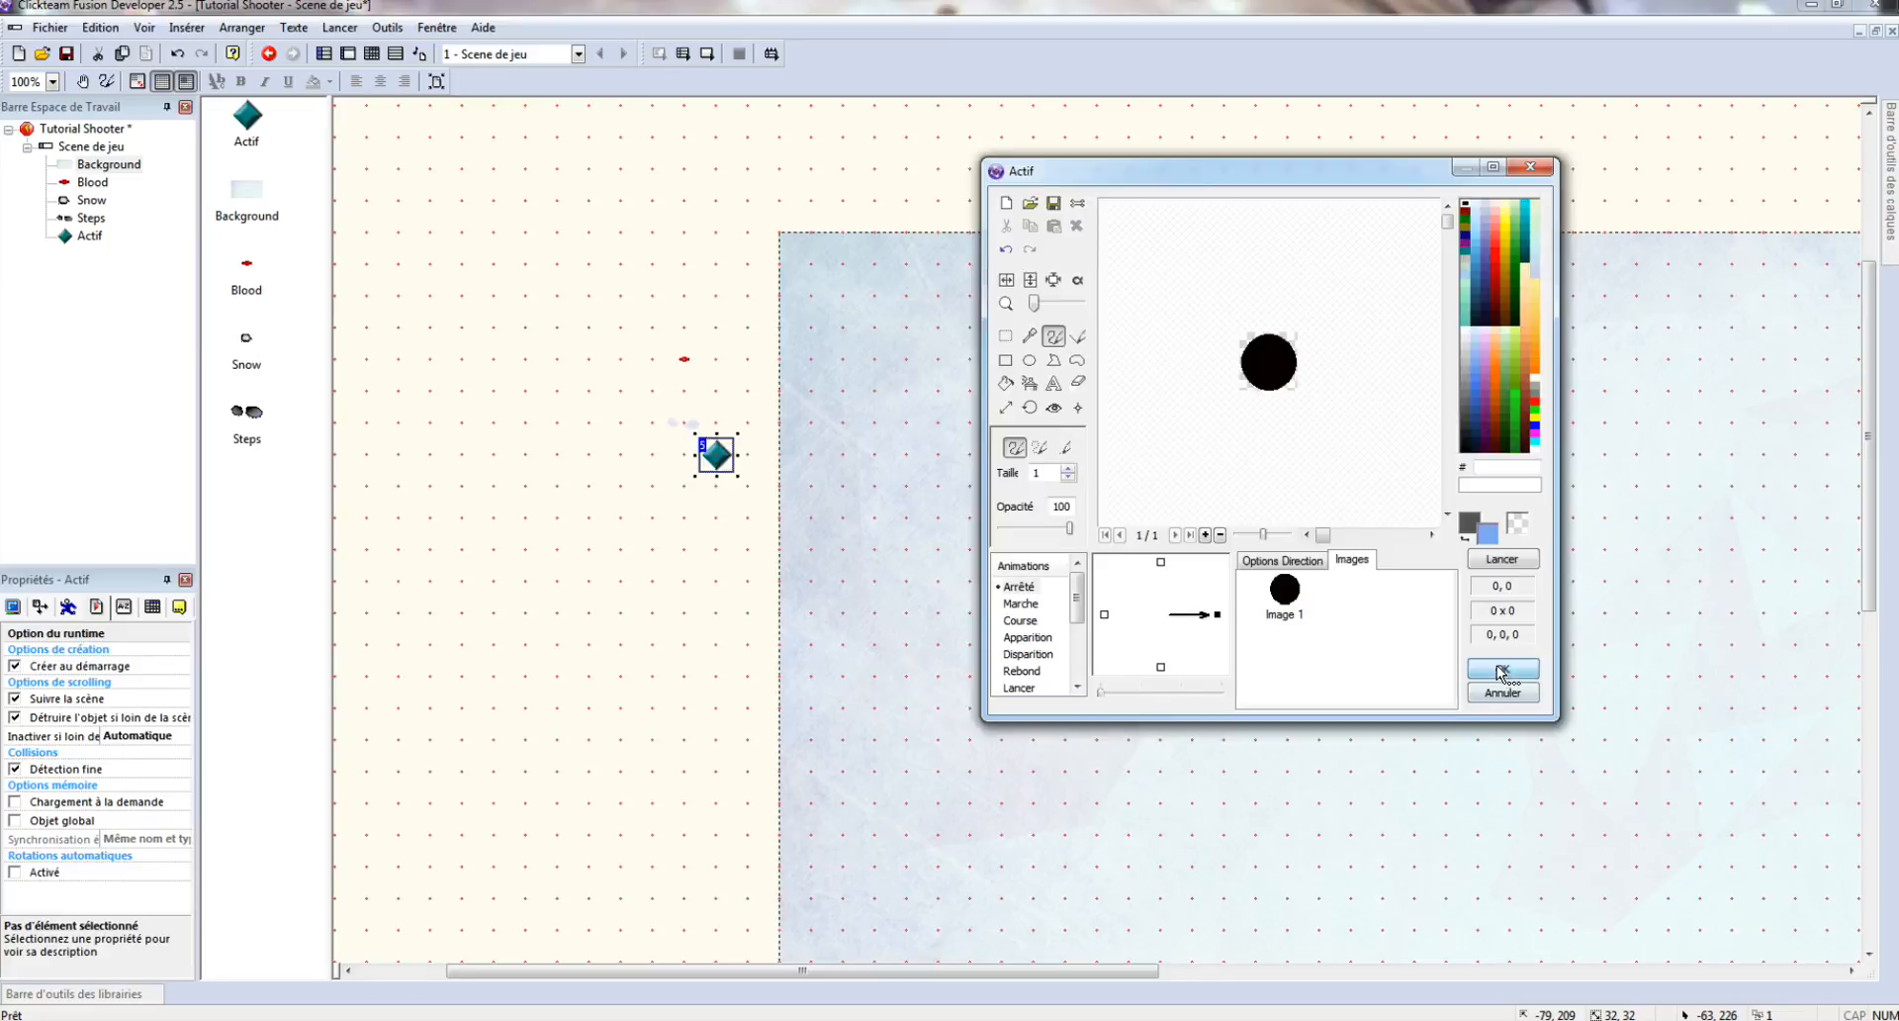
left_click(1502, 668)
left_click_drag(713, 483, 719, 528)
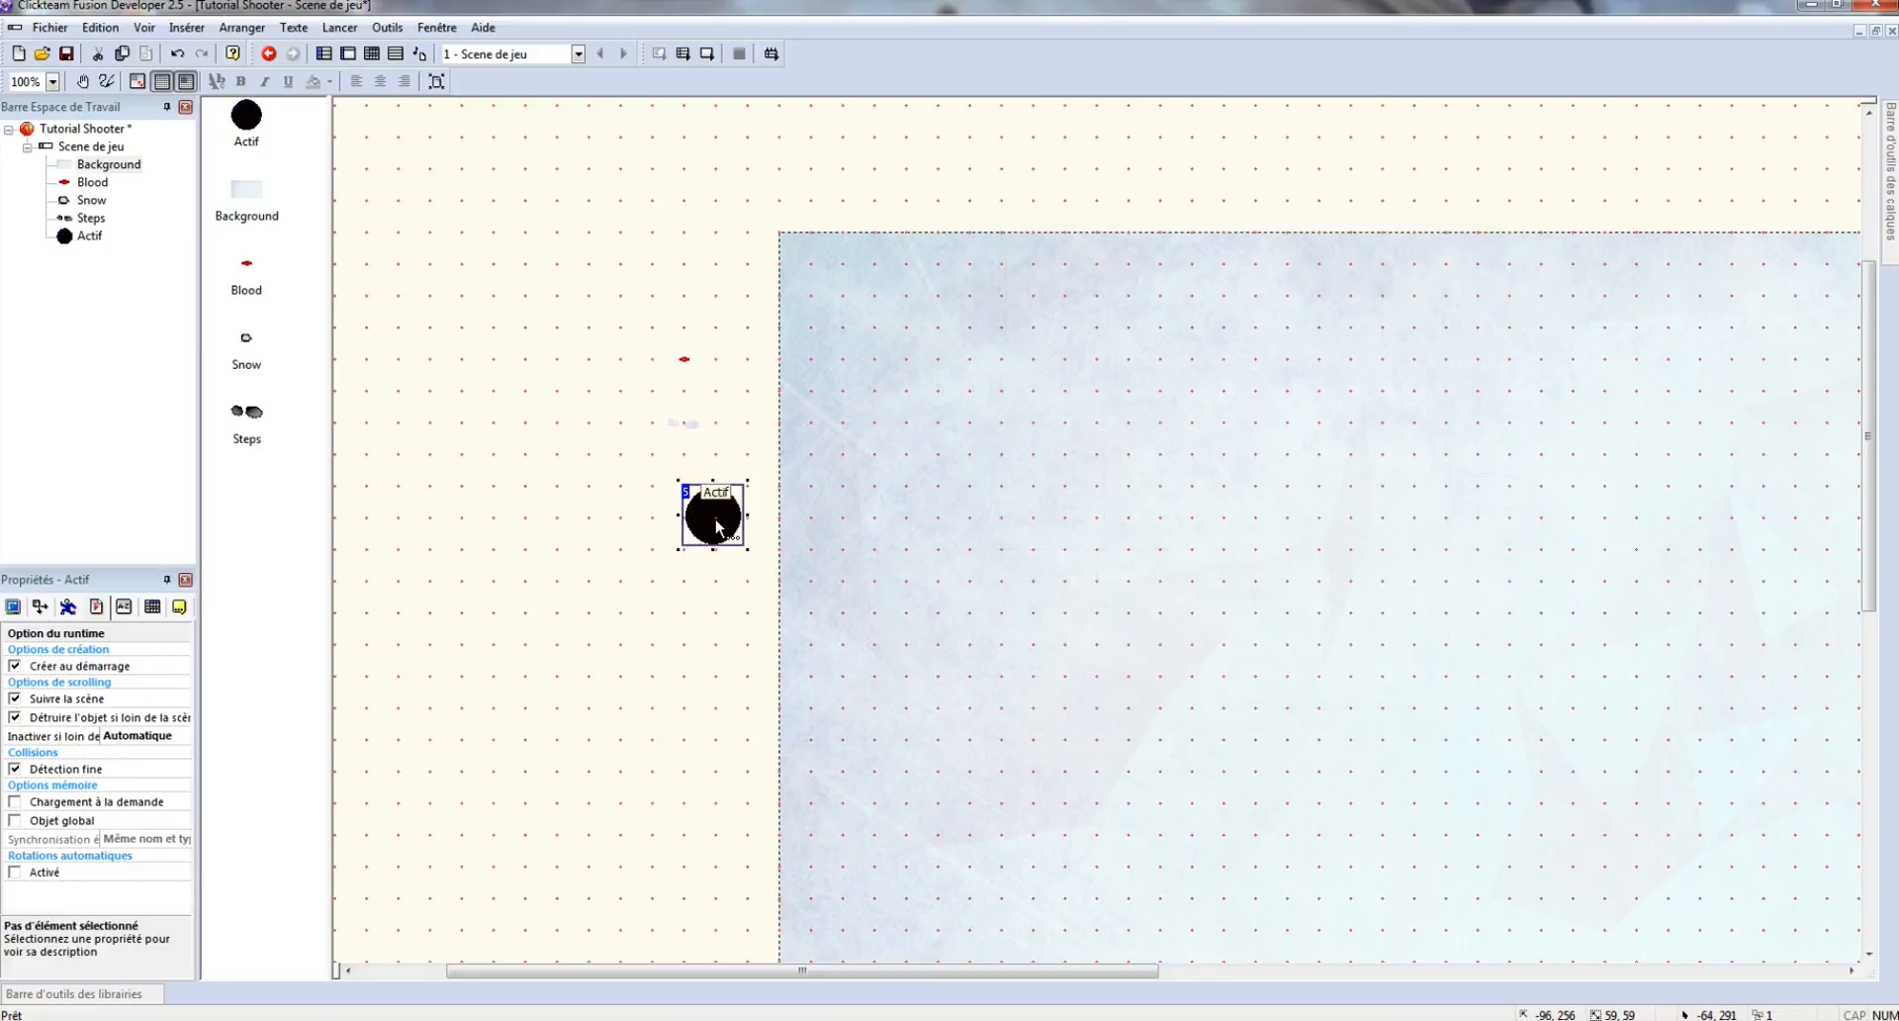
- Rename the circle object to 'Tree Collider'
right_click(719, 522)
left_click(831, 600)
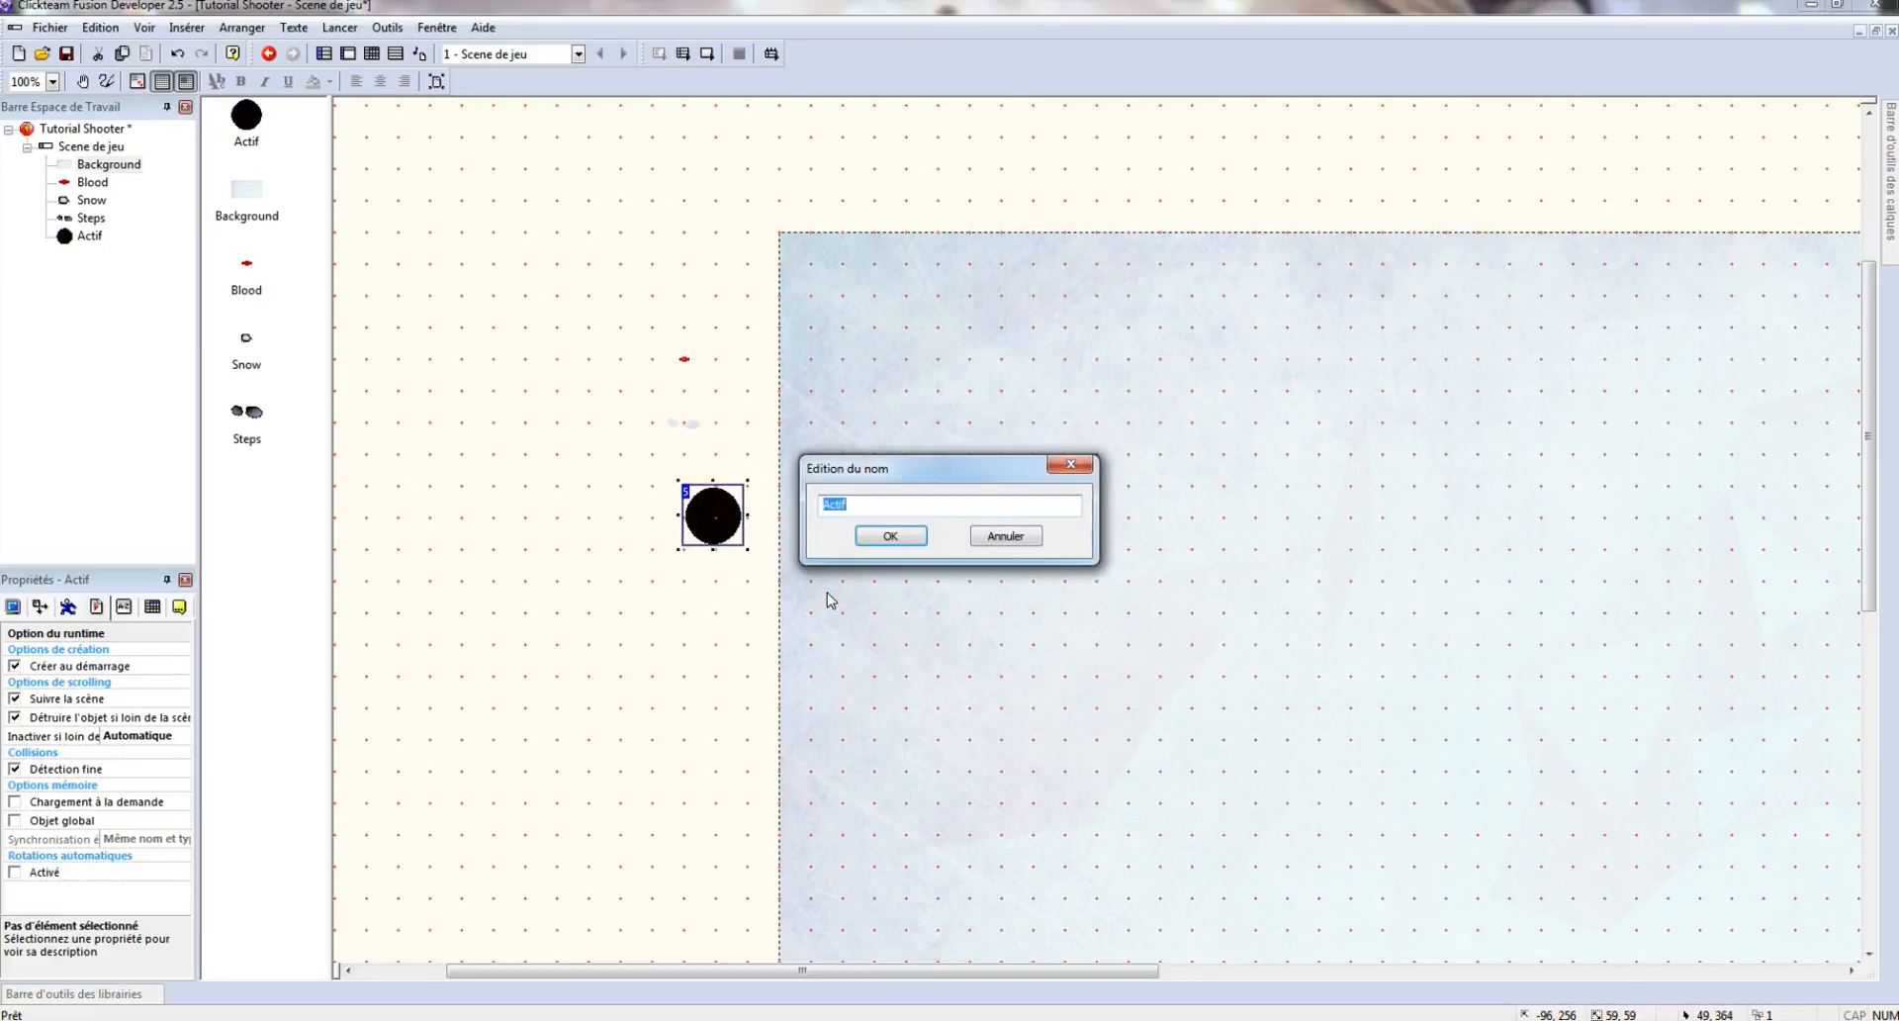
type("Tree Collider")
key("Return")
- Clone Tree Collider into two rows and nudge 'Tree Collider 2' slightly down
right_click(732, 512)
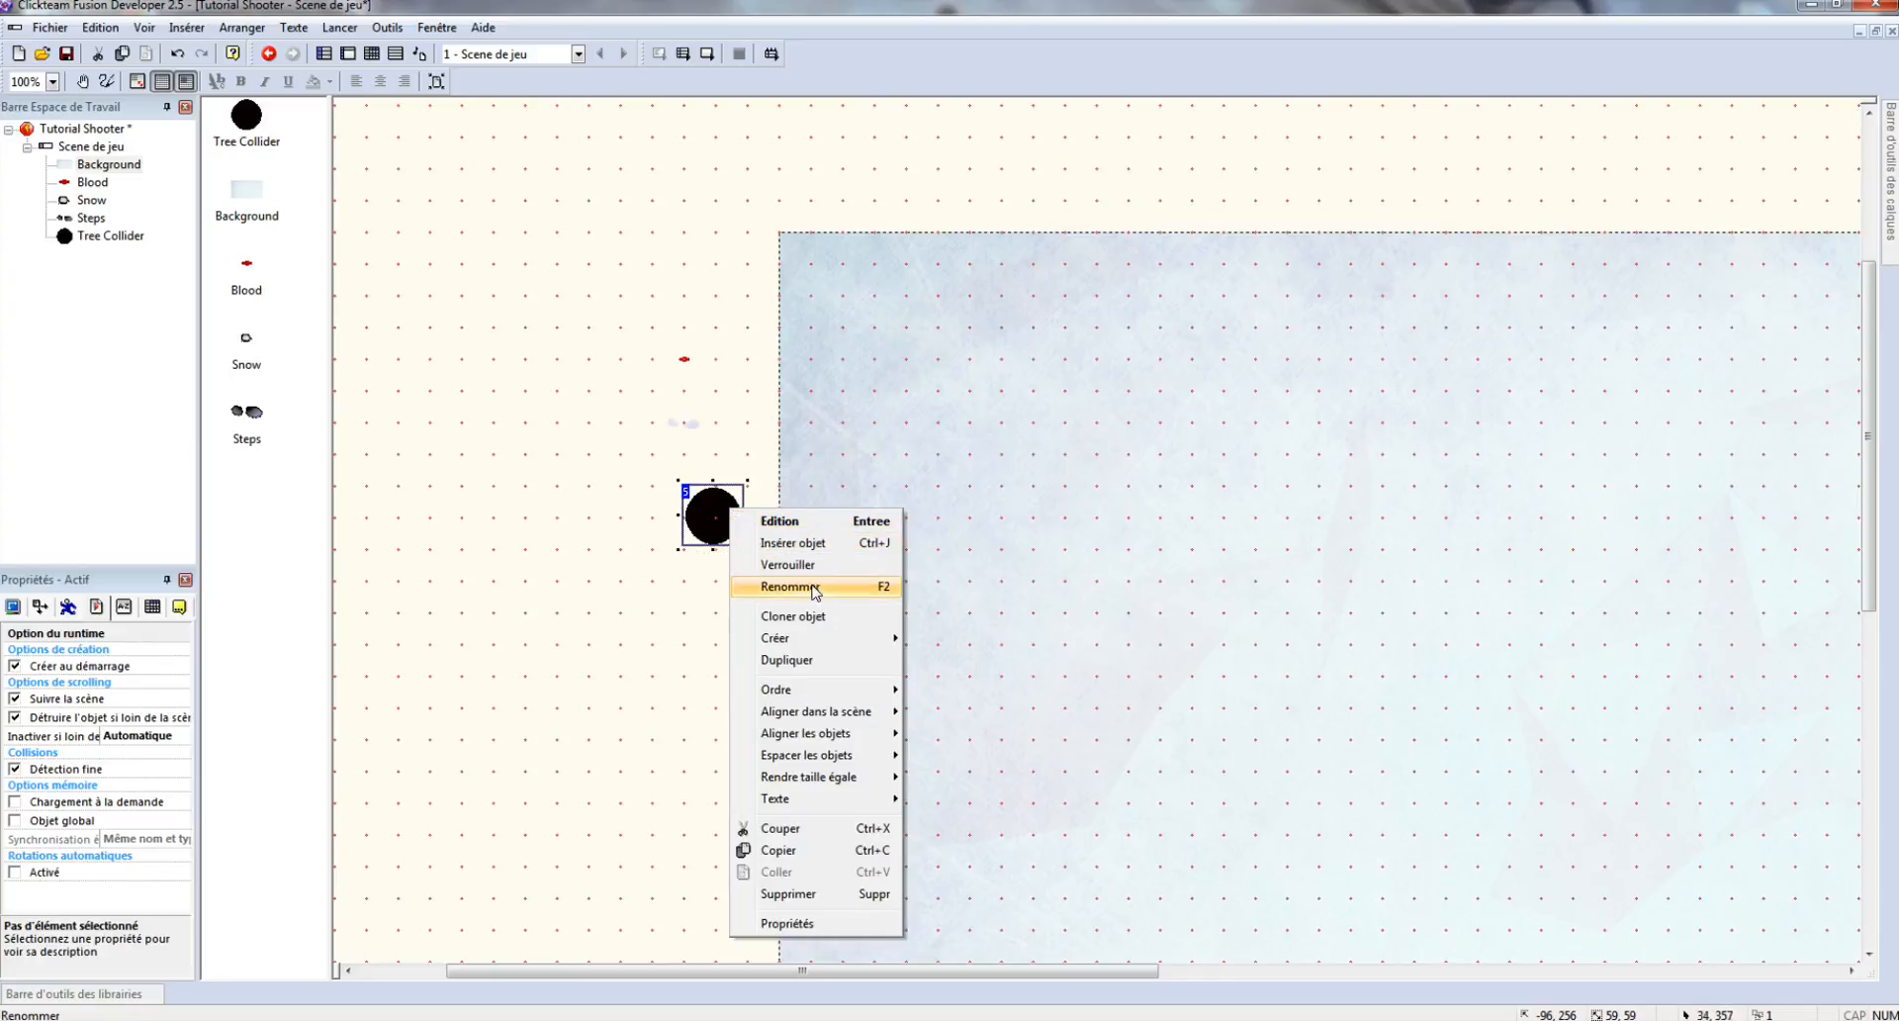
left_click(788, 618)
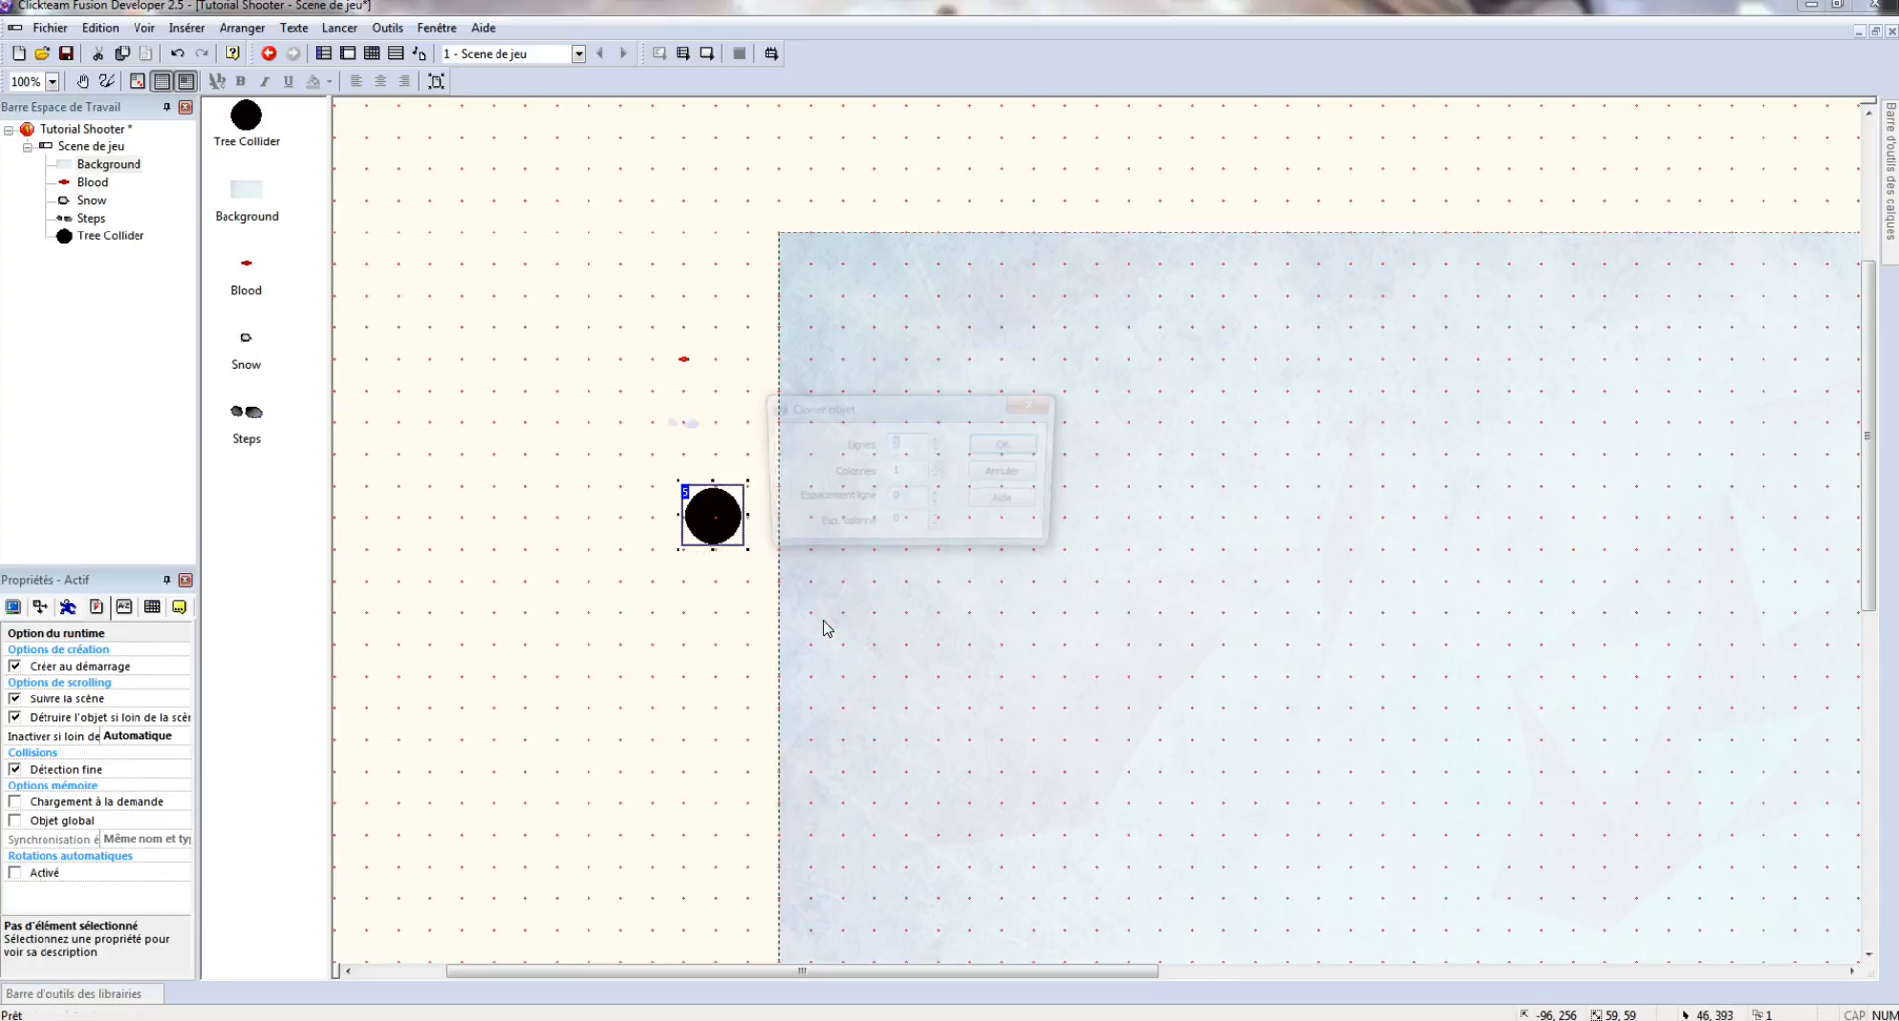
left_click(1009, 445)
left_click(719, 574)
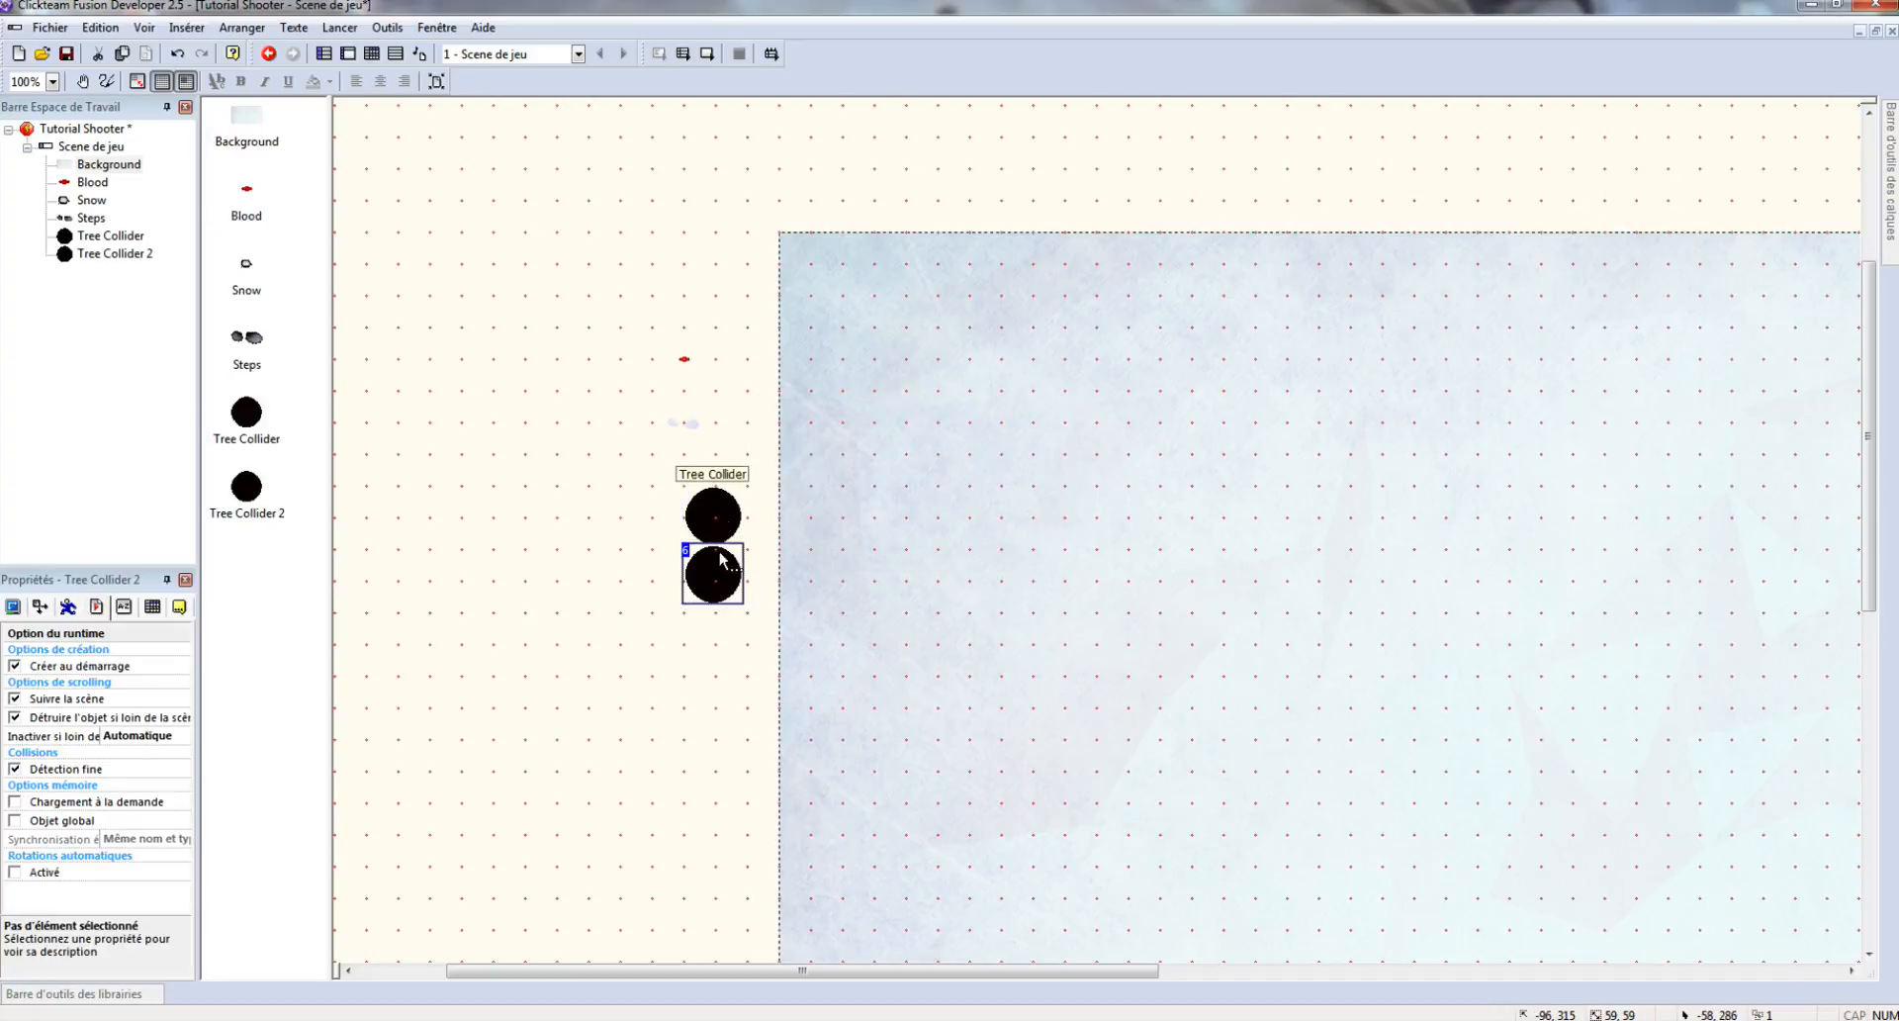
left_click_drag(720, 585, 721, 594)
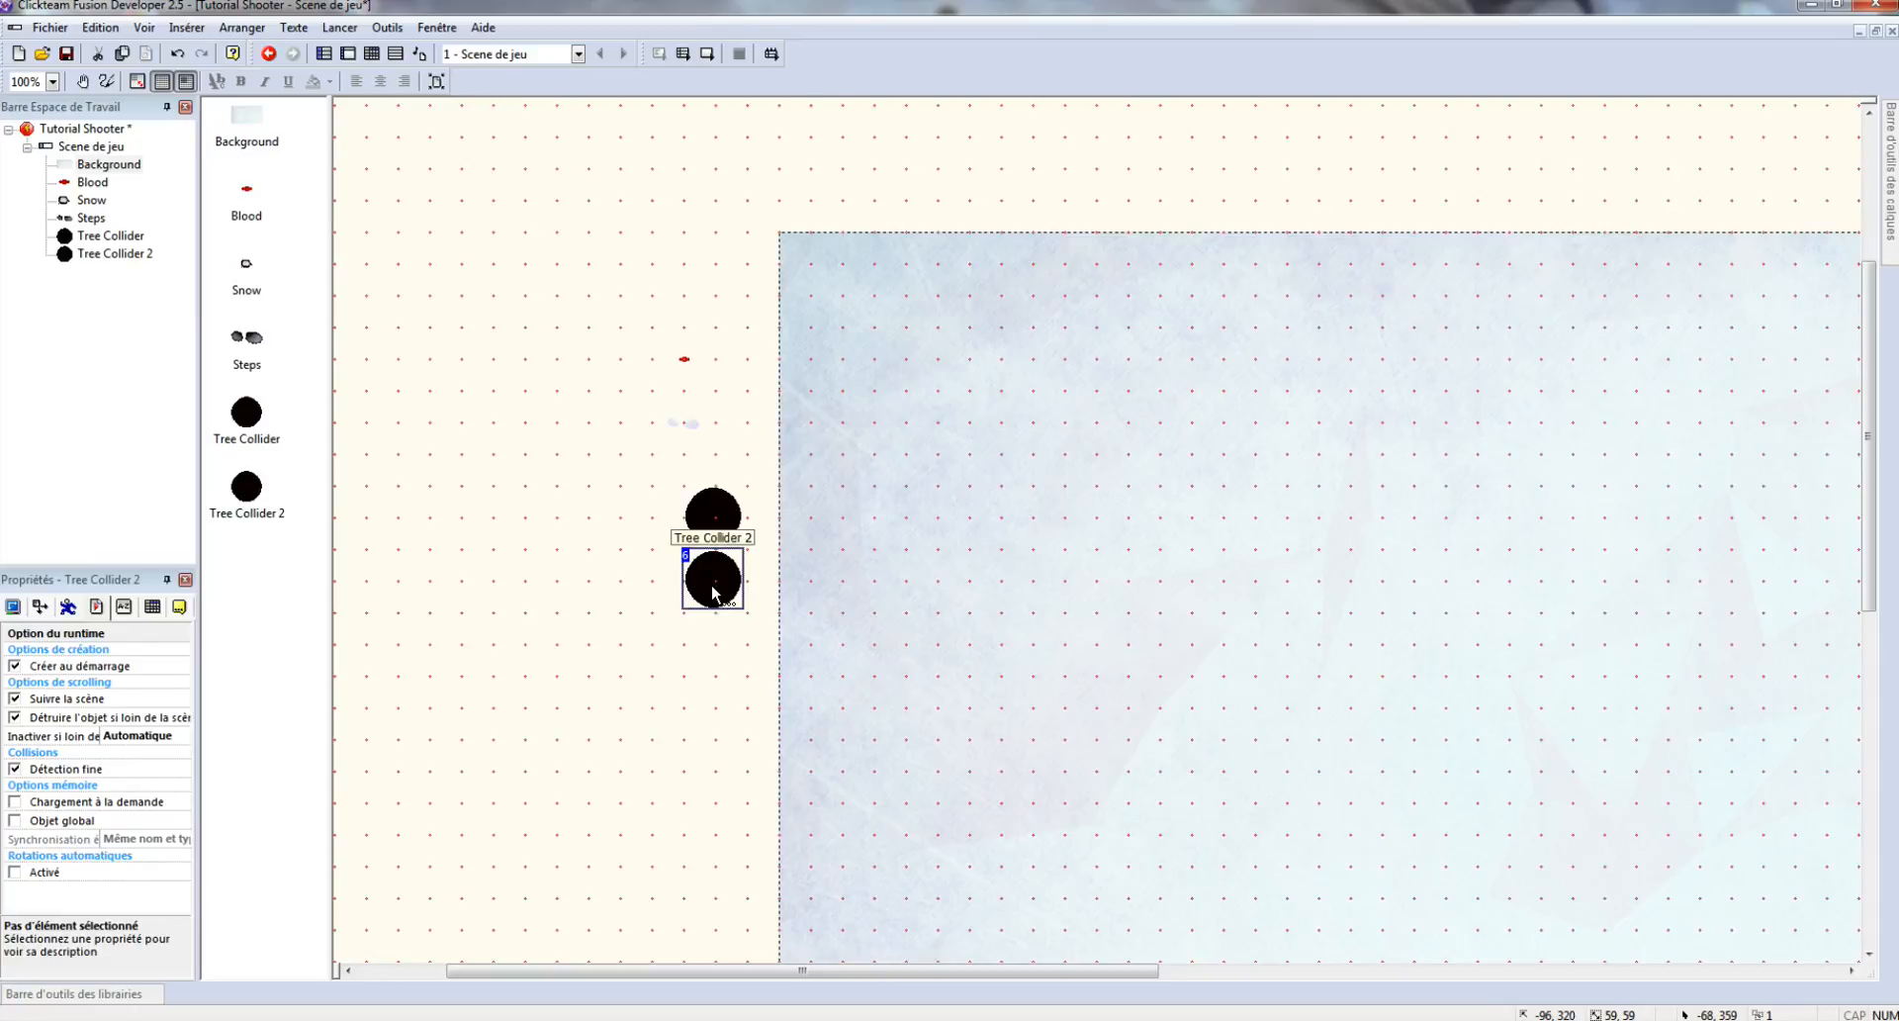
double_click(712, 591)
- Import the three trees_1 images into Tree Collider 2 with the hot spot centred
left_click(1030, 205)
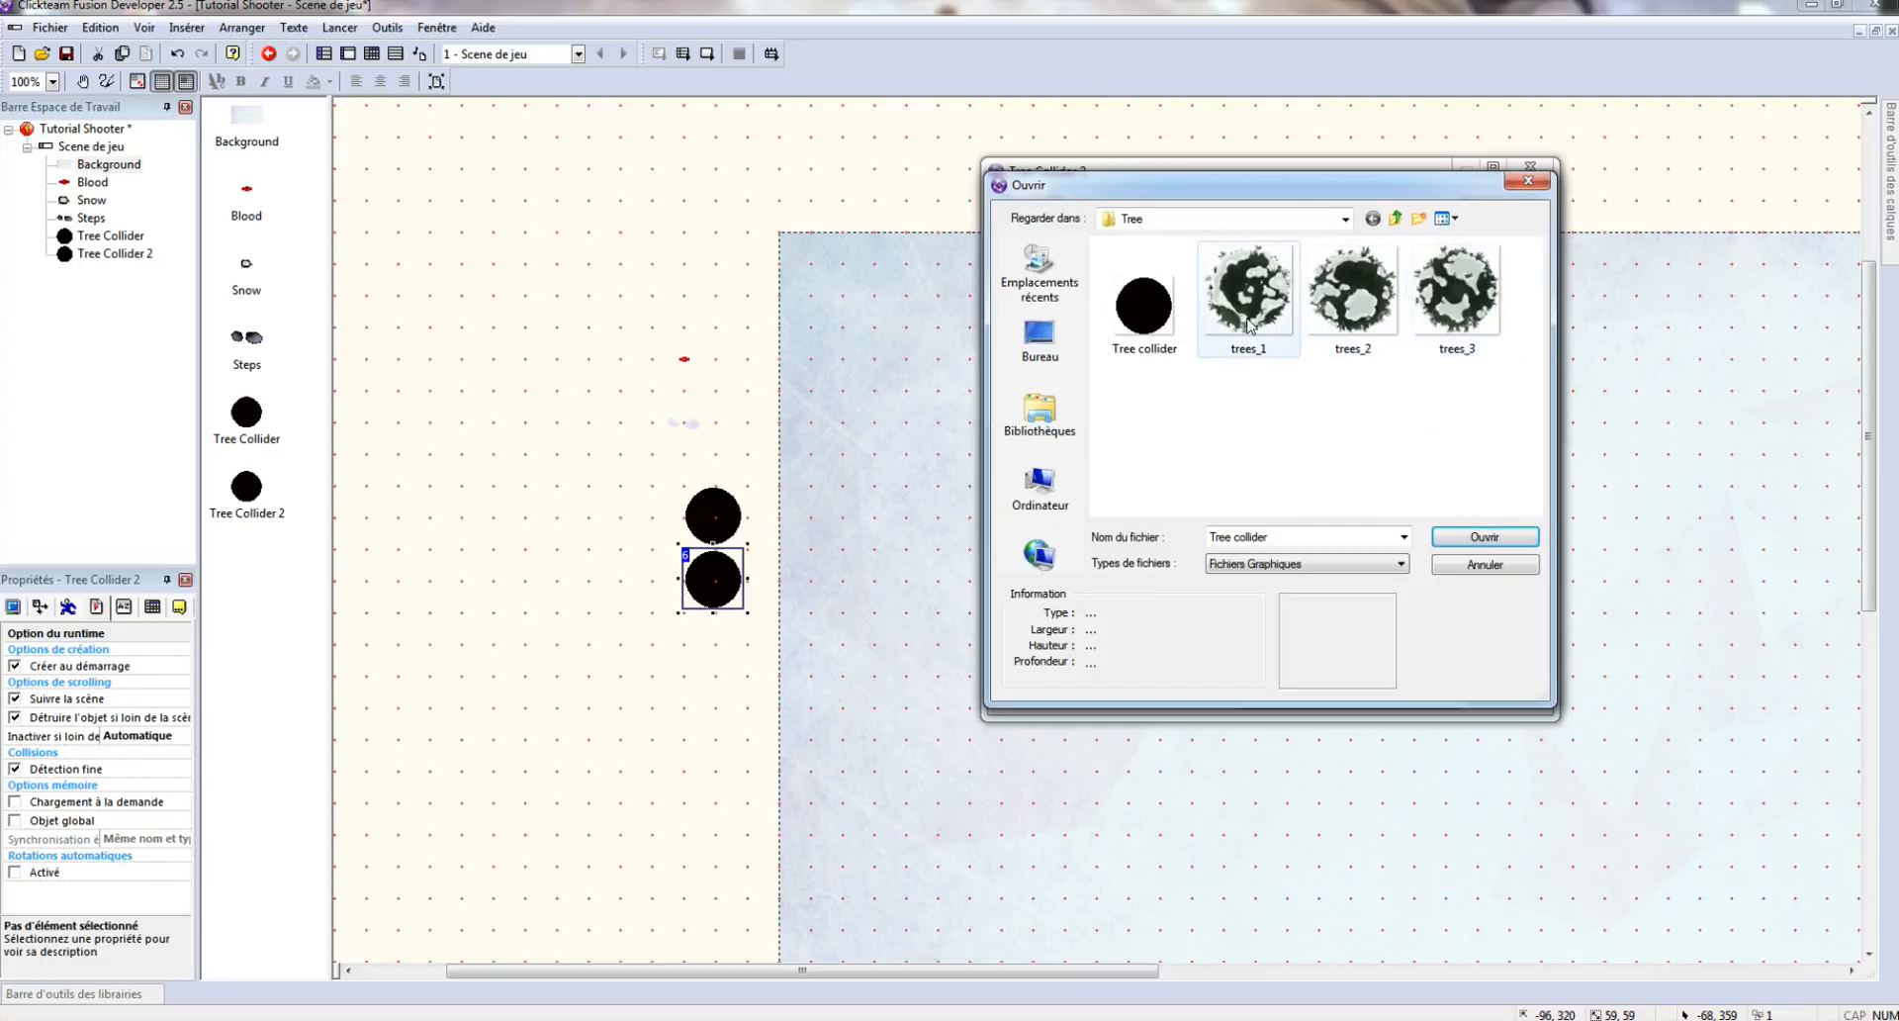
left_click(1258, 313)
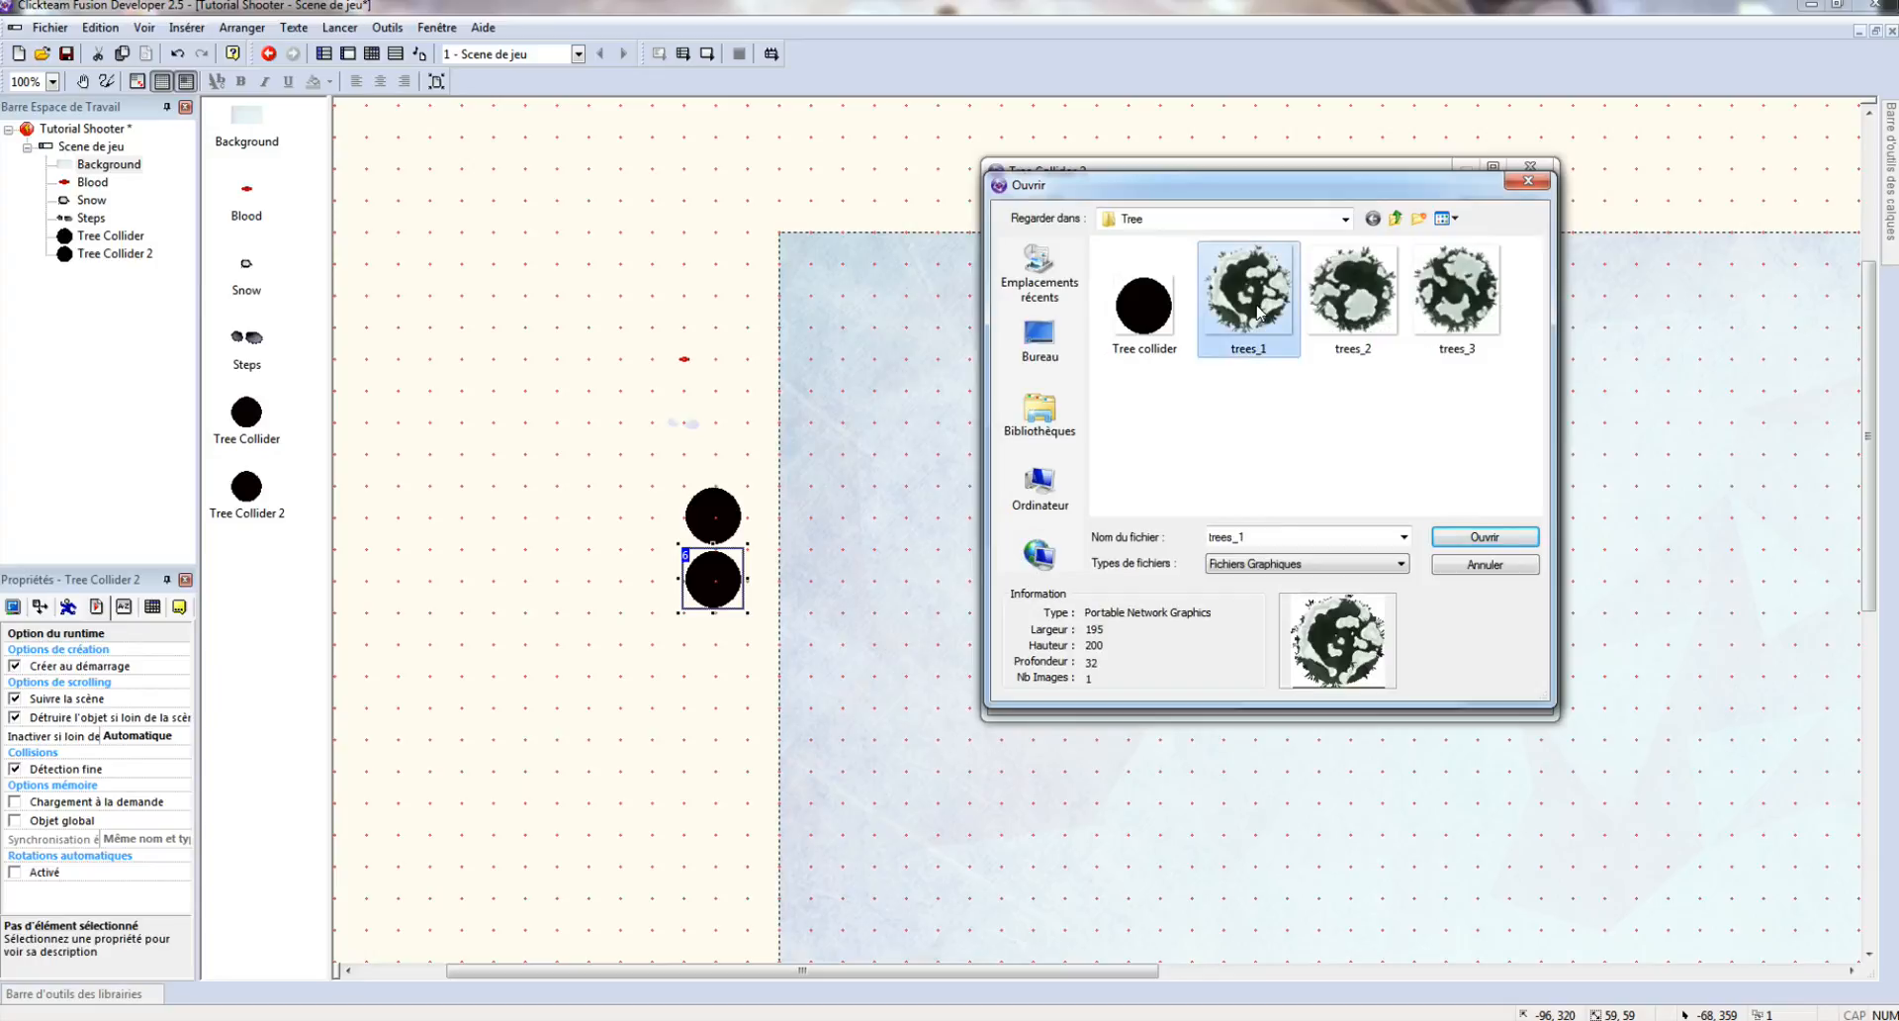
double_click(1259, 312)
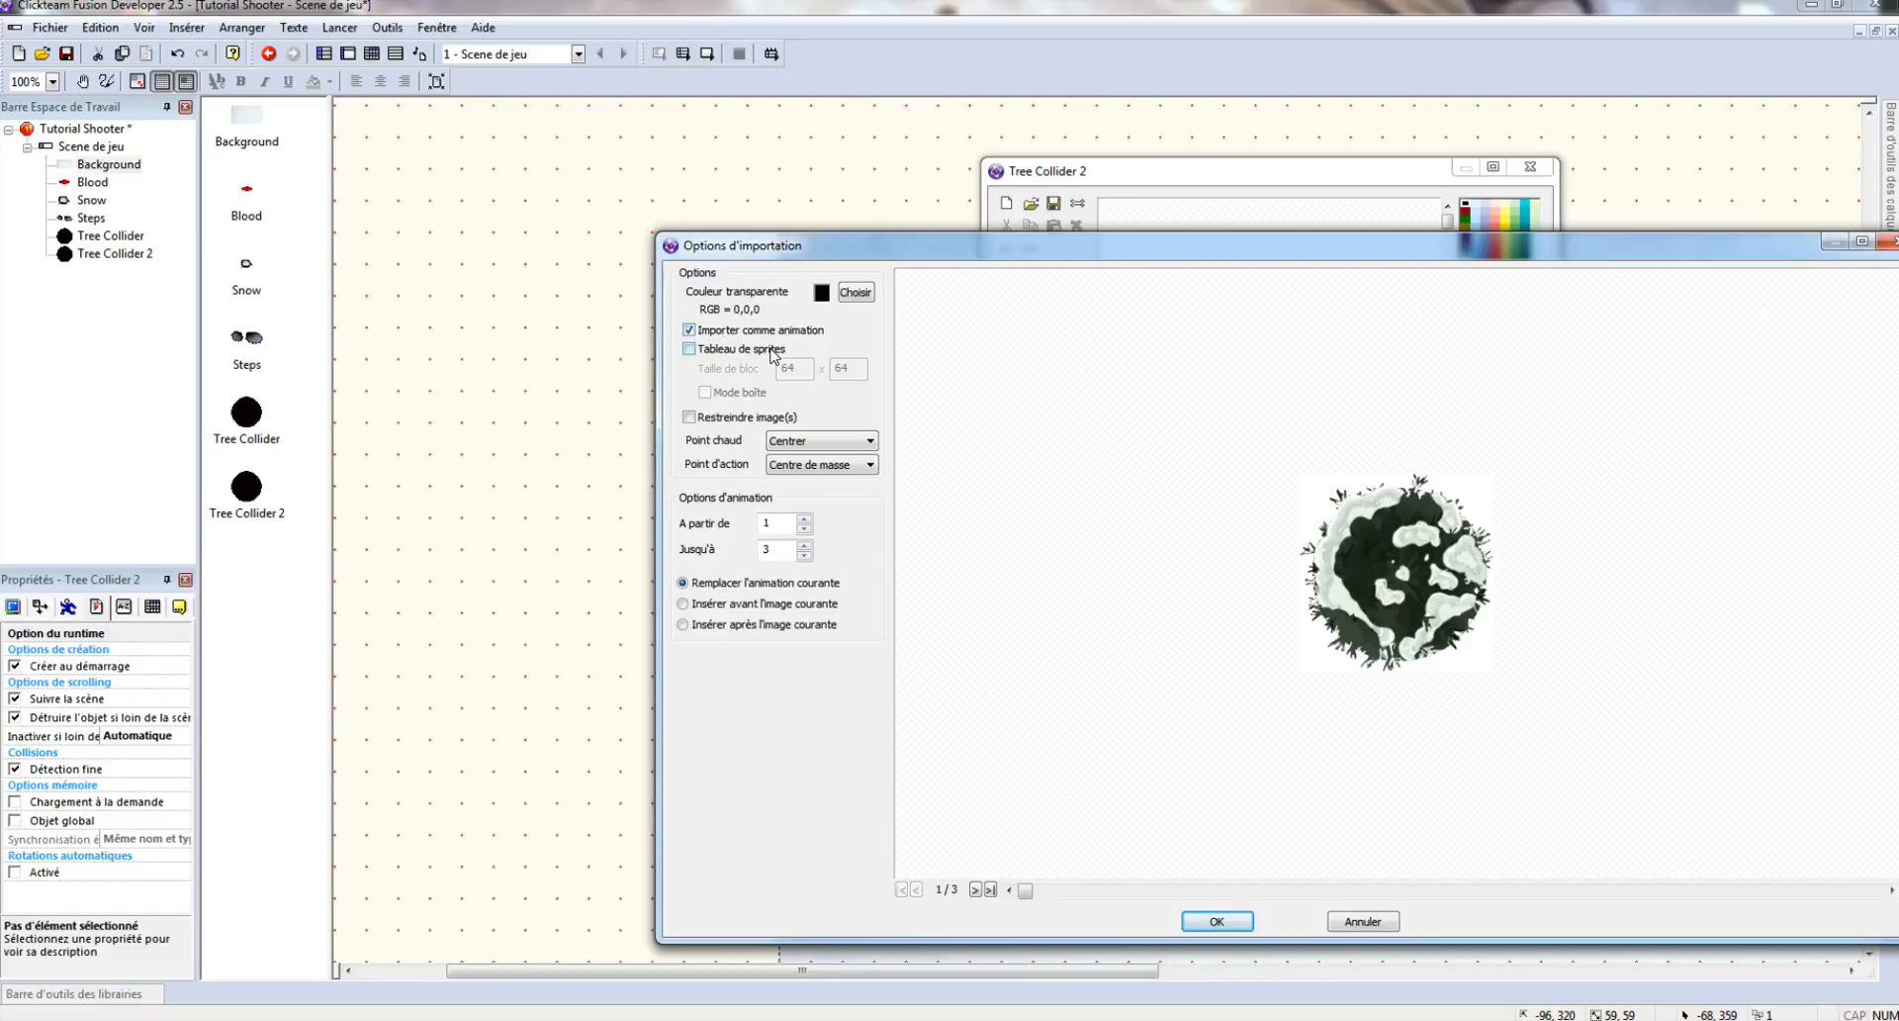
left_click(778, 435)
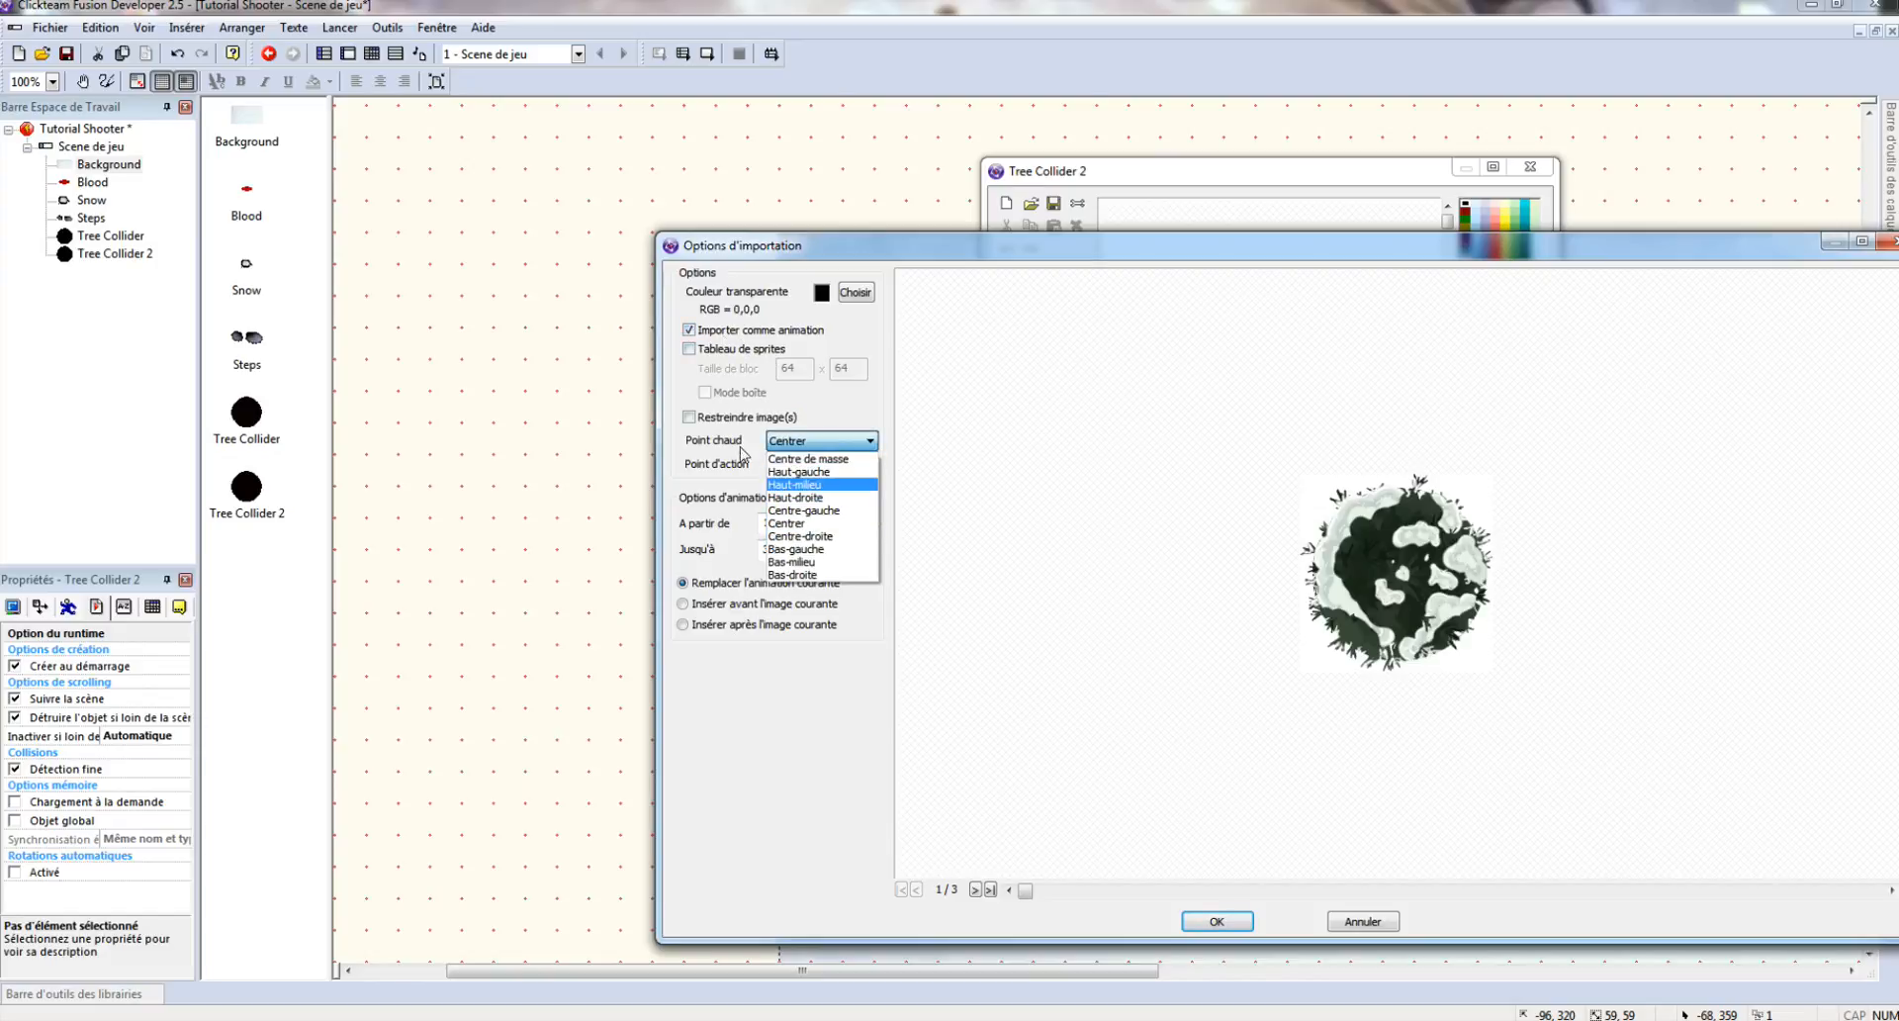
left_click(785, 525)
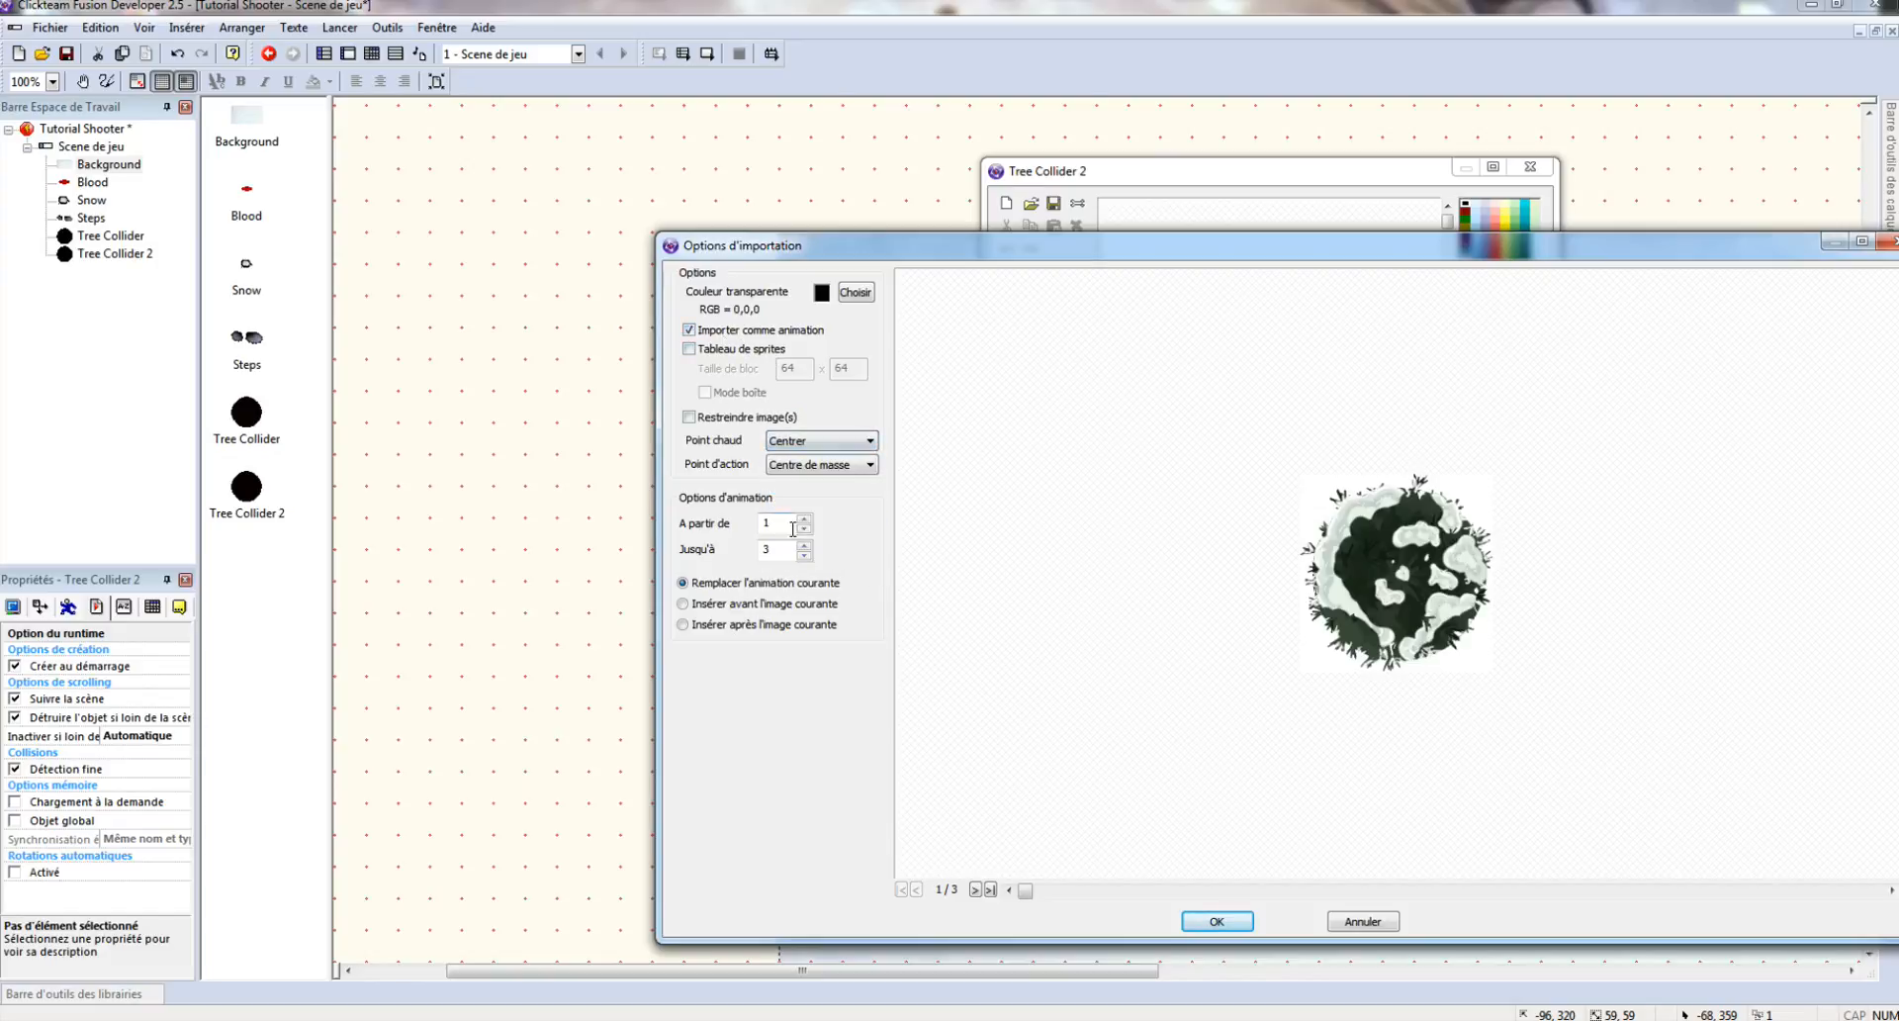
left_click(1223, 928)
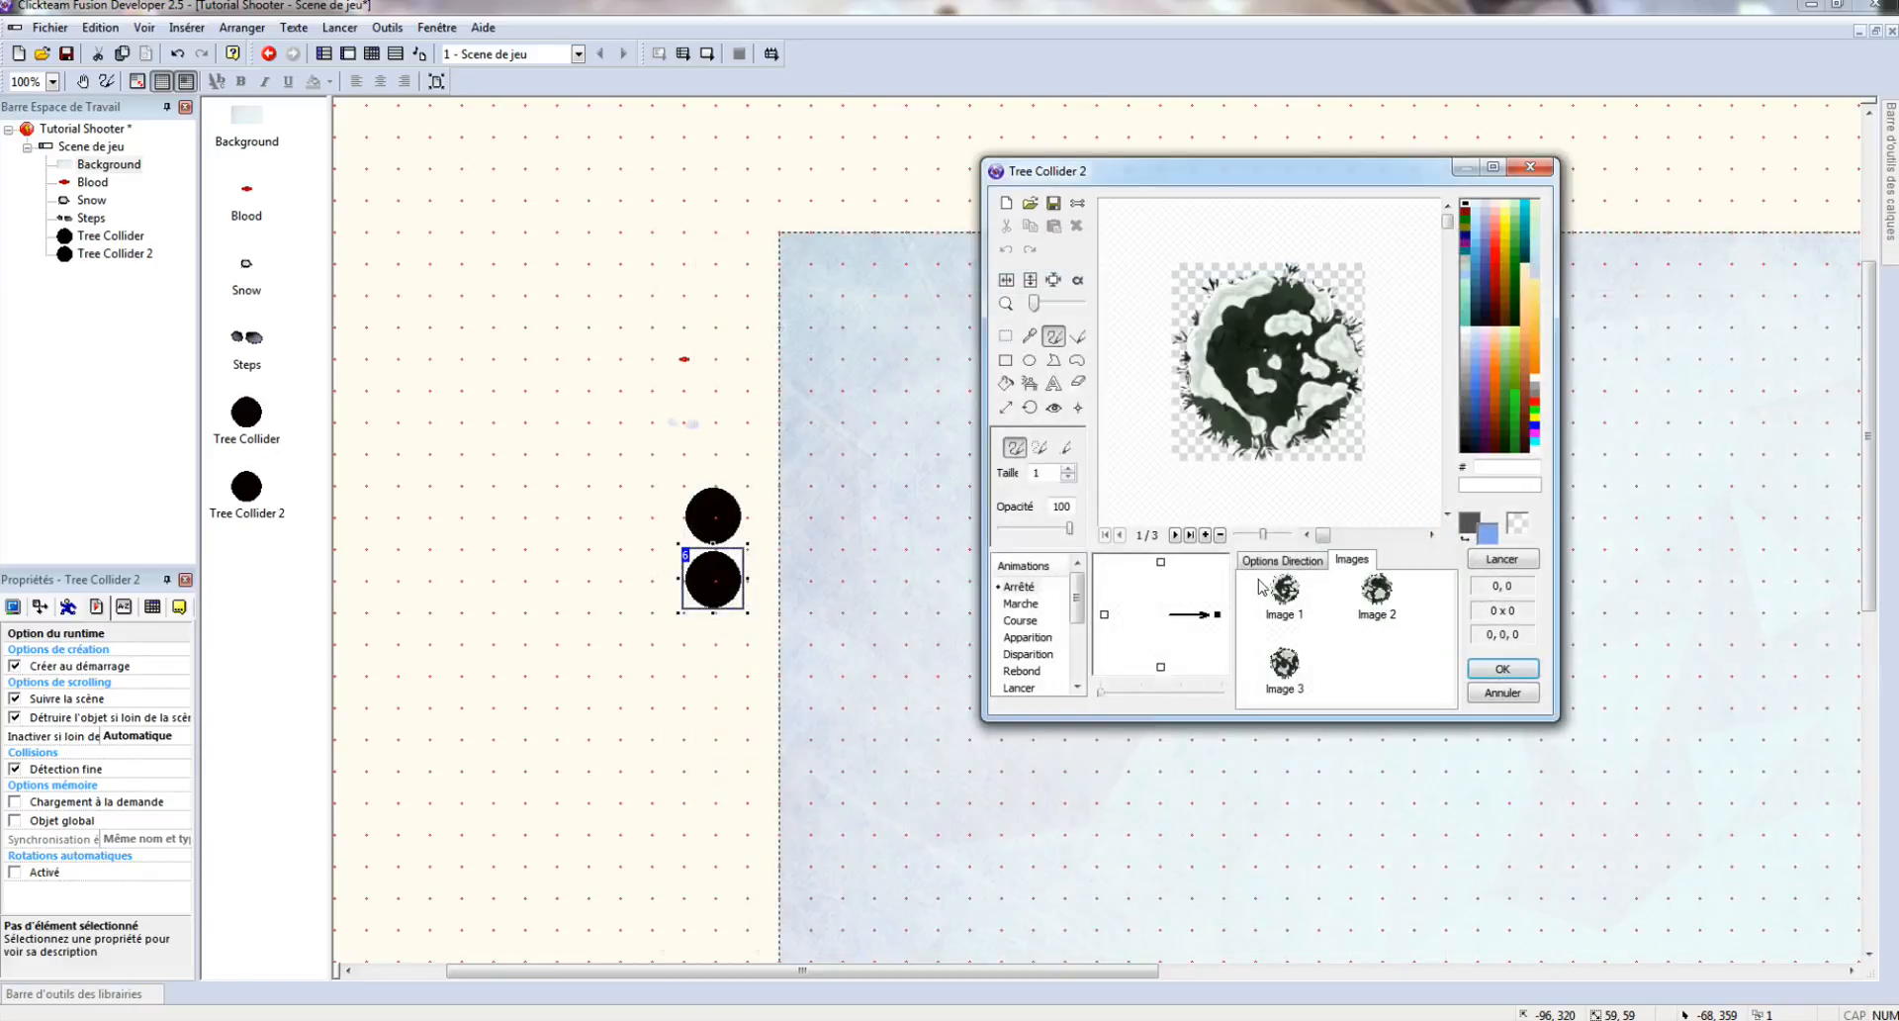
left_click(1282, 562)
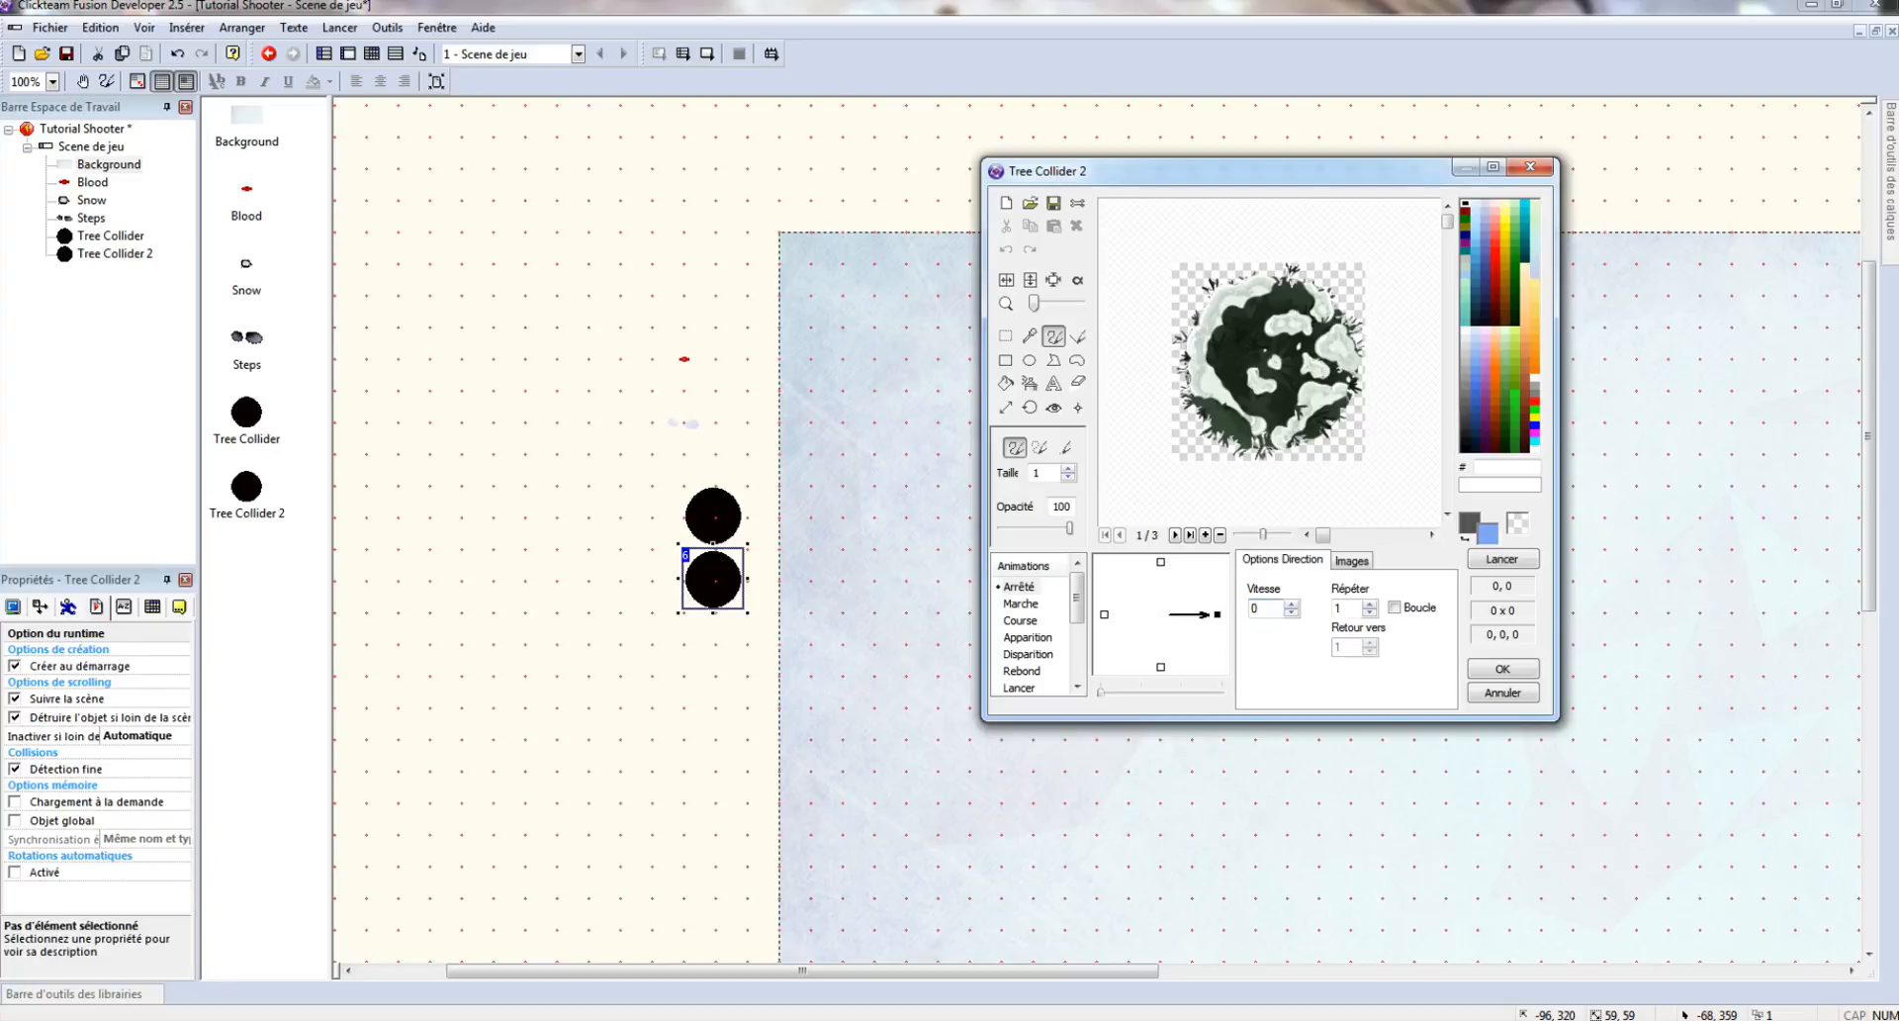
left_click(1503, 669)
- Move the tree object down-left and rename it 'Tree'
left_click_drag(744, 585, 716, 623)
right_click(682, 606)
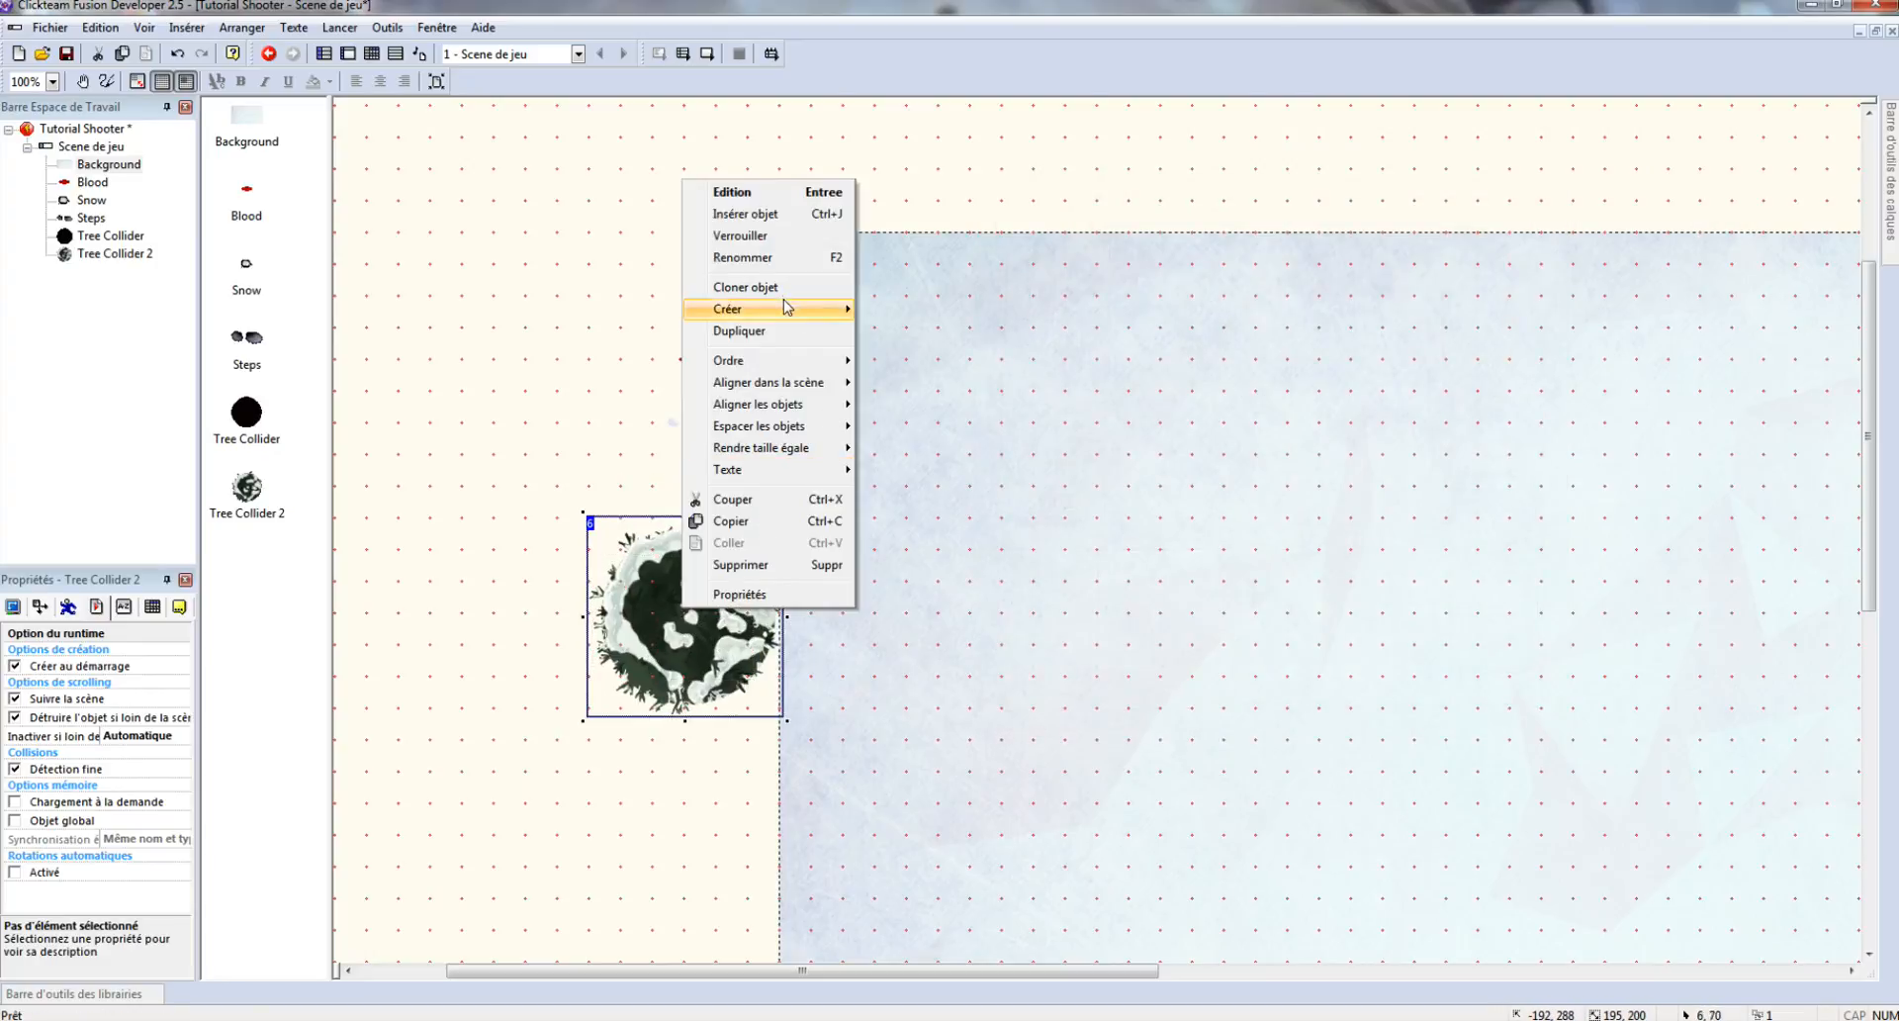
left_click(744, 258)
left_click_drag(896, 505, 868, 505)
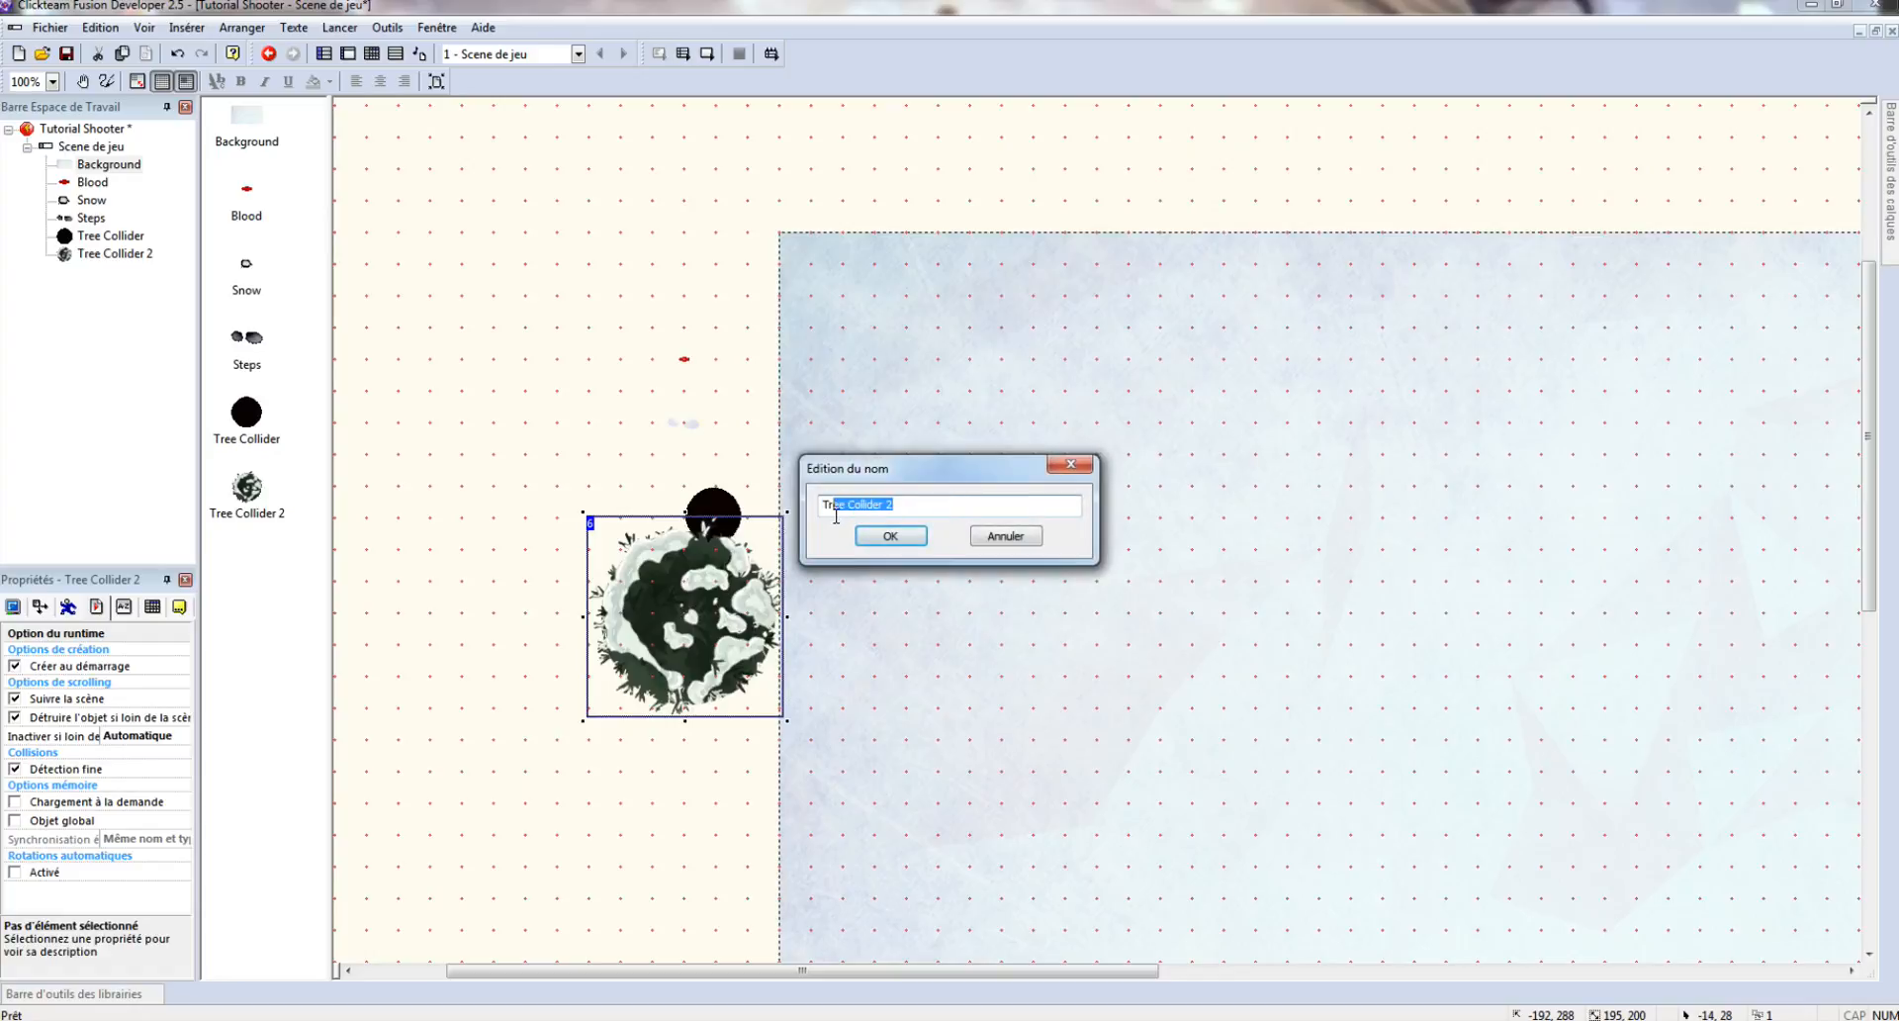
key("BackSpace")
key("Return")
left_click(636, 792)
right_click(637, 787)
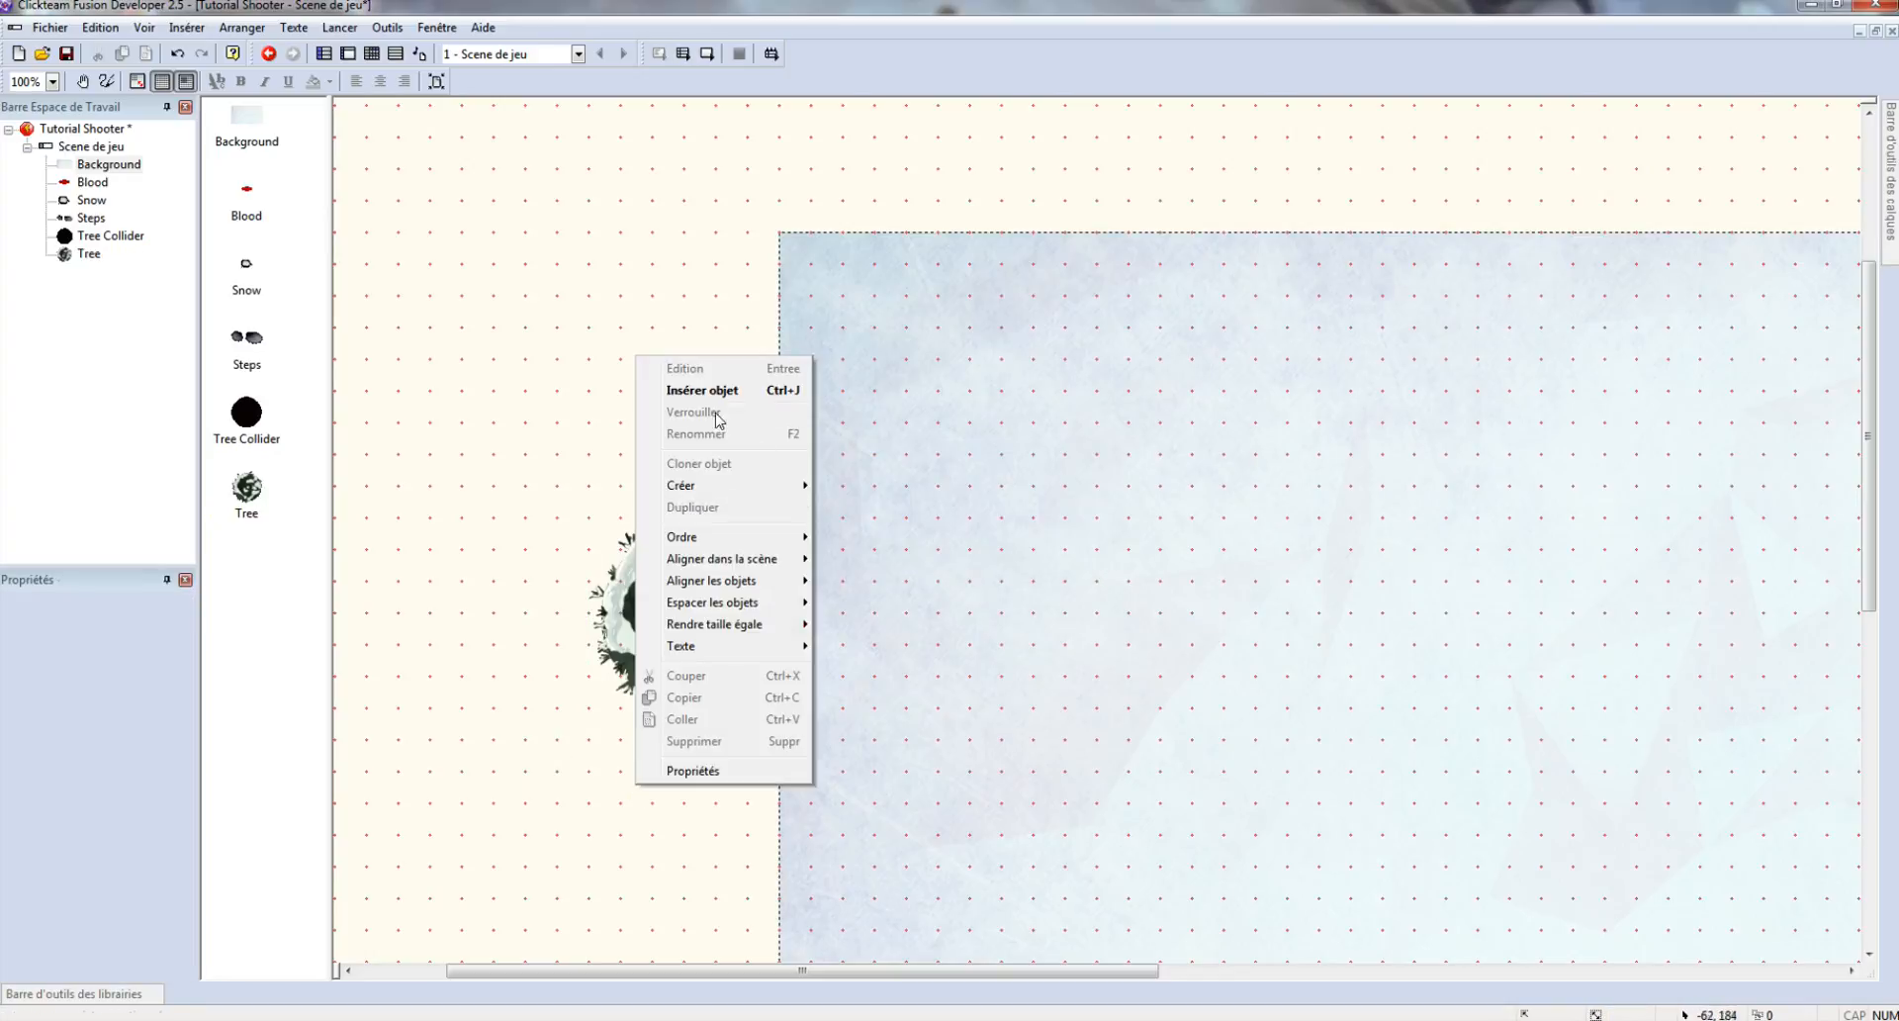
- Add an Actif below the tree using the UI/Ammo Icon image
left_click(711, 393)
double_click(879, 481)
left_click(707, 760)
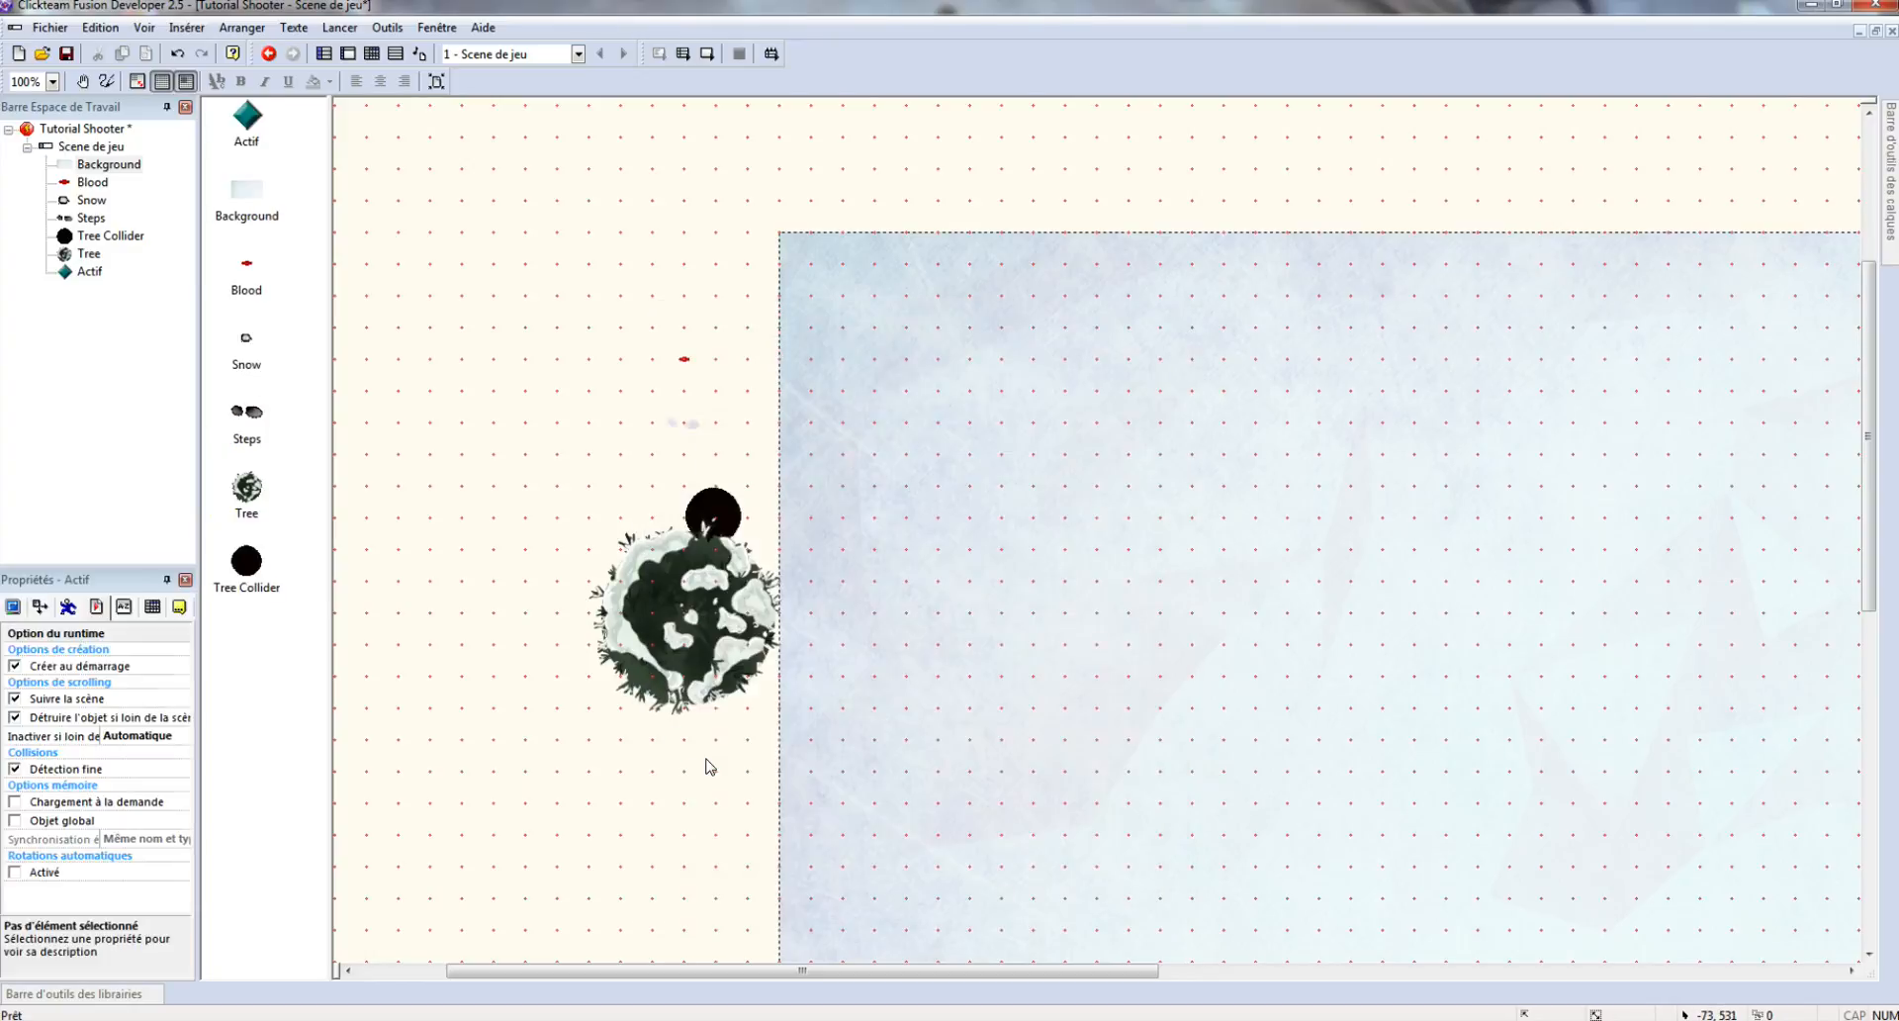
double_click(683, 740)
left_click(1081, 206)
left_click(1395, 218)
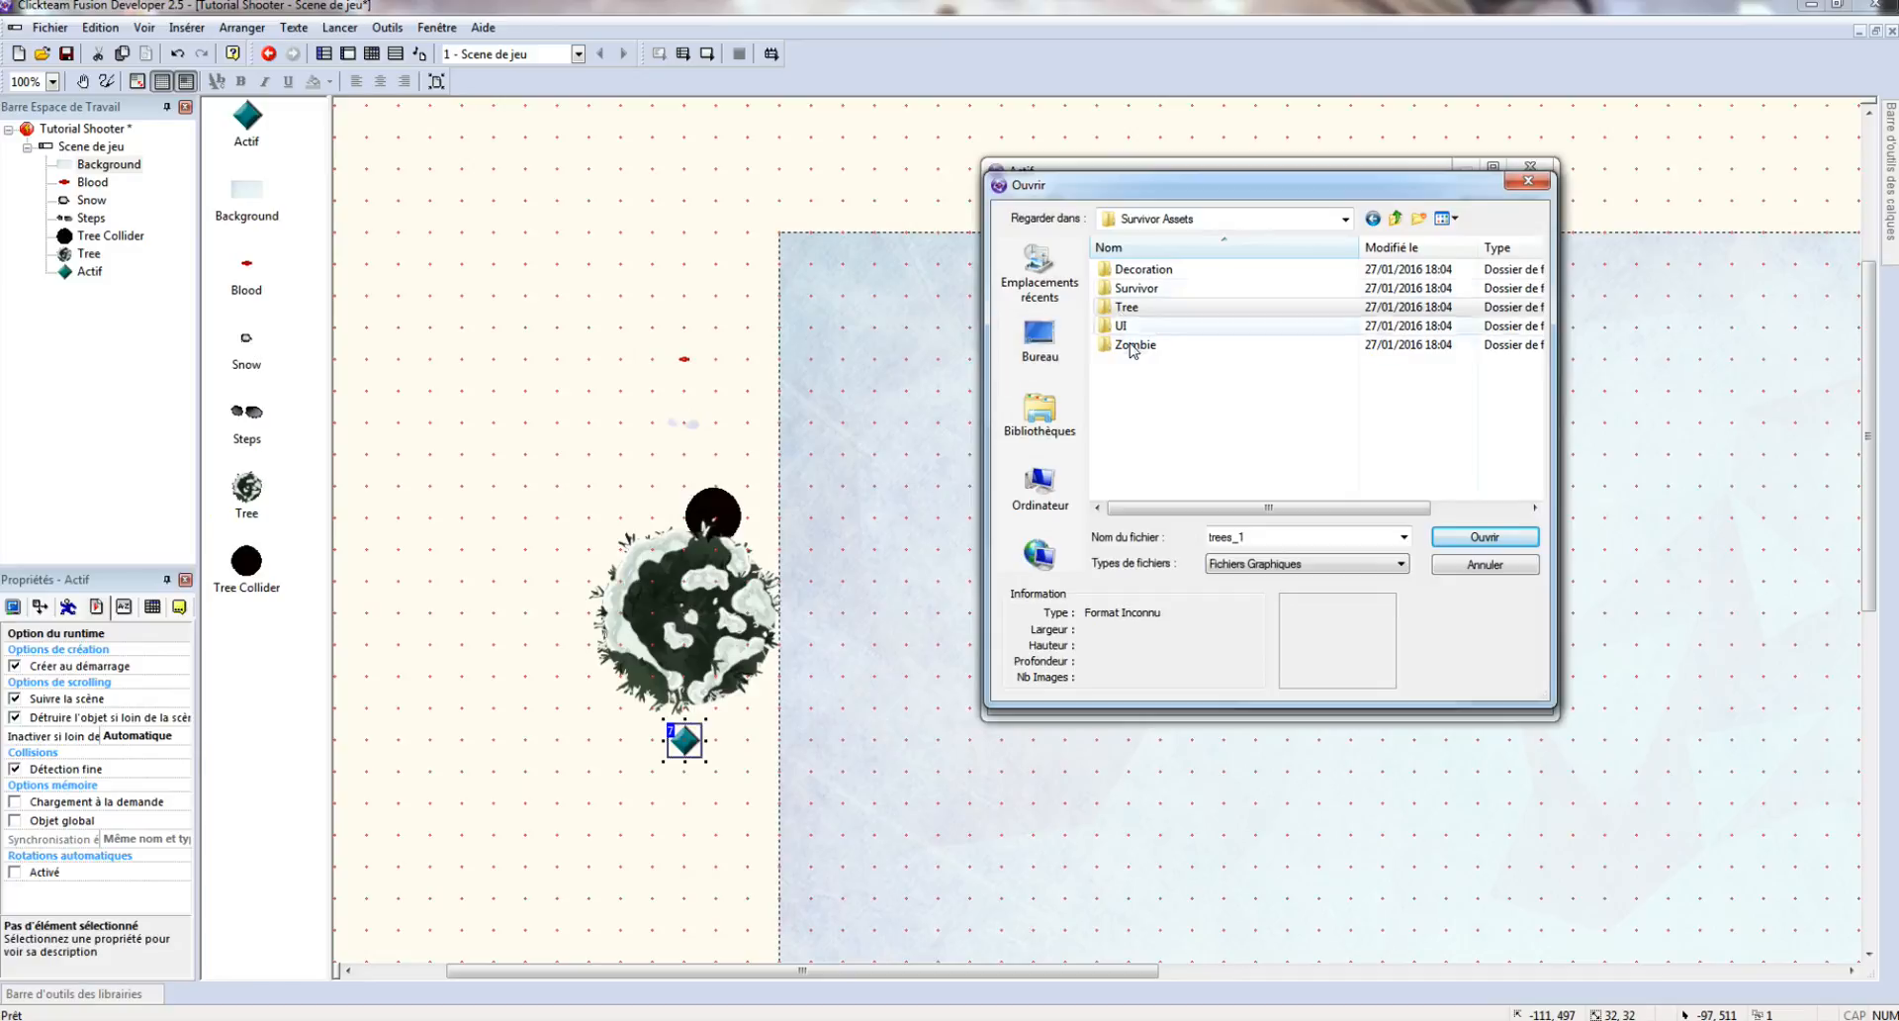
double_click(1121, 327)
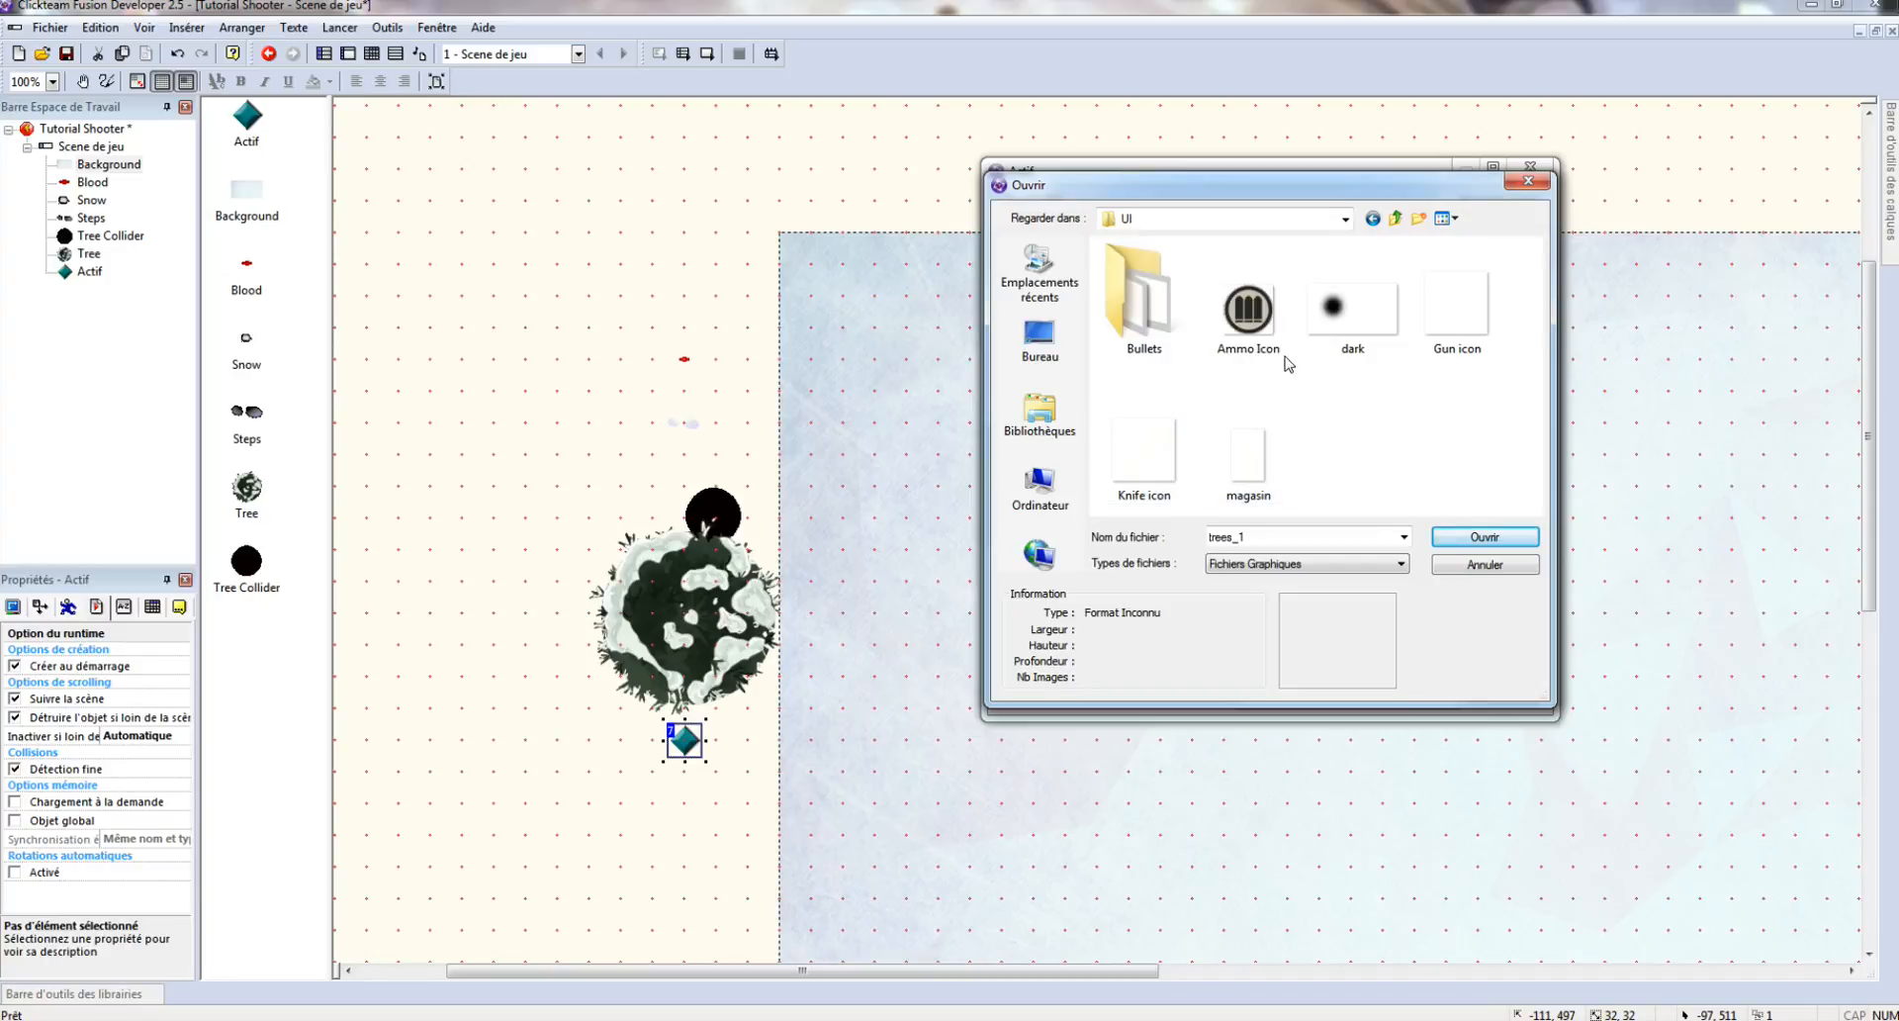
left_click(1259, 342)
double_click(1261, 342)
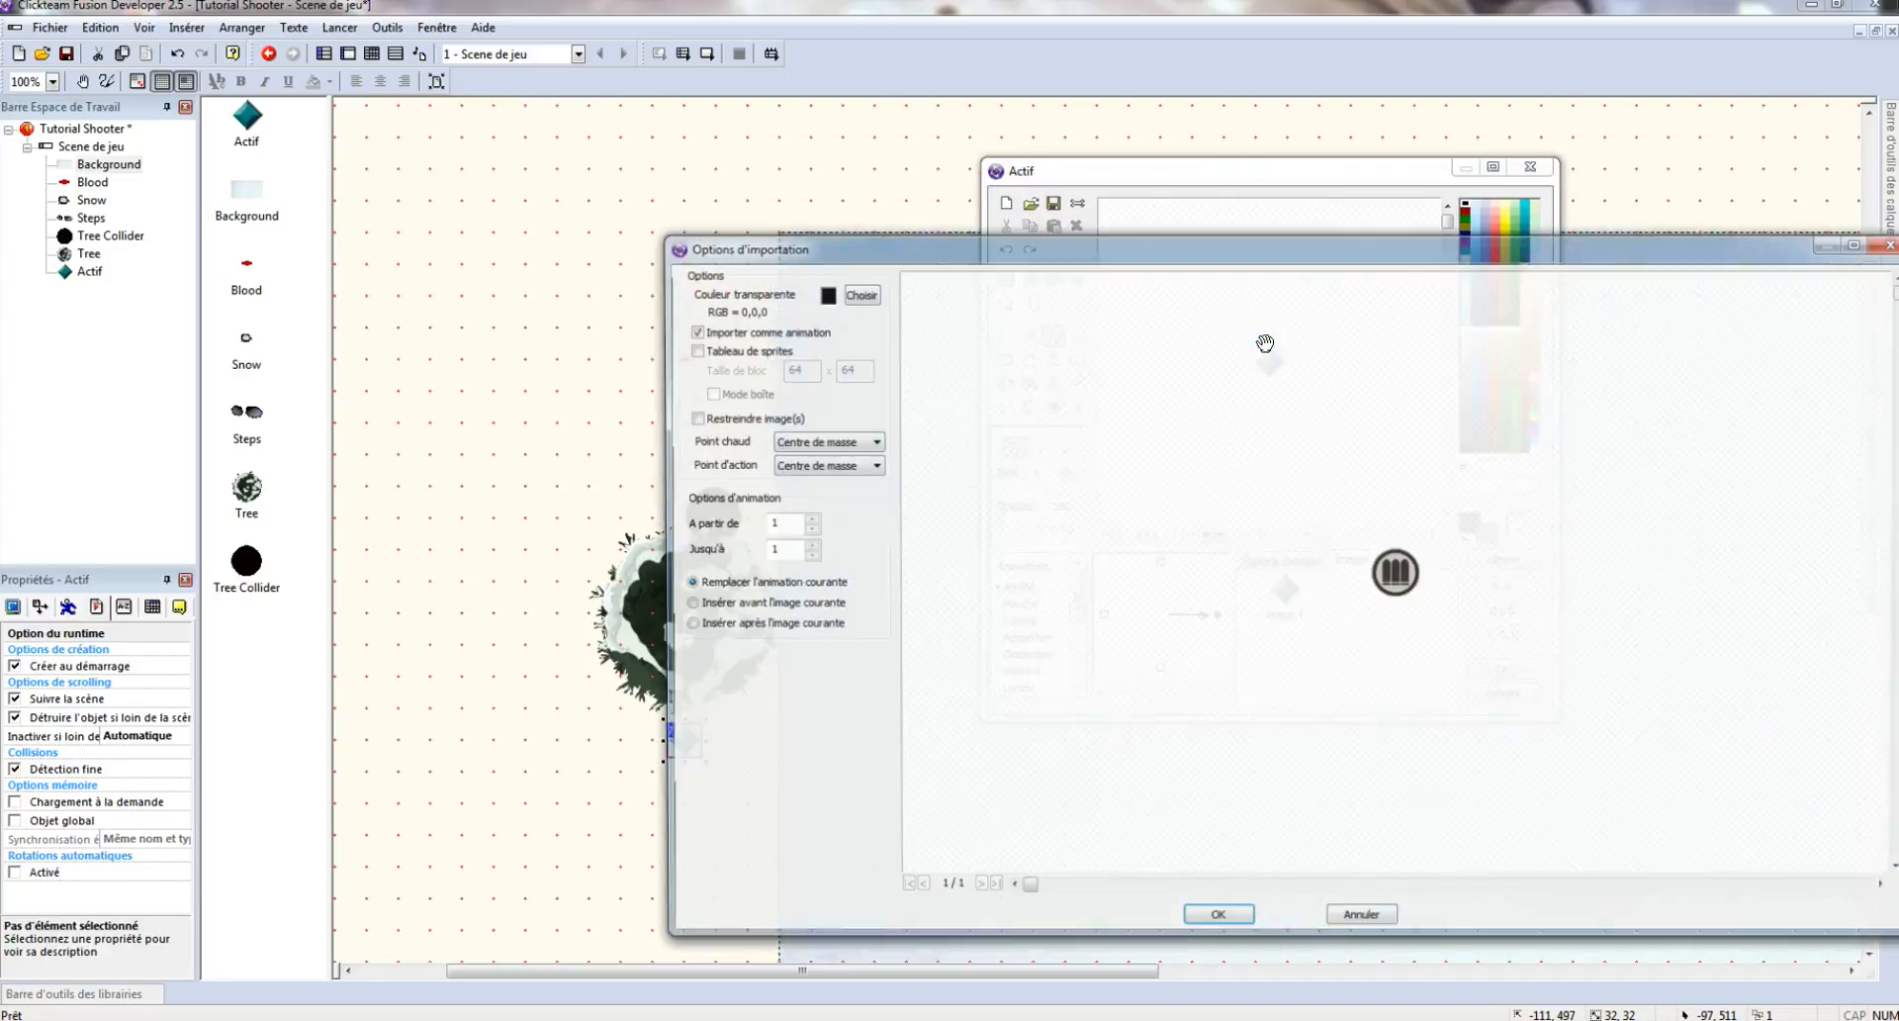
left_click(1216, 921)
left_click(1499, 670)
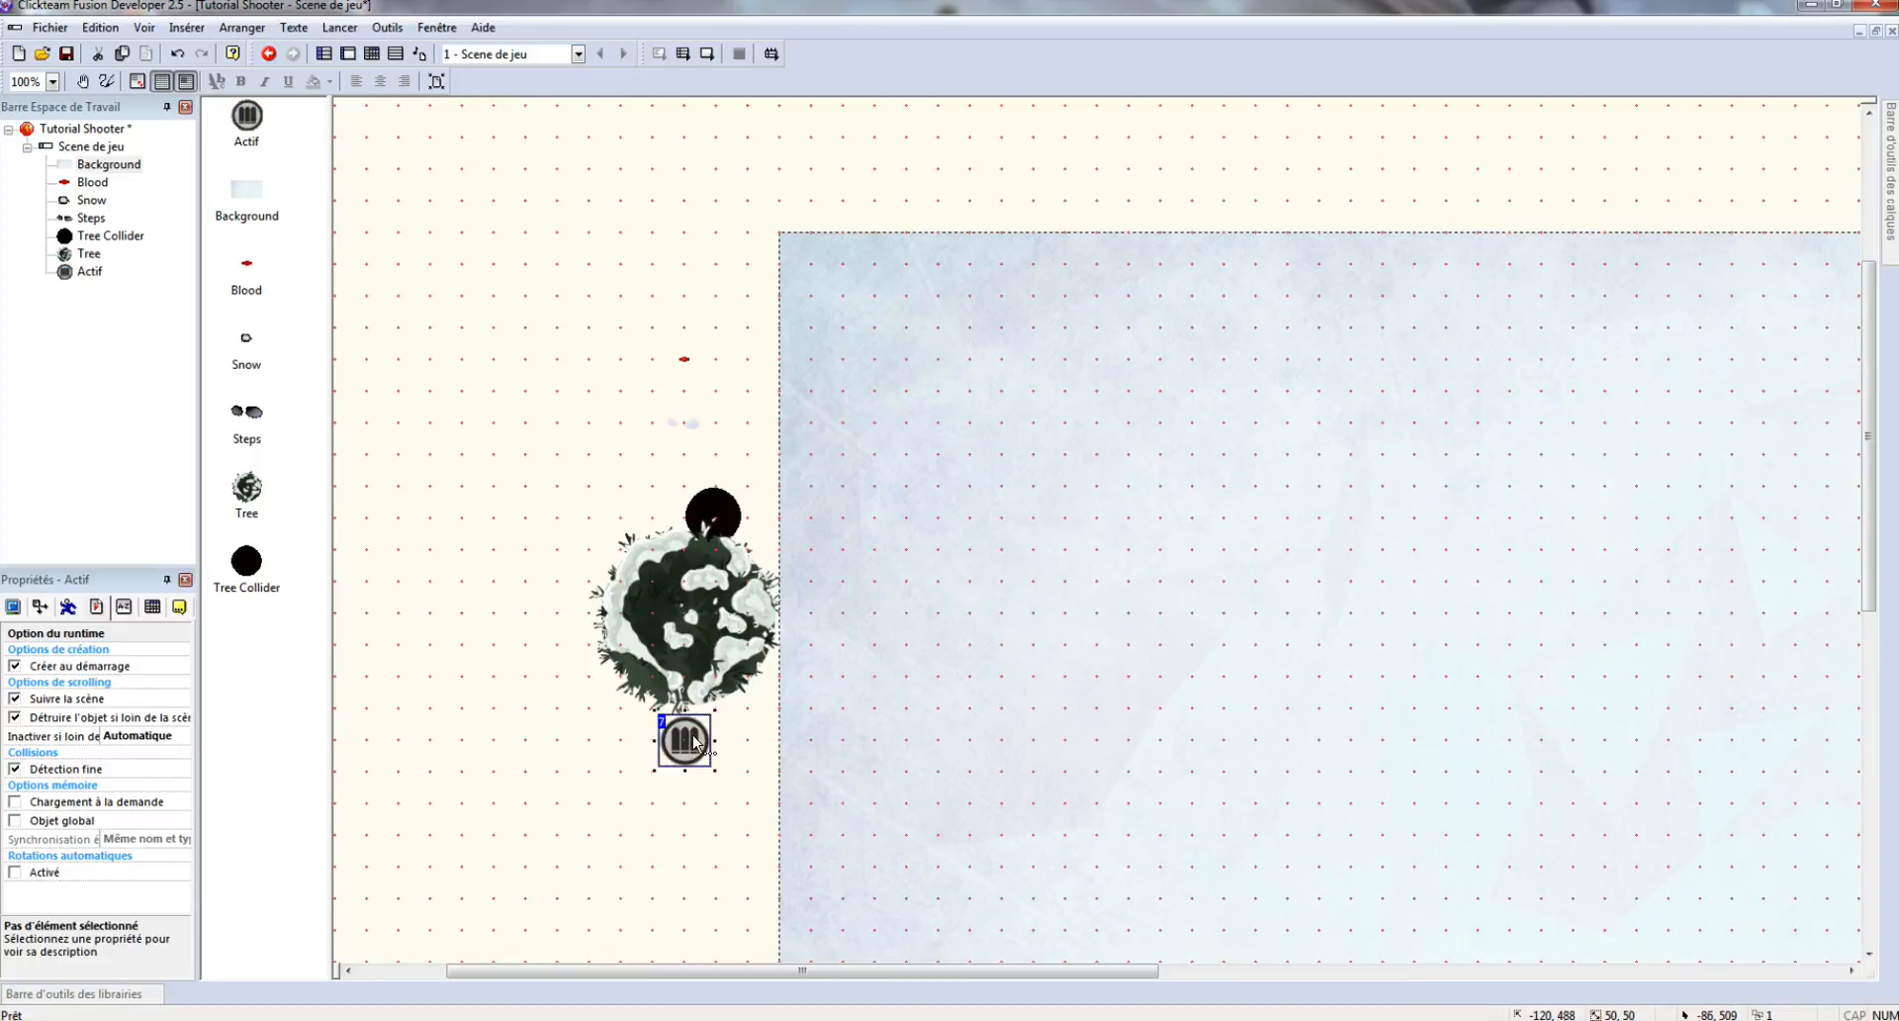
- Rename the ammo object to 'Ammo Icon'
right_click(696, 742)
left_click(814, 386)
type("Ammo 1")
key("Return")
- Add another Actif below the ammo icon using the UI/magasin image
right_click(836, 394)
left_click(782, 426)
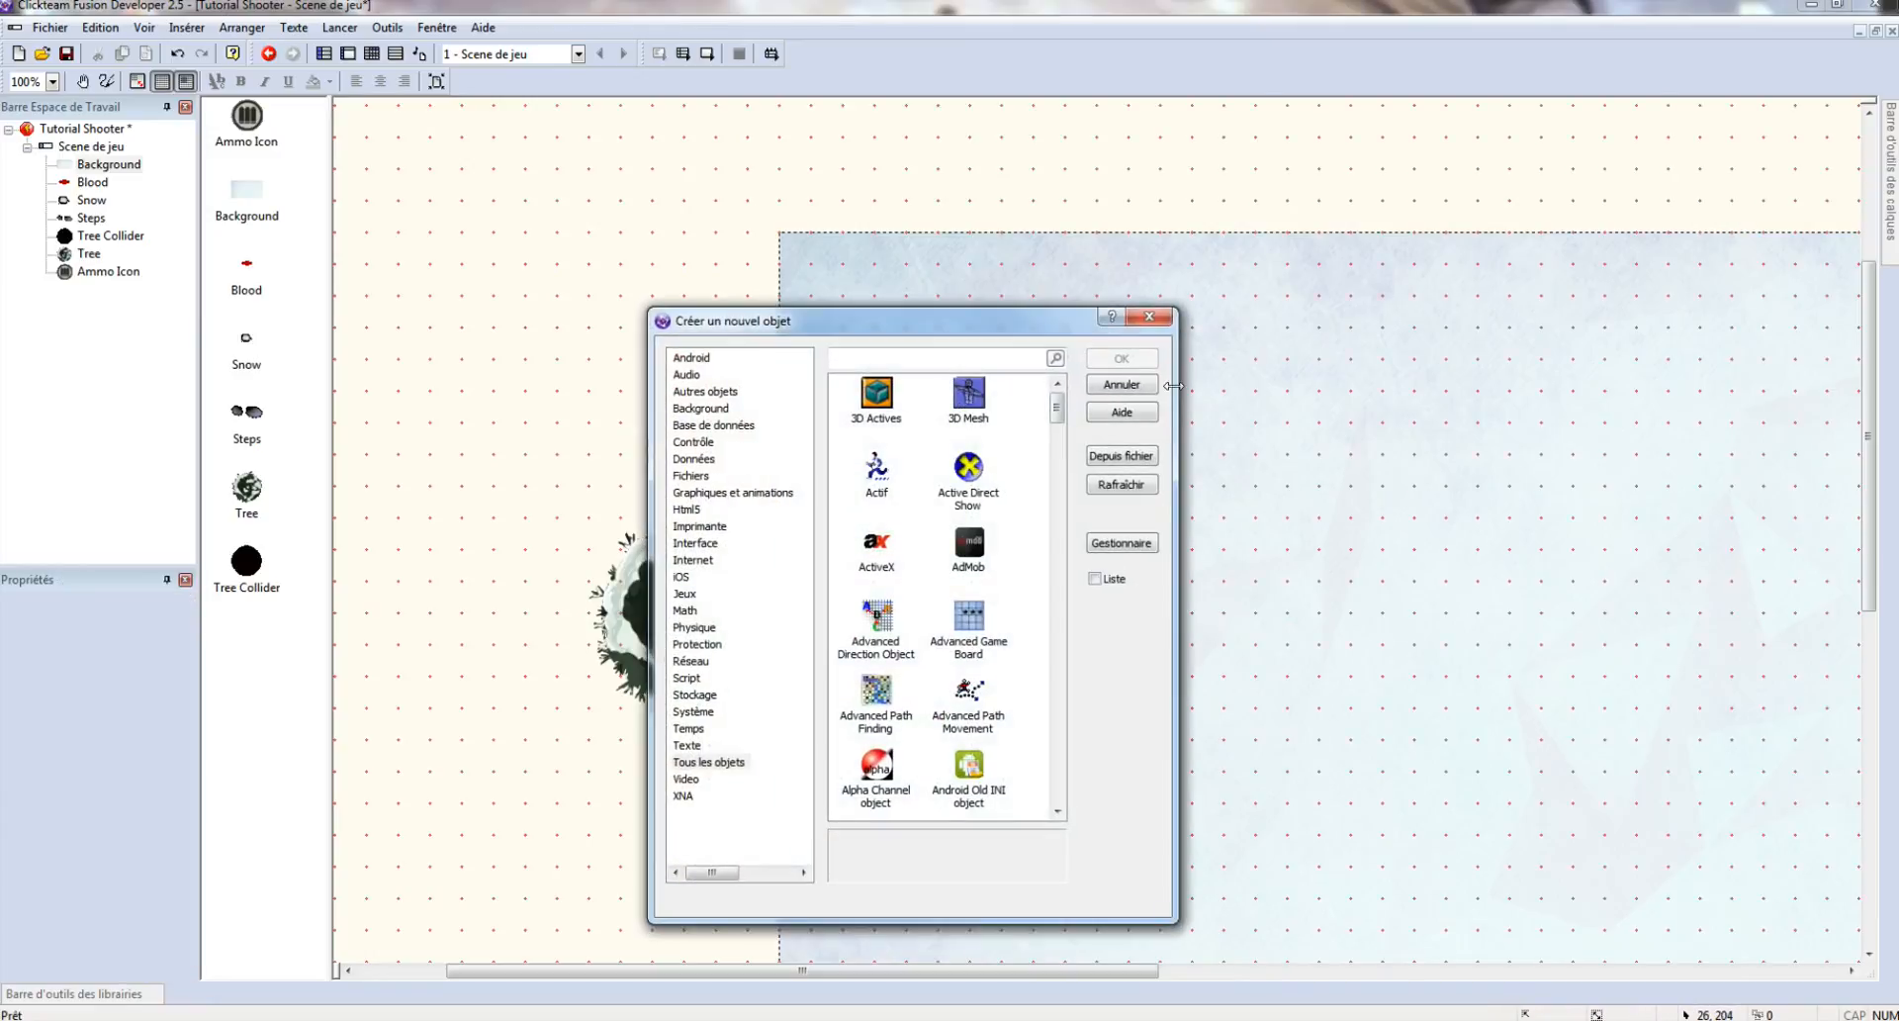
double_click(877, 470)
left_click(679, 831)
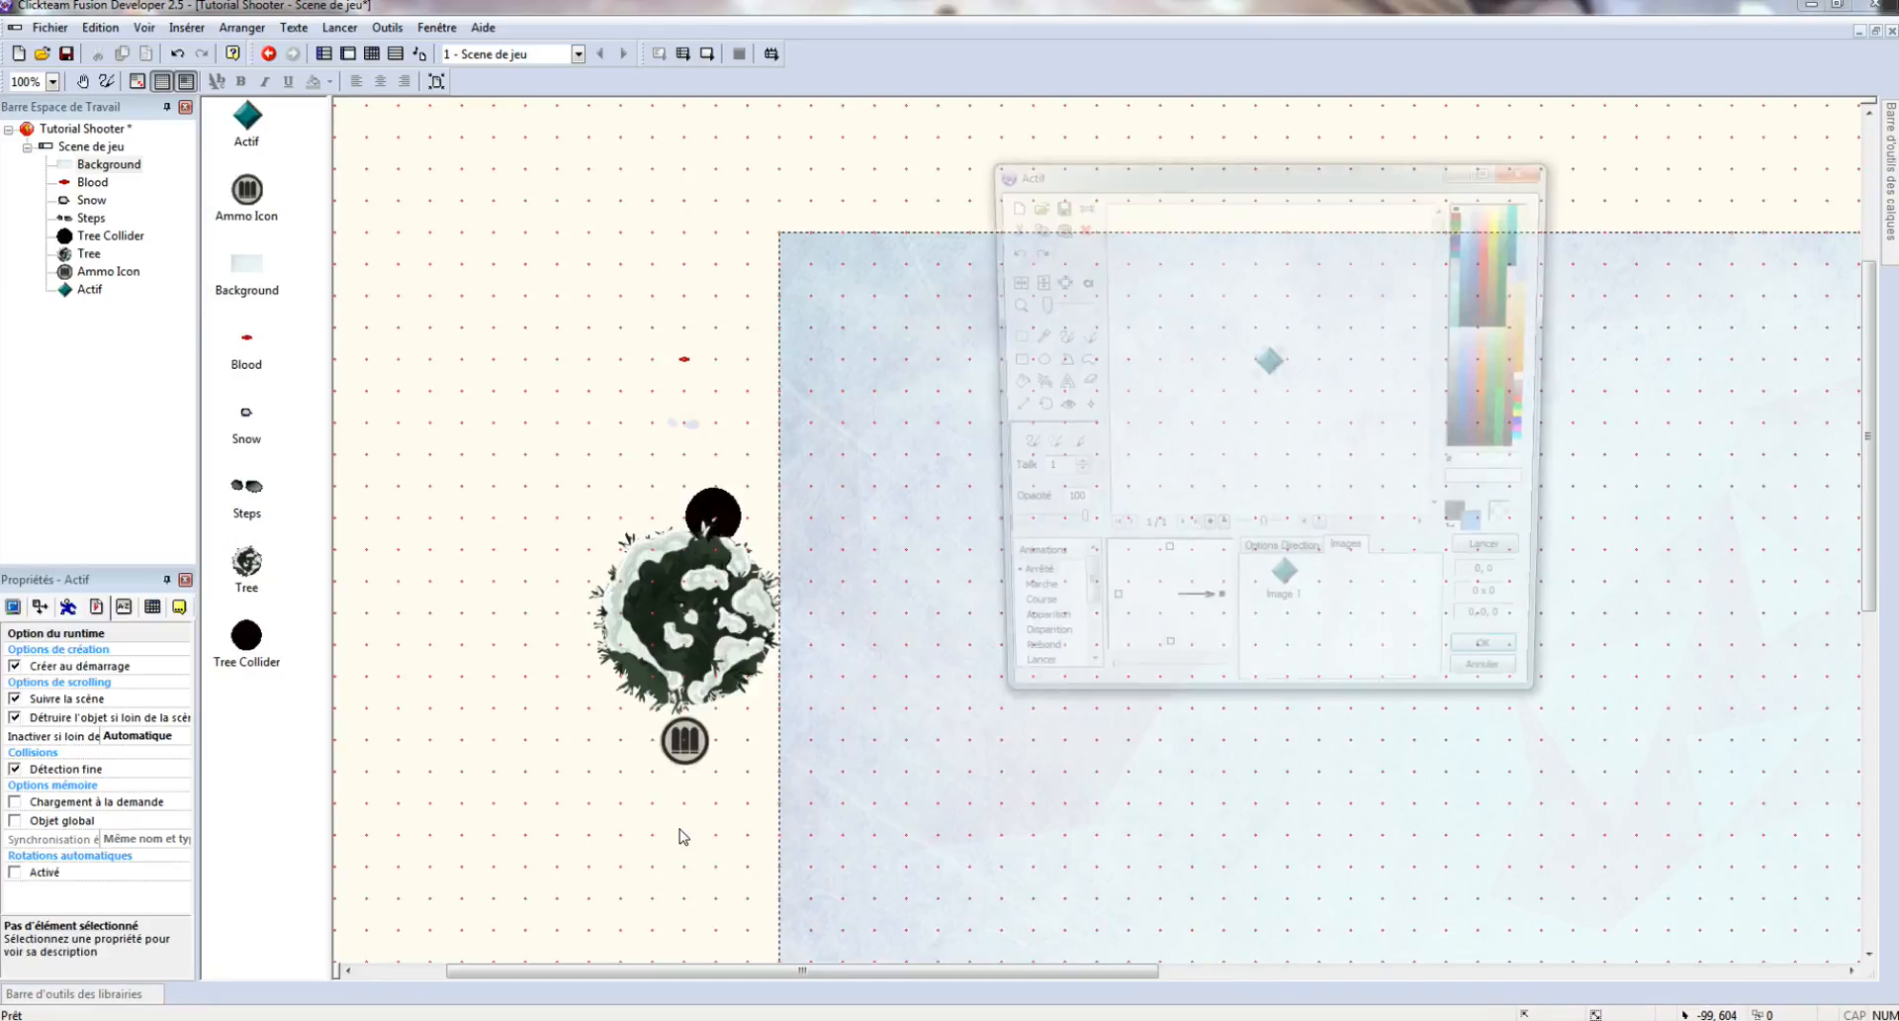
left_click(1026, 205)
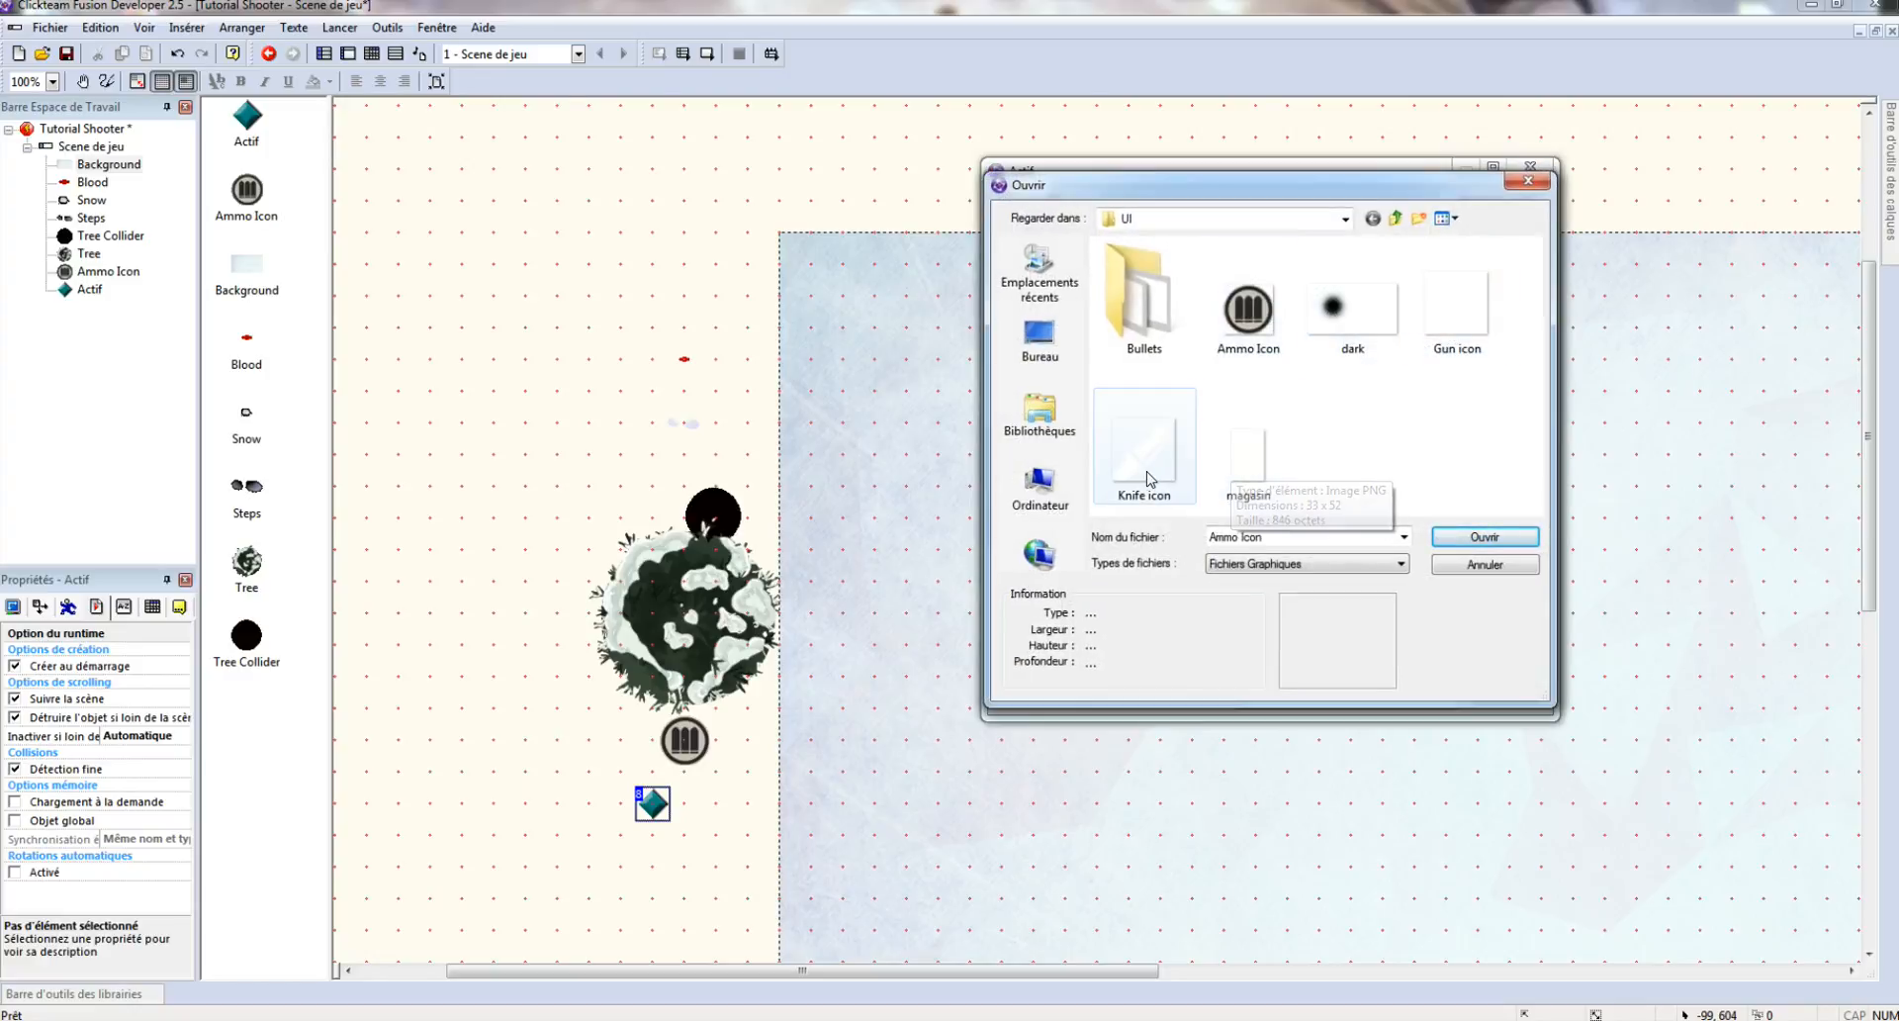
double_click(1242, 489)
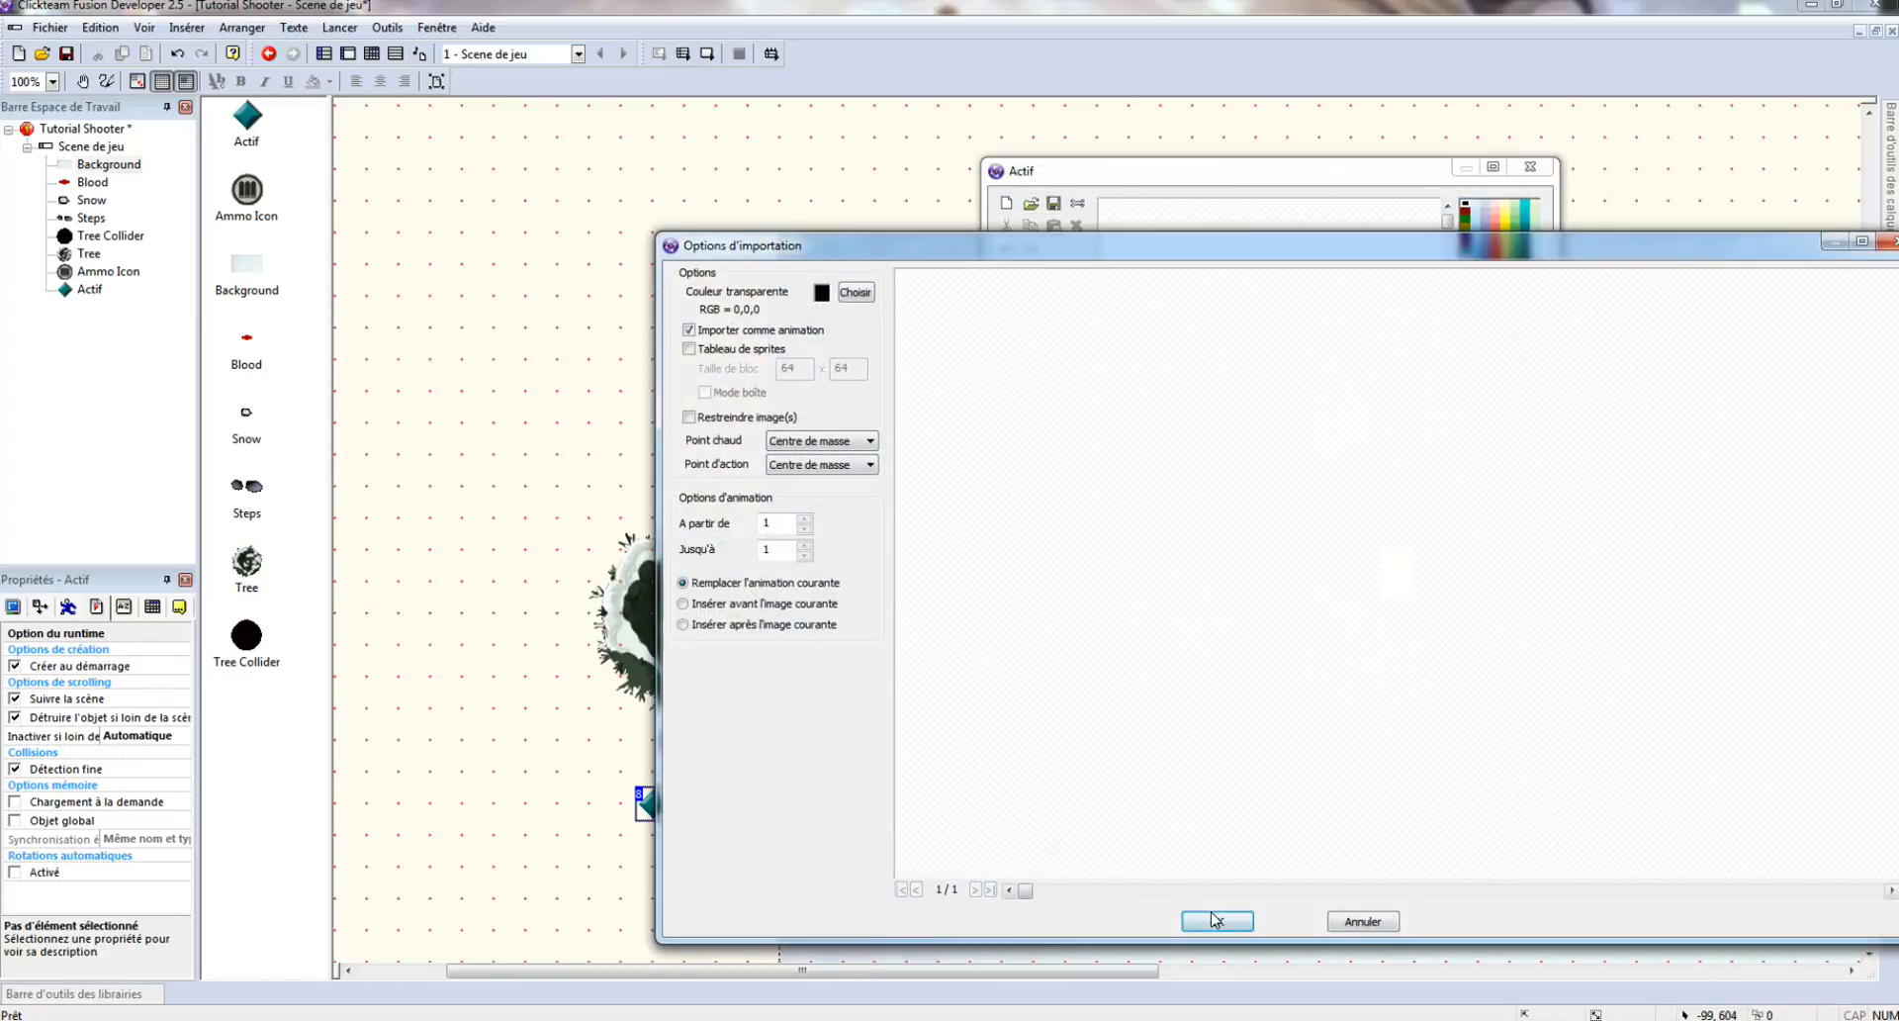
left_click(1216, 920)
left_click(1504, 672)
- Rename the new object to 'Magasin'
right_click(655, 819)
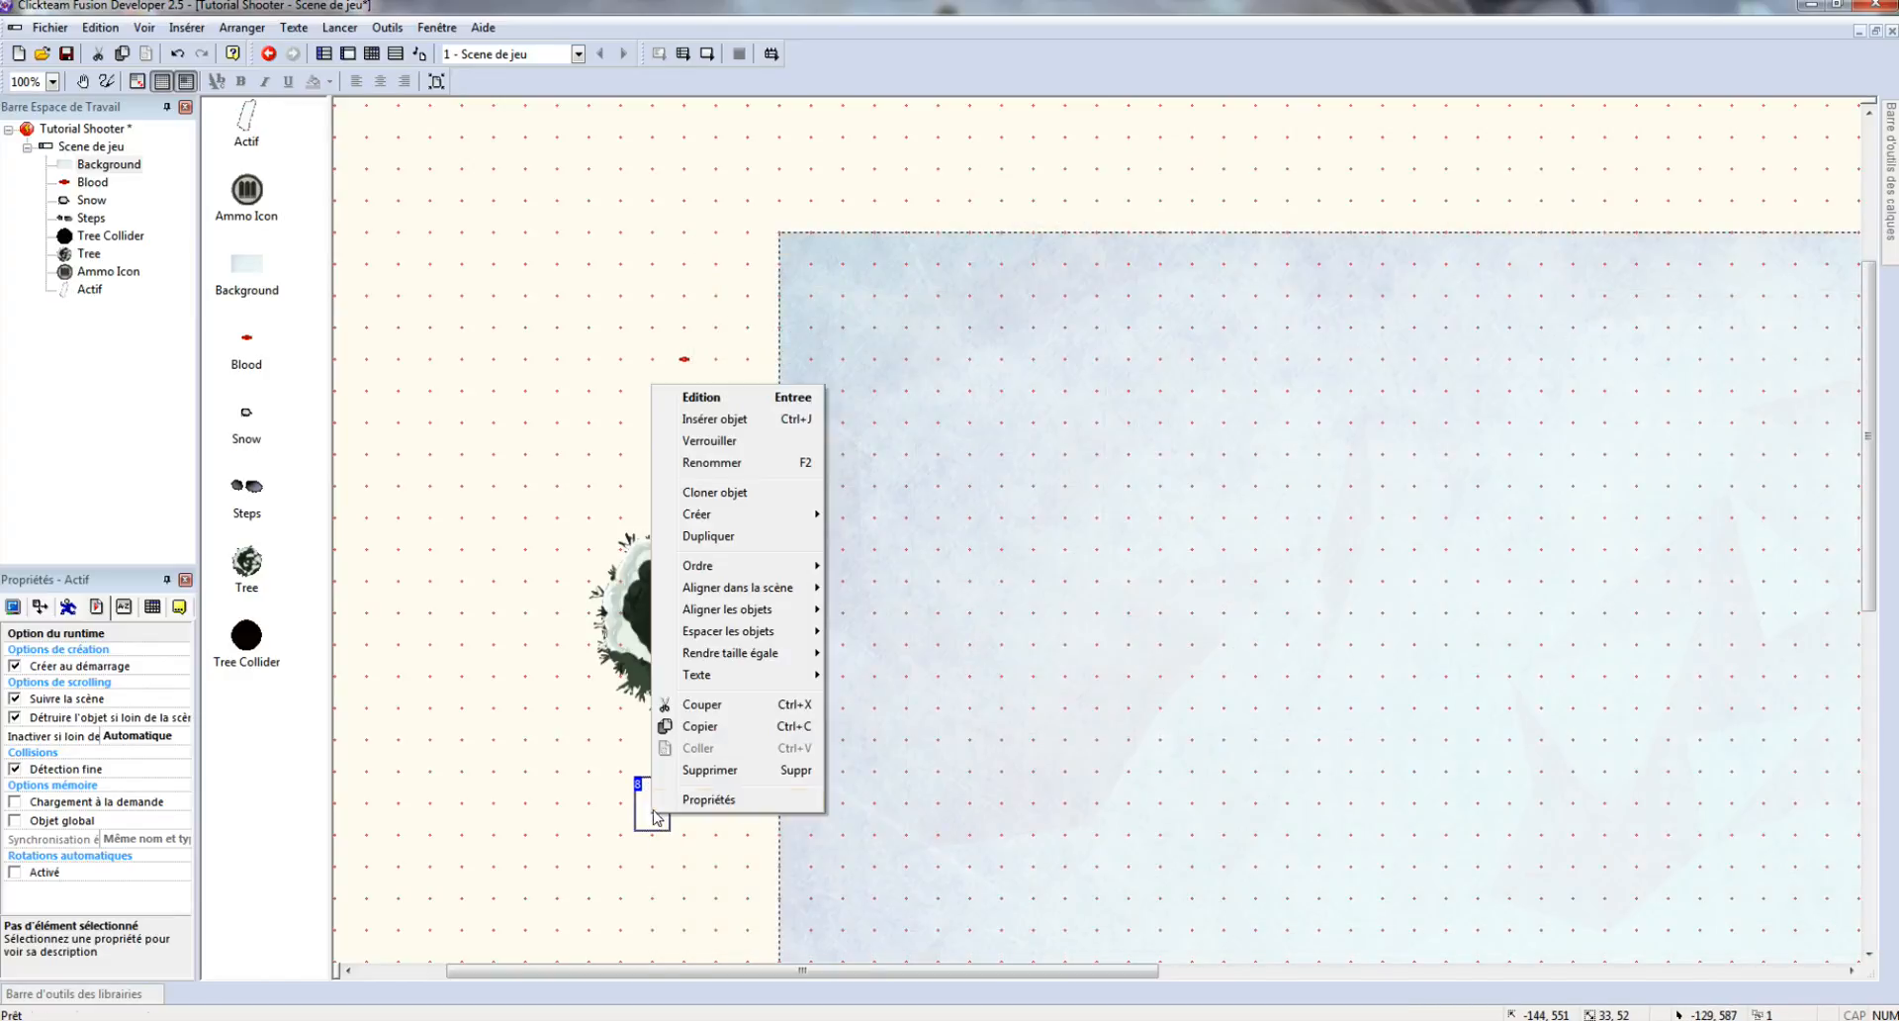
left_click(752, 462)
type("Magasin")
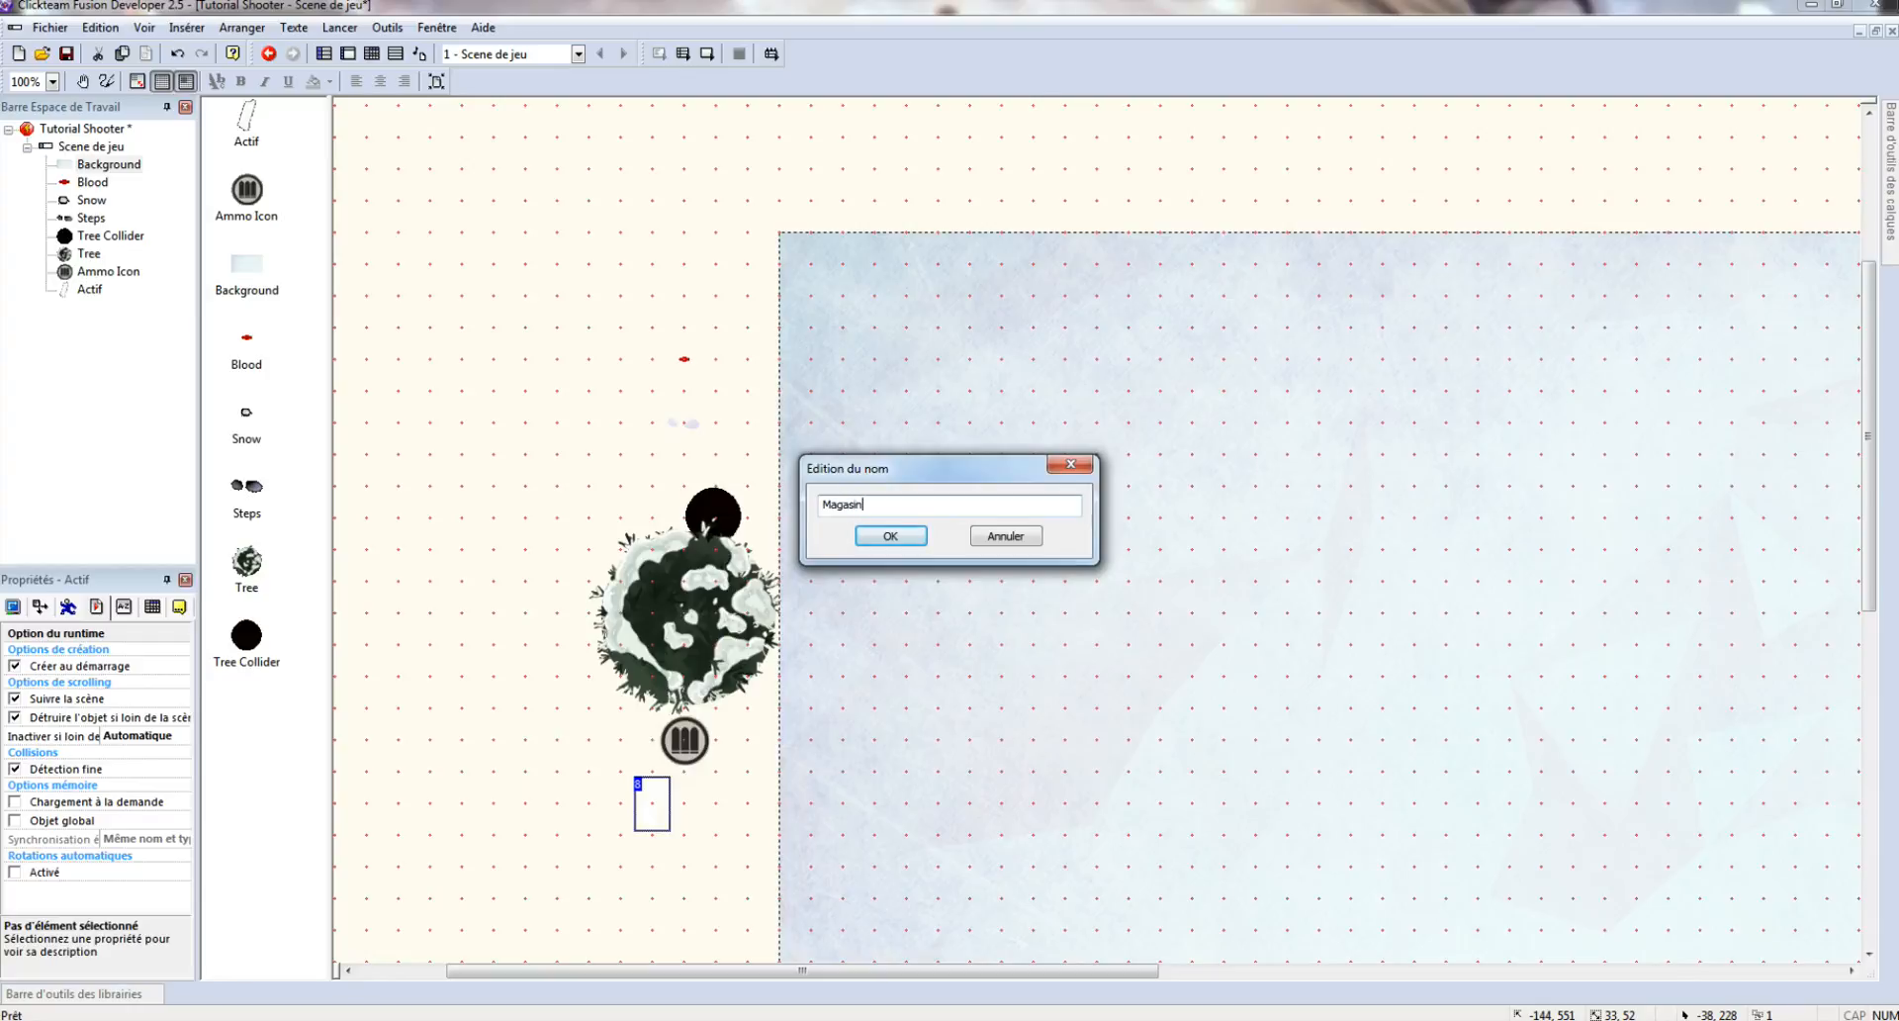
key("Return")
left_click(704, 843)
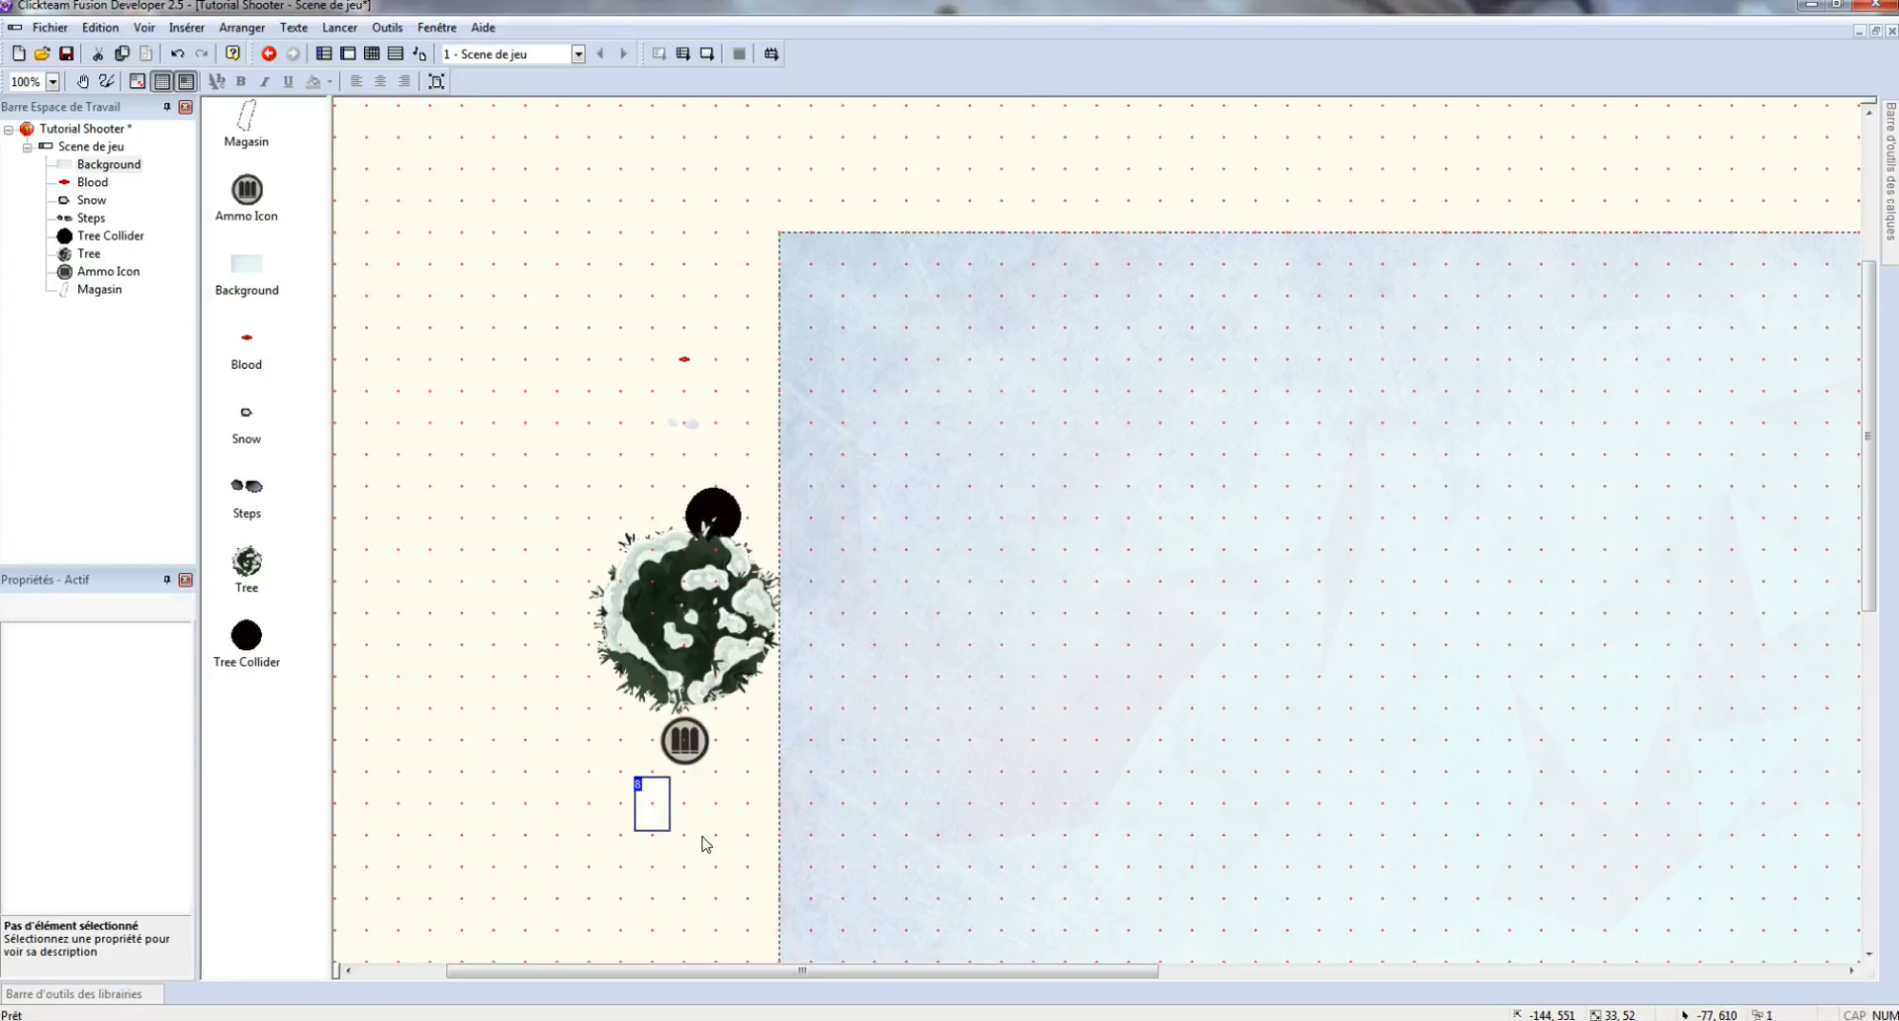
left_click(643, 806)
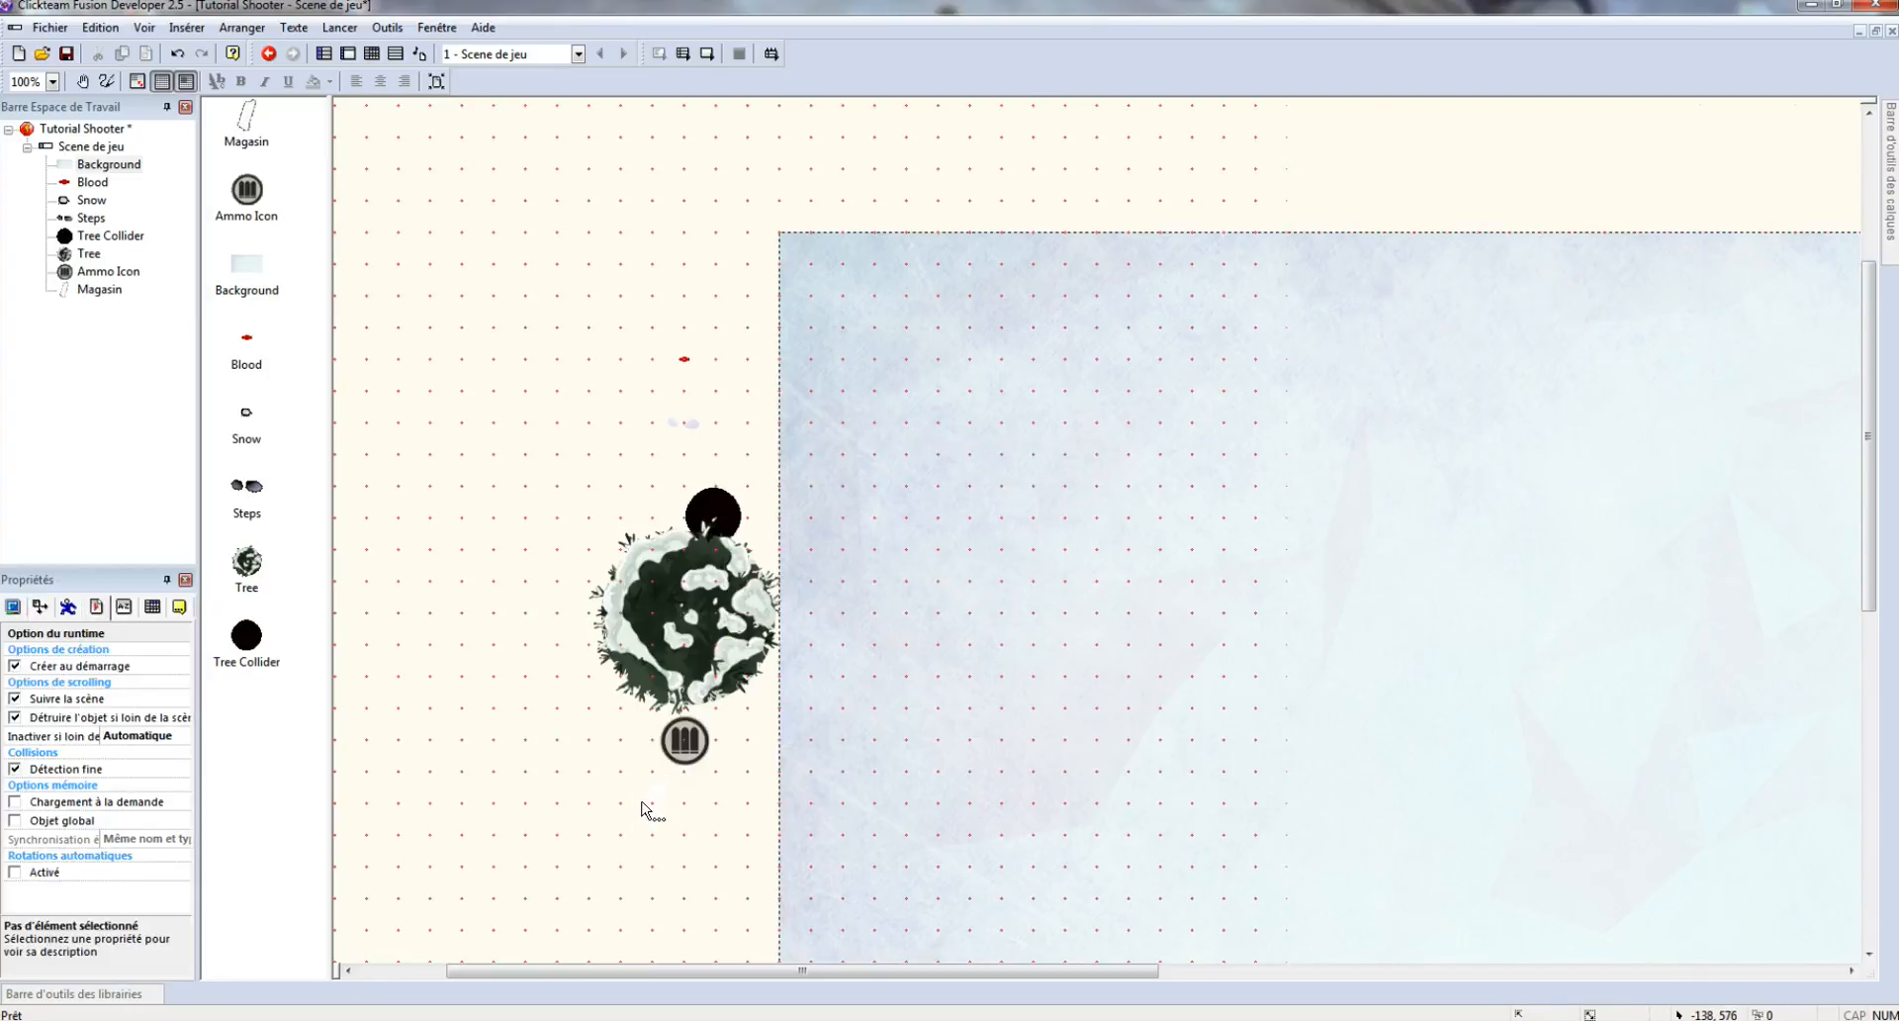
right_click(712, 841)
- Insert a new Active object and place it just below the ammo icon
left_click(829, 446)
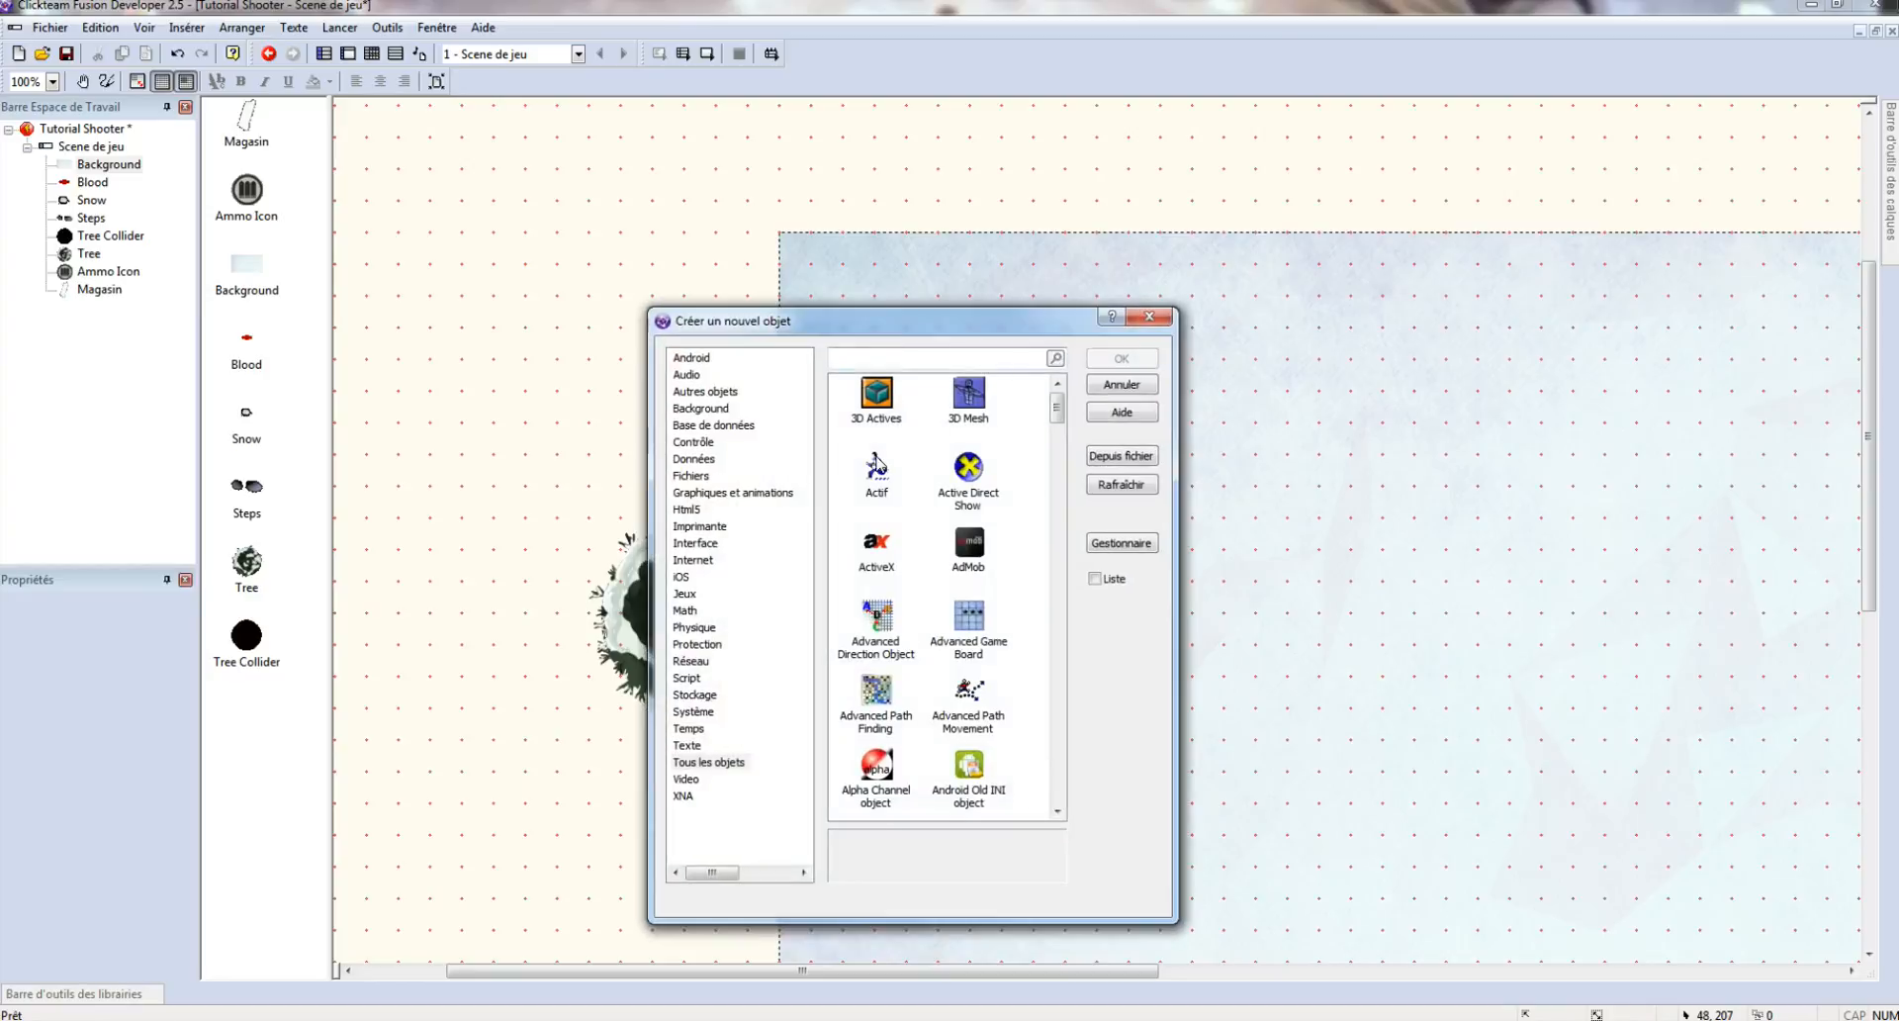
double_click(878, 465)
left_click(690, 774)
left_click_drag(690, 777, 700, 794)
- Import the Knife icon image into the new object's image editor
double_click(700, 789)
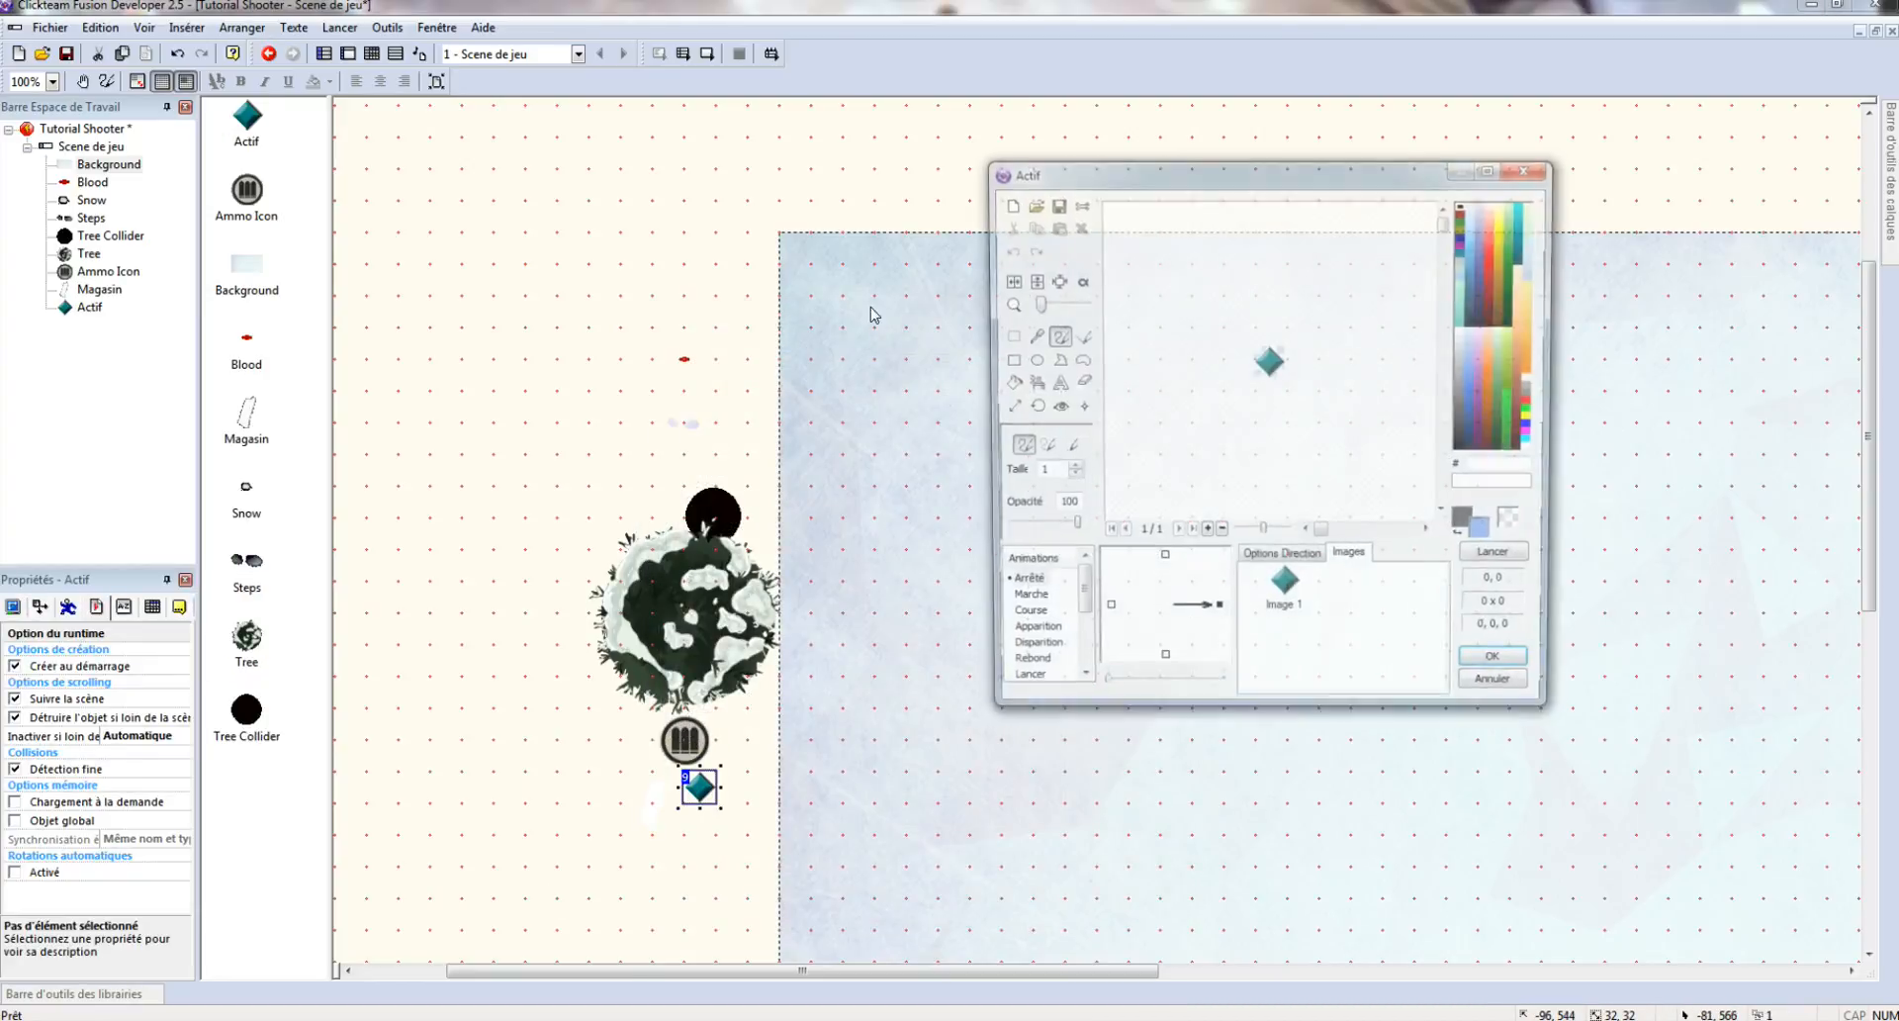
left_click(1030, 210)
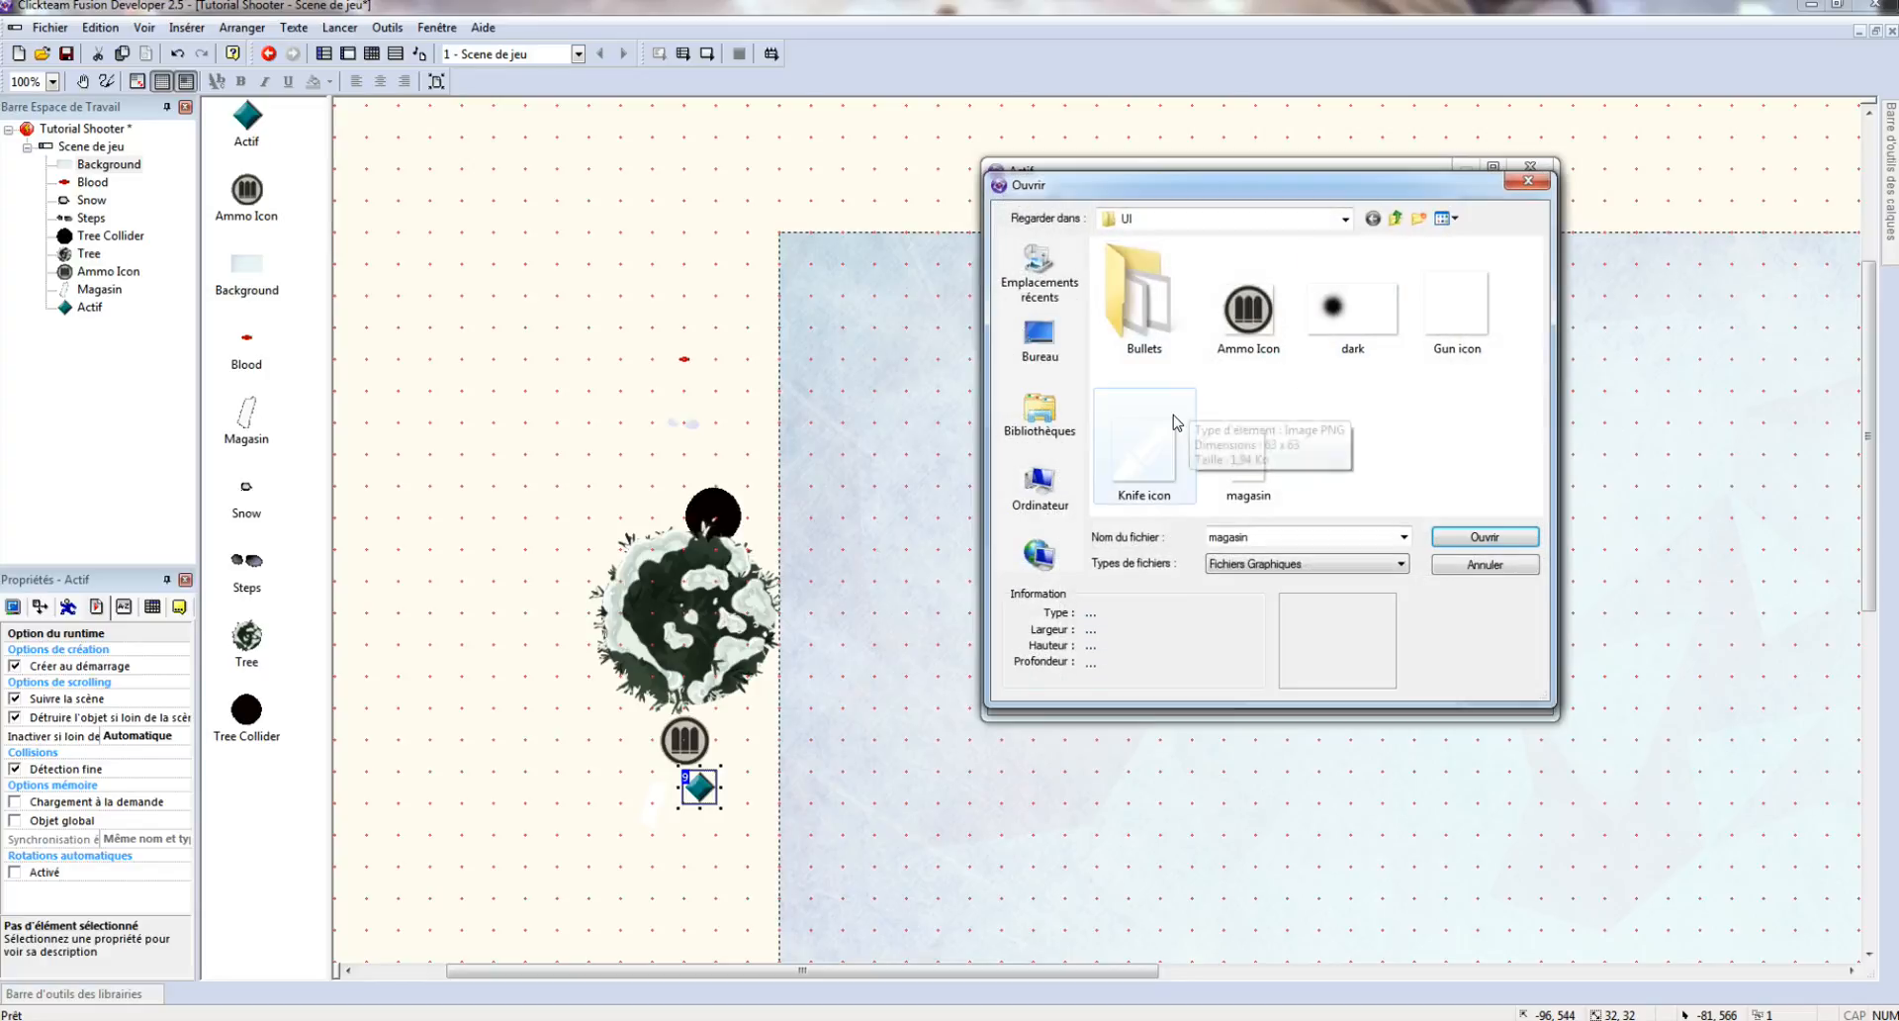
left_click(1159, 465)
double_click(1159, 465)
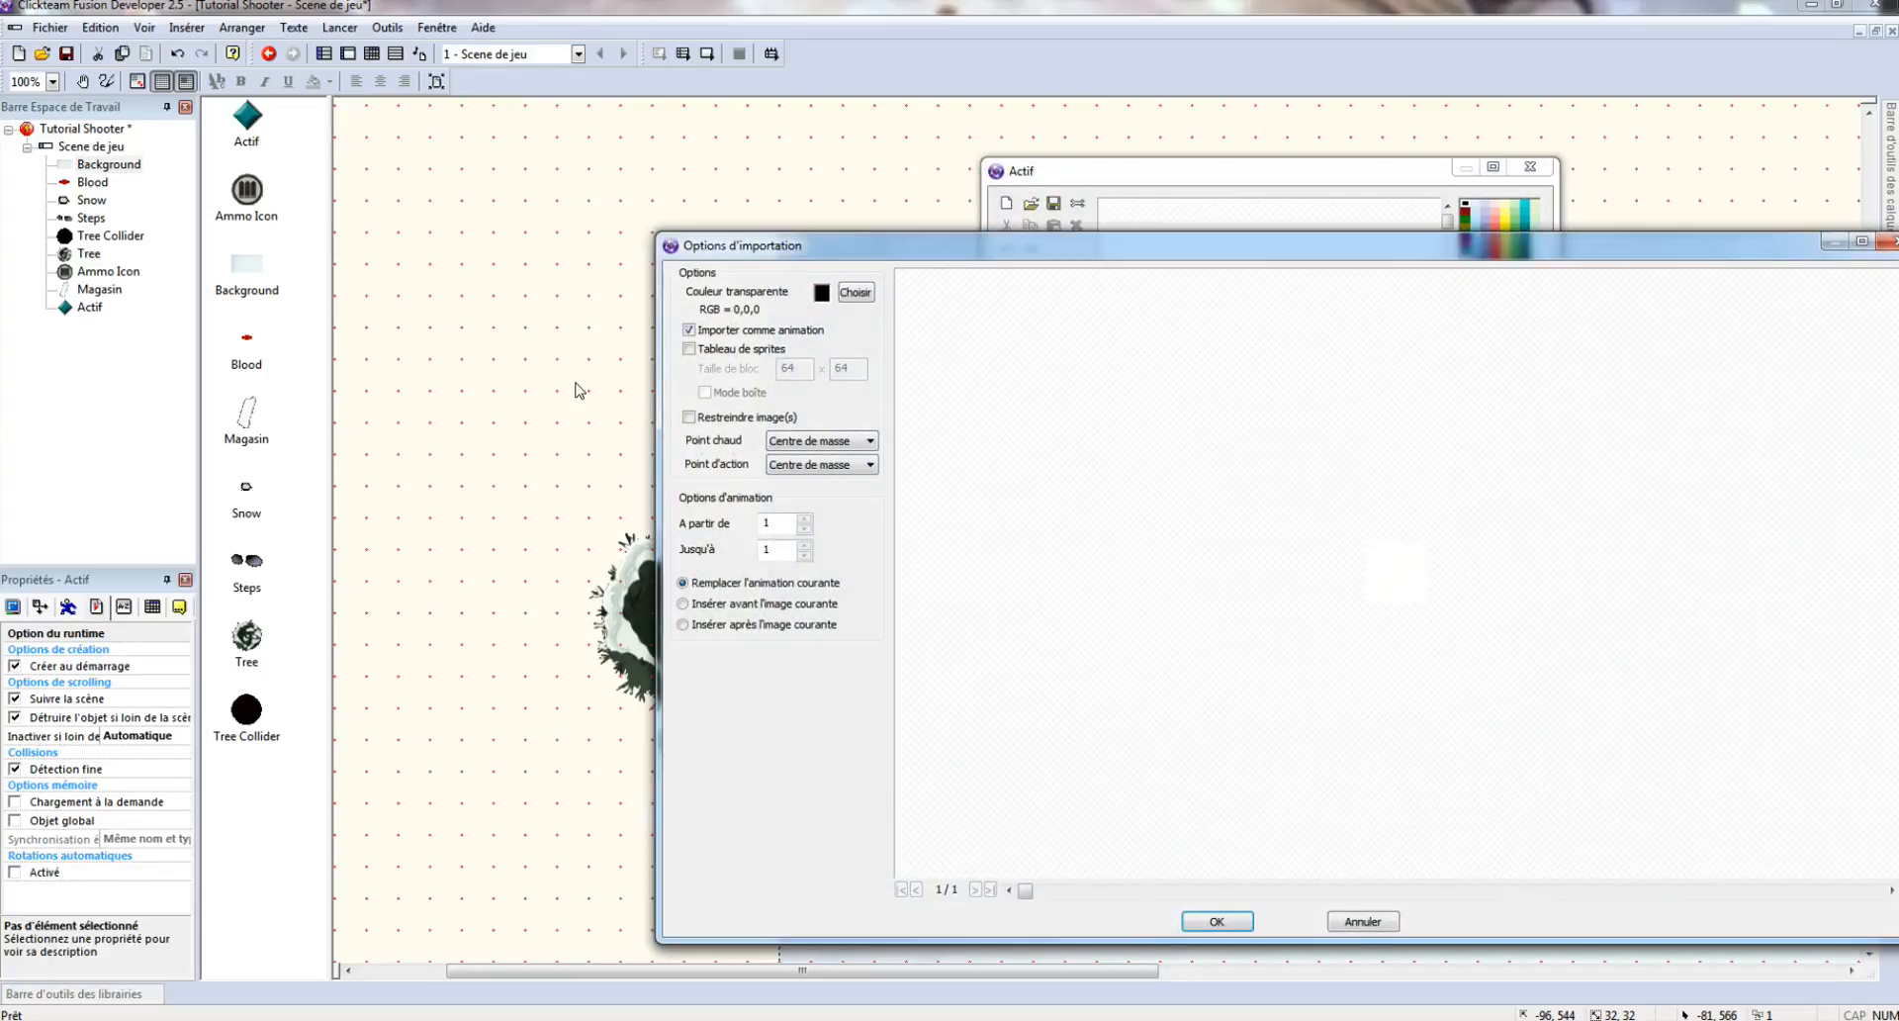
left_click(1217, 922)
- Import the Gun icon image into the Marche animation, set it looping, and accept
left_click(1033, 606)
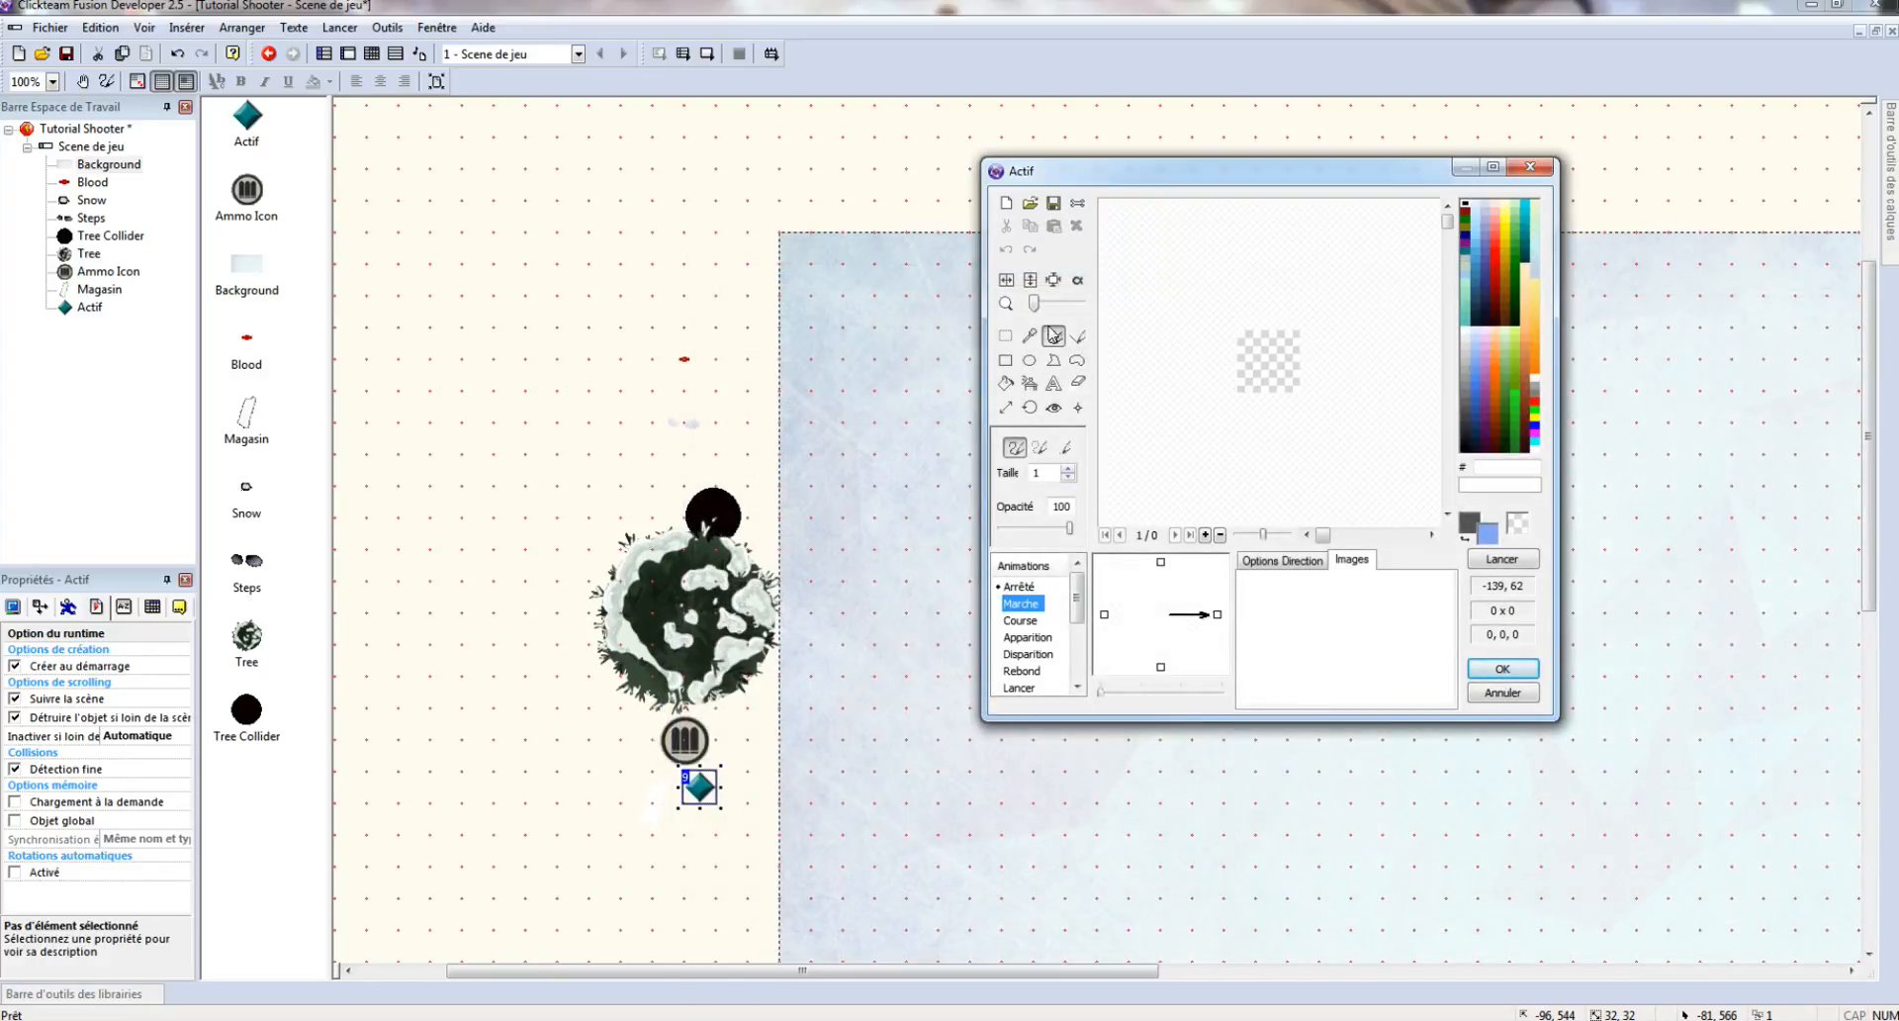
left_click(1030, 203)
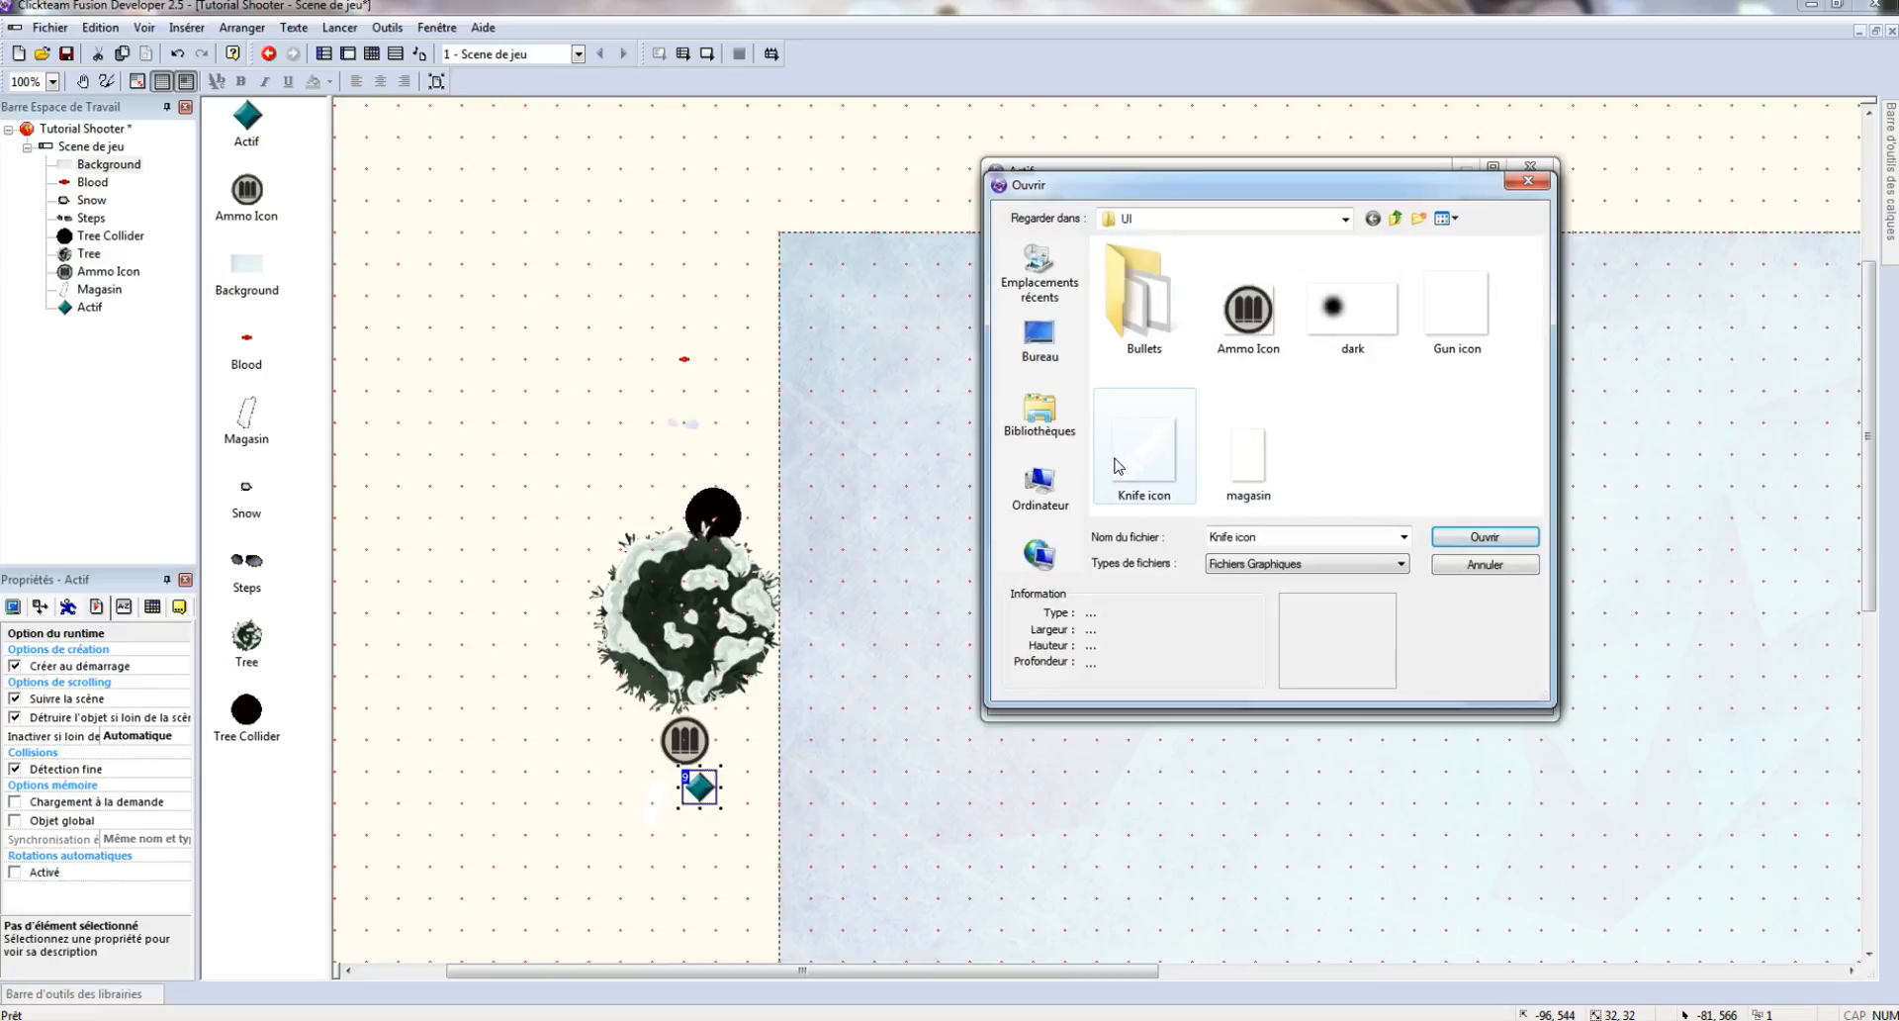
double_click(1440, 311)
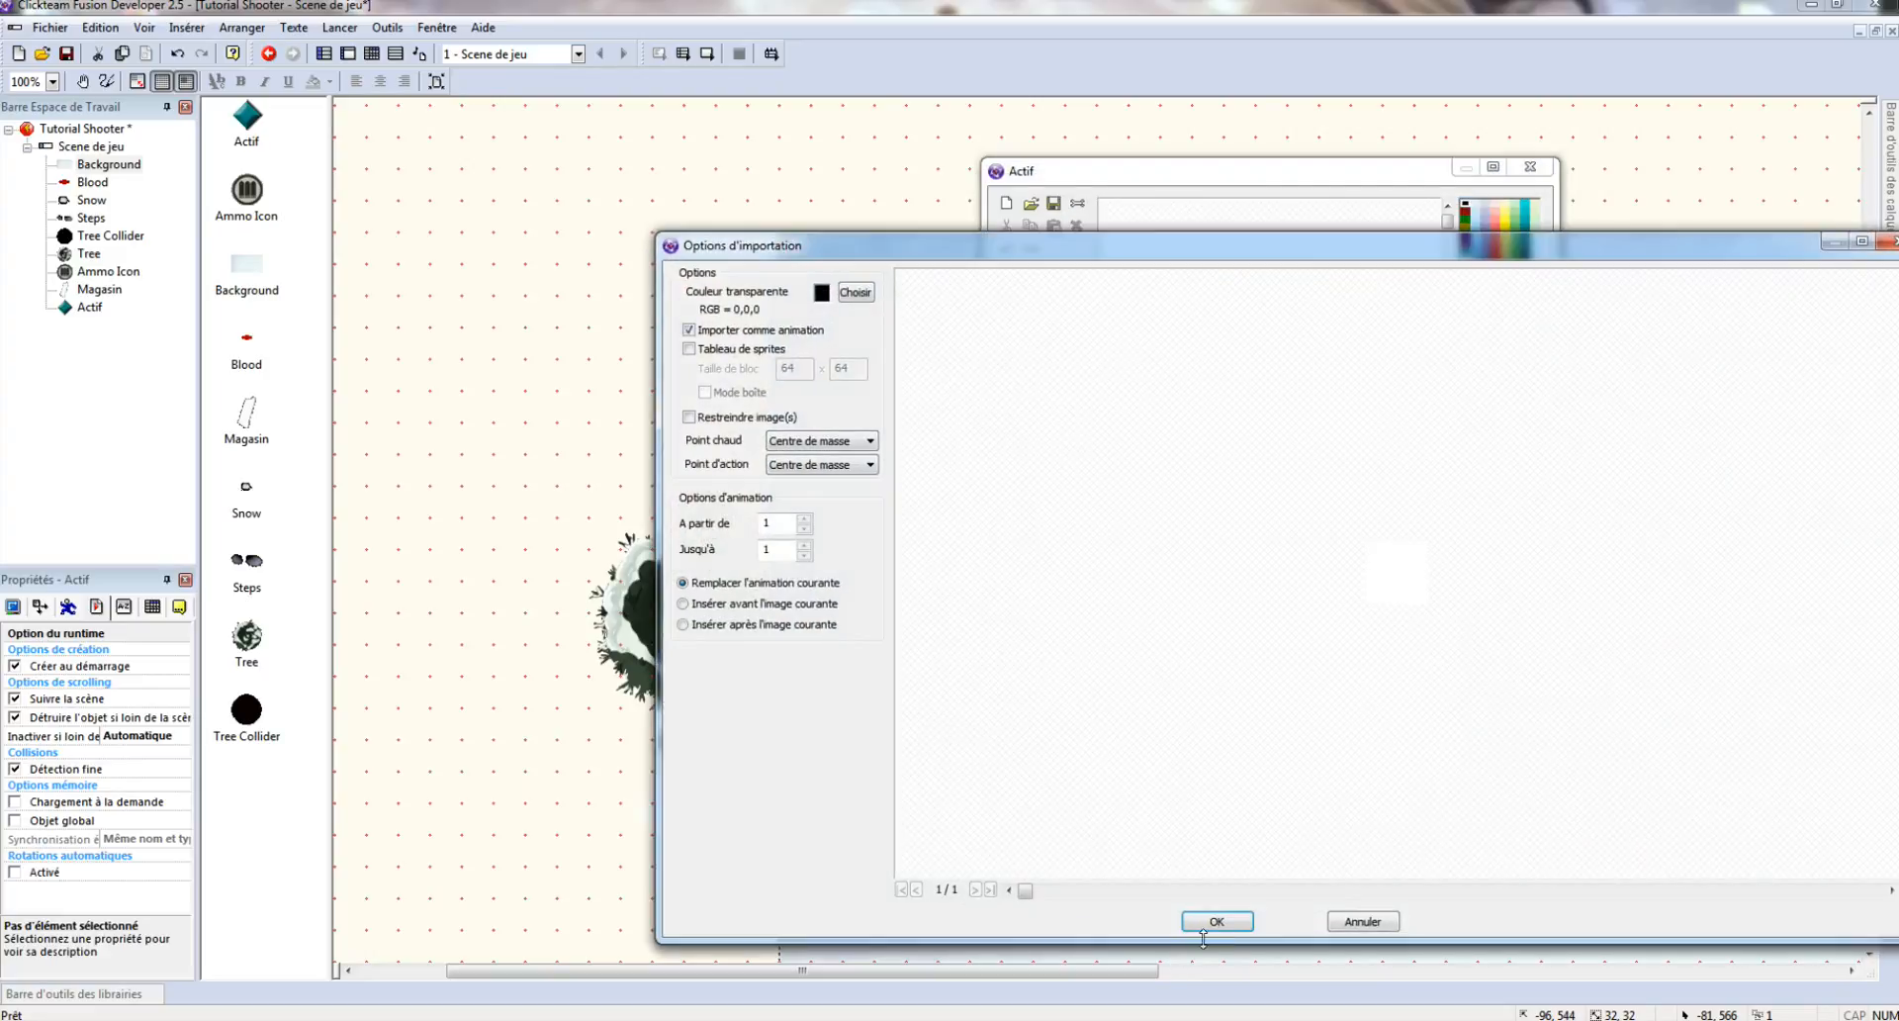
left_click(1220, 908)
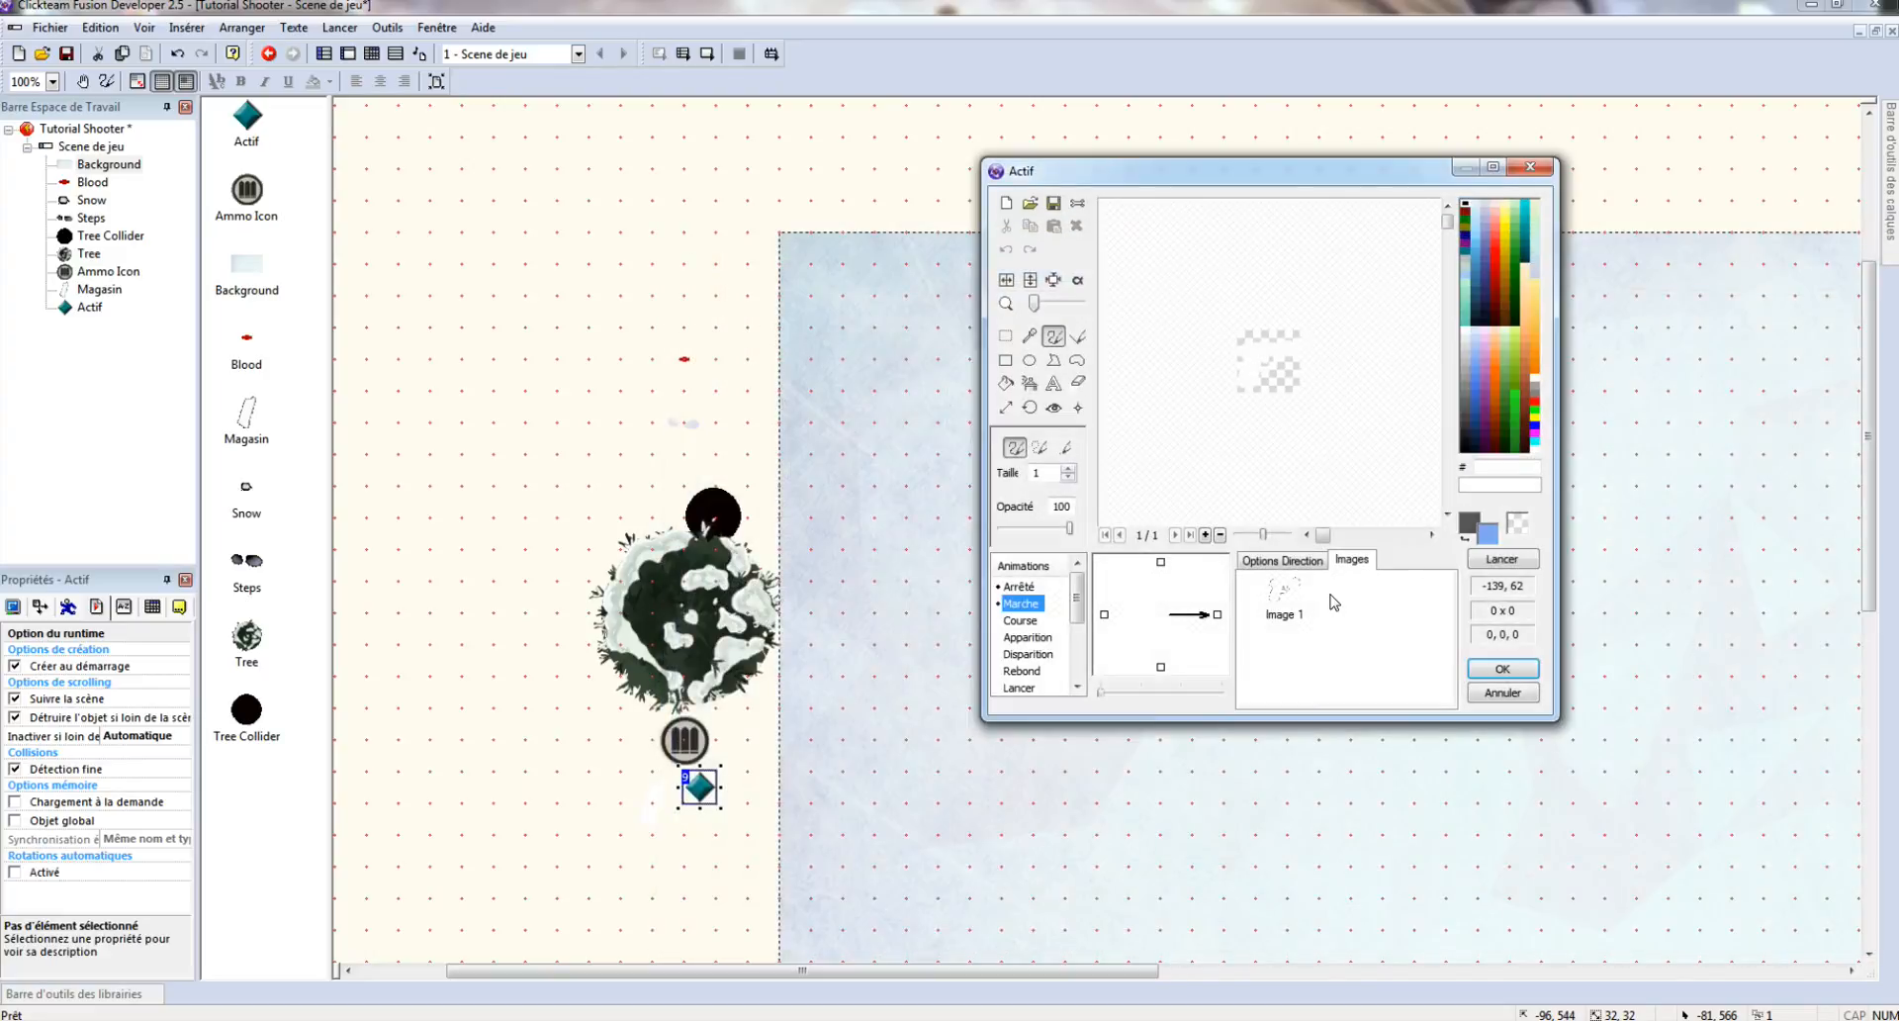
left_click(1275, 561)
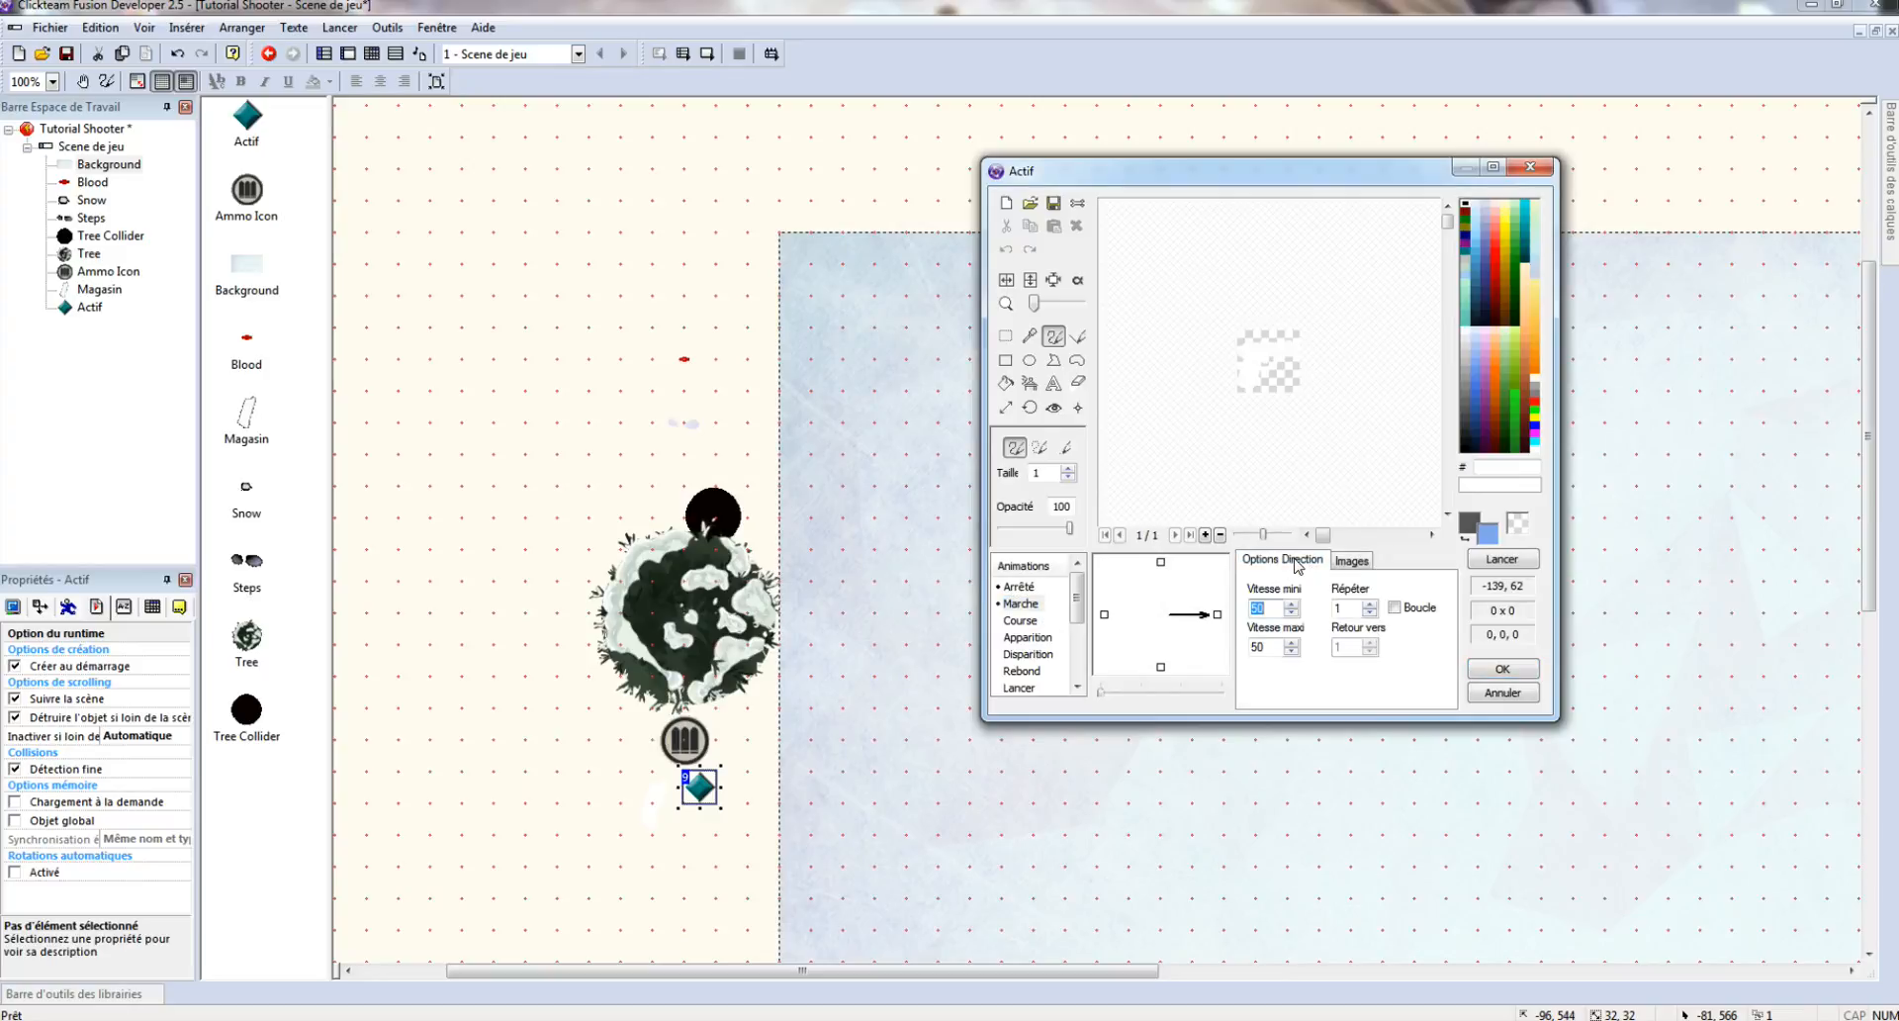
left_click(1393, 607)
left_click(1352, 561)
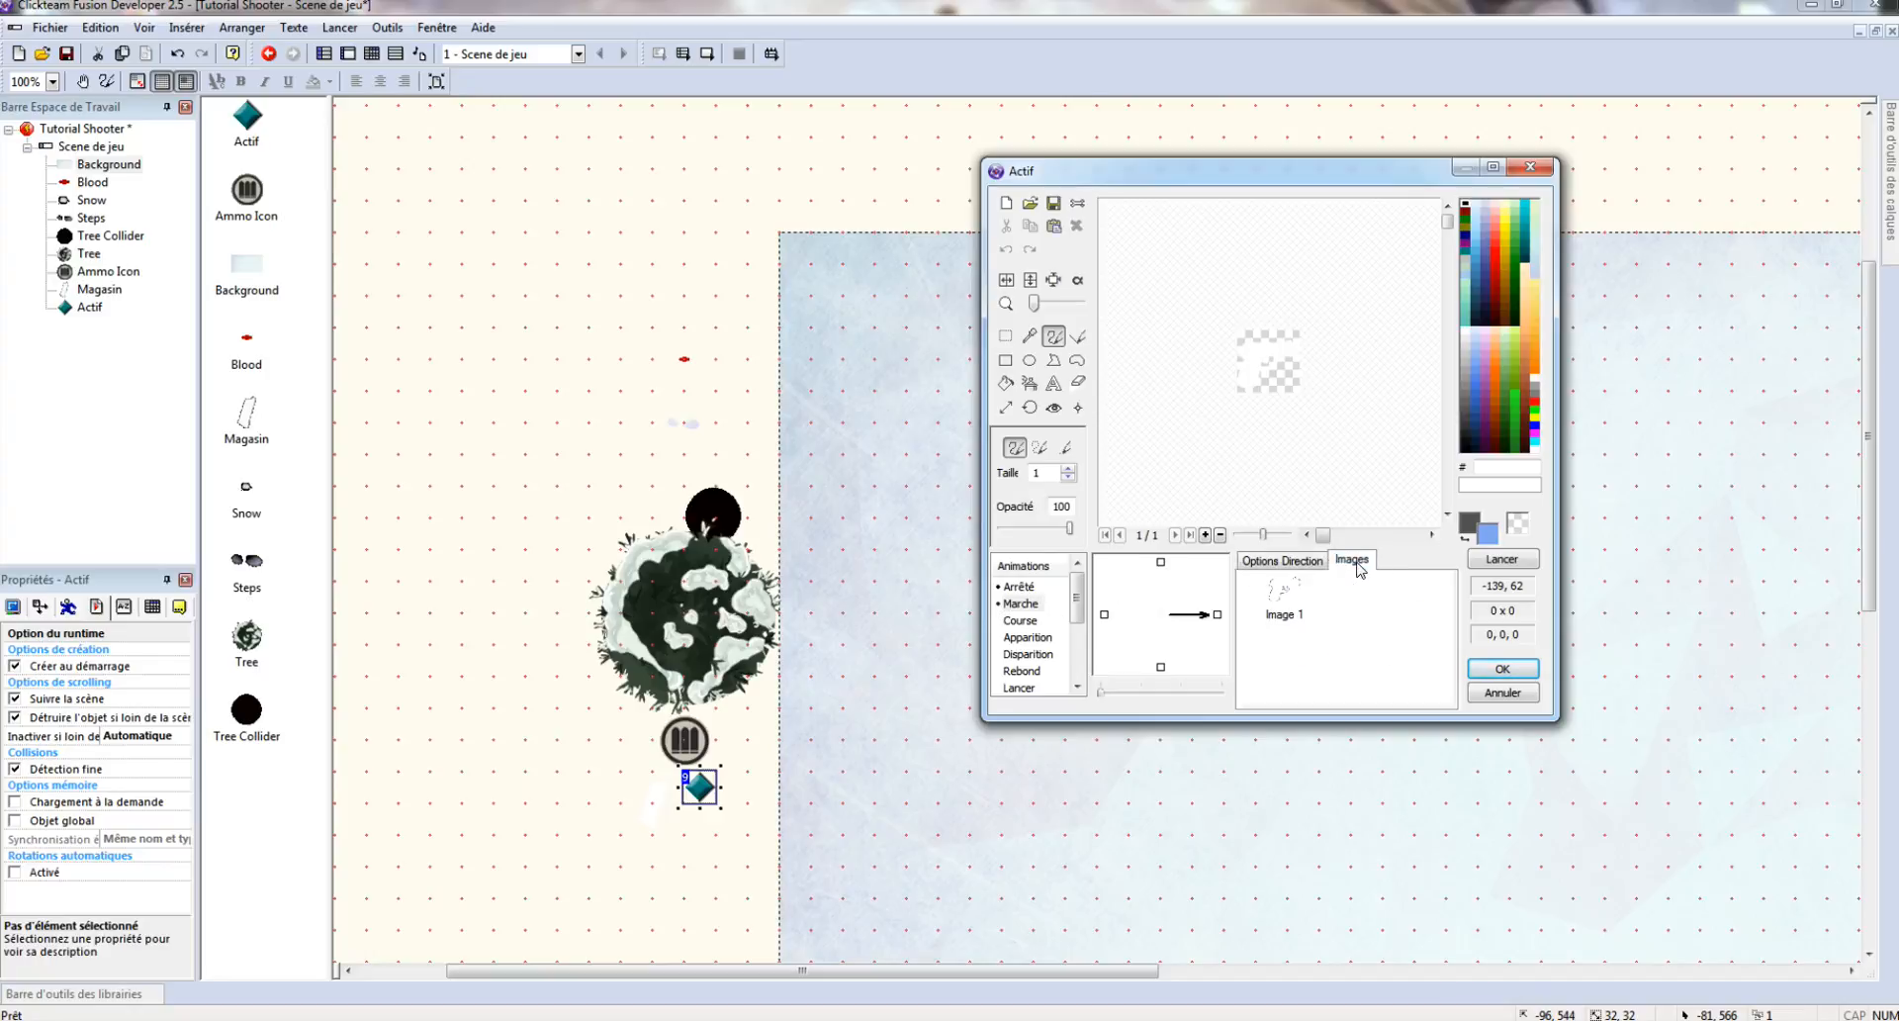
left_click(1502, 668)
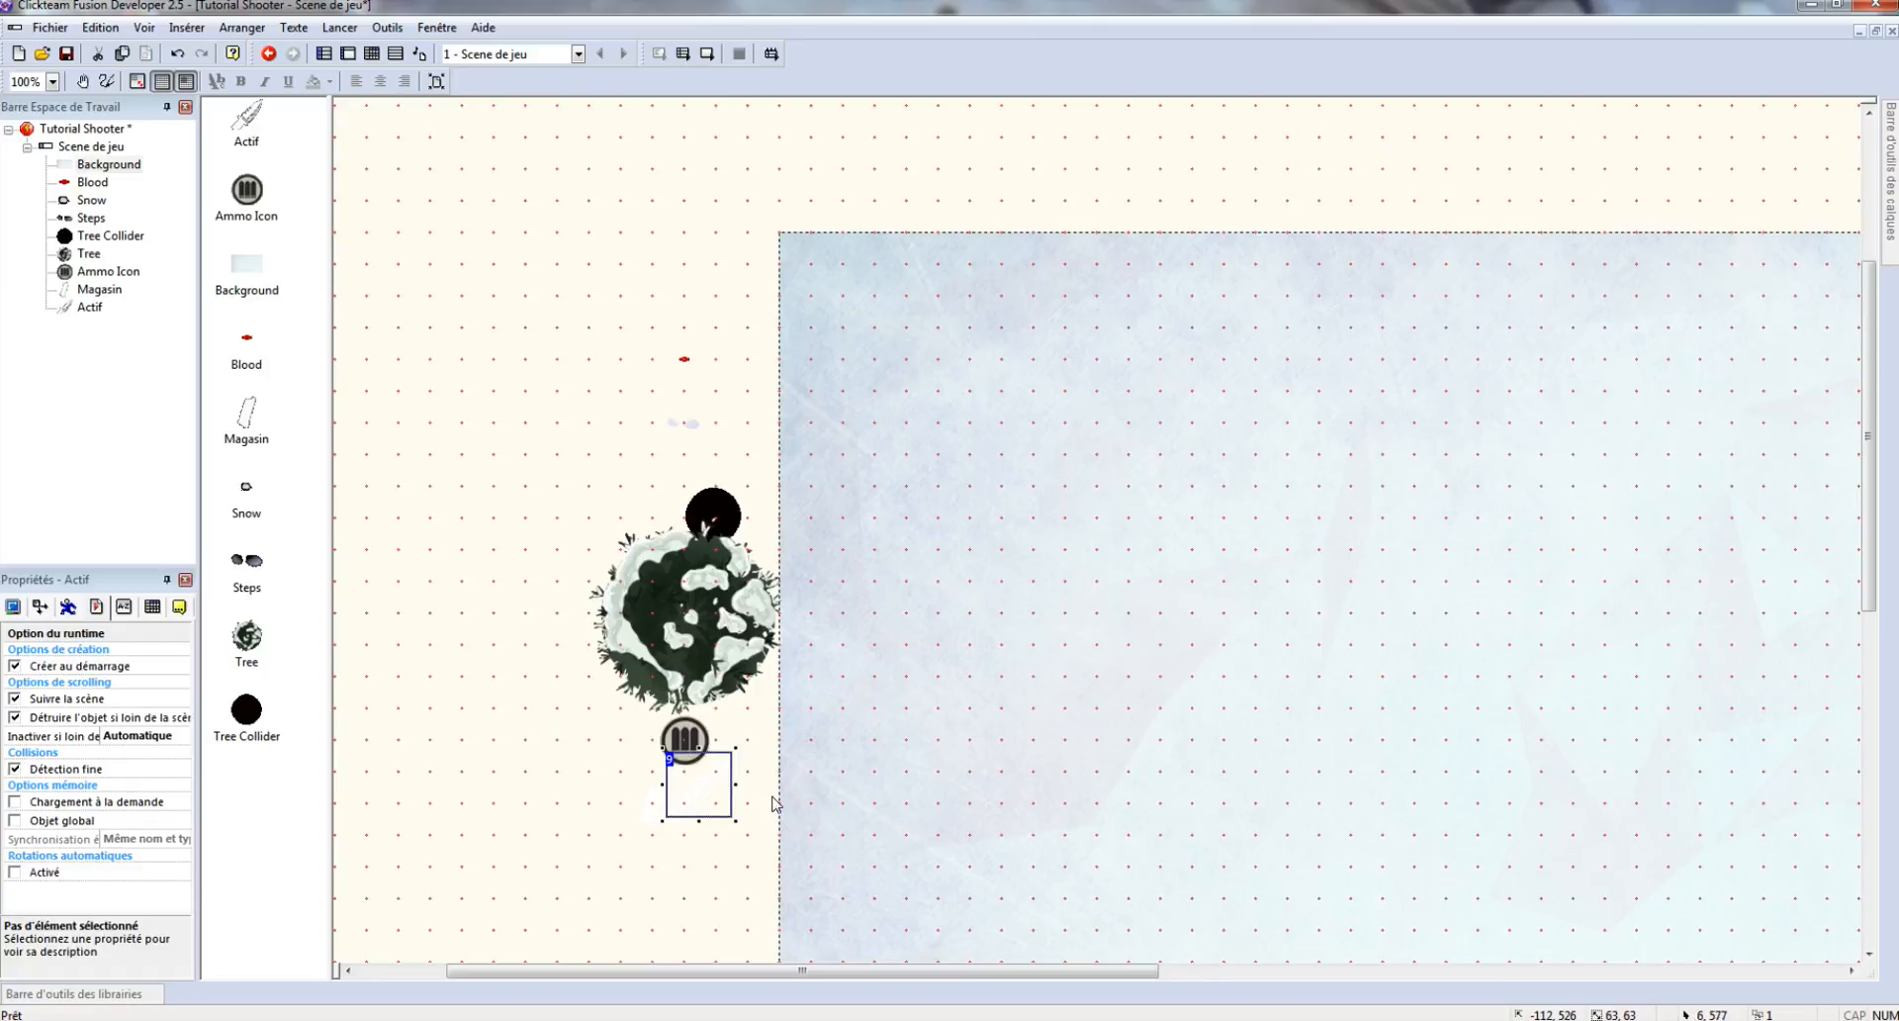
- Insert another Active object low in the scene
right_click(714, 855)
left_click(803, 452)
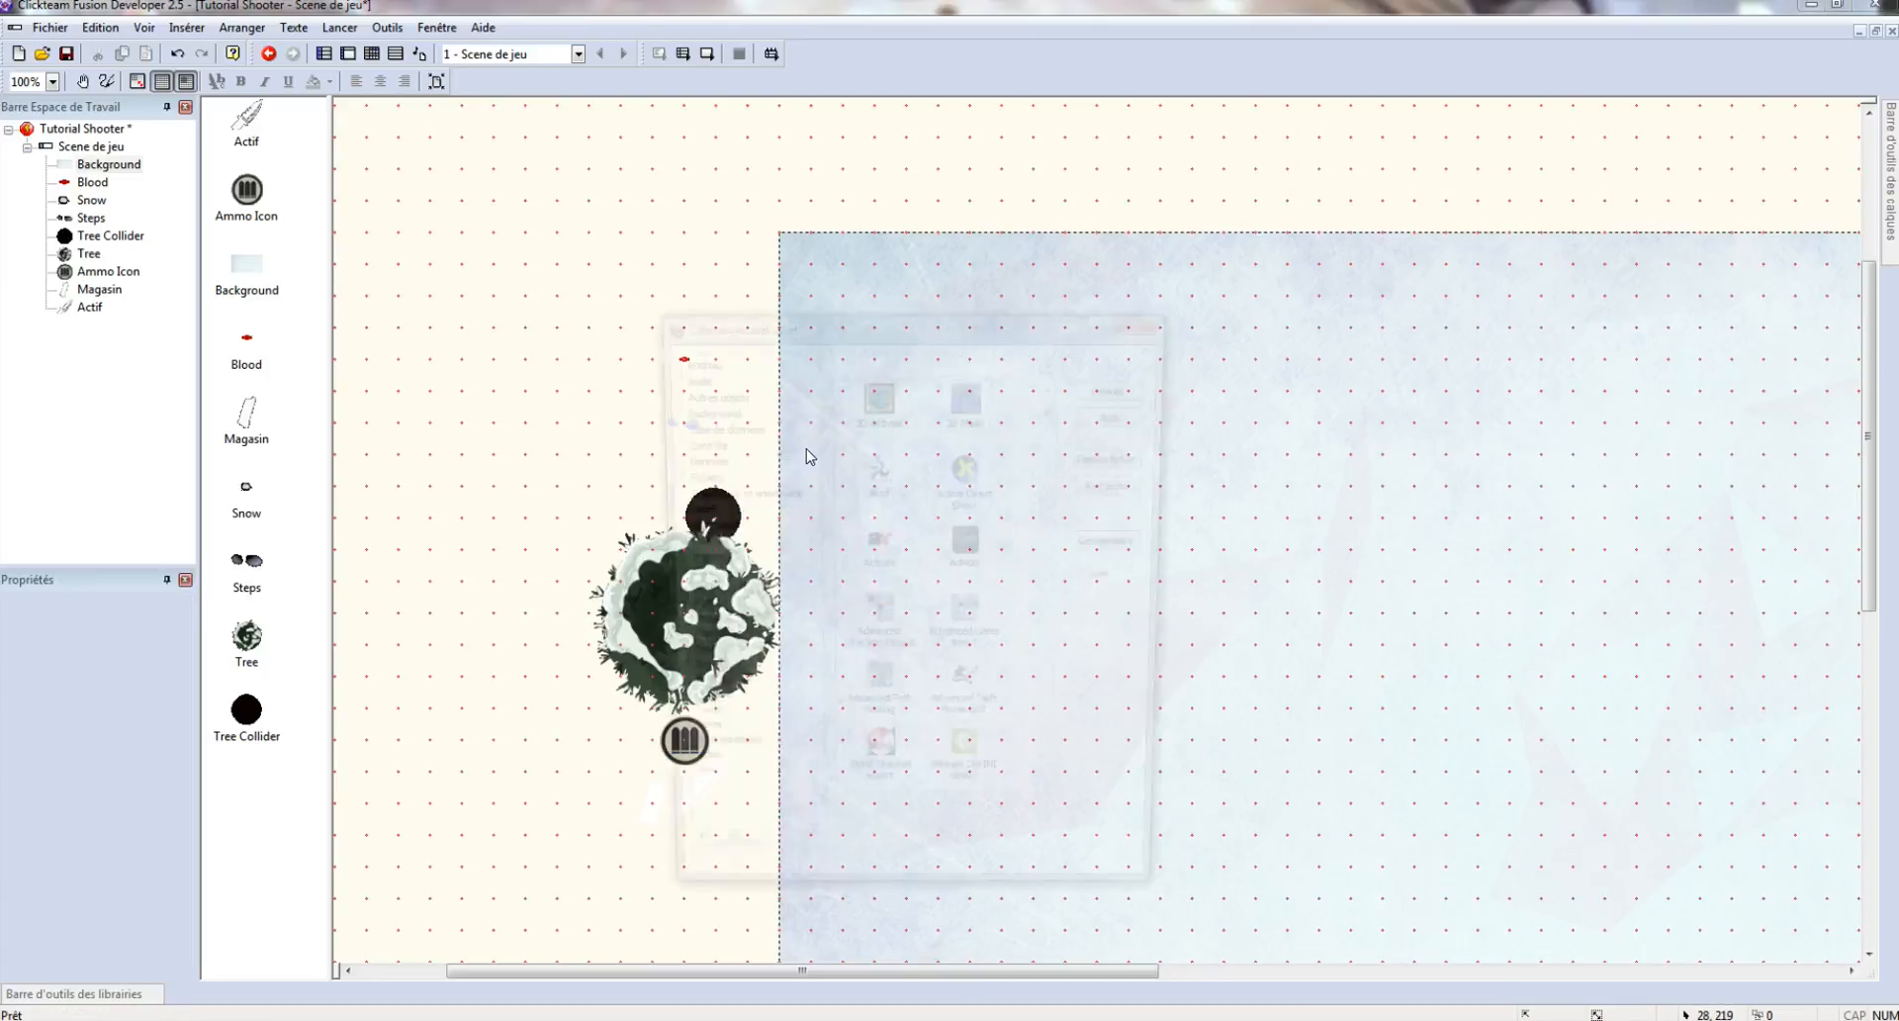
double_click(894, 479)
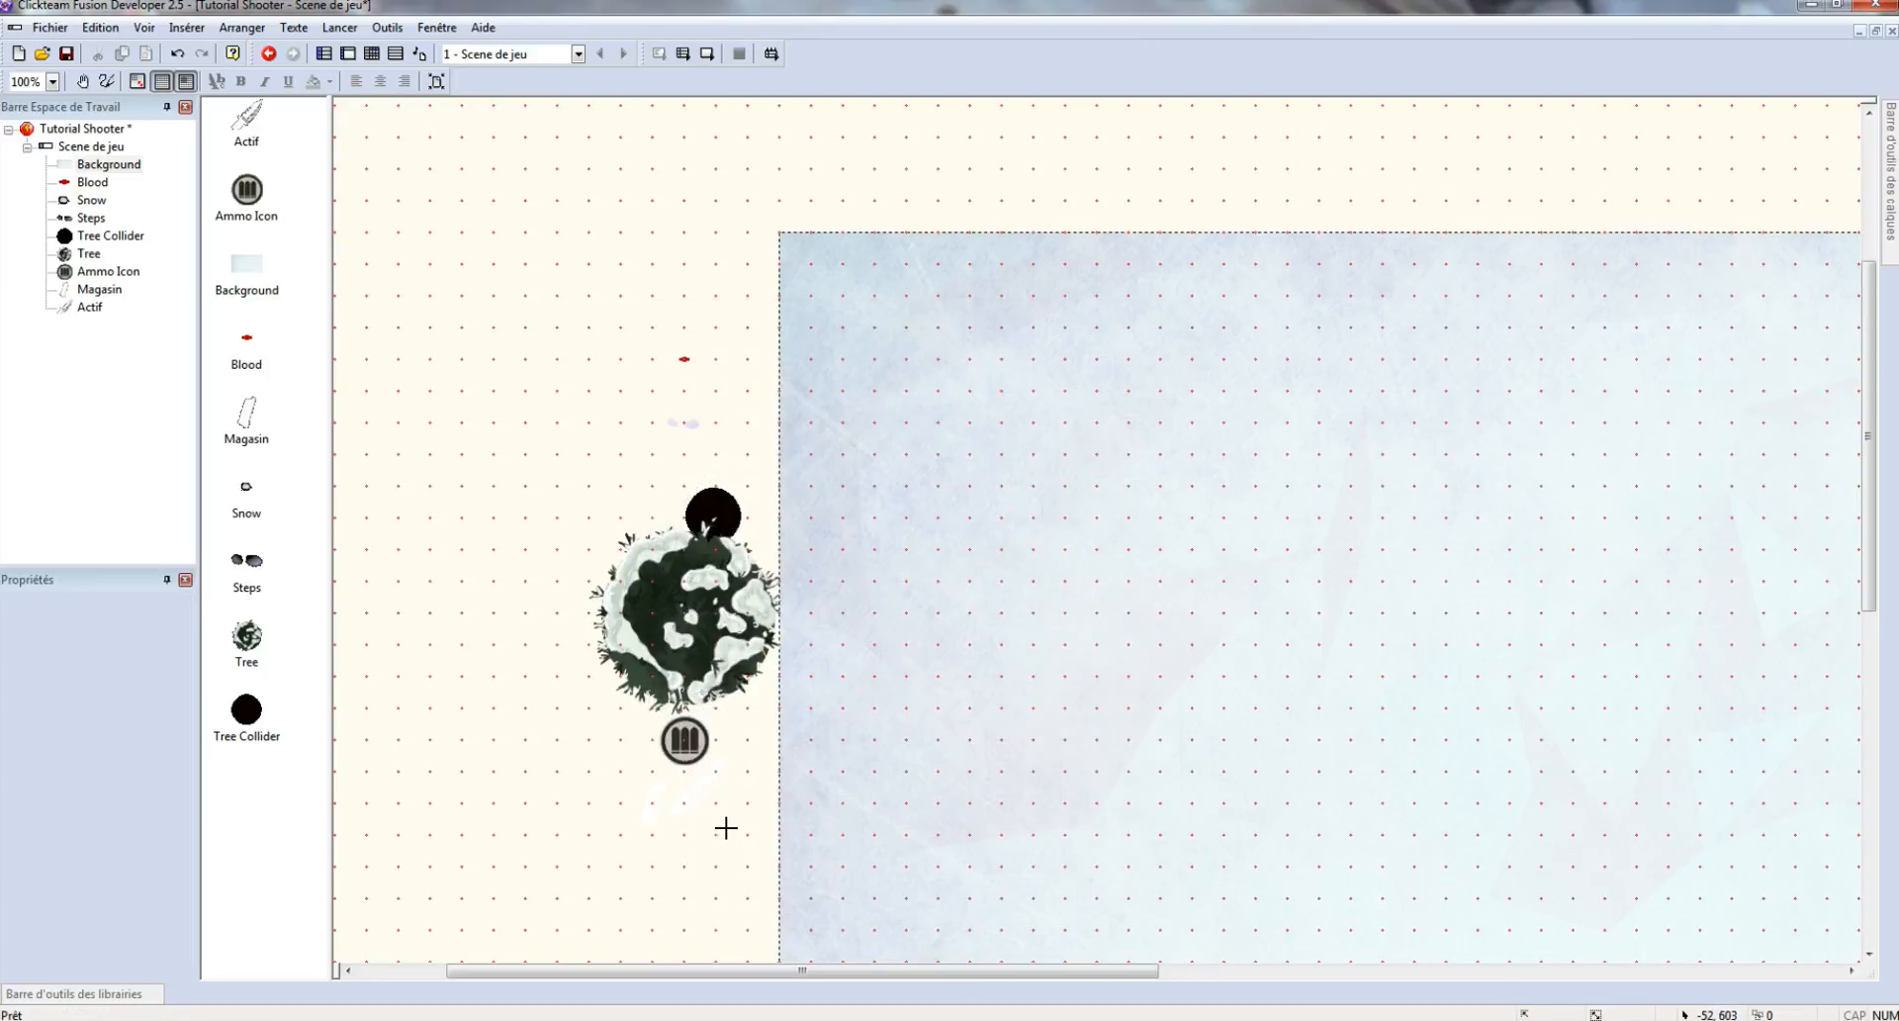
left_click(716, 804)
- Load the dark glow image into the new Active and move it lower in the scene
double_click(716, 803)
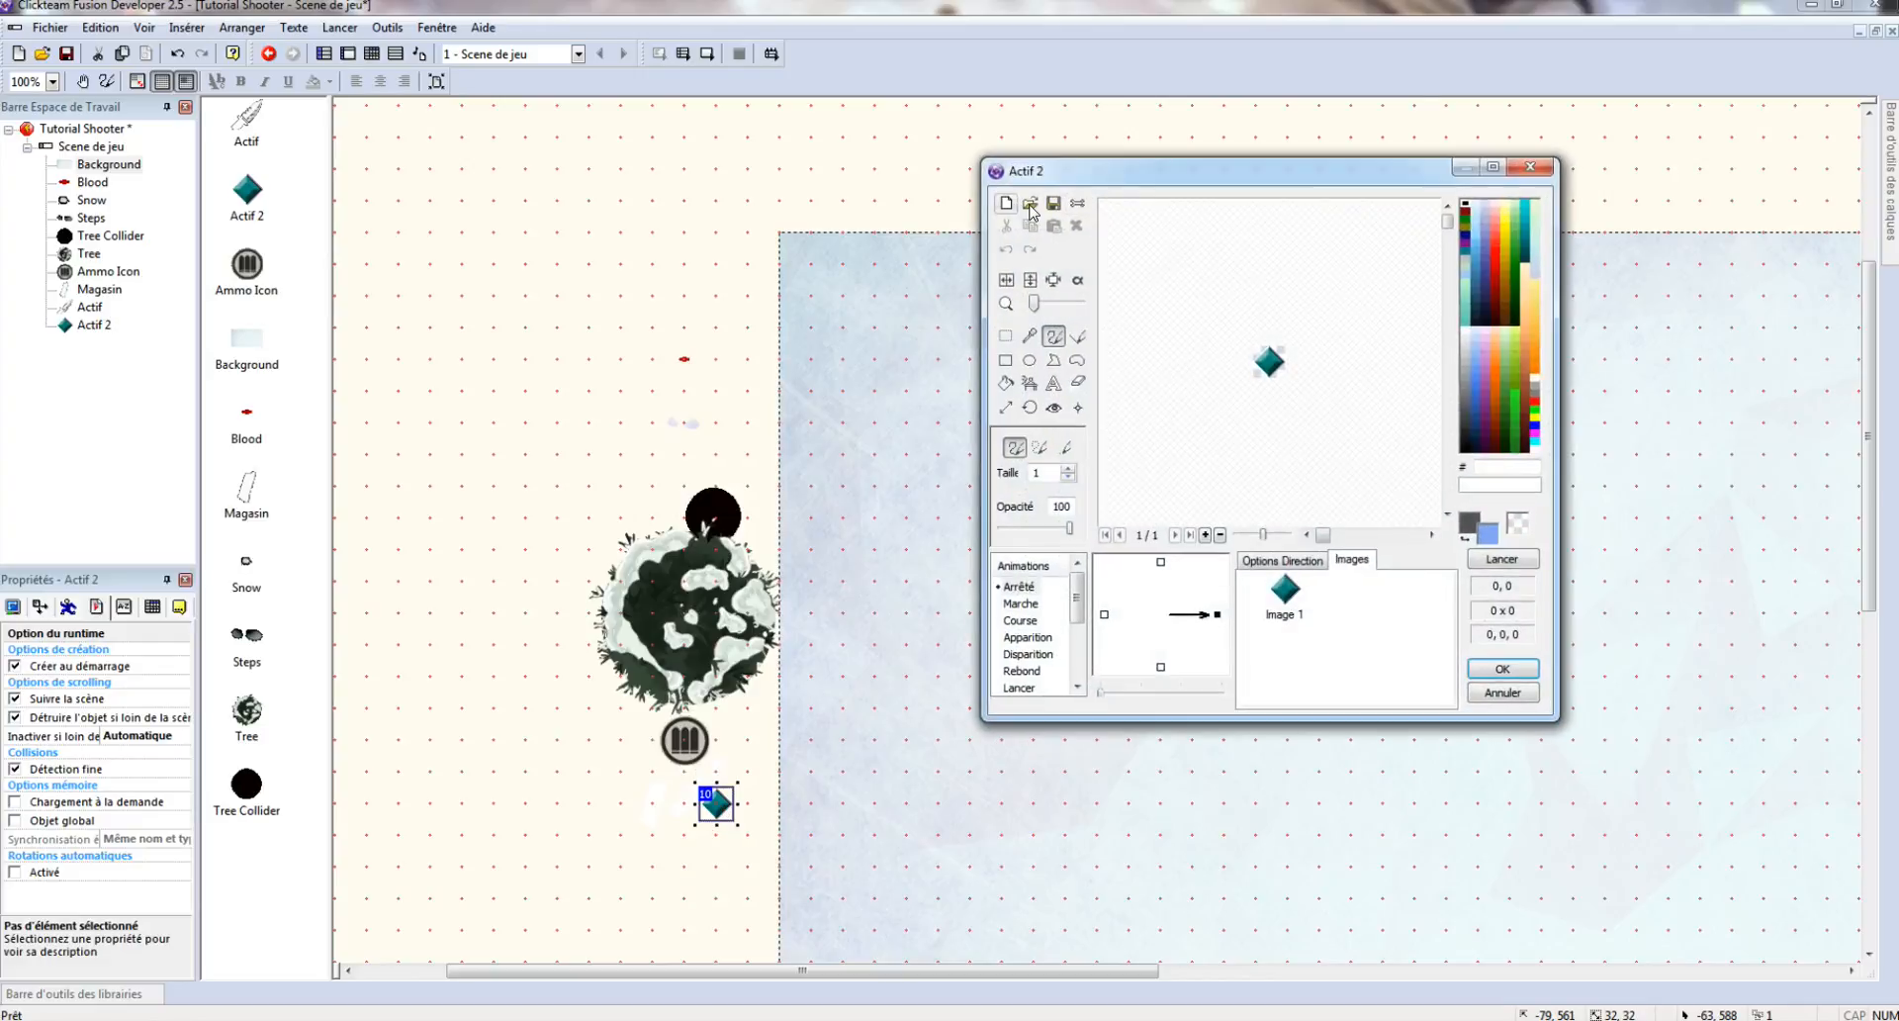
left_click(1030, 204)
left_click(1346, 333)
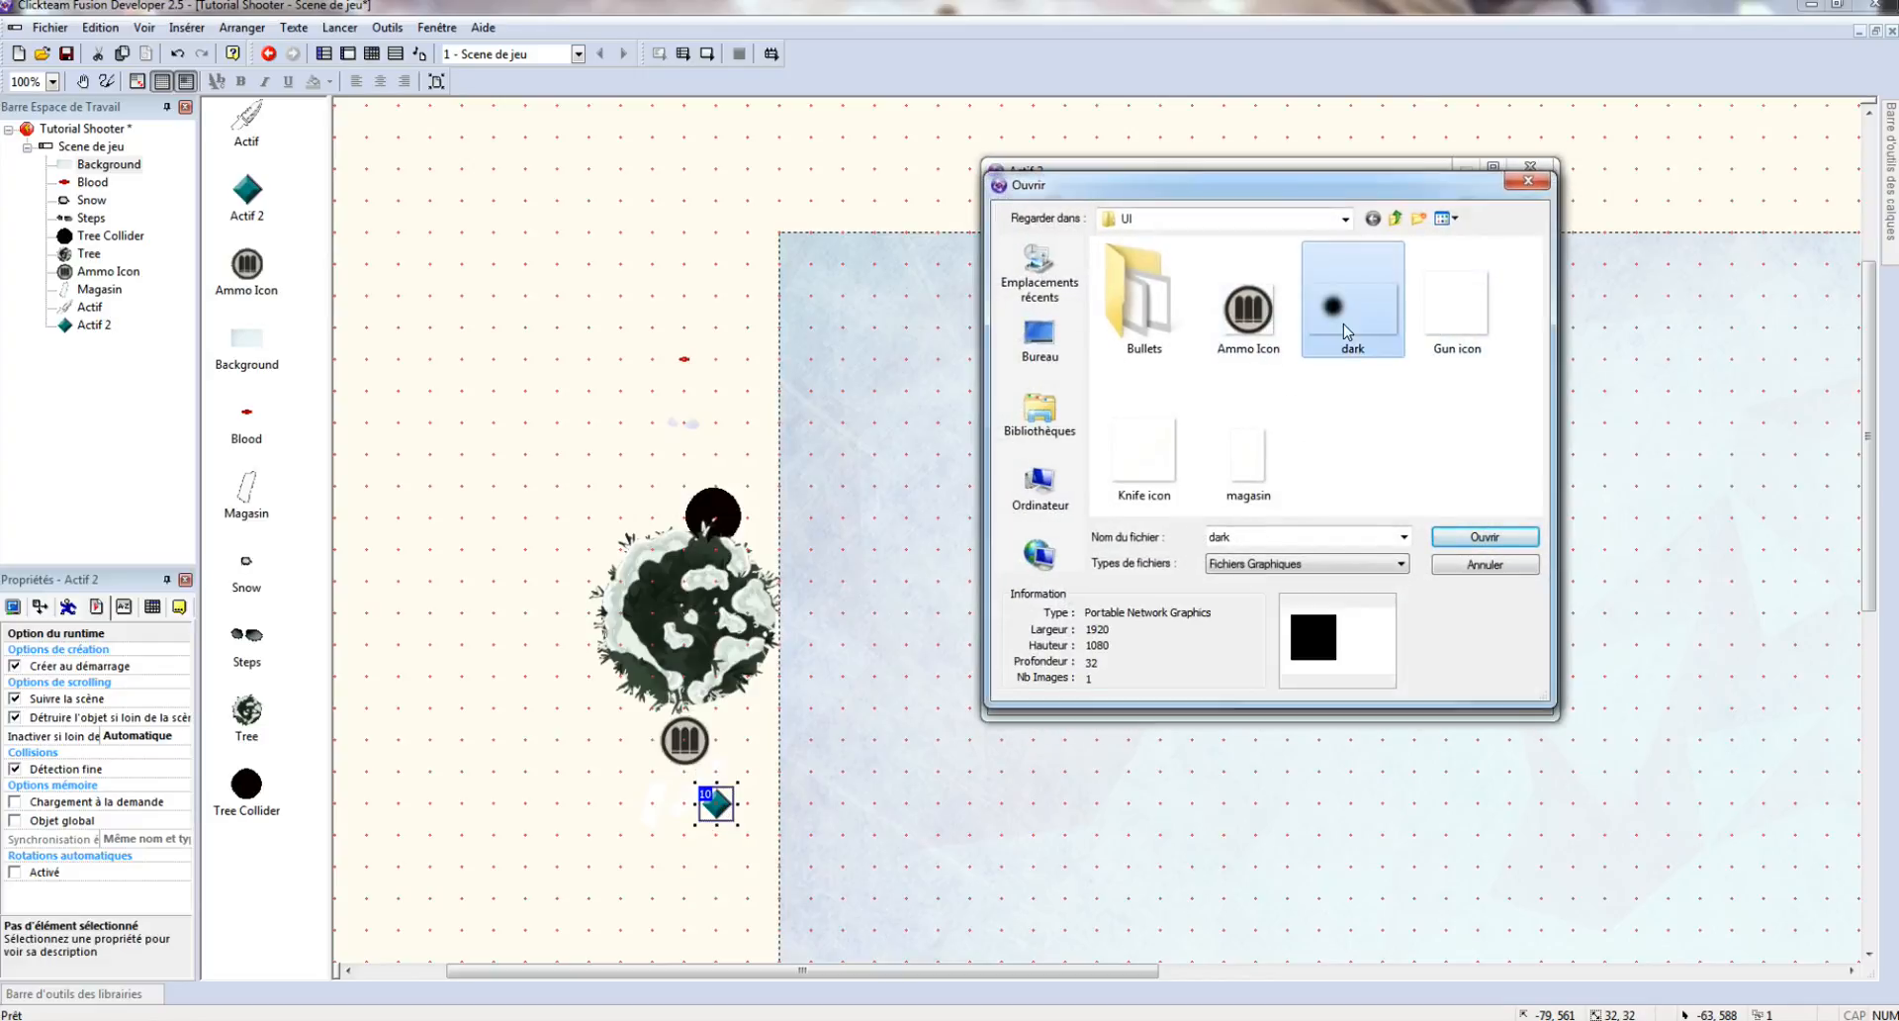
double_click(1344, 332)
key("Return")
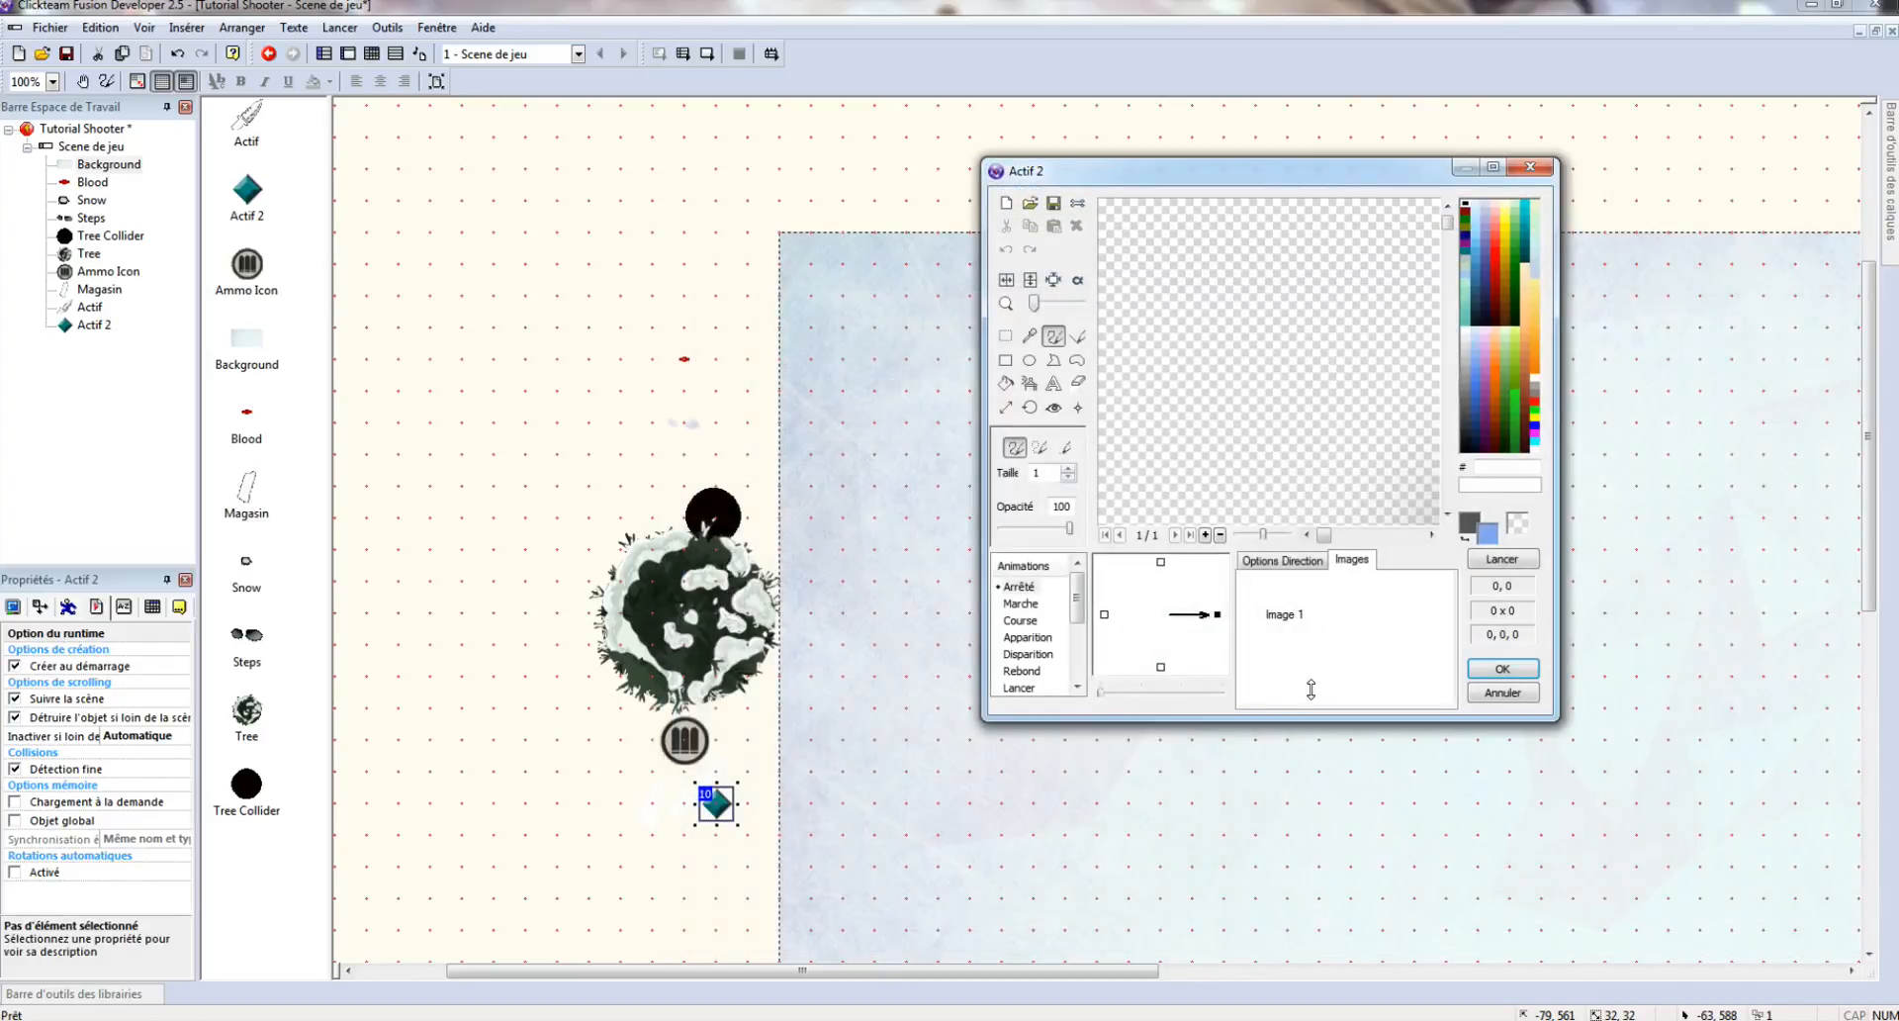
left_click(1502, 670)
scroll(725, 513, "down", 5)
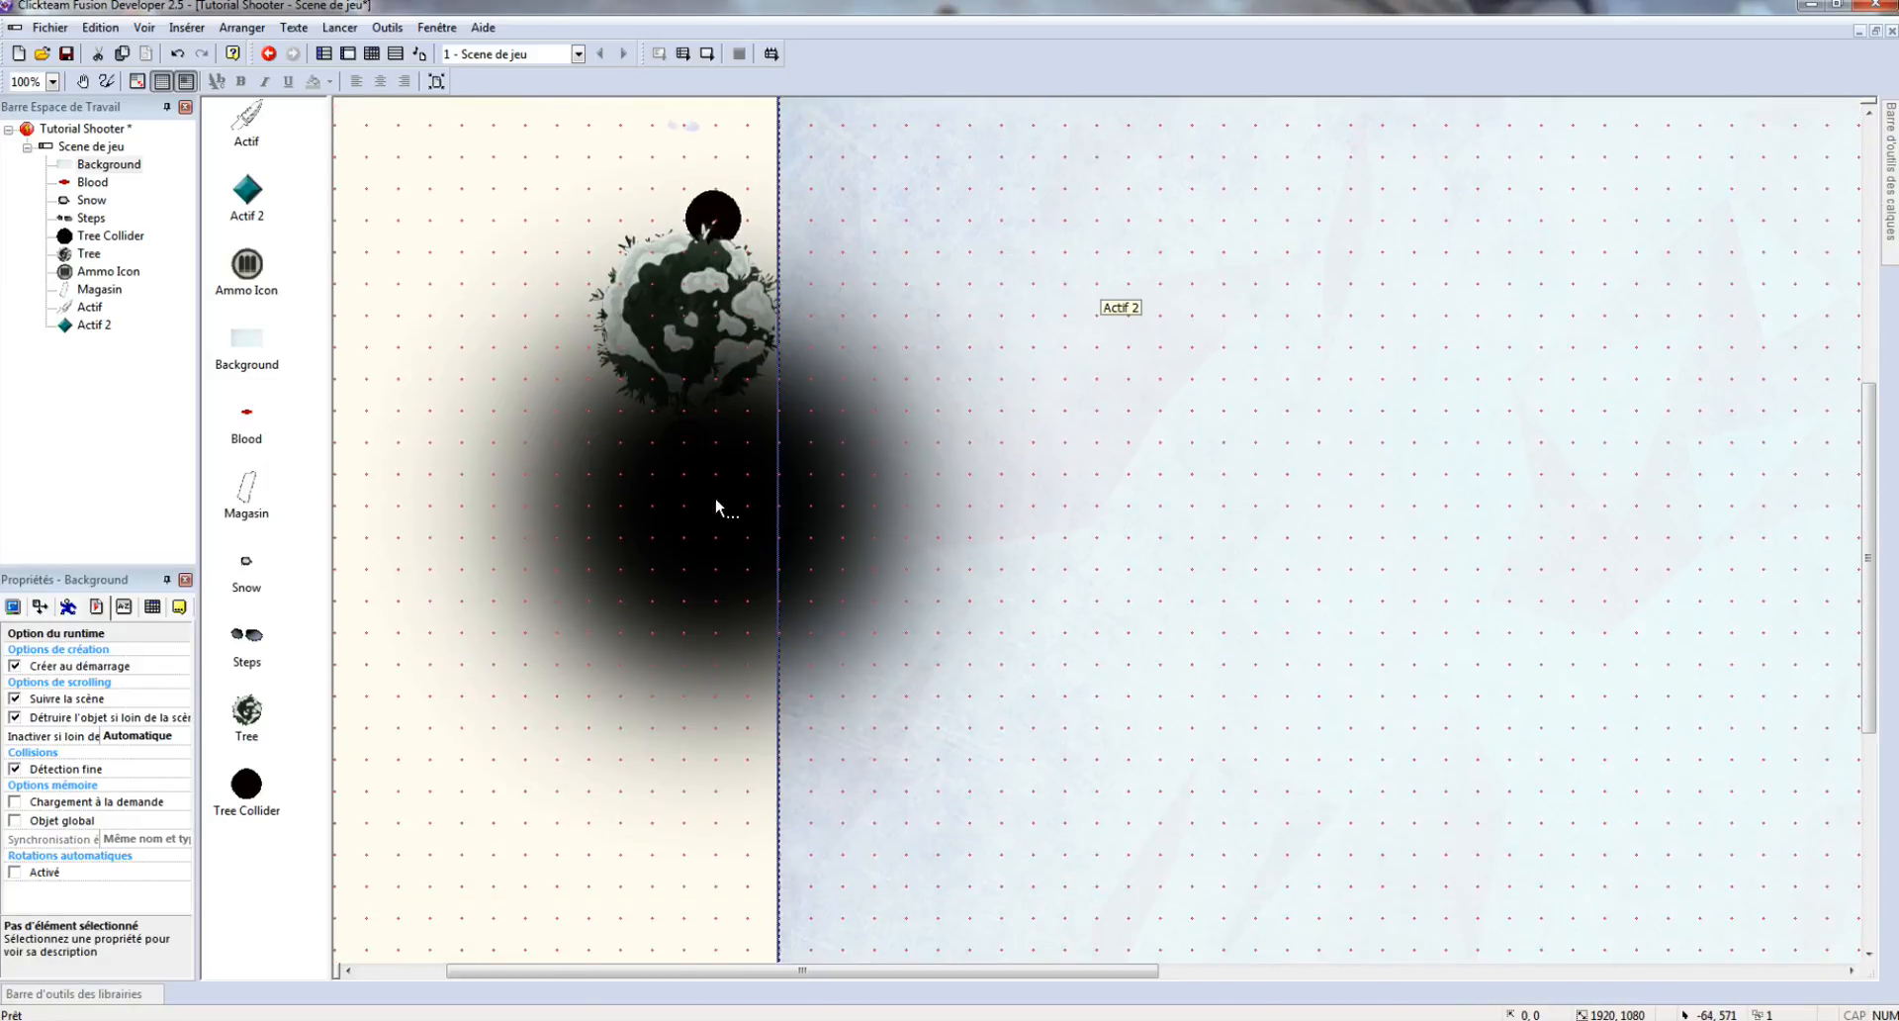
left_click_drag(681, 722, 662, 777)
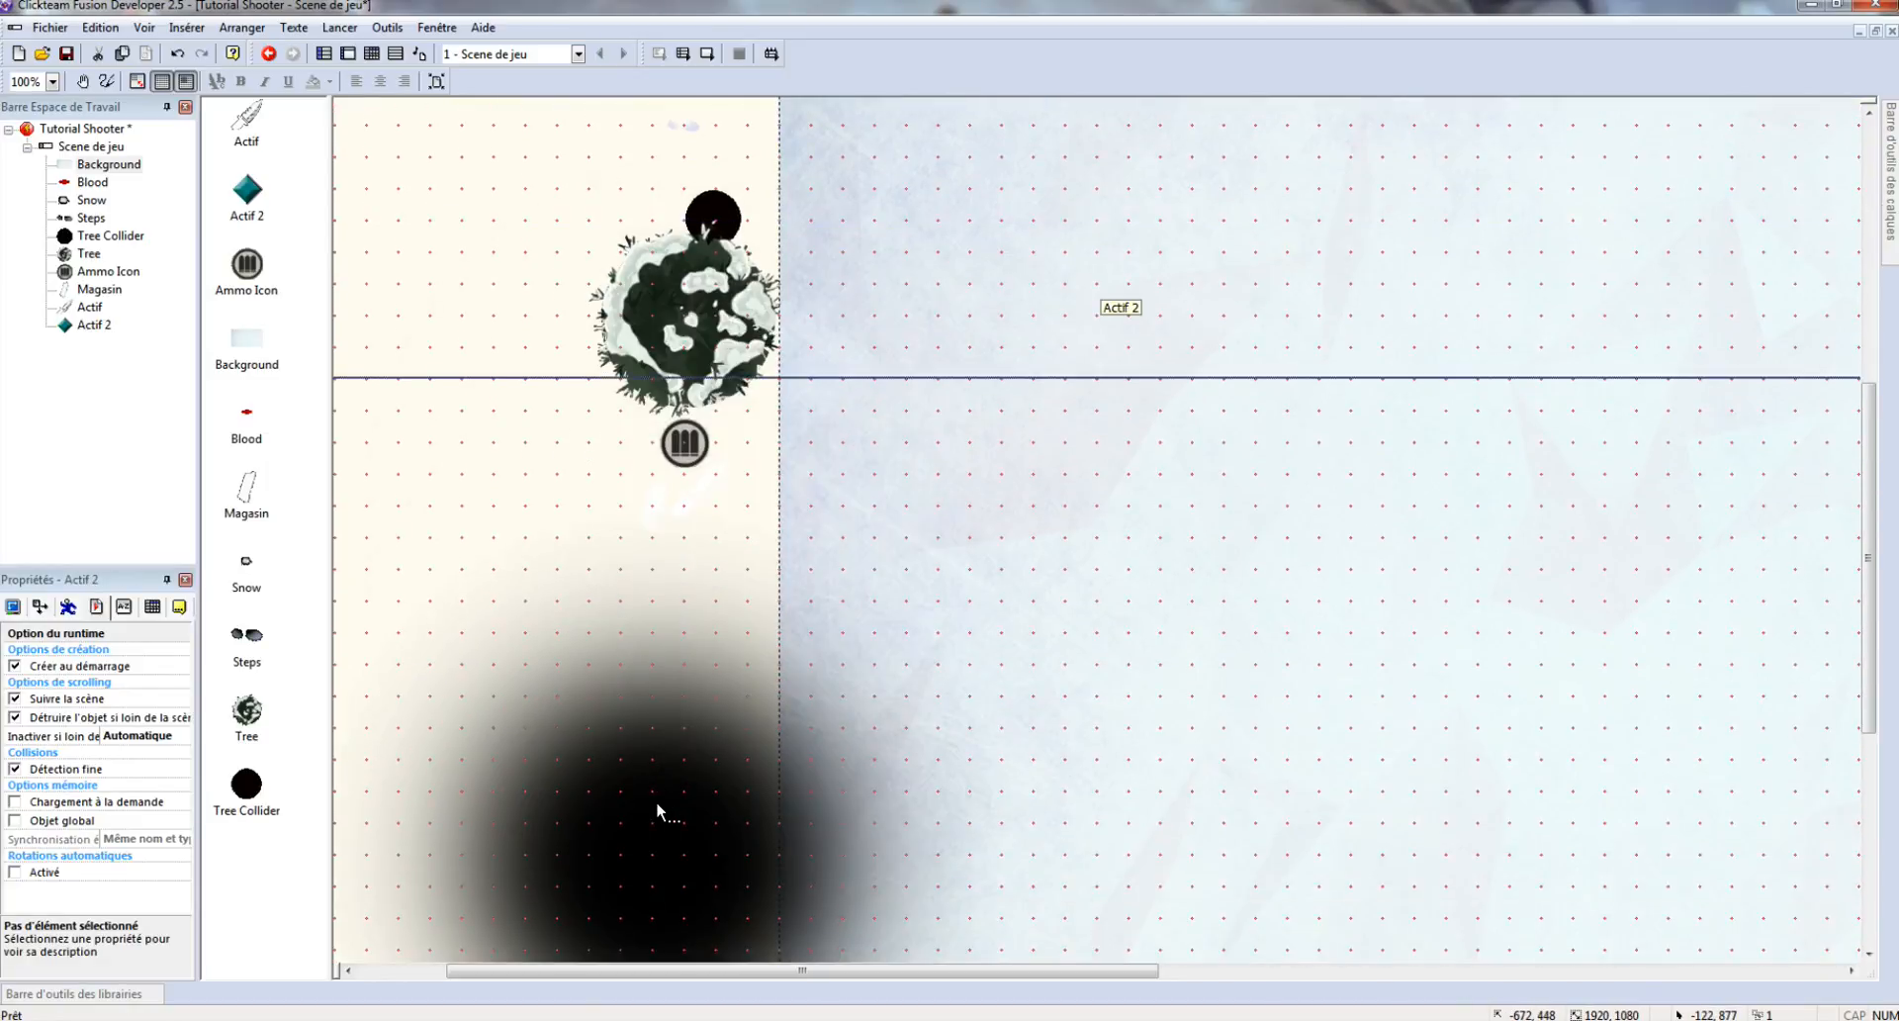
- Rename the dark glow object to Dark
right_click(656, 803)
left_click(752, 454)
type("Dark")
key("Return")
- Rename the blank weapon object below the Ammo Icon to Icon Weapon
left_click(702, 483)
right_click(703, 483)
left_click(813, 566)
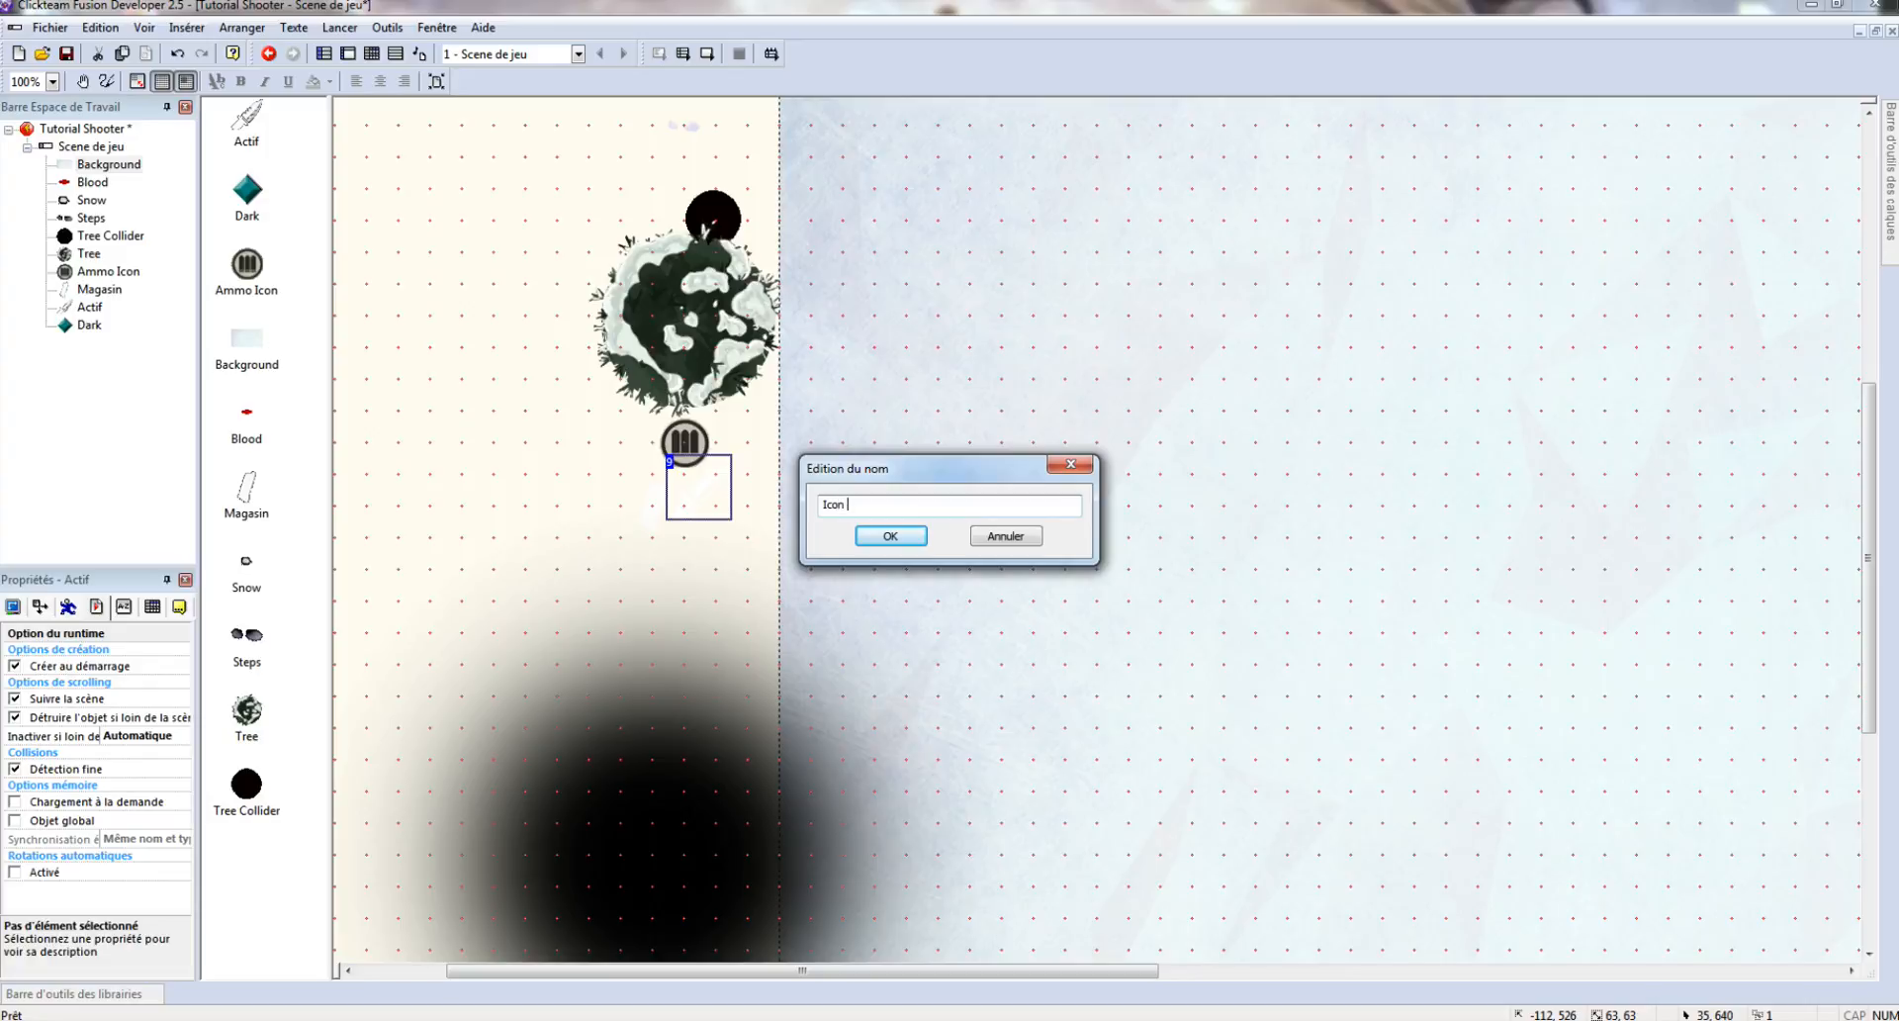
type("Icon Weapon")
key("Return")
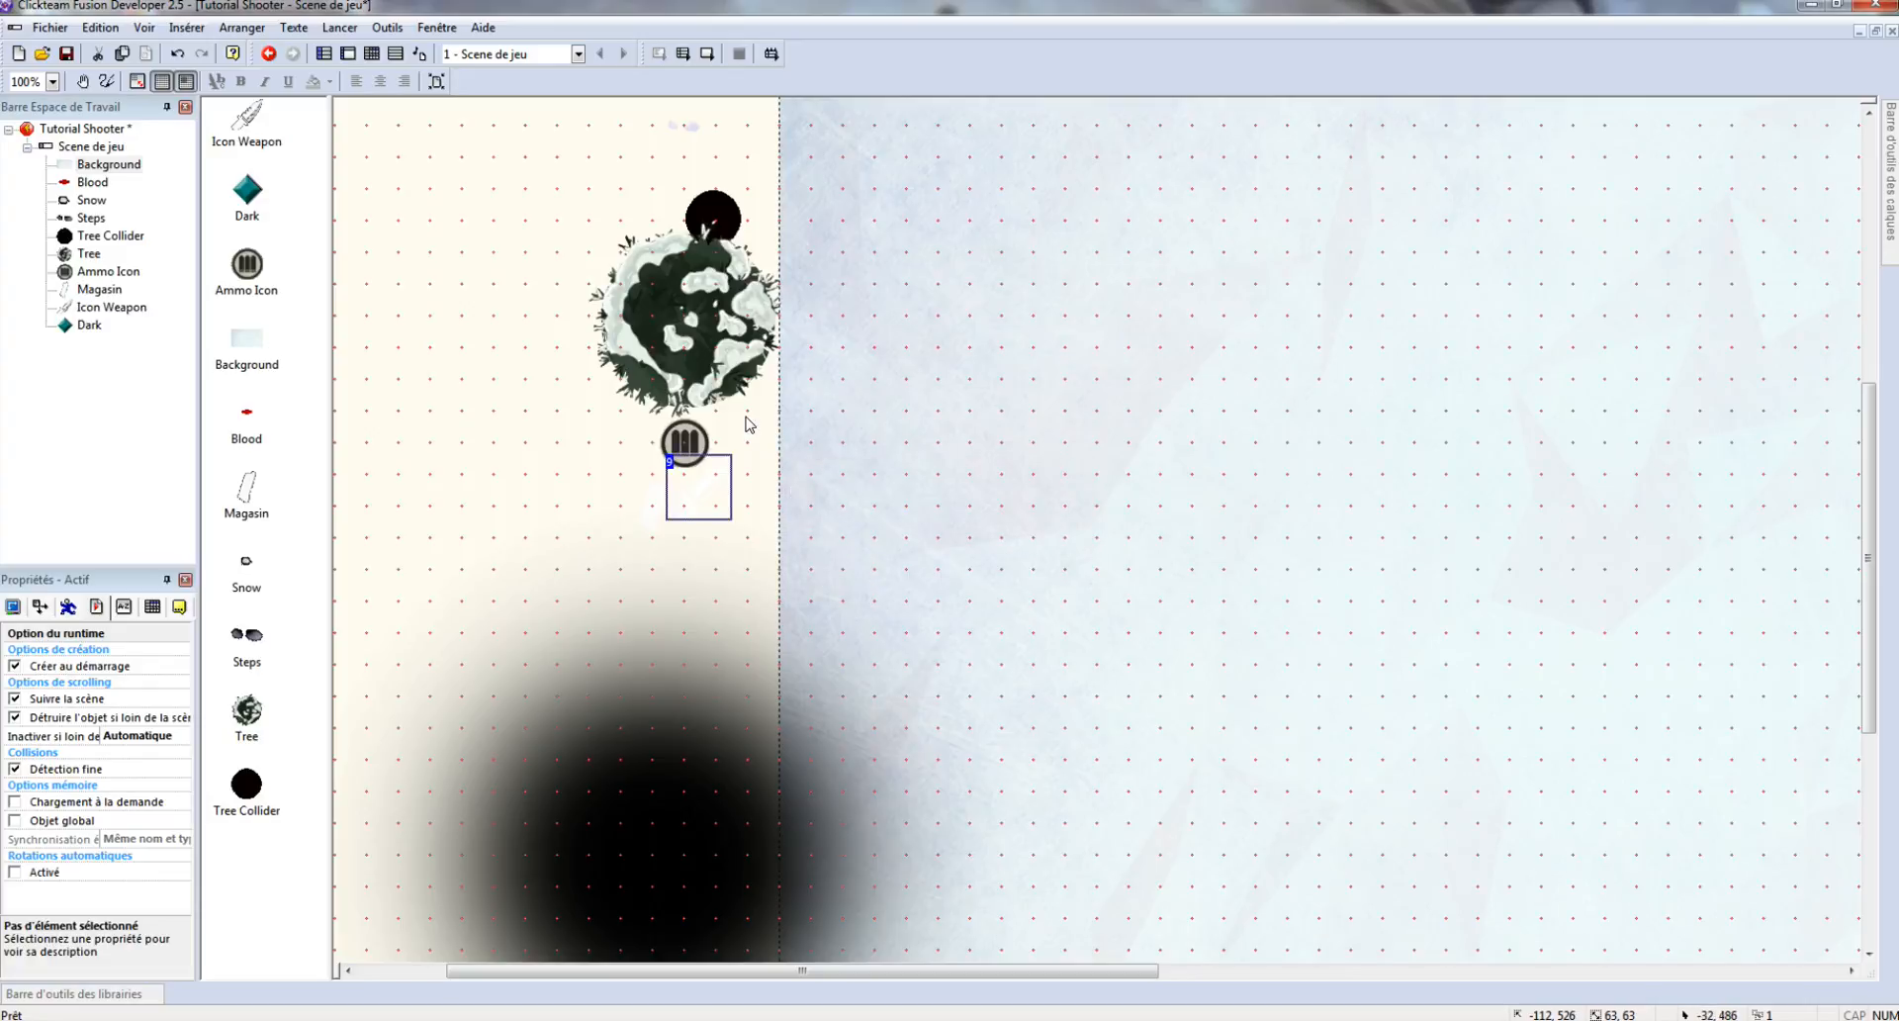
- Add a Compteur counter right of the tree by searching 'compt', then cancel its editor
right_click(756, 420)
left_click(821, 449)
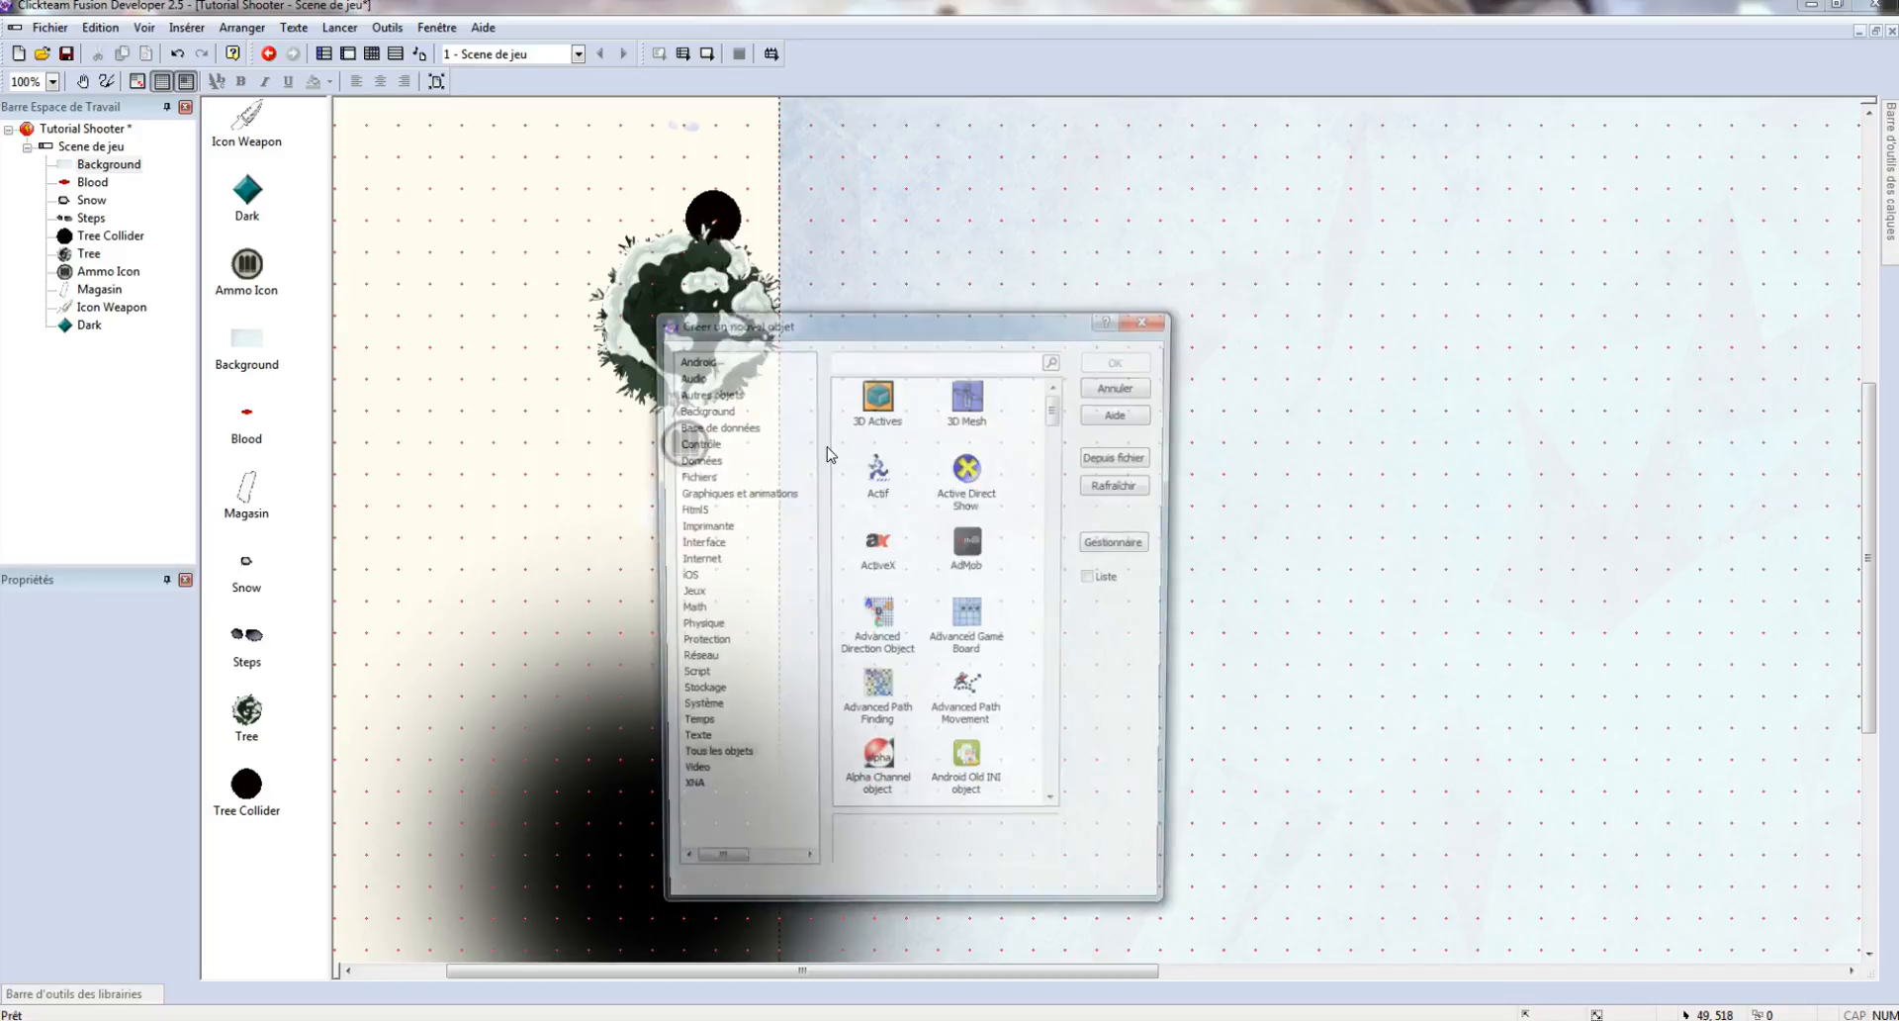
type("comp")
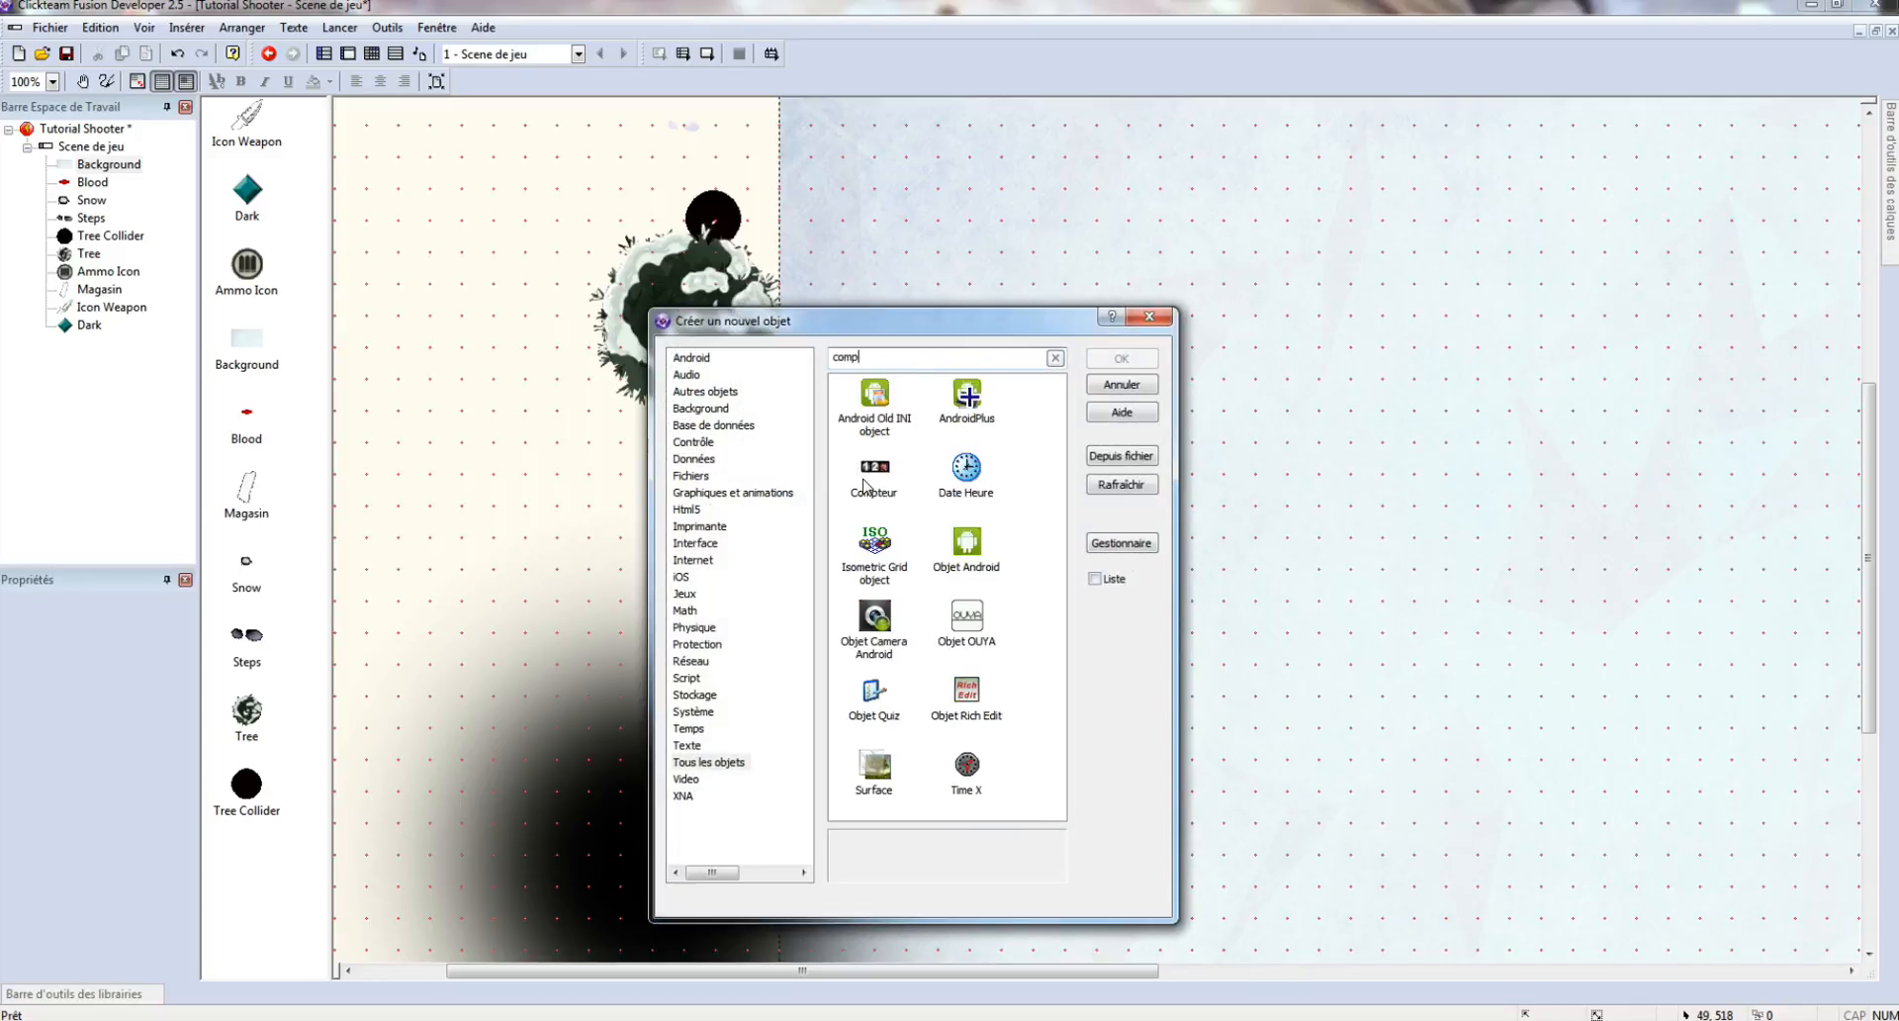
type("t")
double_click(874, 395)
left_click(874, 394)
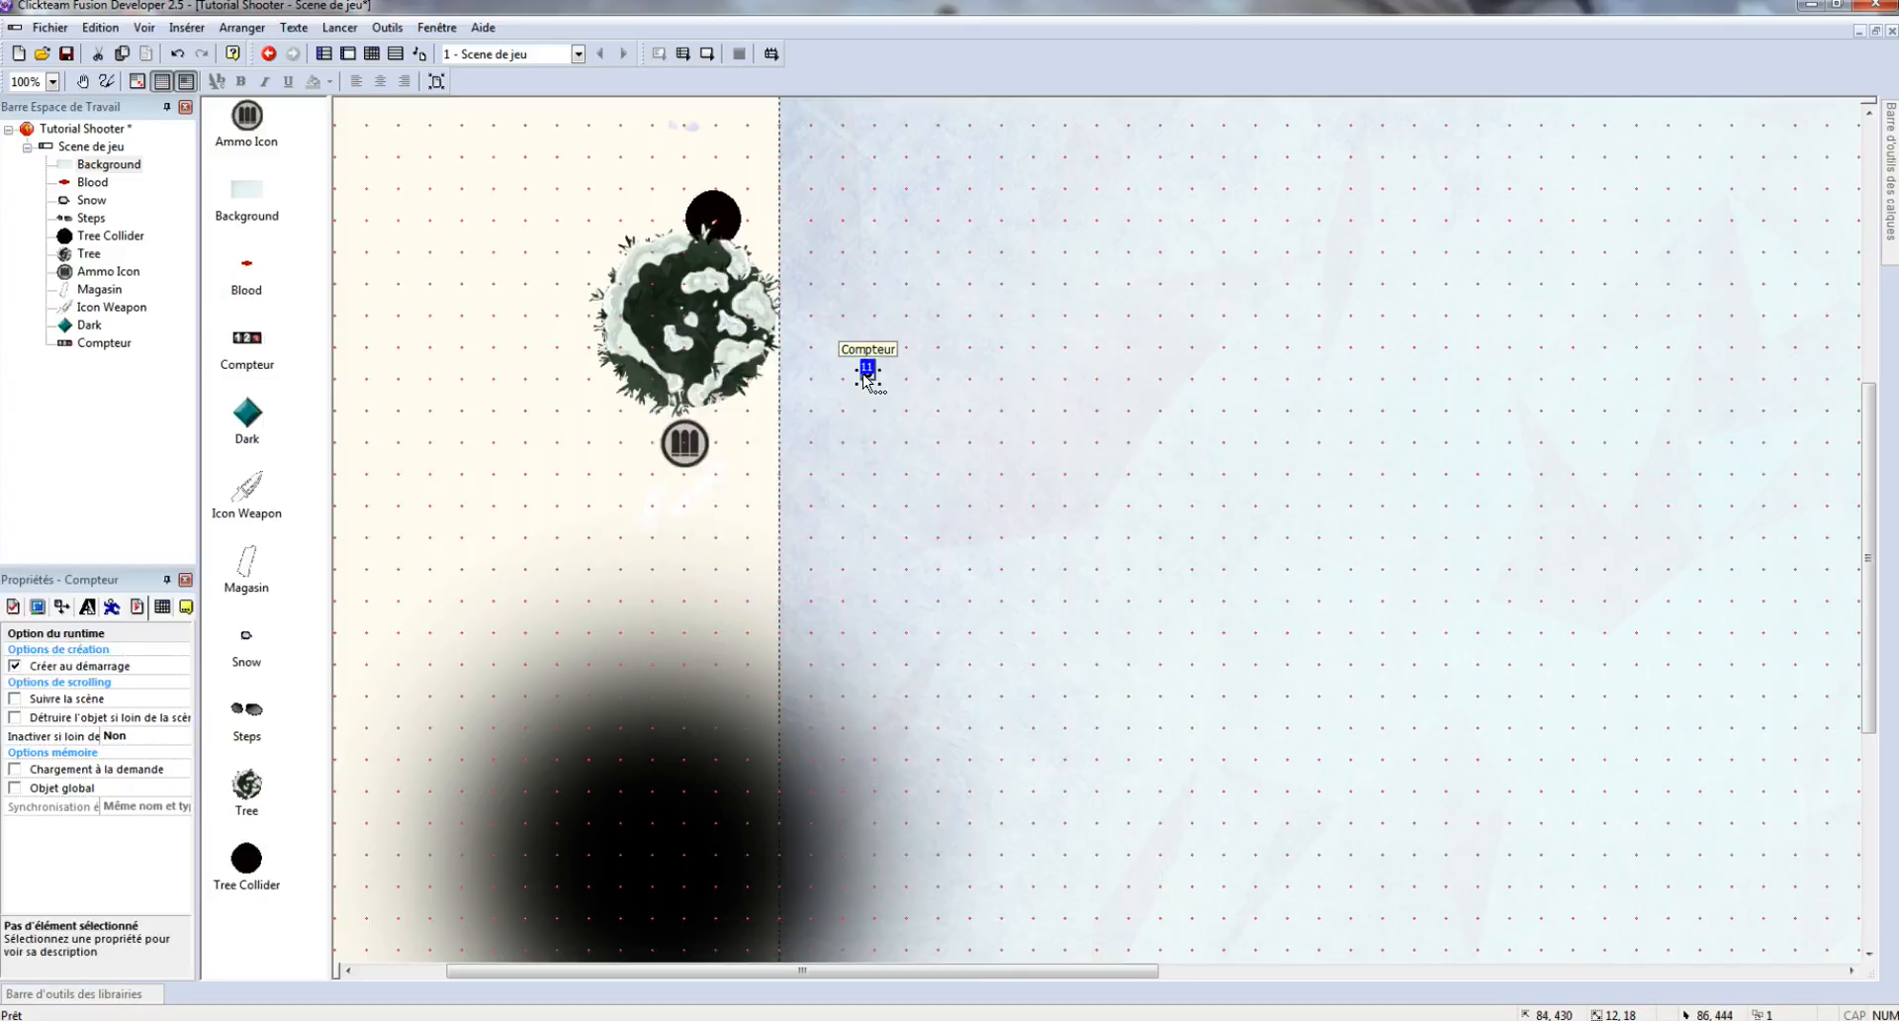
double_click(865, 376)
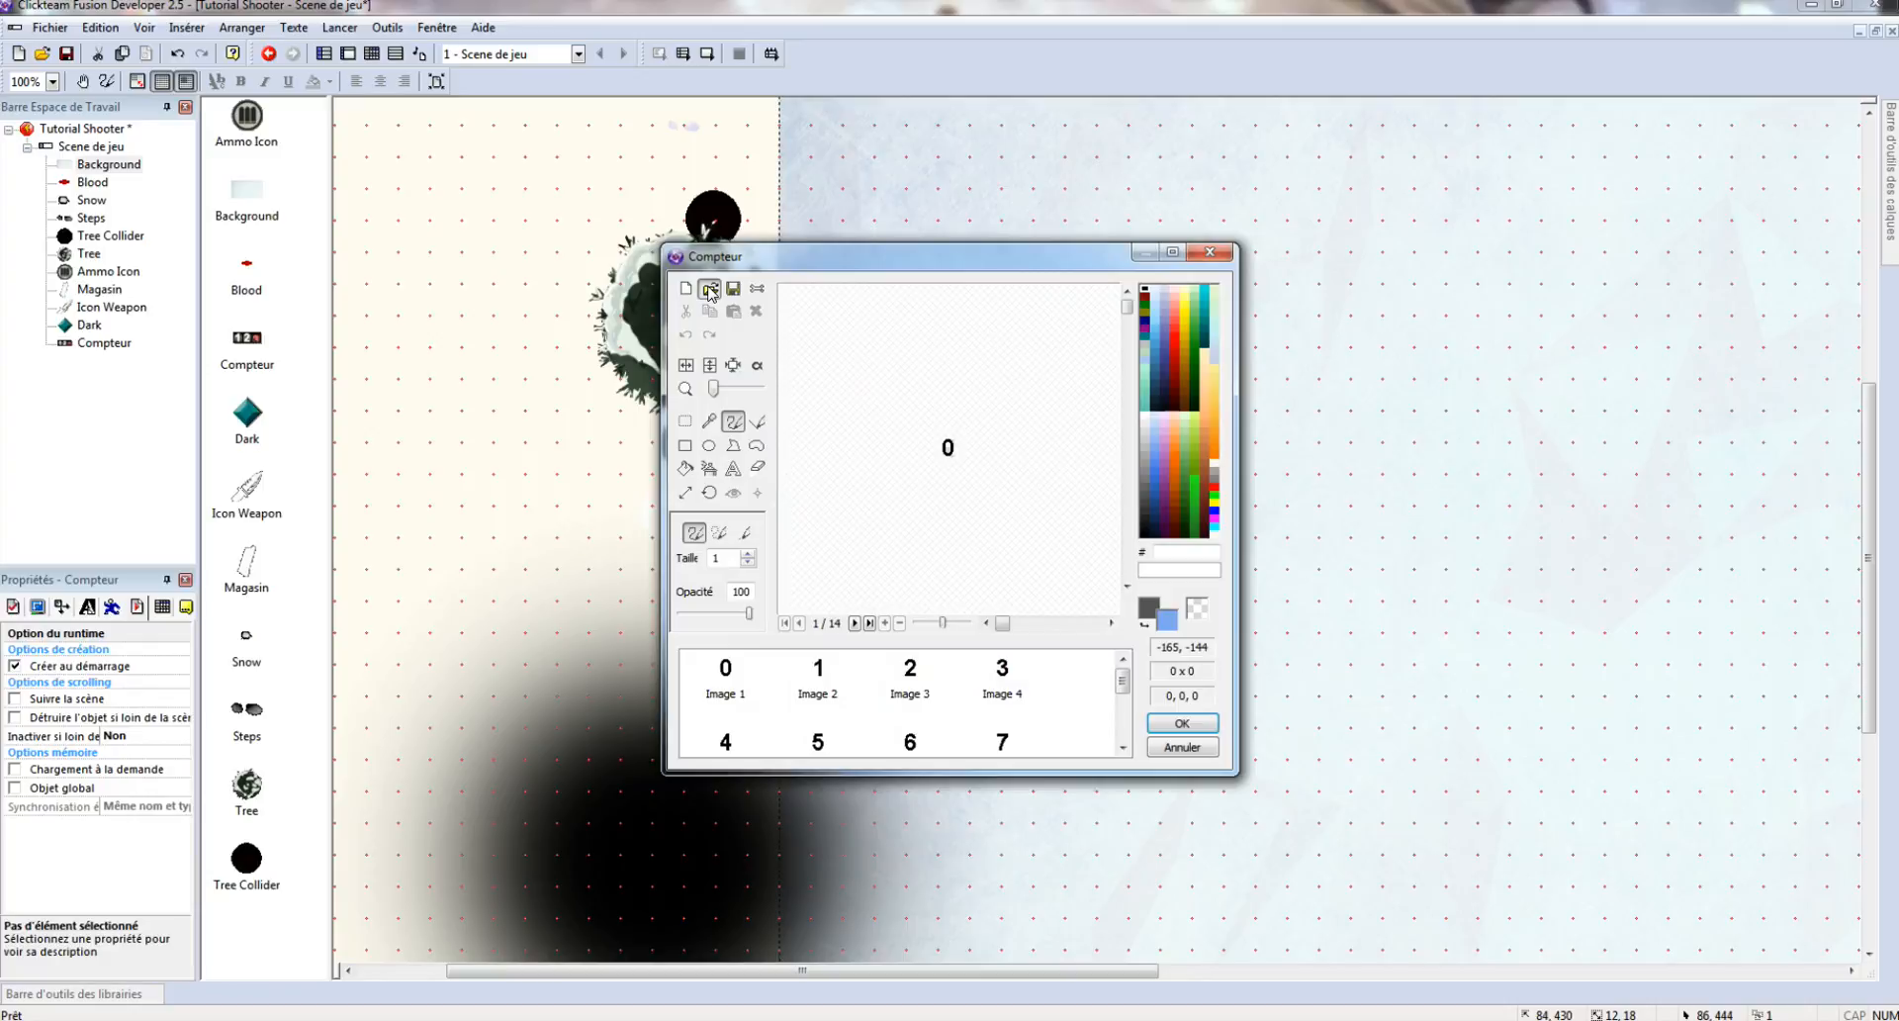
left_click(1200, 750)
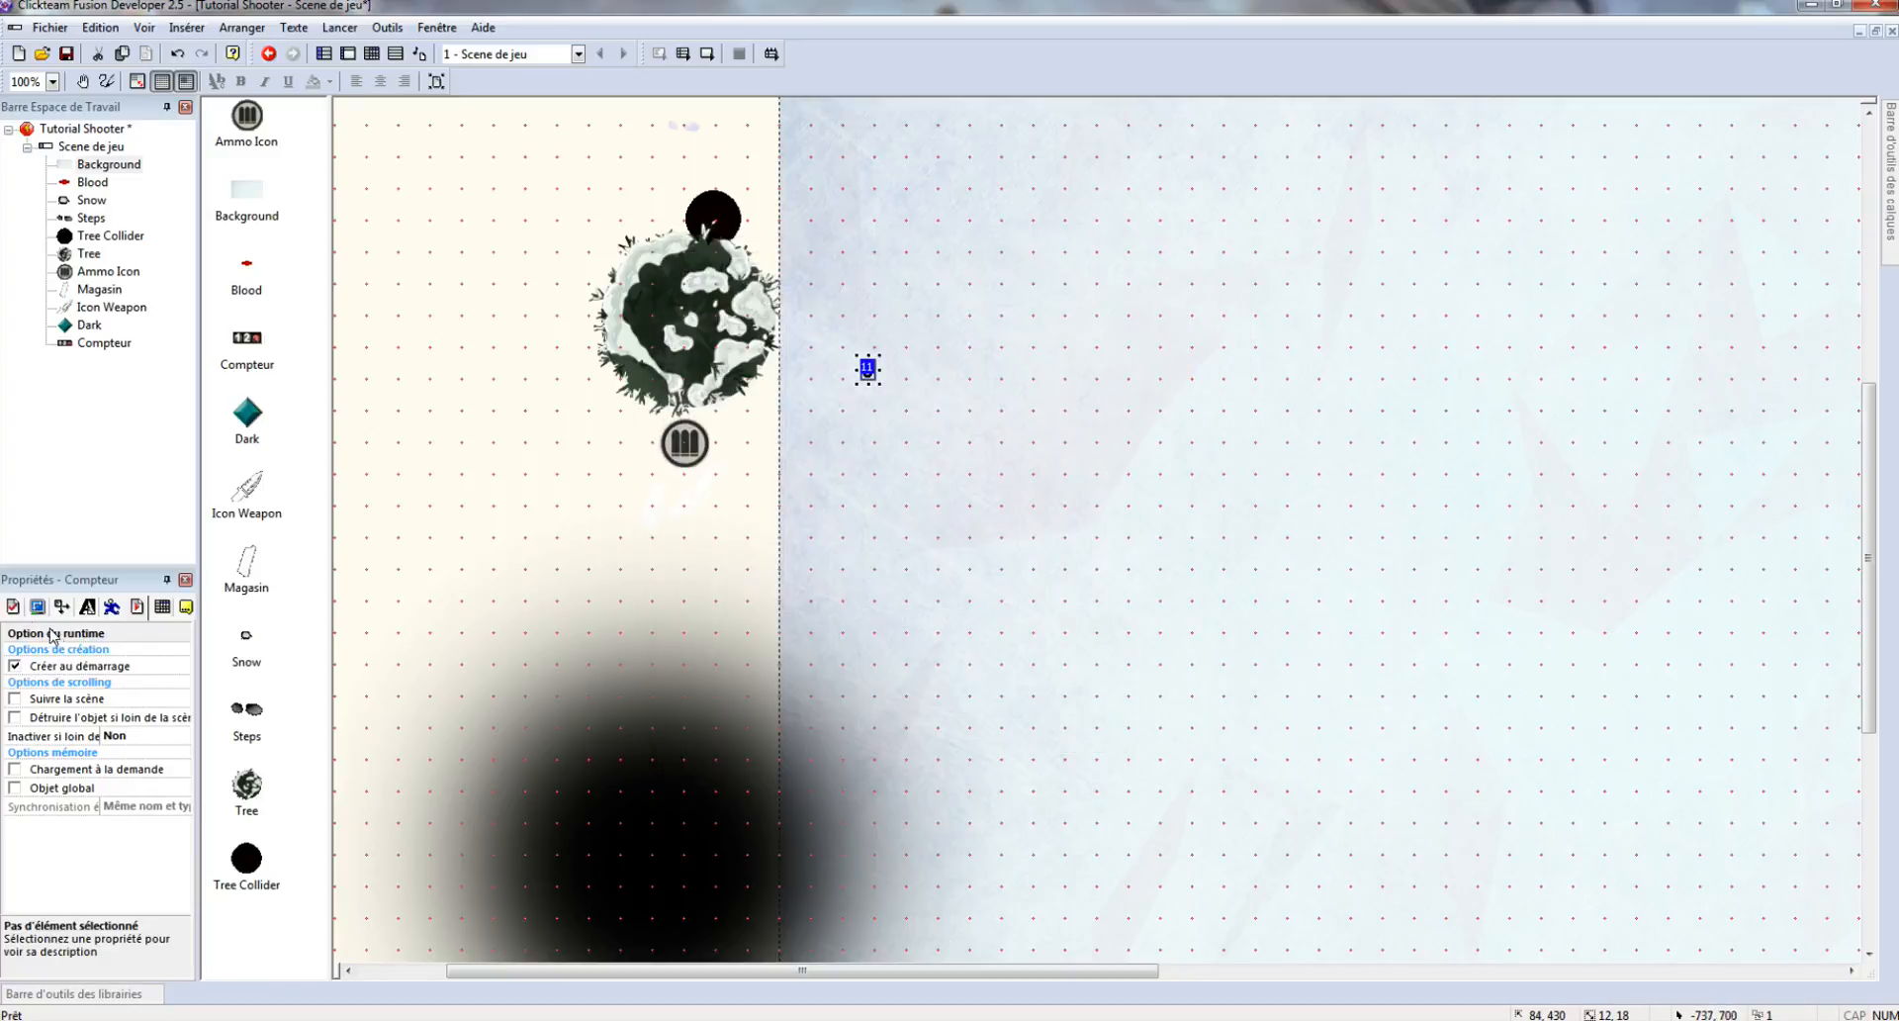
- Set the Compteur to Animation type with minimum 0 and maximum 6, then open its image picker
left_click(13, 607)
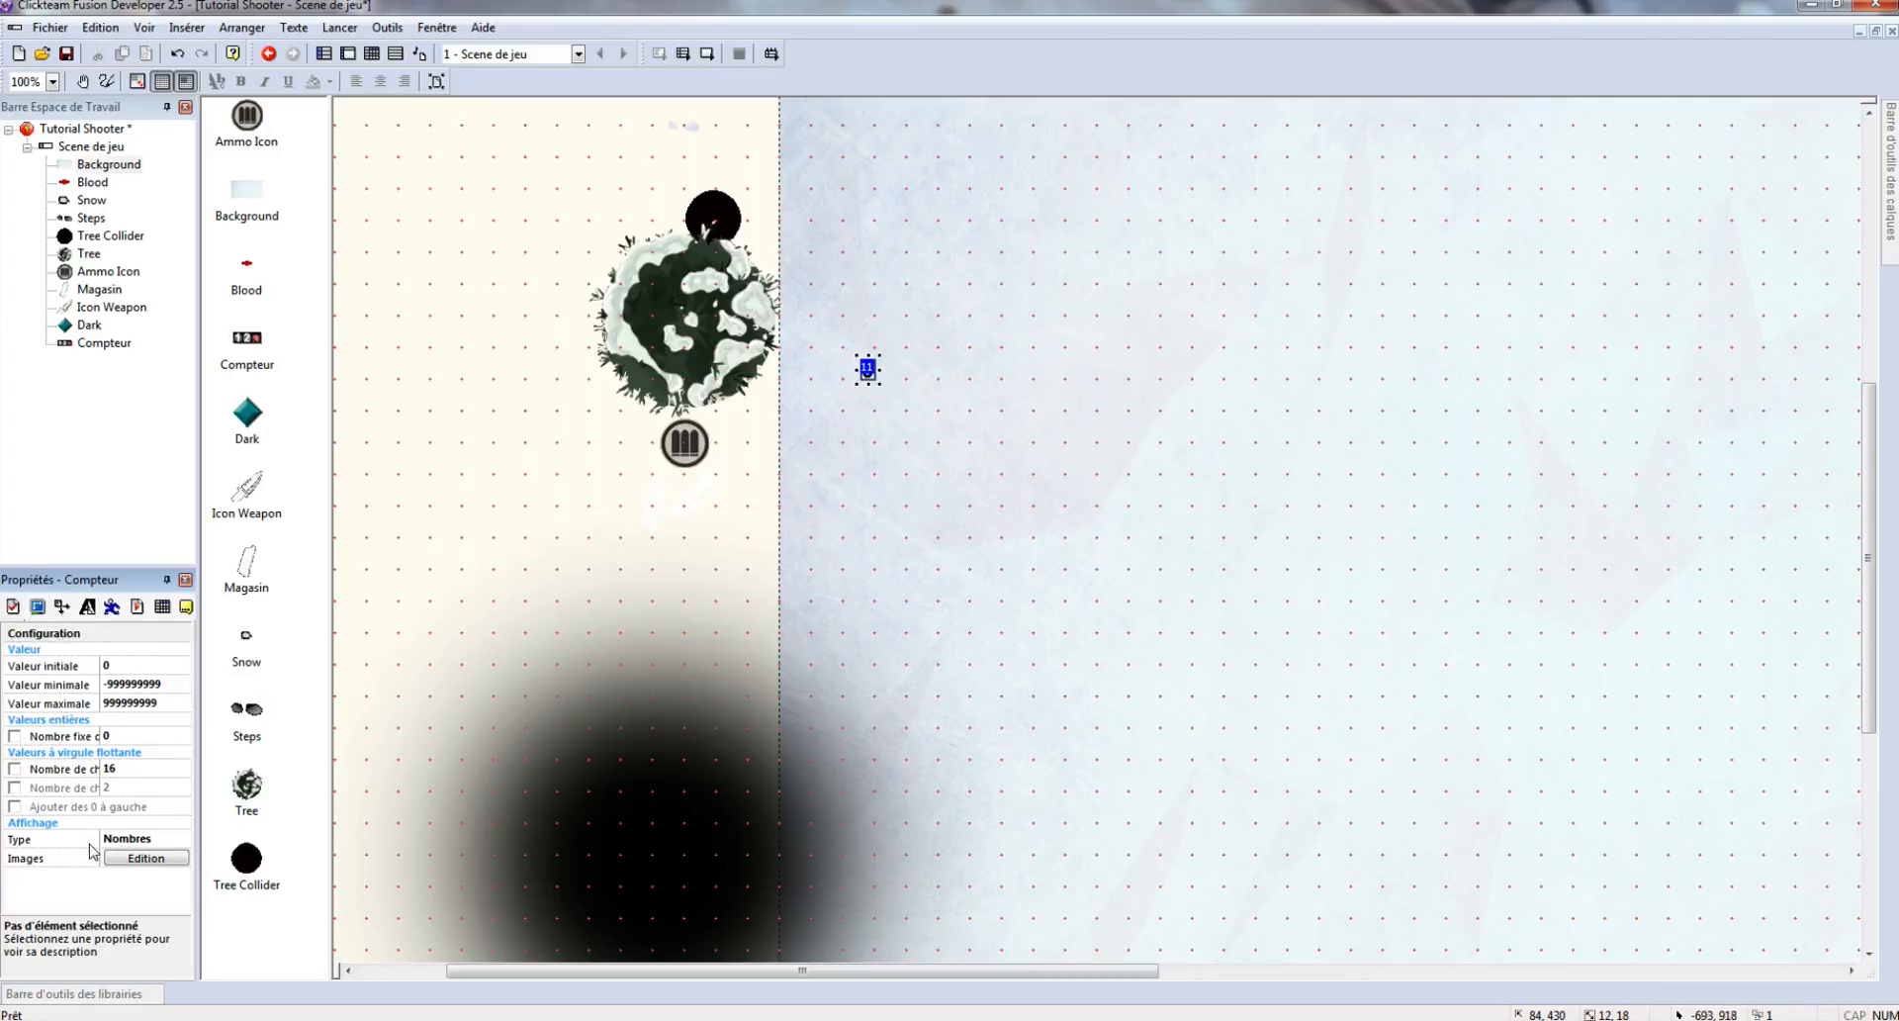
left_click(154, 843)
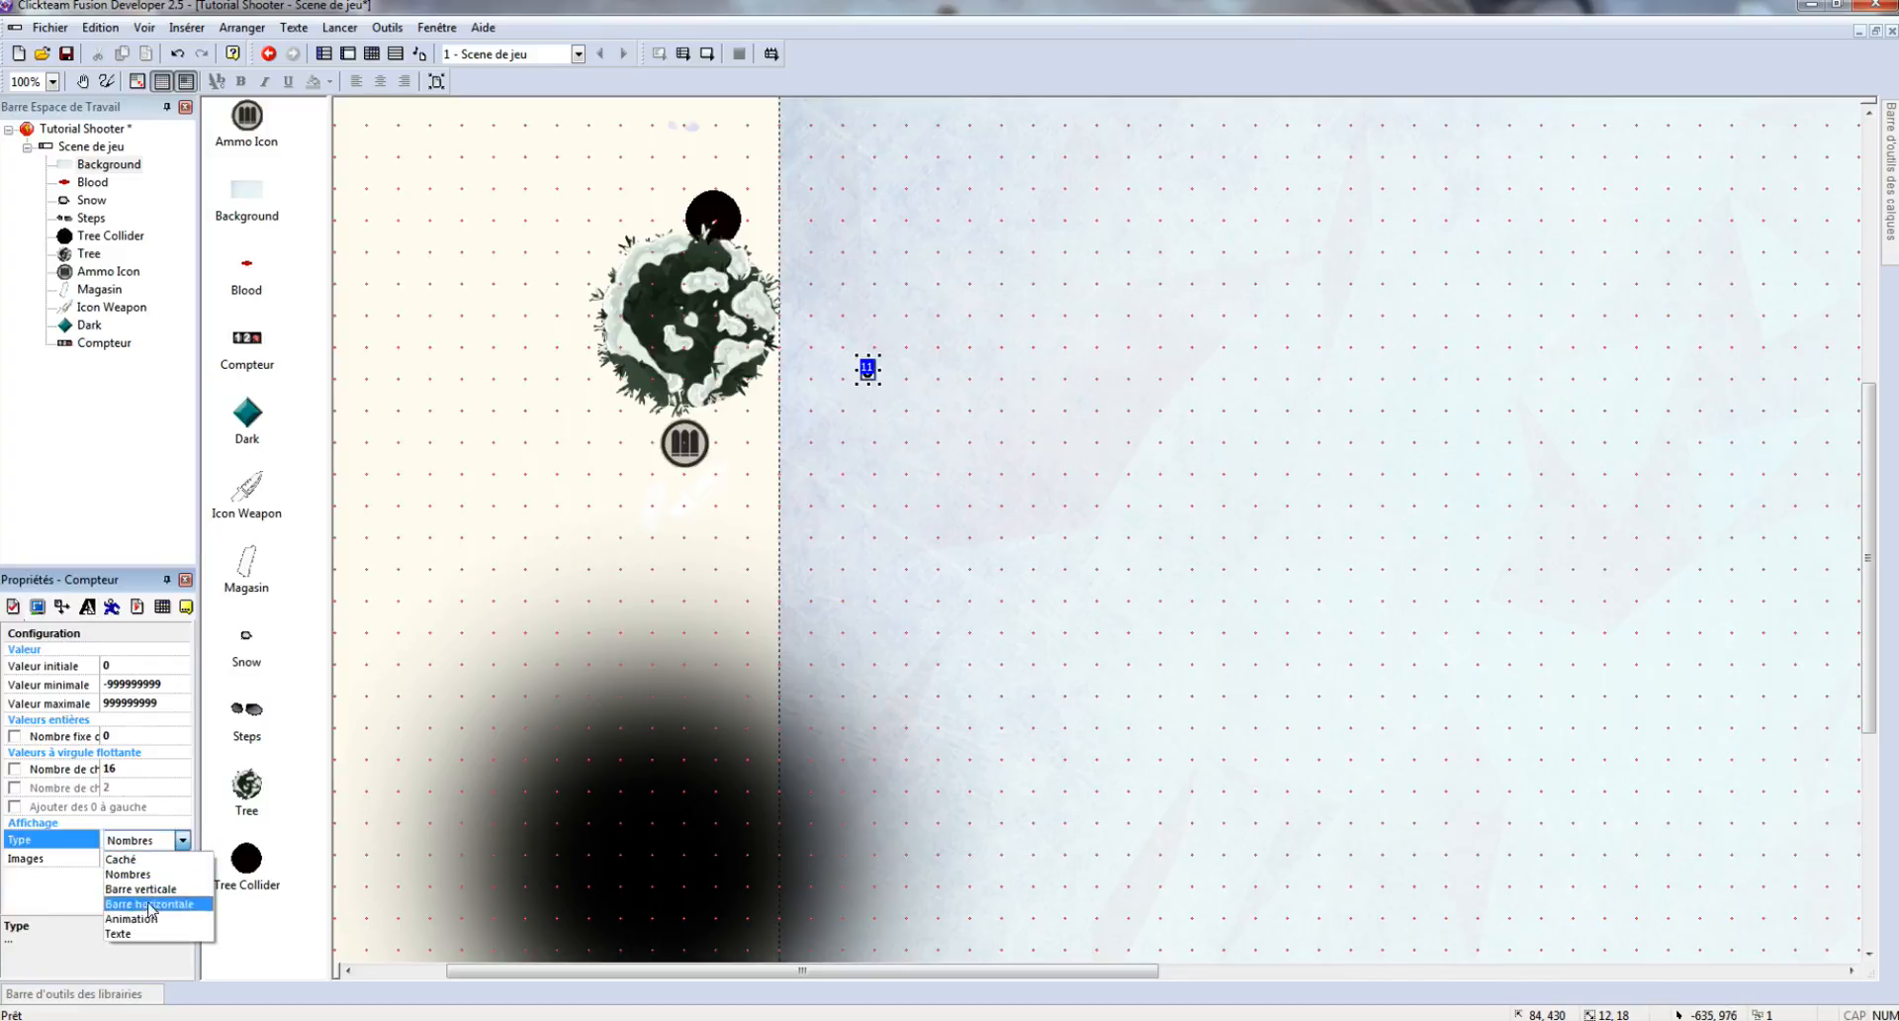
left_click(142, 920)
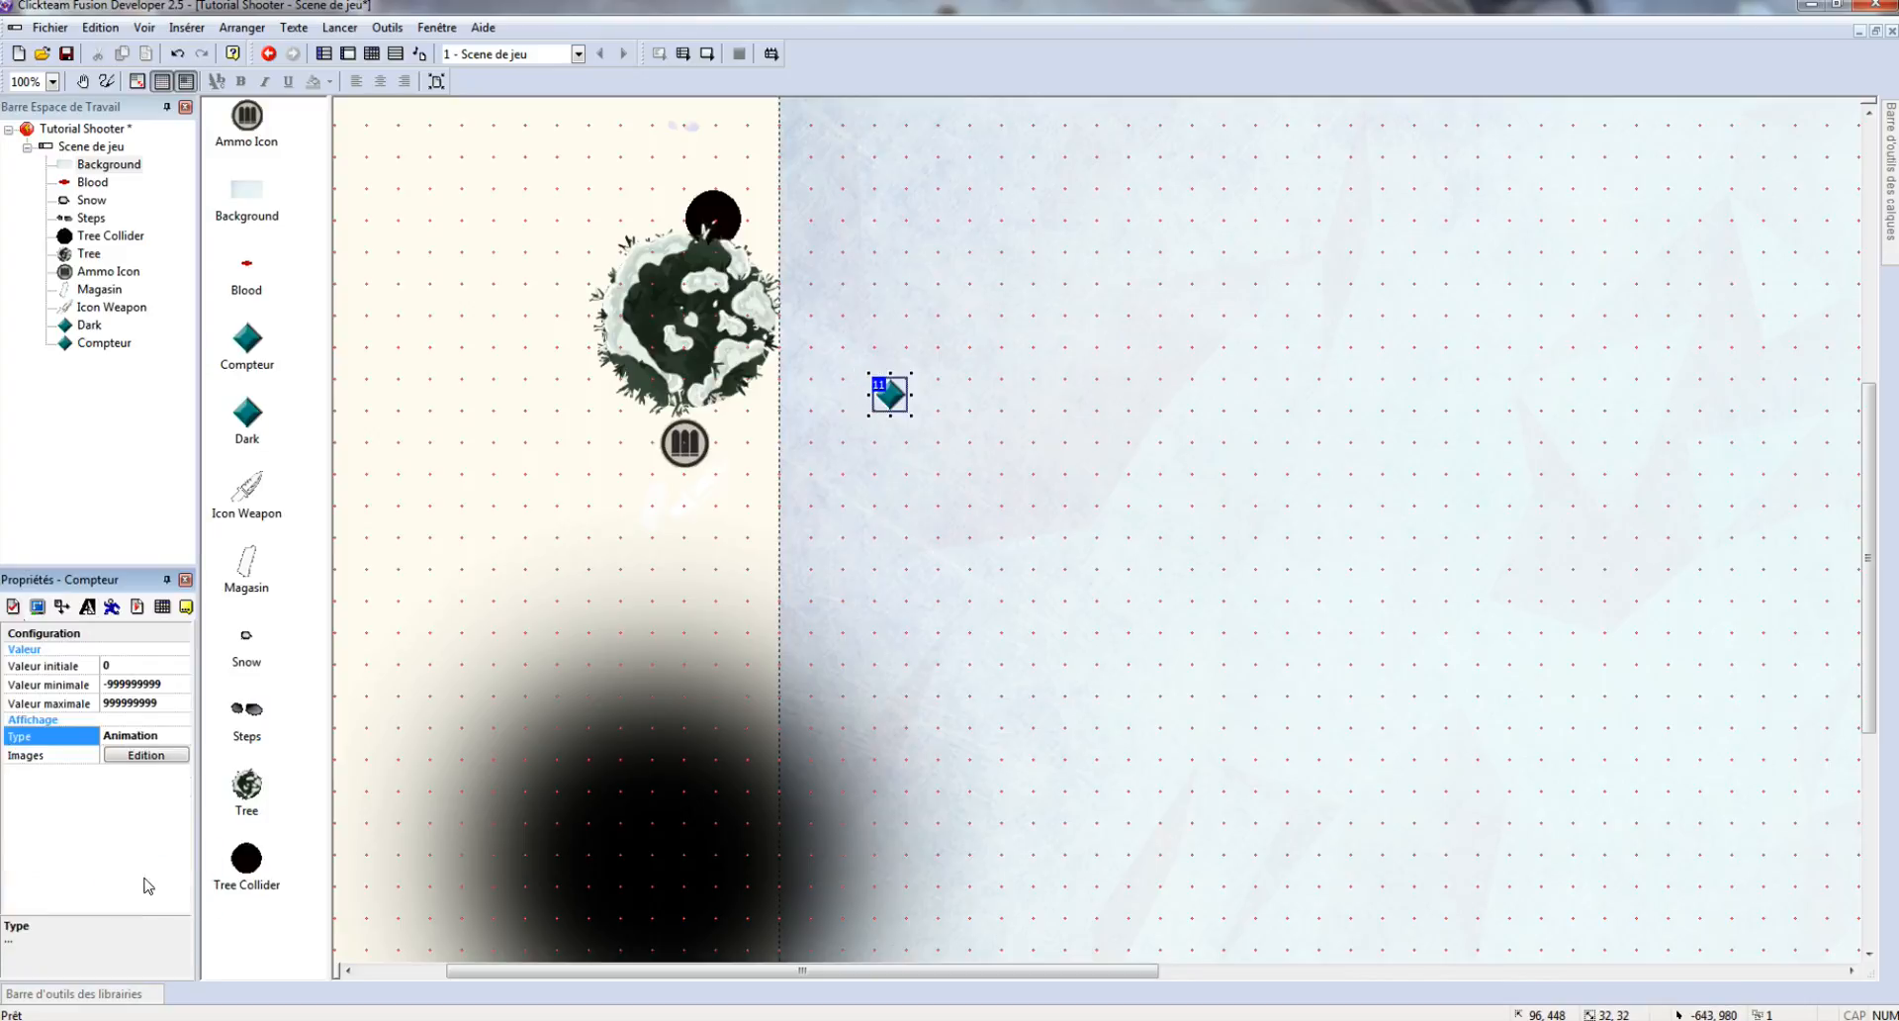
left_click(168, 685)
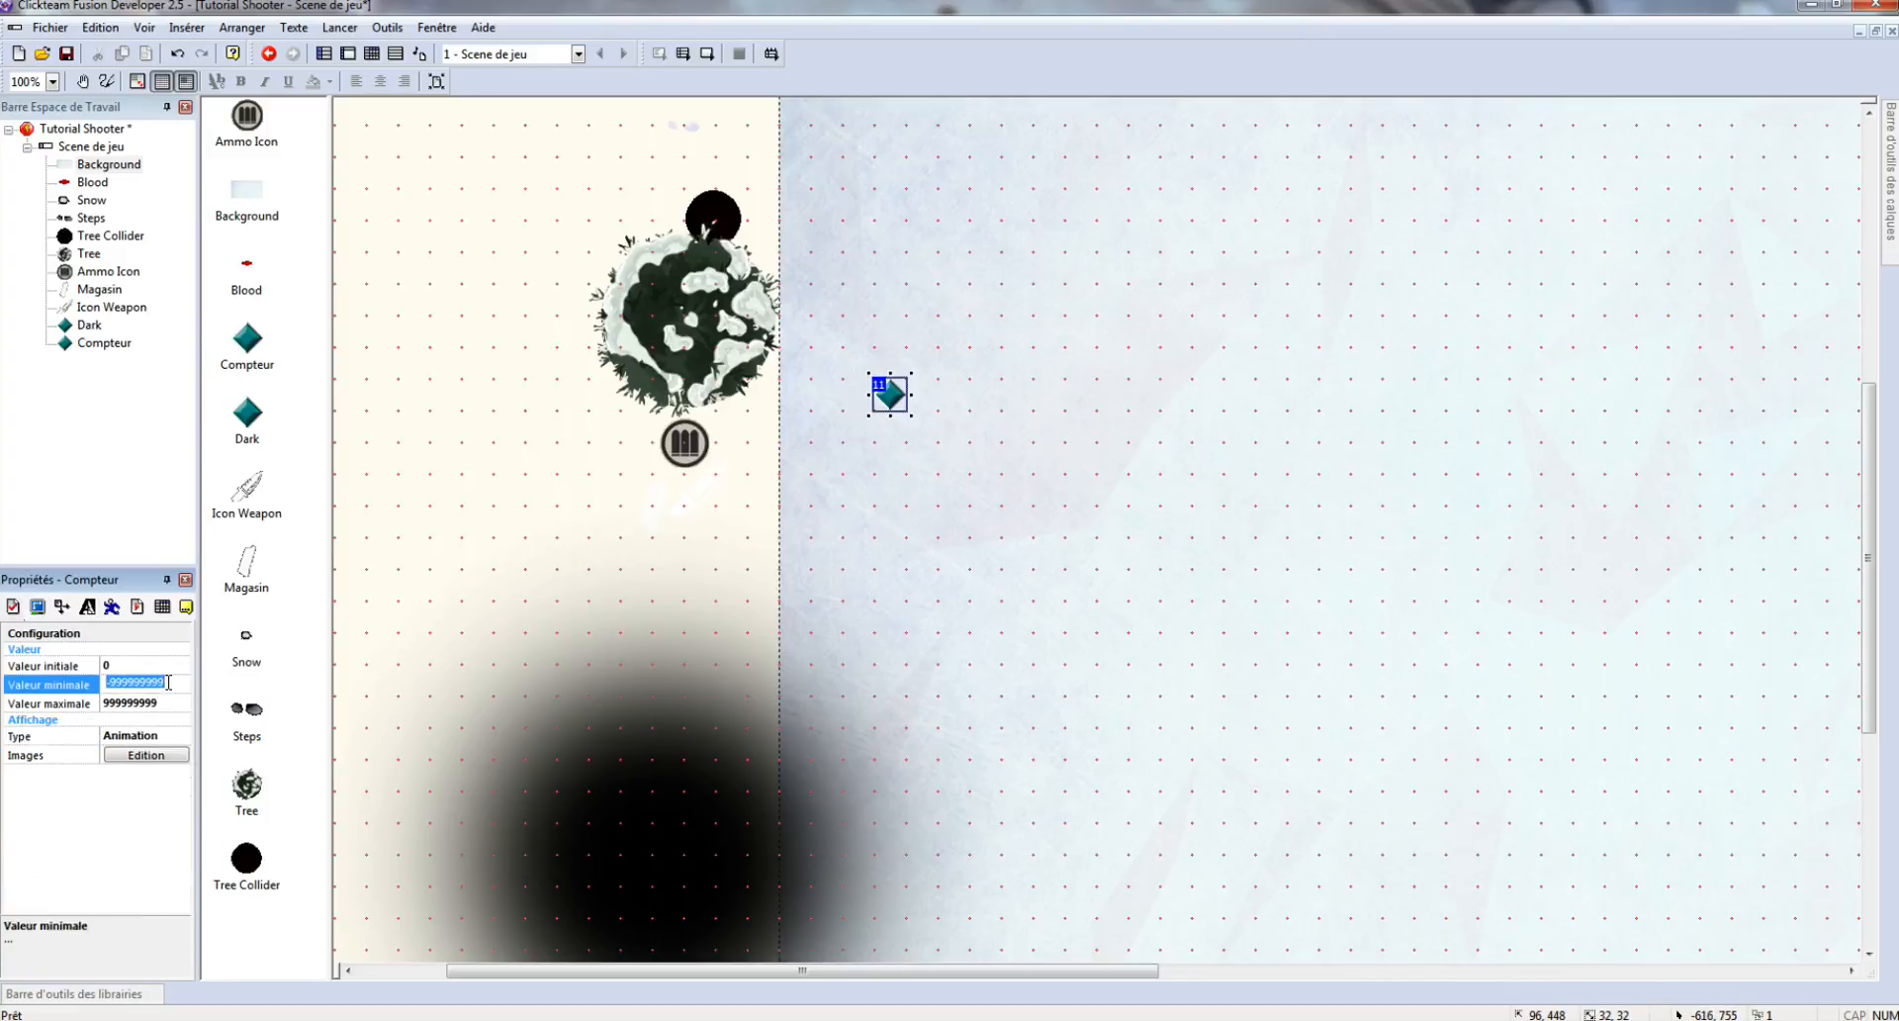
type("0")
left_click(156, 704)
double_click(153, 700)
type("6")
double_click(888, 396)
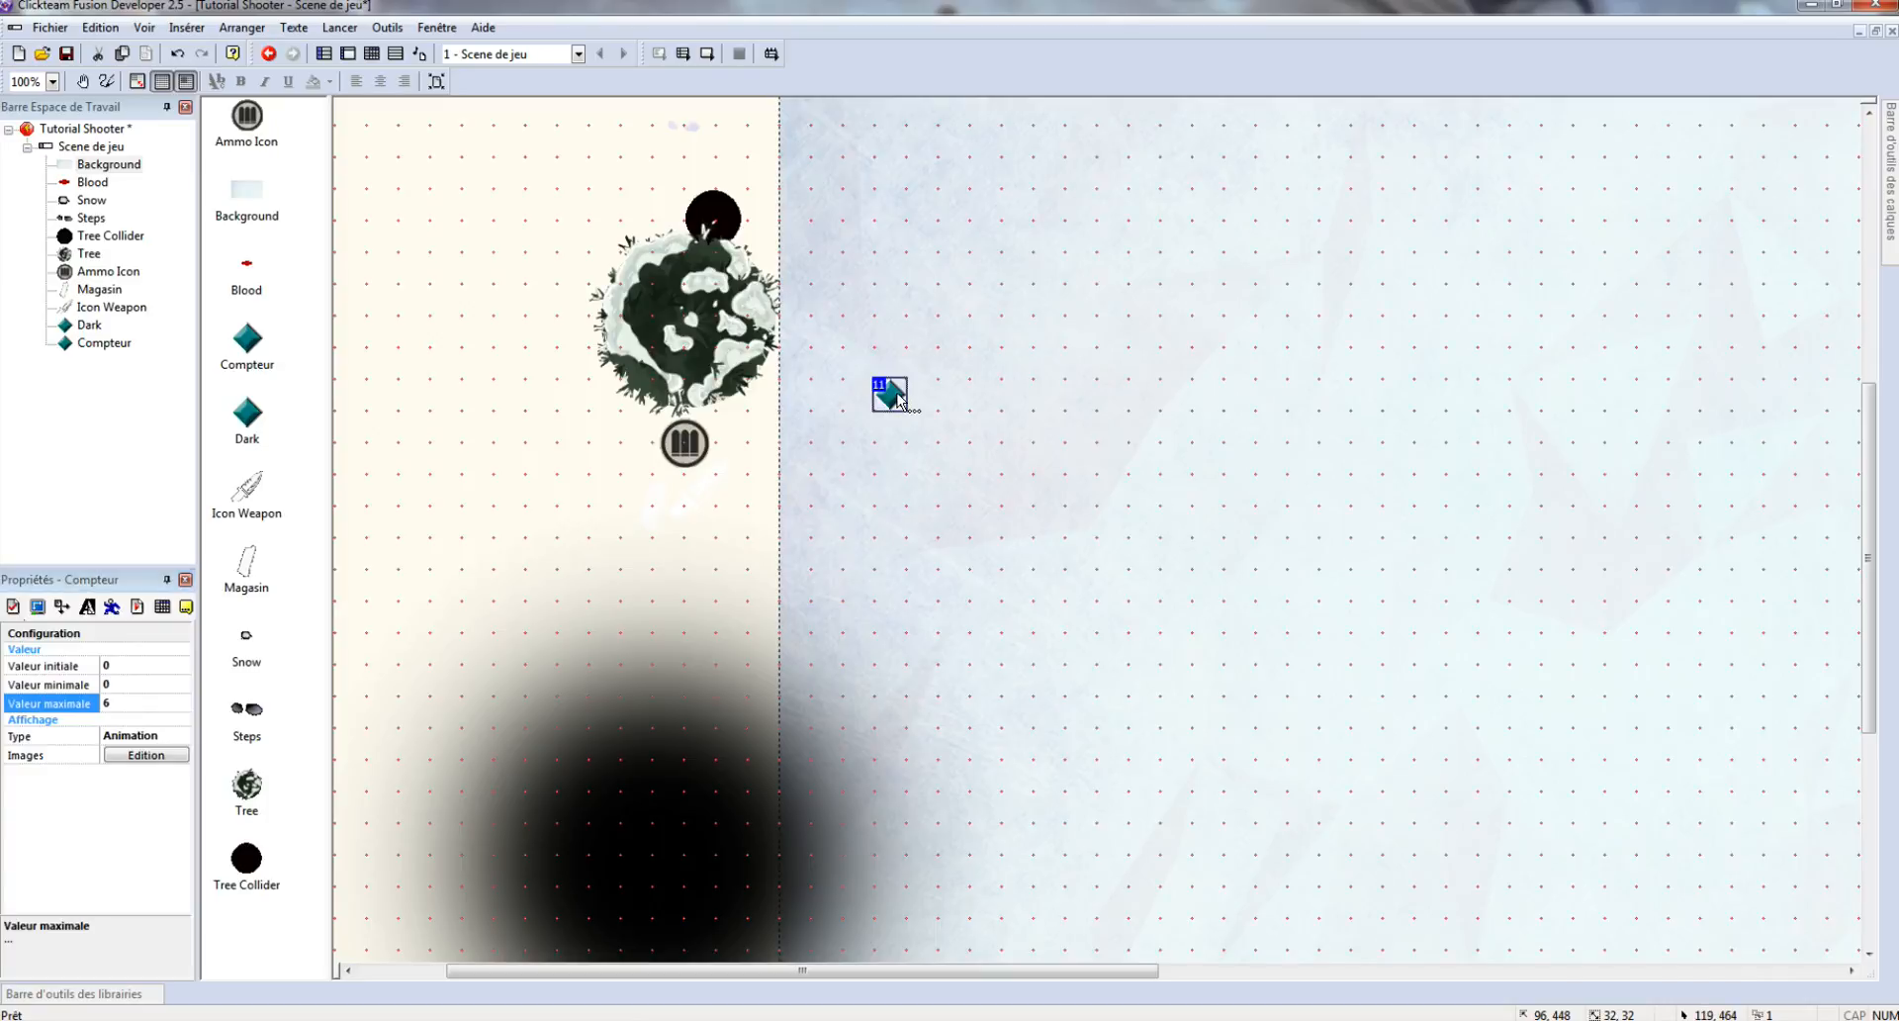
left_click(711, 289)
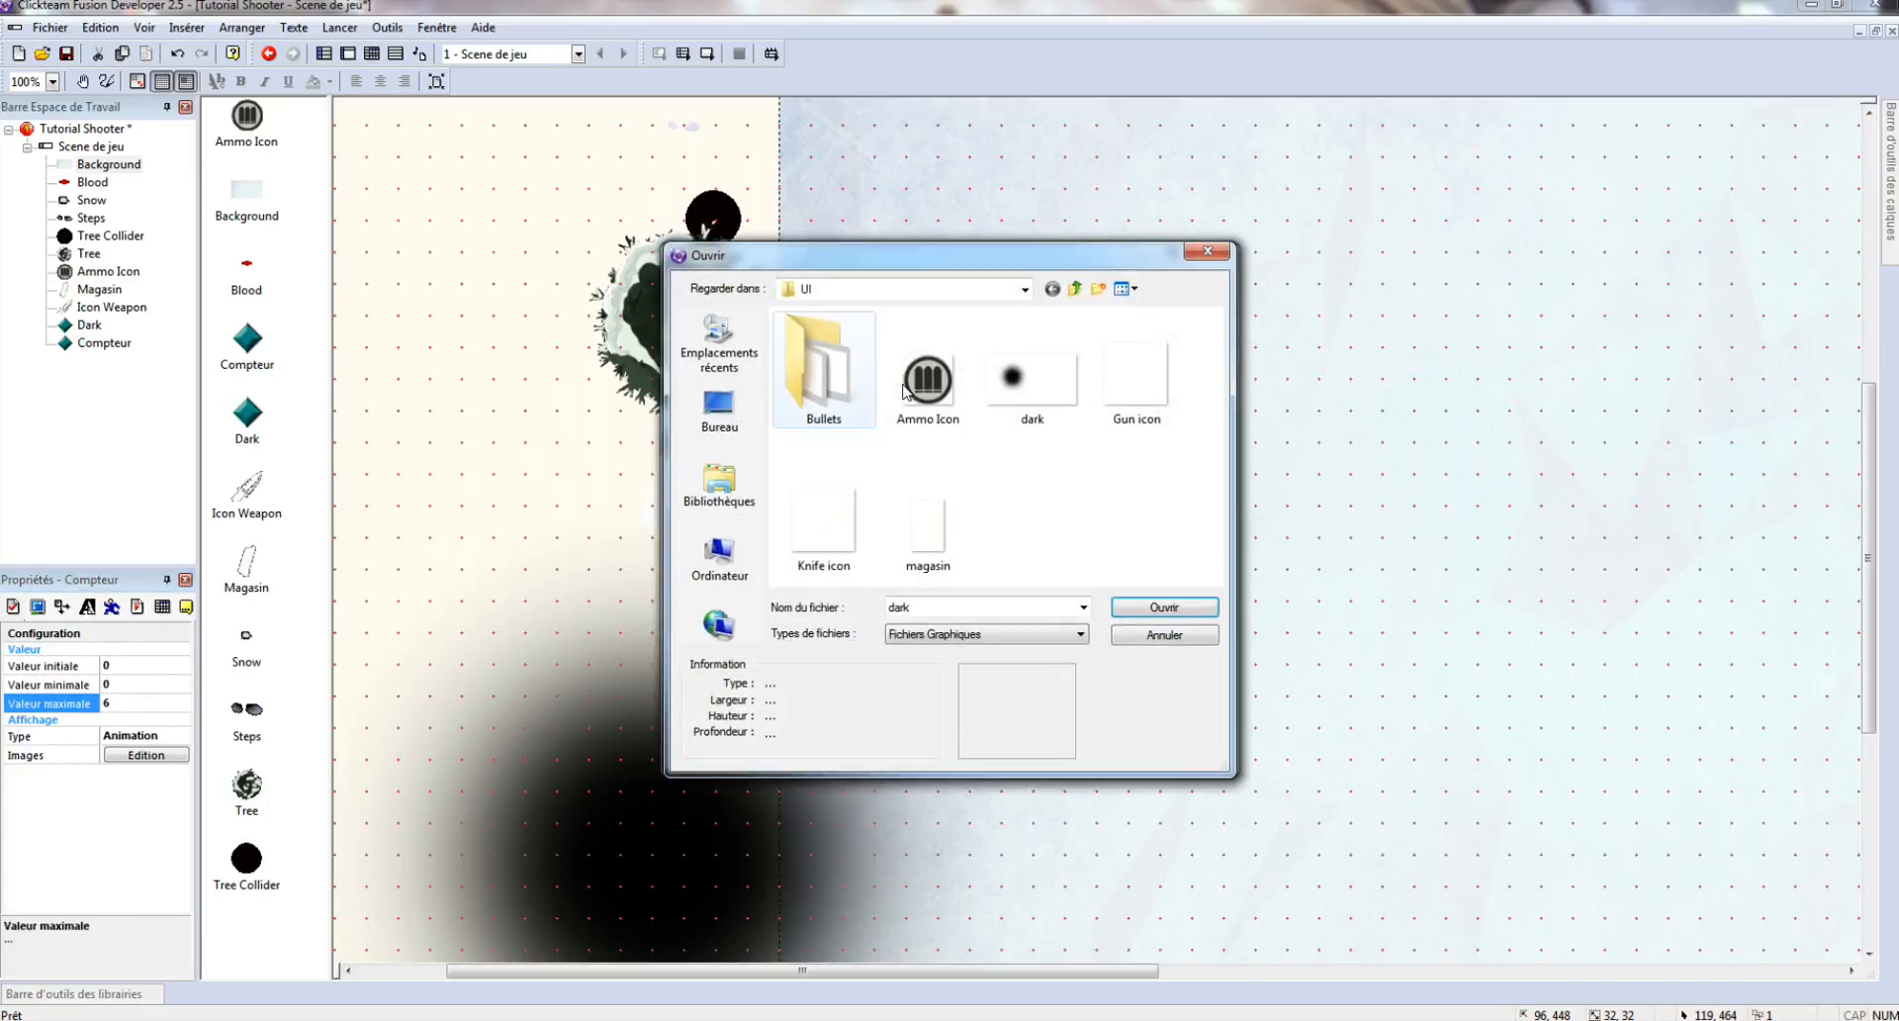
- Import bullet images 0 to 6 from the Bullets folder as the Compteur's animation frames
double_click(837, 376)
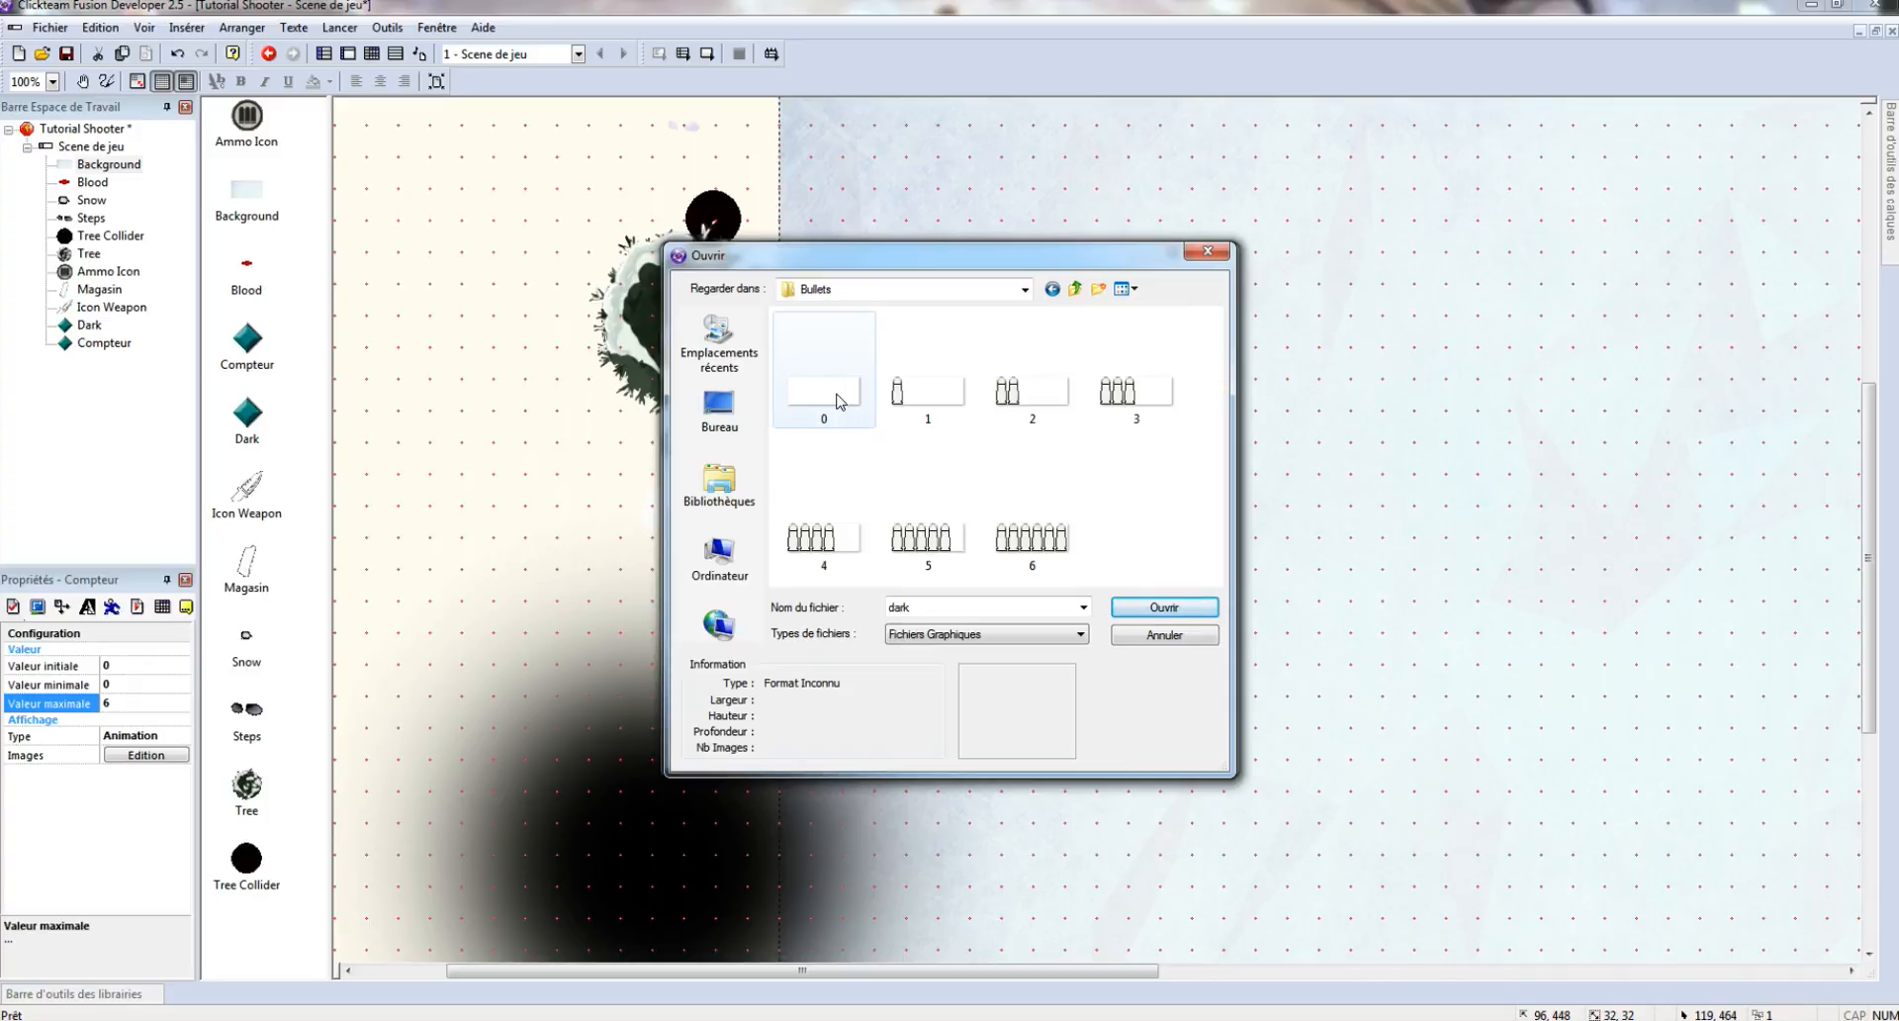
double_click(837, 396)
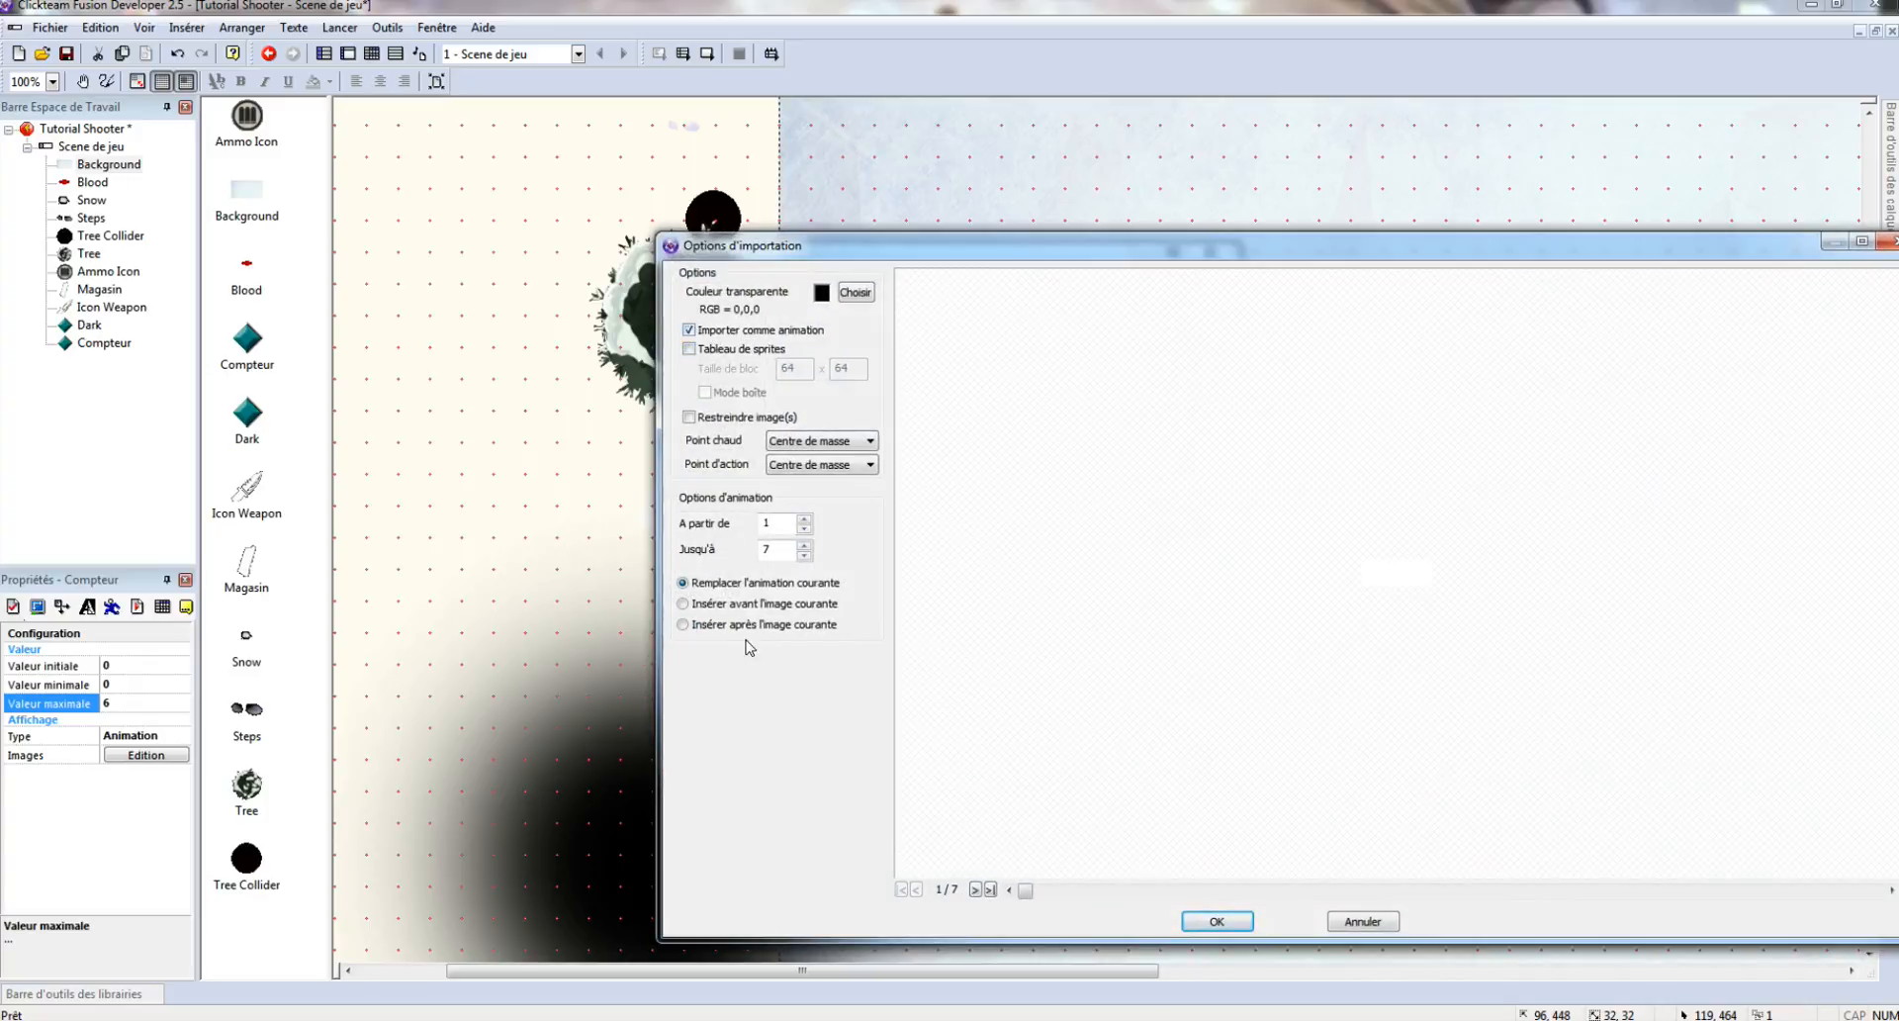
left_click(1218, 922)
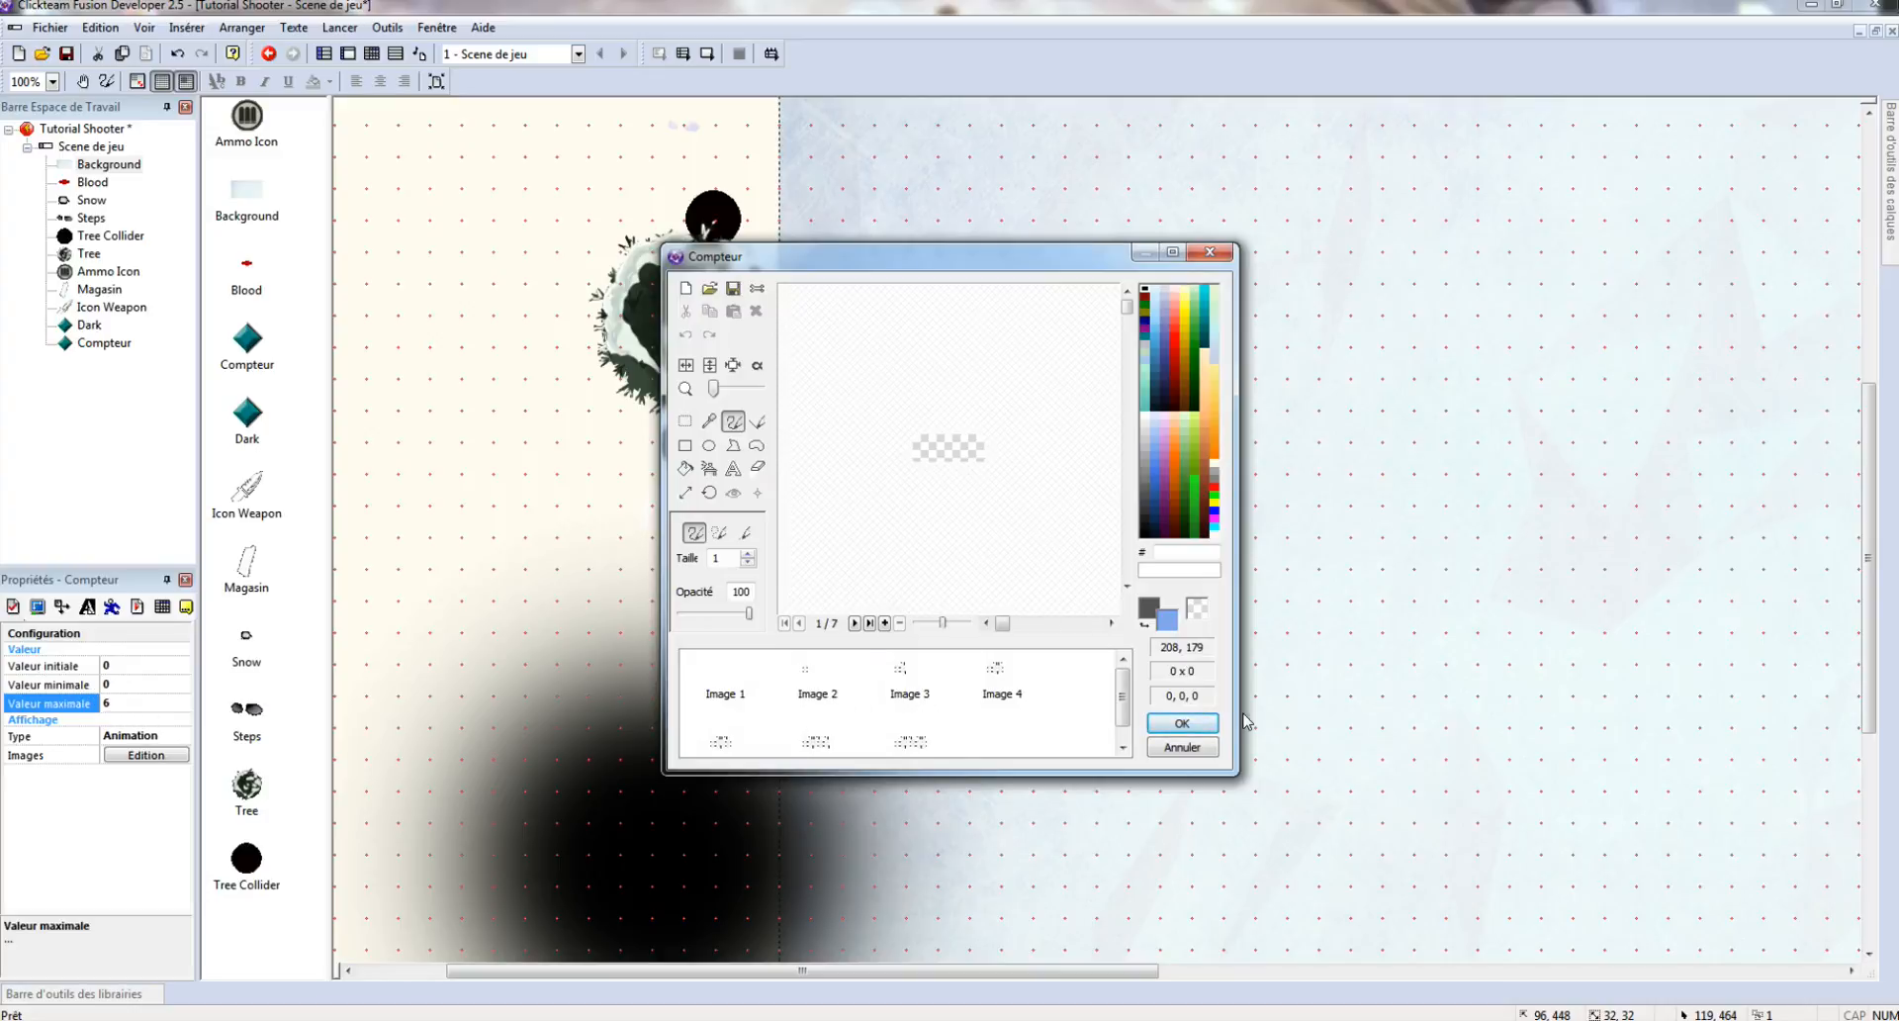
left_click(1182, 724)
scroll(883, 491, "up", 5)
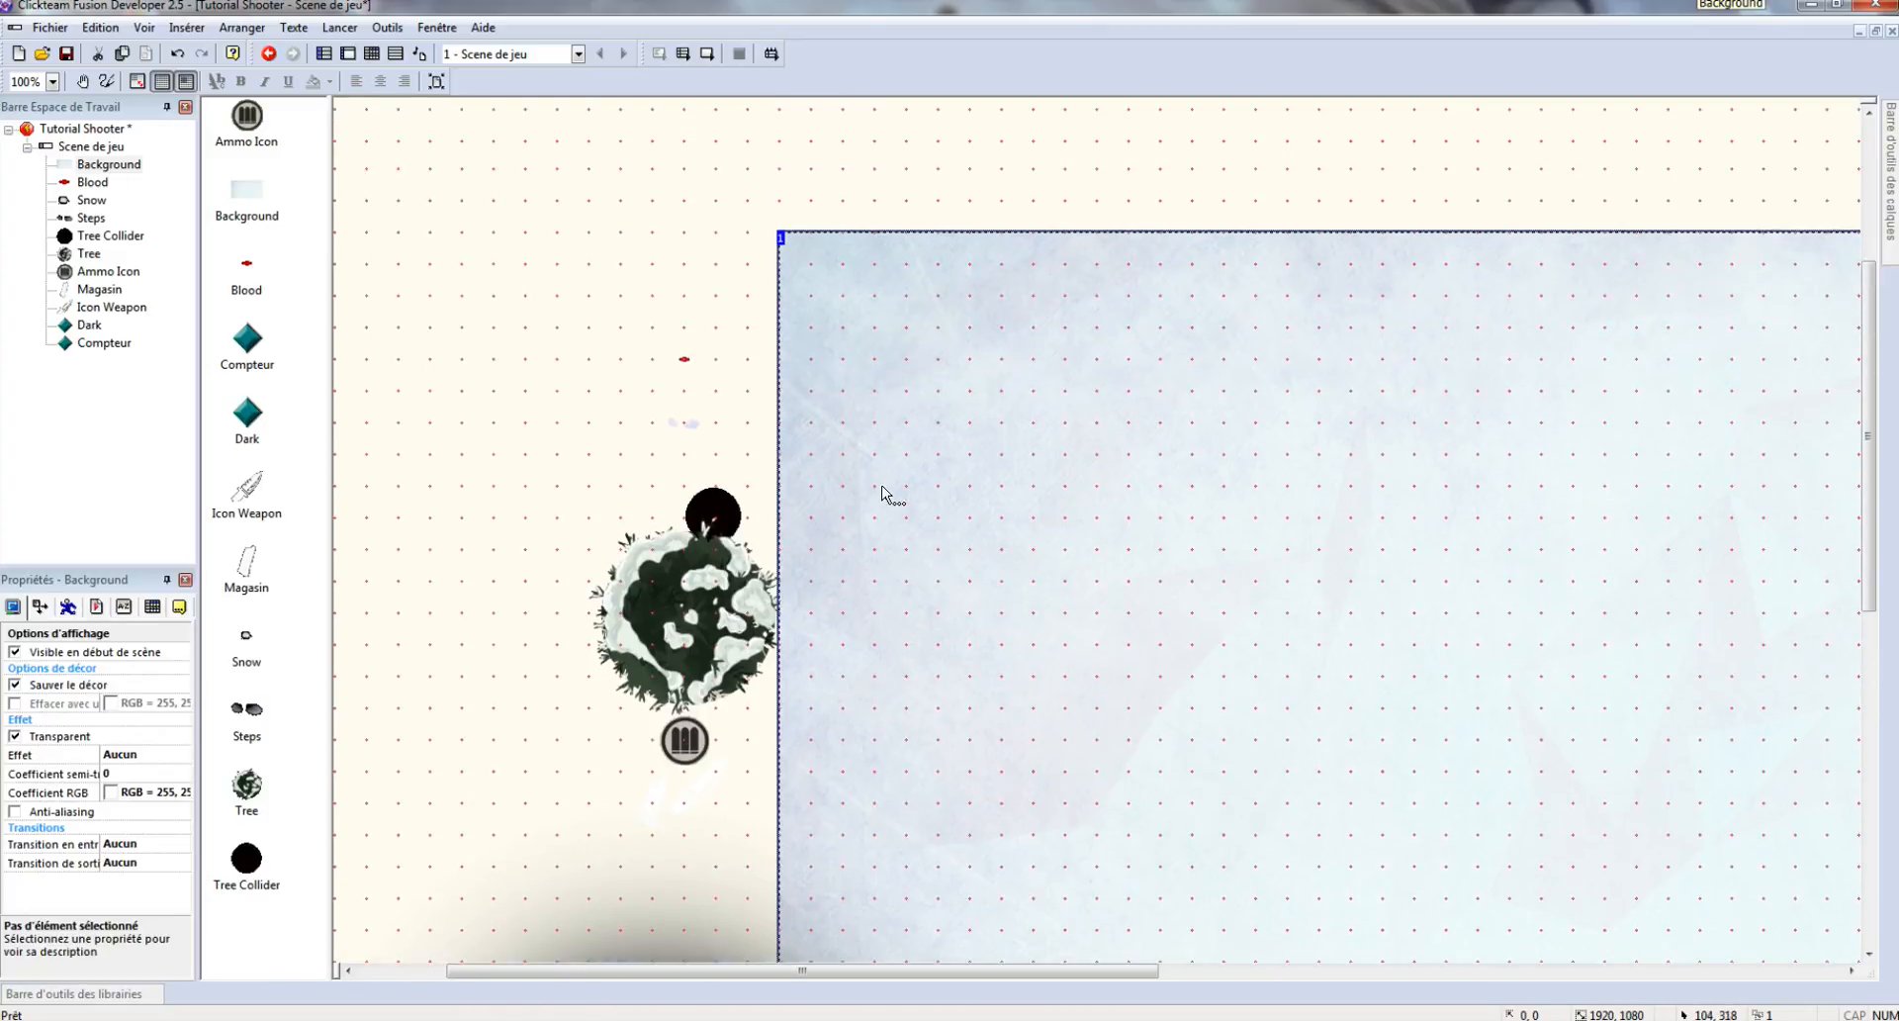
scroll(888, 478, "down", 8)
scroll(895, 457, "up", 5)
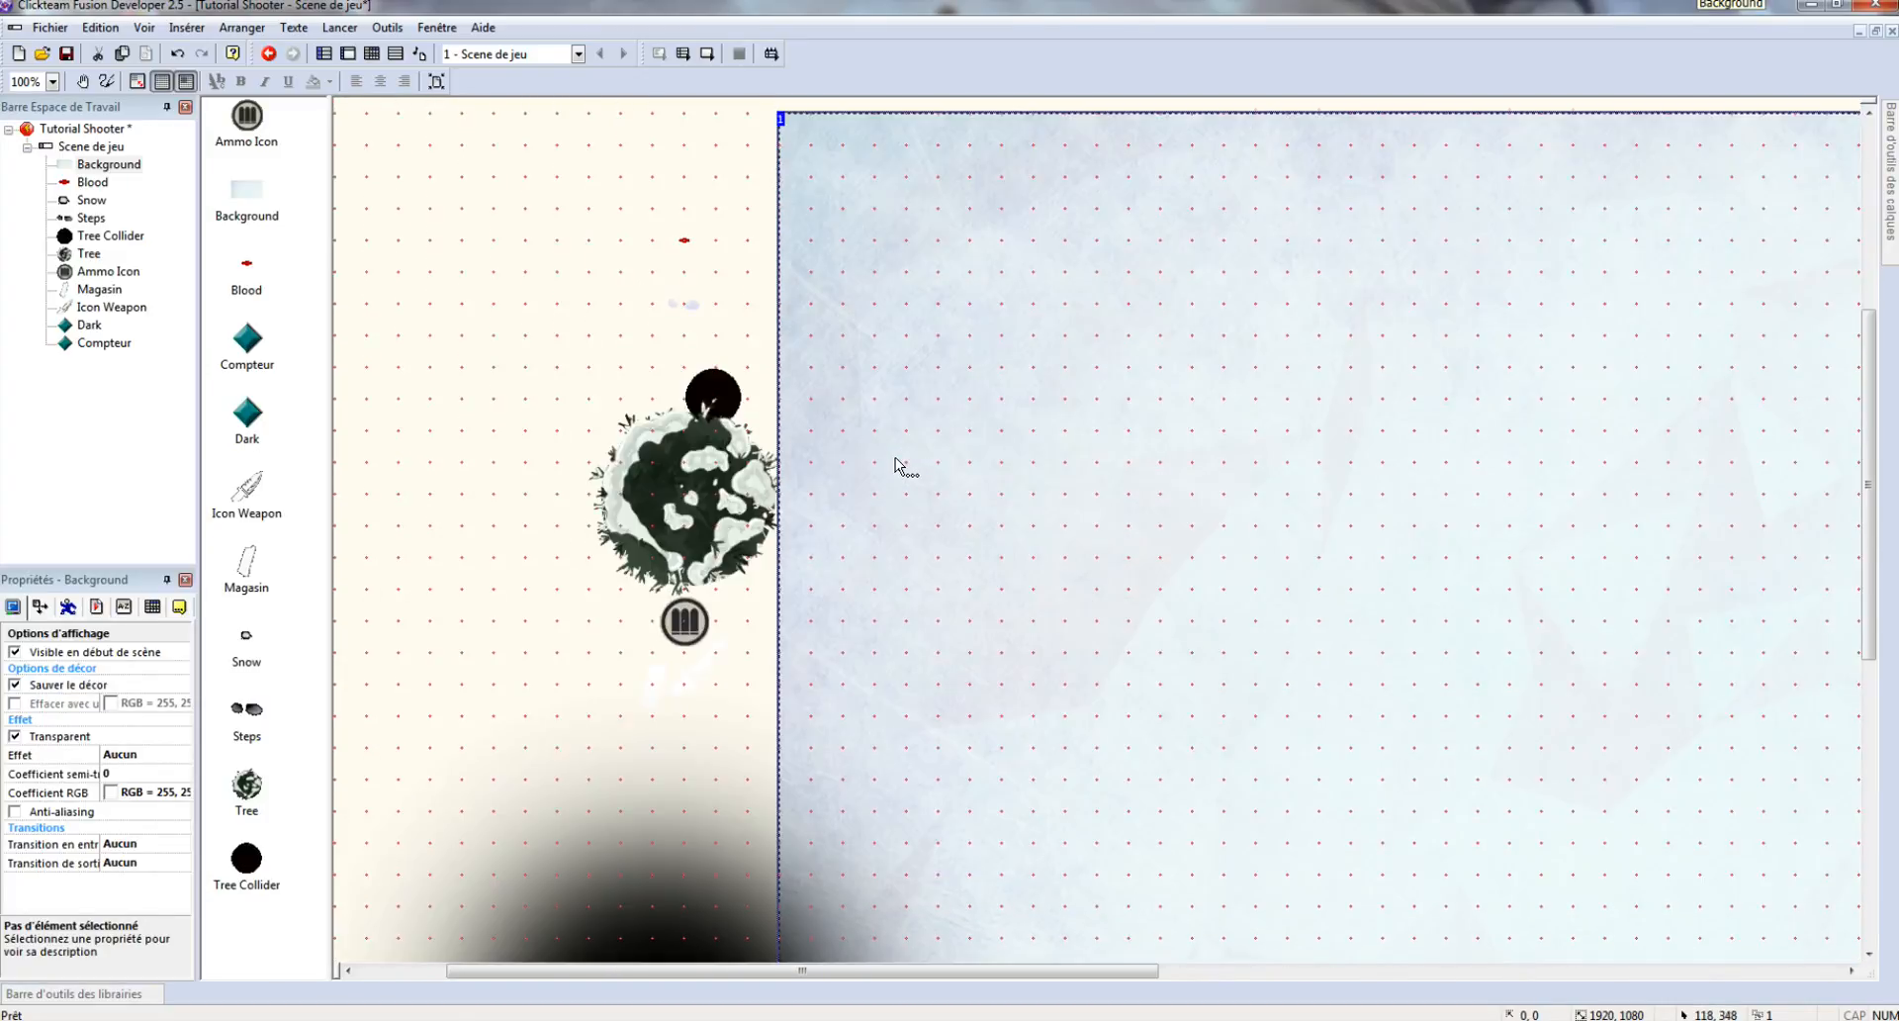
scroll(894, 457, "up", 1)
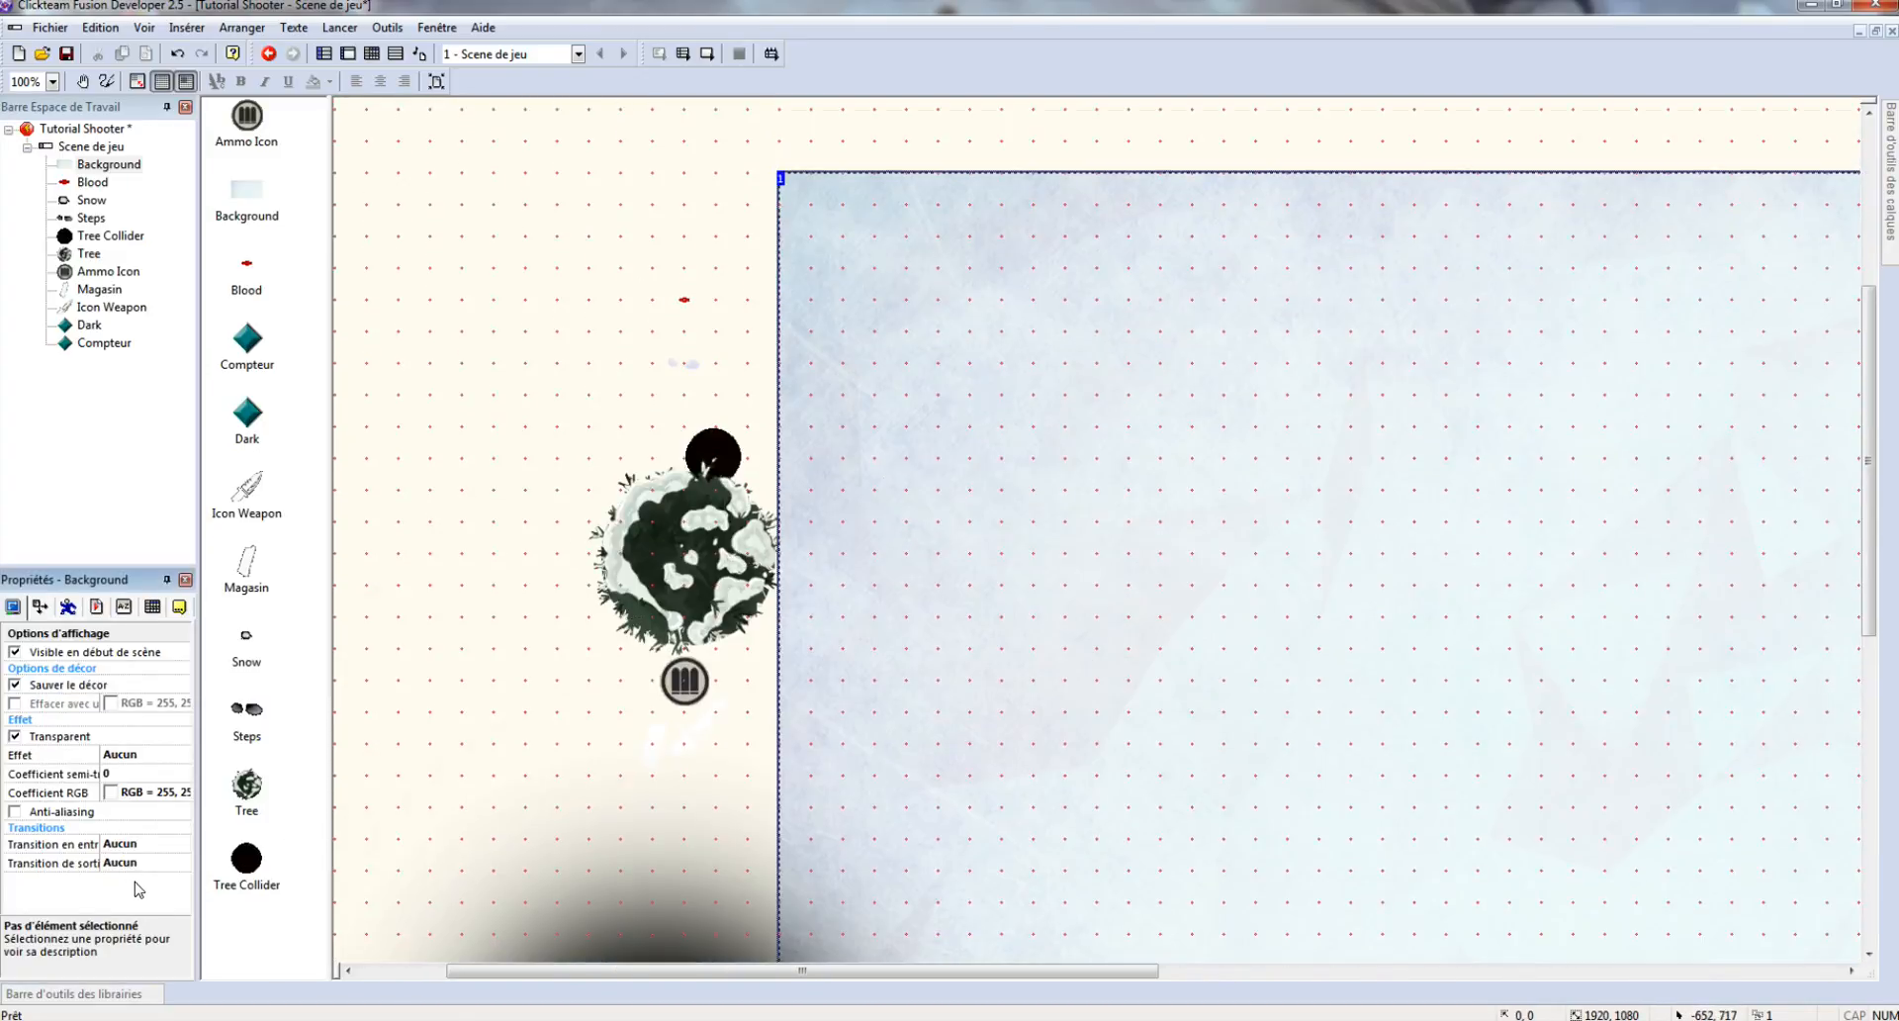
- Insert an Active object near the top of the scene and name it Zombie
right_click(756, 289)
left_click(836, 322)
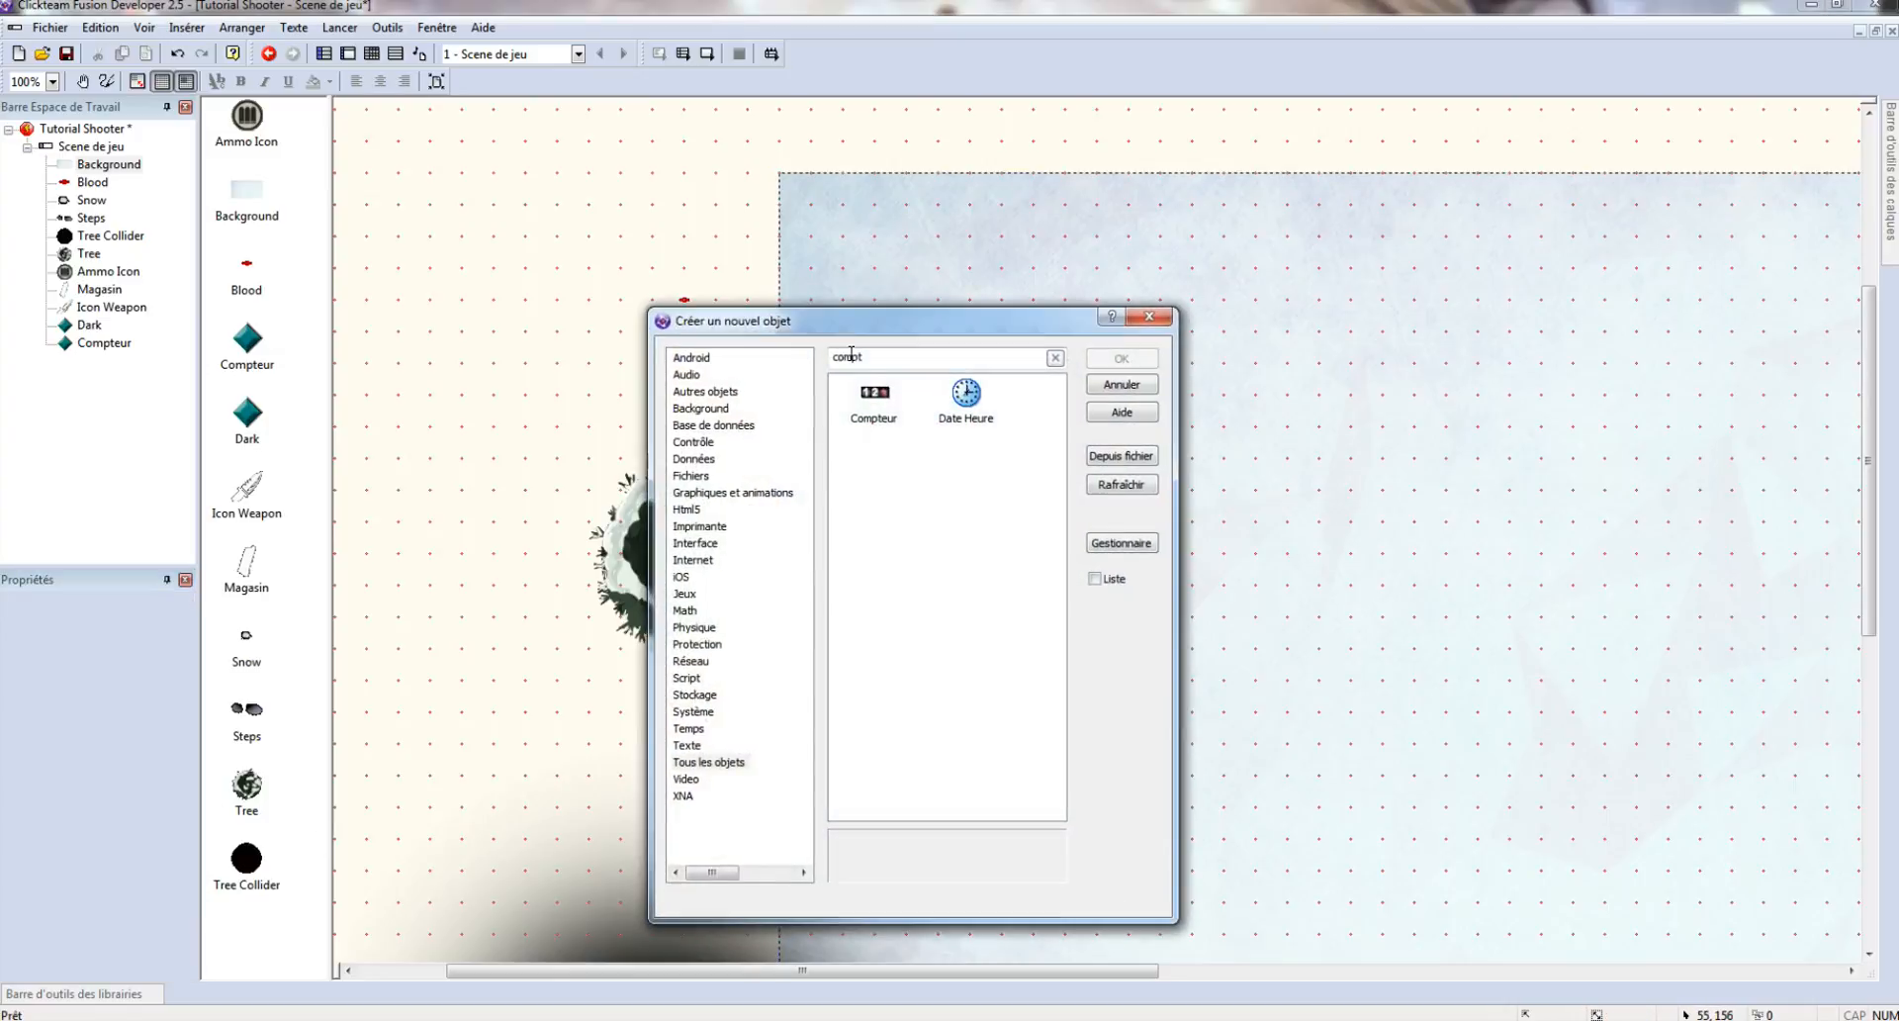
type("ac")
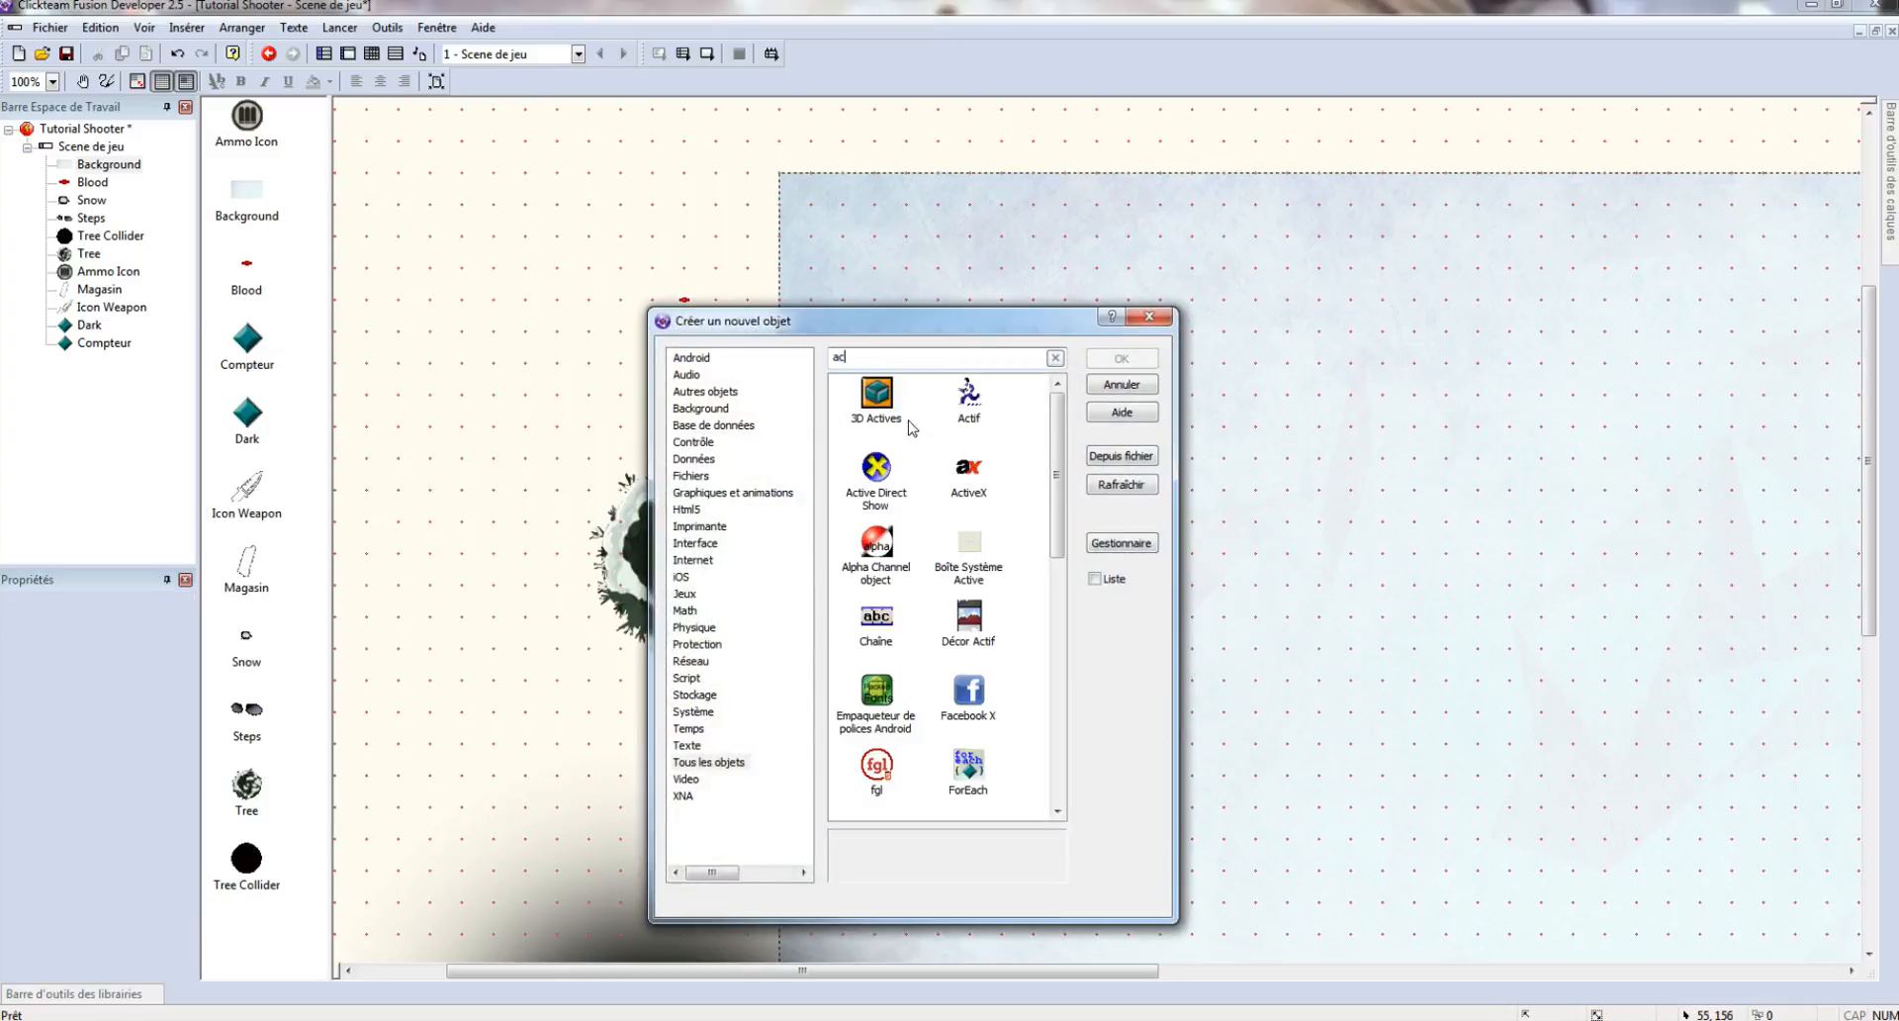
double_click(970, 401)
left_click(749, 237)
right_click(752, 239)
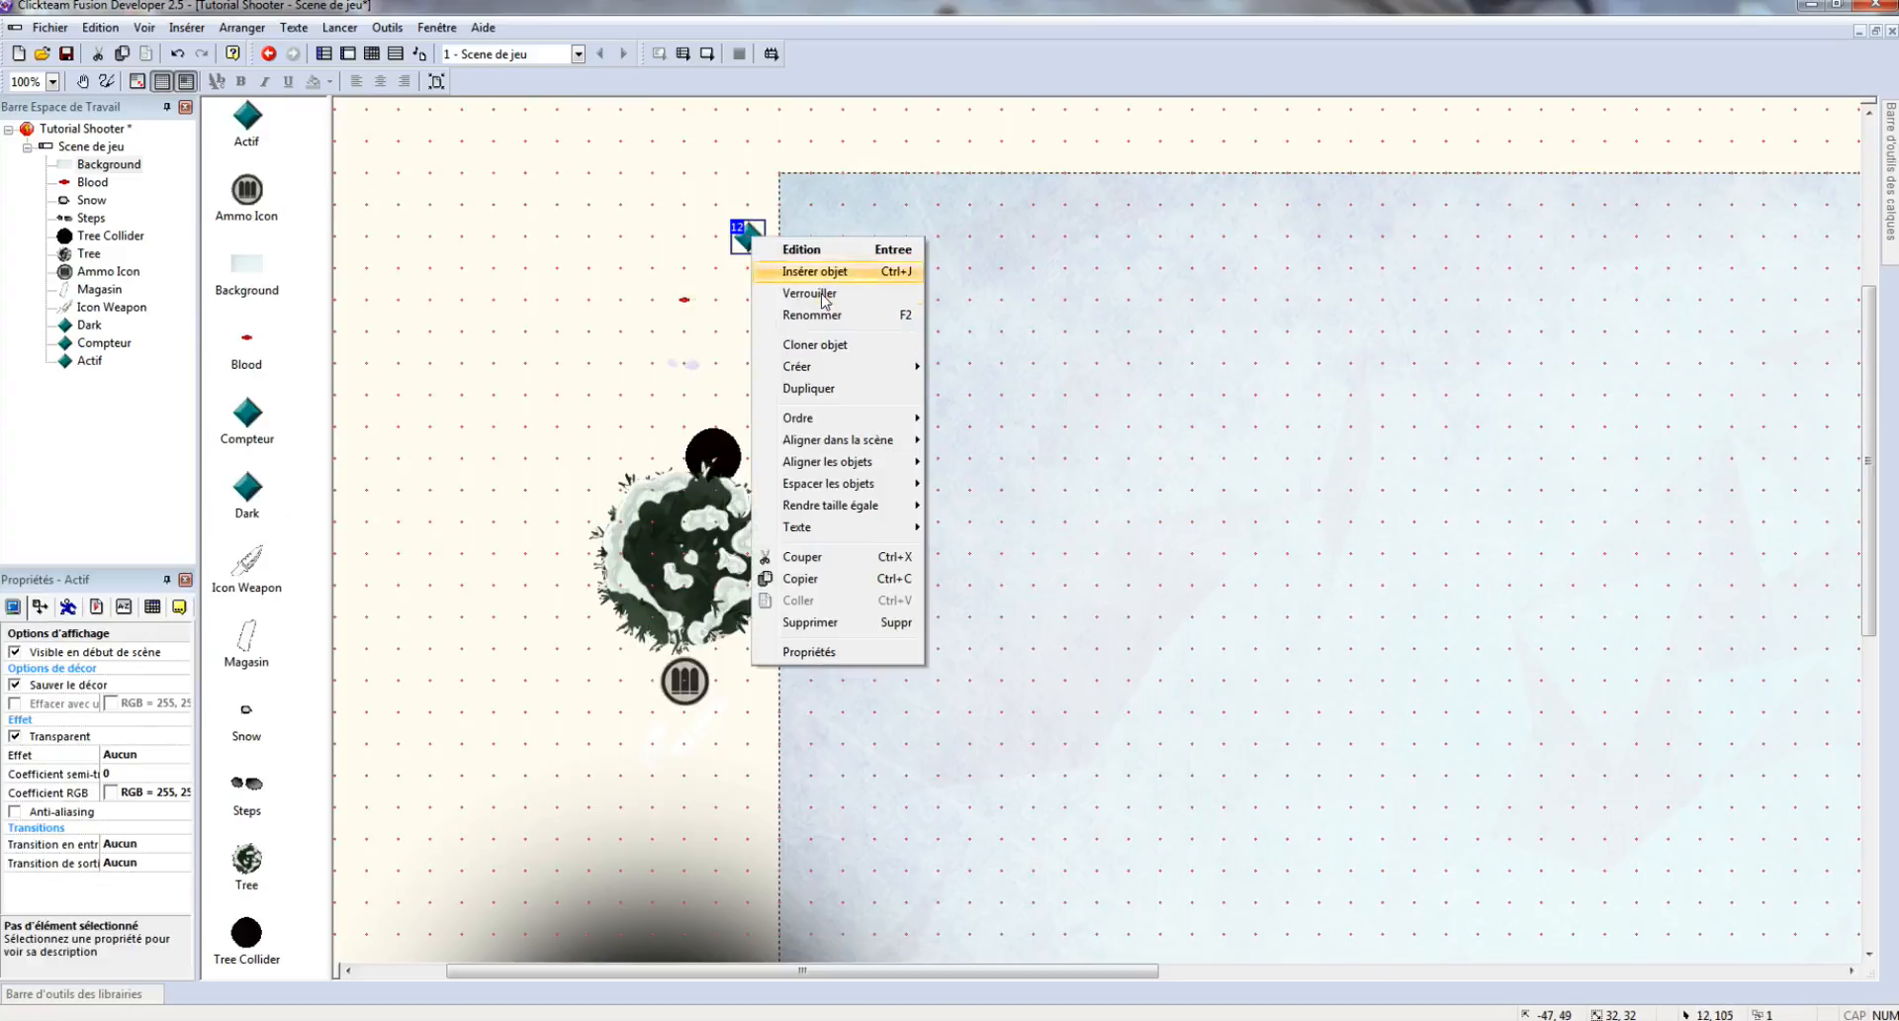
left_click(840, 315)
type("Zomb")
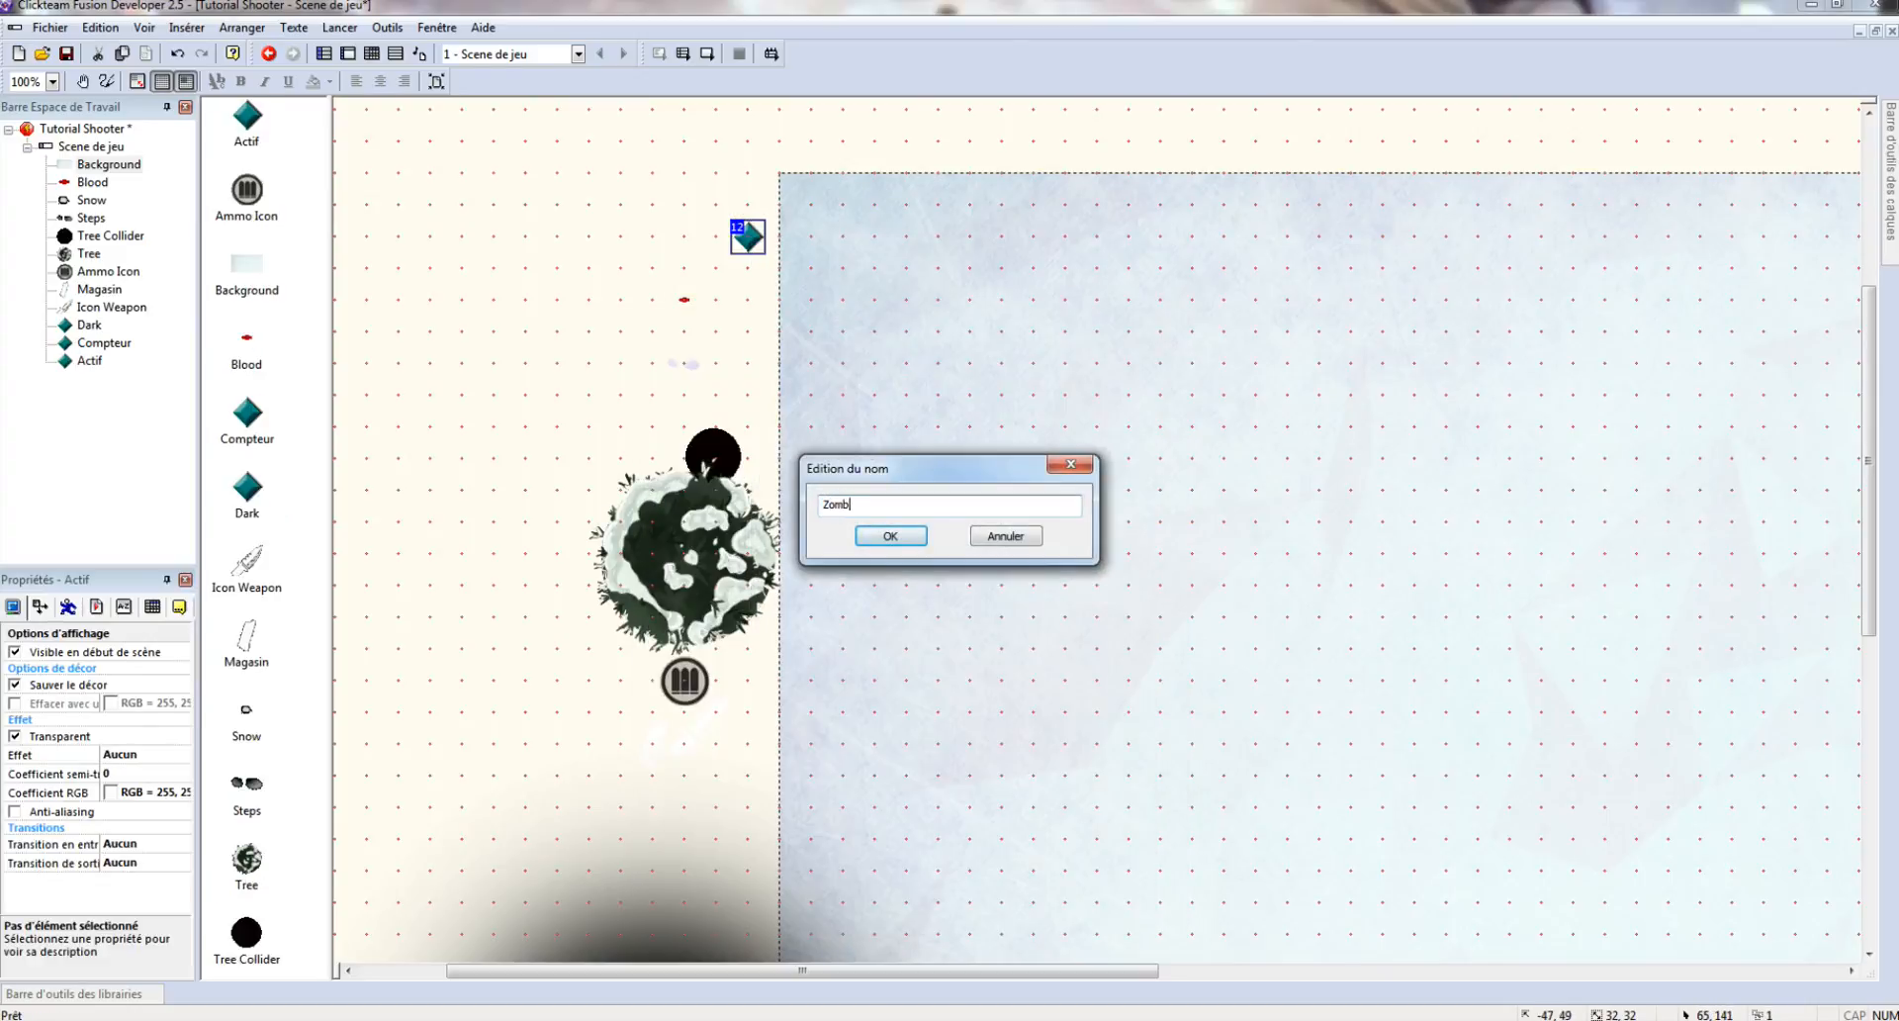
type("ie")
key("Return")
- Import the 17 skeleton-idle frames into Zombie's Arrêté animation with Centre de masse hot spot
double_click(744, 233)
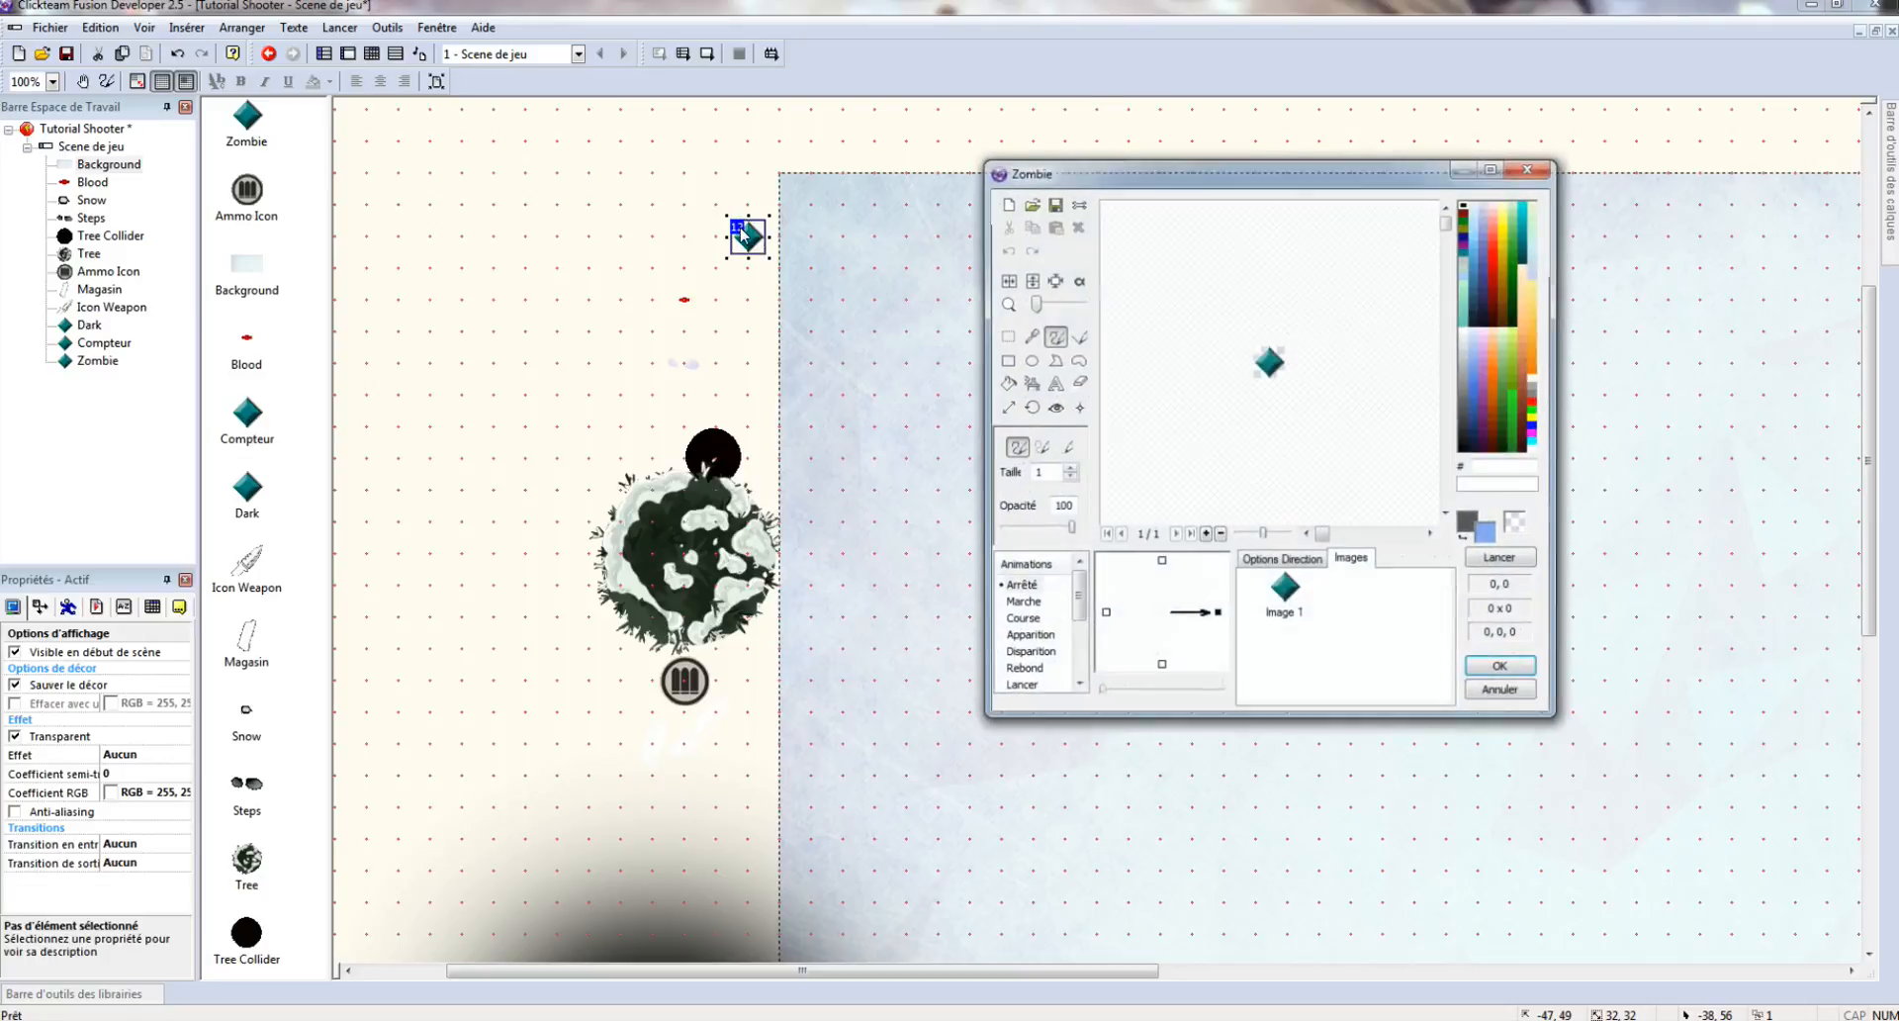
left_click(1032, 205)
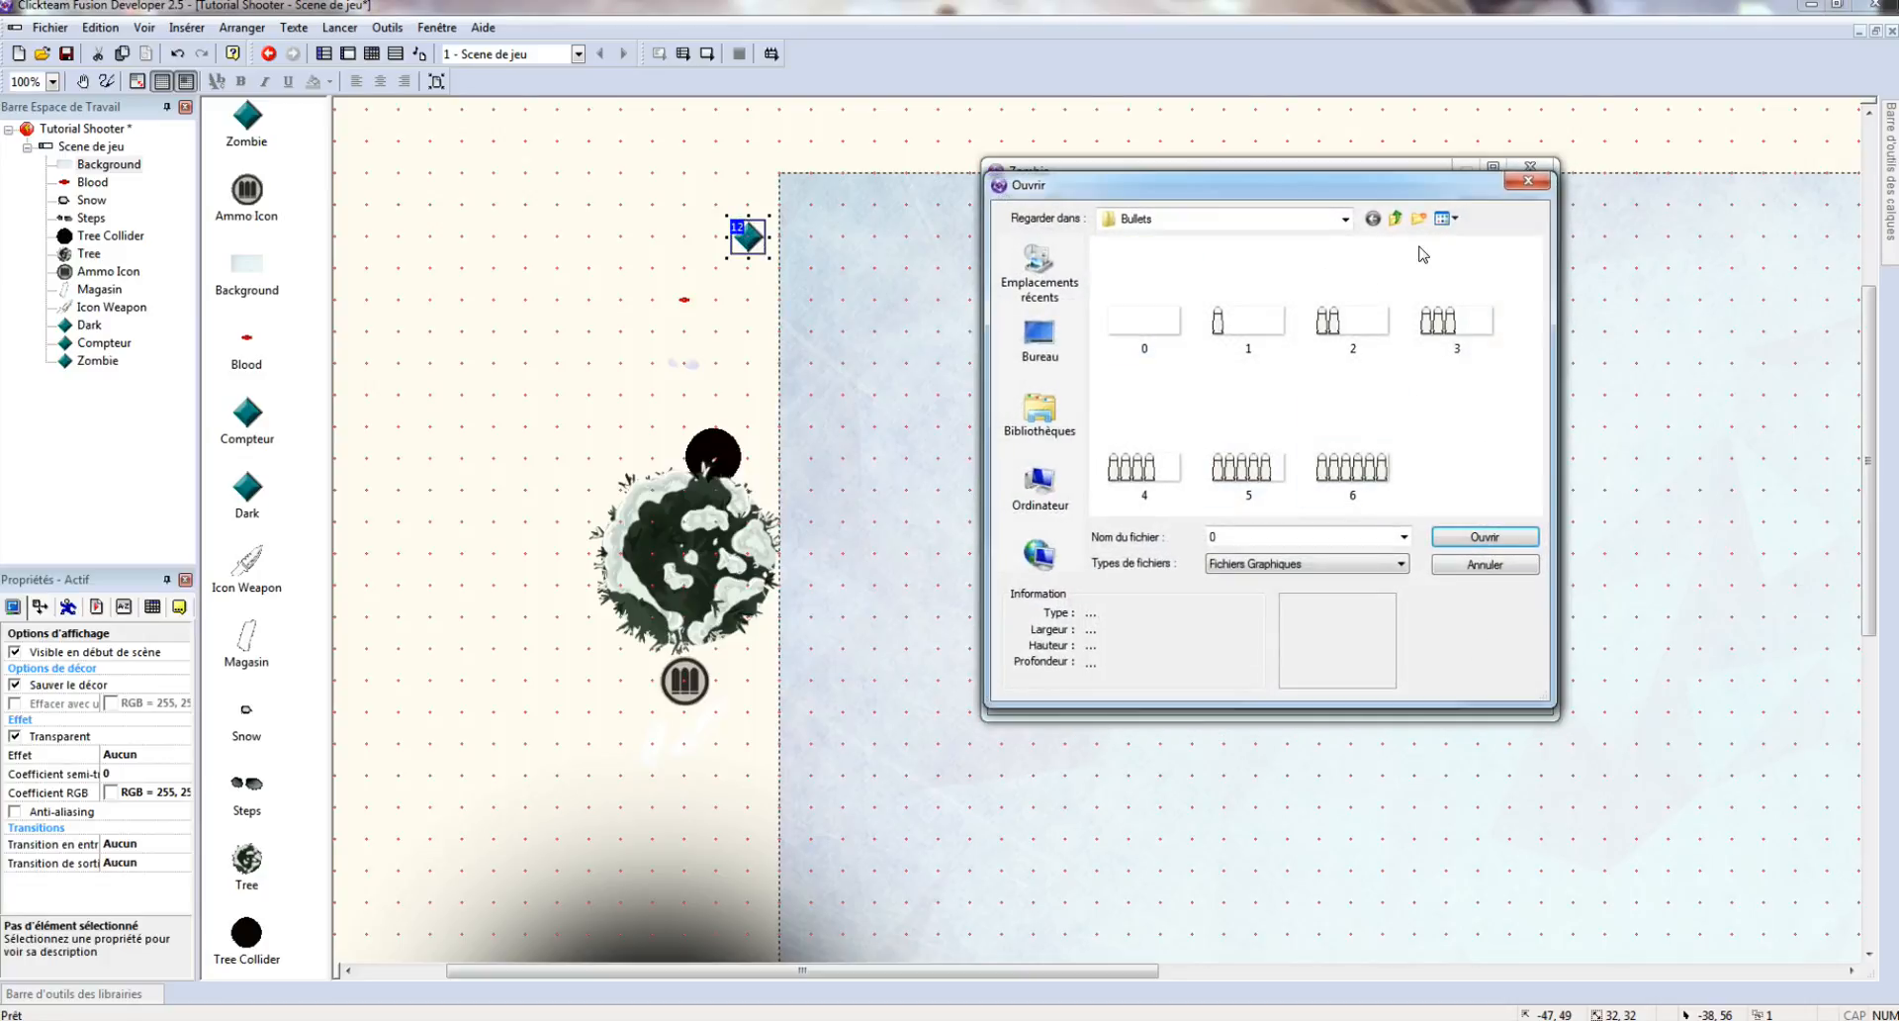
left_click(1402, 223)
left_click(1397, 218)
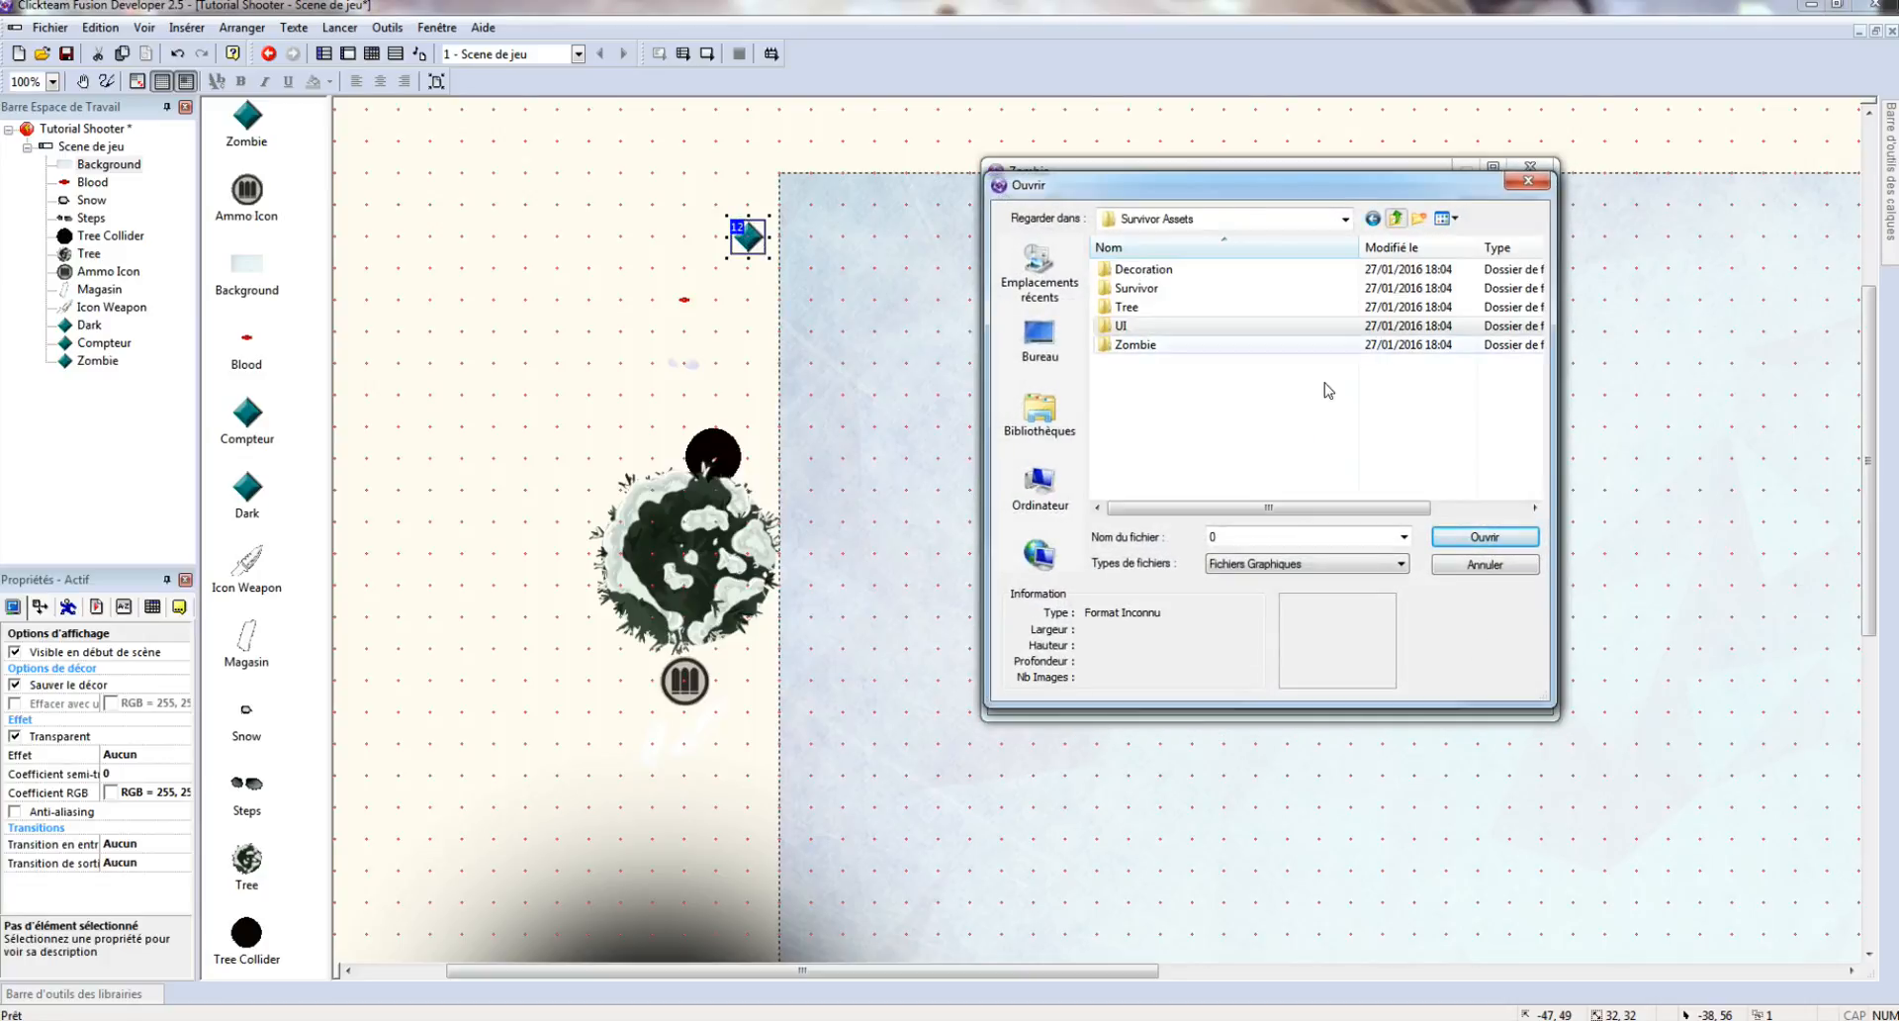
double_click(1133, 344)
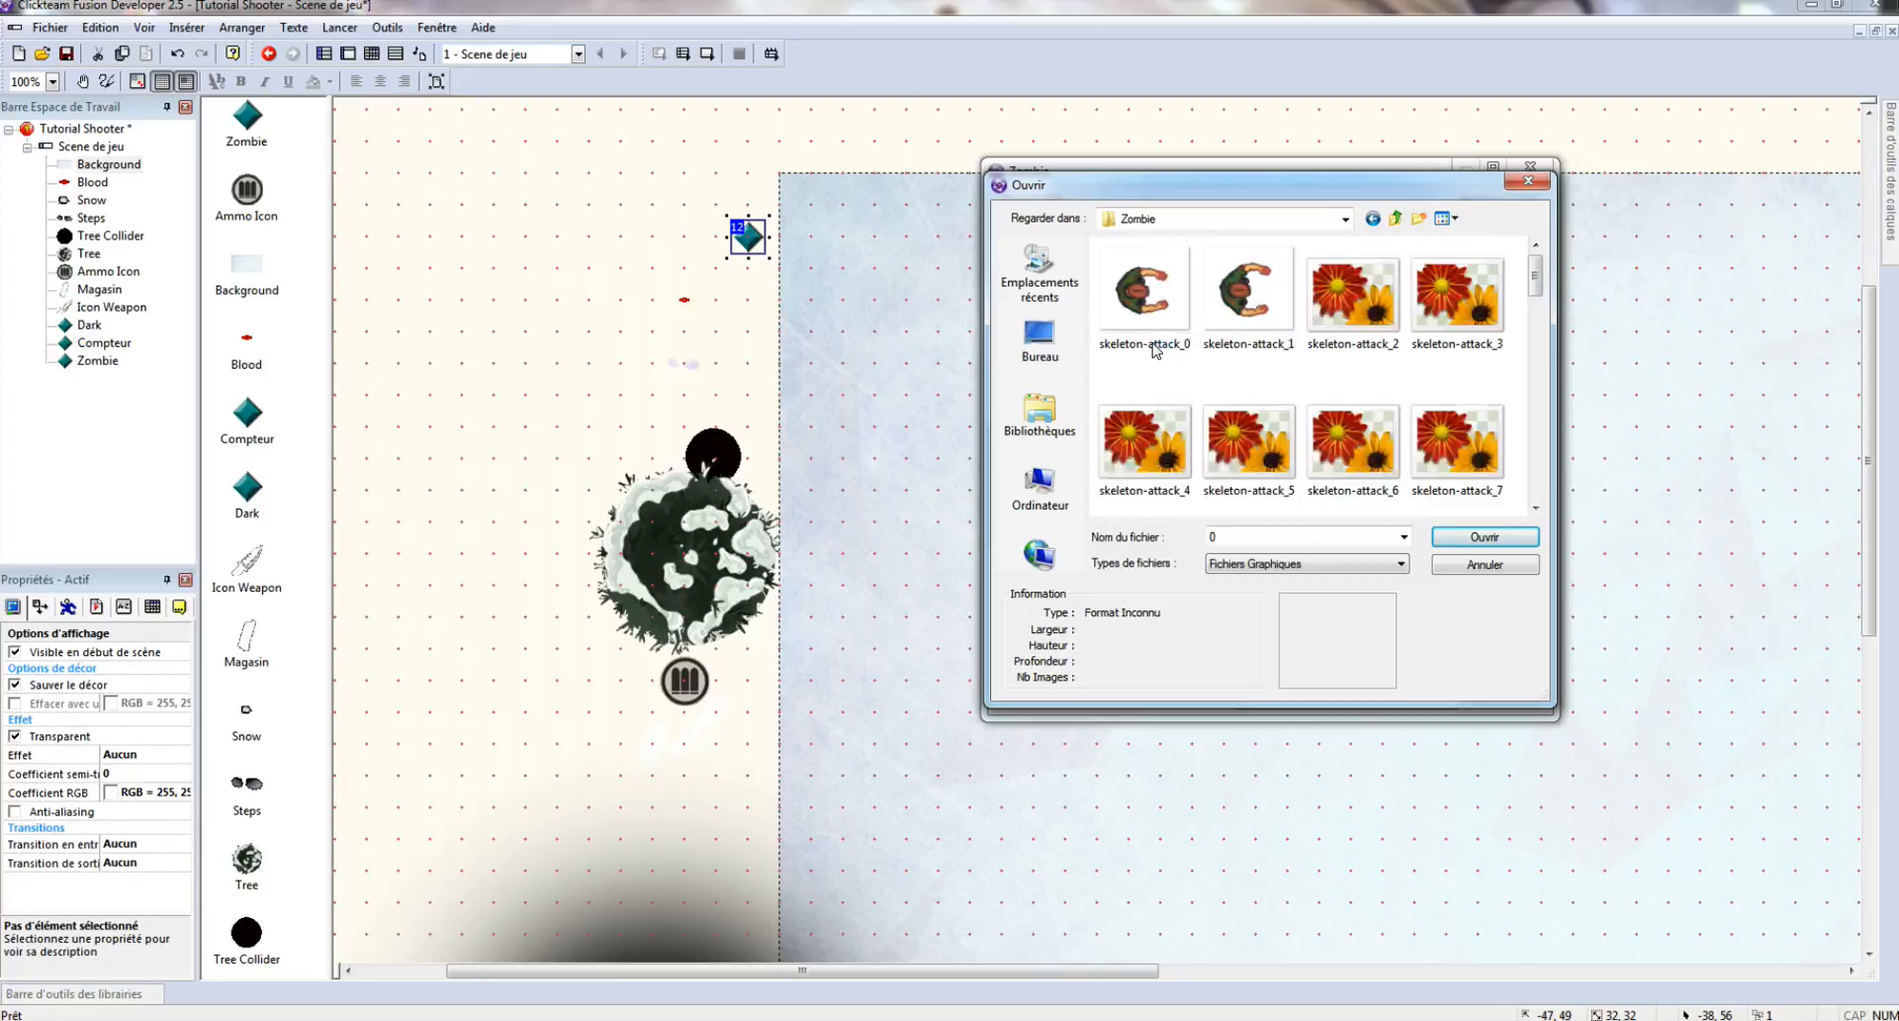
left_click(1323, 431)
scroll(1323, 431, "down", 2)
double_click(1254, 313)
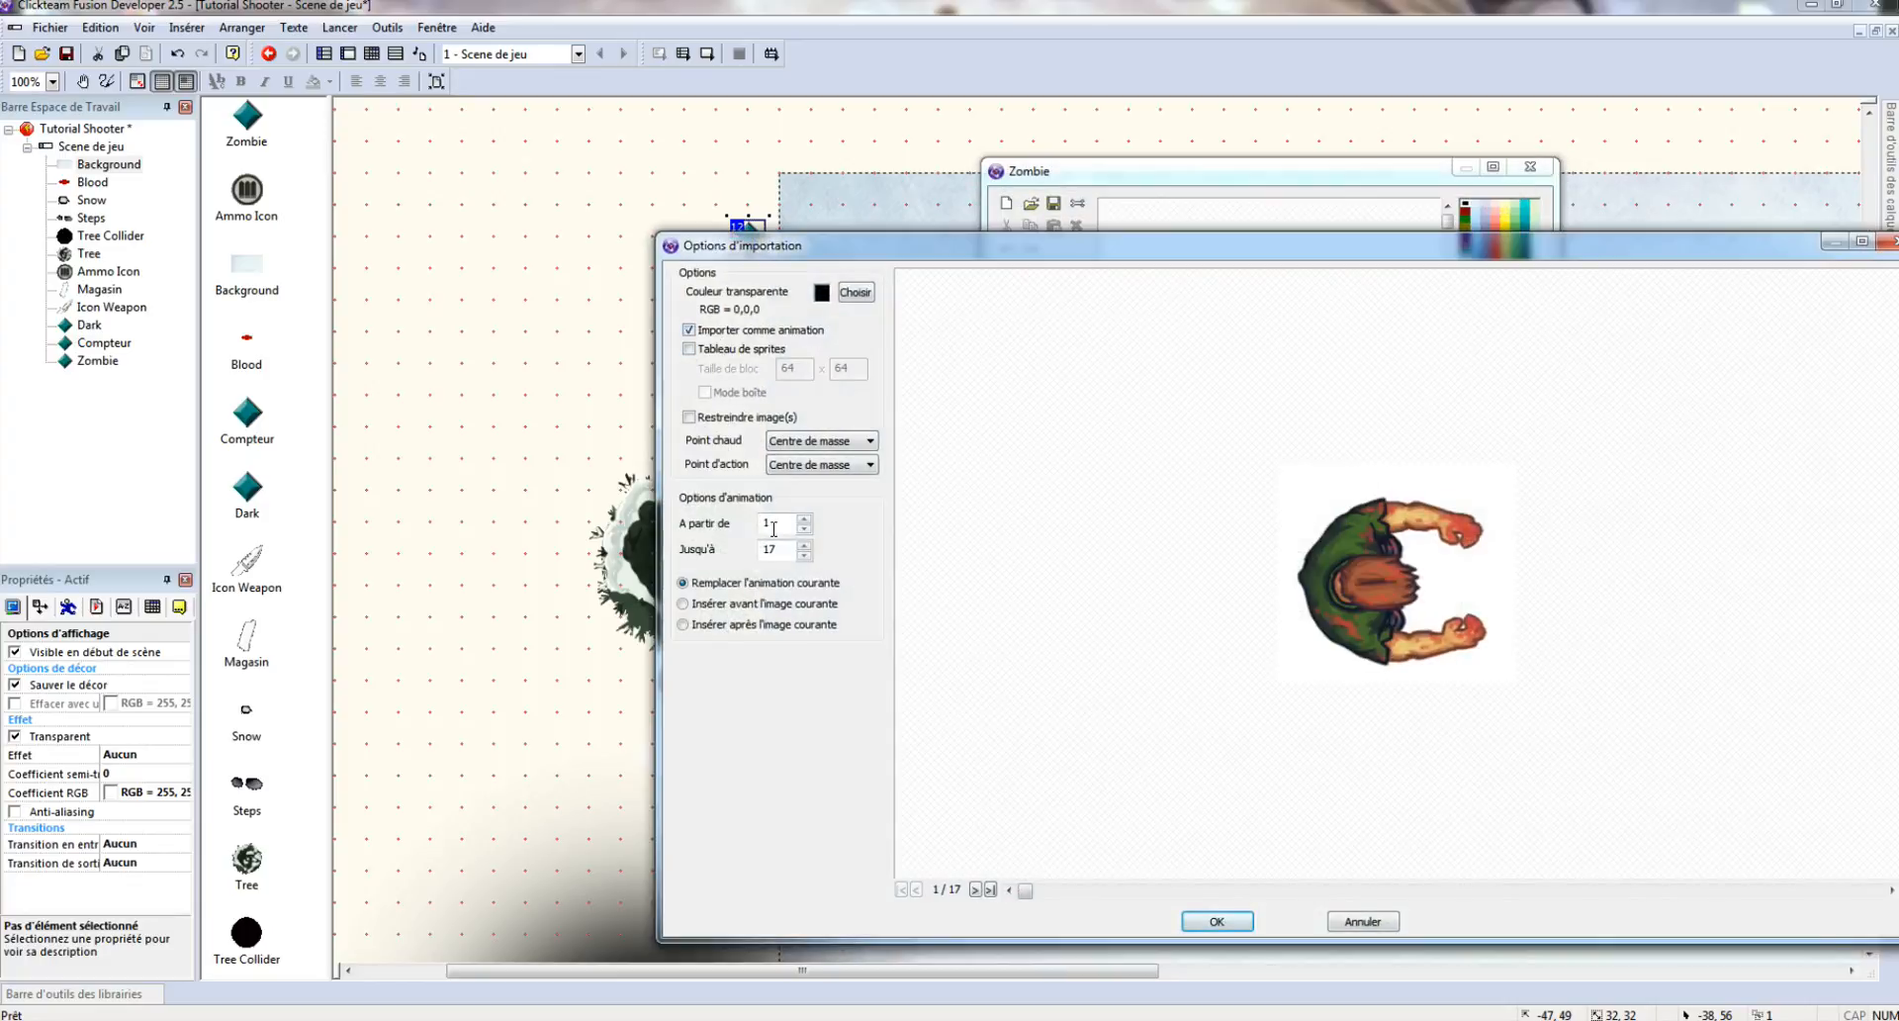
left_click(837, 446)
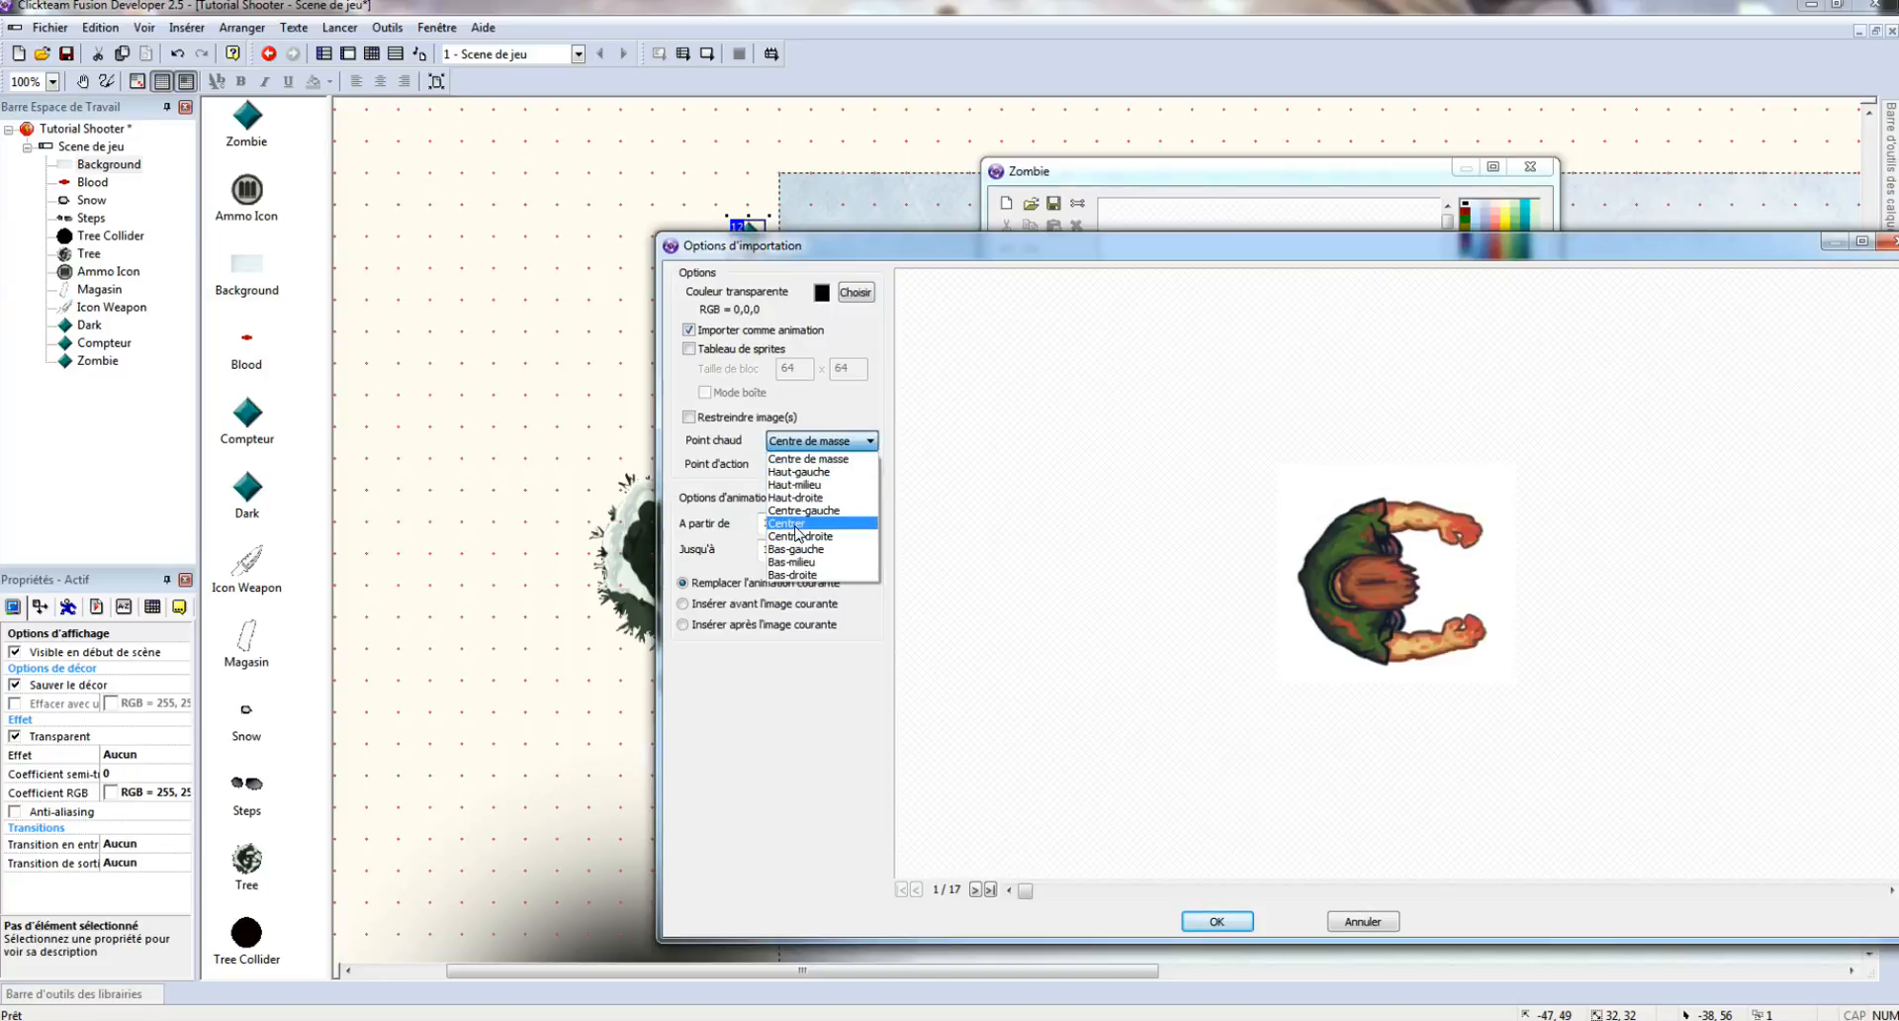
left_click(821, 461)
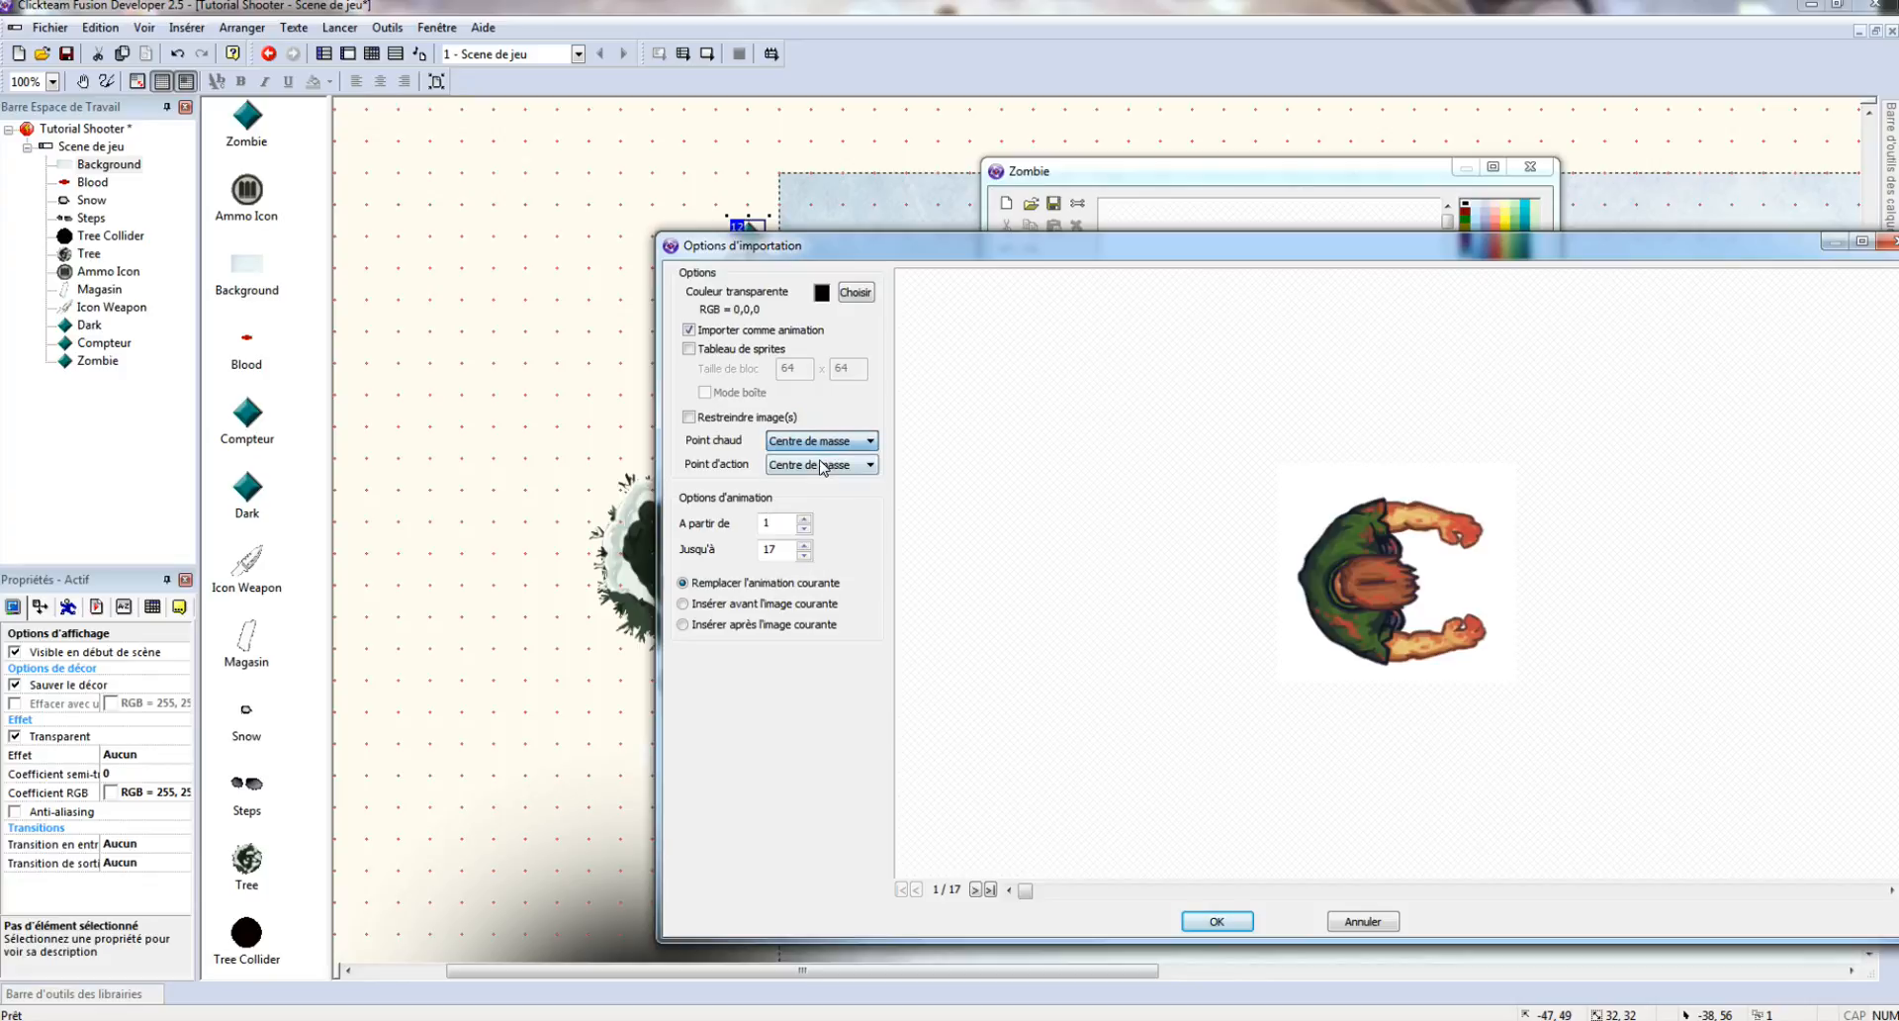
left_click(1225, 921)
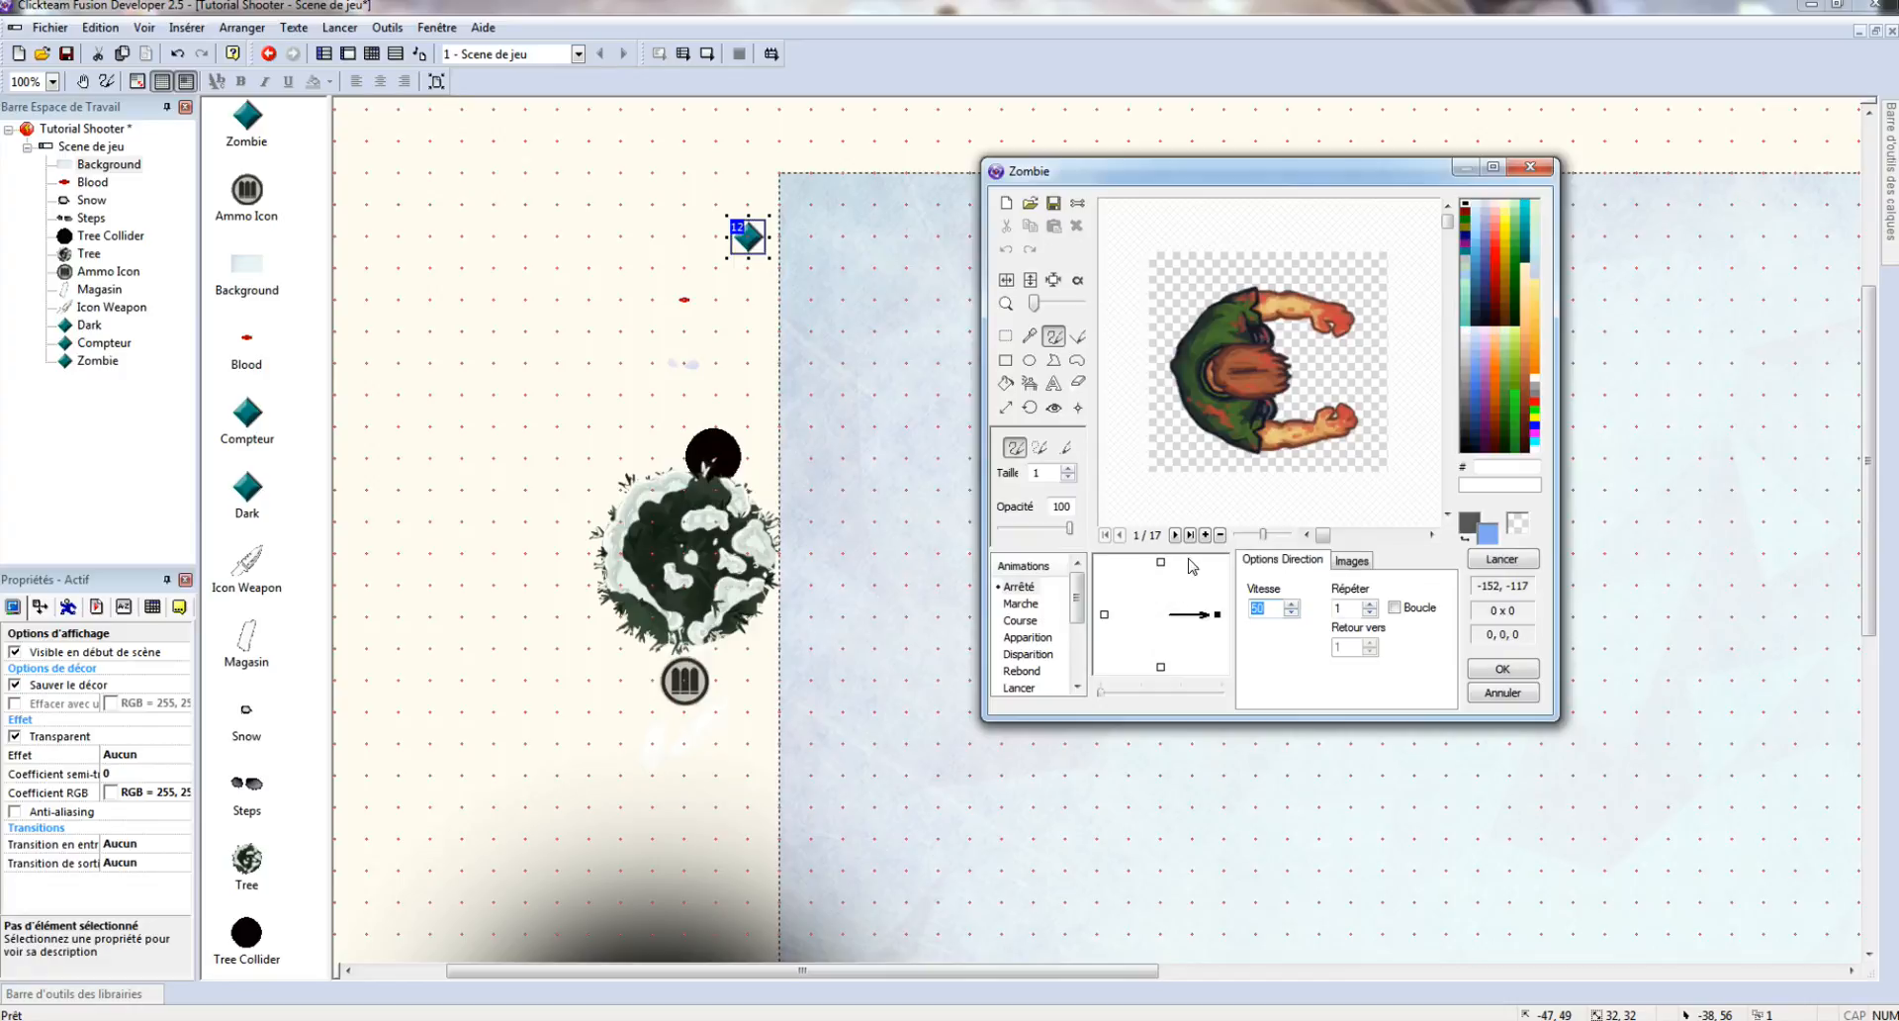
- Loop the idle animation and import the 17 skeleton-move frames into Marche
left_click(1396, 607)
left_click(1029, 606)
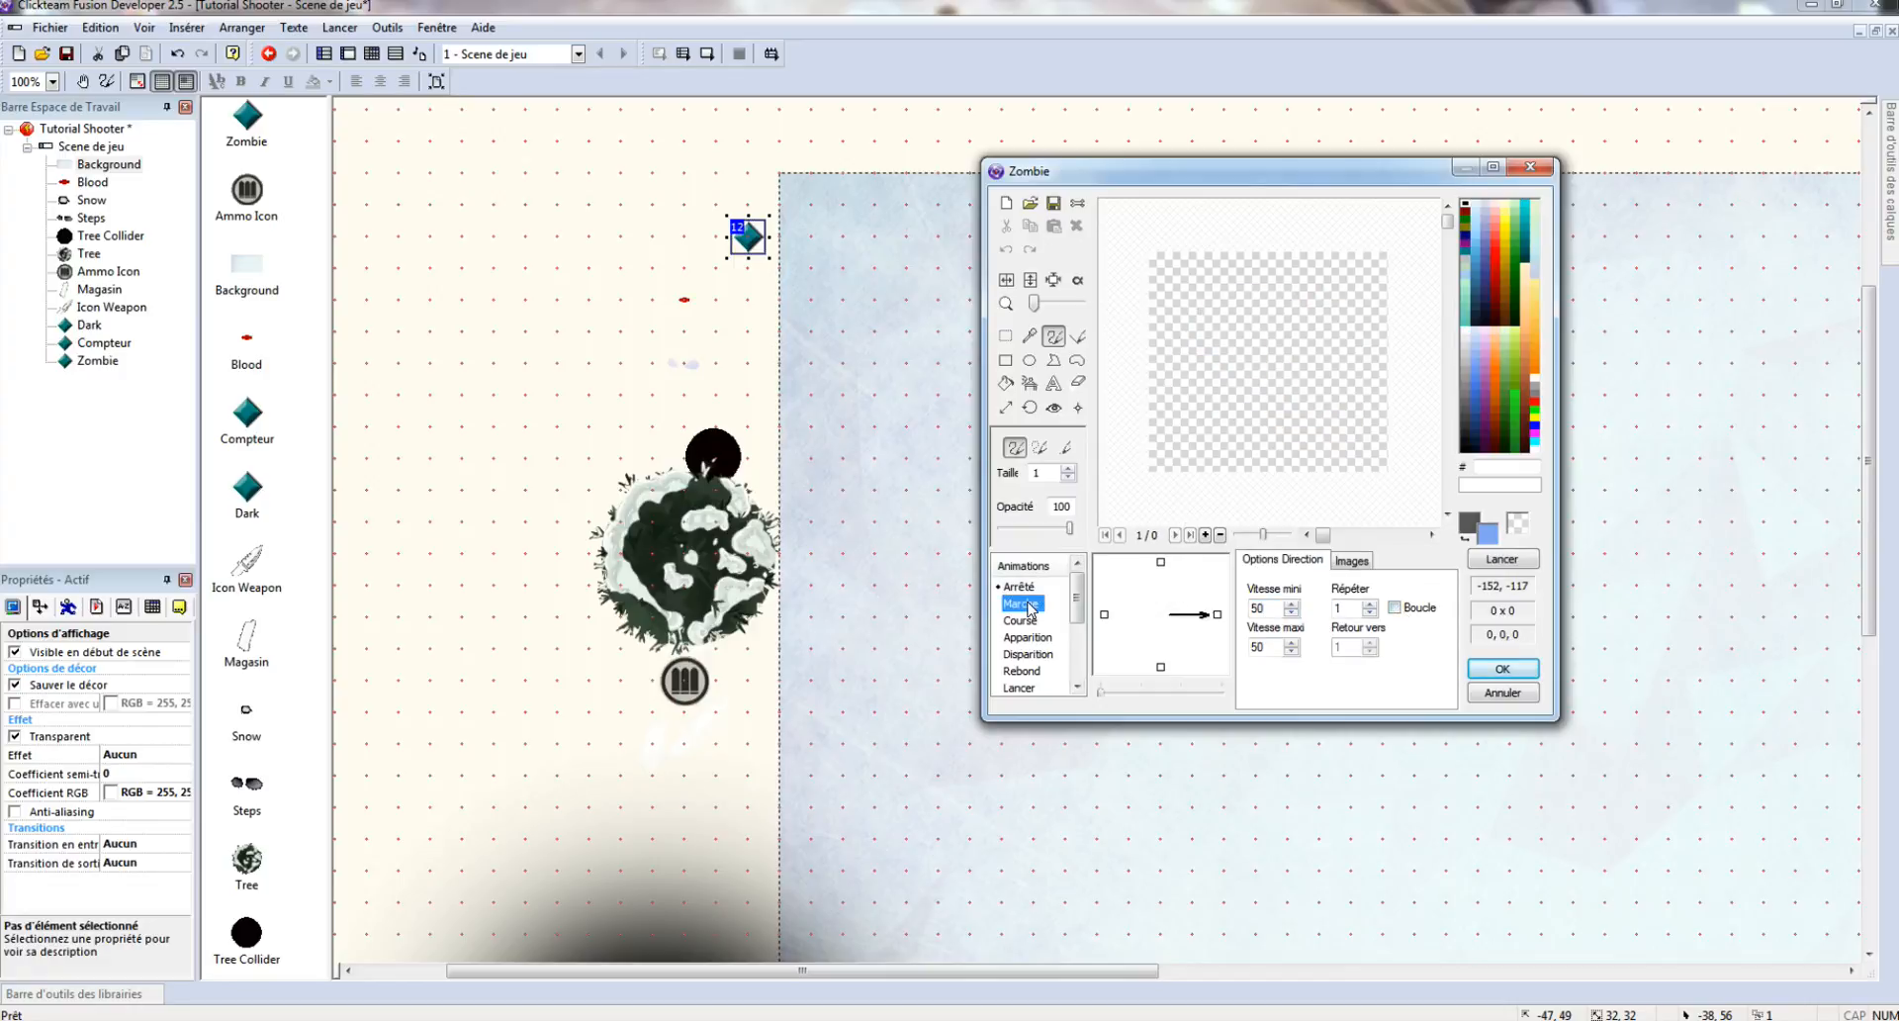
left_click(1351, 560)
left_click(1030, 203)
left_click(1250, 465)
scroll(1250, 499, "down", 5)
scroll(1409, 469, "down", 1)
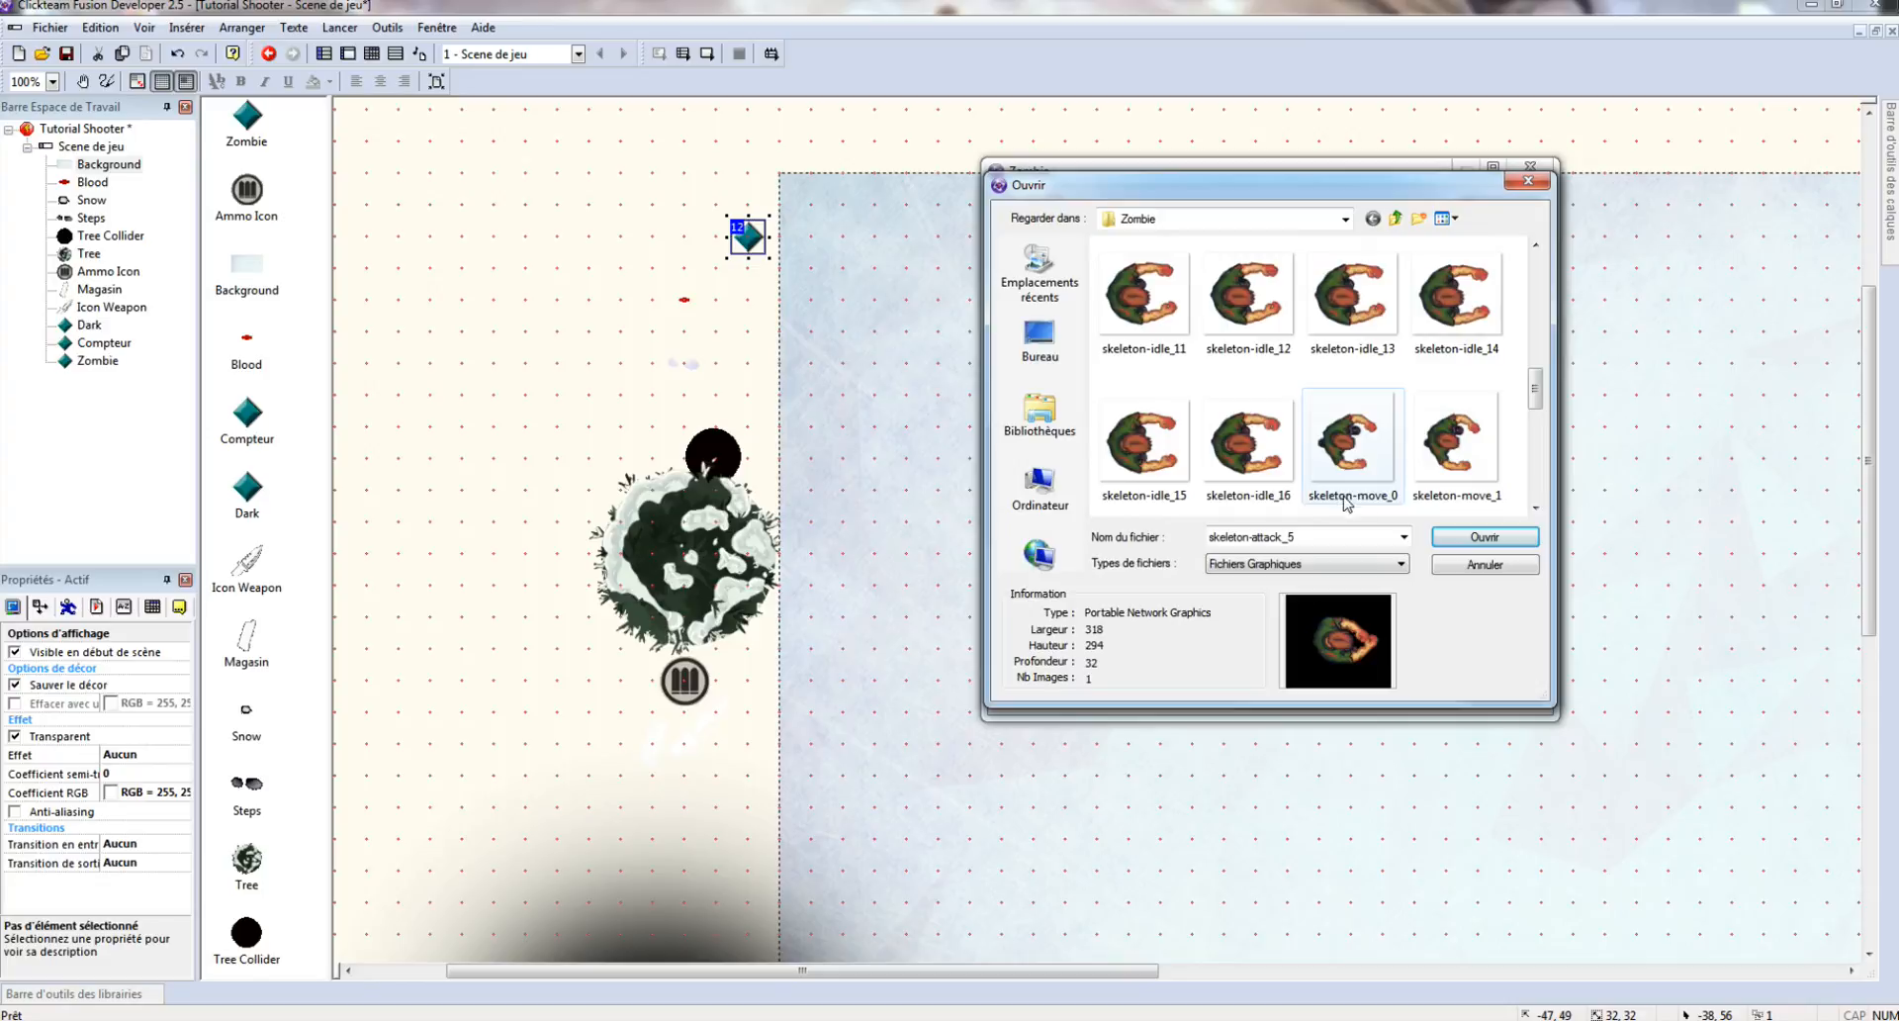
double_click(1354, 445)
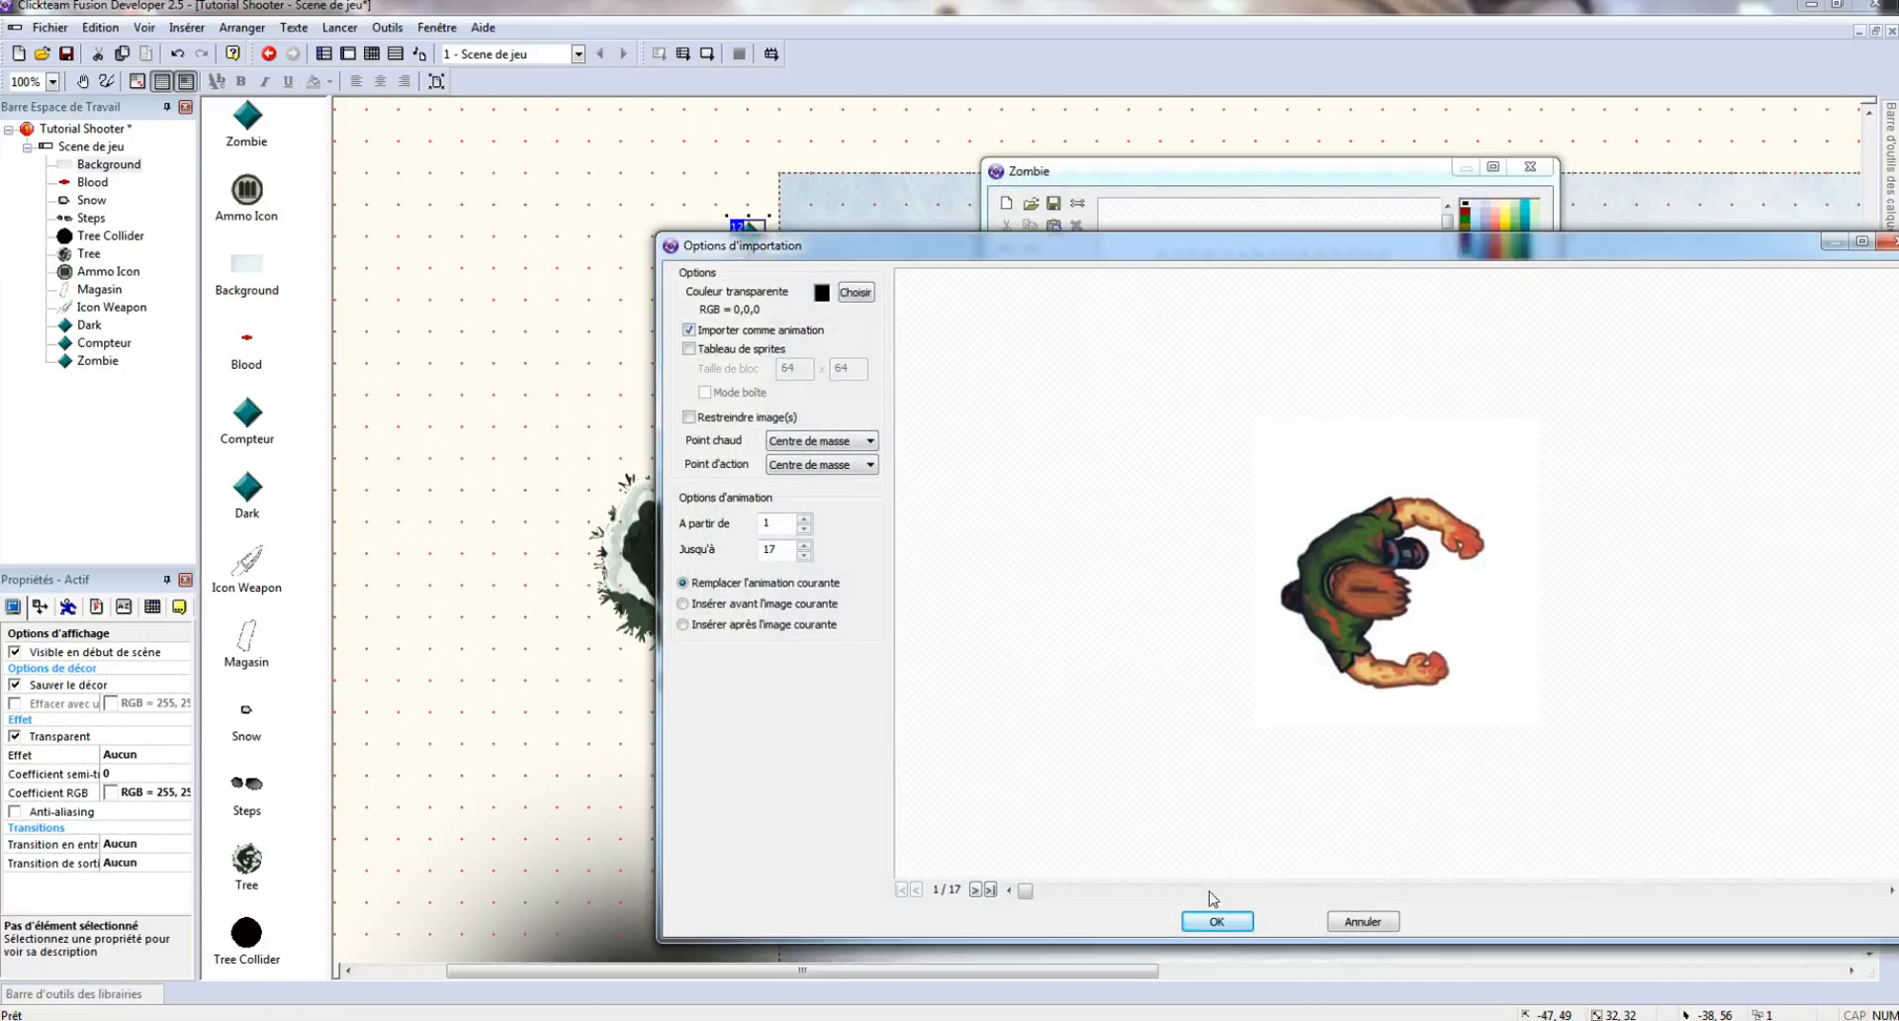
left_click(1216, 921)
- Set the Marche animation speeds to minimum 2 and maximum 20
left_click(1296, 562)
type("2")
key("Tab")
type("20")
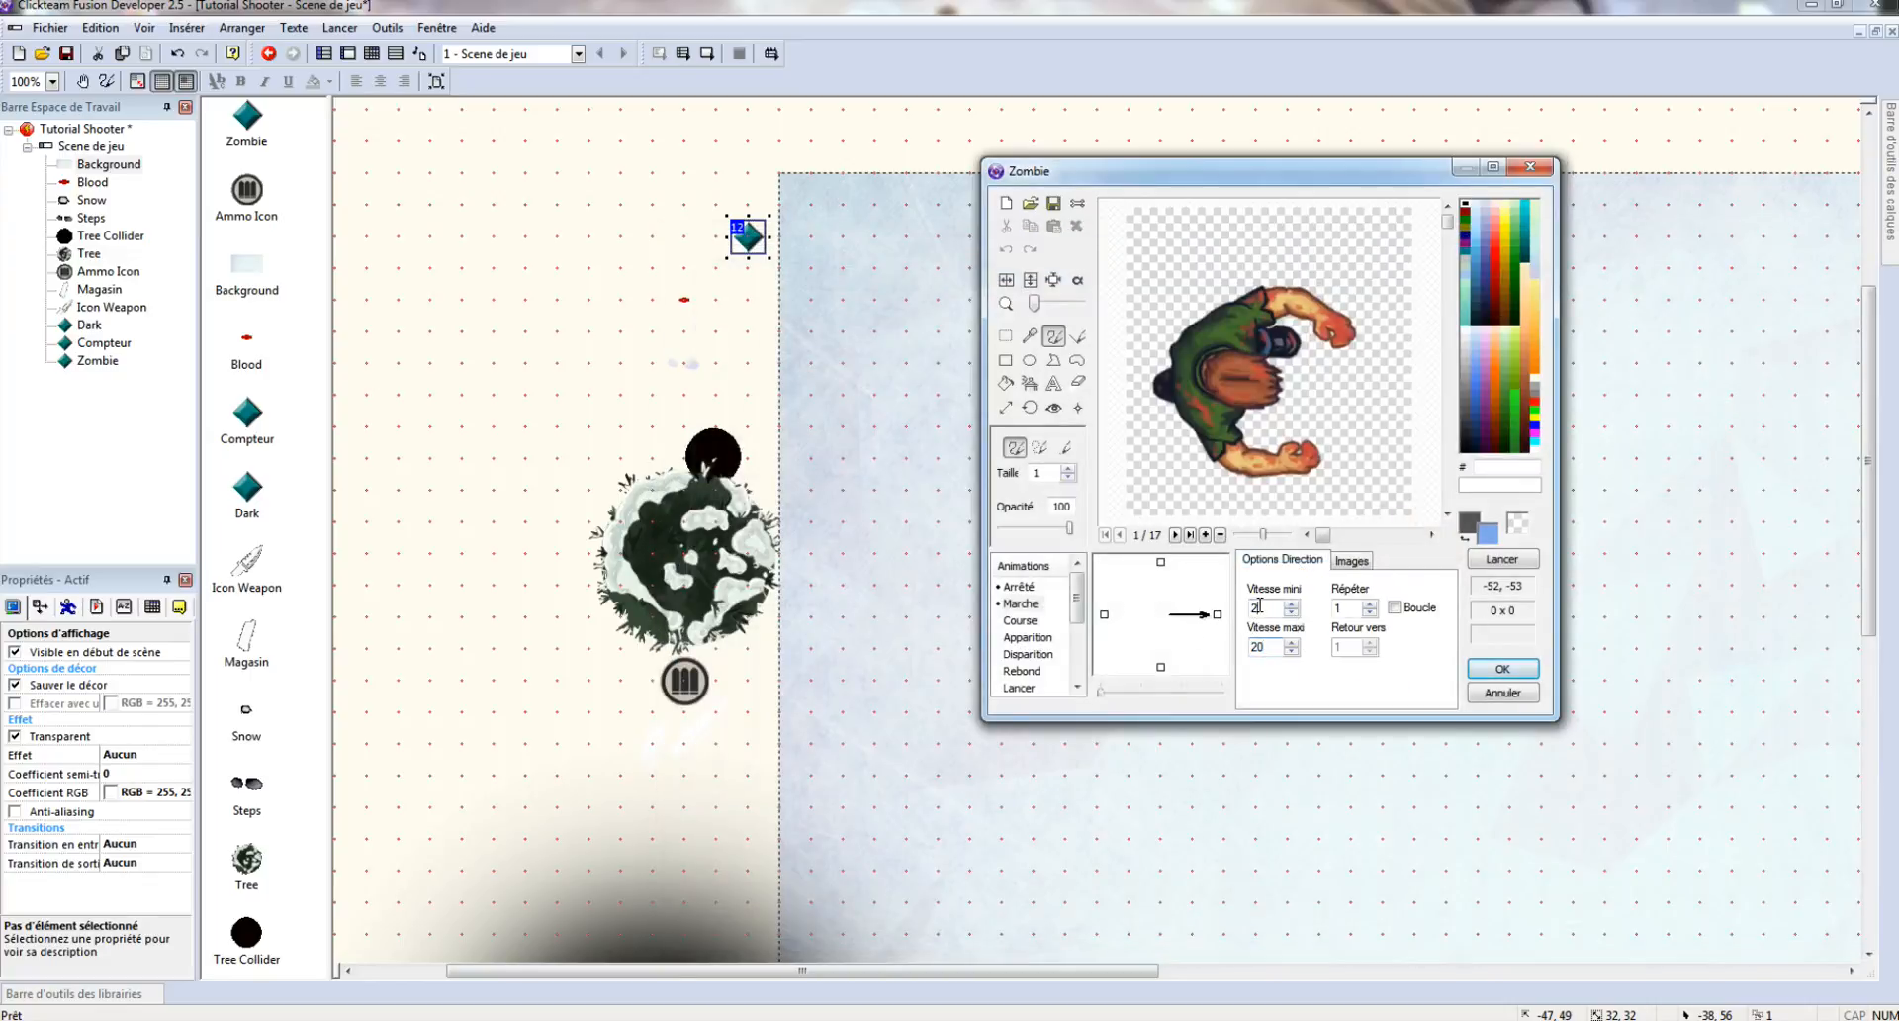
- Add a new animation named Attack to the Zombie
scroll(1029, 633, "down", 3)
right_click(1032, 687)
left_click(1088, 702)
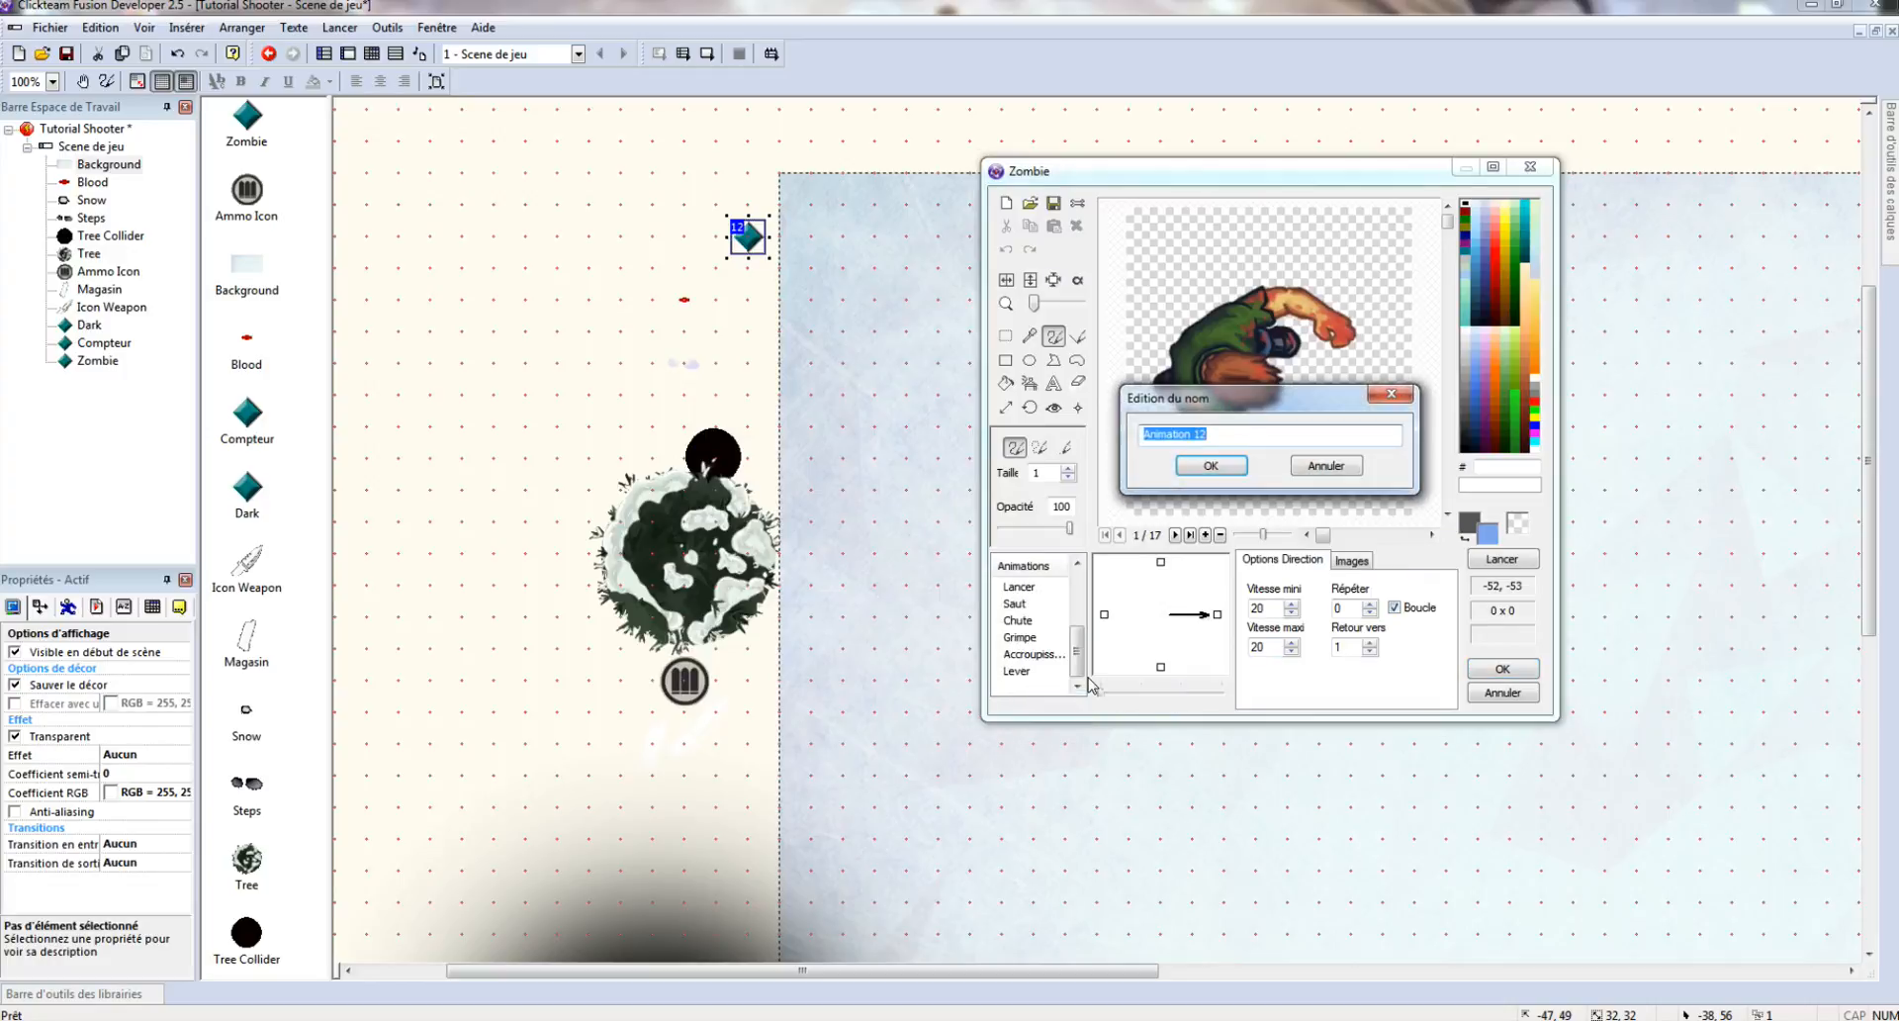
type("Attack")
key("Return")
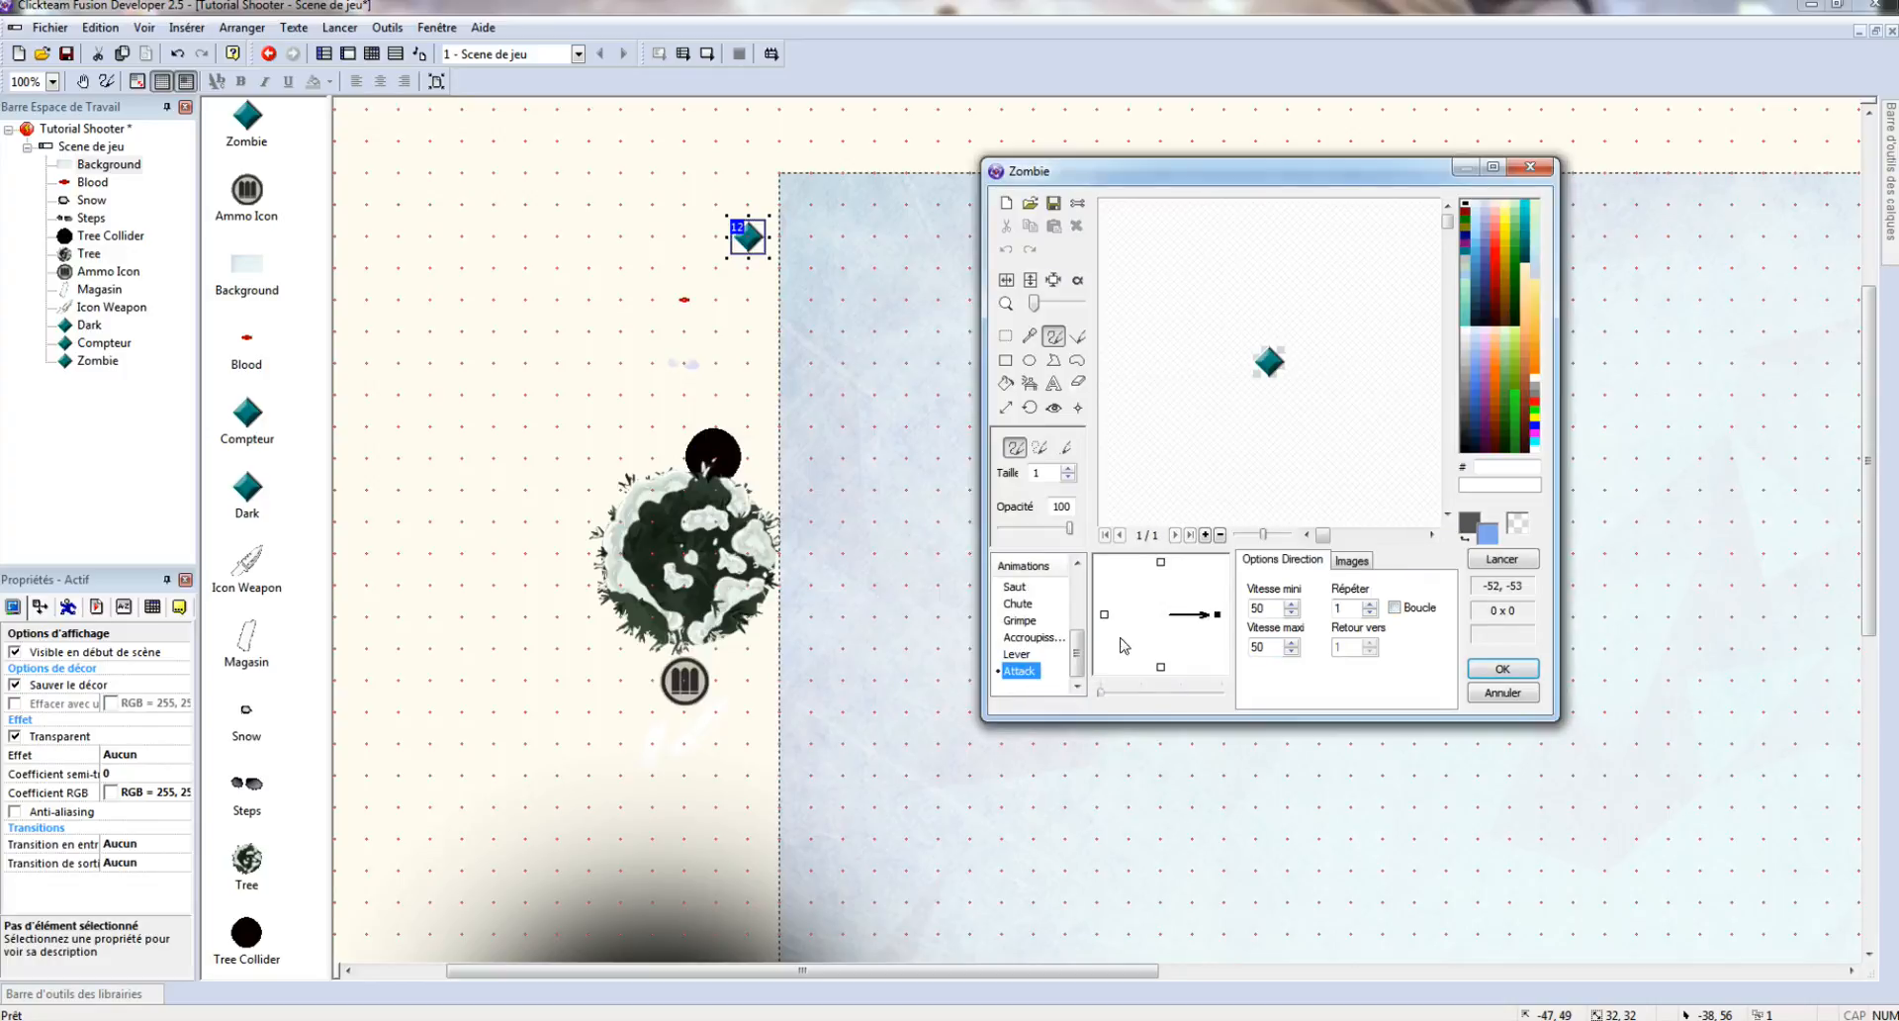
- Import the 9 skeleton-attack frames into Attack and set its maximum speed to 20
left_click(1358, 564)
left_click(1030, 203)
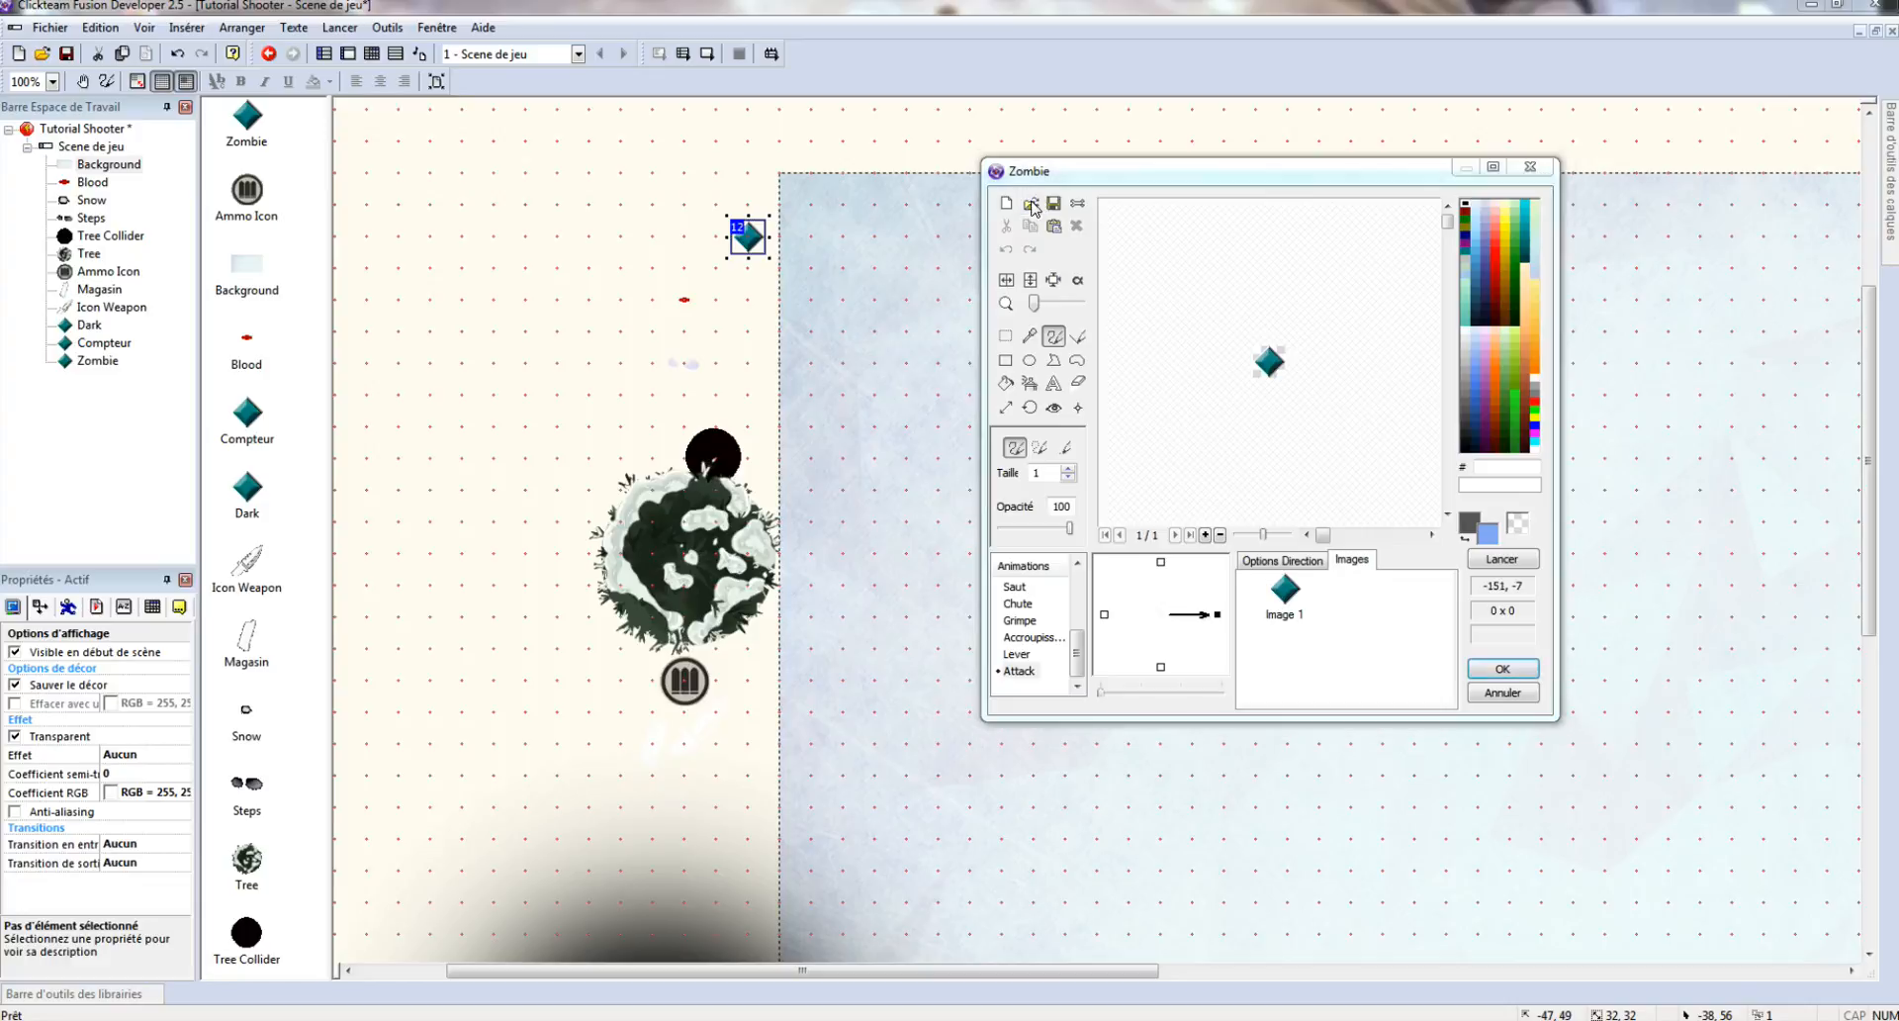
left_click(1176, 322)
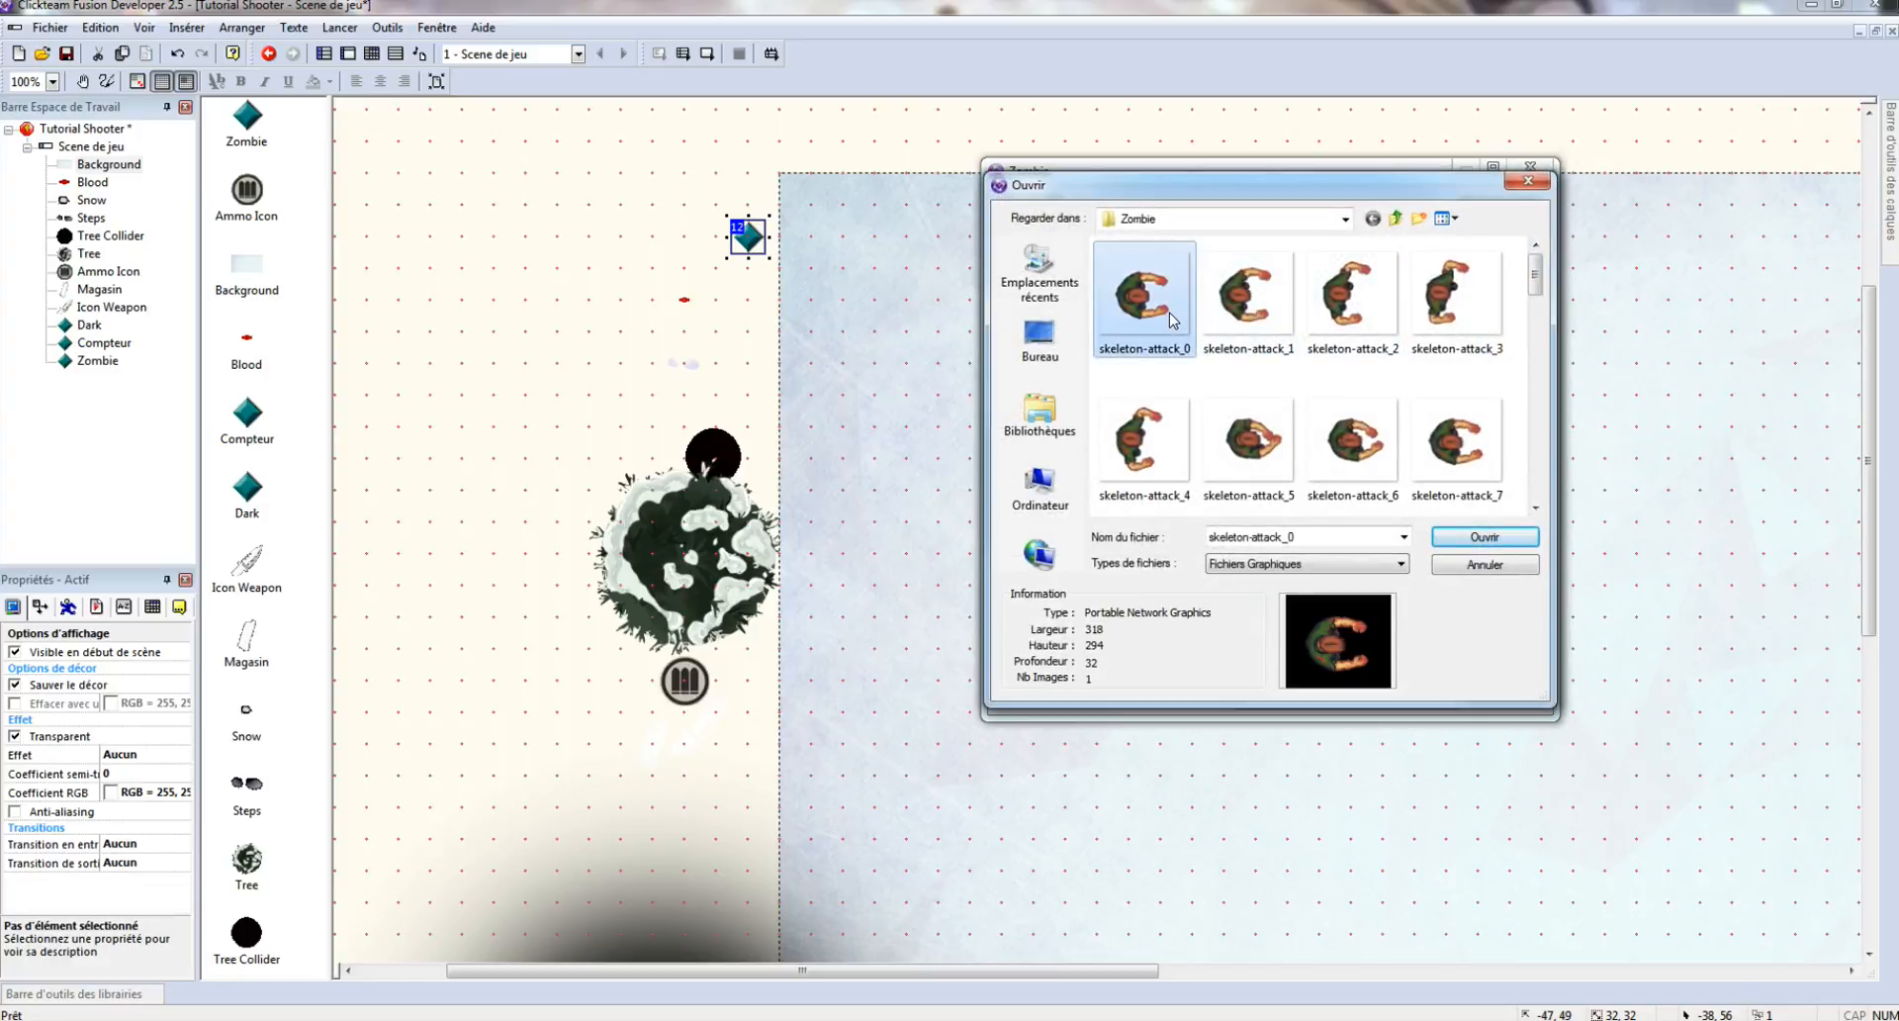
double_click(1172, 319)
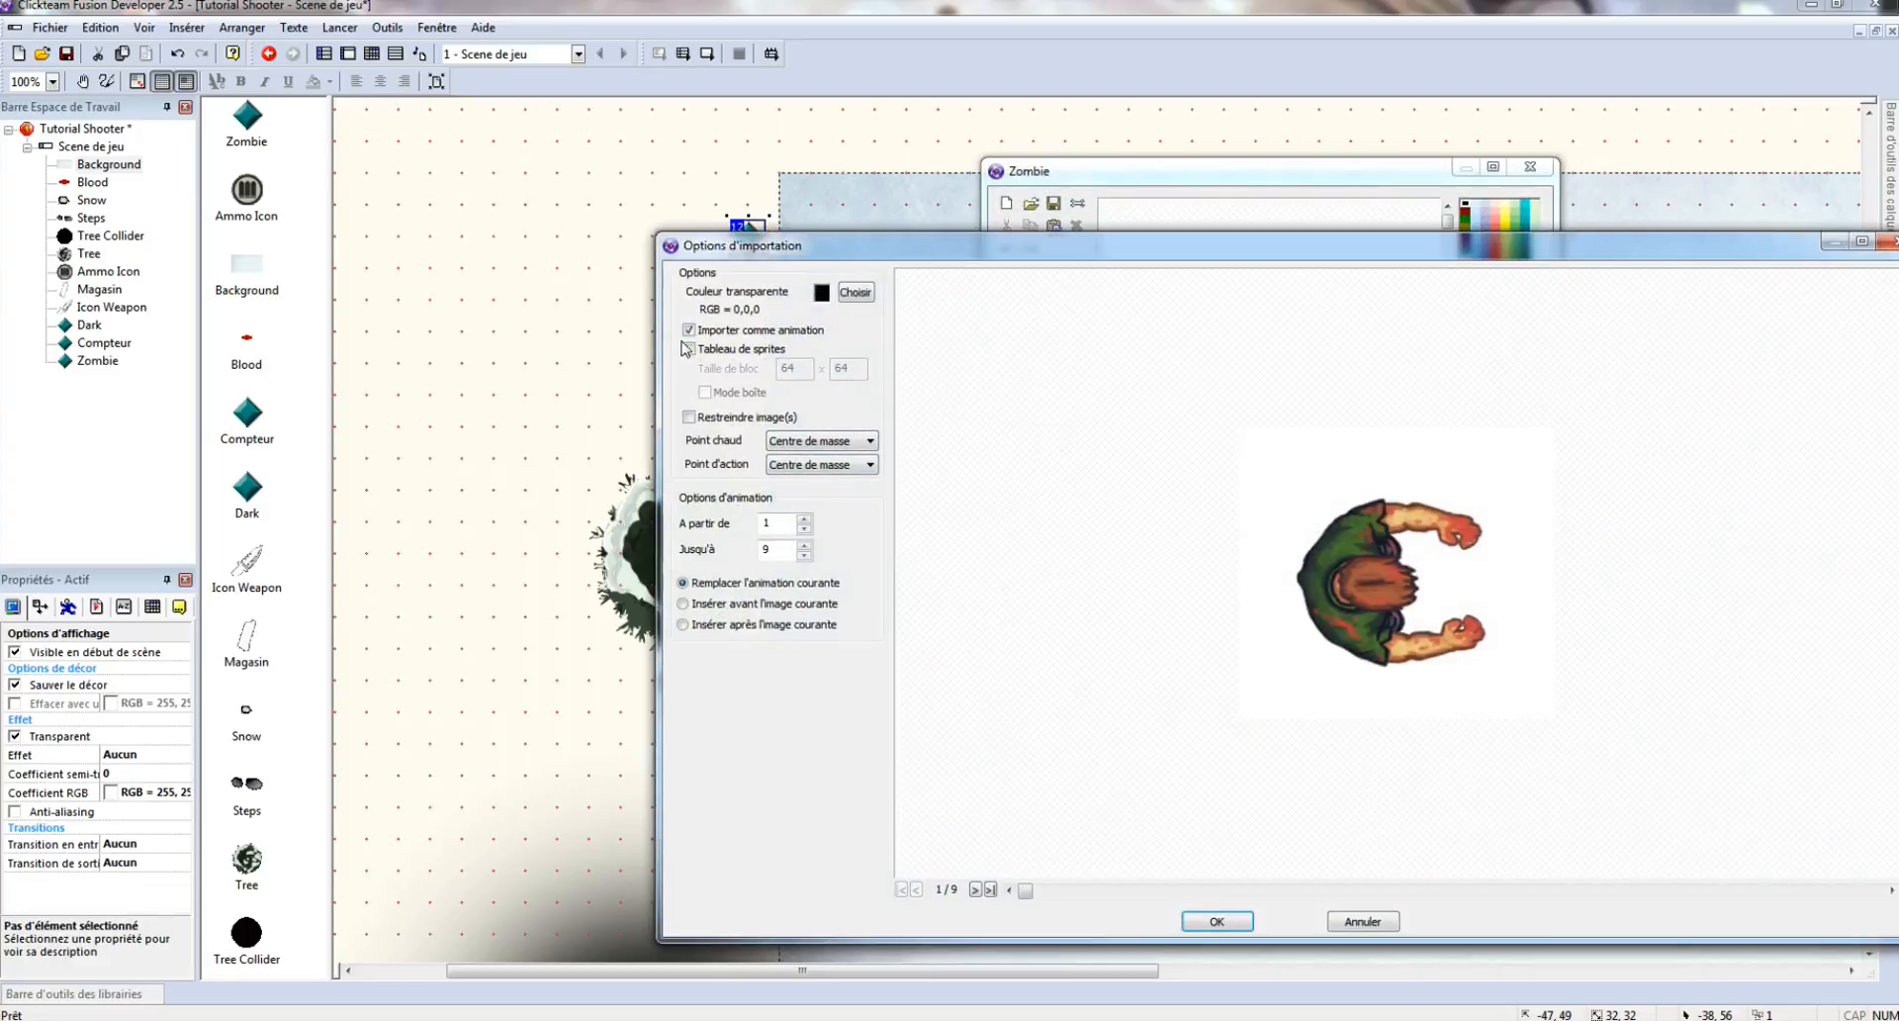
left_click(1218, 922)
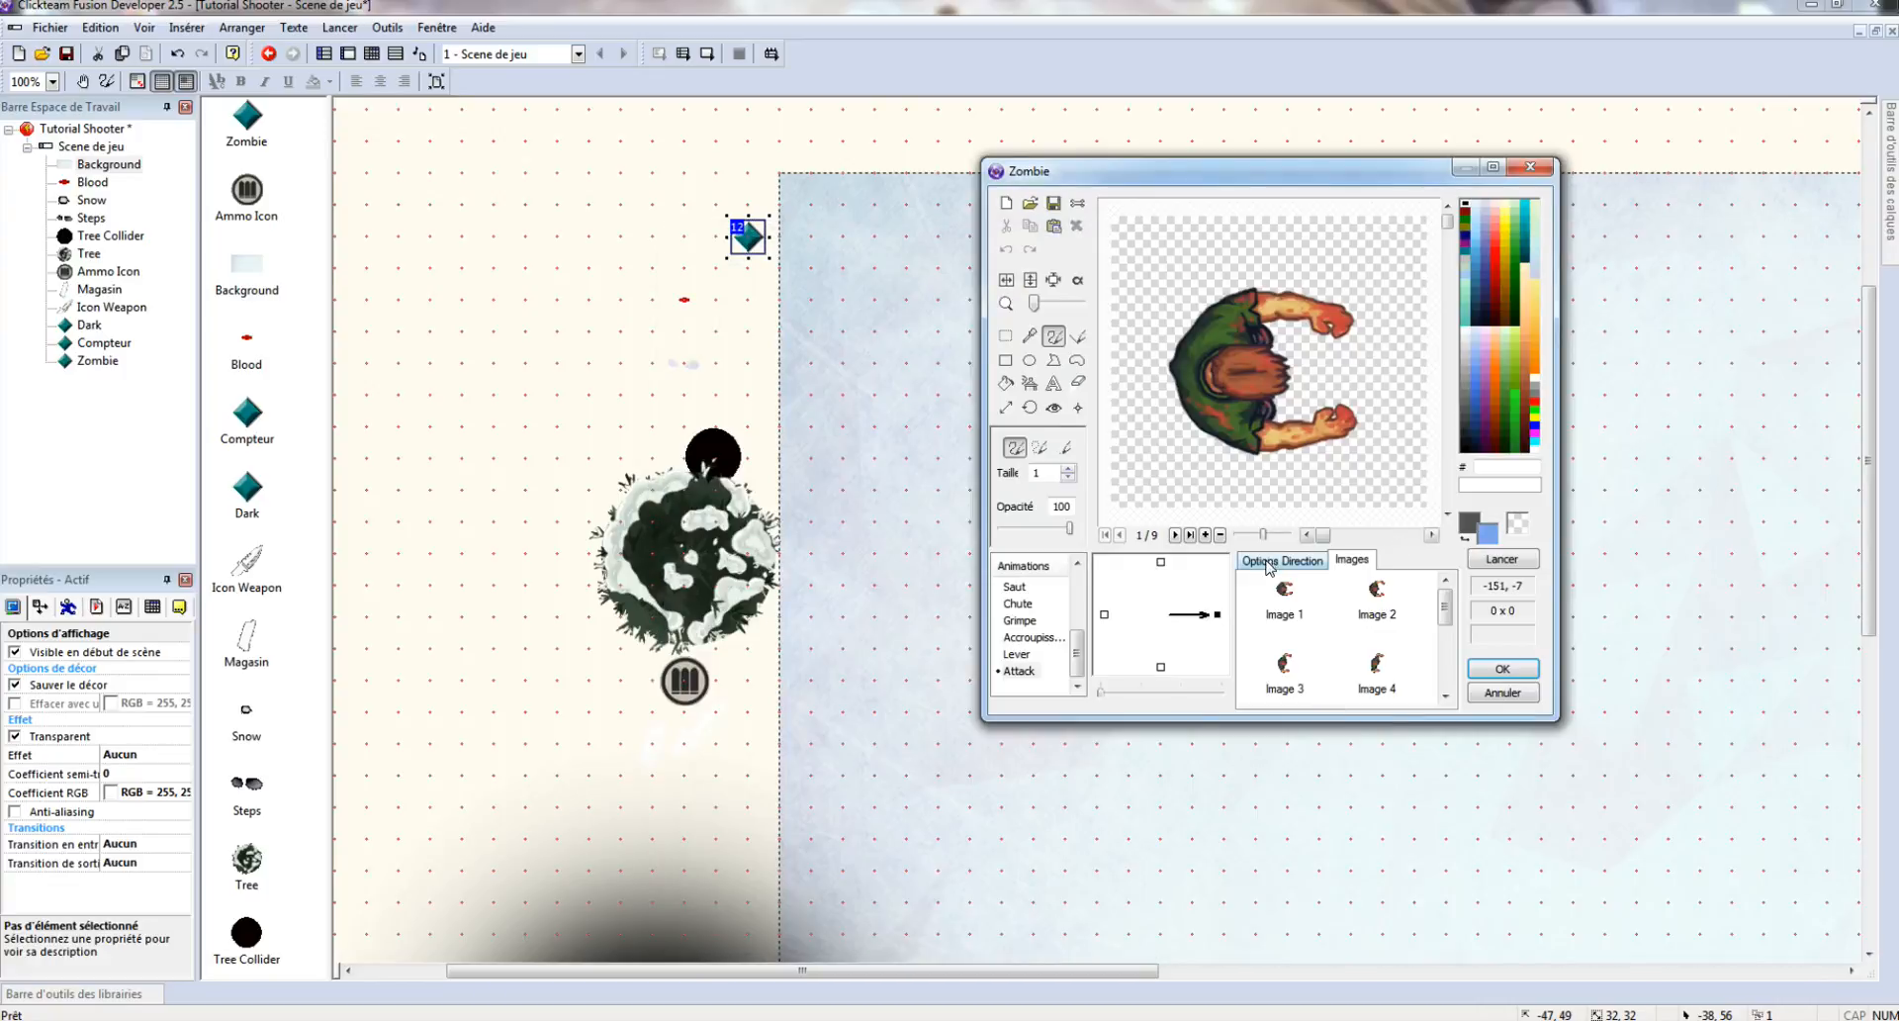
key("Tab")
type("2")
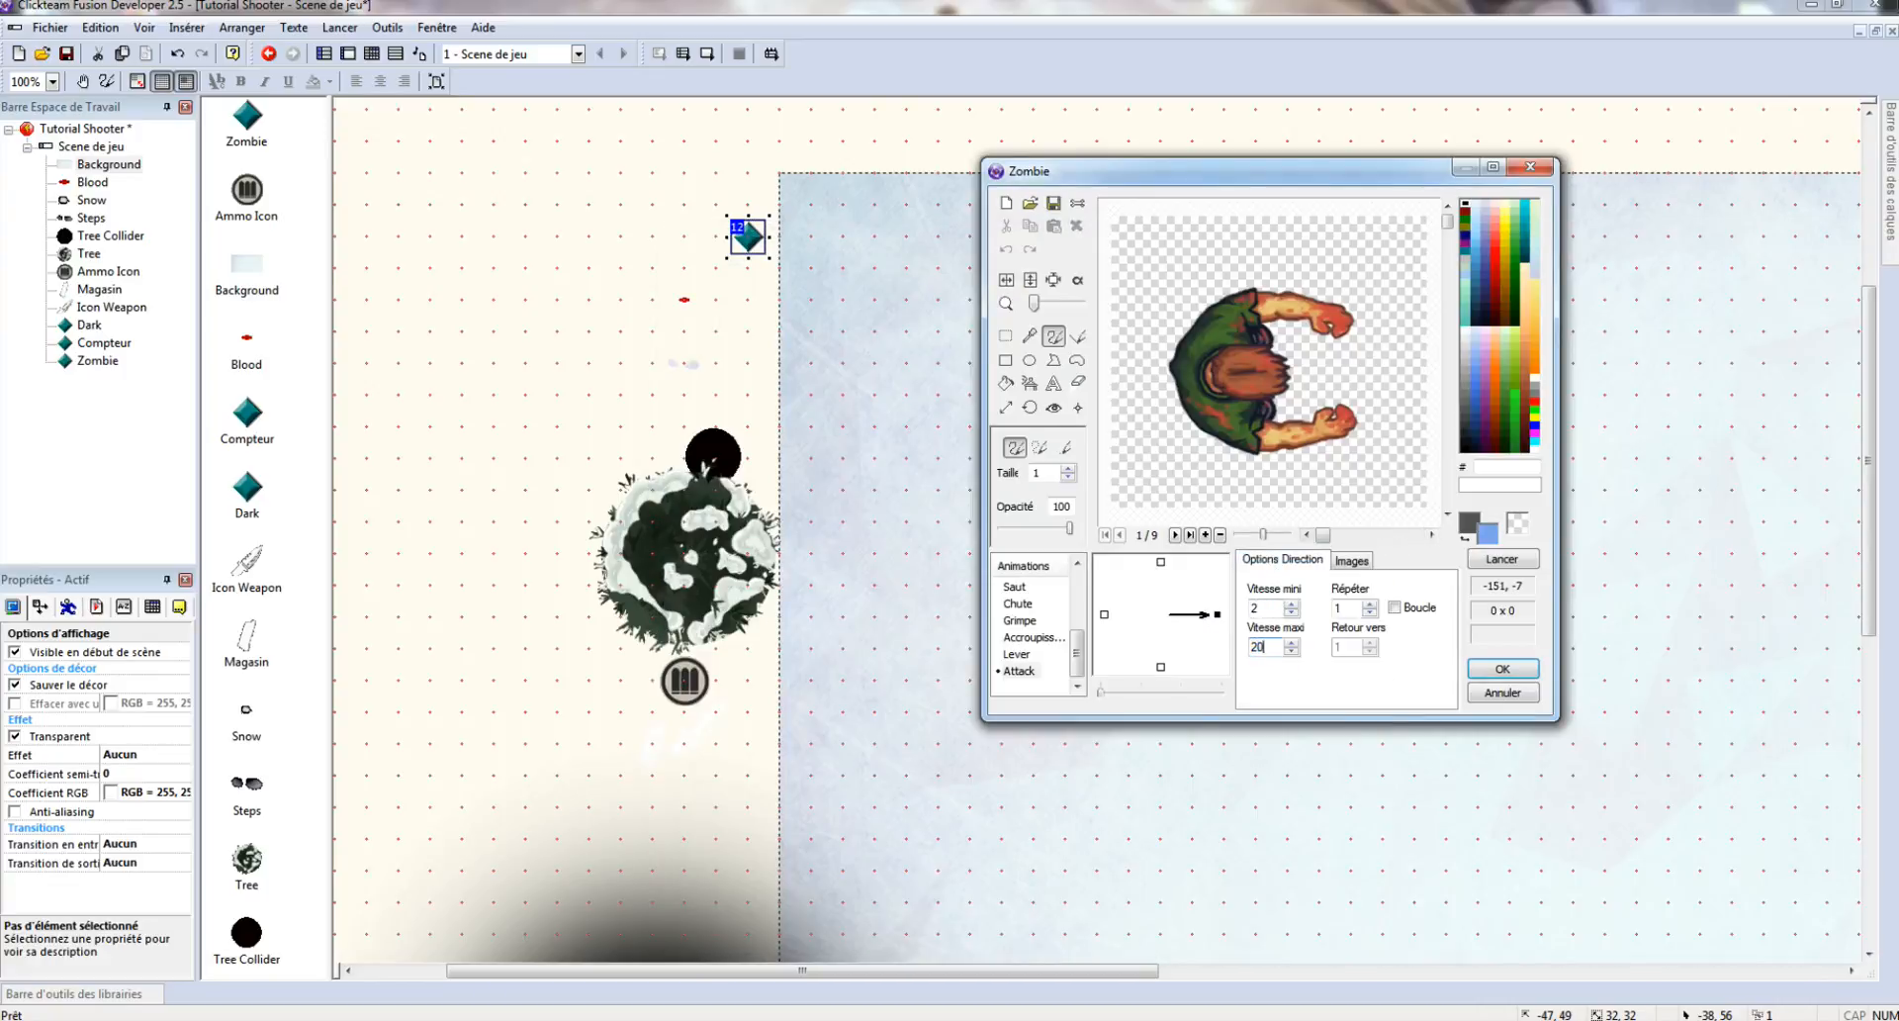
type("0")
- Accept the Zombie animations and move the Zombie to the background's top-left corner
scroll(1044, 673, "up", 5)
left_click(1022, 588)
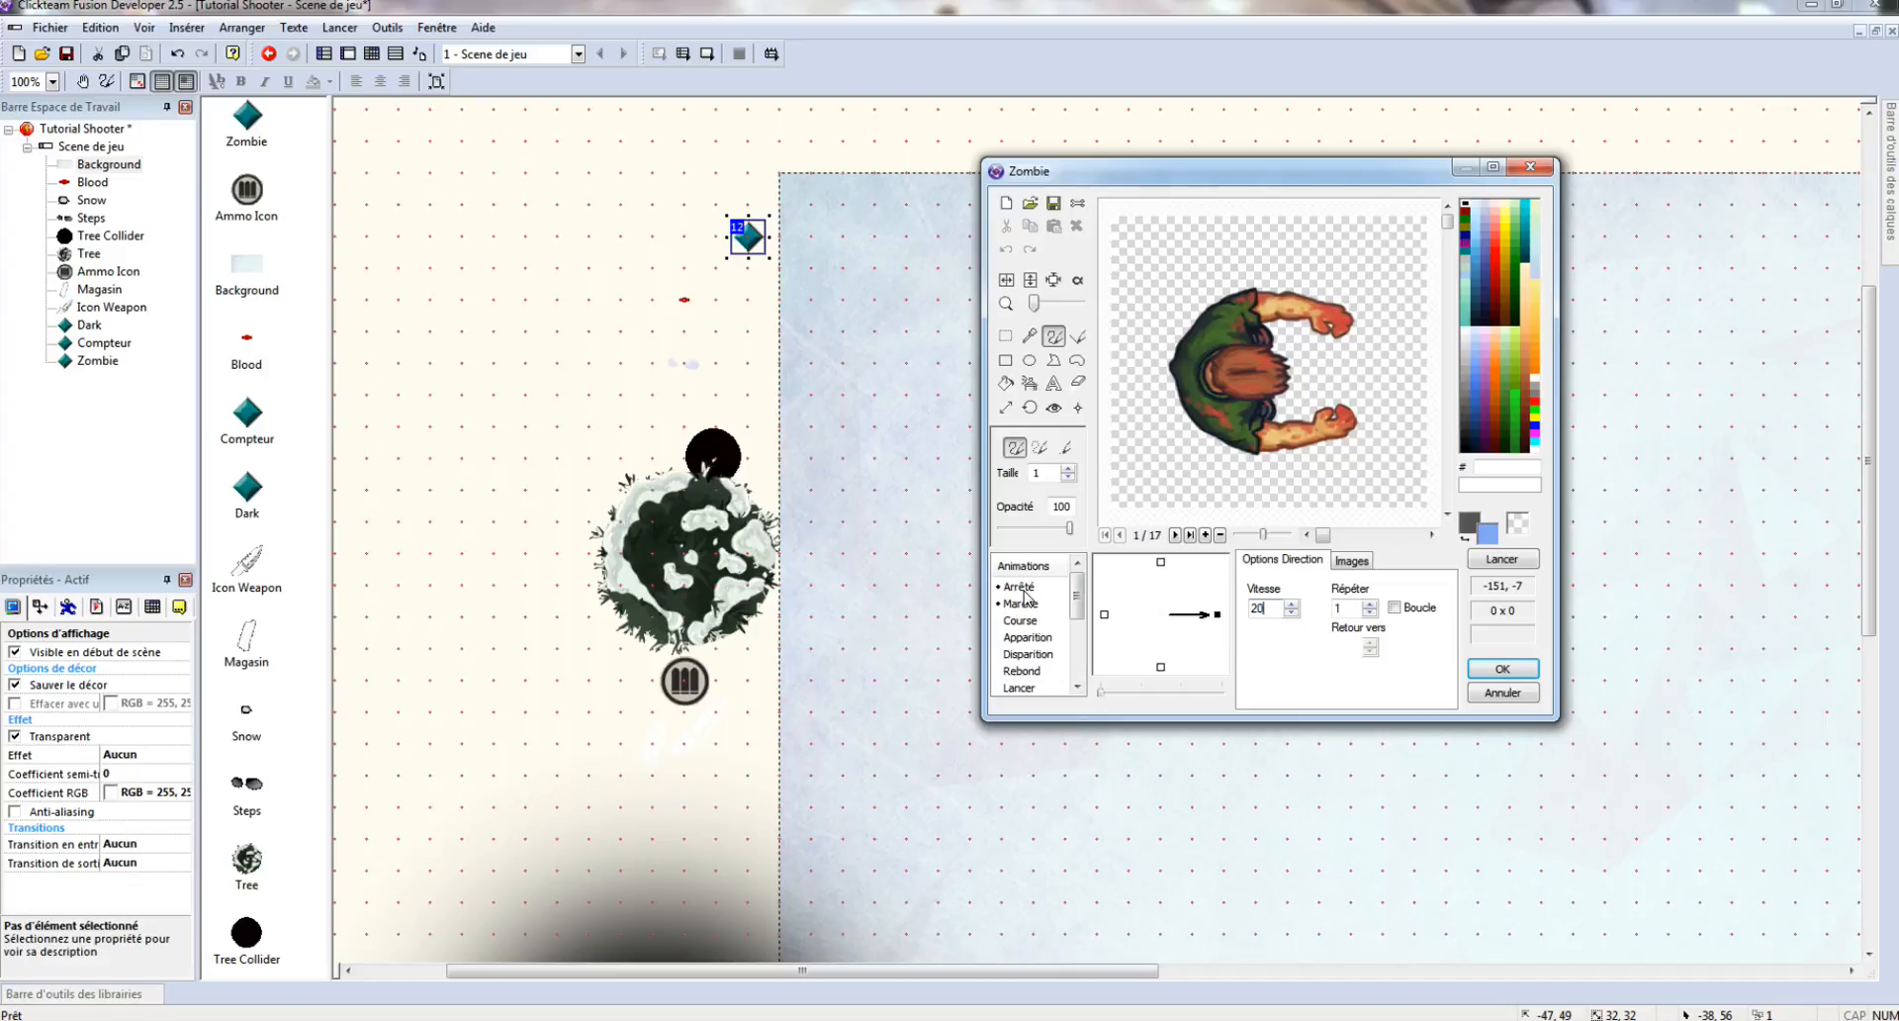
left_click(1503, 668)
left_click_drag(749, 219, 867, 272)
- Begin inserting another object from the background's context menu
left_click(1126, 304)
right_click(1126, 305)
left_click(1190, 334)
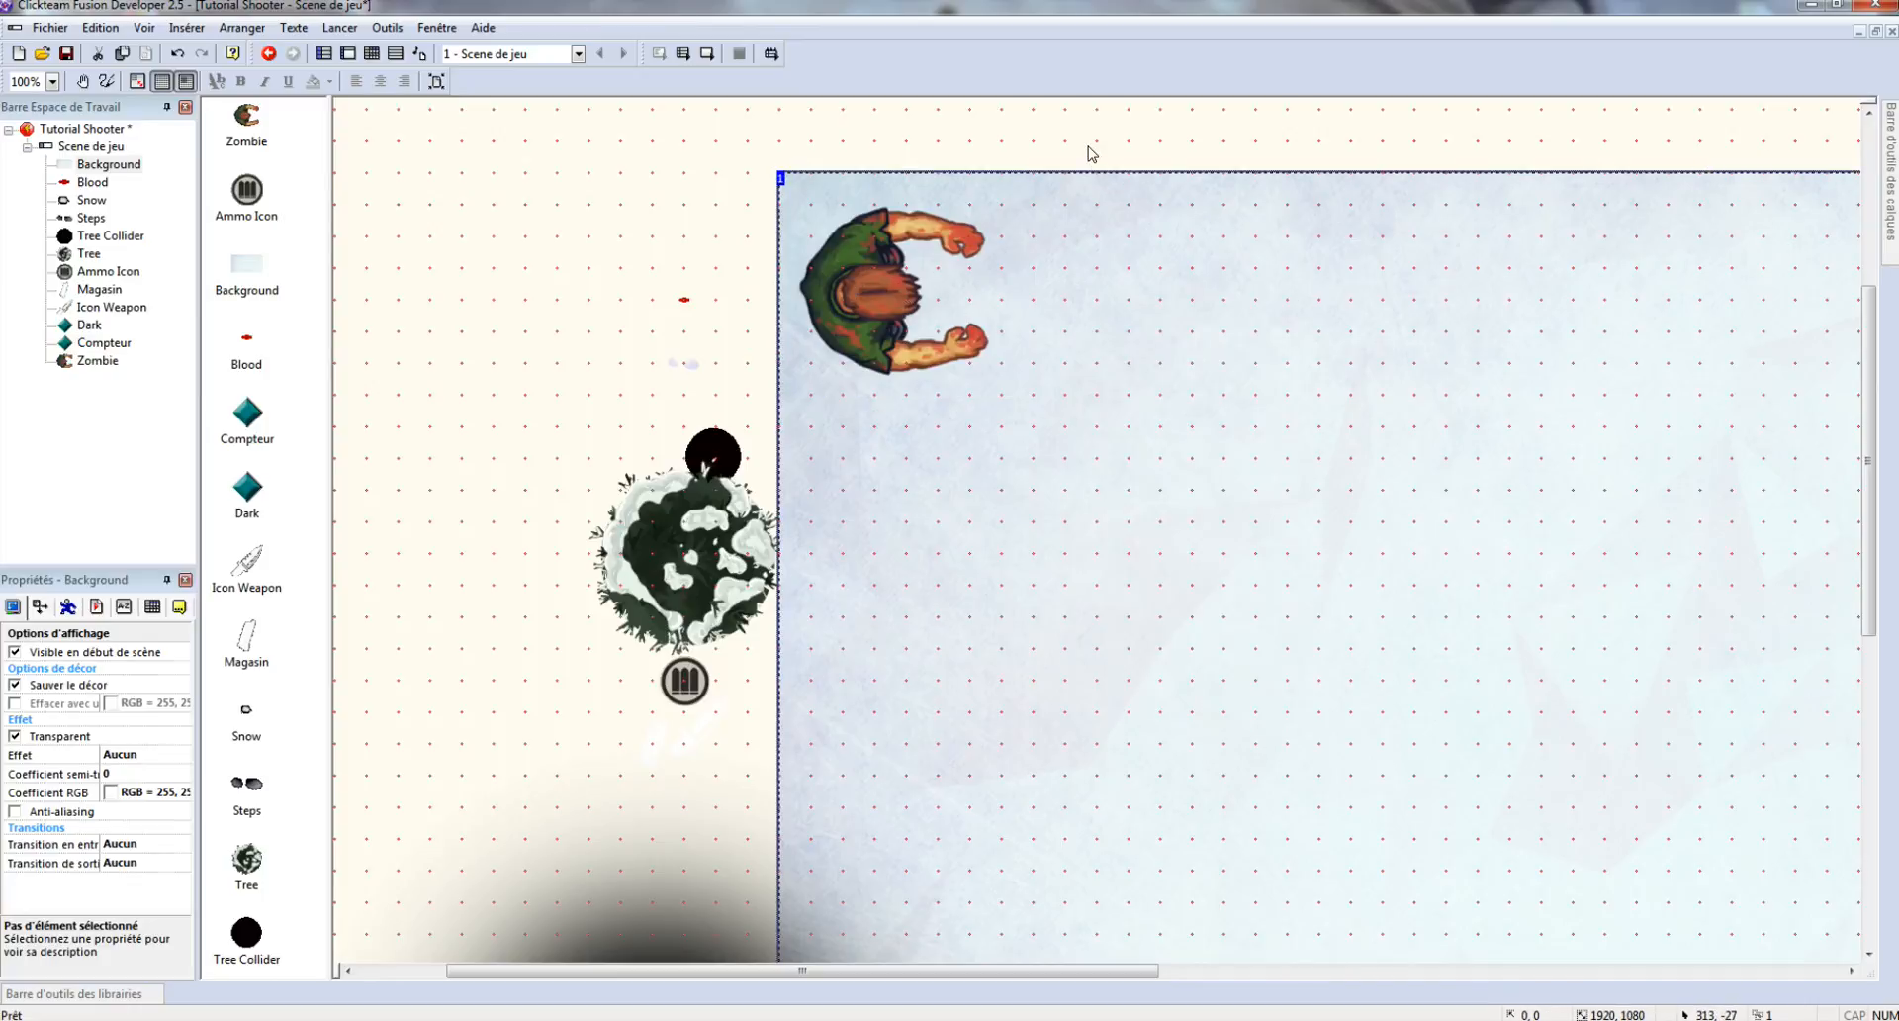
- Add an Active object and give it the red Player collider image from the Survivor folder
double_click(968, 401)
left_click(1128, 268)
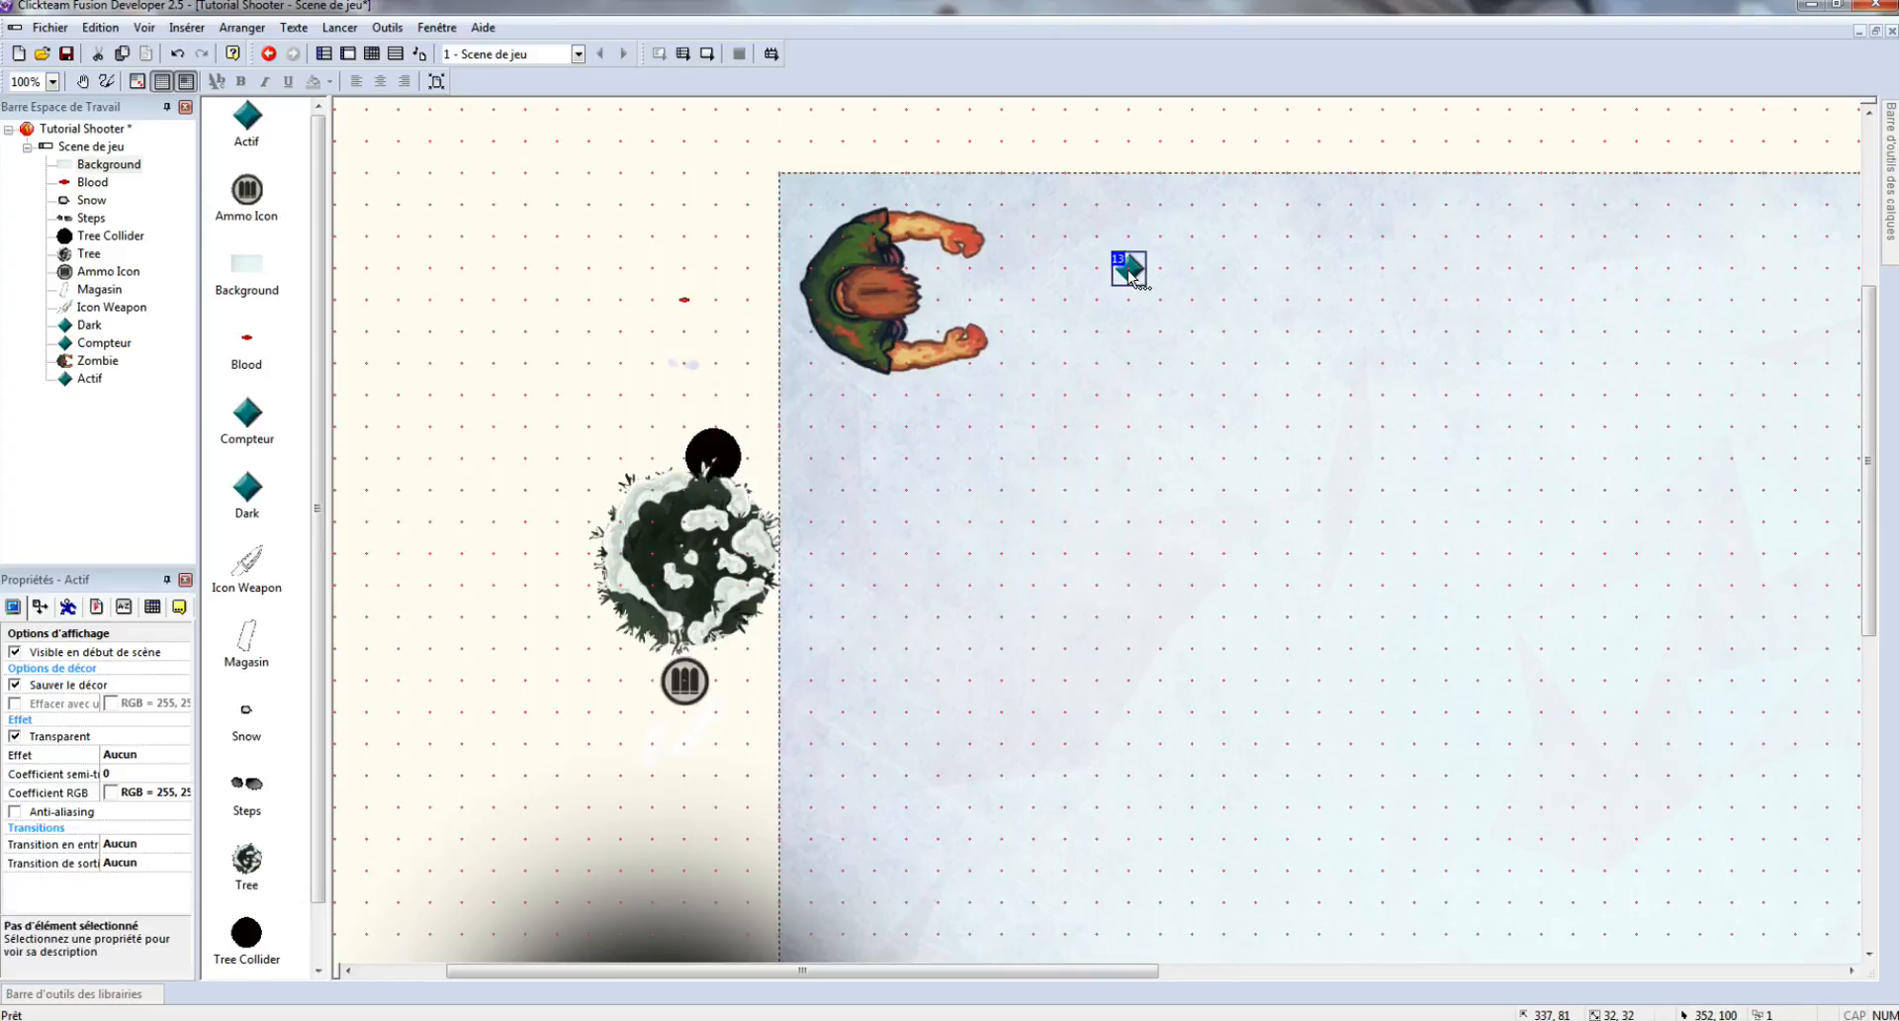
double_click(1127, 270)
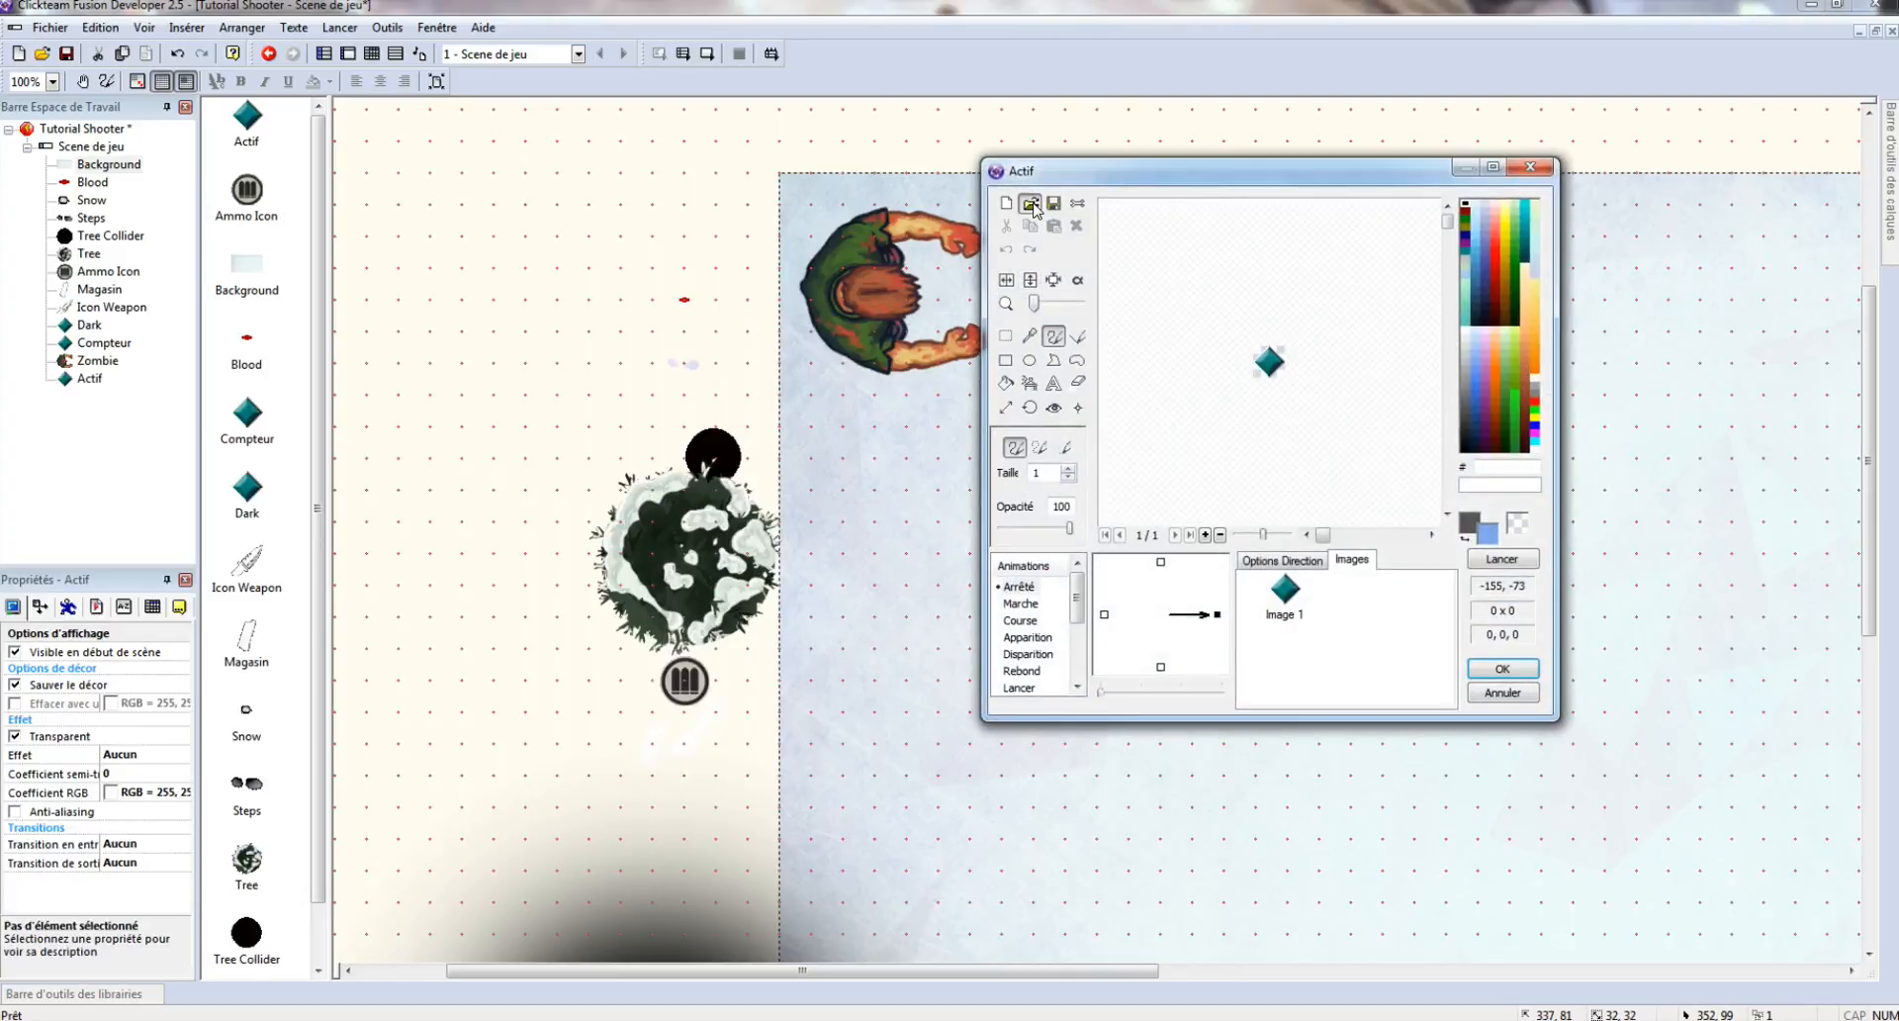
left_click(1031, 204)
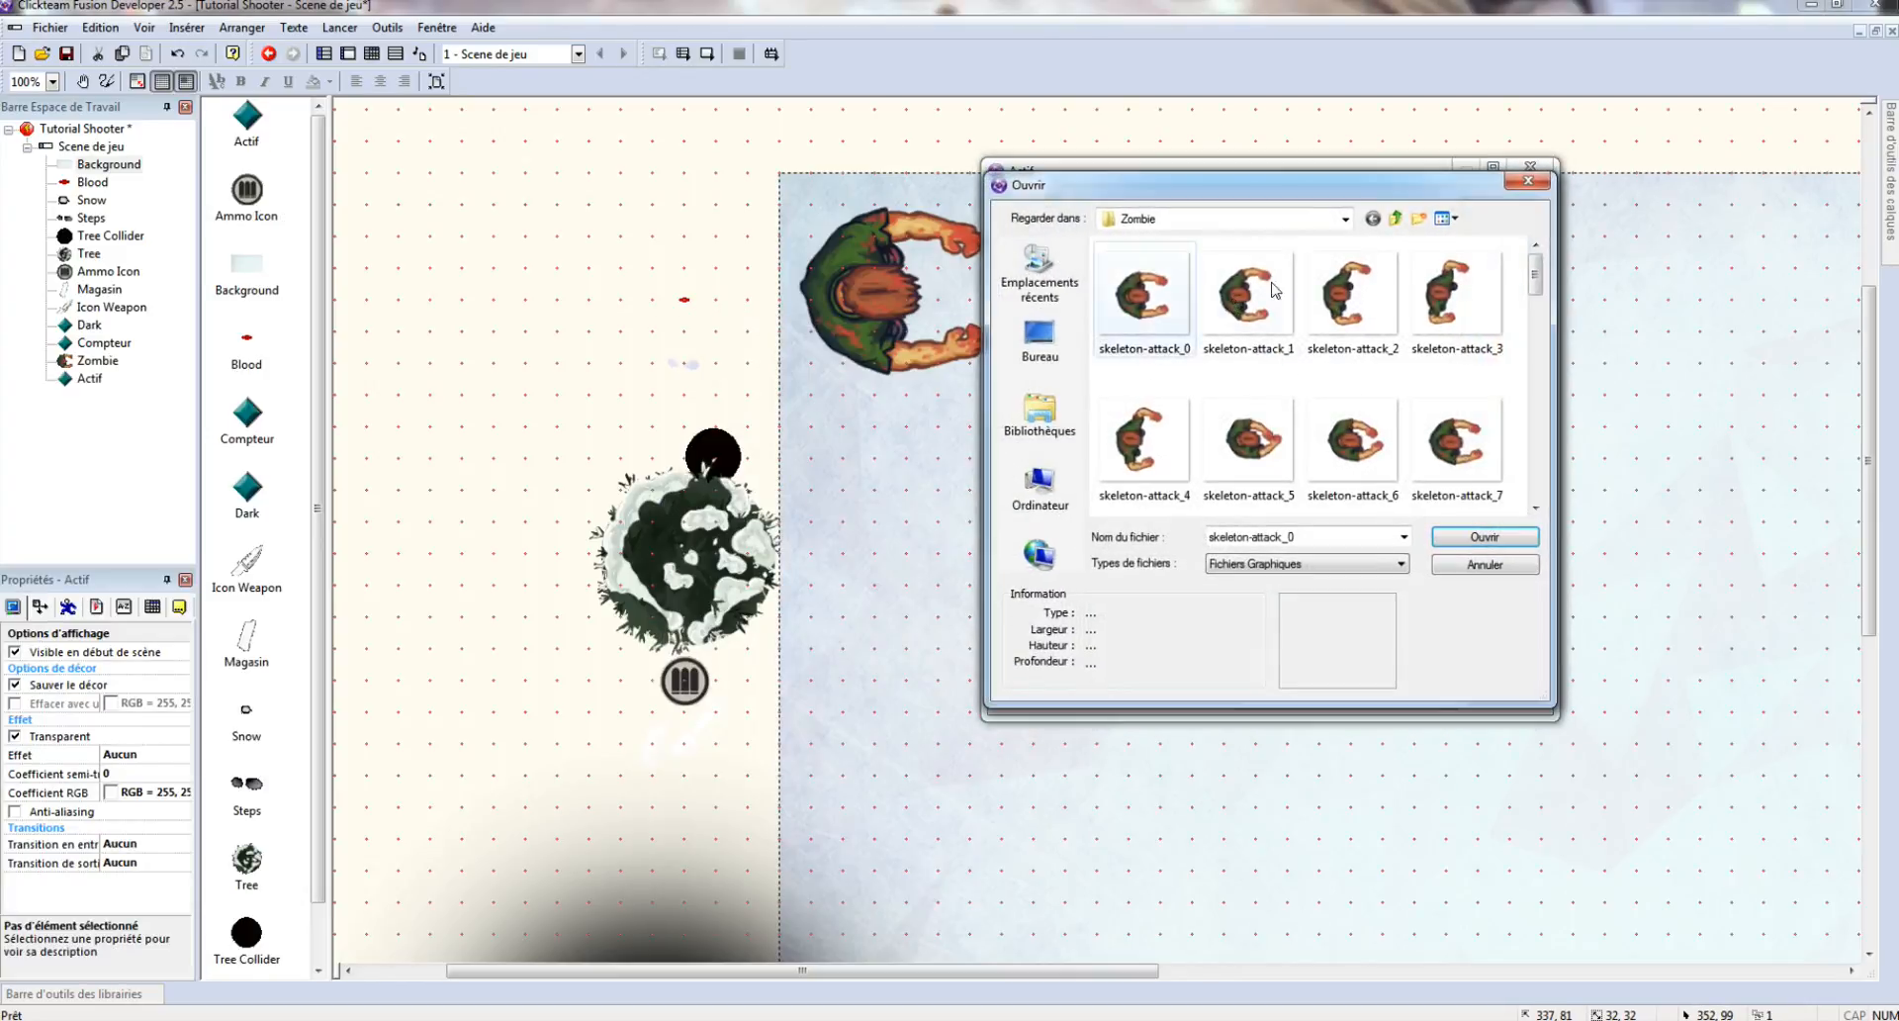
left_click(1396, 220)
double_click(1196, 288)
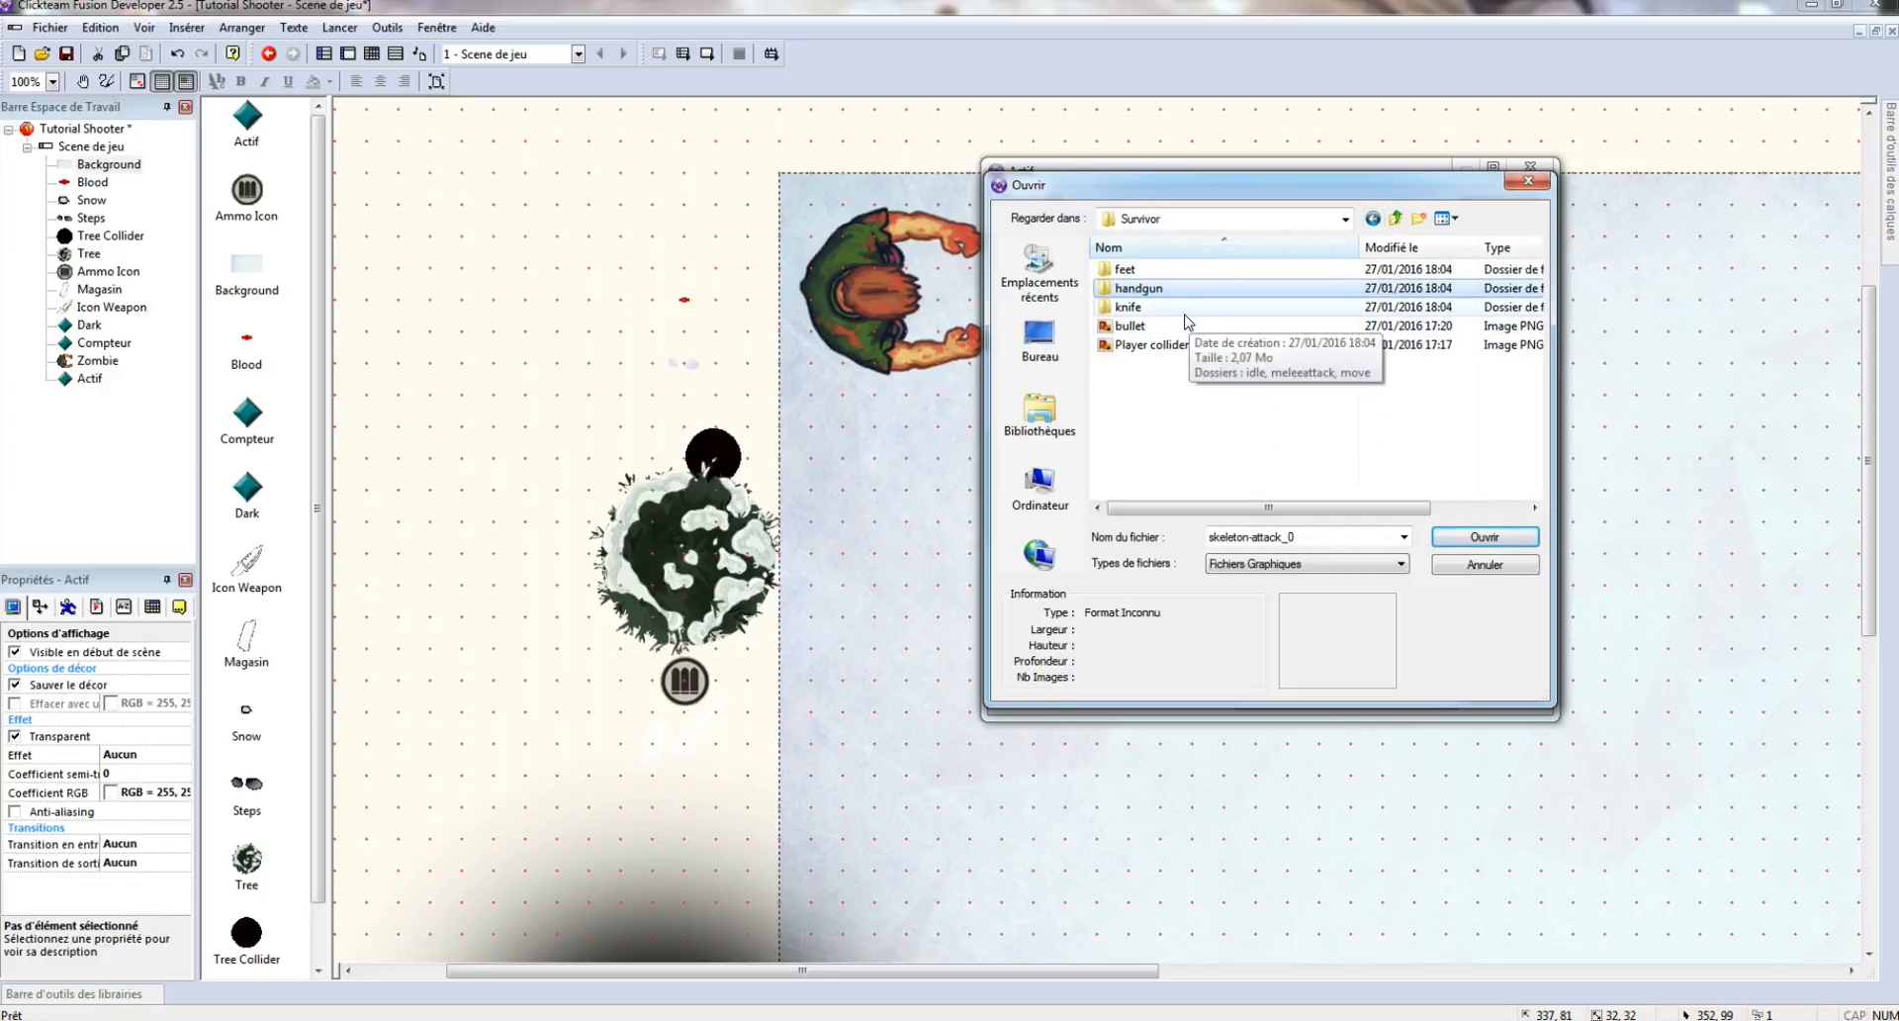
double_click(1148, 345)
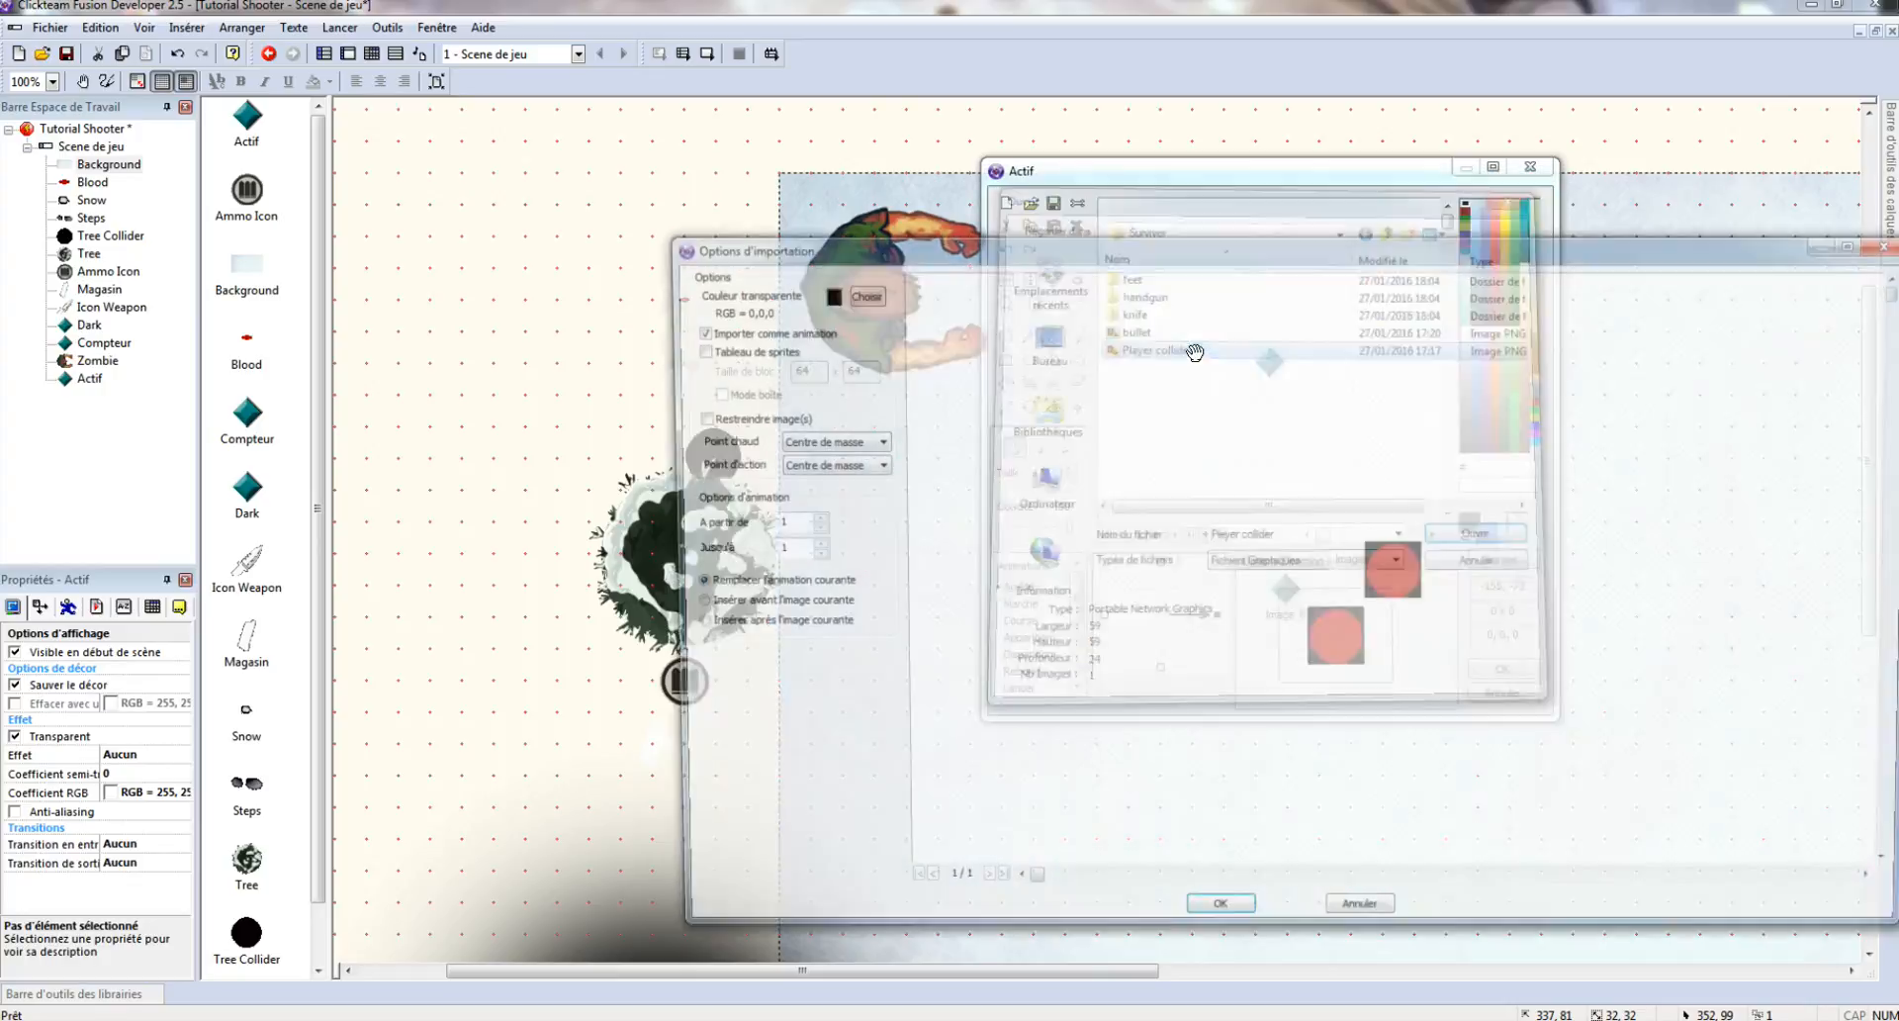
left_click(1217, 921)
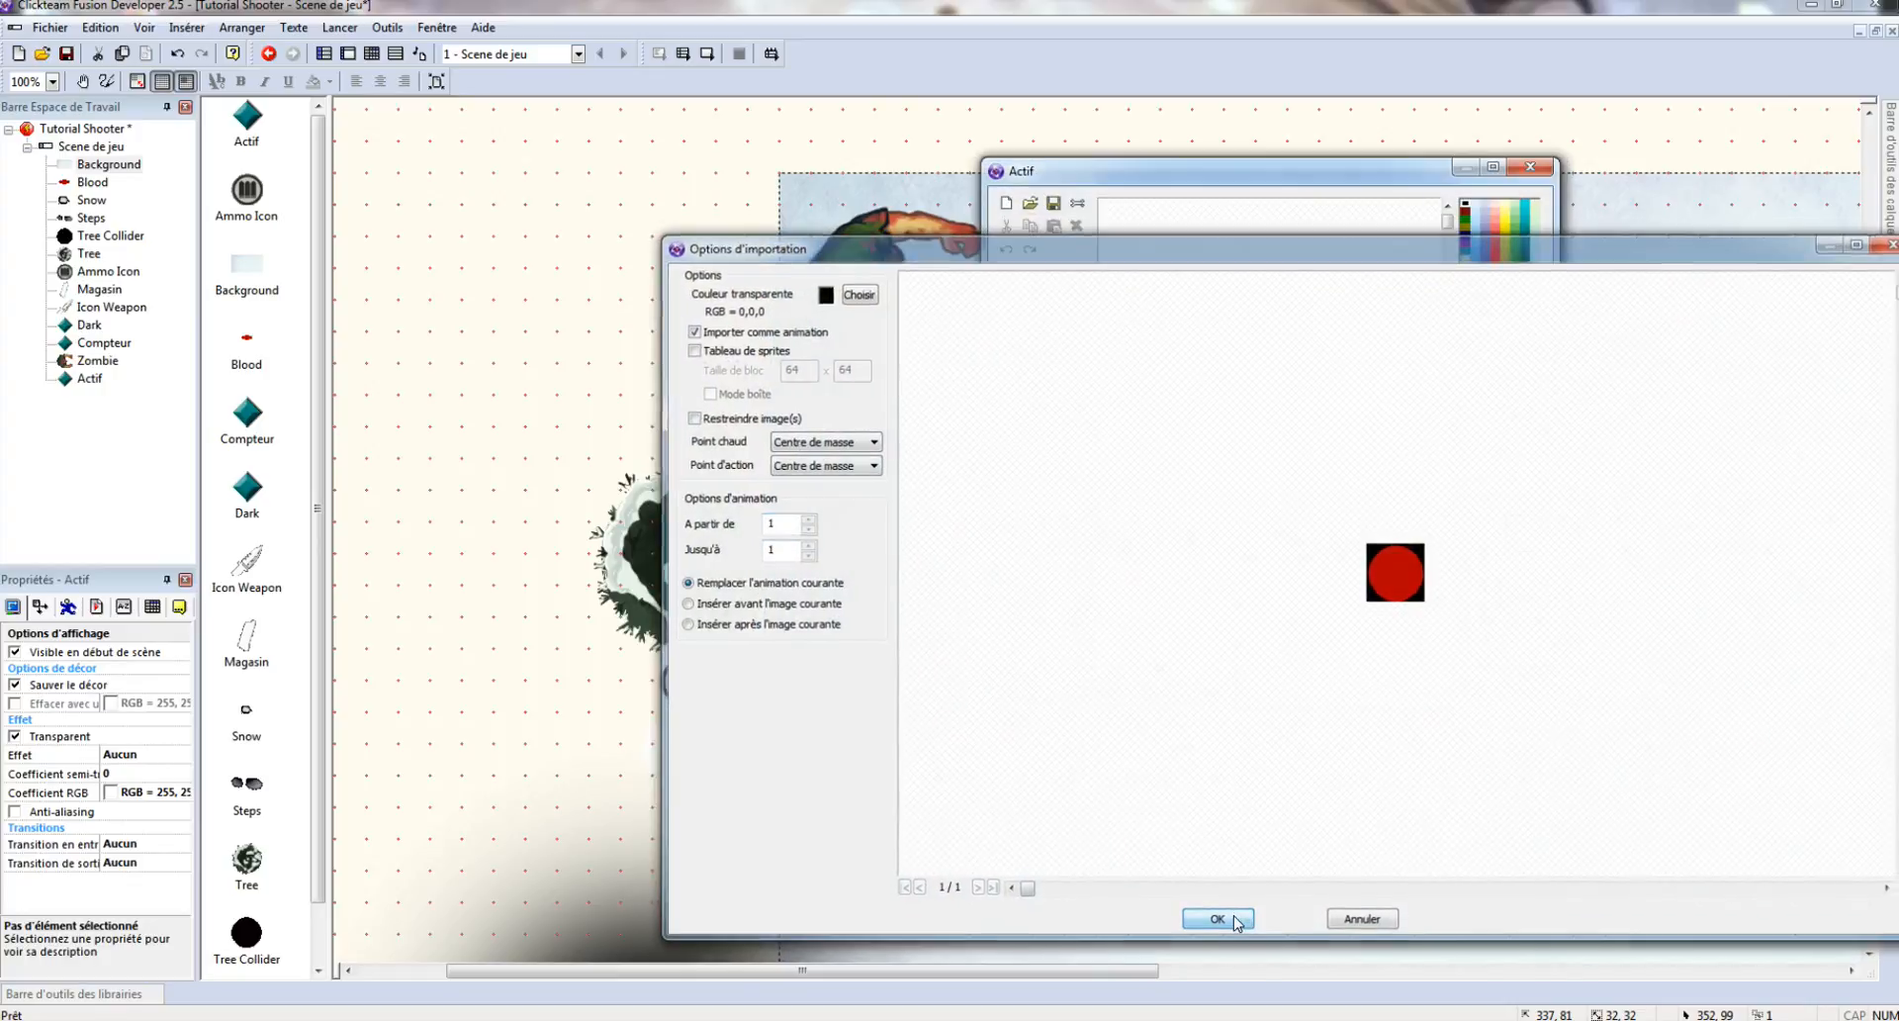
left_click(1503, 668)
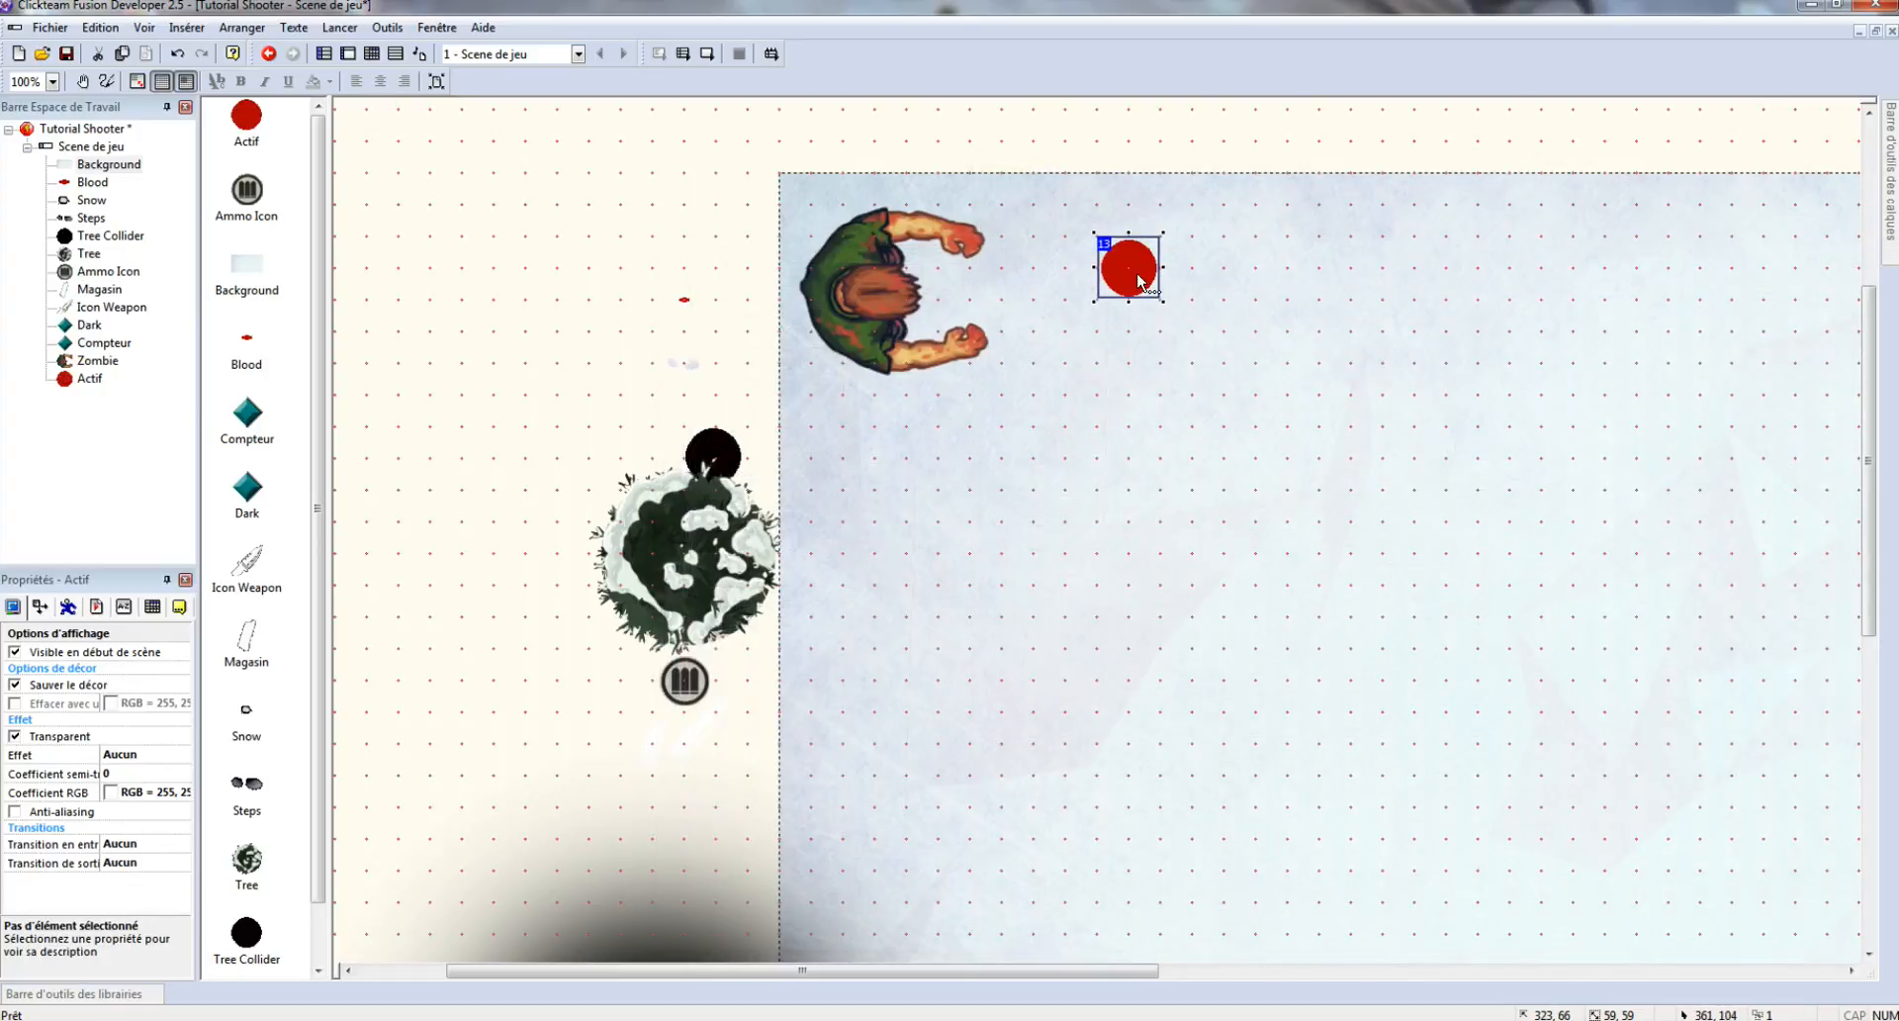
- Rename the red circle object to Player, then begin inserting another object
right_click(1138, 277)
left_click(1255, 356)
type("Player")
key("Return")
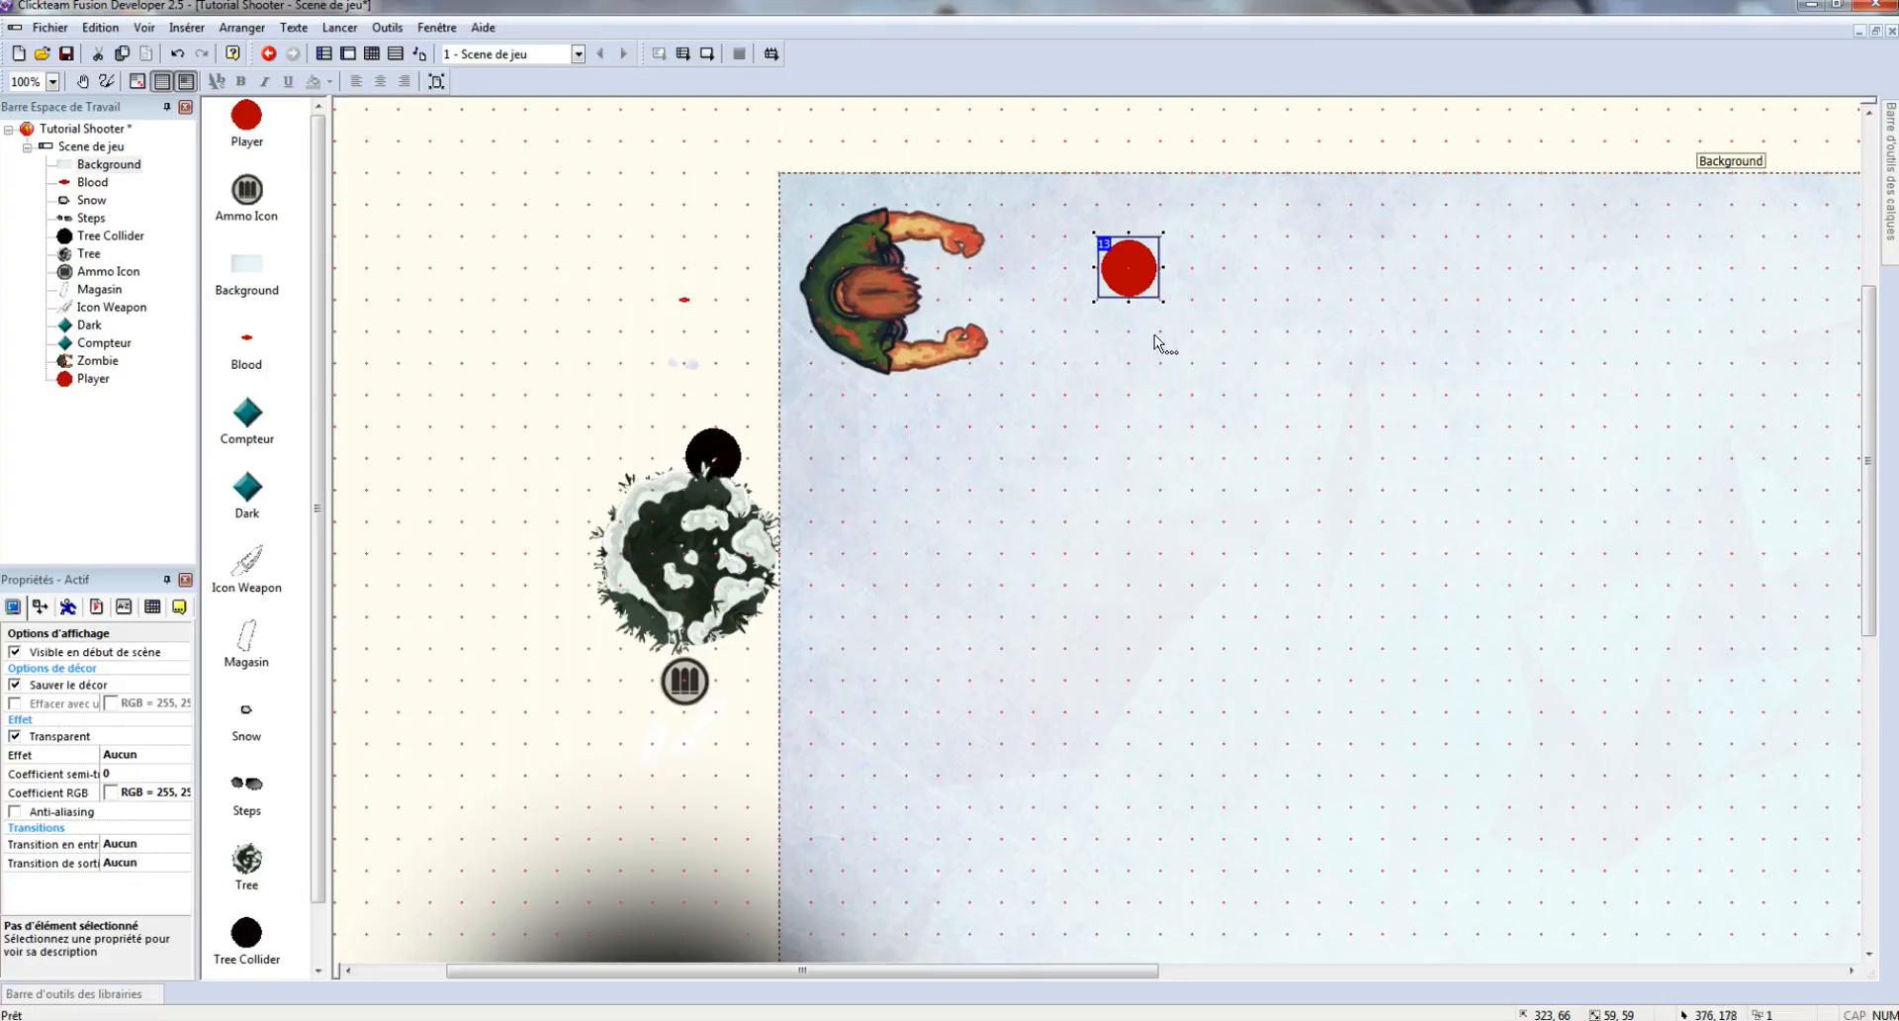
right_click(1149, 131)
left_click(1221, 172)
- Insert an active object above the play area and name it Player Feet
double_click(965, 414)
left_click(1133, 149)
right_click(1133, 149)
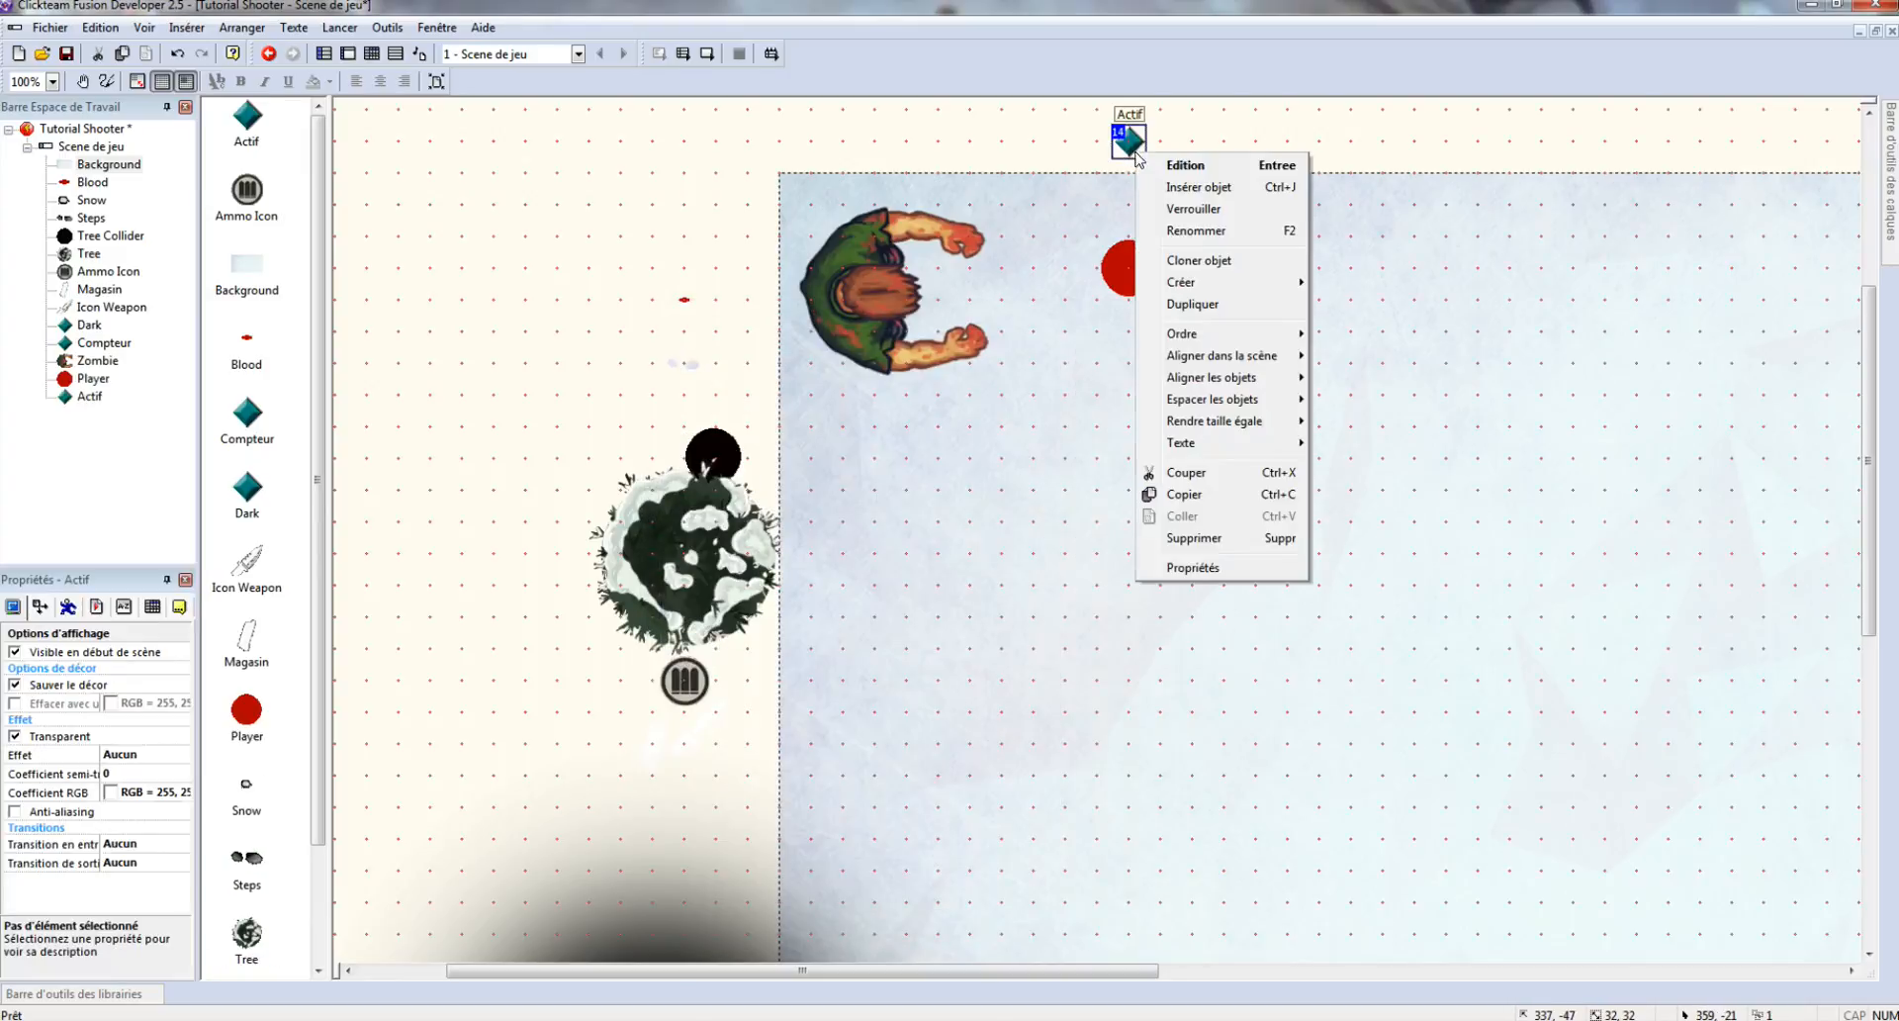
left_click(1187, 236)
type("Fe")
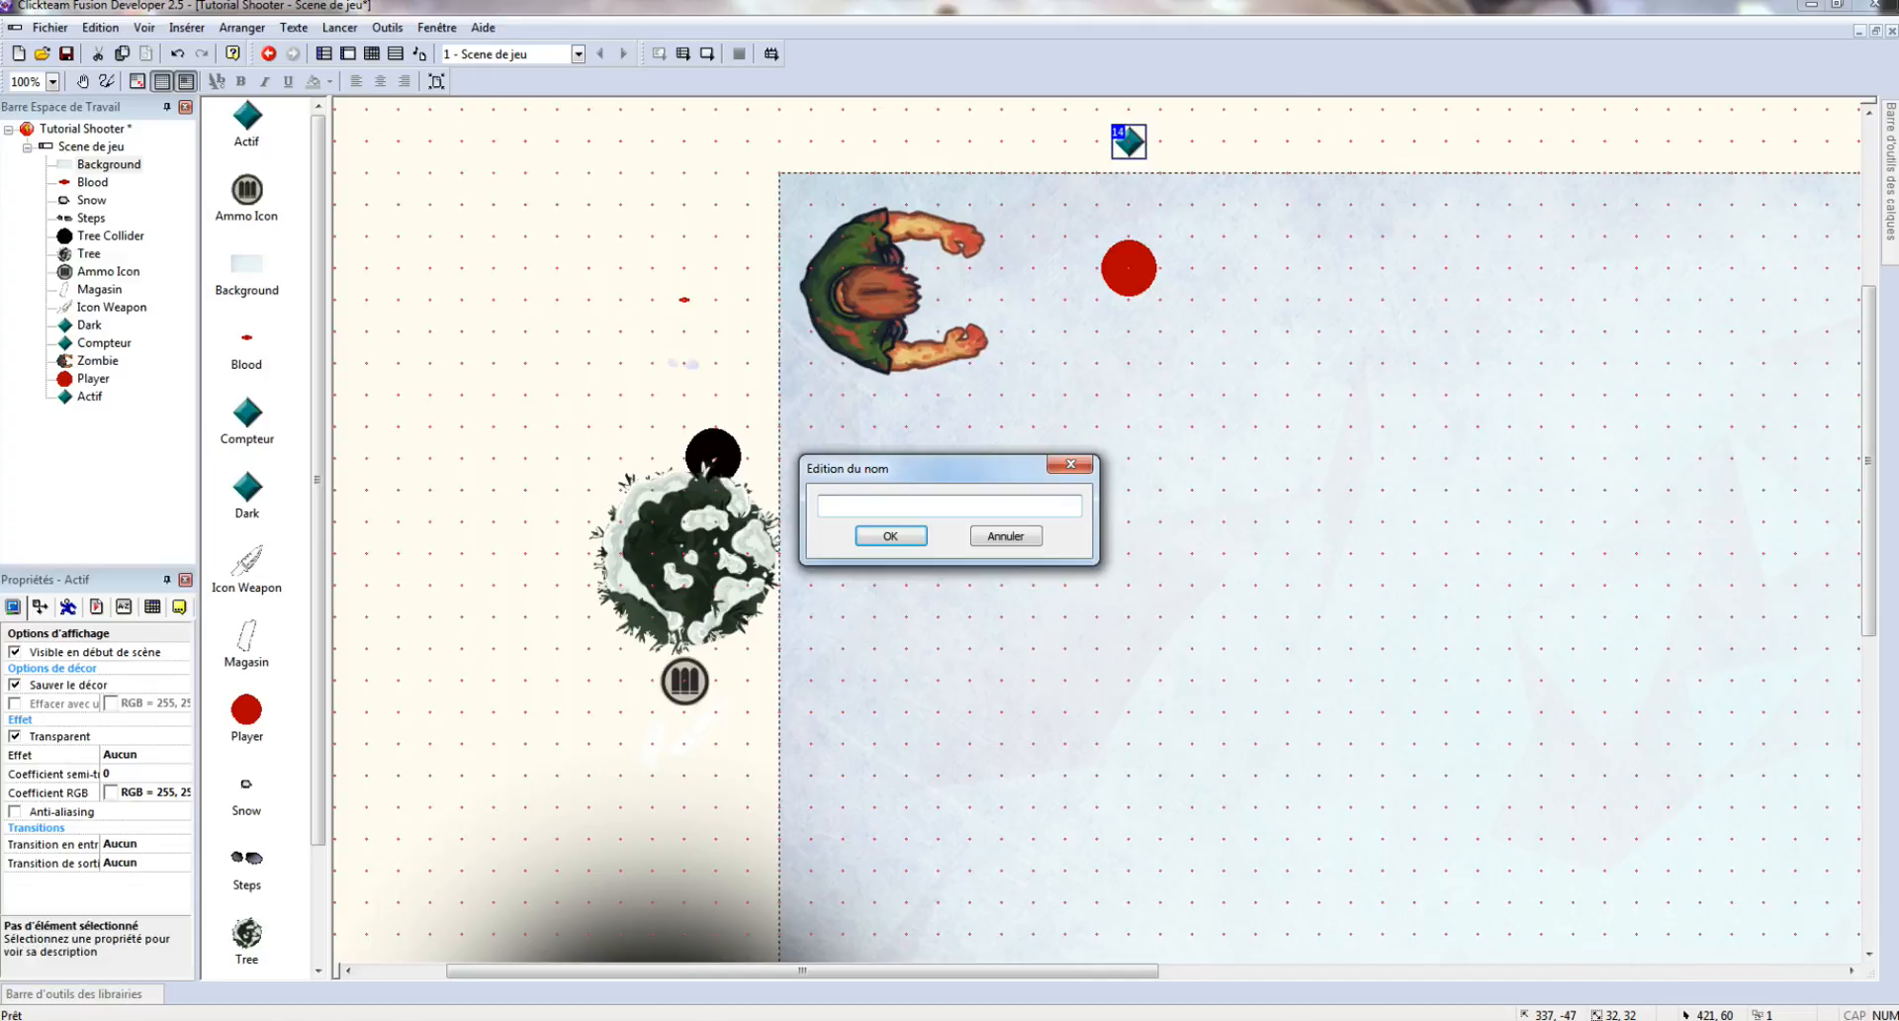
type("et")
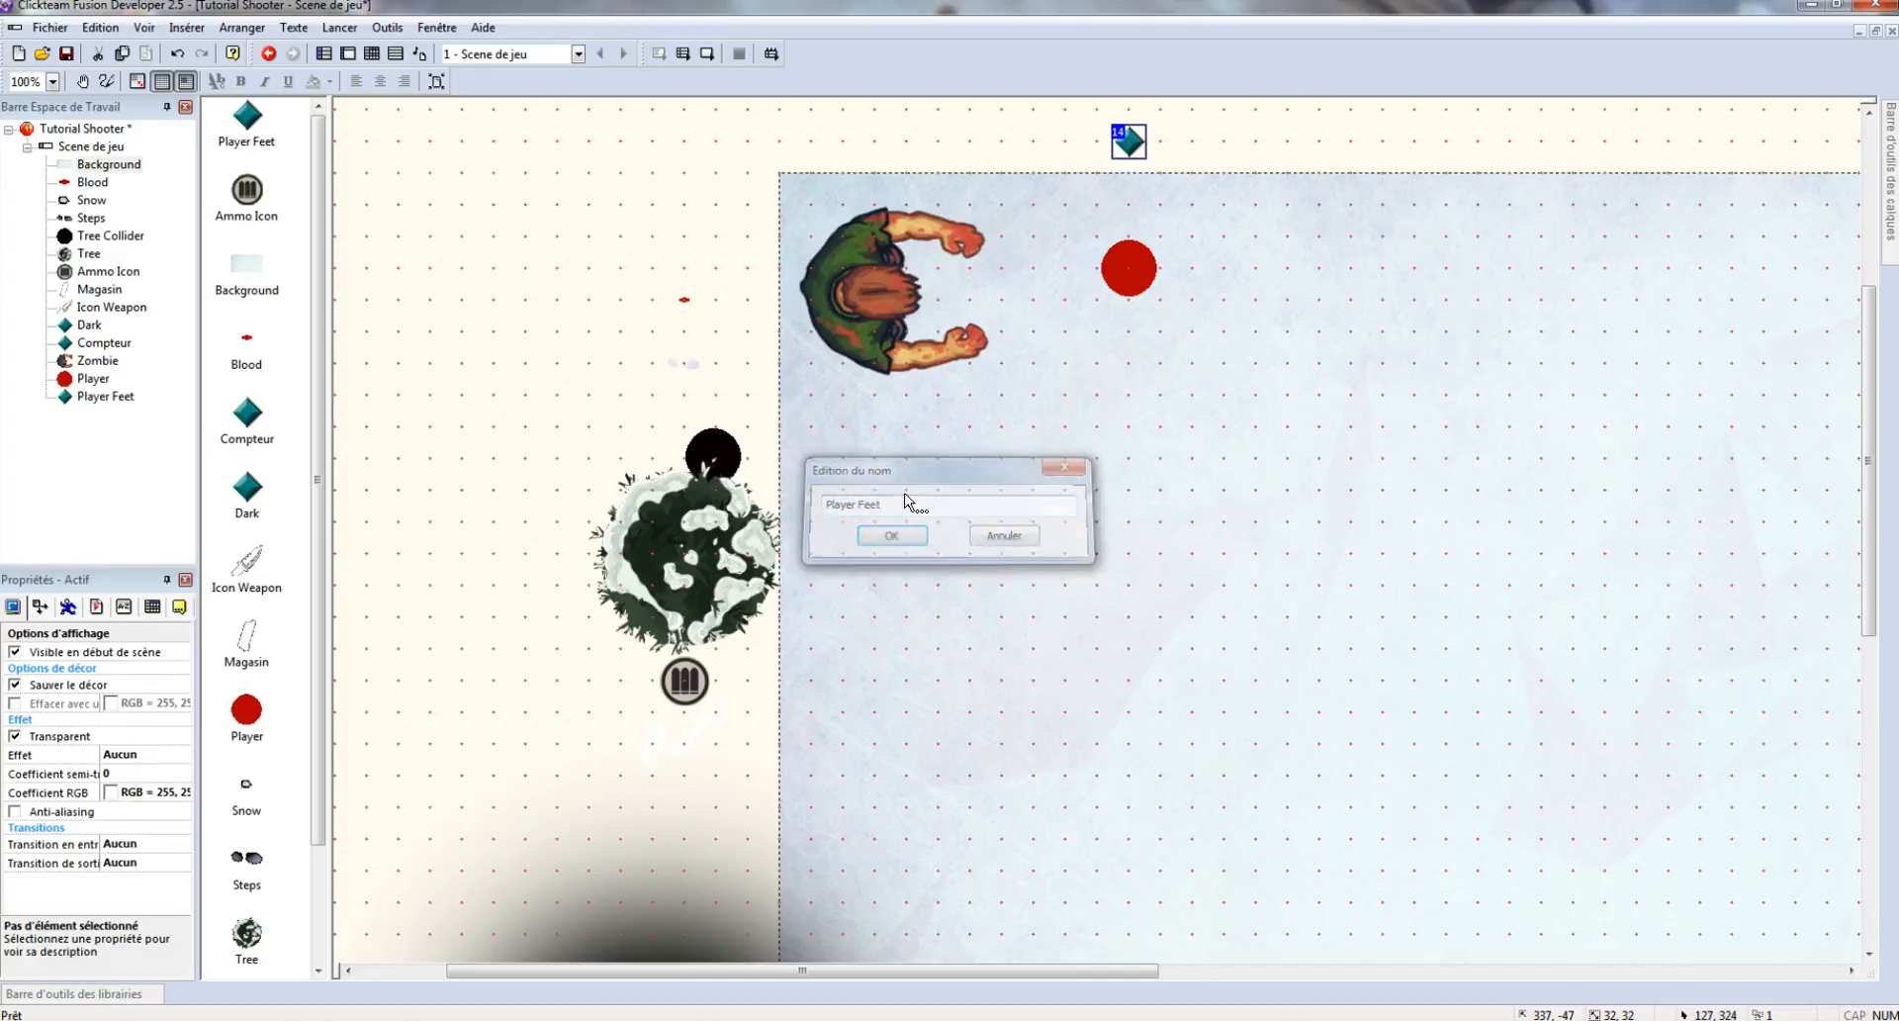
key("Return")
- Import the feet/idle image into Player Feet's Arrêté animation
double_click(1128, 142)
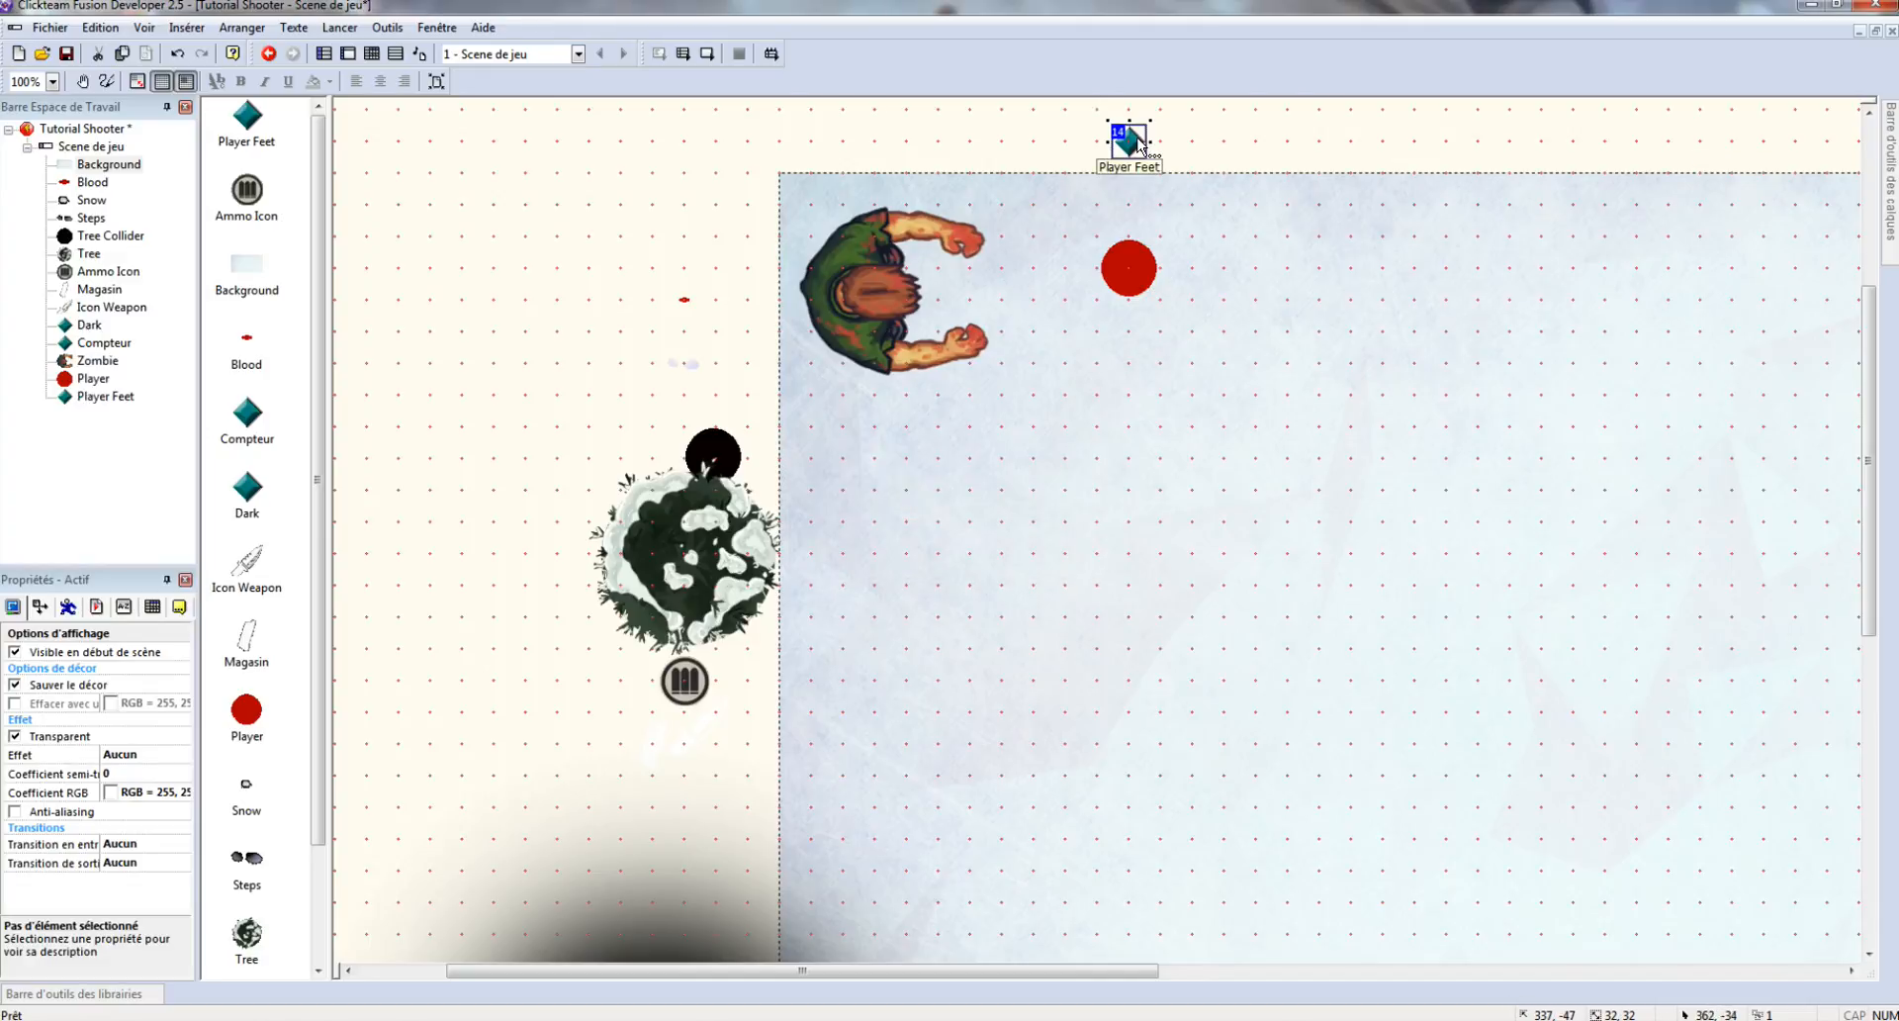
left_click(1032, 205)
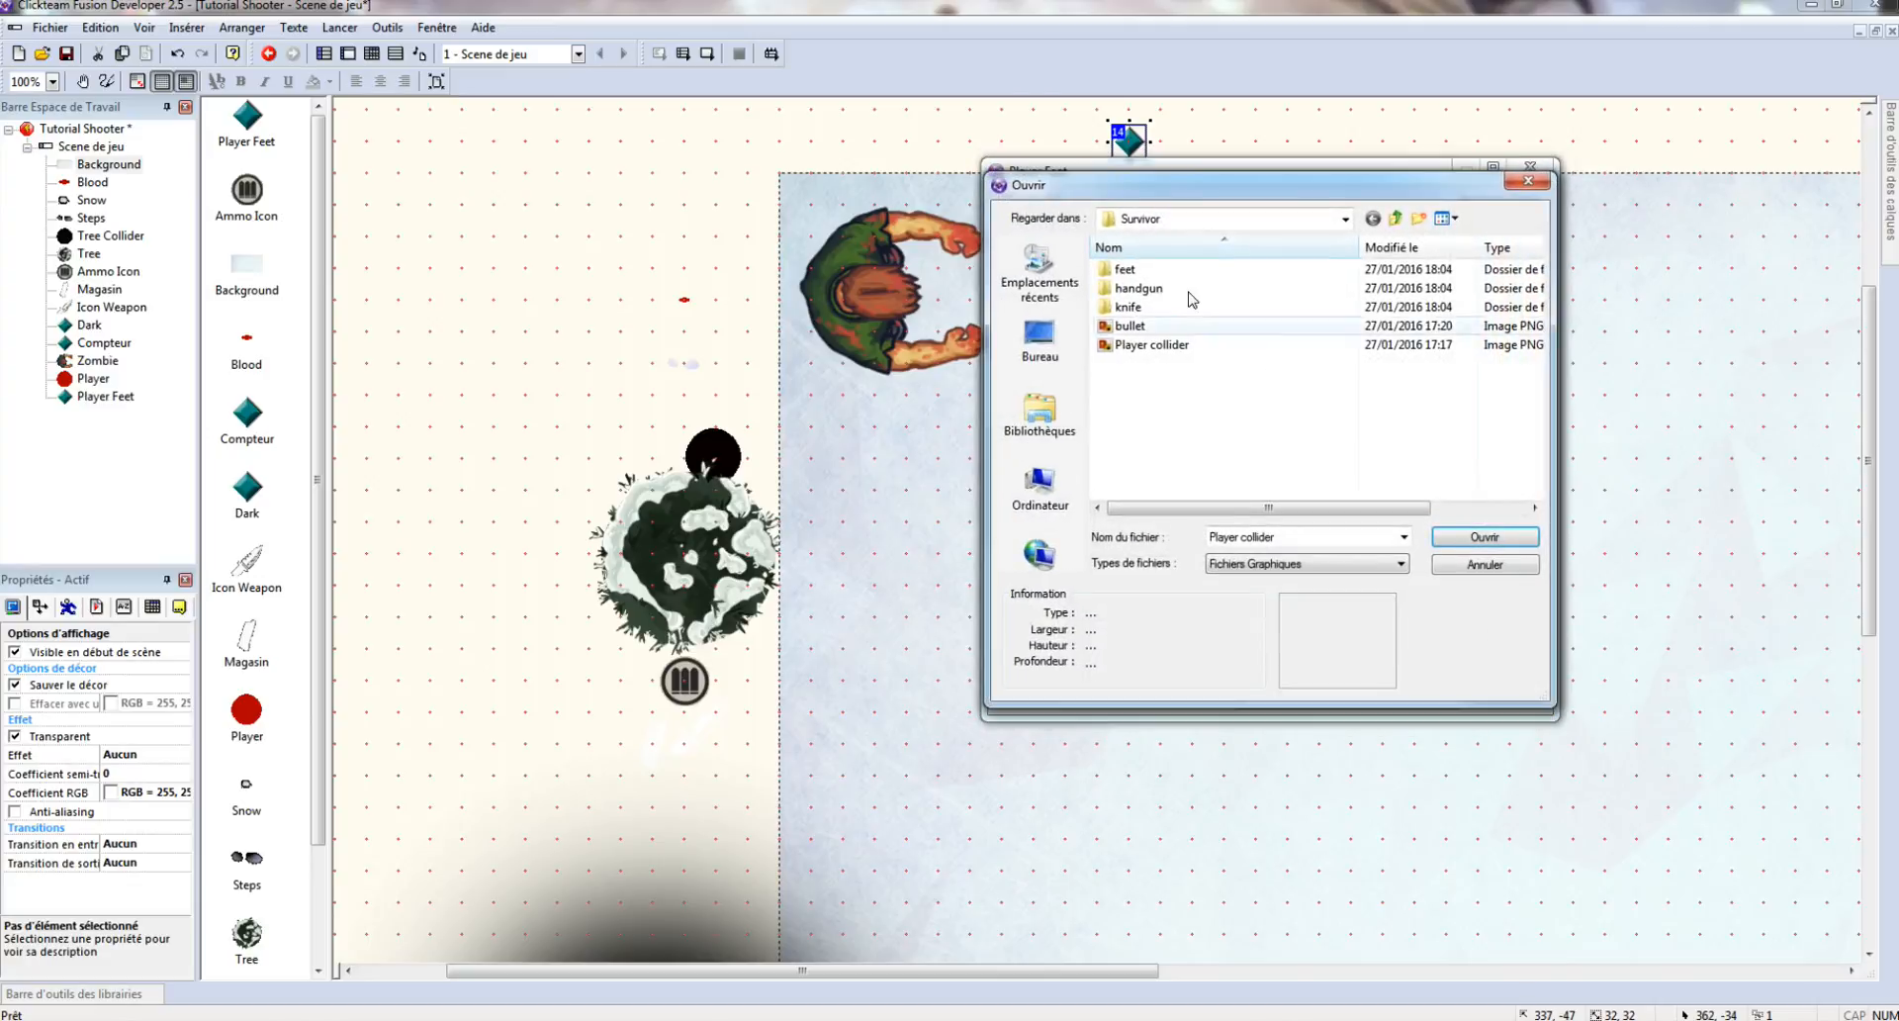
double_click(1153, 270)
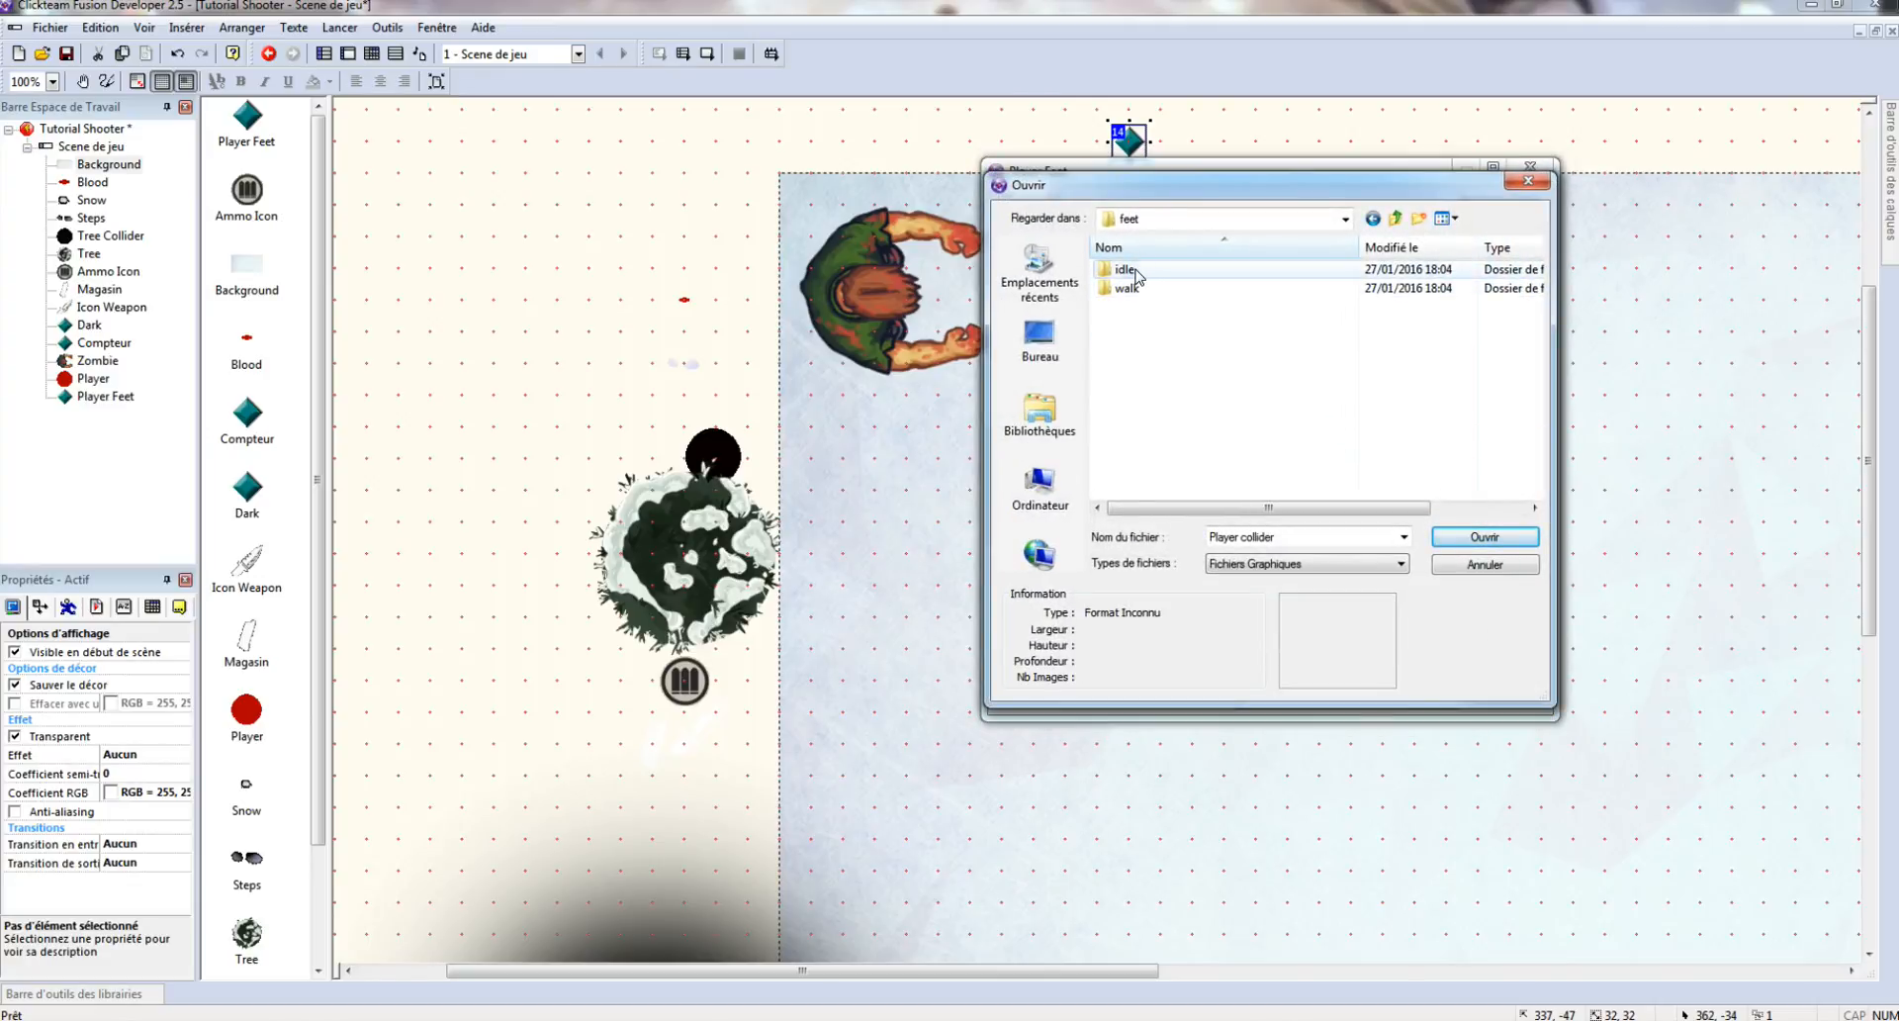
double_click(1138, 278)
double_click(1144, 288)
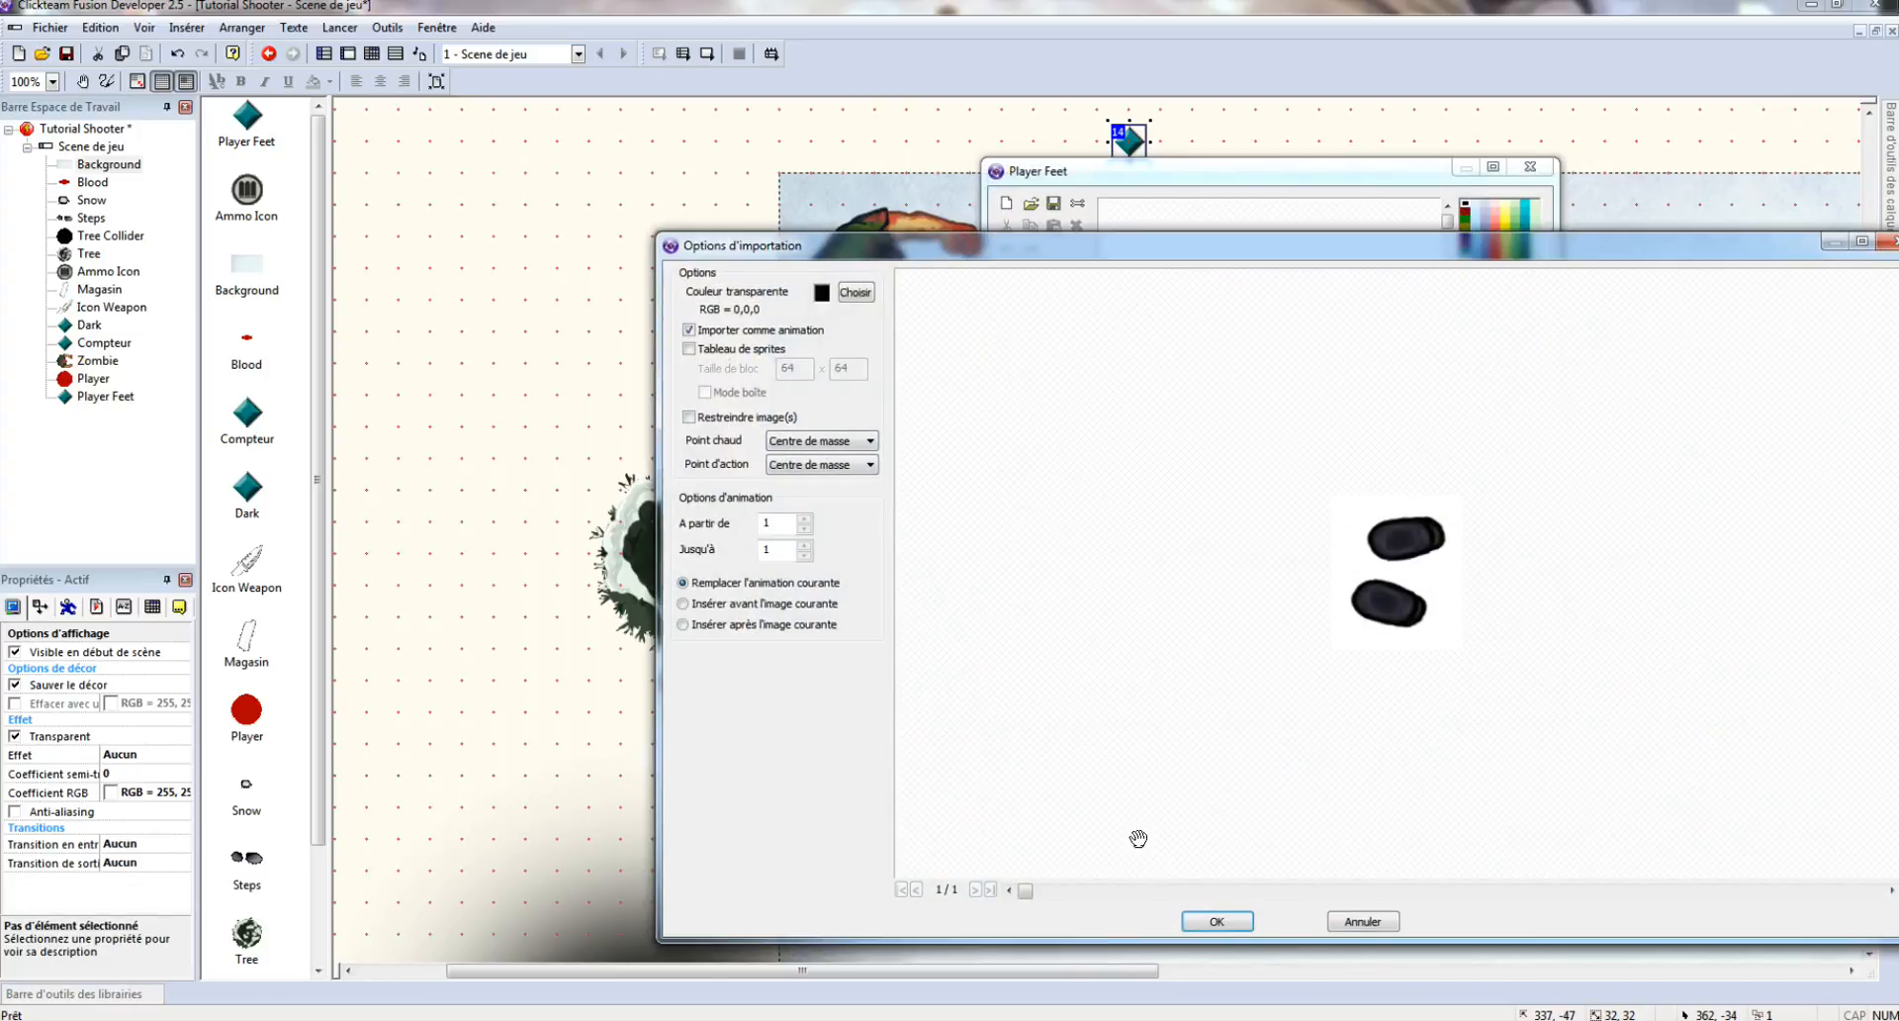
left_click(1216, 921)
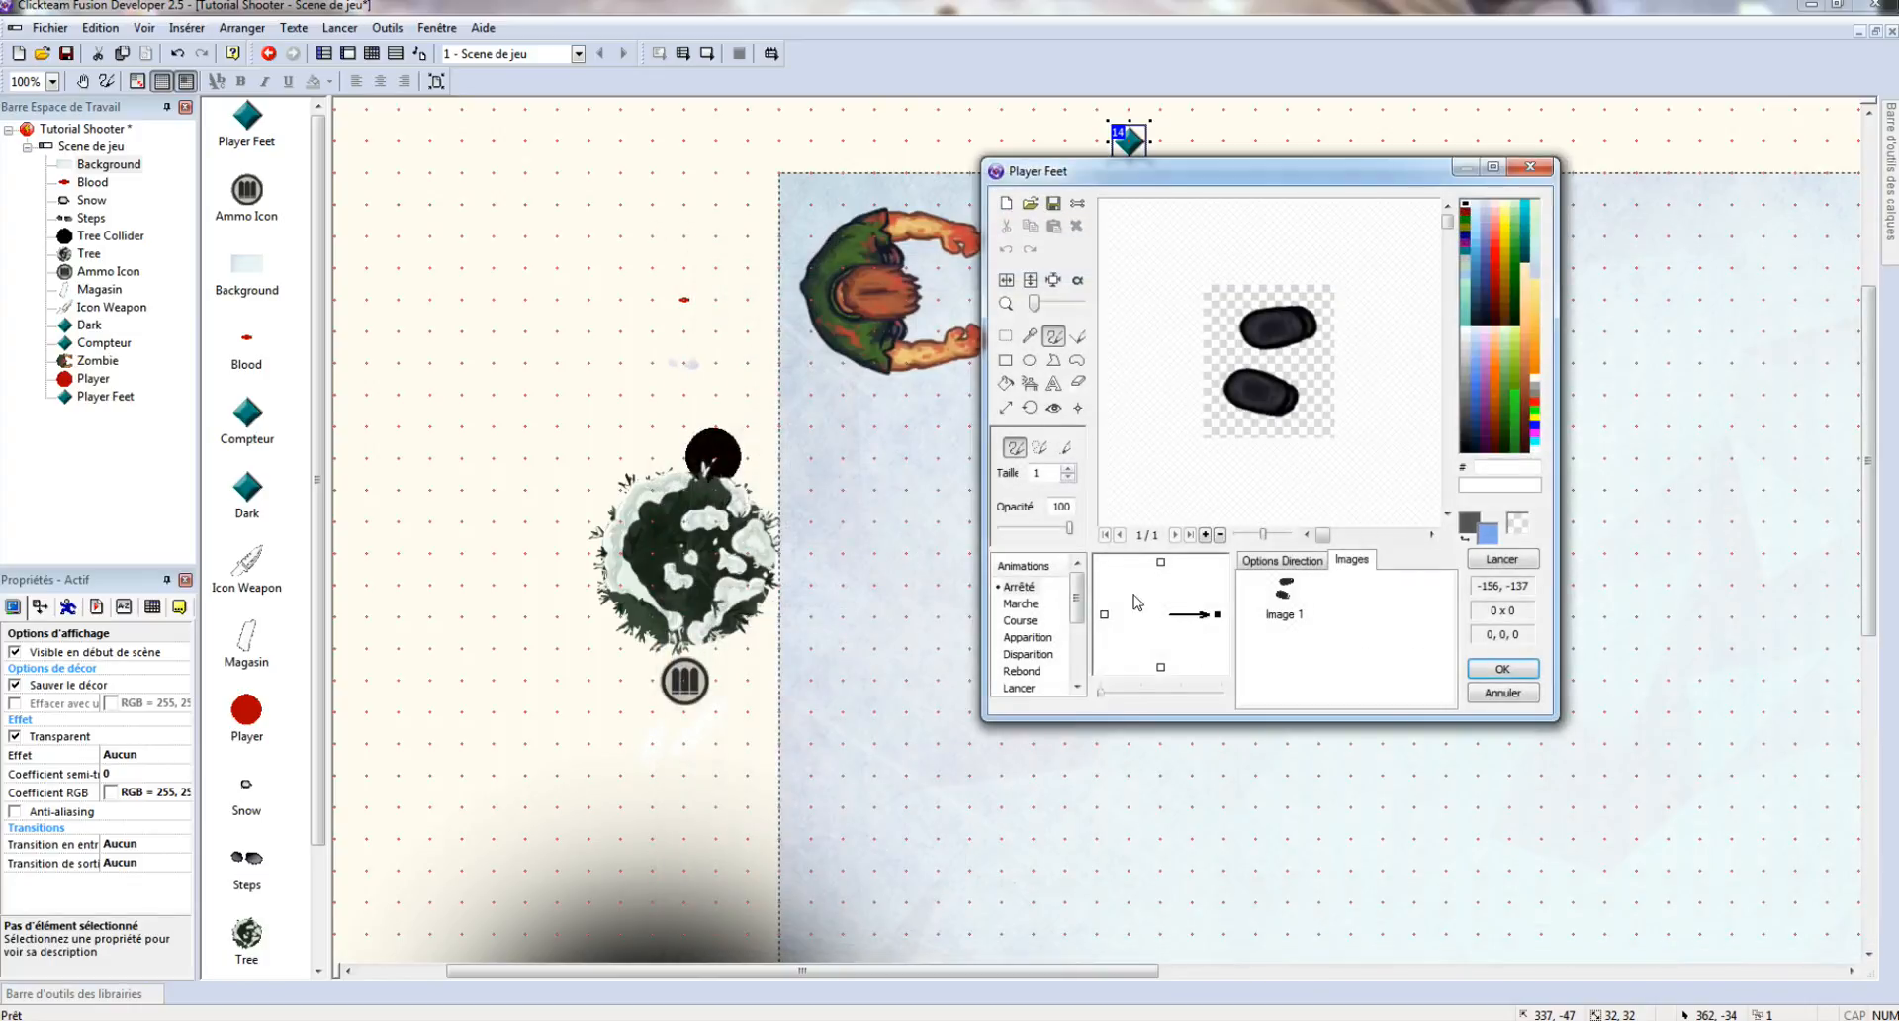
- Import the 20 feet/walk frames from survivor-walk_0 into the Marche animation
left_click(1030, 605)
left_click(1030, 202)
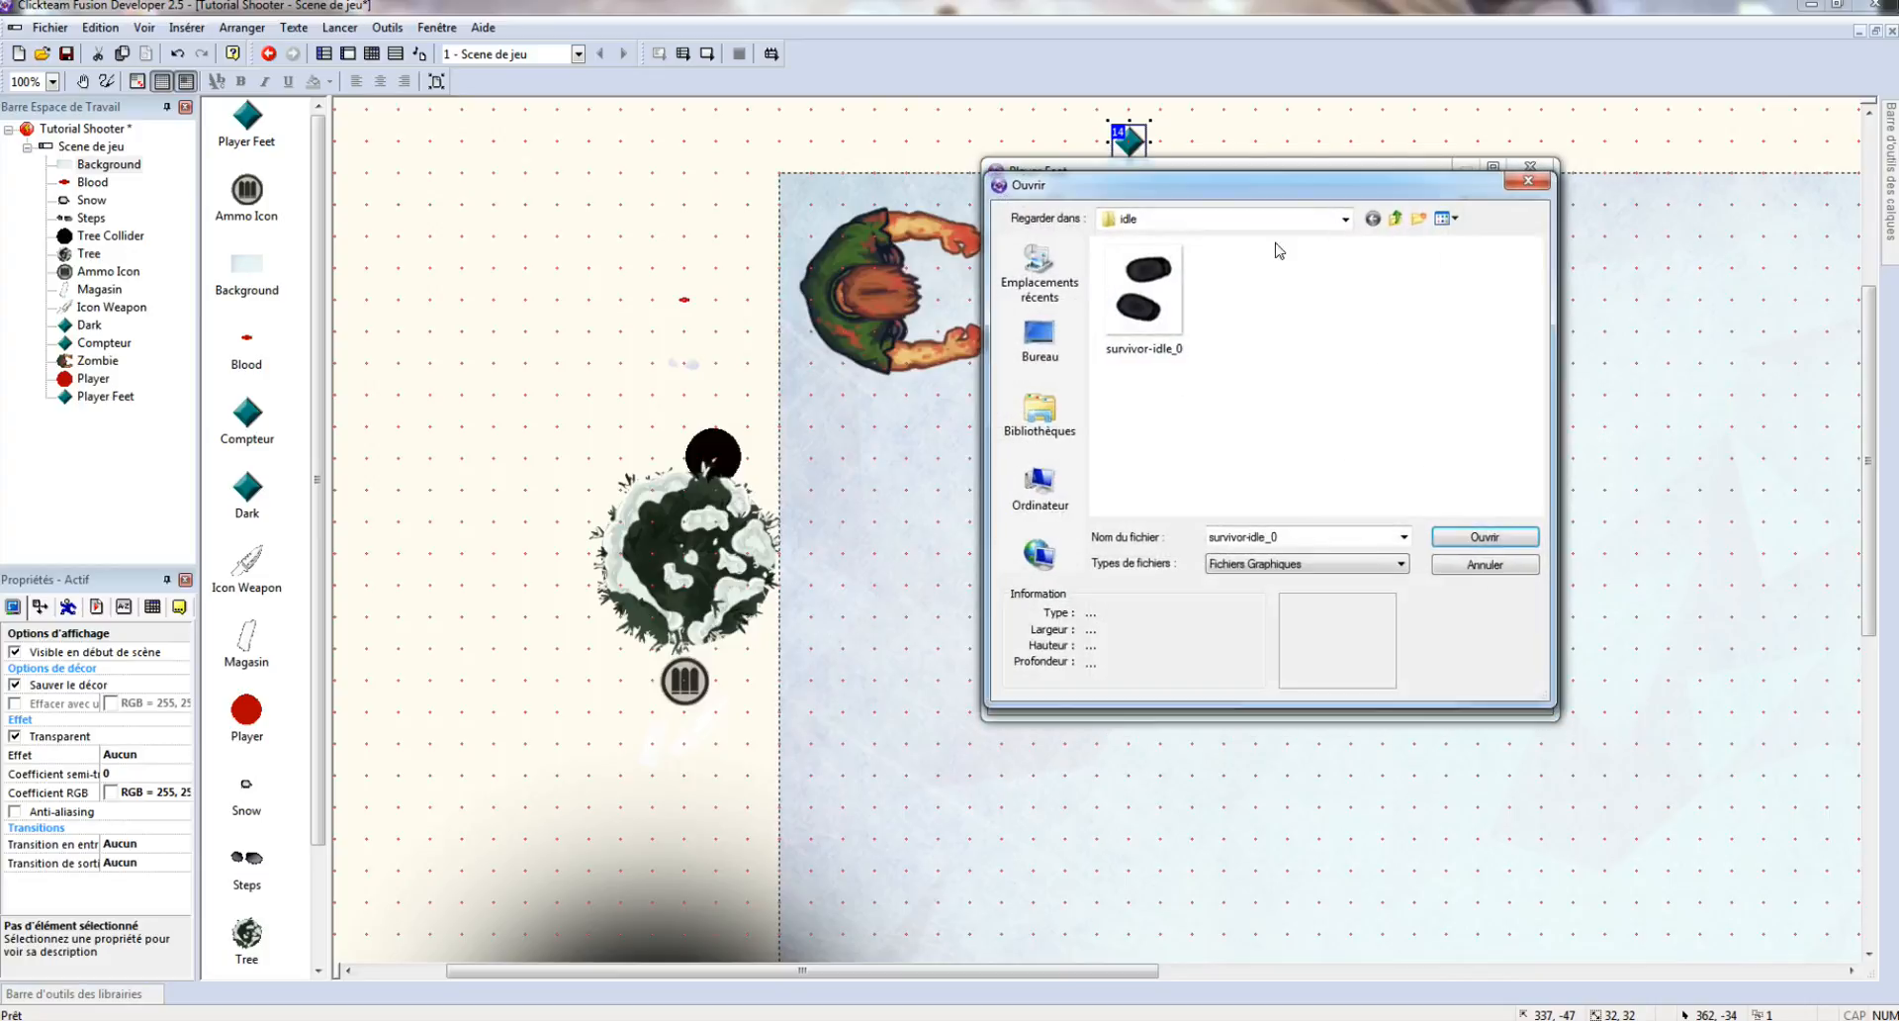
left_click(1395, 217)
double_click(1138, 294)
double_click(1169, 325)
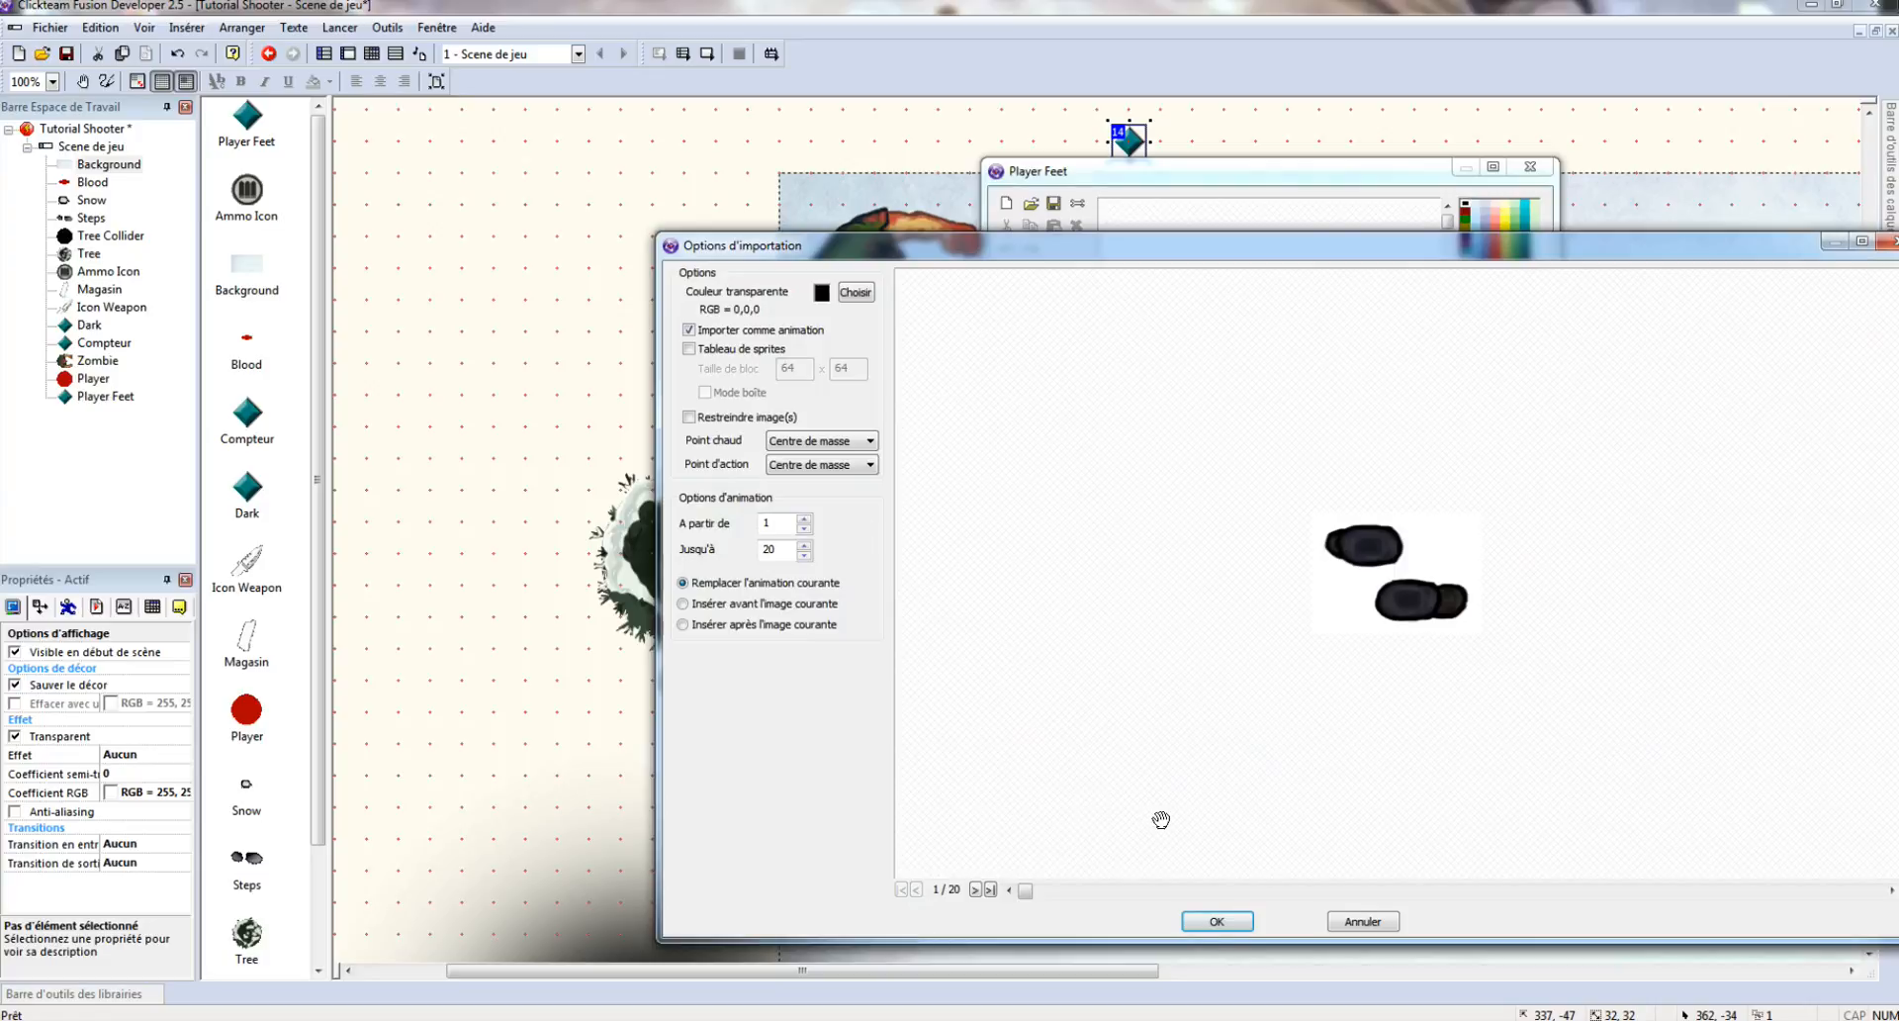
left_click(1215, 922)
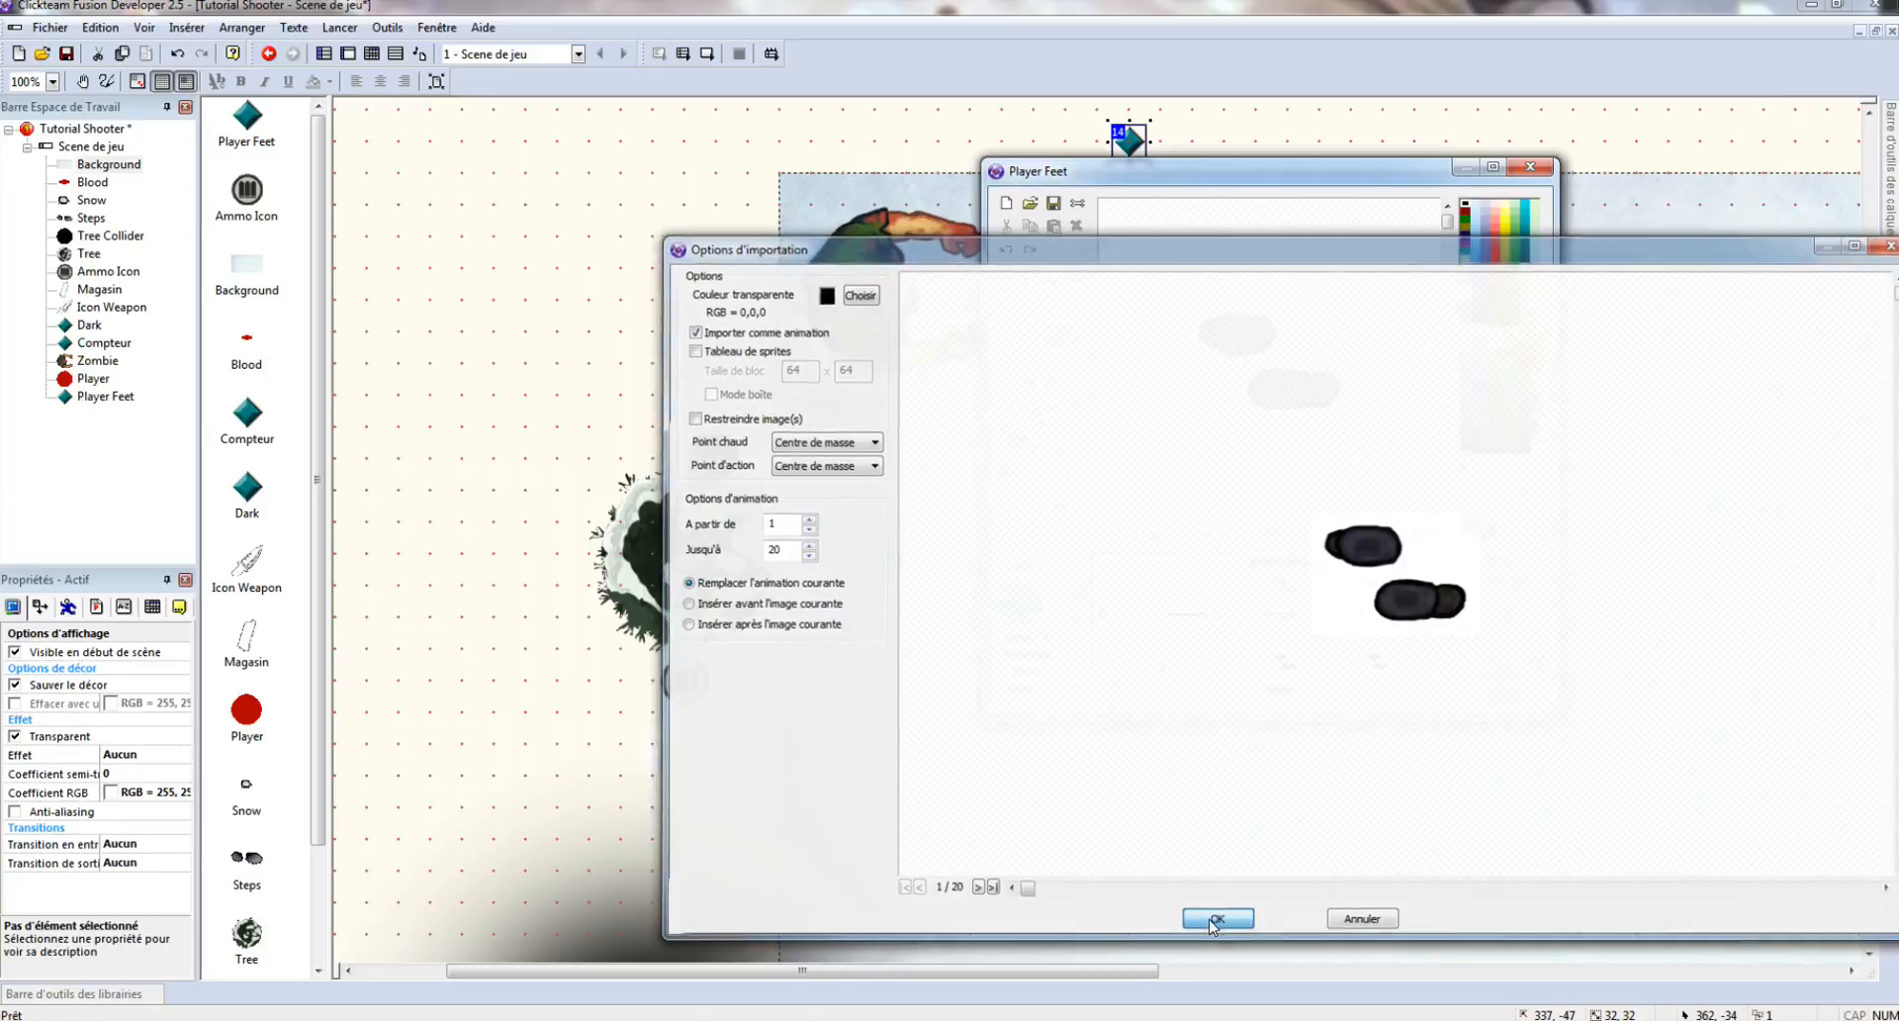
- Set the Marche animation's maximum speed to 30 and accept the editor
left_click(1282, 559)
left_click(1266, 645)
type("30")
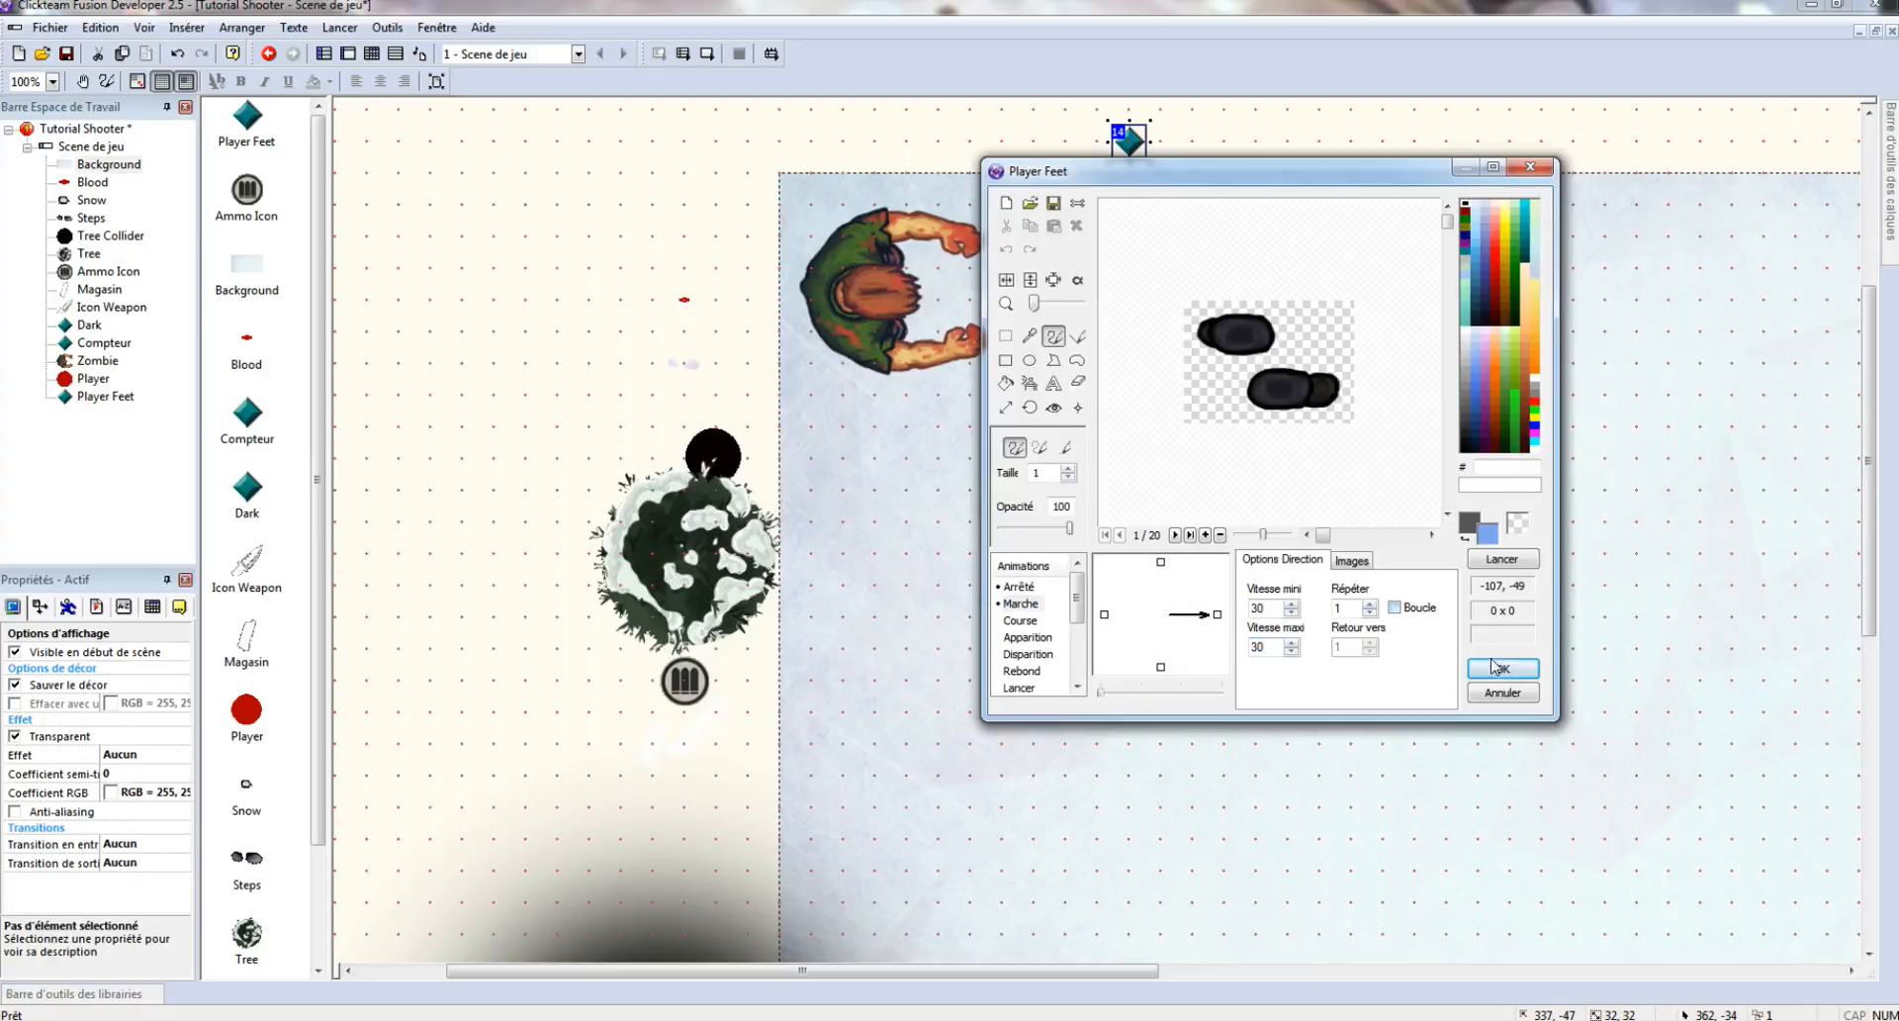
left_click(1503, 667)
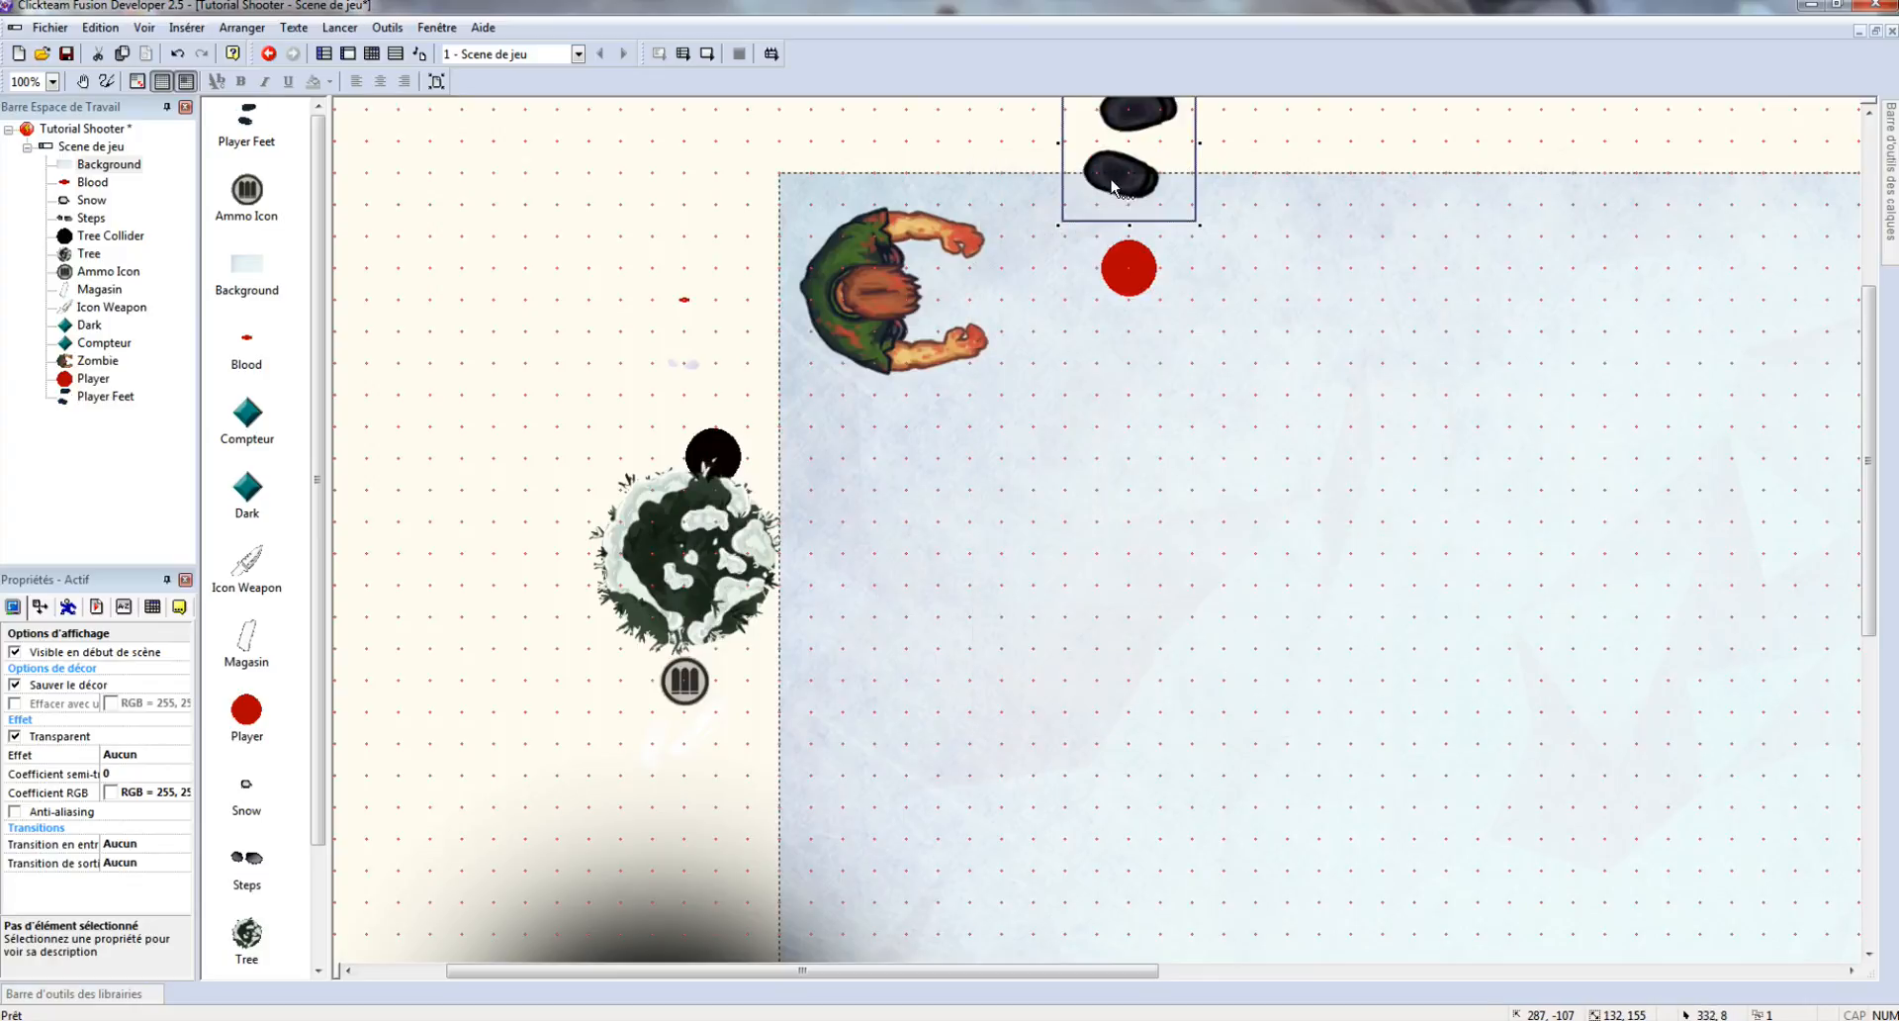
left_click_drag(1112, 180, 1049, 186)
scroll(1259, 220, "up", 3)
- Insert a new active object beside the feet sprite and name it Player Knife
right_click(1232, 304)
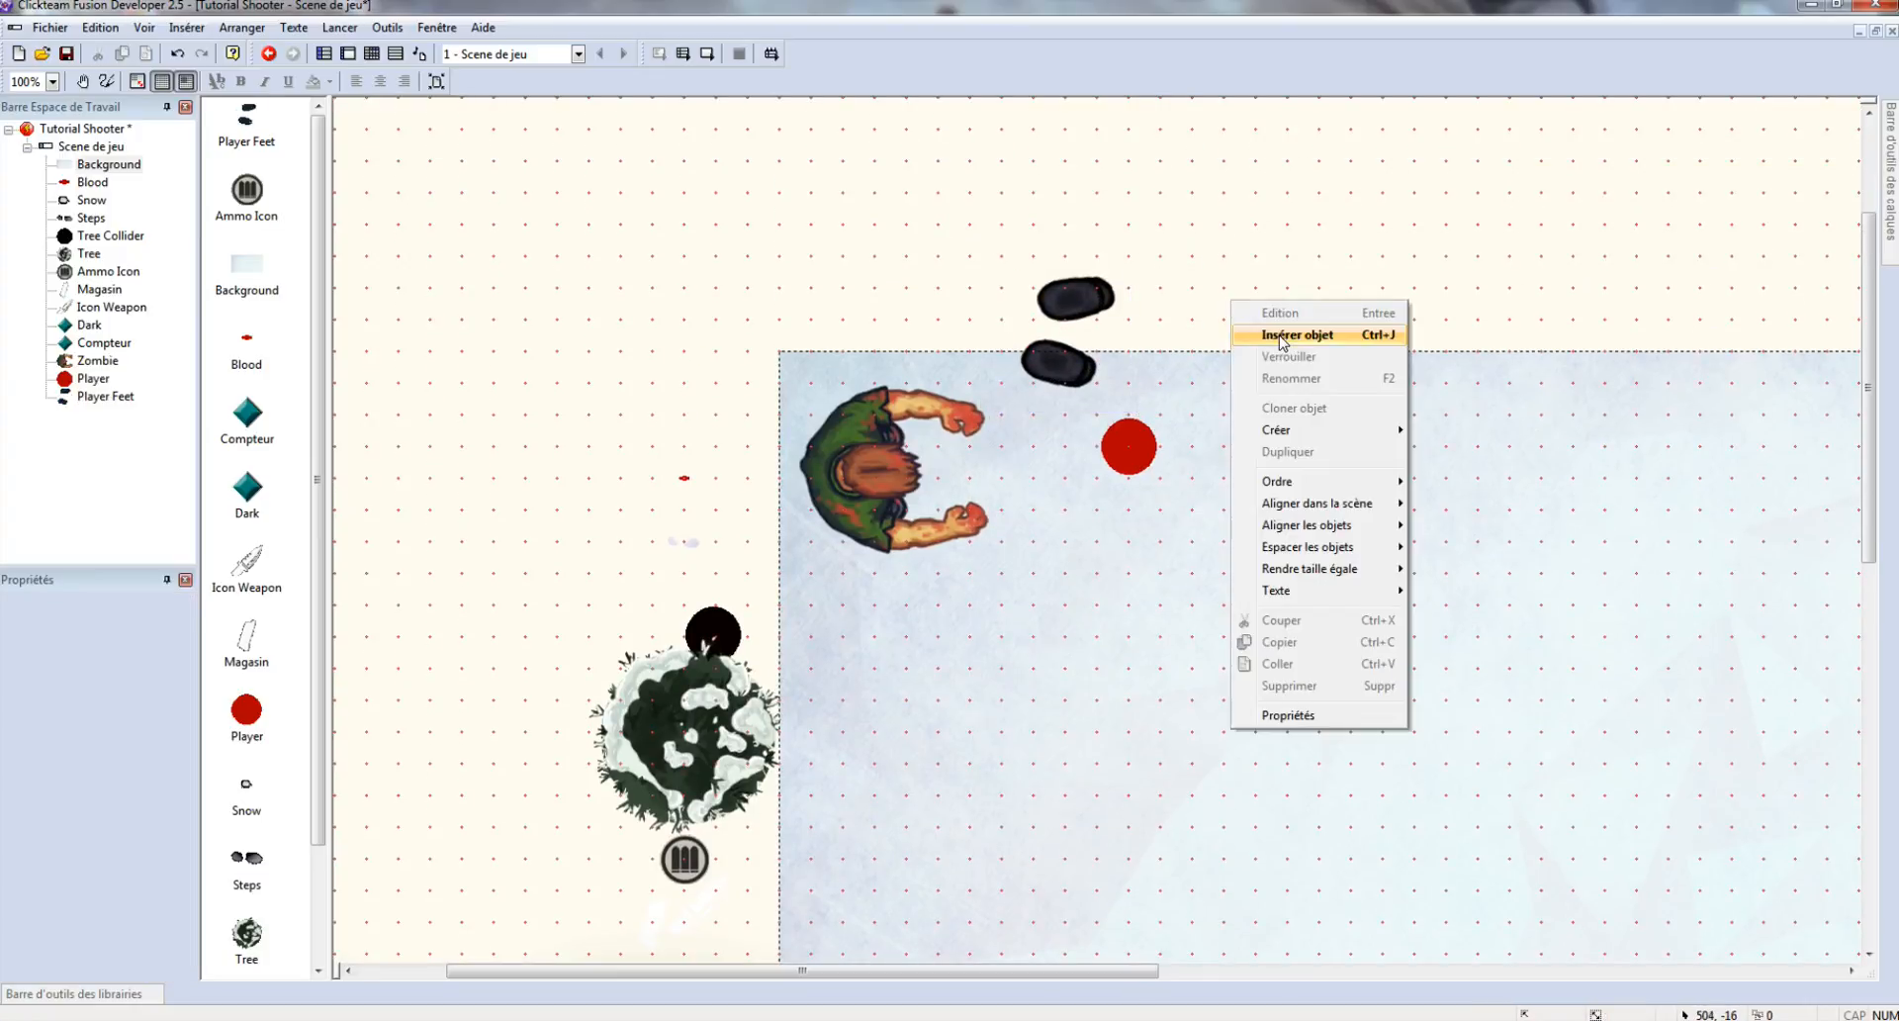
left_click(1283, 336)
double_click(967, 385)
left_click(969, 384)
left_click_drag(969, 383, 1177, 304)
right_click(1180, 304)
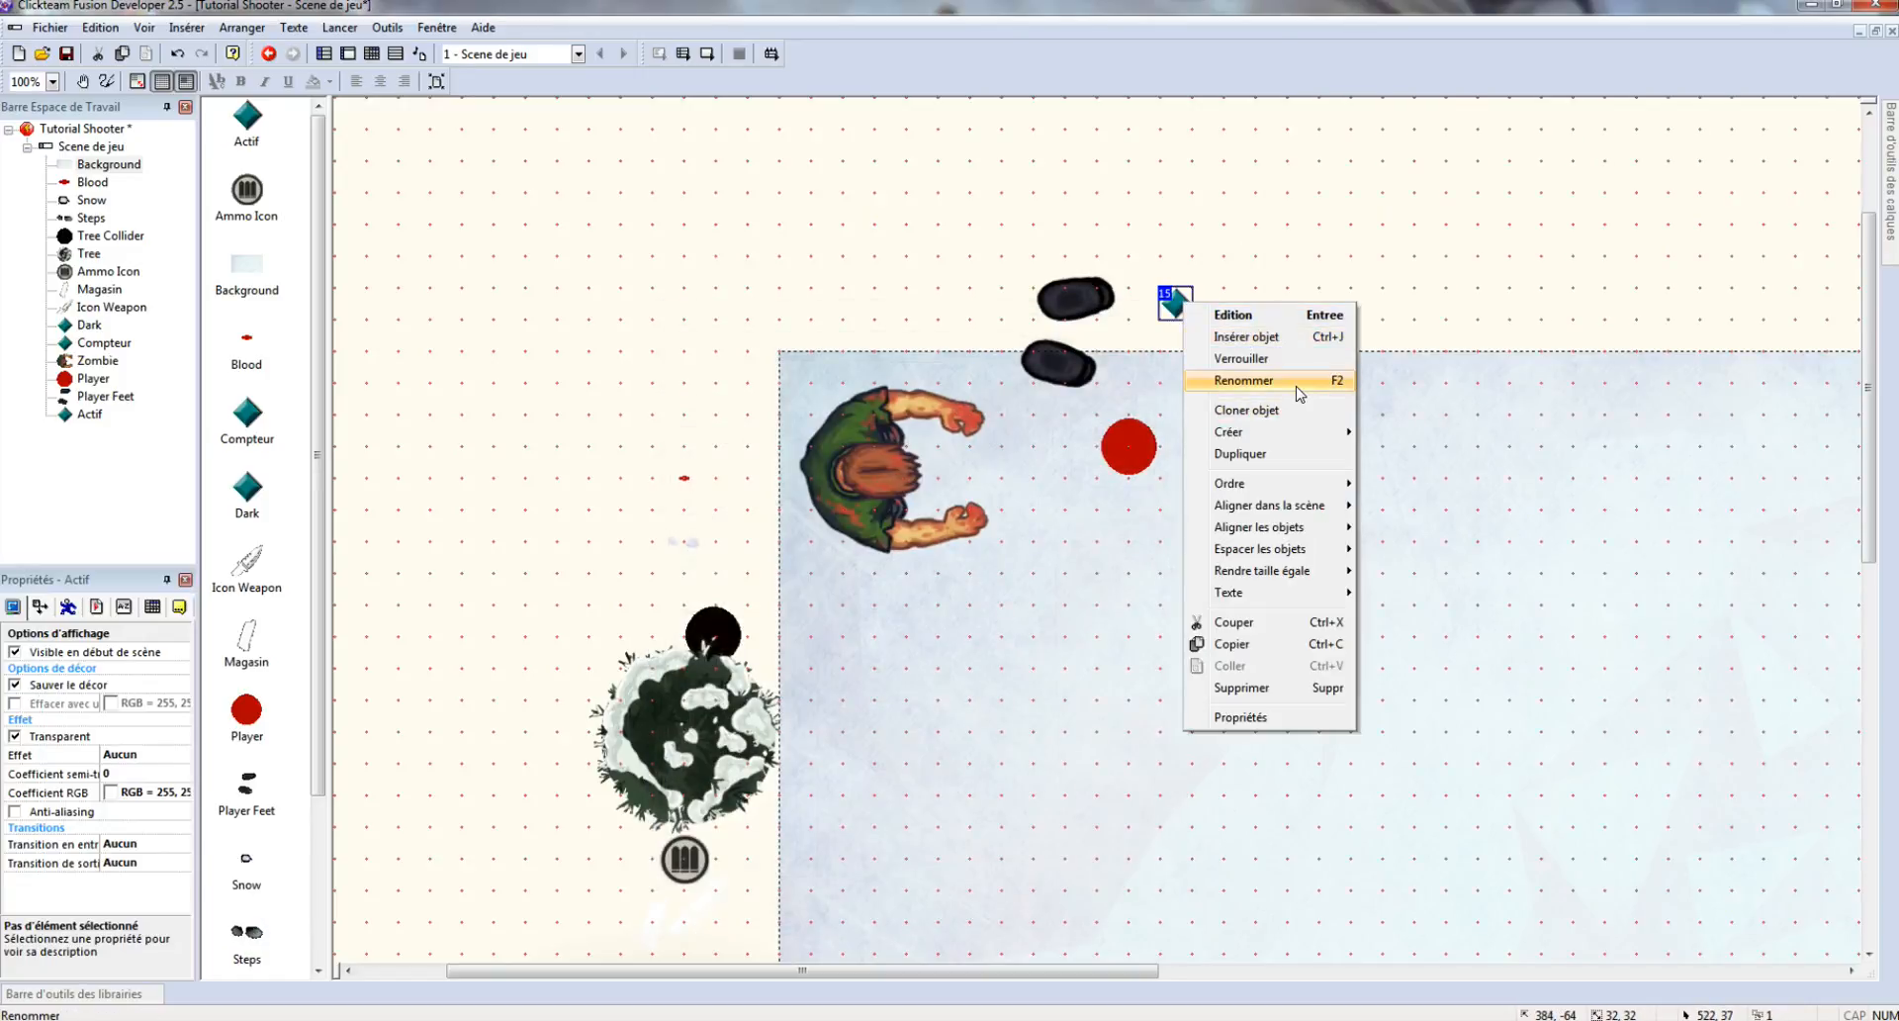
left_click(1297, 387)
type("Playe")
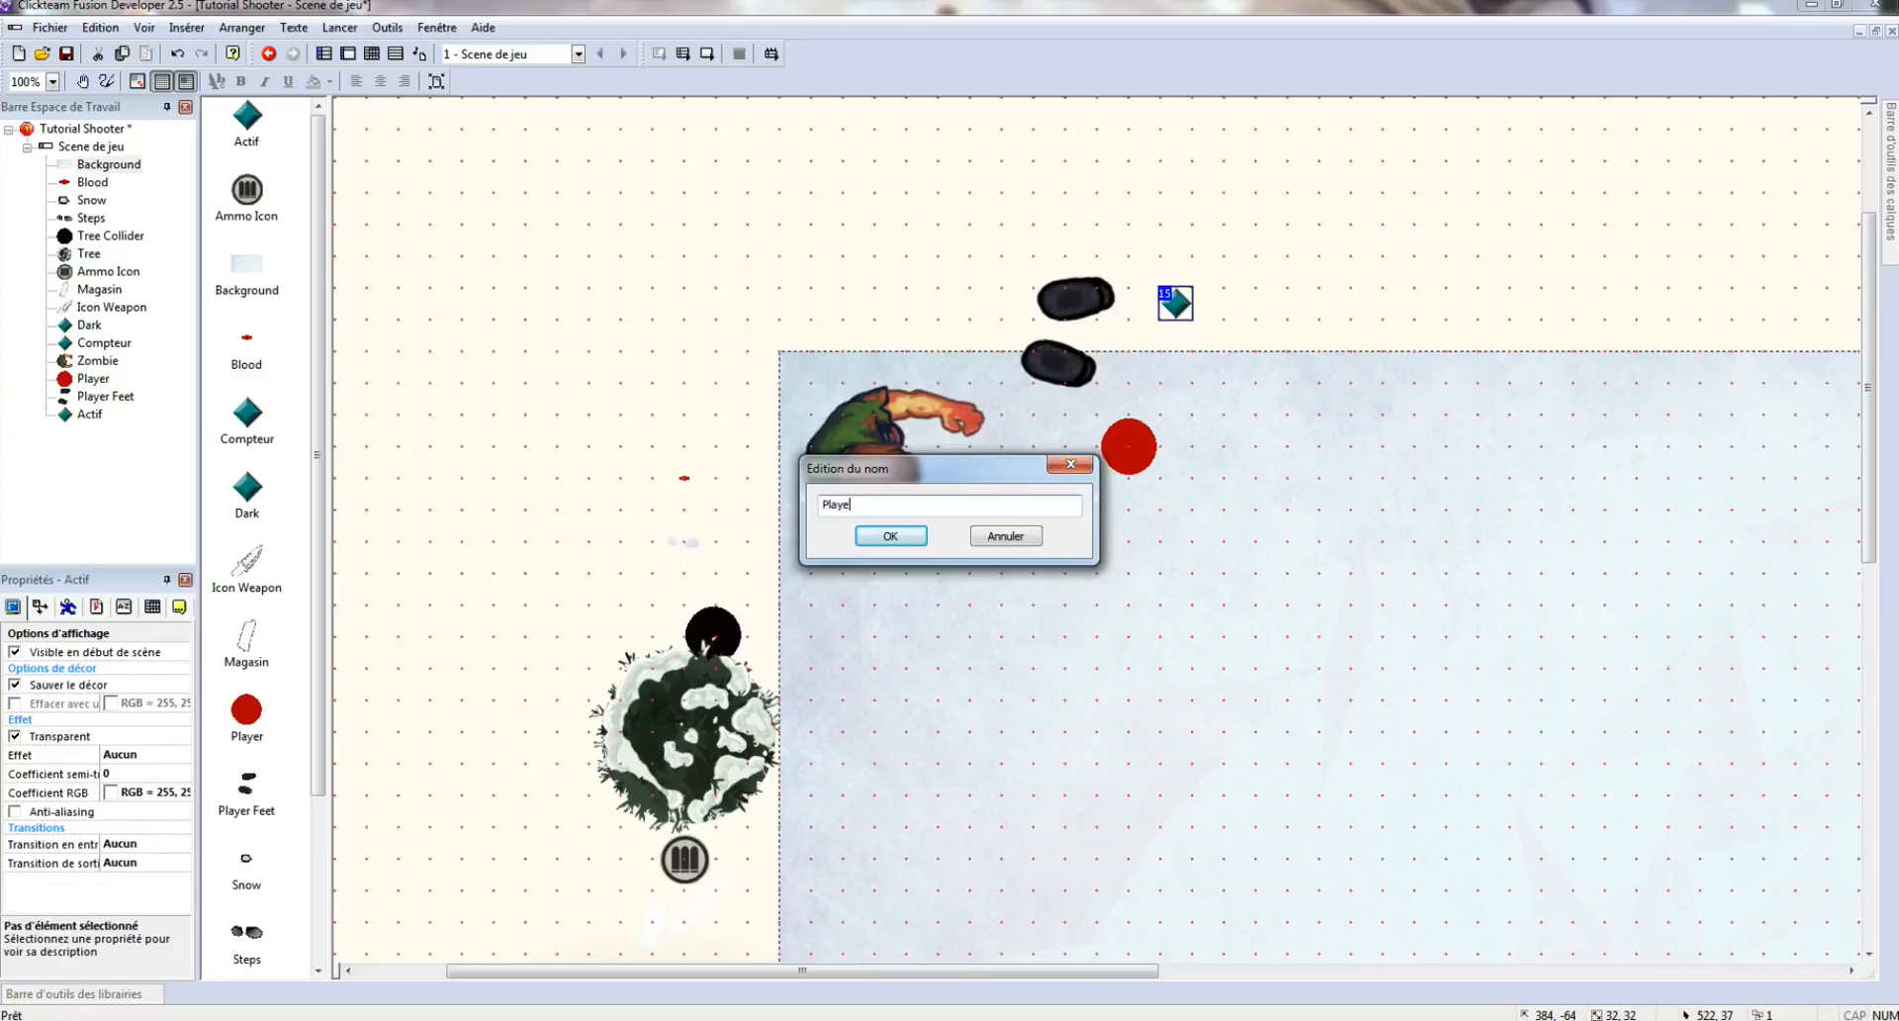
type("r Knife")
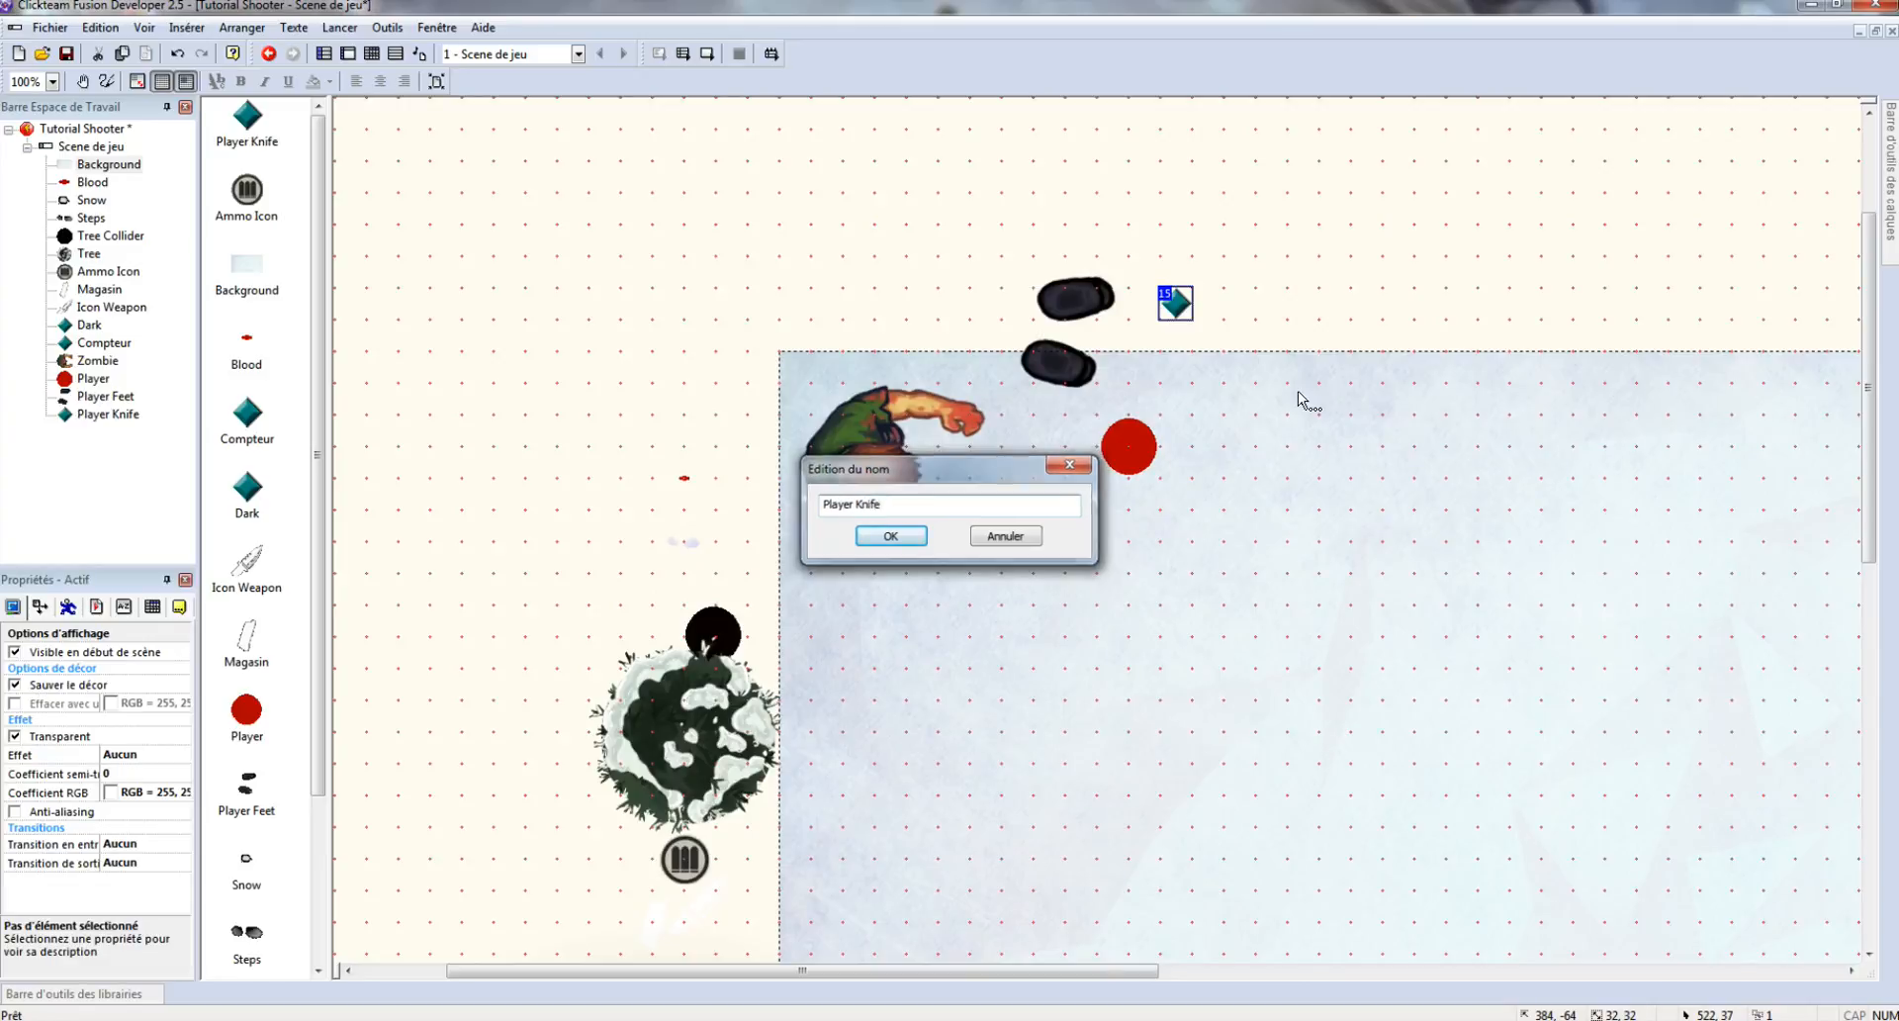
key("Return")
- Import the knife/idle frames into Arrêté, set speed 30, and make it loop
double_click(1176, 300)
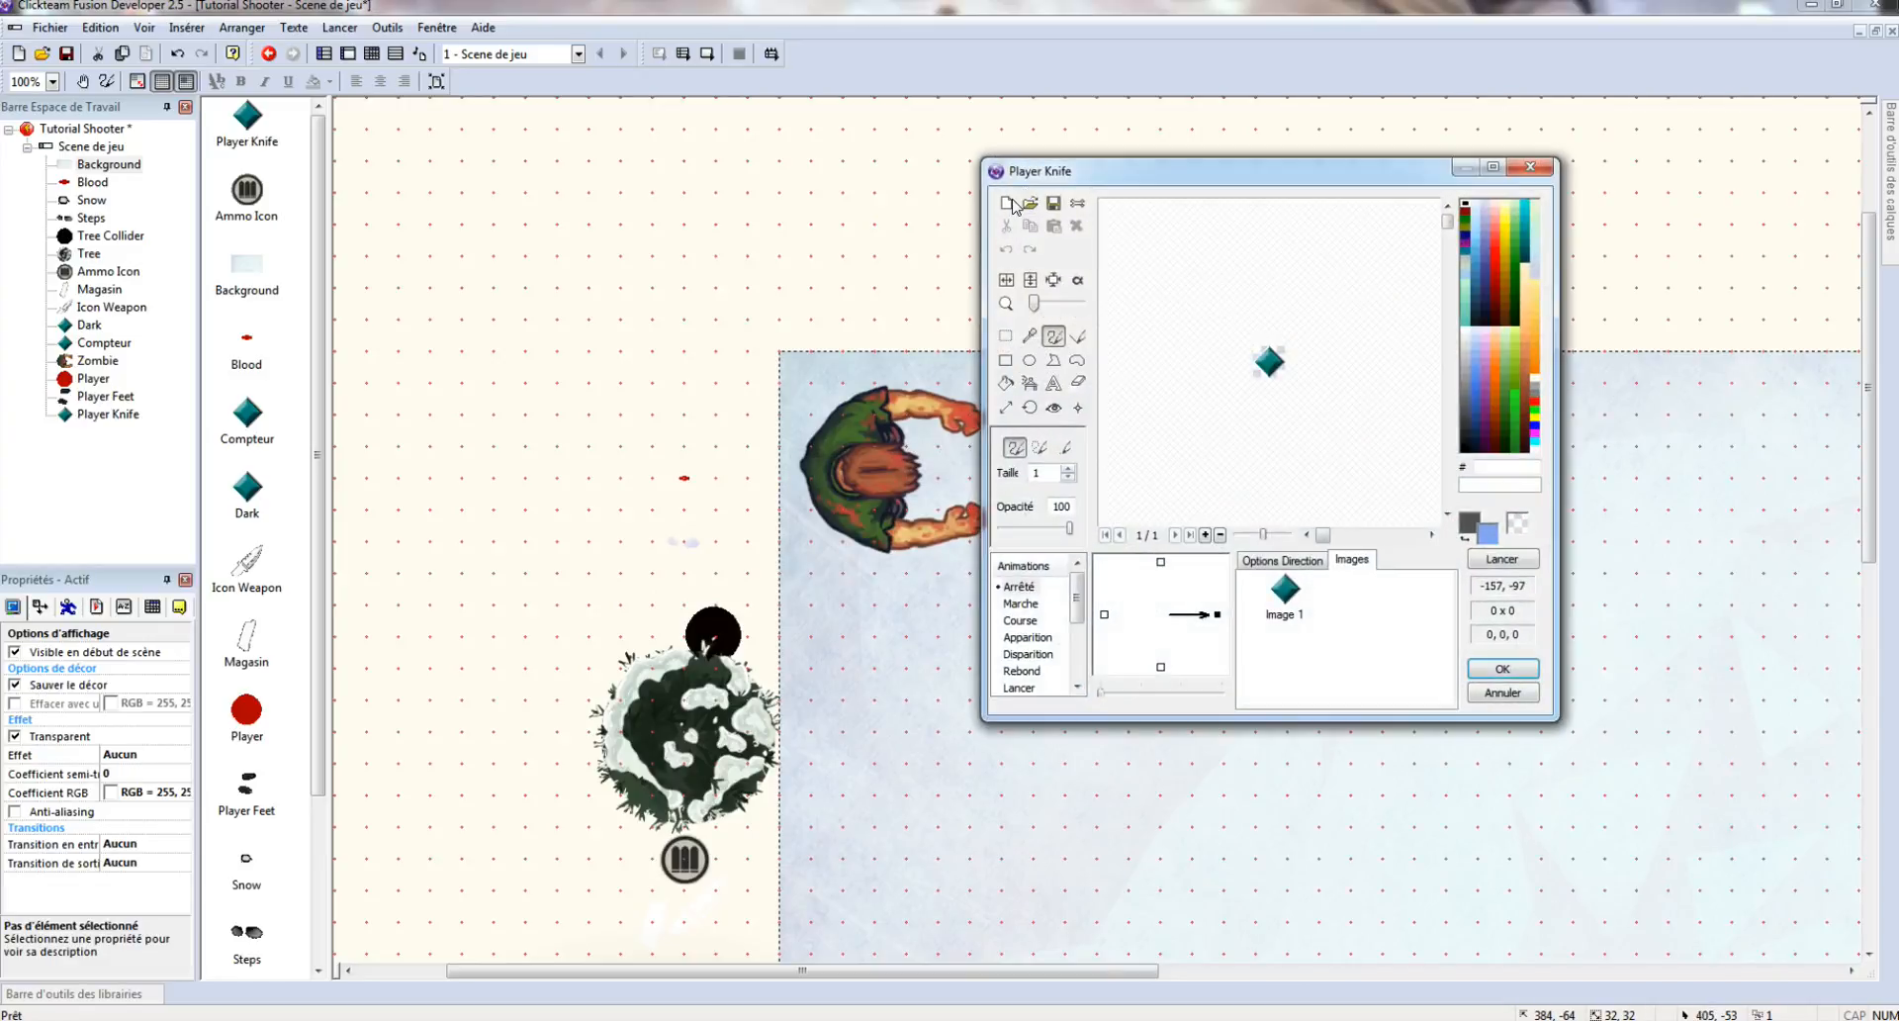
left_click(1038, 207)
left_click(1397, 218)
left_click(1396, 219)
double_click(1179, 309)
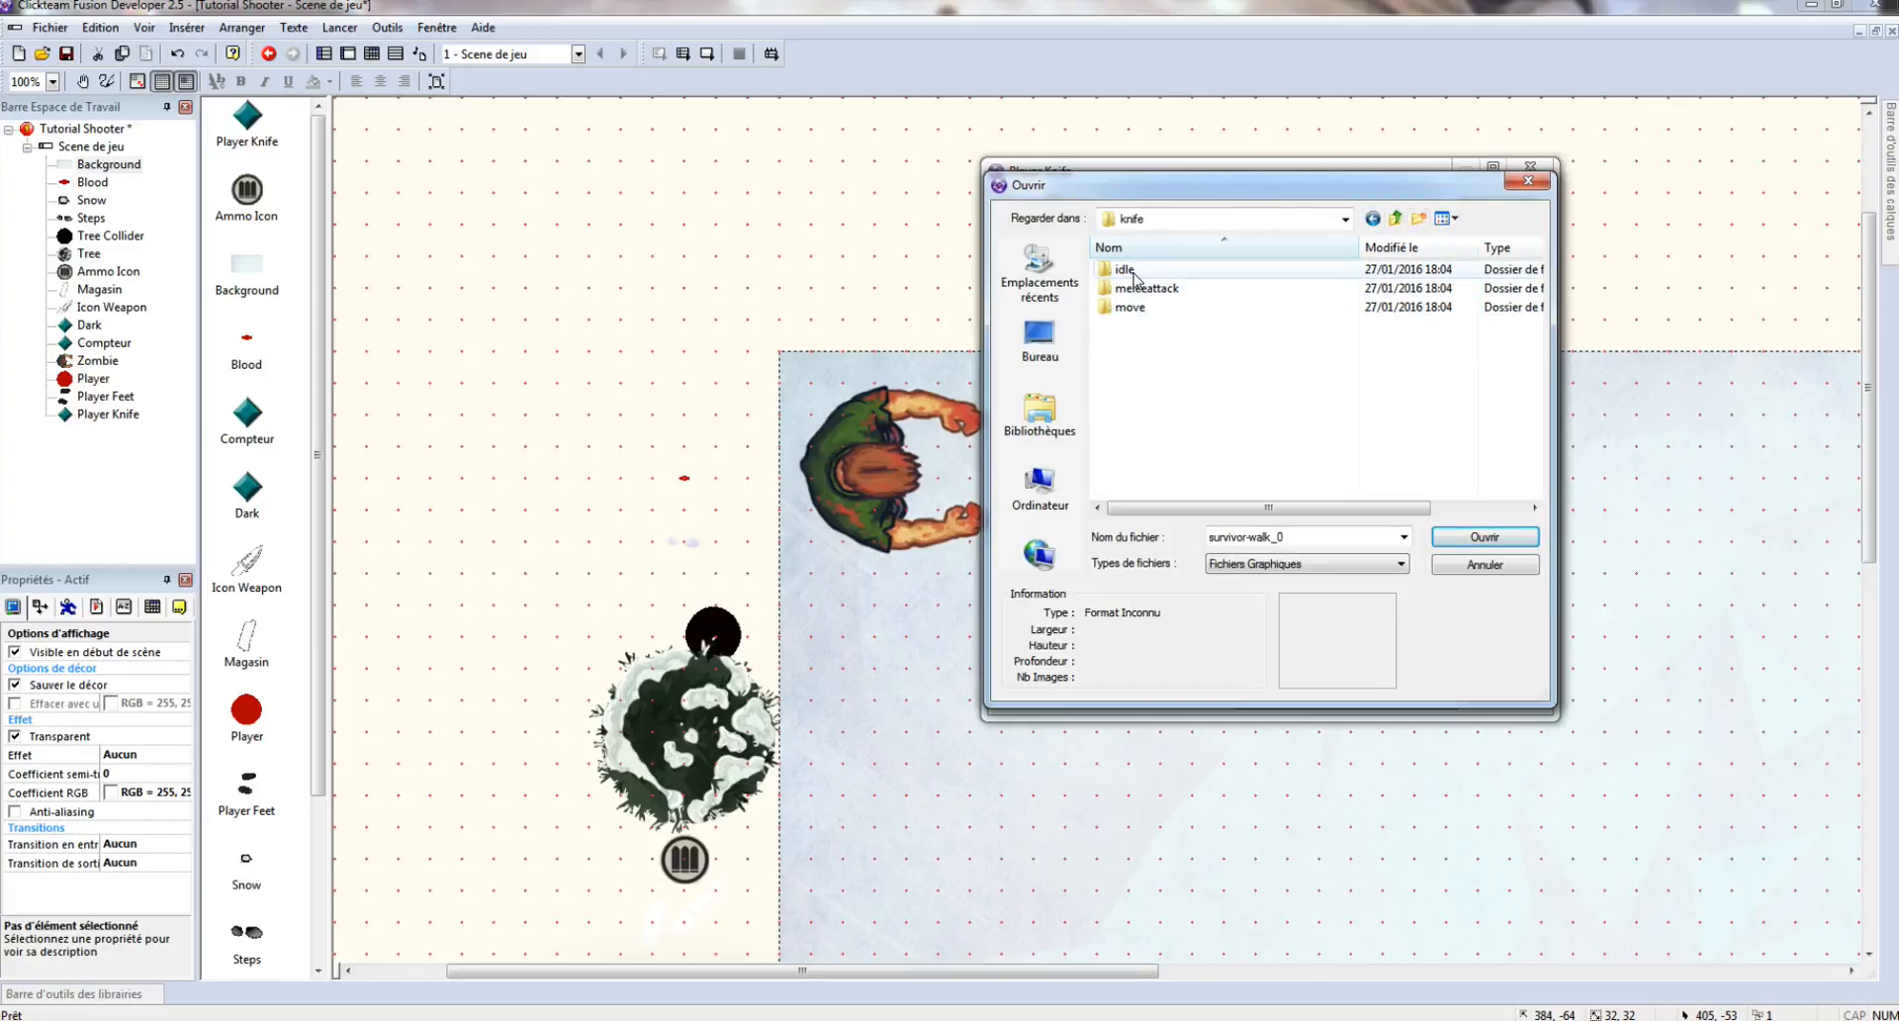
double_click(1134, 270)
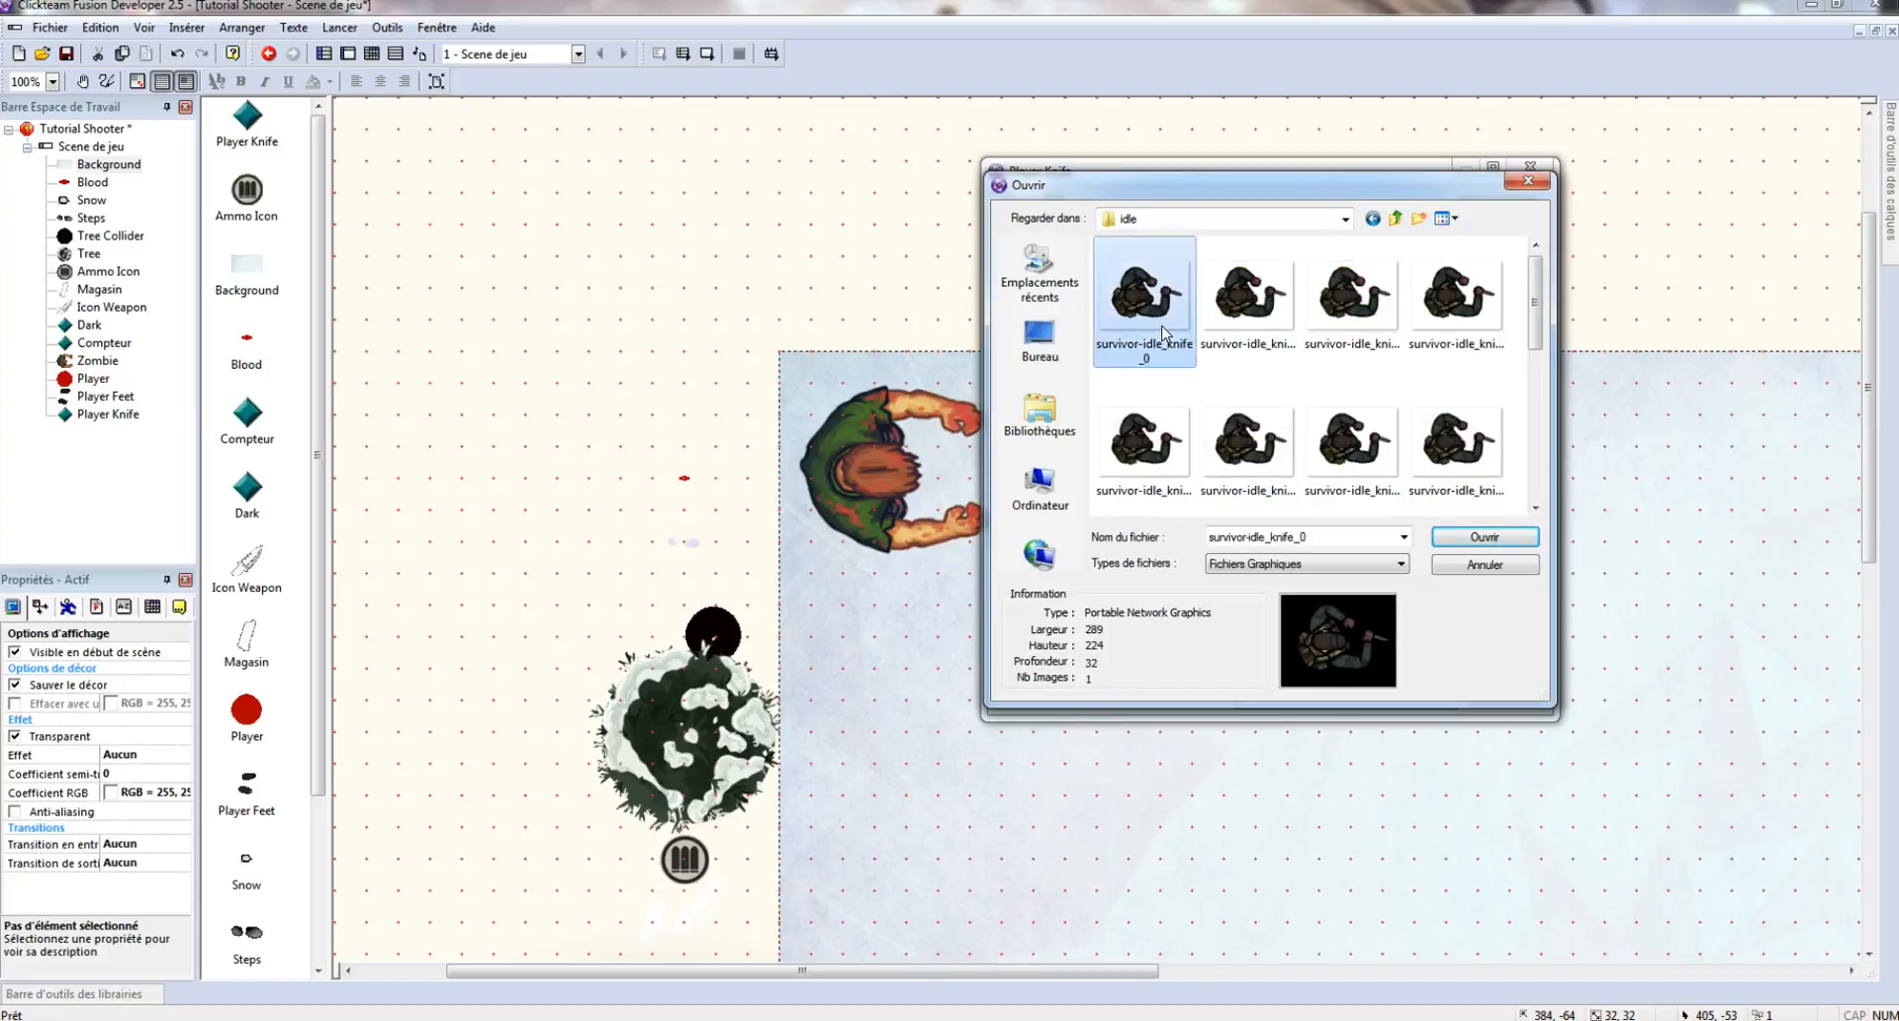
double_click(1144, 296)
left_click(1217, 921)
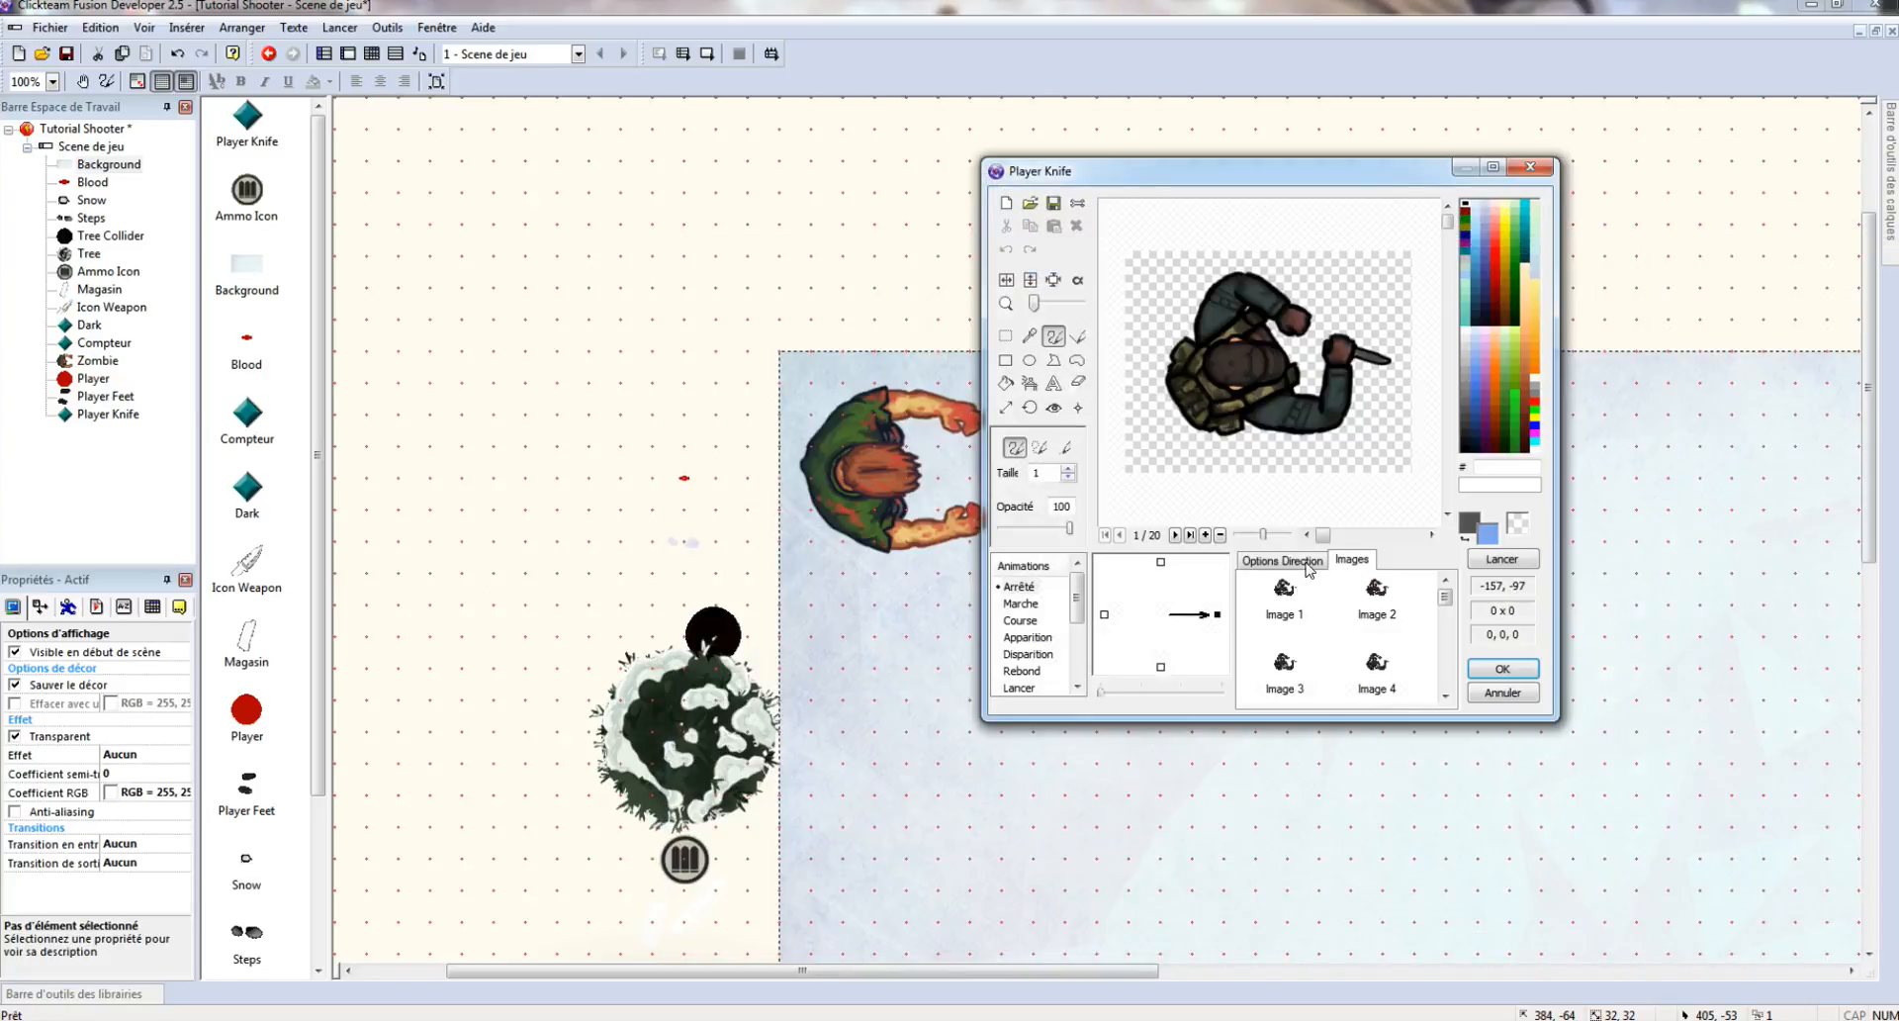
left_click(1302, 561)
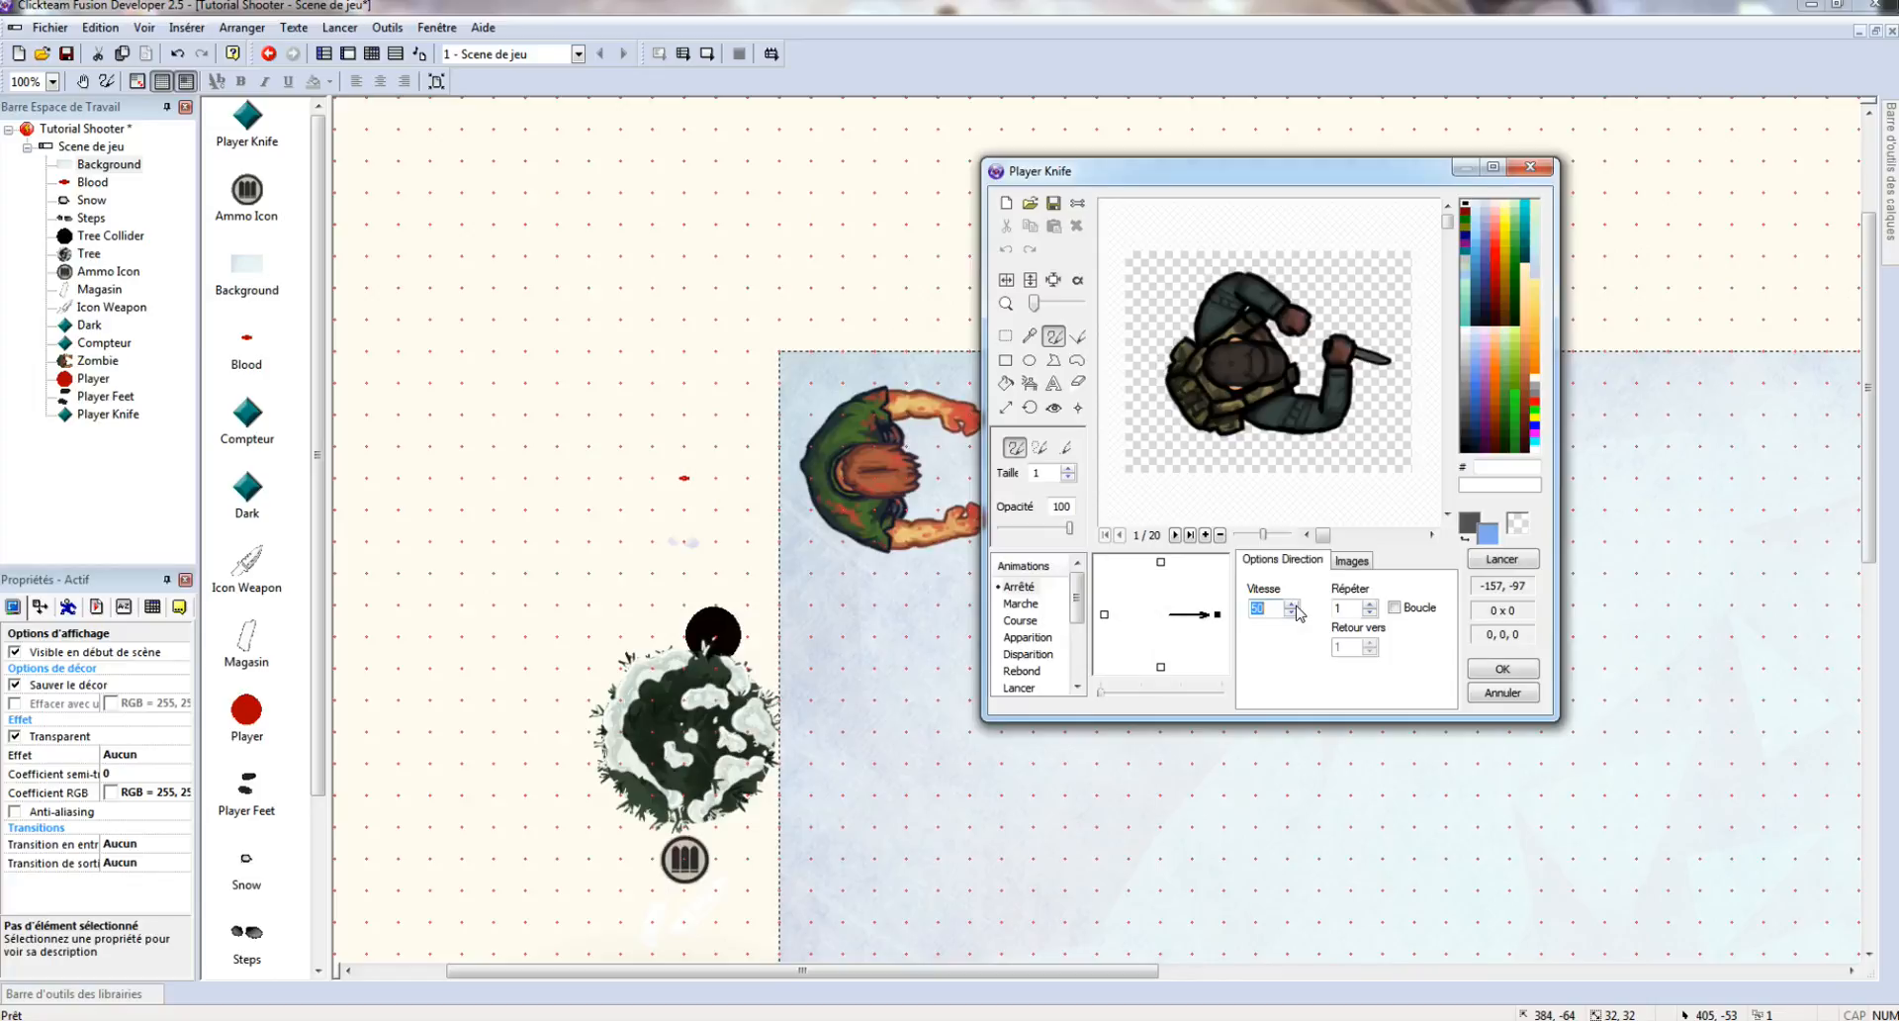
type("30")
left_click(1407, 608)
- Import the 20 survivor-move_knife frames into the Marche animation
left_click(1021, 603)
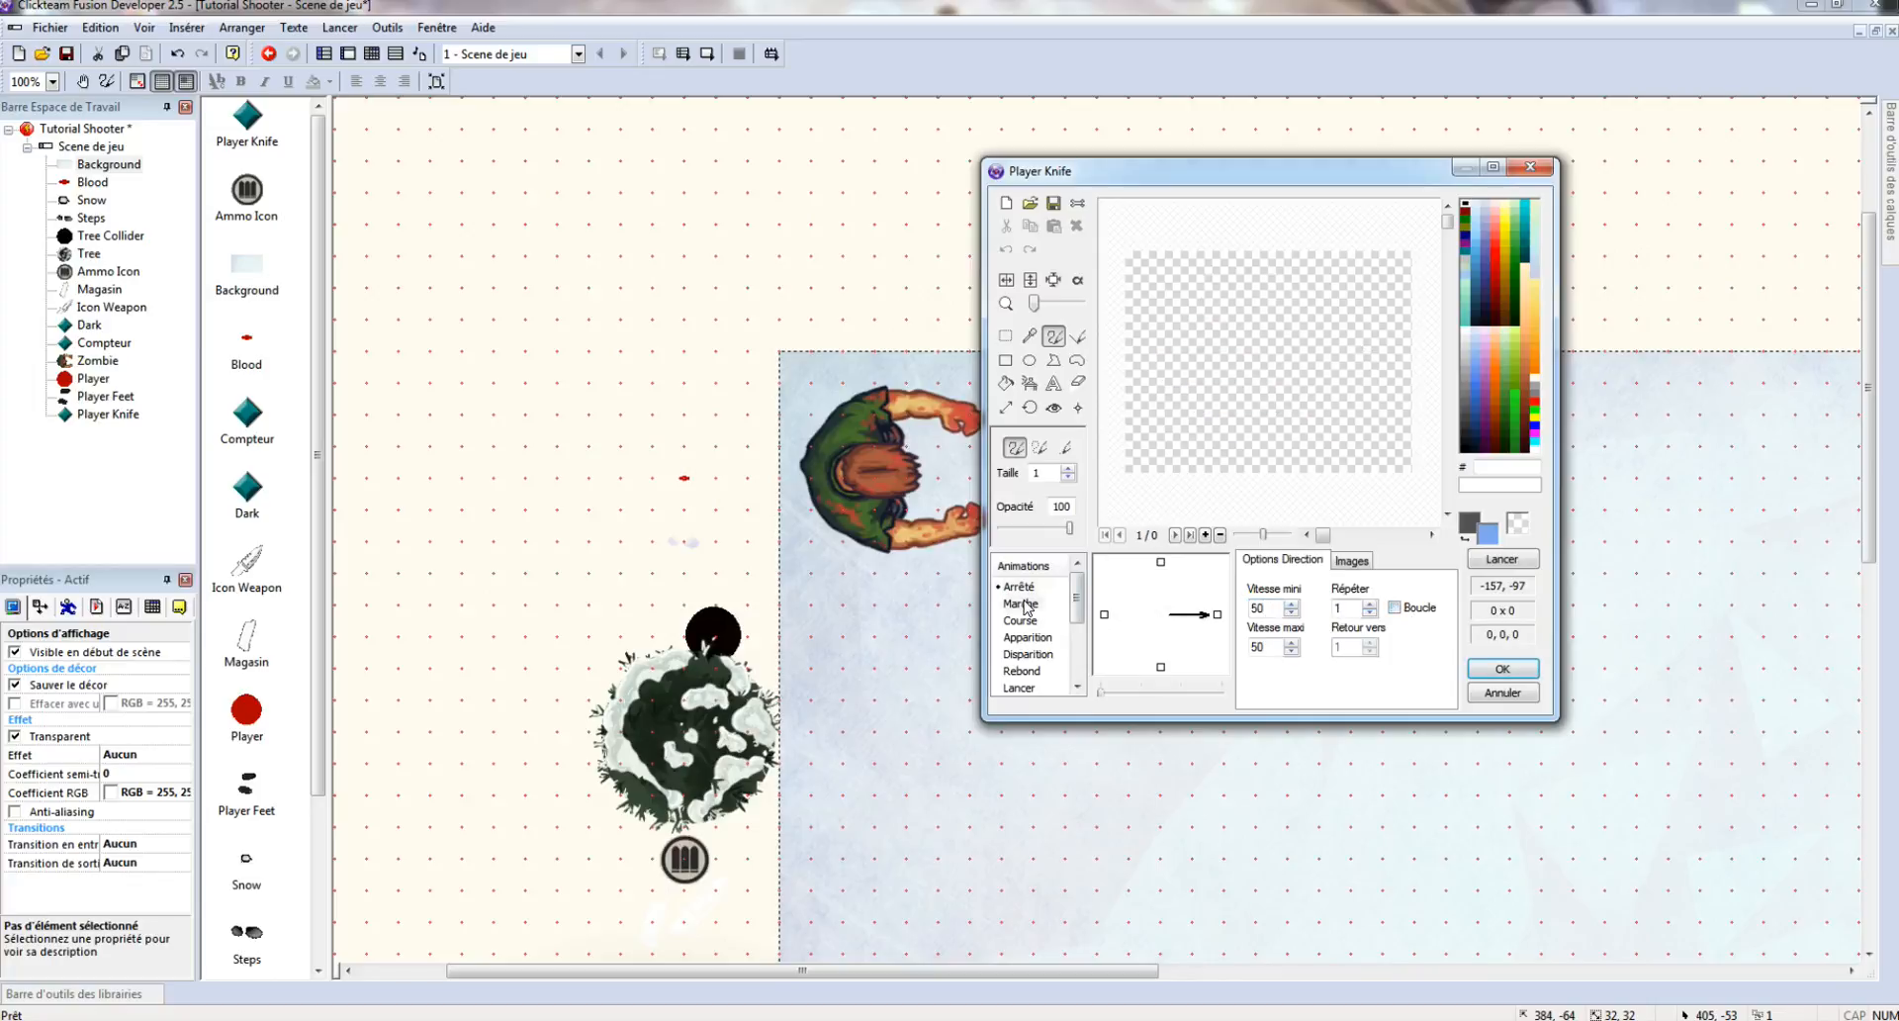
left_click(1351, 564)
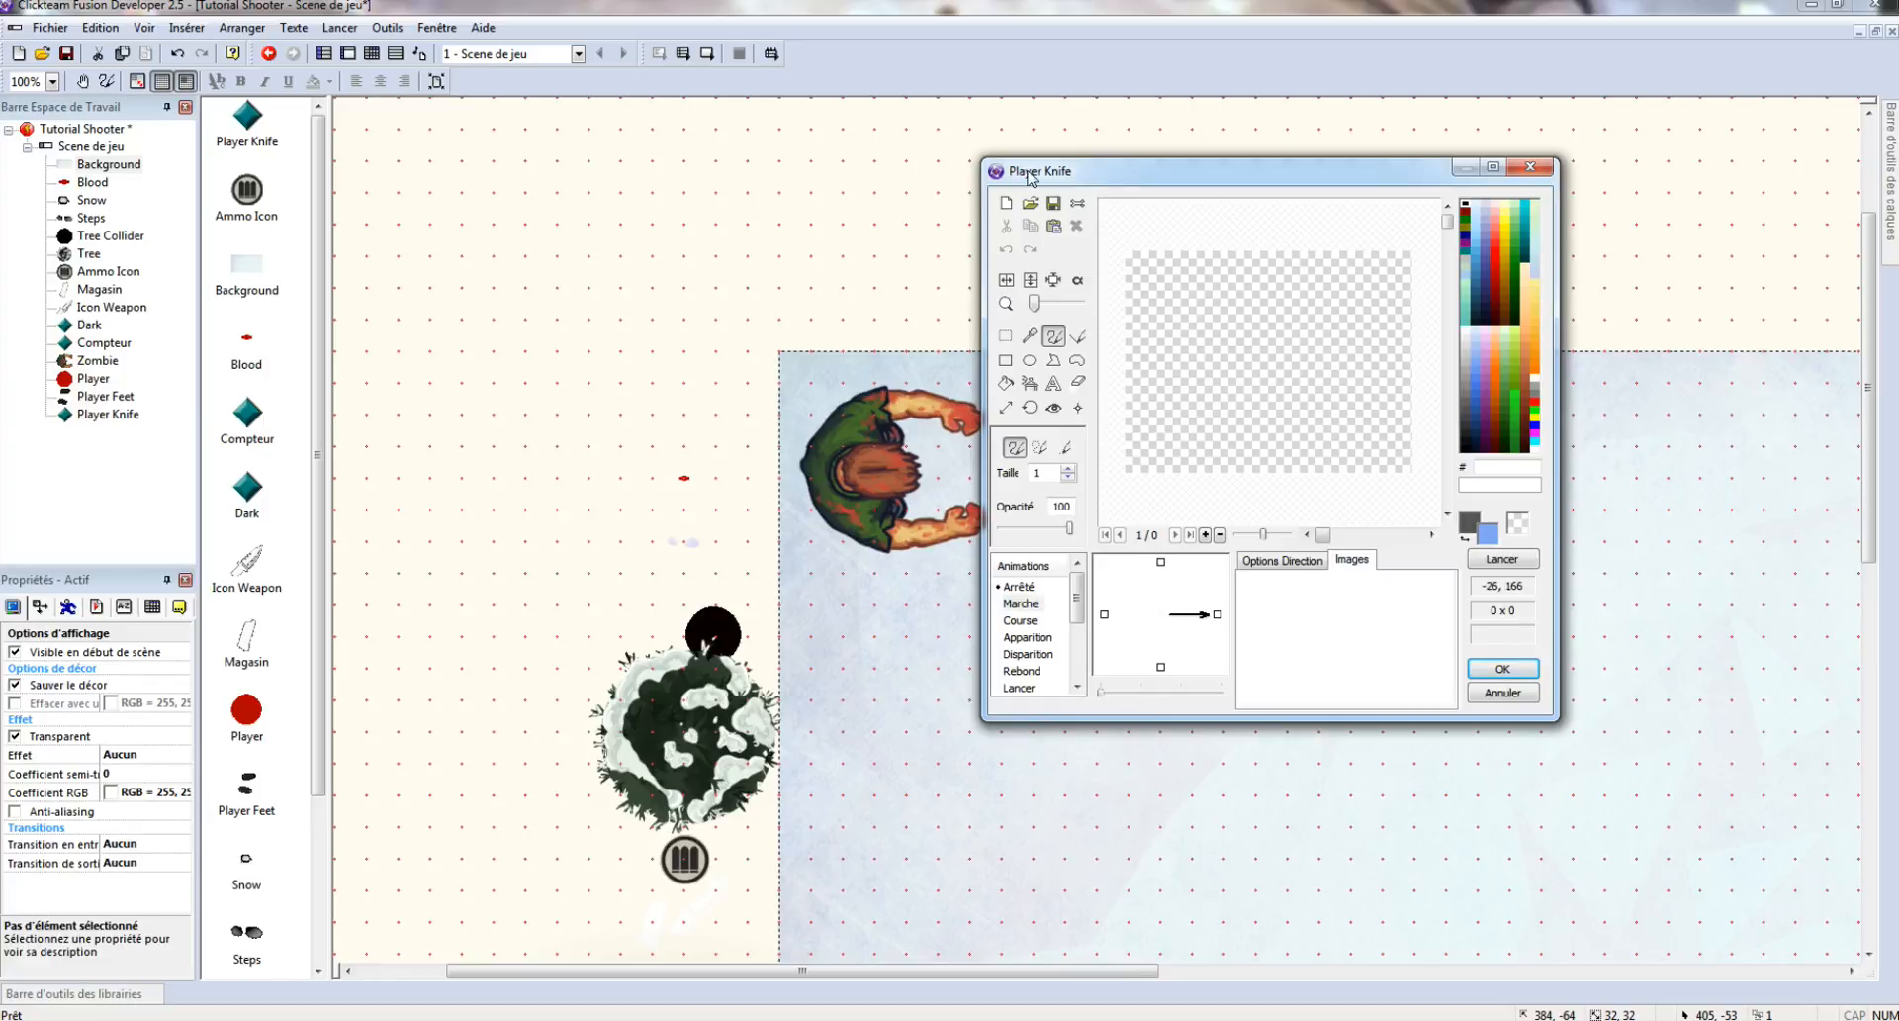
left_click(1030, 204)
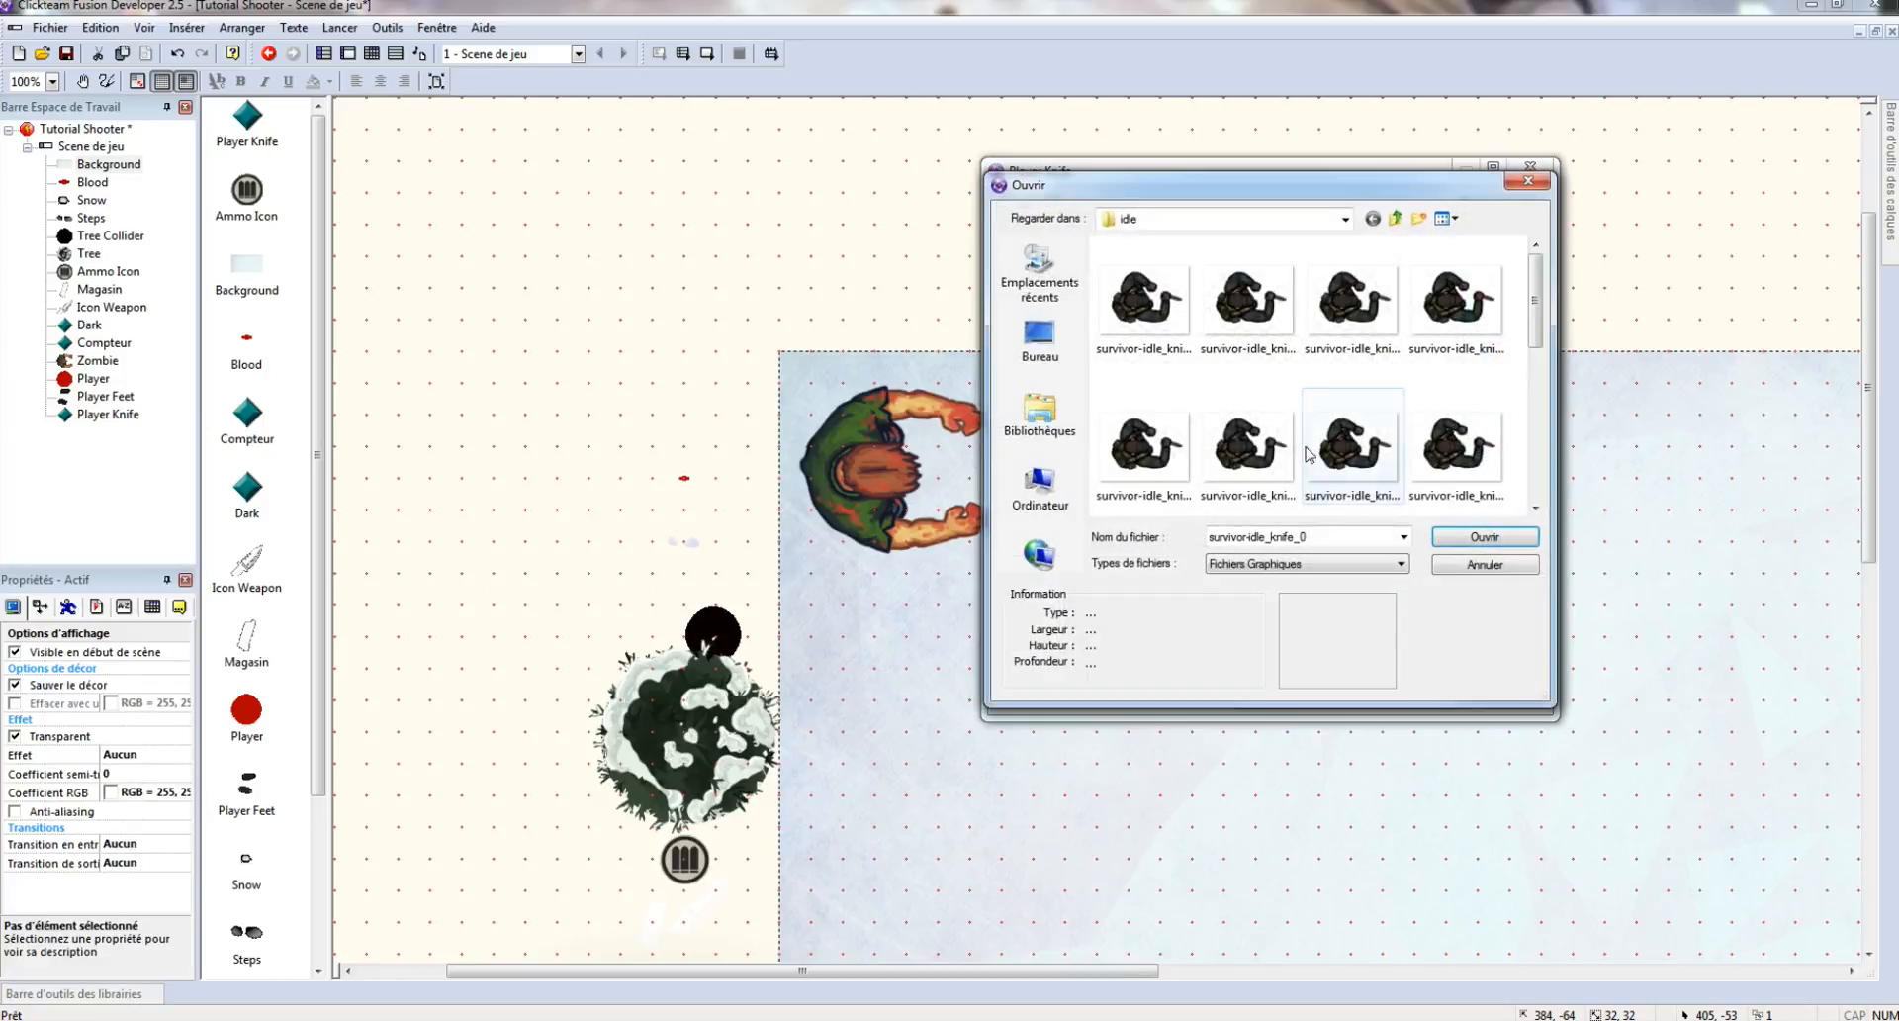
left_click(1396, 218)
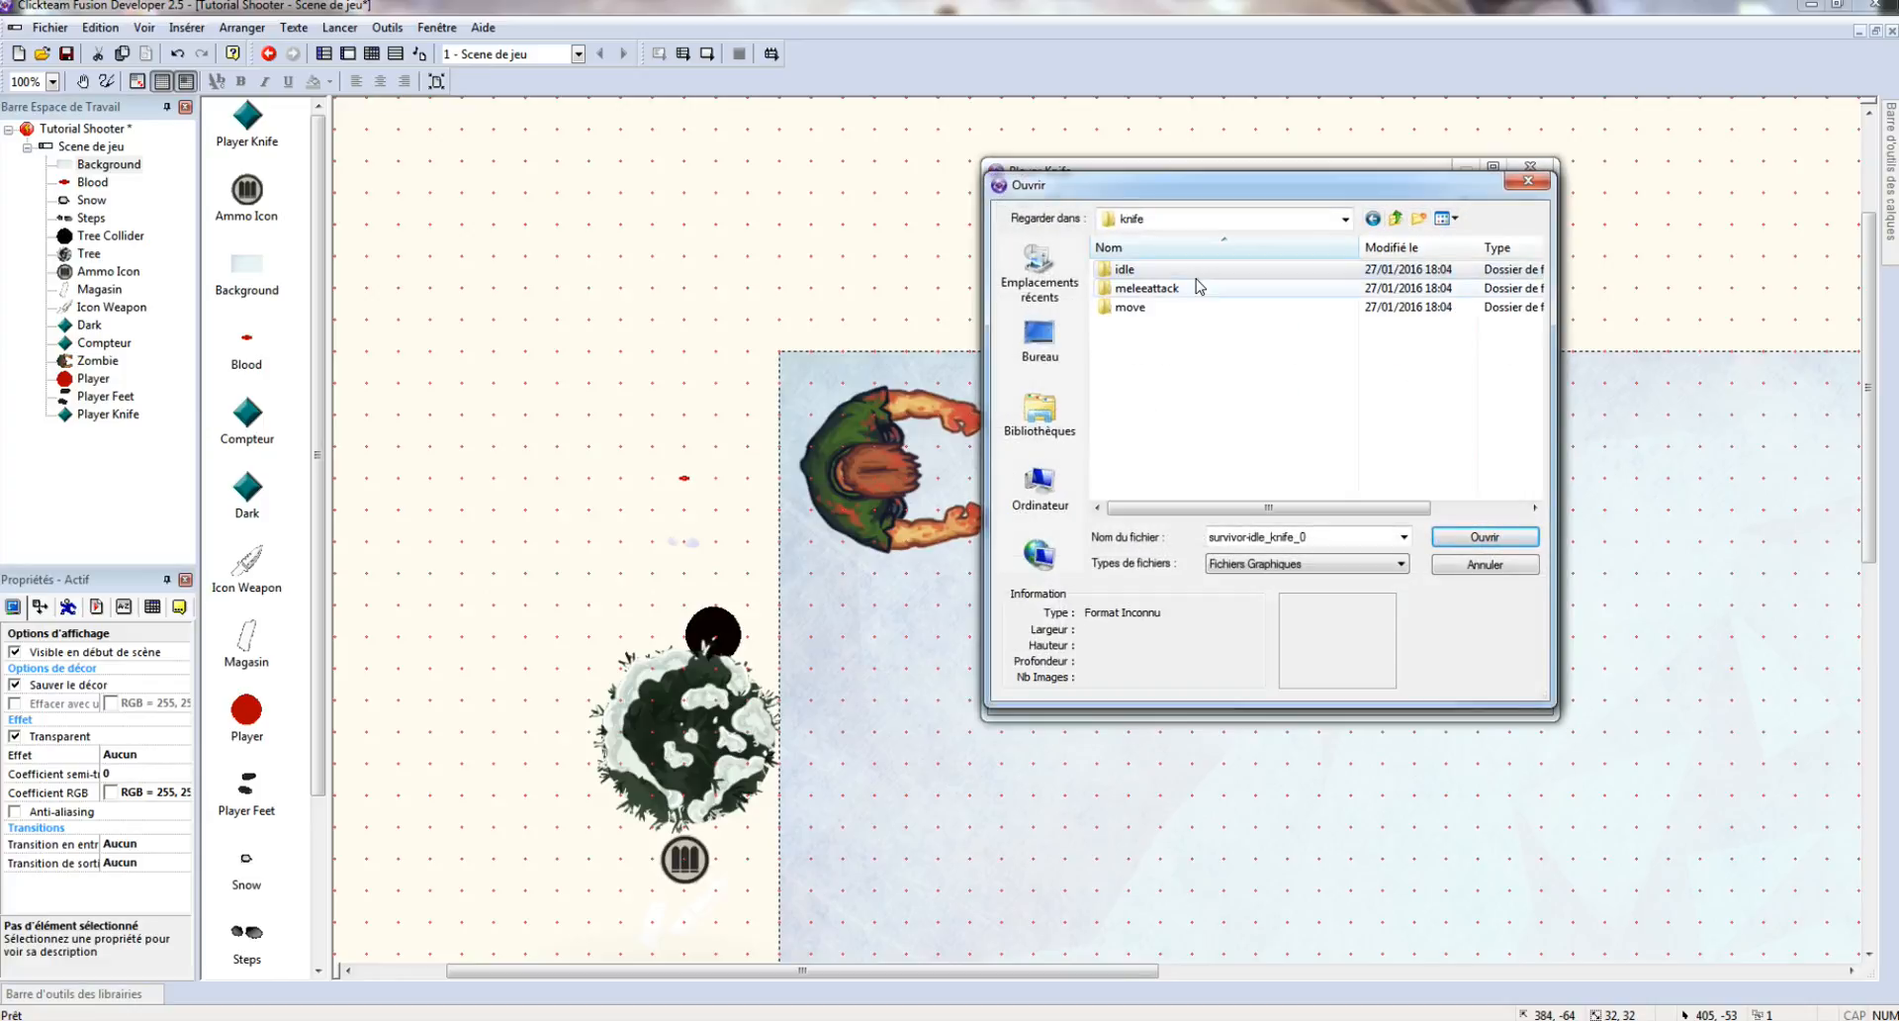
left_click(1178, 308)
double_click(1130, 308)
double_click(1137, 288)
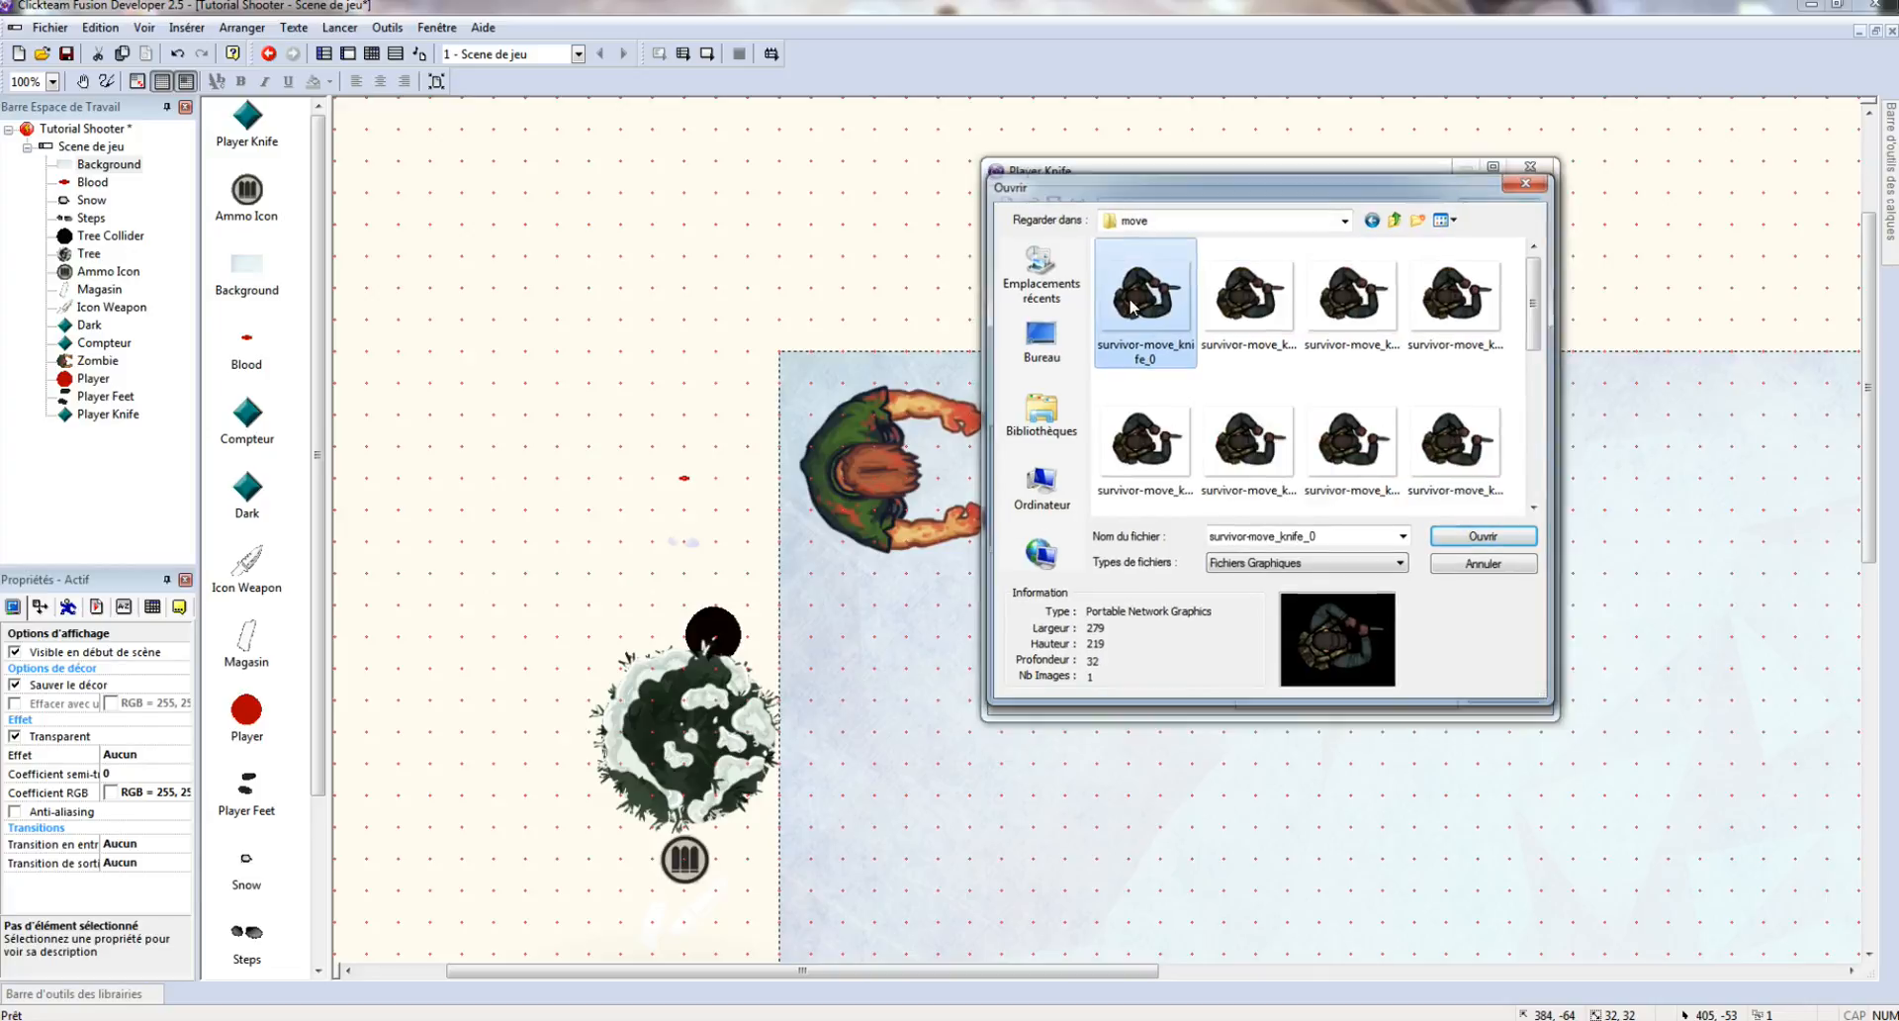
left_click(1216, 919)
- Set the Marche animation's maximum speed to 30
left_click(1301, 562)
left_click(1270, 643)
double_click(1269, 645)
type("30")
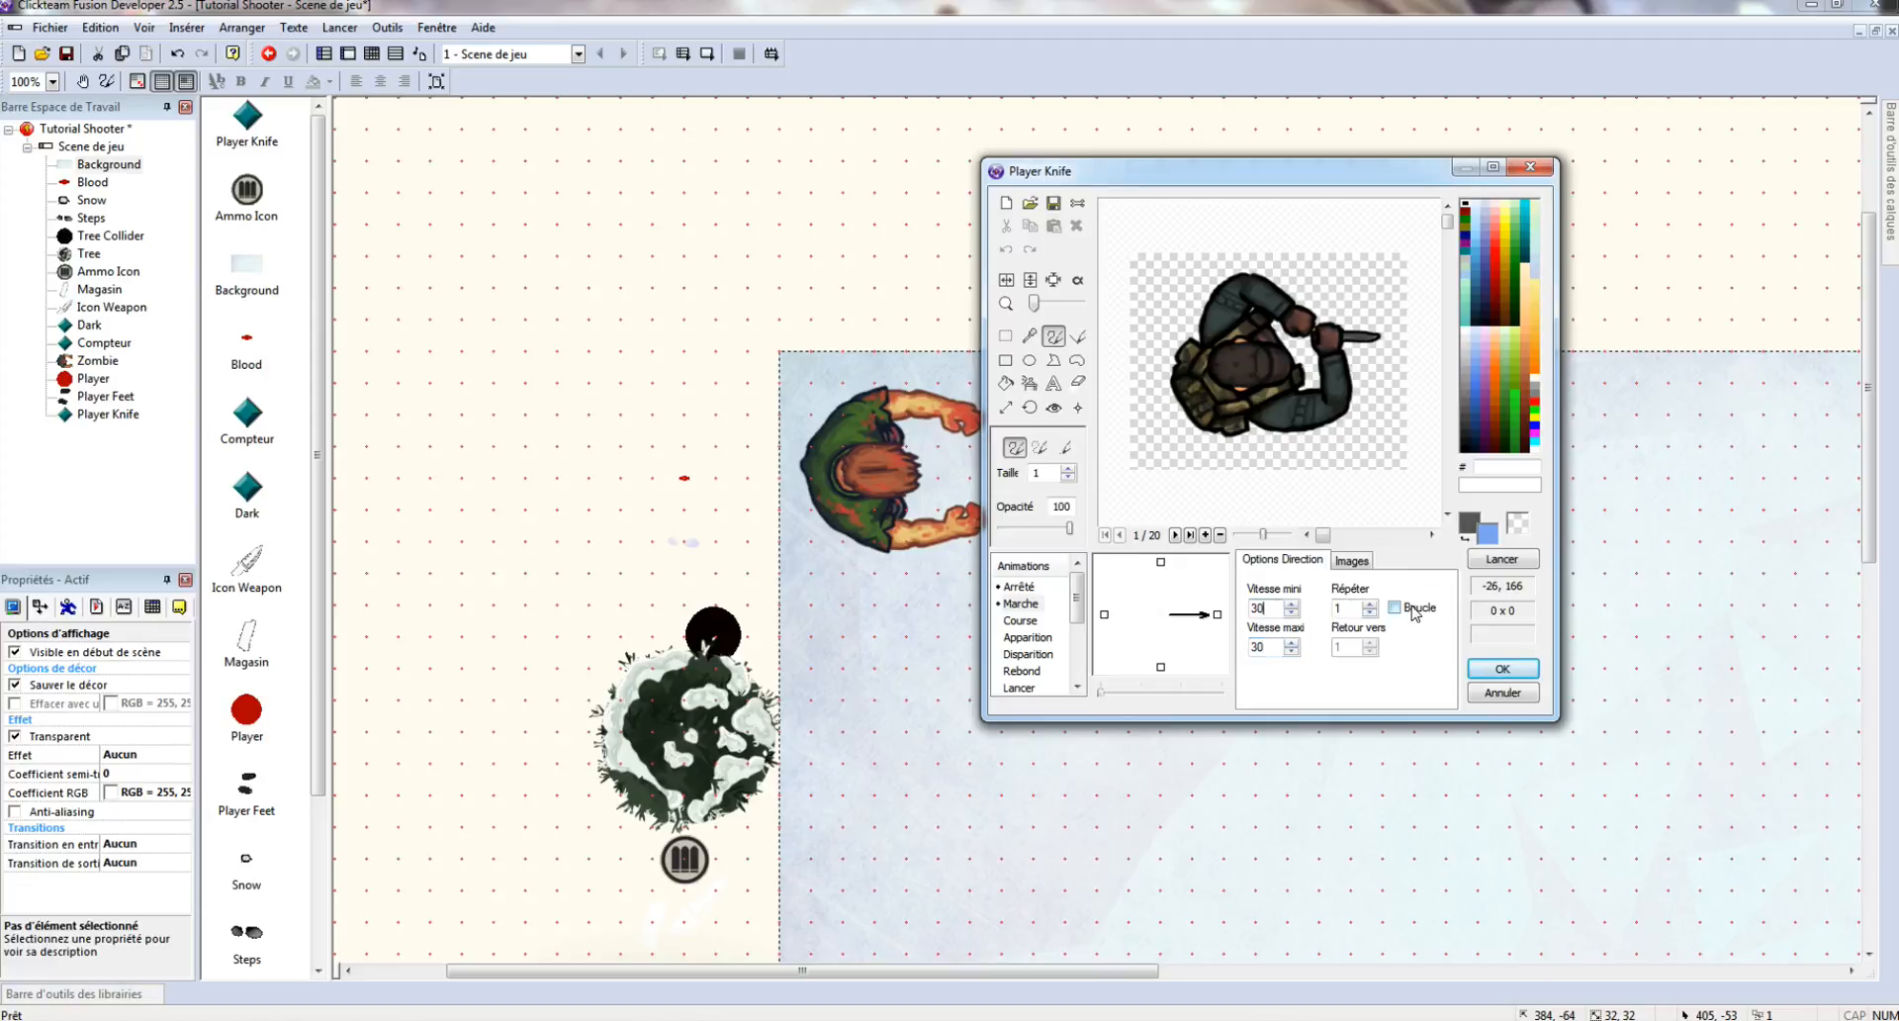
scroll(1029, 643, "down", 2)
- Add an Attack animation and import the 15 meleeattack knife frames into it
right_click(1021, 683)
left_click(1089, 696)
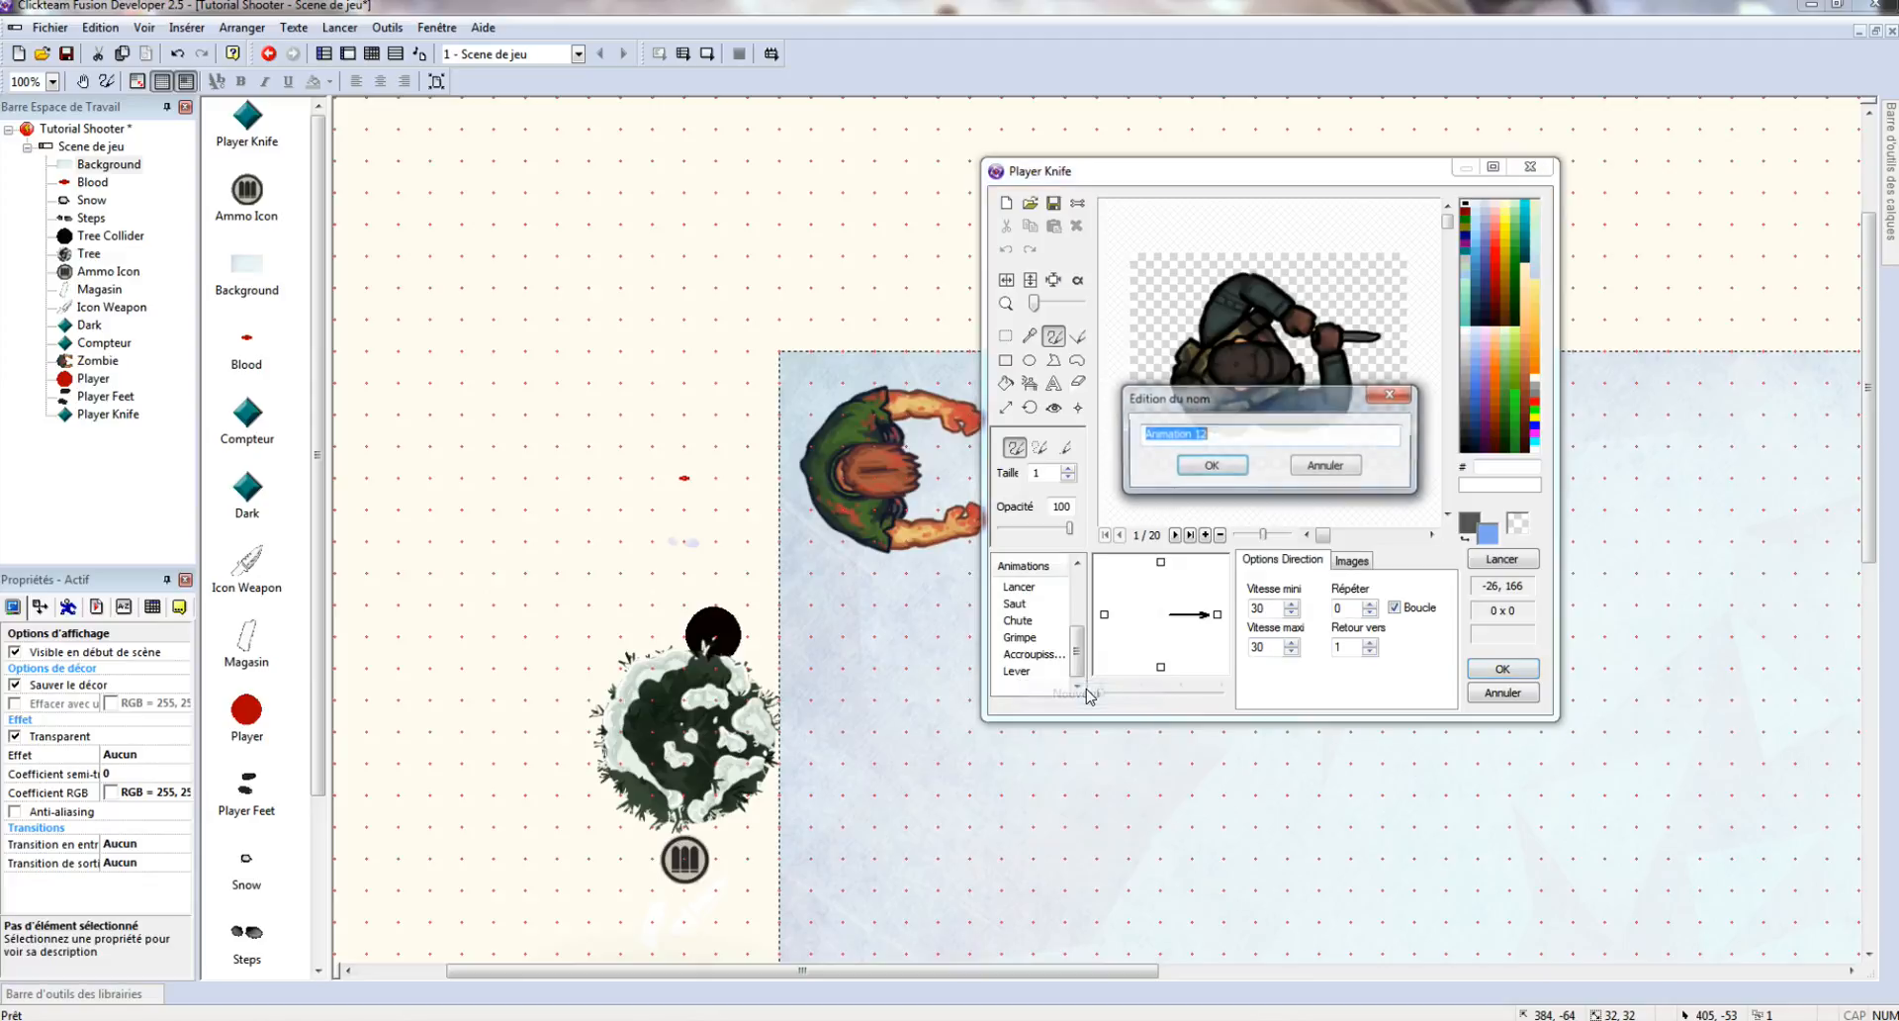
type("Attack")
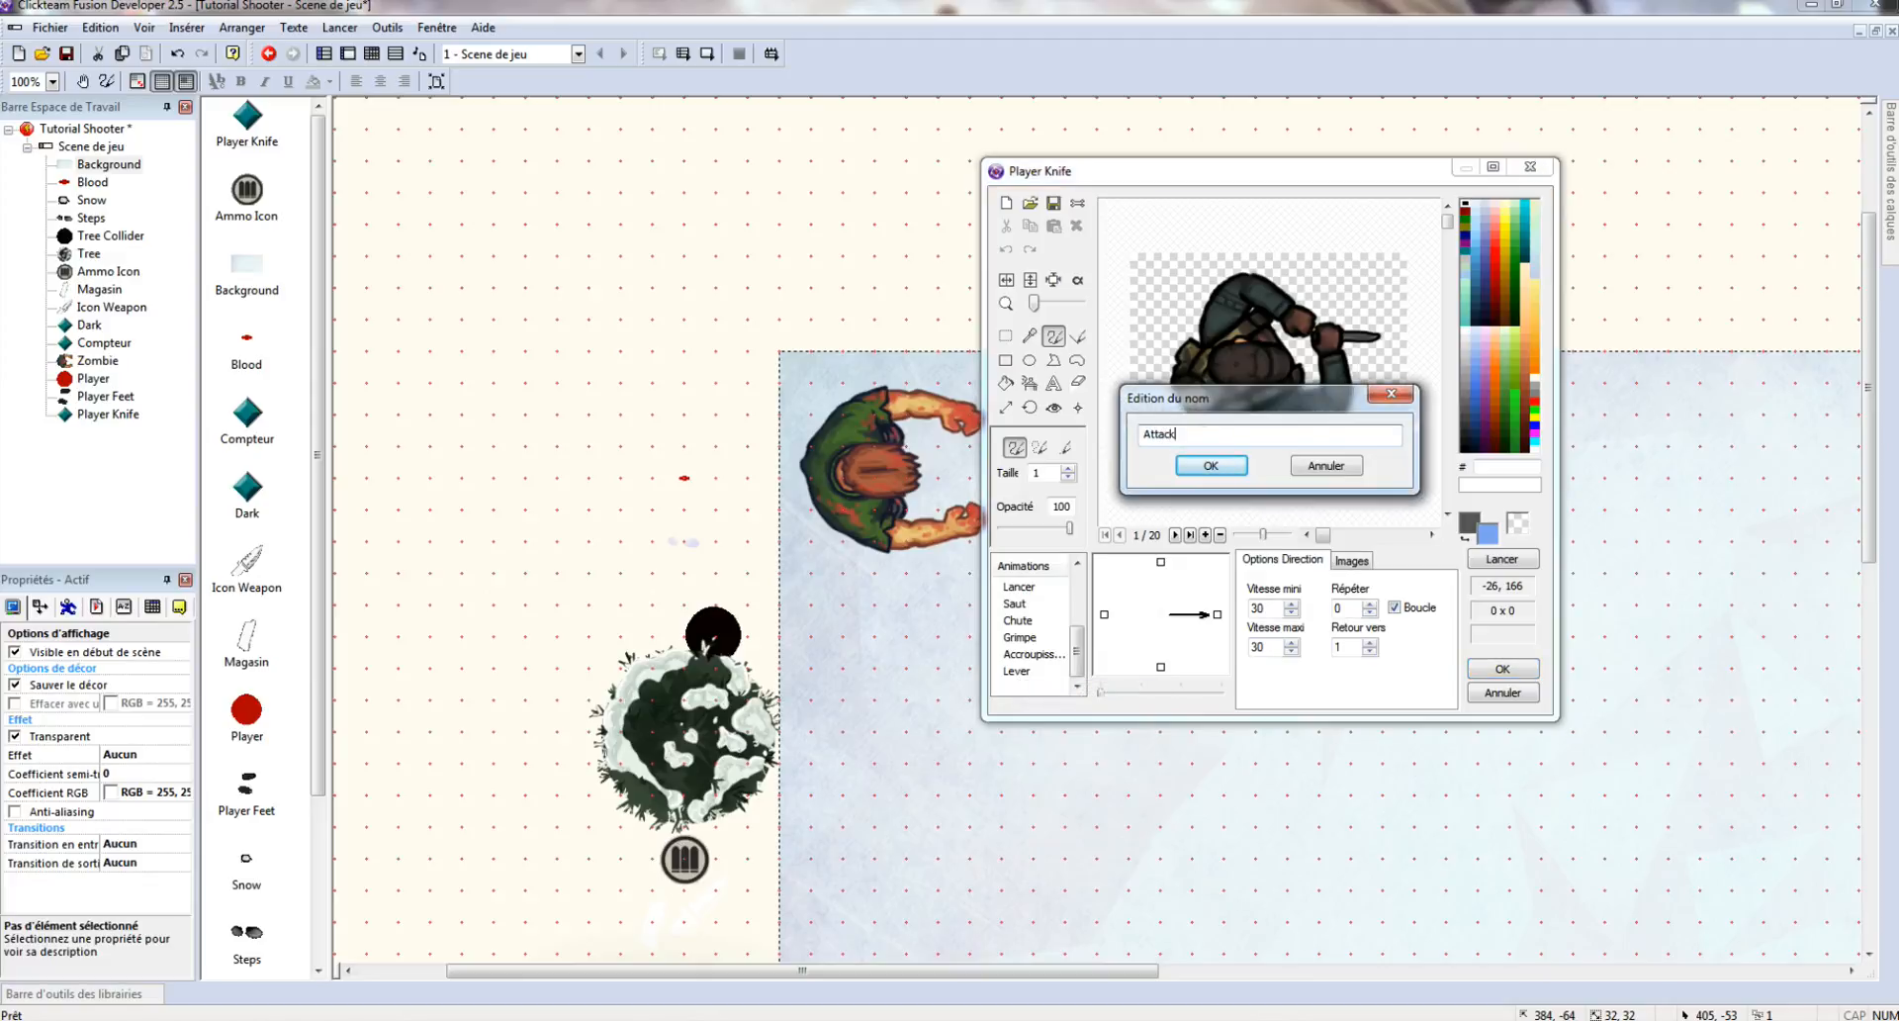
key("Return")
left_click(1352, 560)
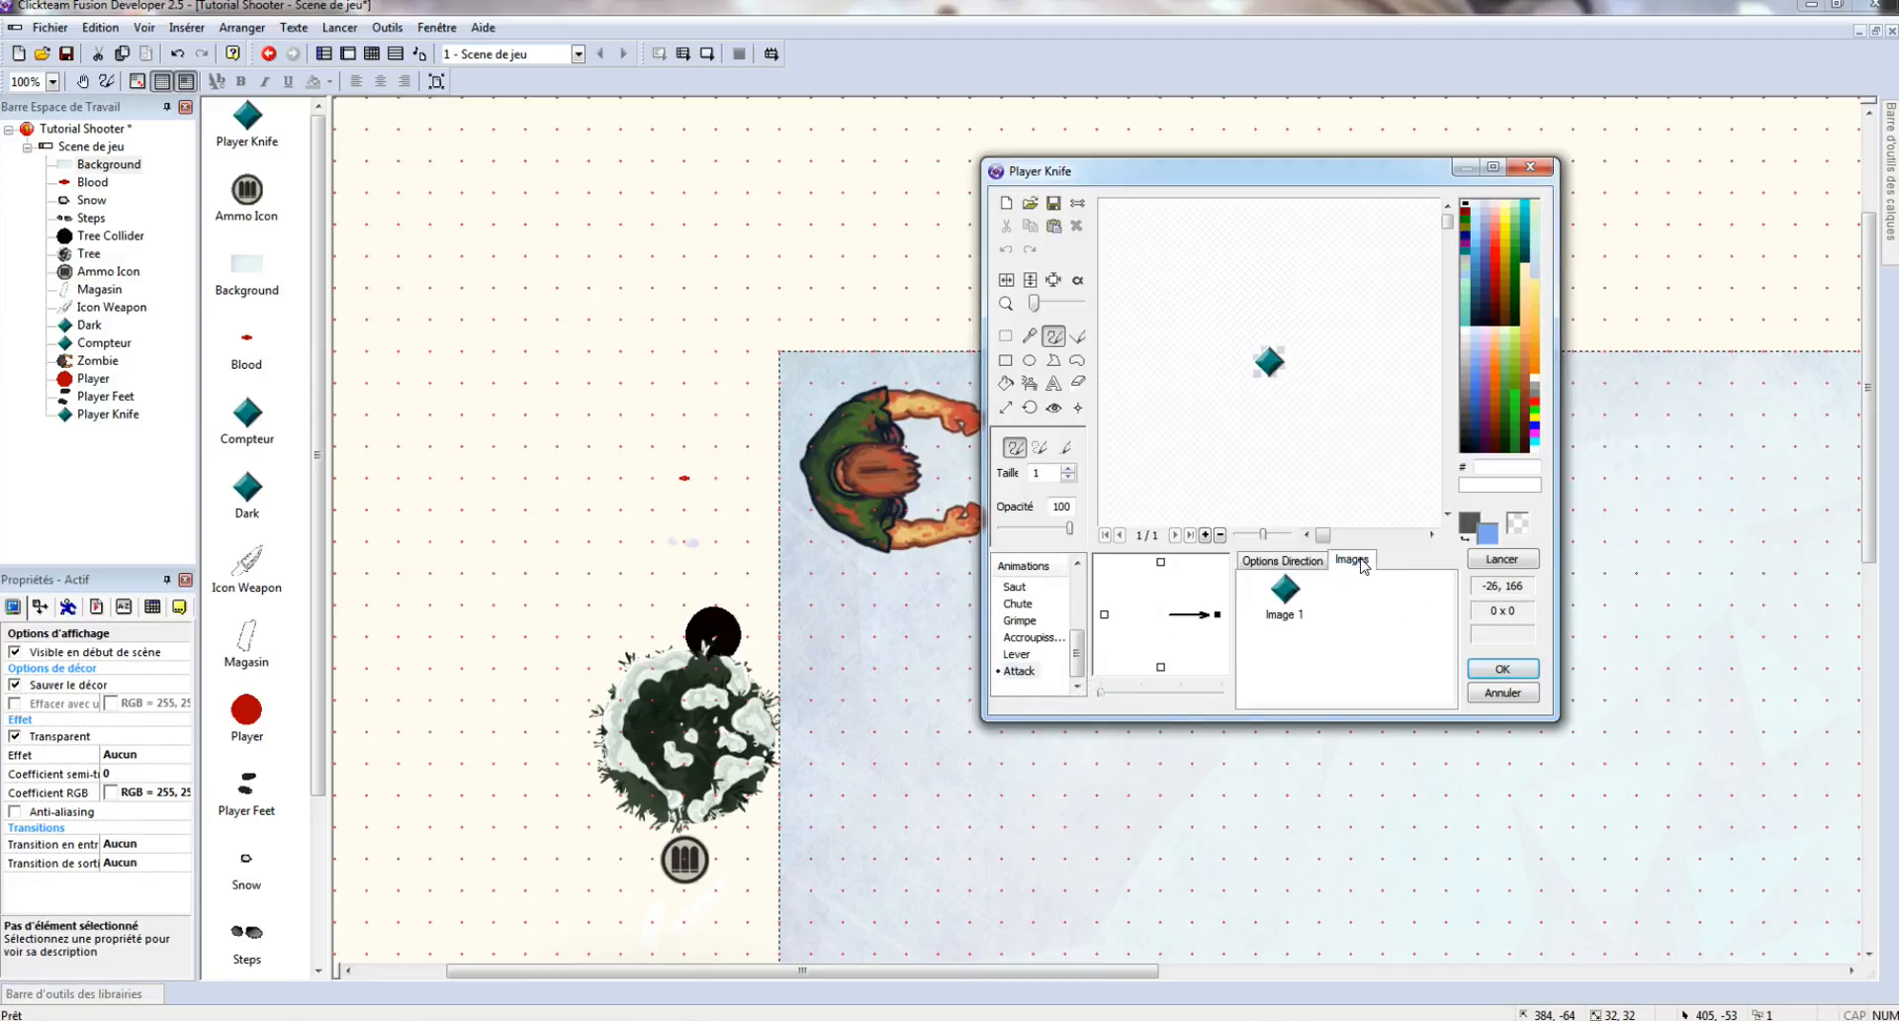
left_click(1054, 280)
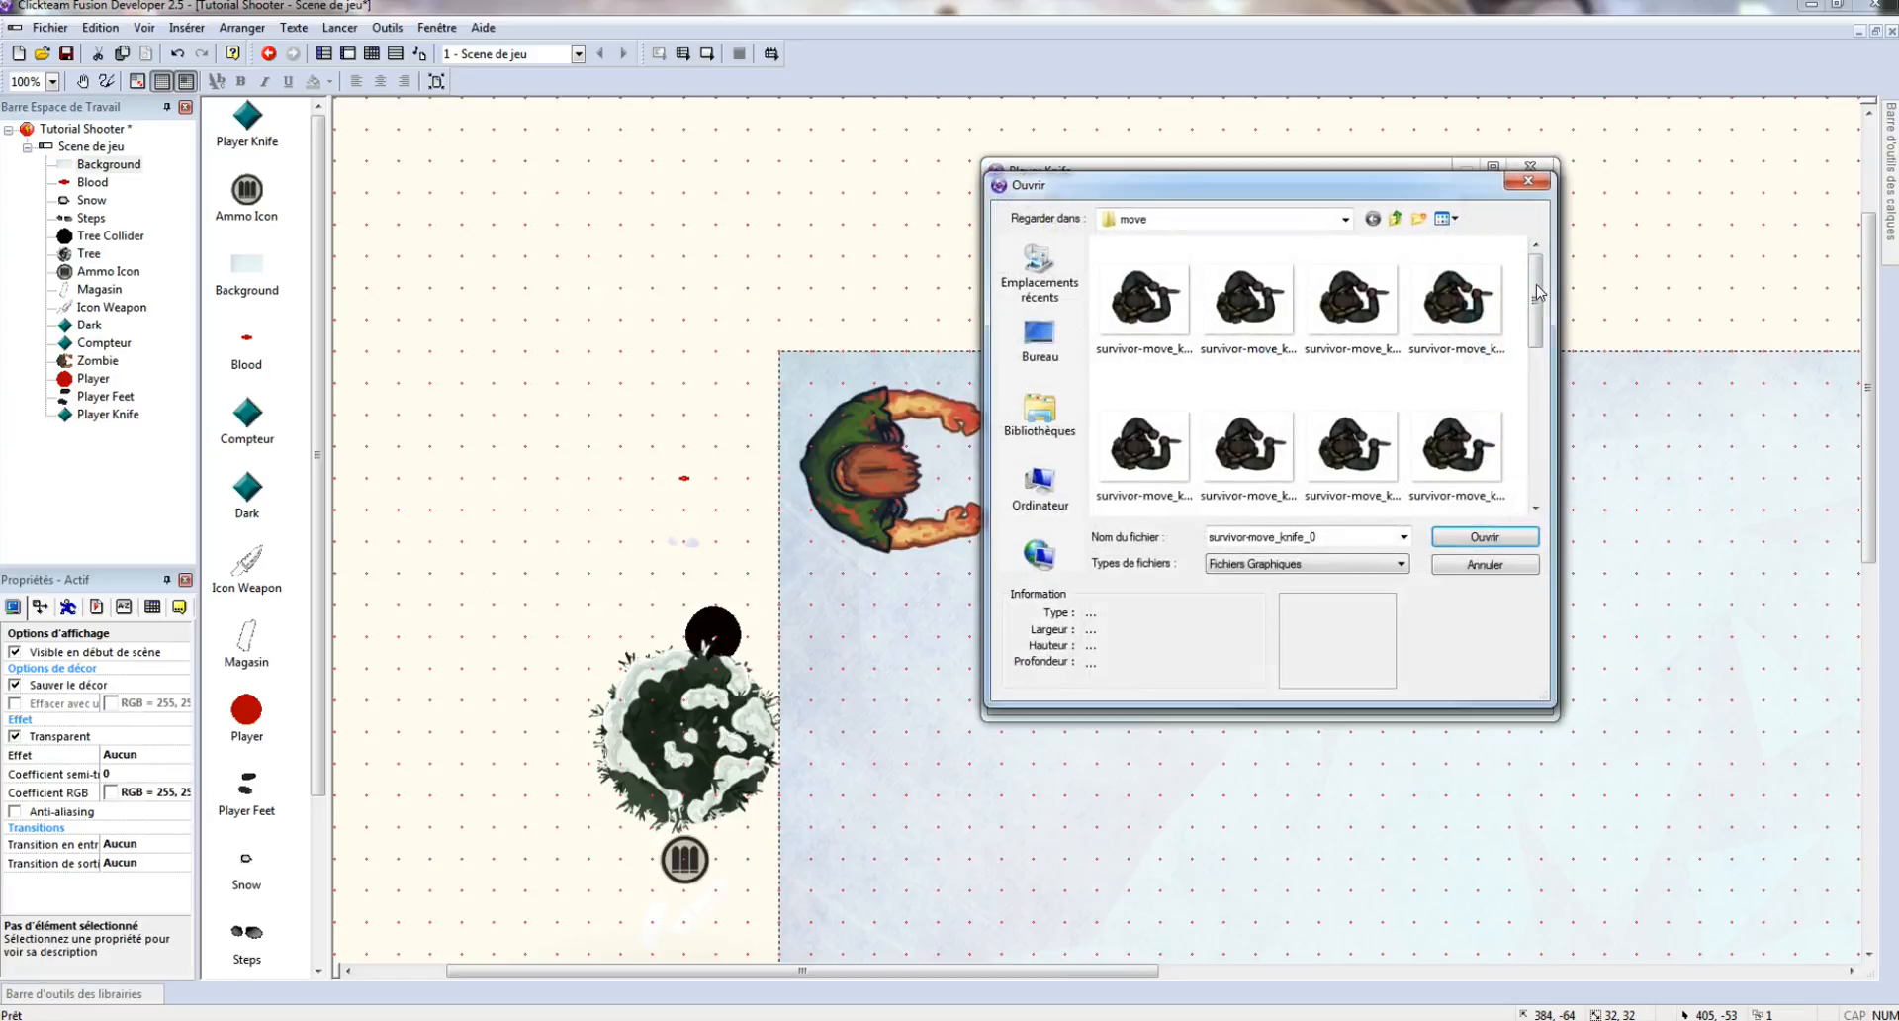
left_click(1395, 218)
left_click(1215, 296)
double_click(1215, 288)
double_click(1137, 287)
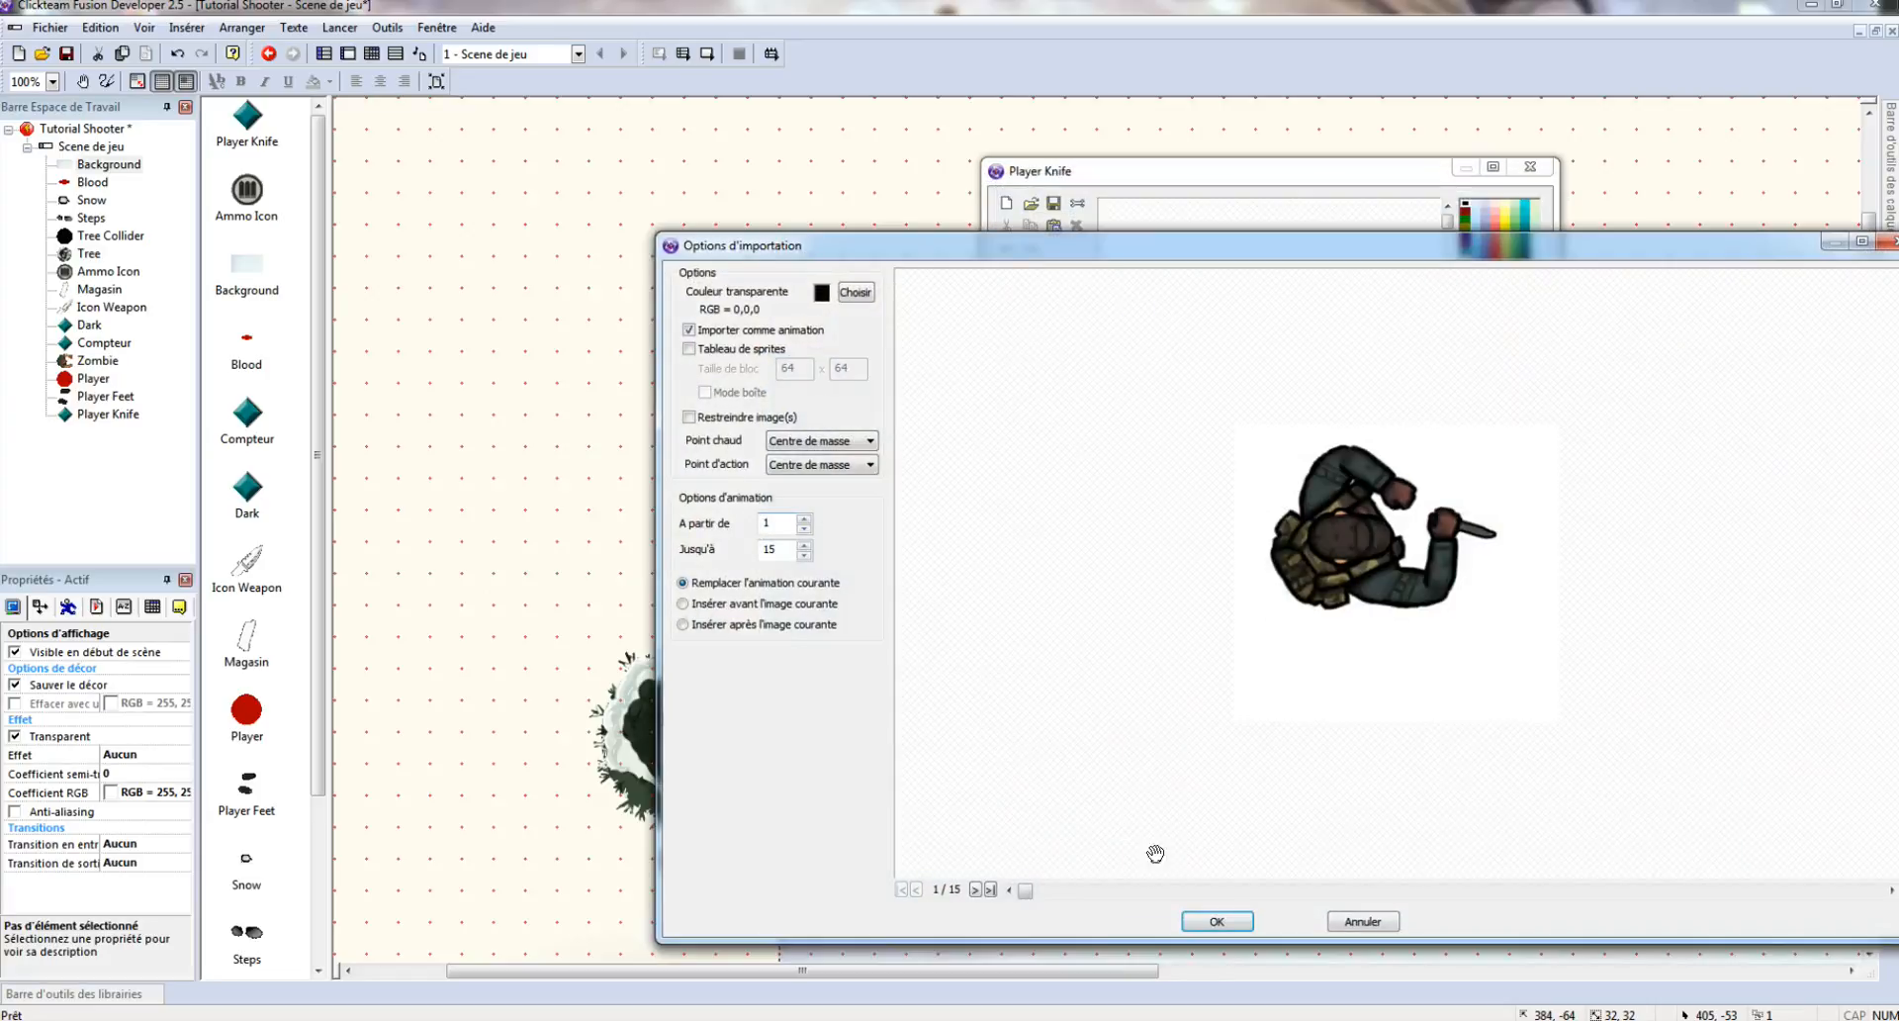
left_click(1217, 922)
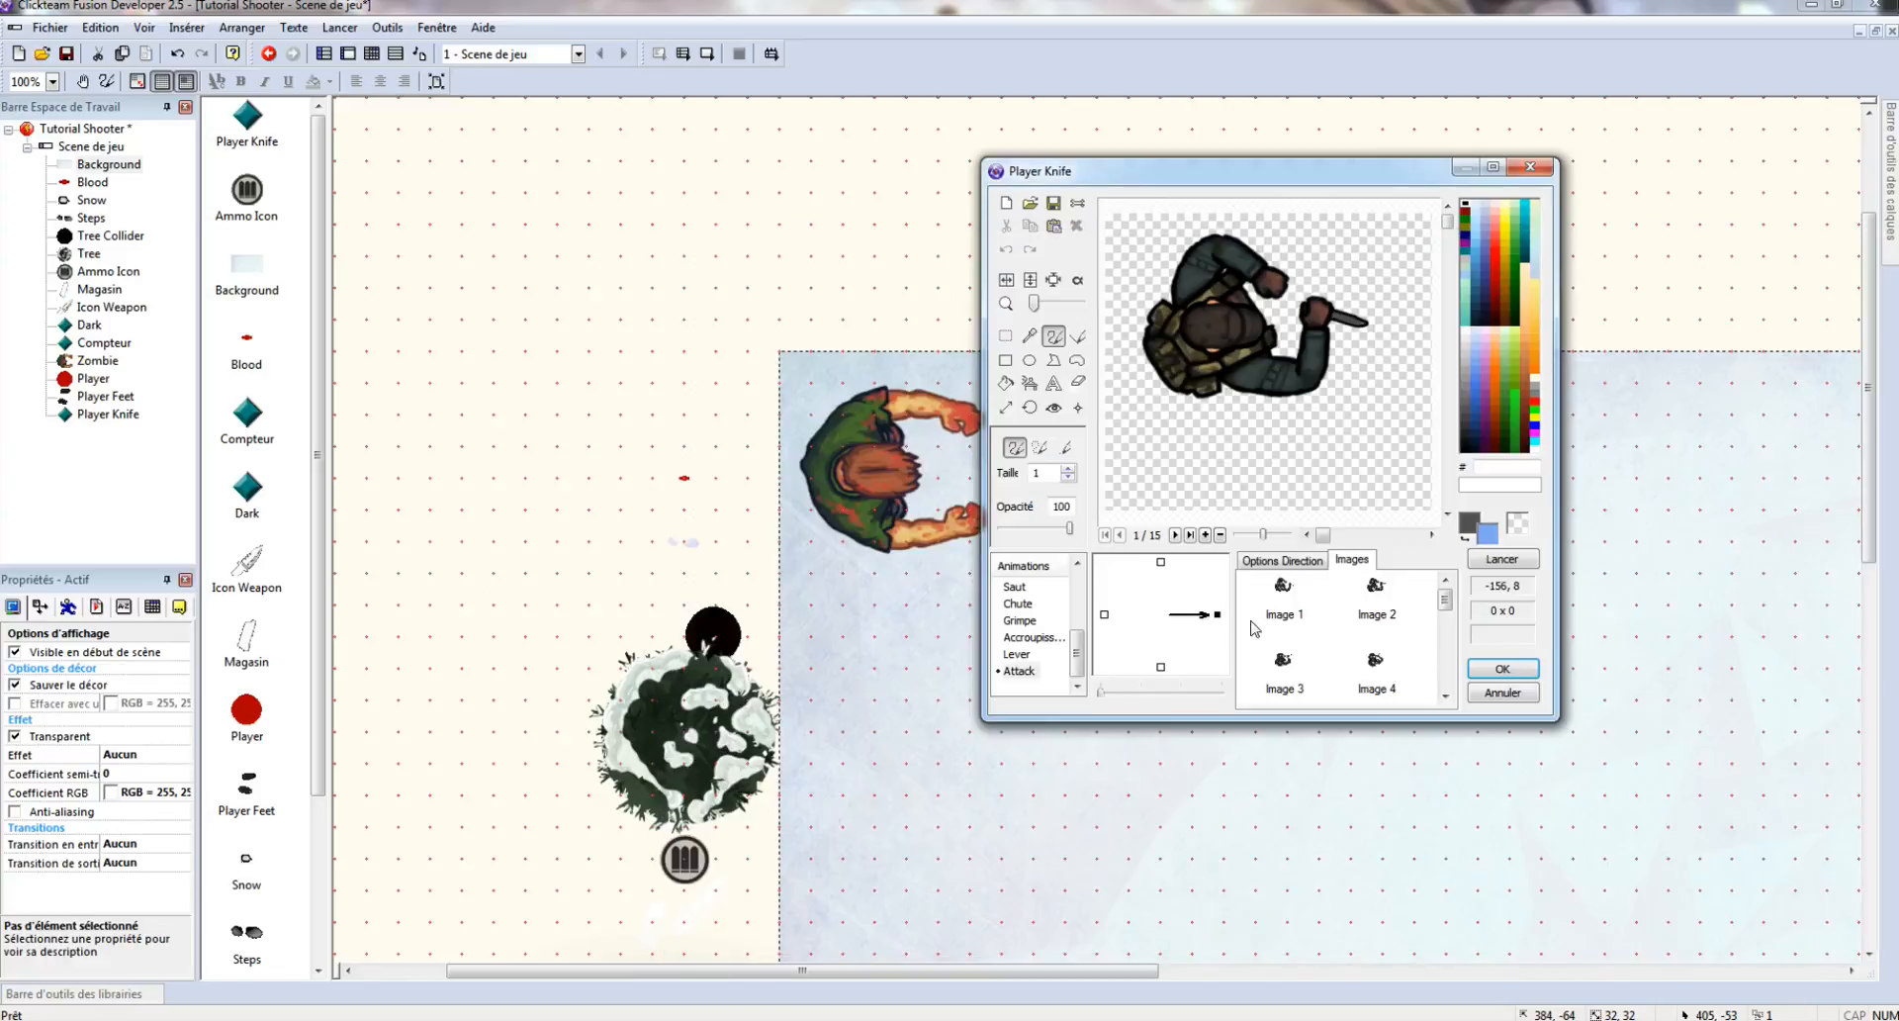
- Set the Attack animation speed to 30 and close the Player Knife editor
left_click(1284, 561)
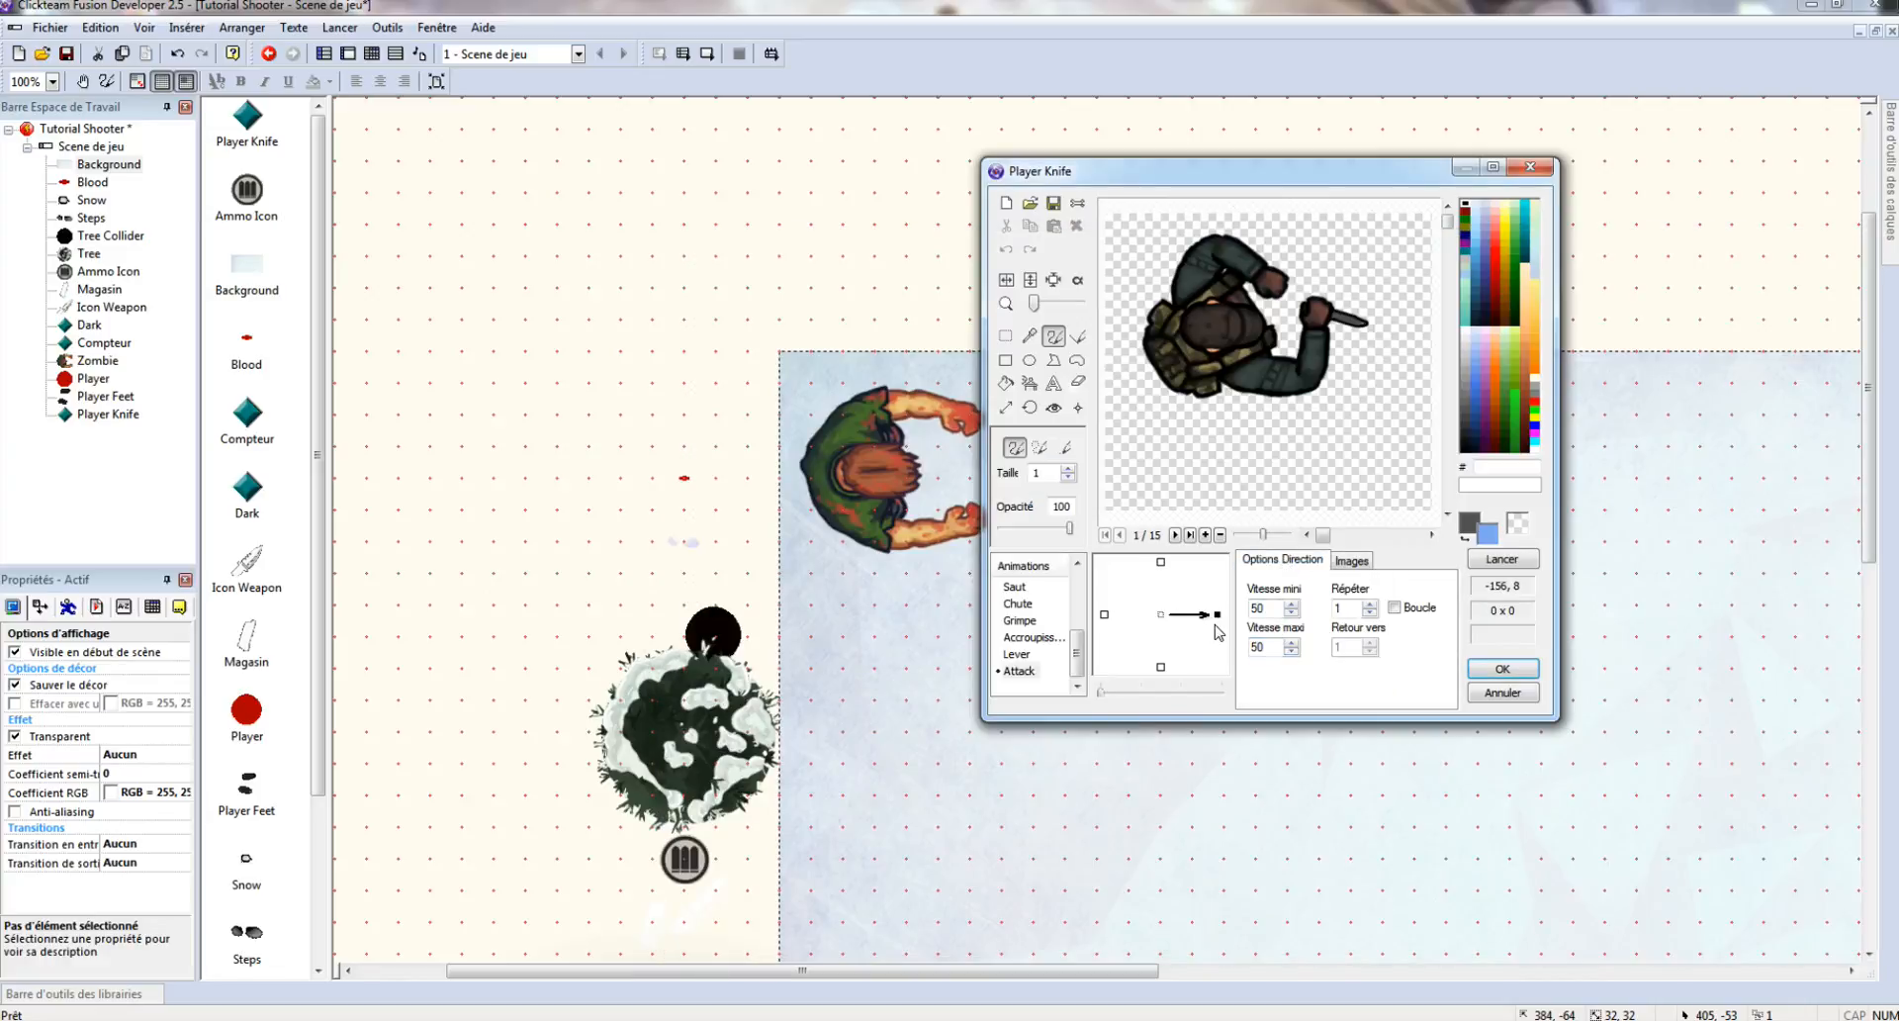
double_click(1269, 647)
type("3")
left_click(1261, 611)
type("0")
scroll(1025, 625, "up", 3)
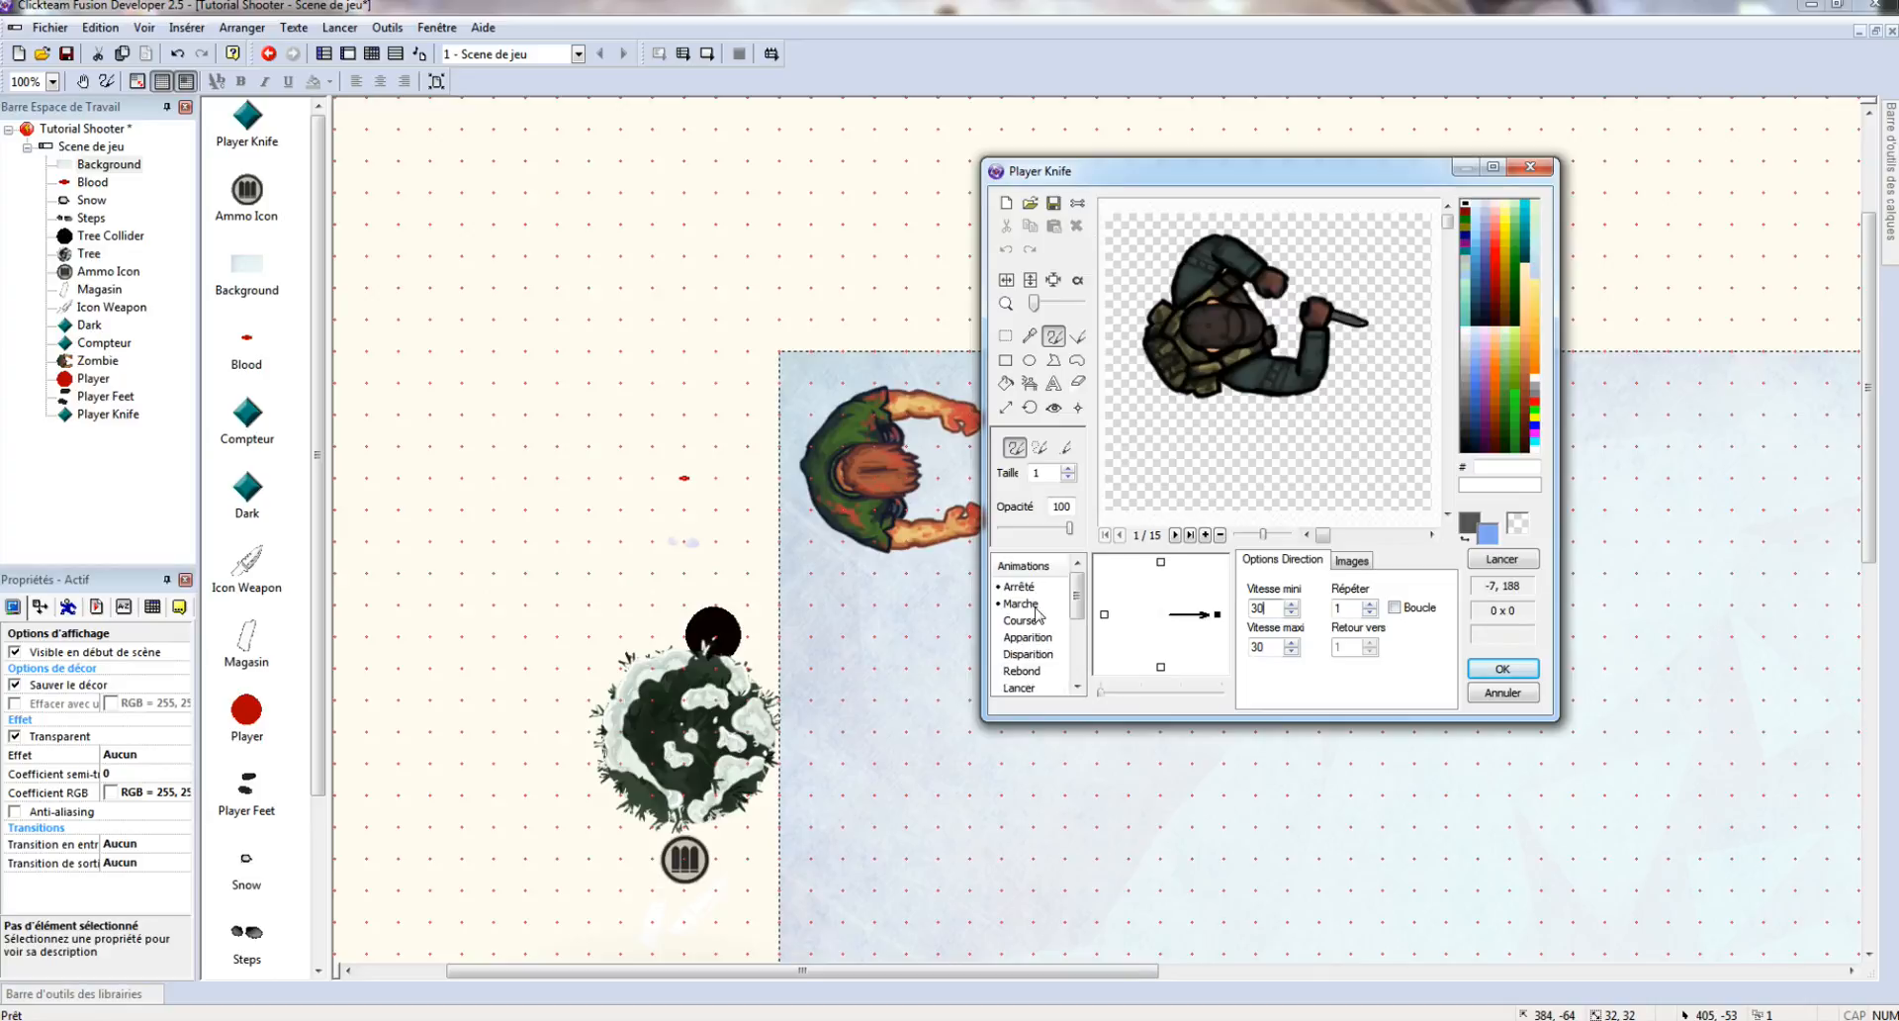
left_click(1490, 670)
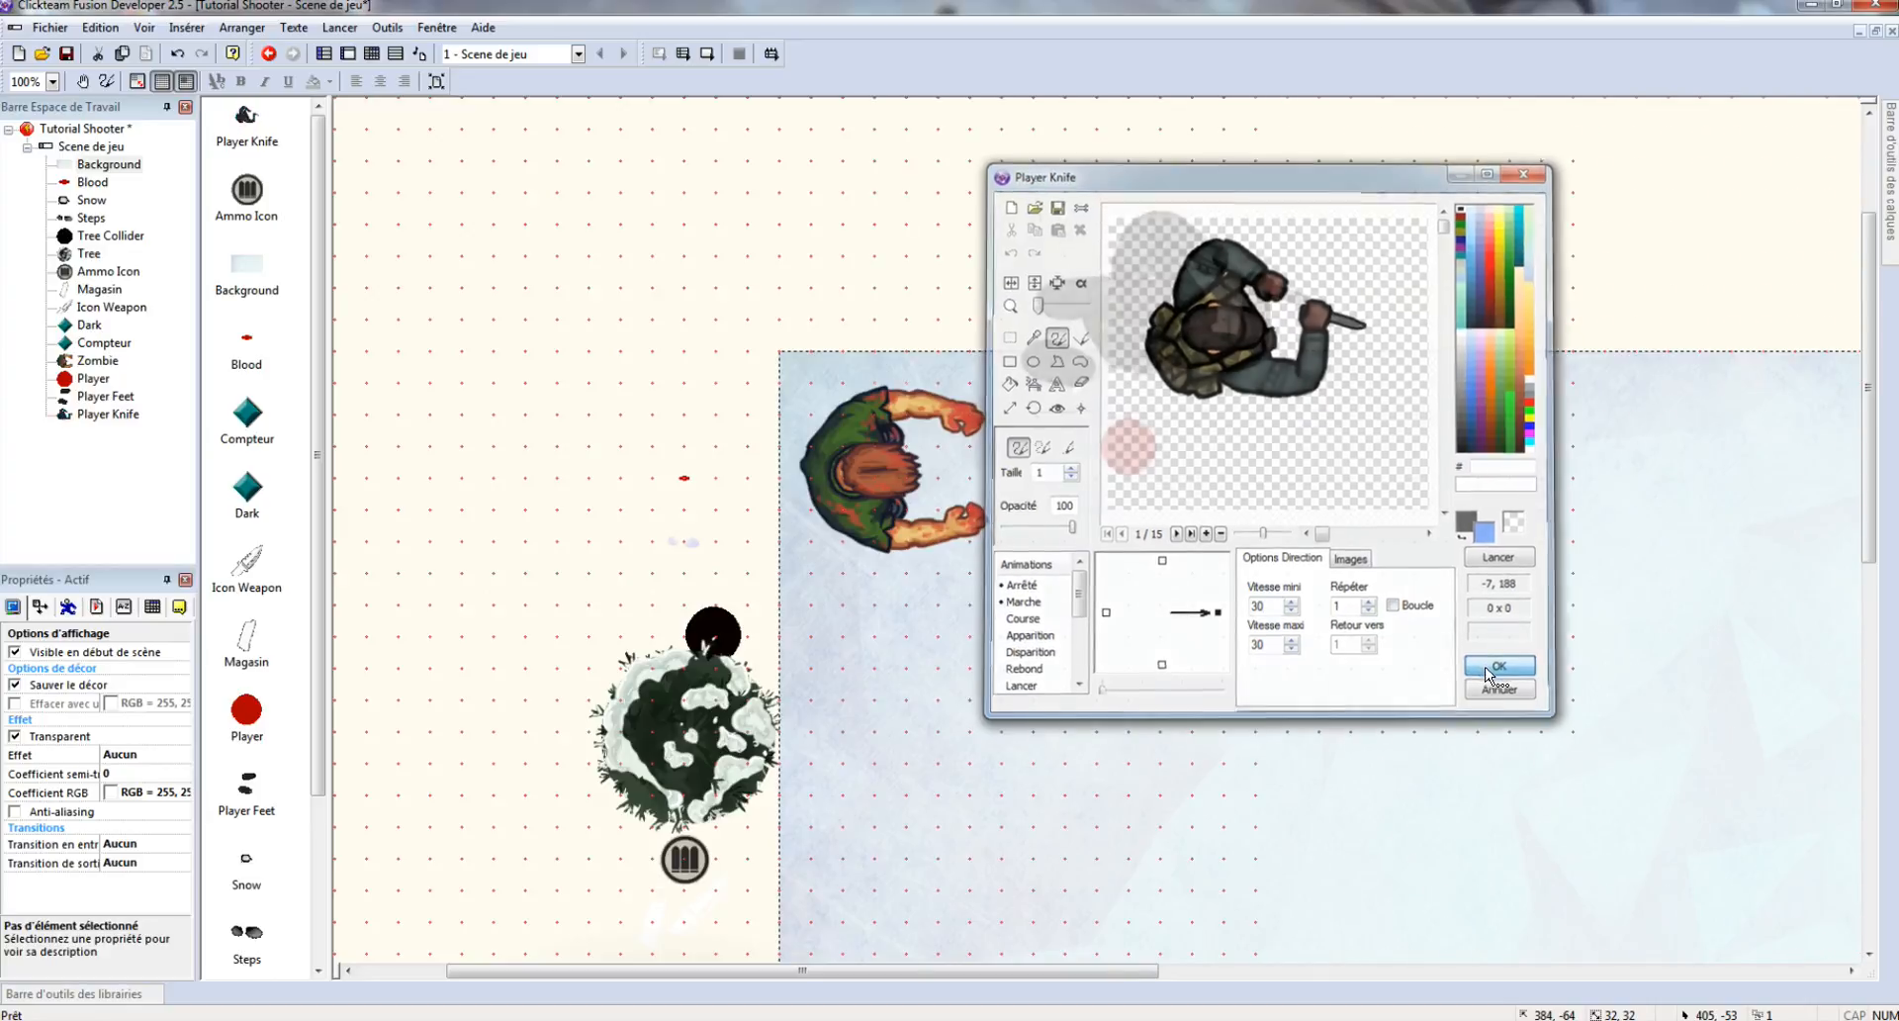
scroll(1391, 360, "down", 1)
scroll(1393, 356, "up", 1)
right_click(1428, 253)
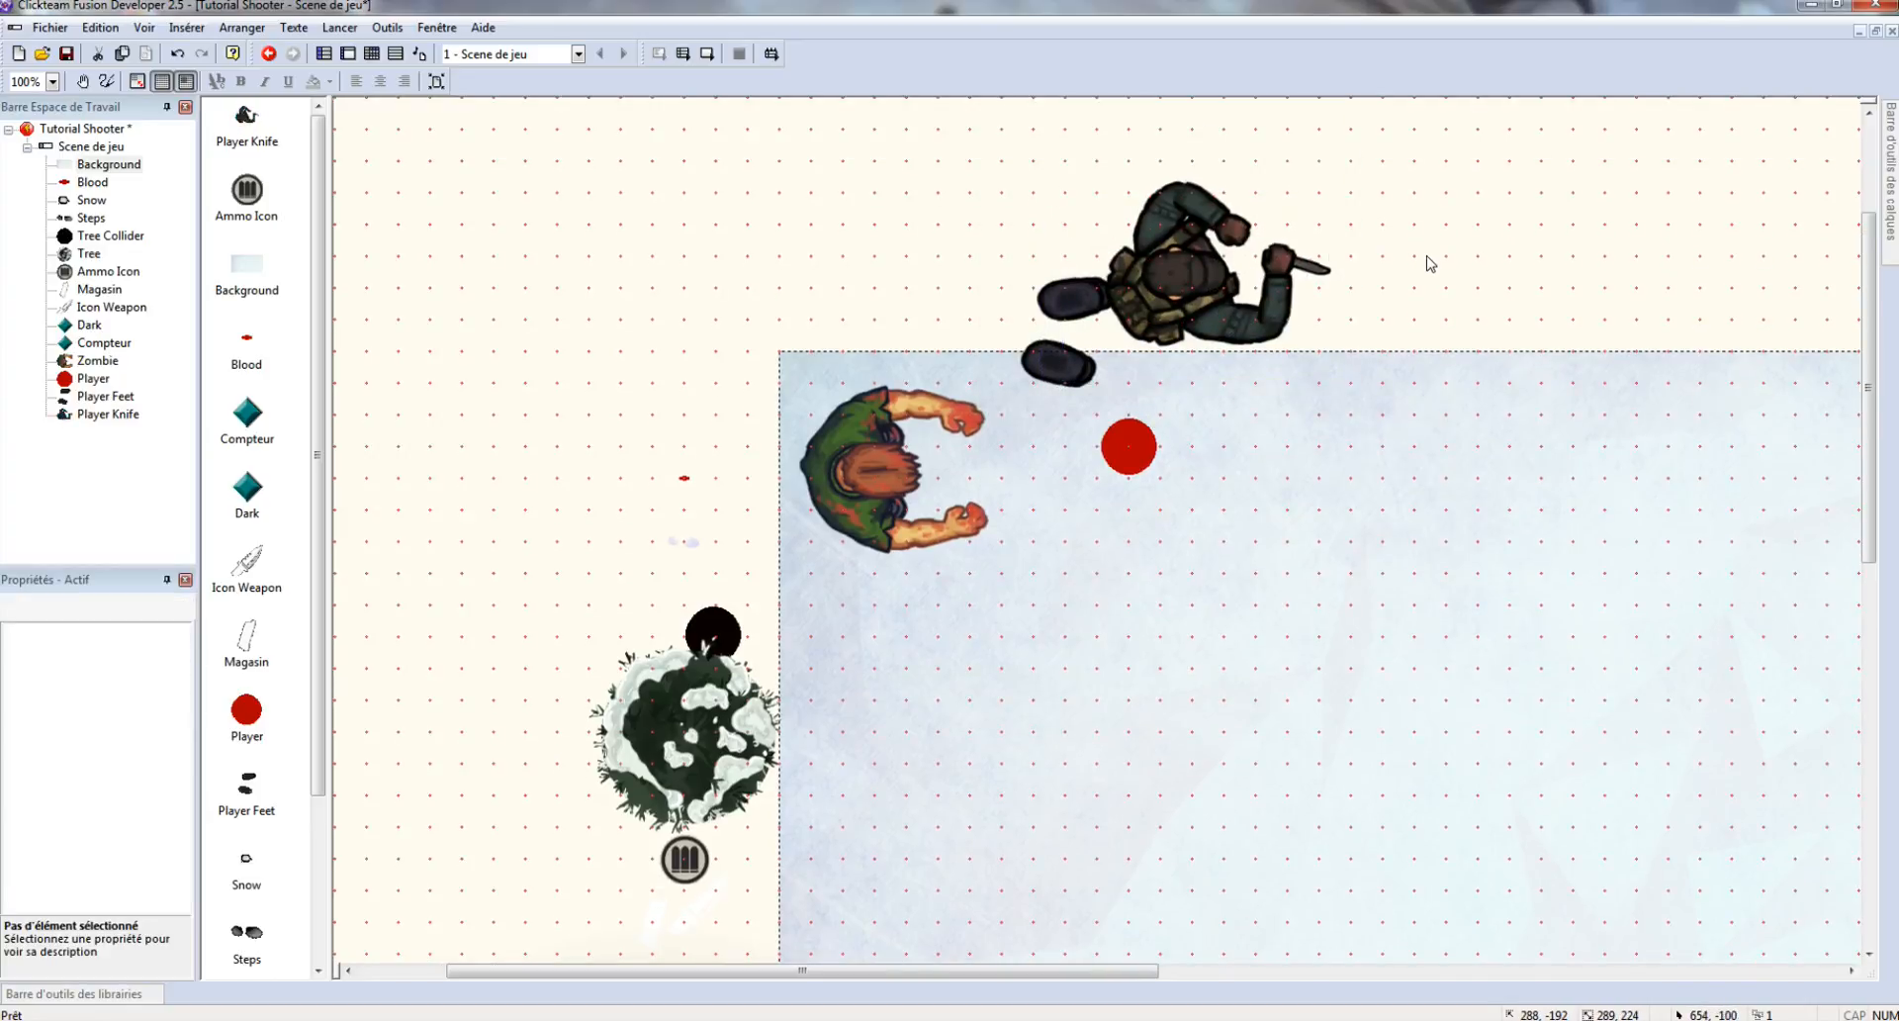
- Clone Player Knife once and place the clone to the right of the original
left_click(1180, 298)
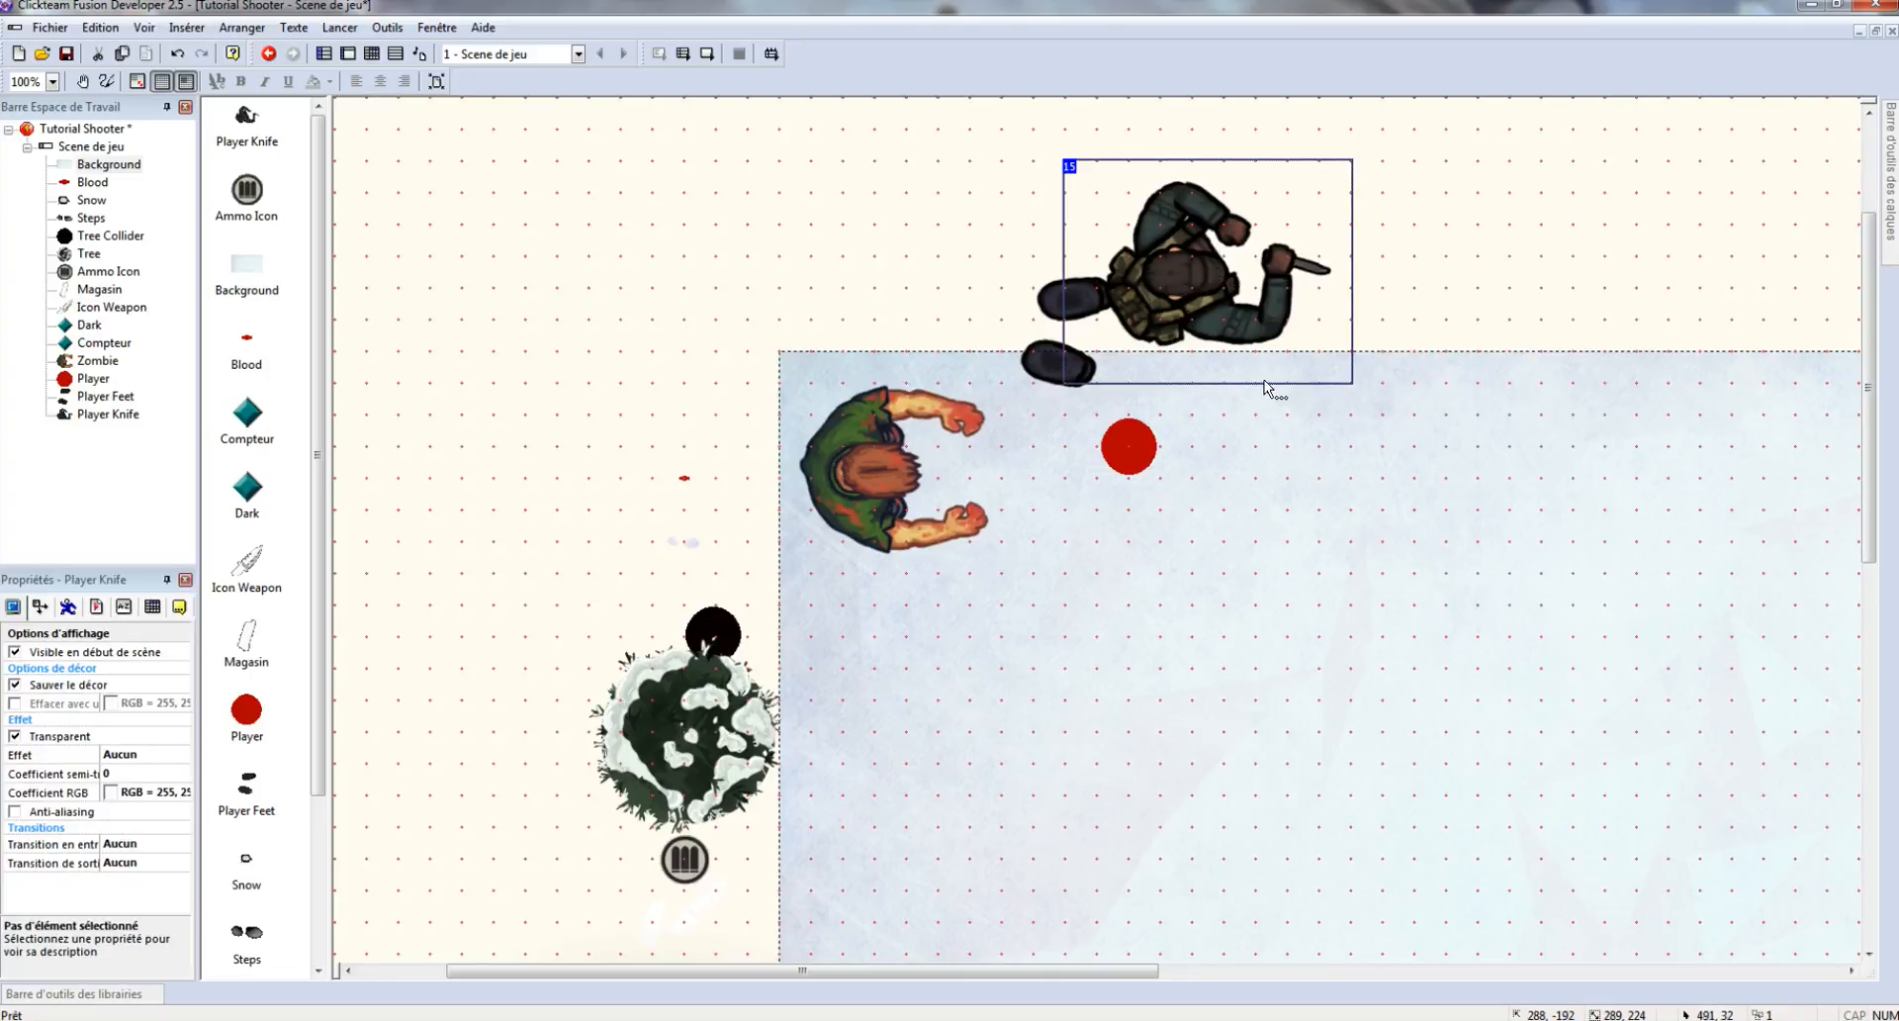
right_click(1198, 294)
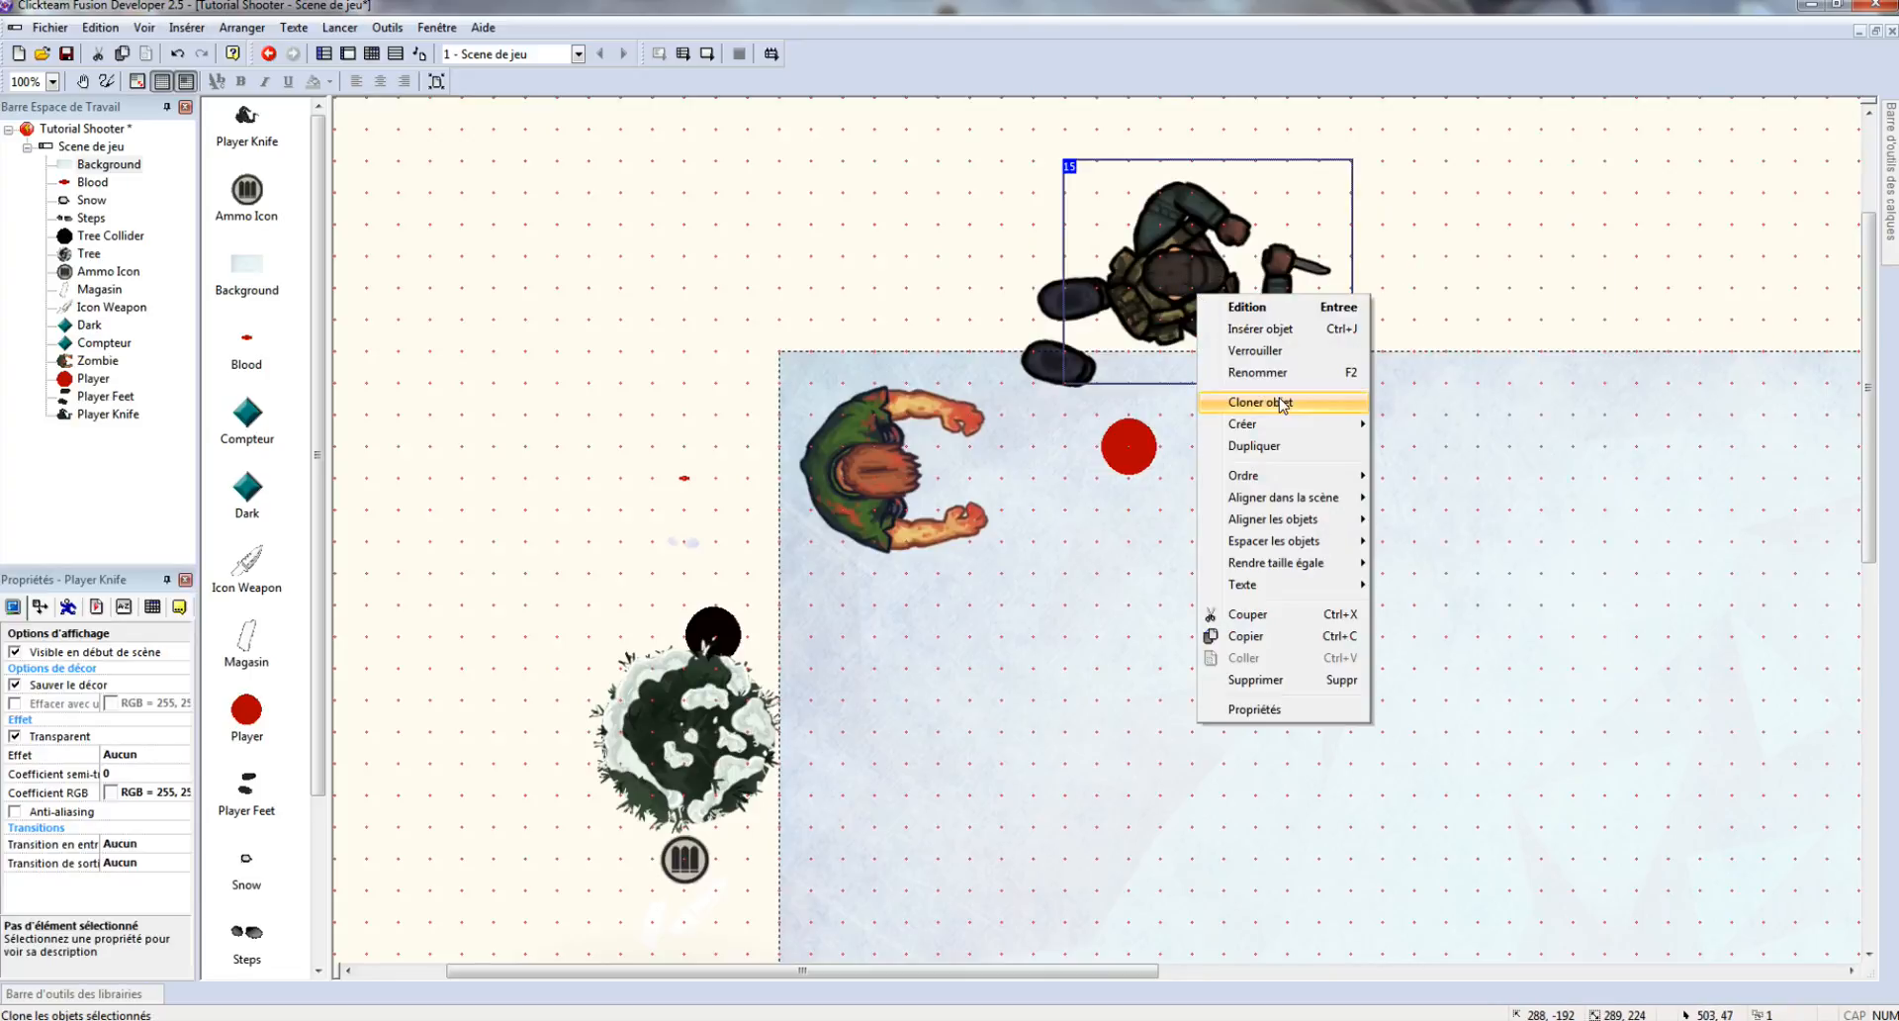
left_click(1282, 403)
left_click(1008, 447)
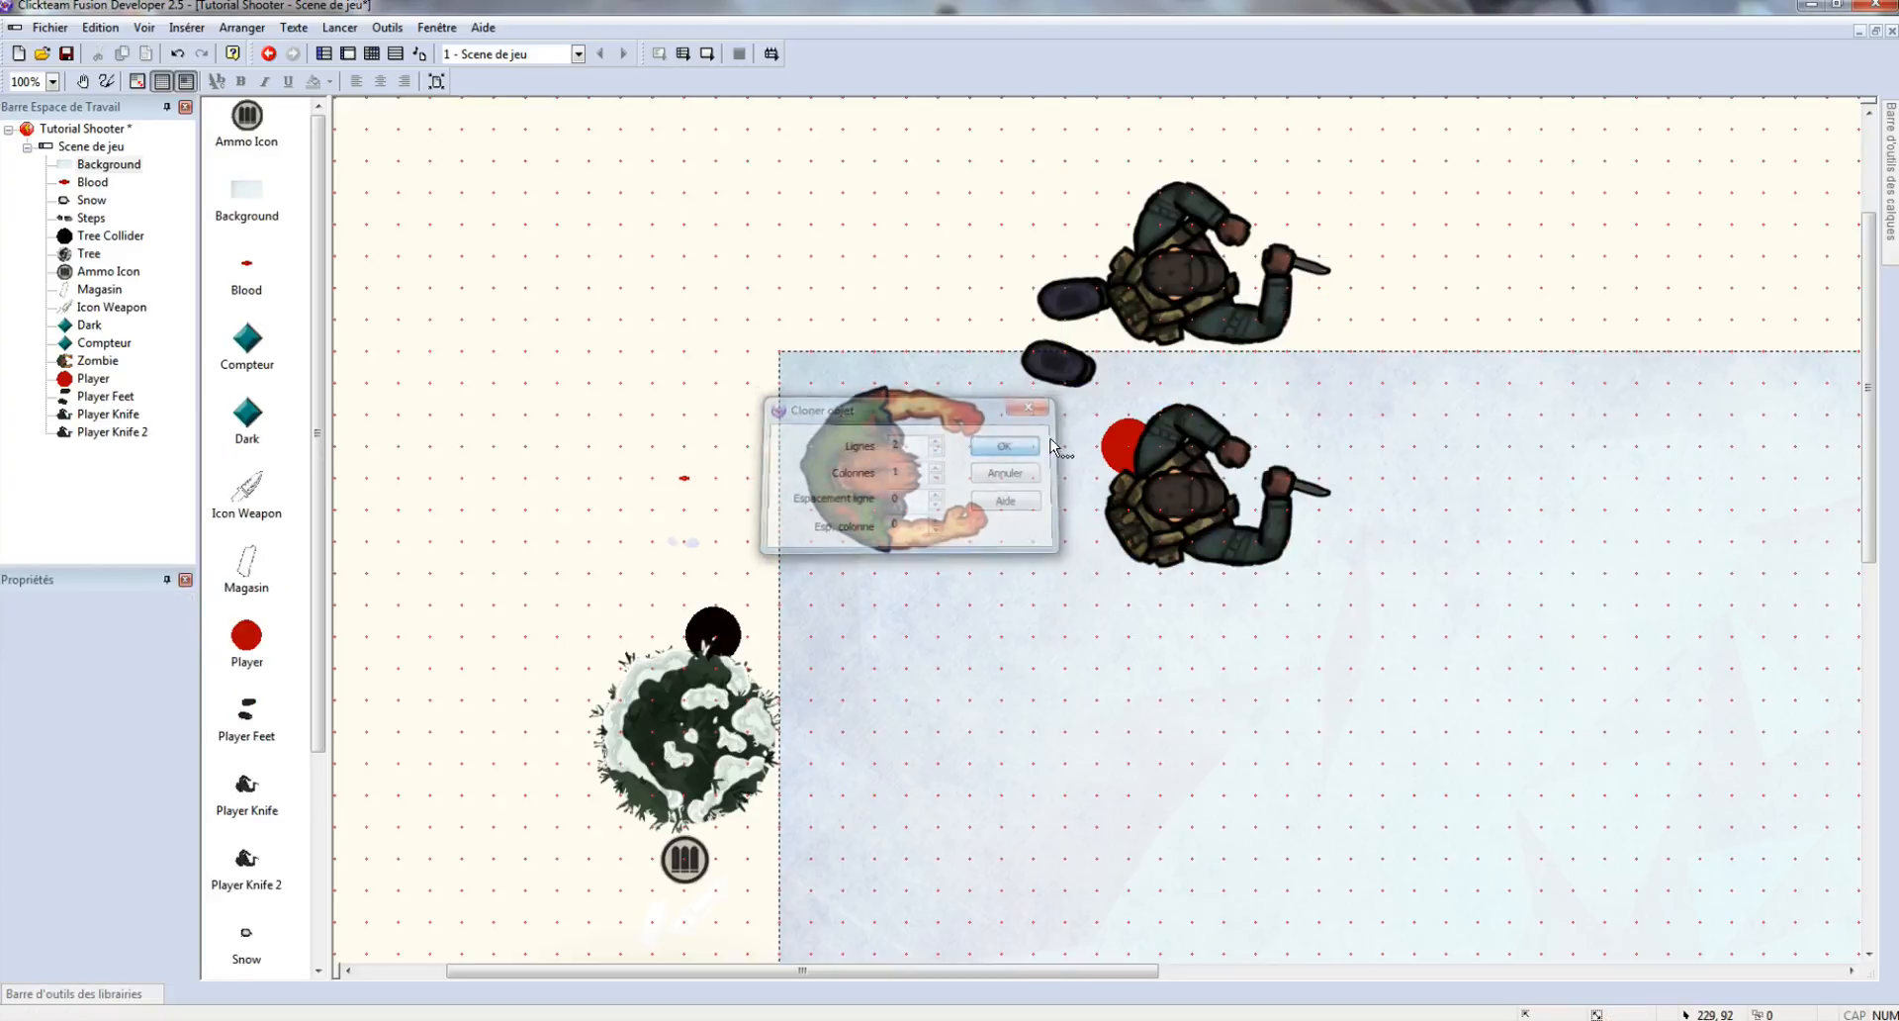
mouse_move(1196, 489)
left_mouse_down()
mouse_move(1467, 292)
mouse_move(1460, 233)
left_mouse_up()
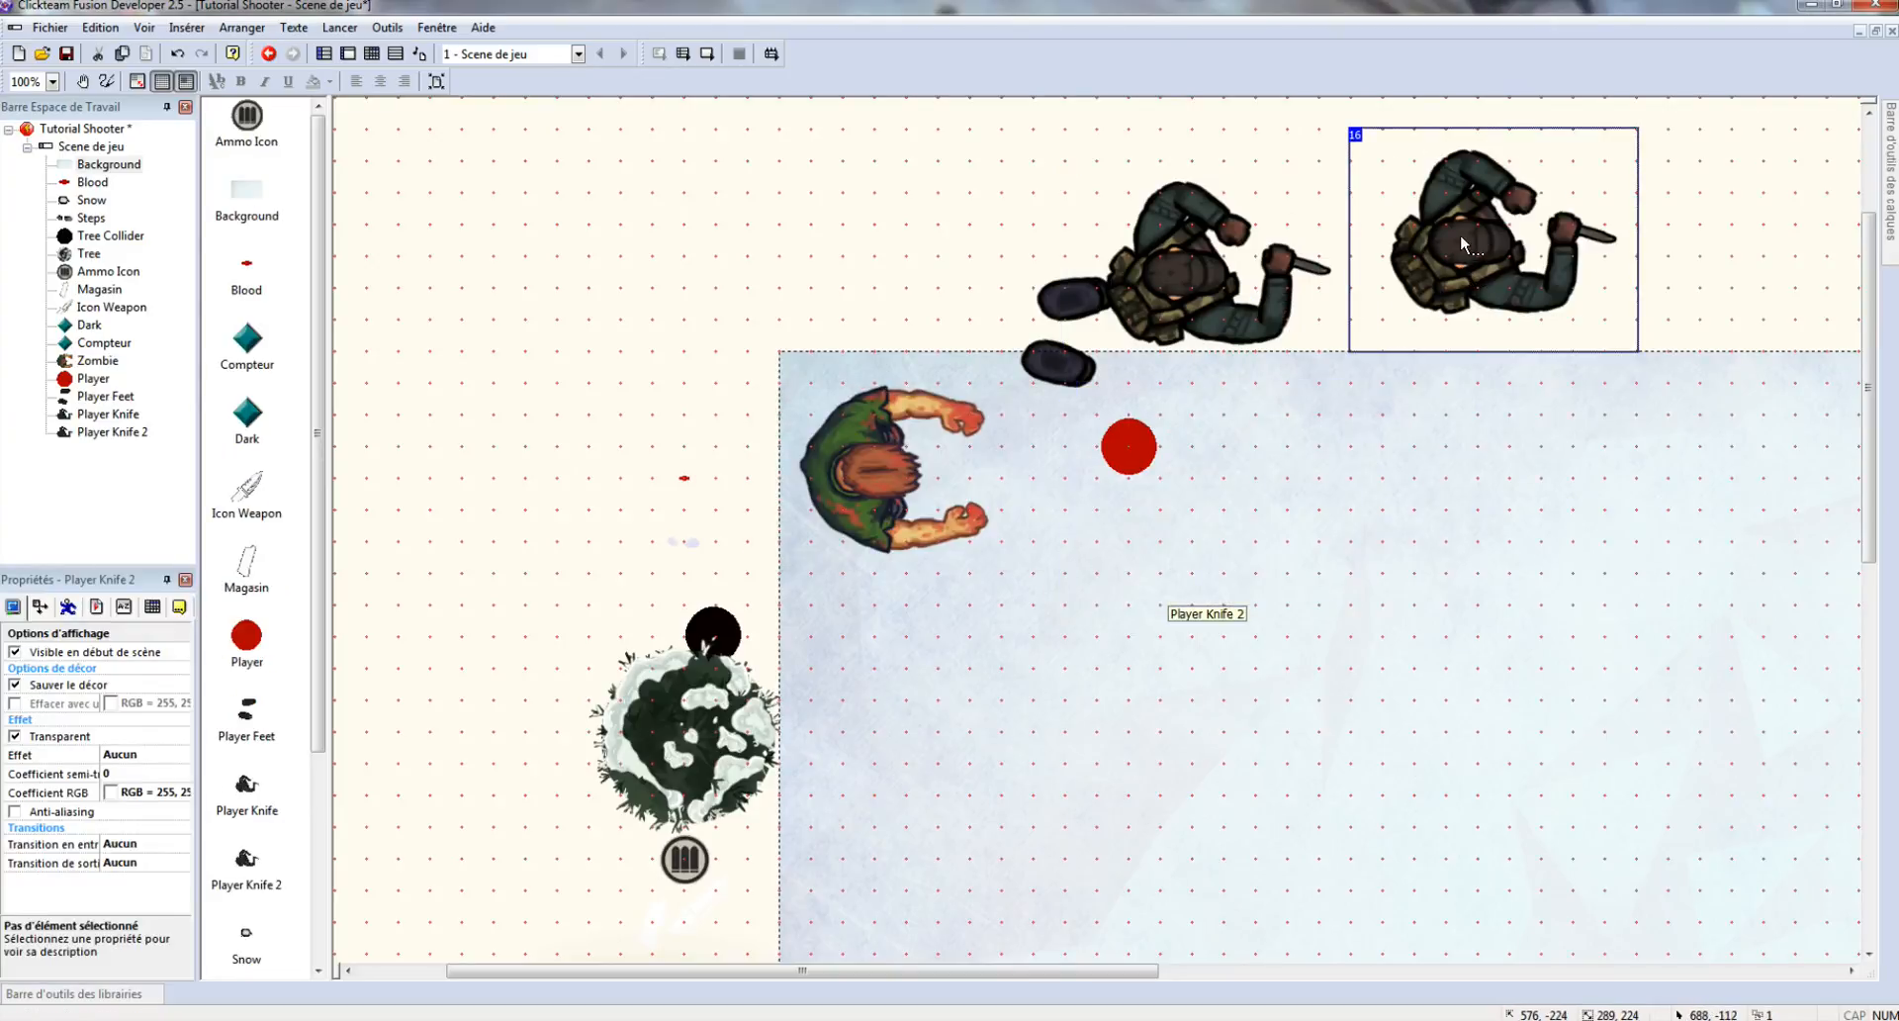
- Rename the clone Player Handgun and open its animation editor on Arrêté
right_click(1460, 234)
left_click(1499, 316)
left_click_drag(922, 506, 836, 505)
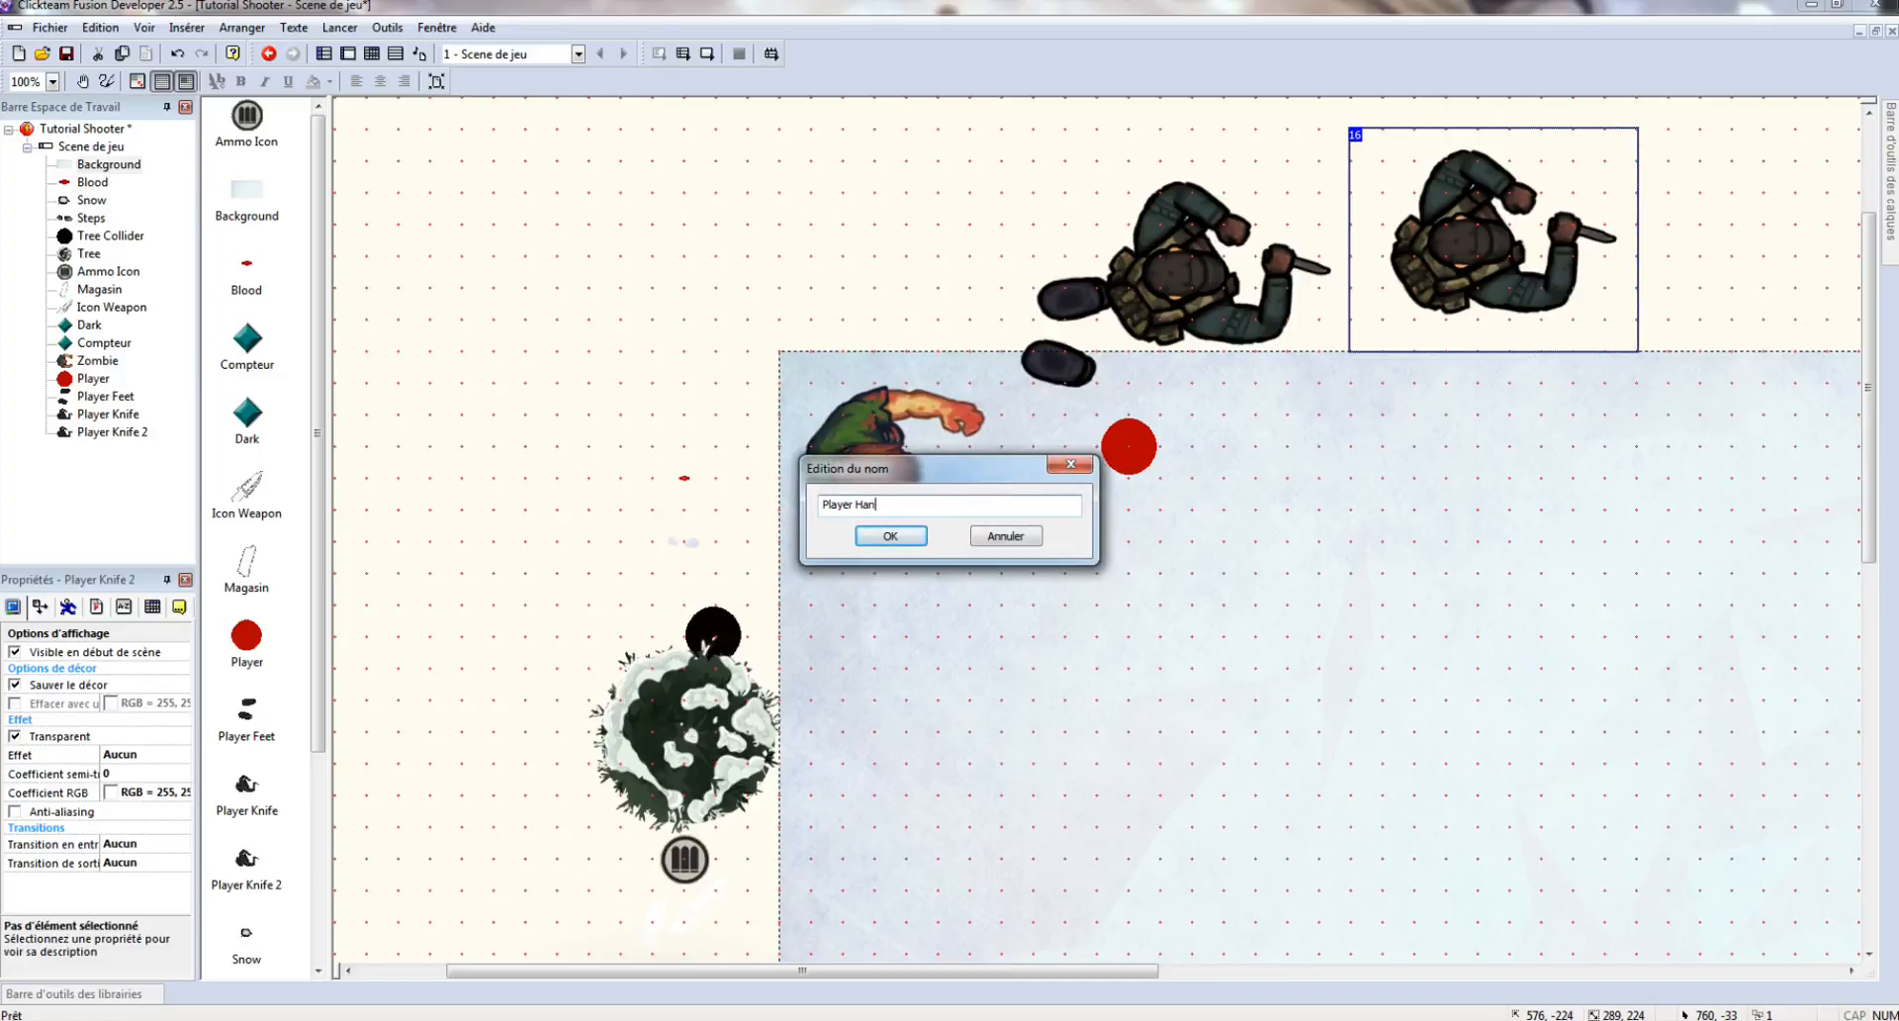
type("ayer Handgun")
key("Return")
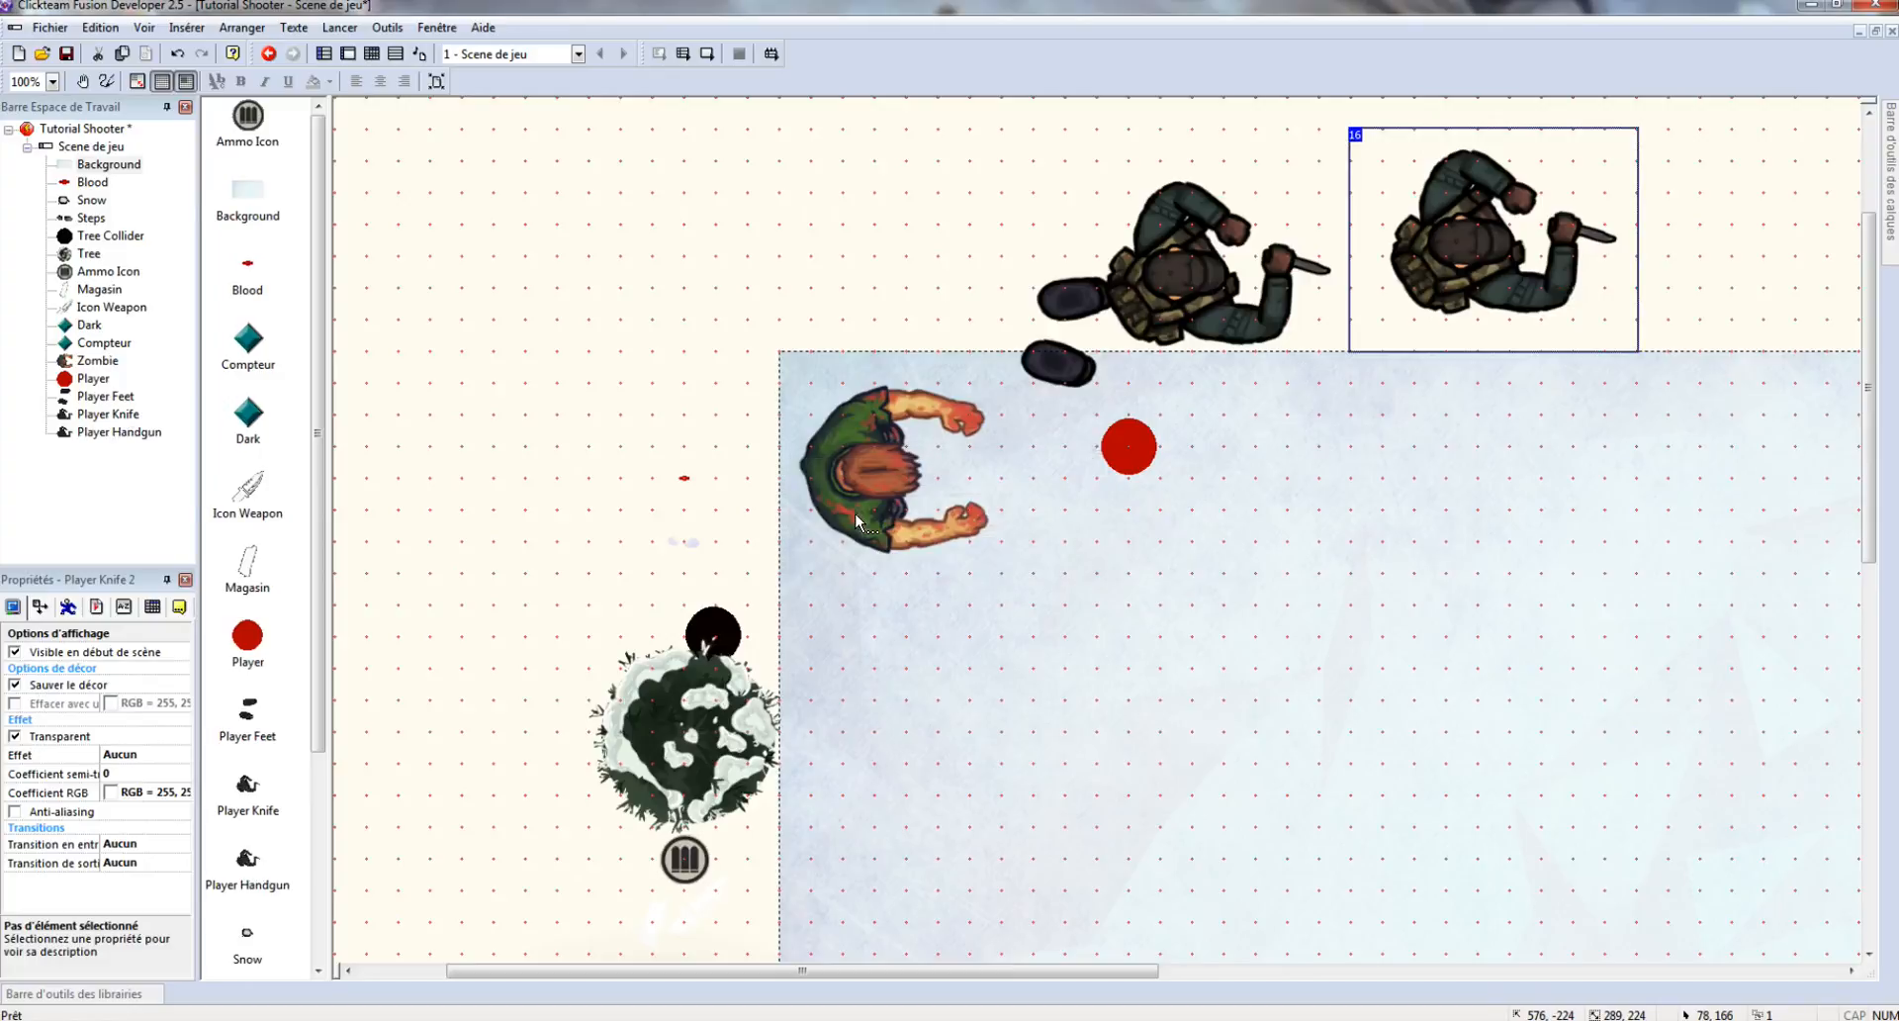
double_click(1434, 204)
left_click(1019, 588)
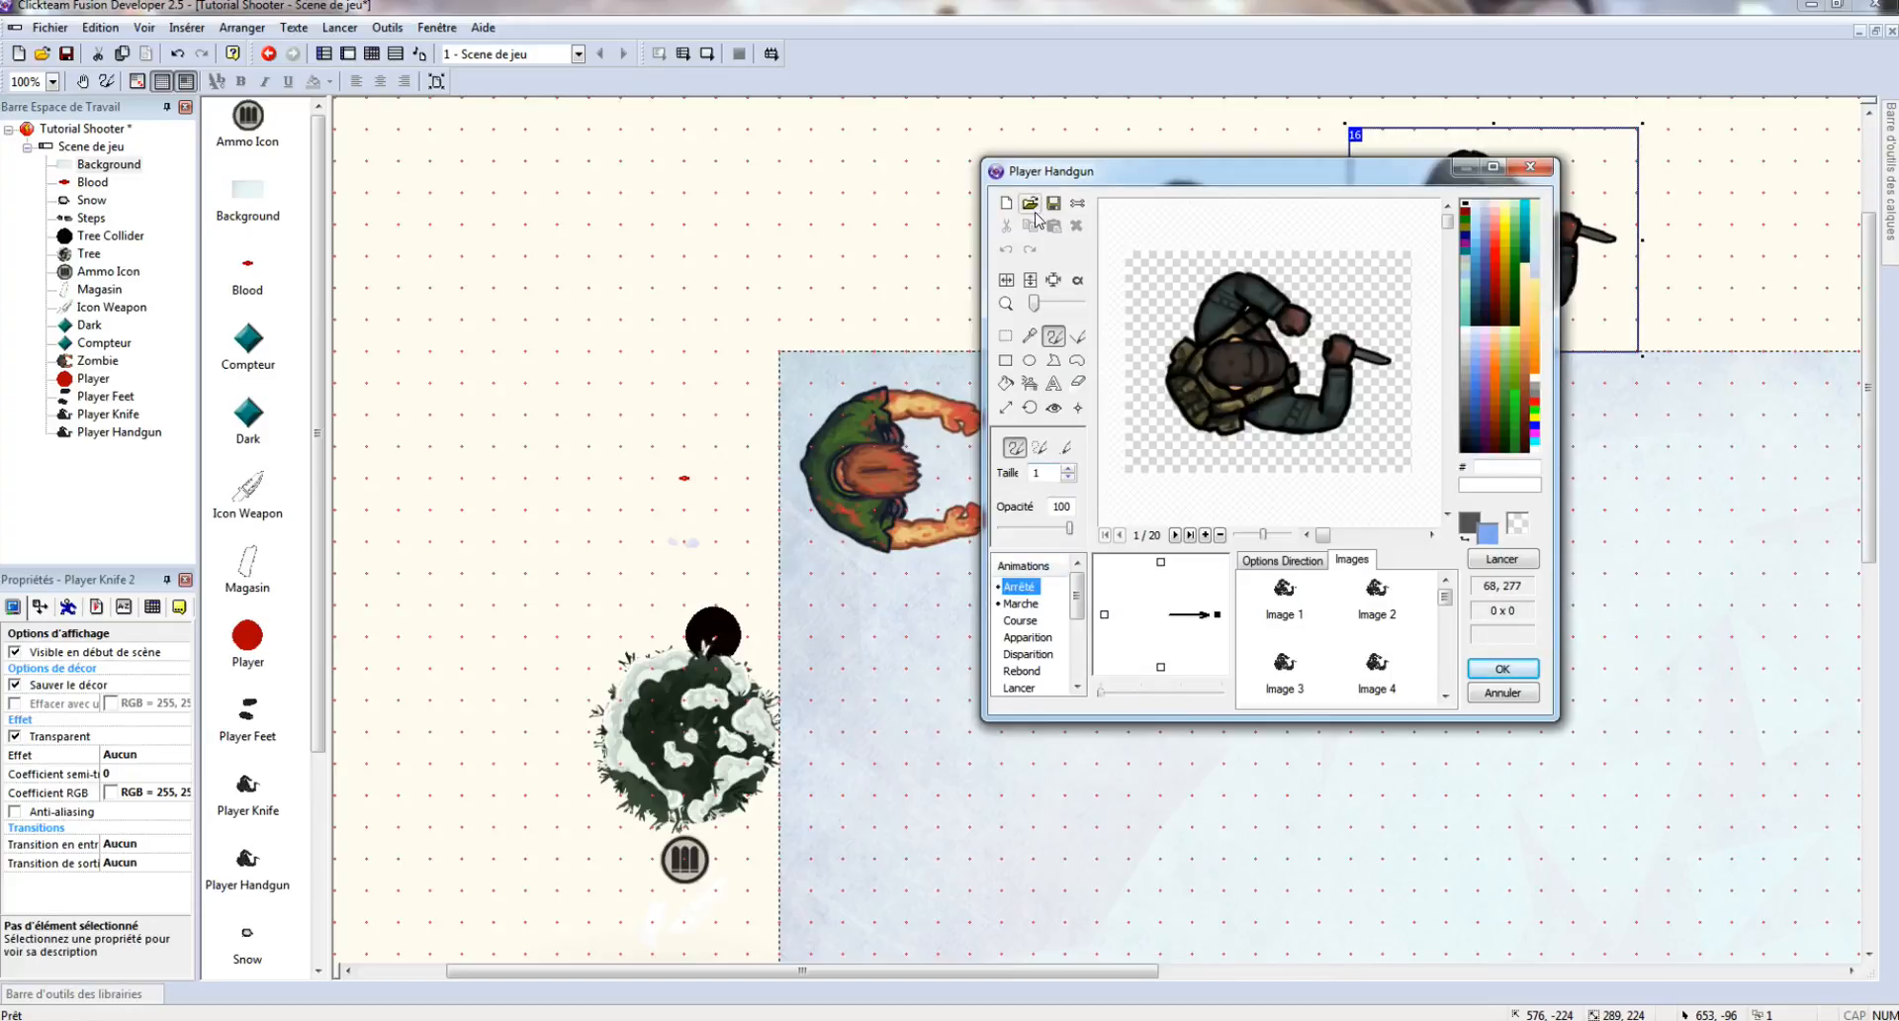
- Import the handgun/idle frame sequence into the Arrêté animation
left_click(1030, 202)
left_click(1393, 220)
left_click(1393, 220)
double_click(1133, 289)
double_click(1125, 269)
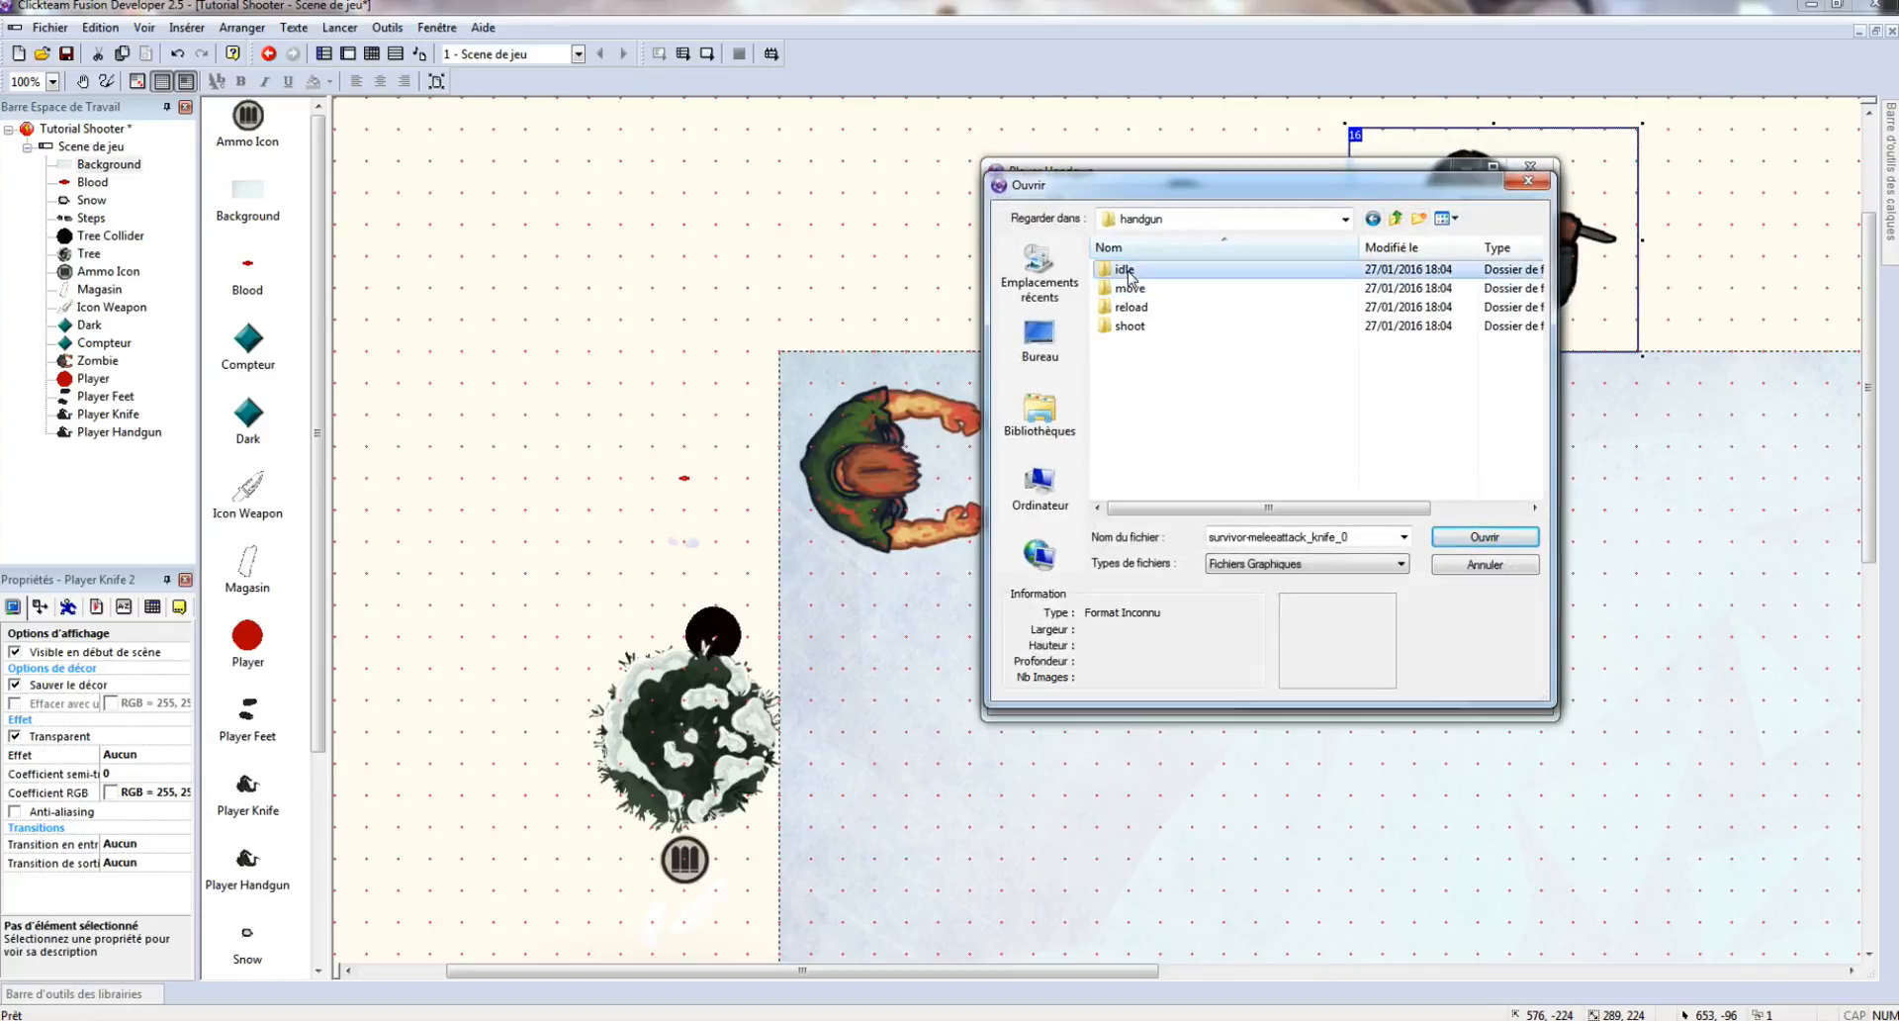
left_click(1157, 331)
double_click(1157, 332)
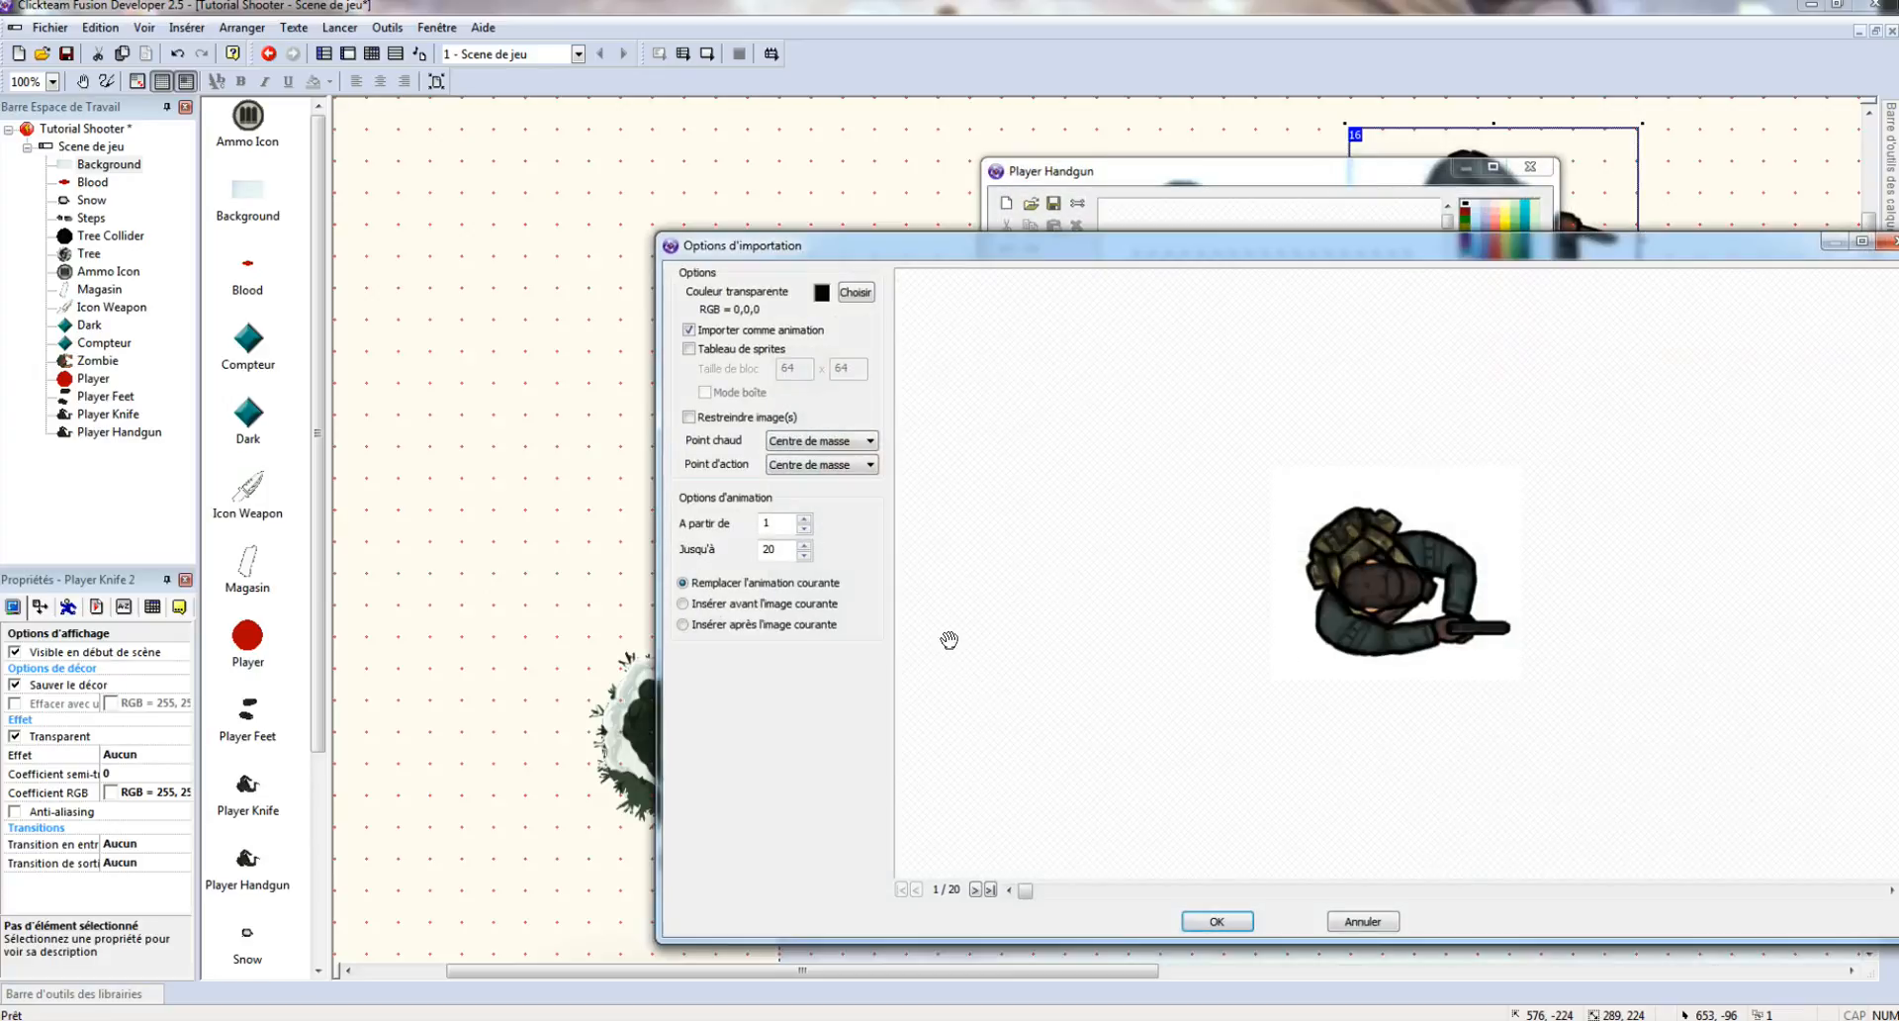
left_click(1217, 921)
left_click(1282, 560)
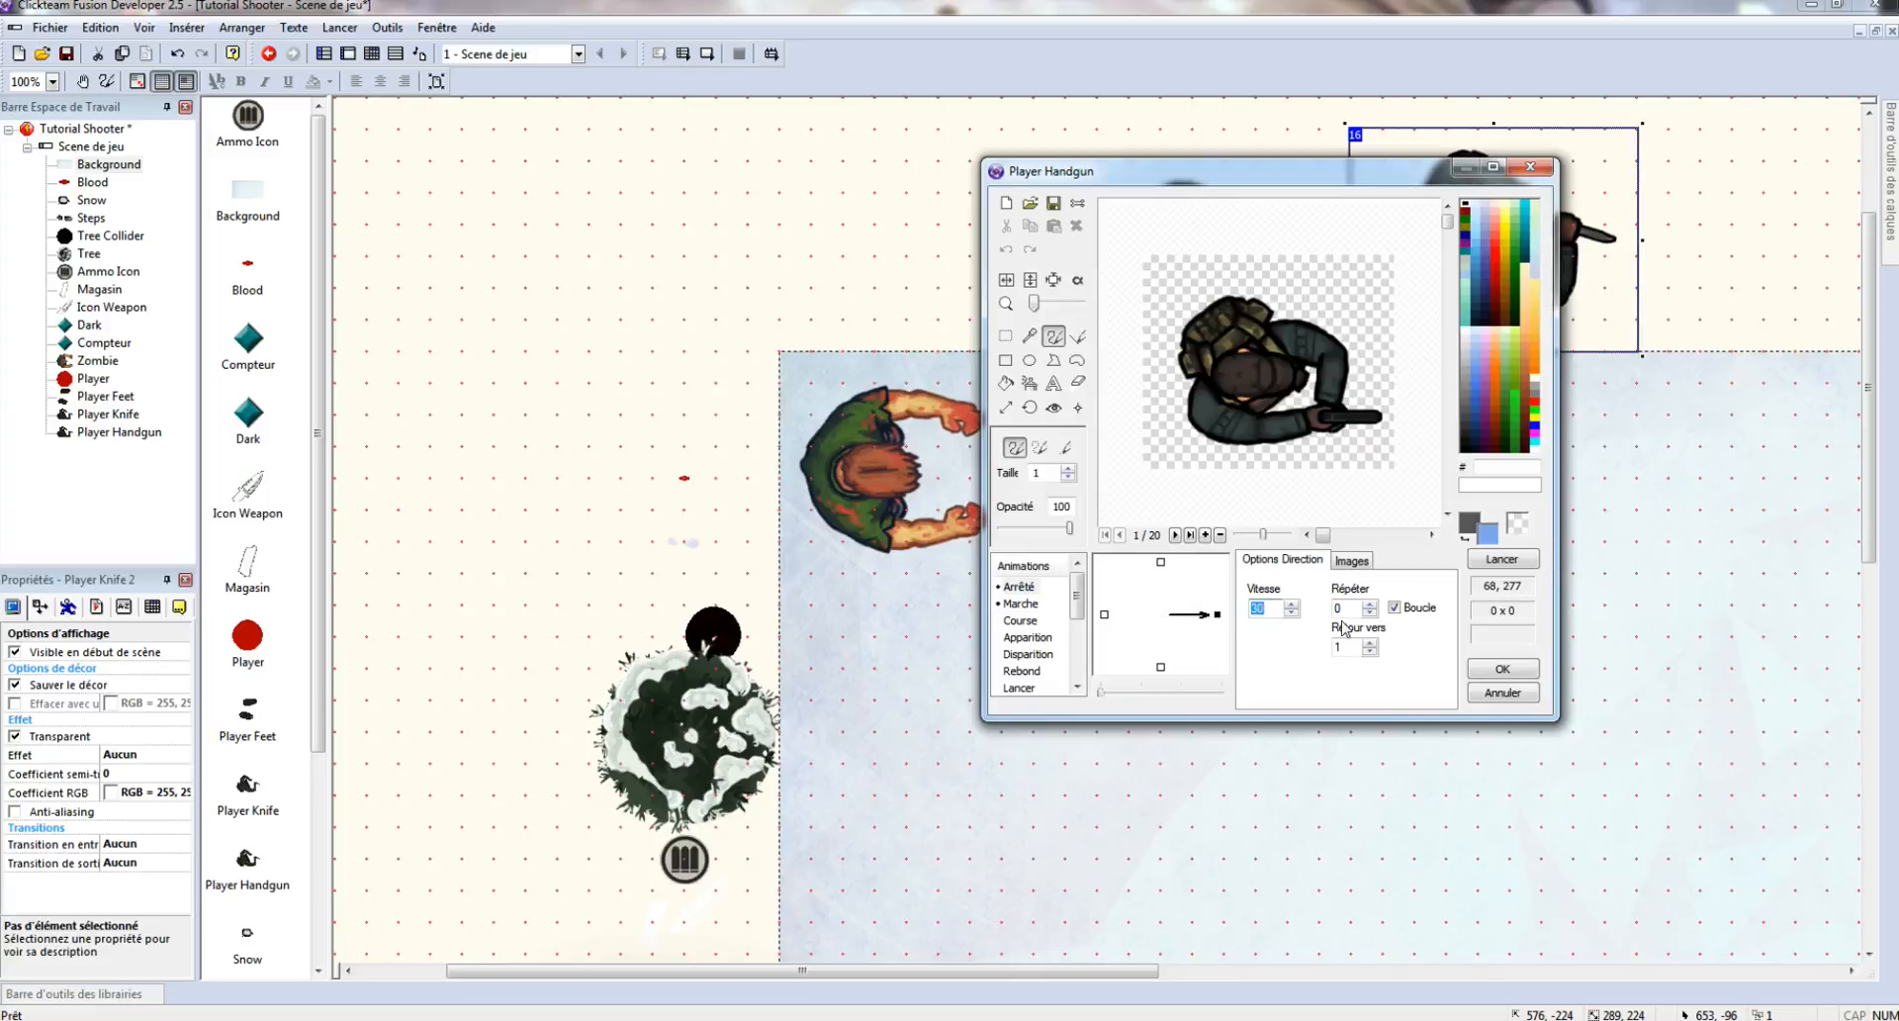
- Import the handgun/move frame sequence into the Marche animation
left_click(1007, 603)
left_click(1350, 561)
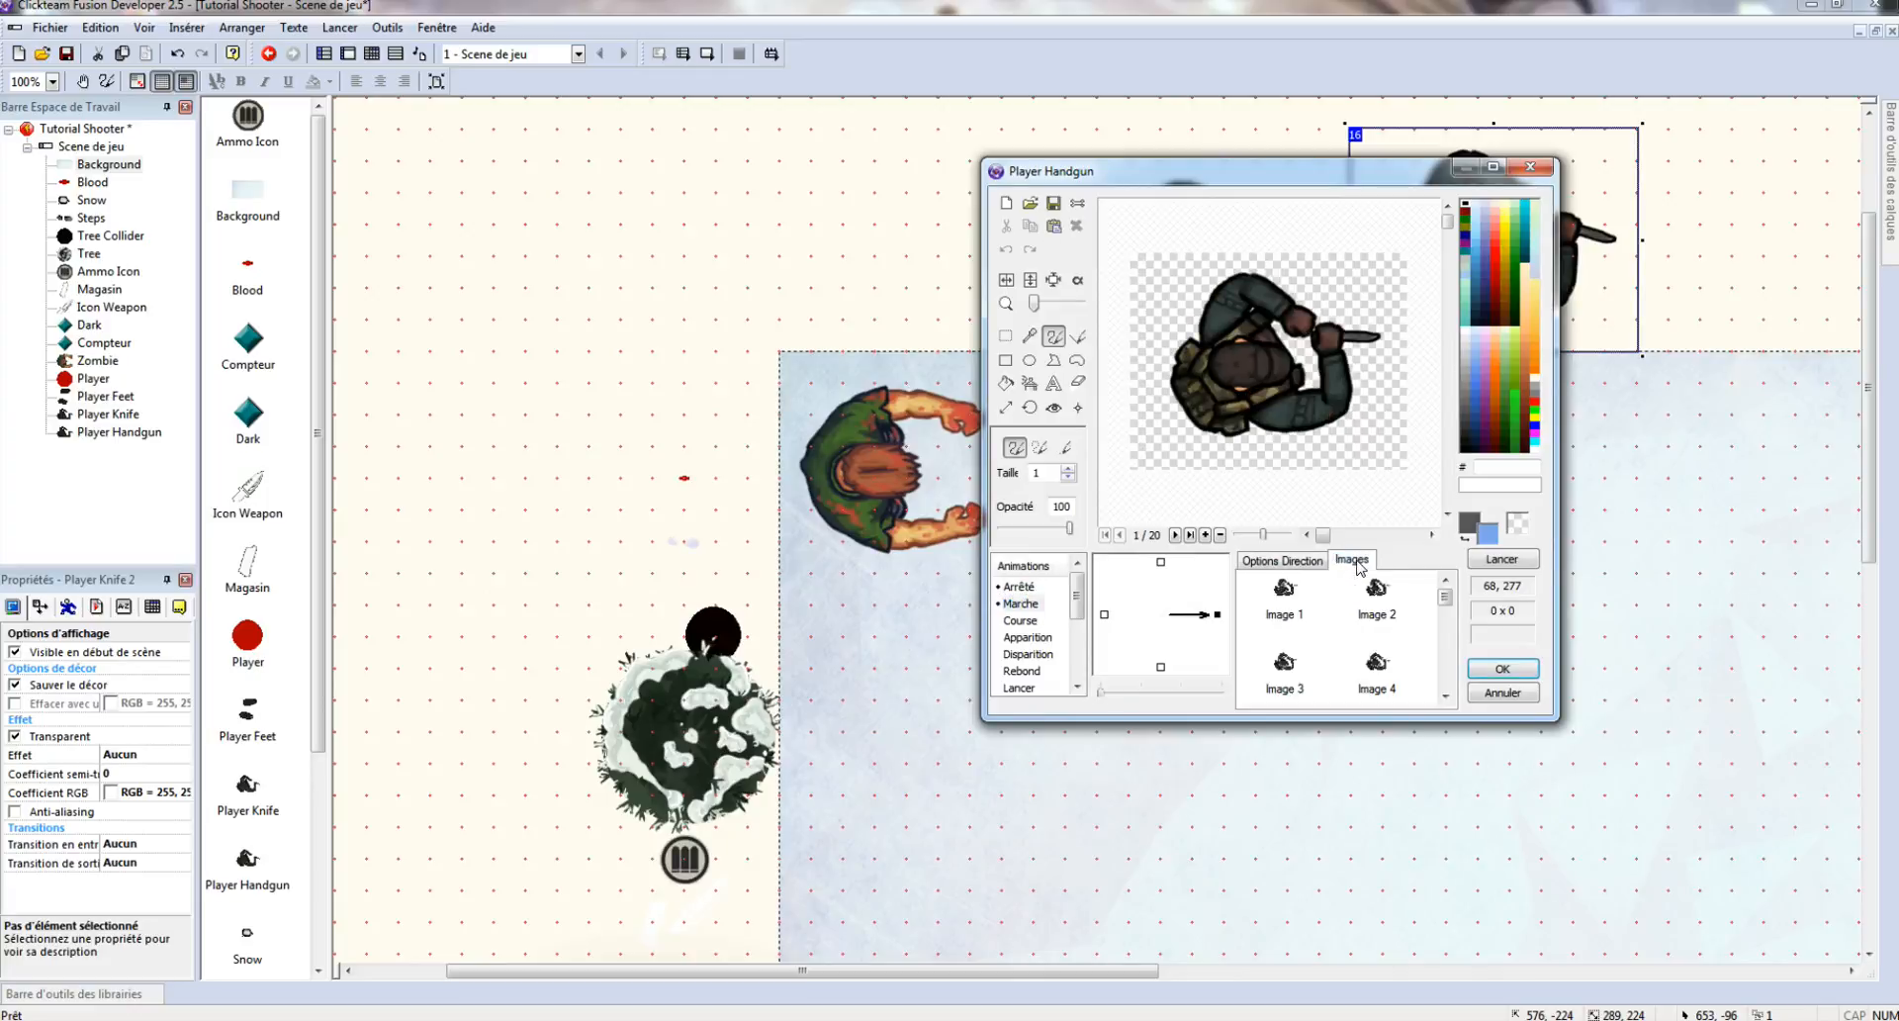
left_click(1051, 204)
left_click(1068, 458)
left_click(1030, 203)
left_click(1397, 218)
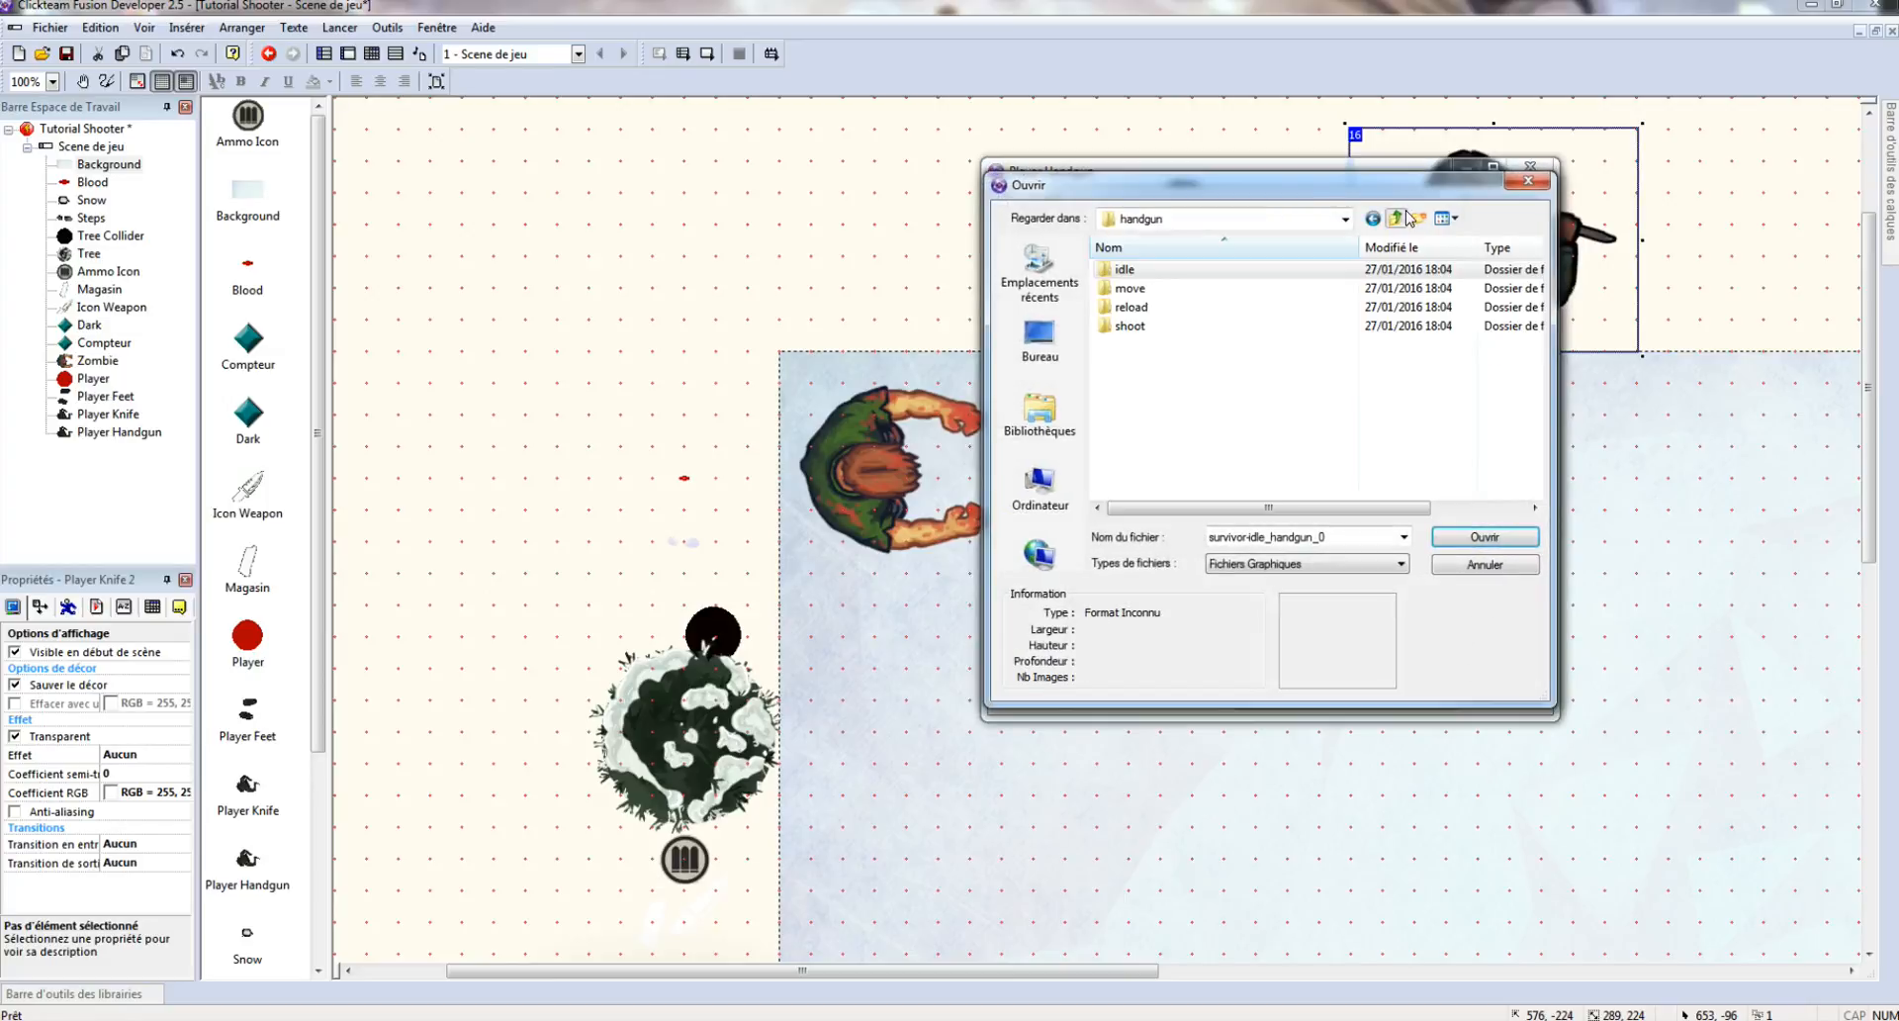
double_click(1134, 290)
double_click(1148, 309)
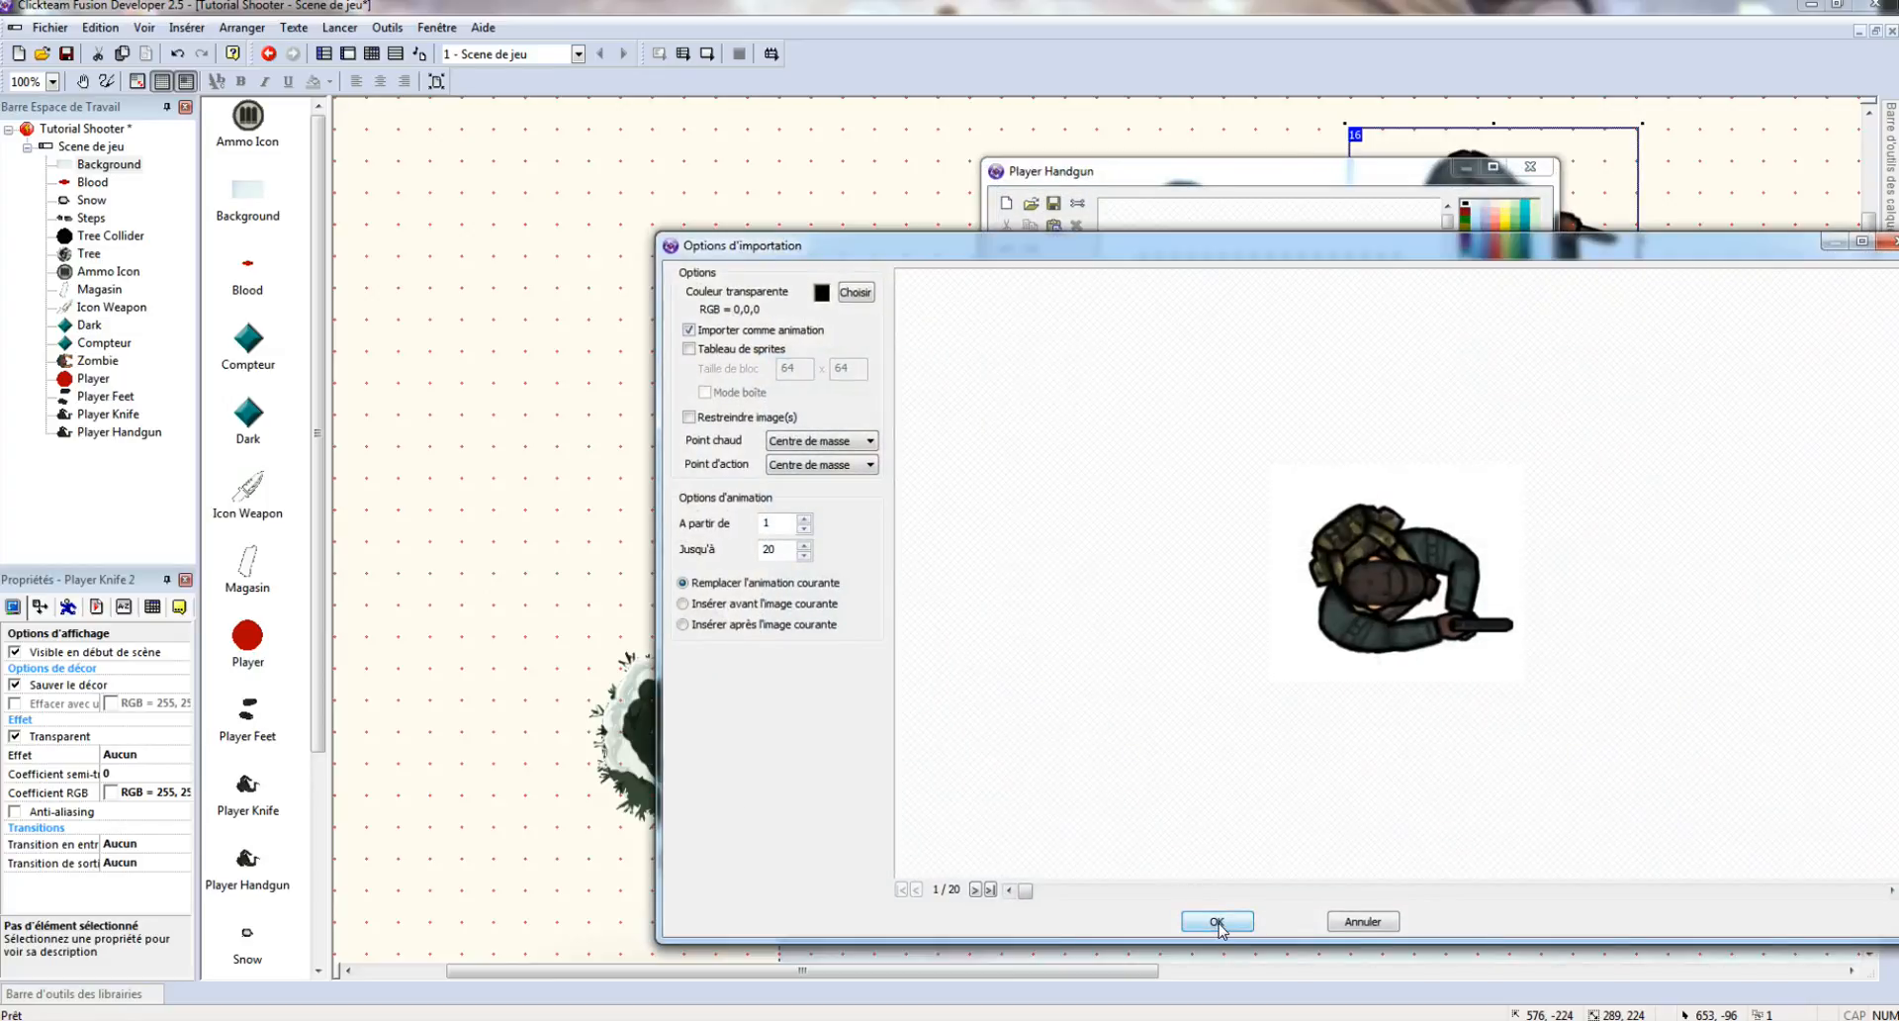
left_click(1218, 922)
- Import the three handgun/shoot frames into the Attack animation
scroll(1034, 638, "down", 3)
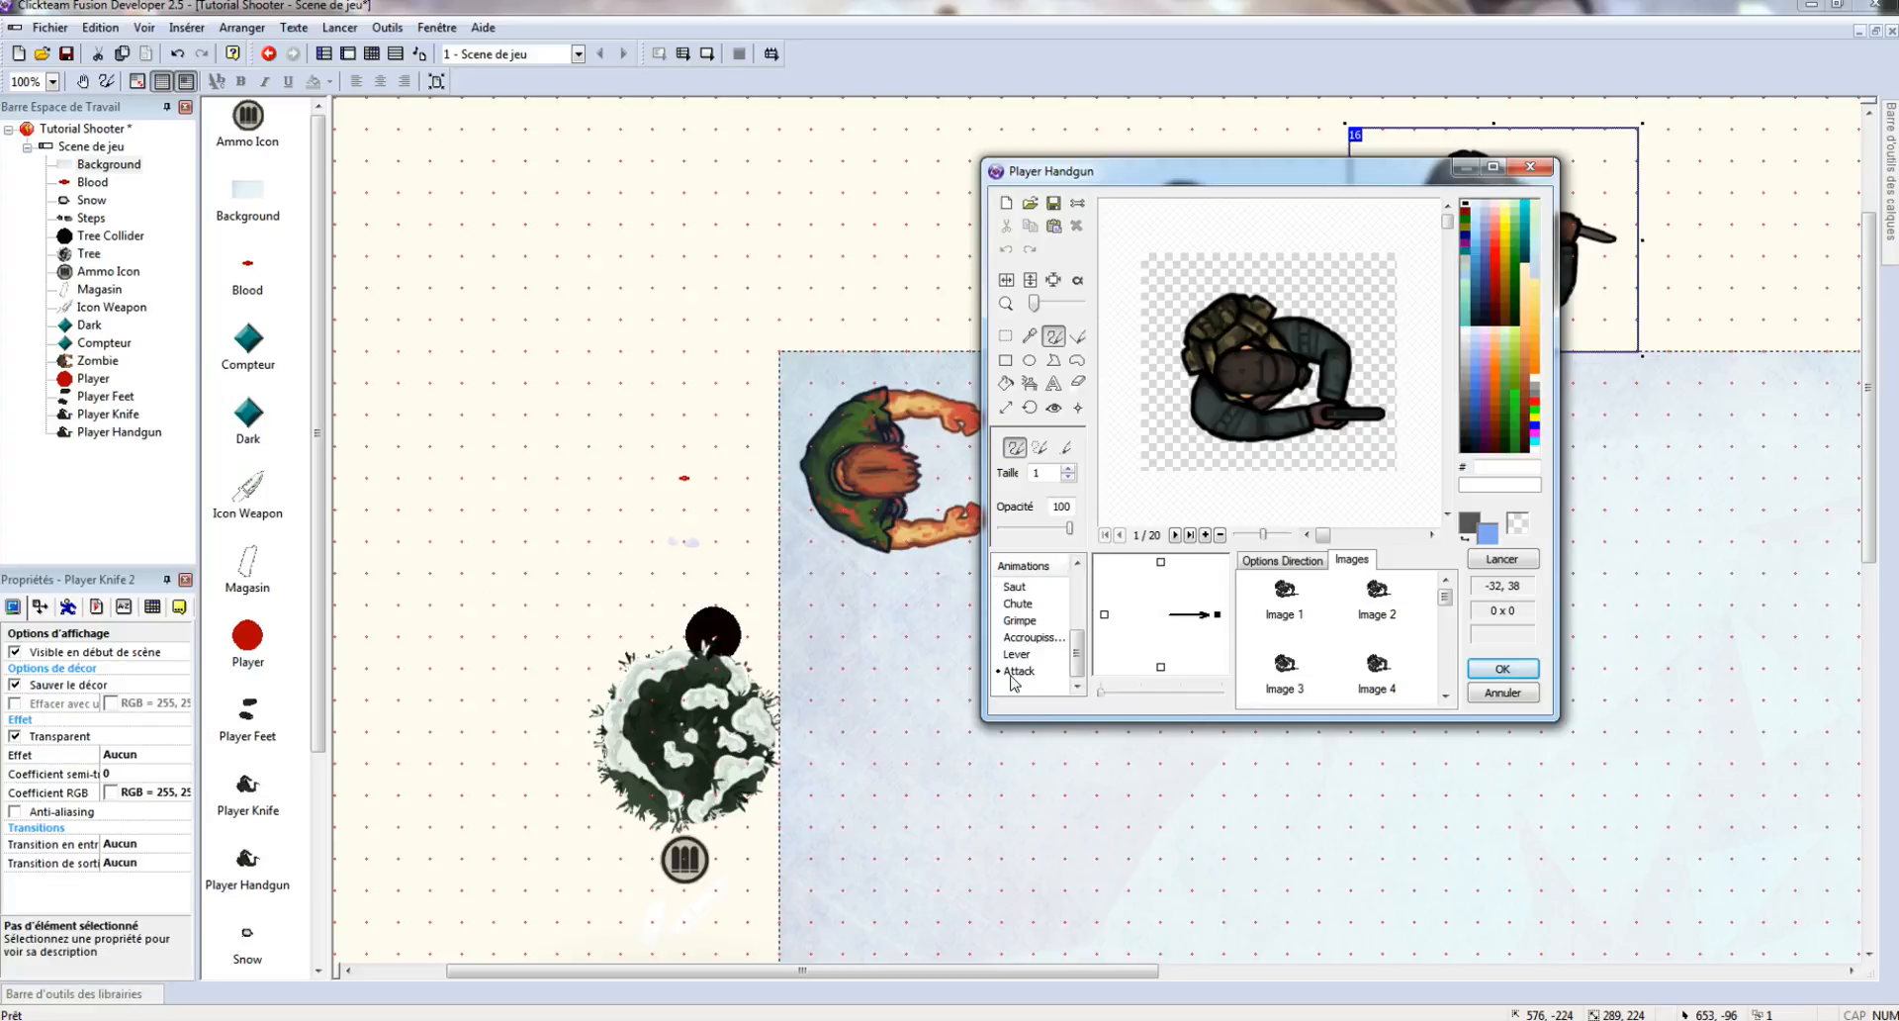
left_click(1017, 673)
left_click(1030, 202)
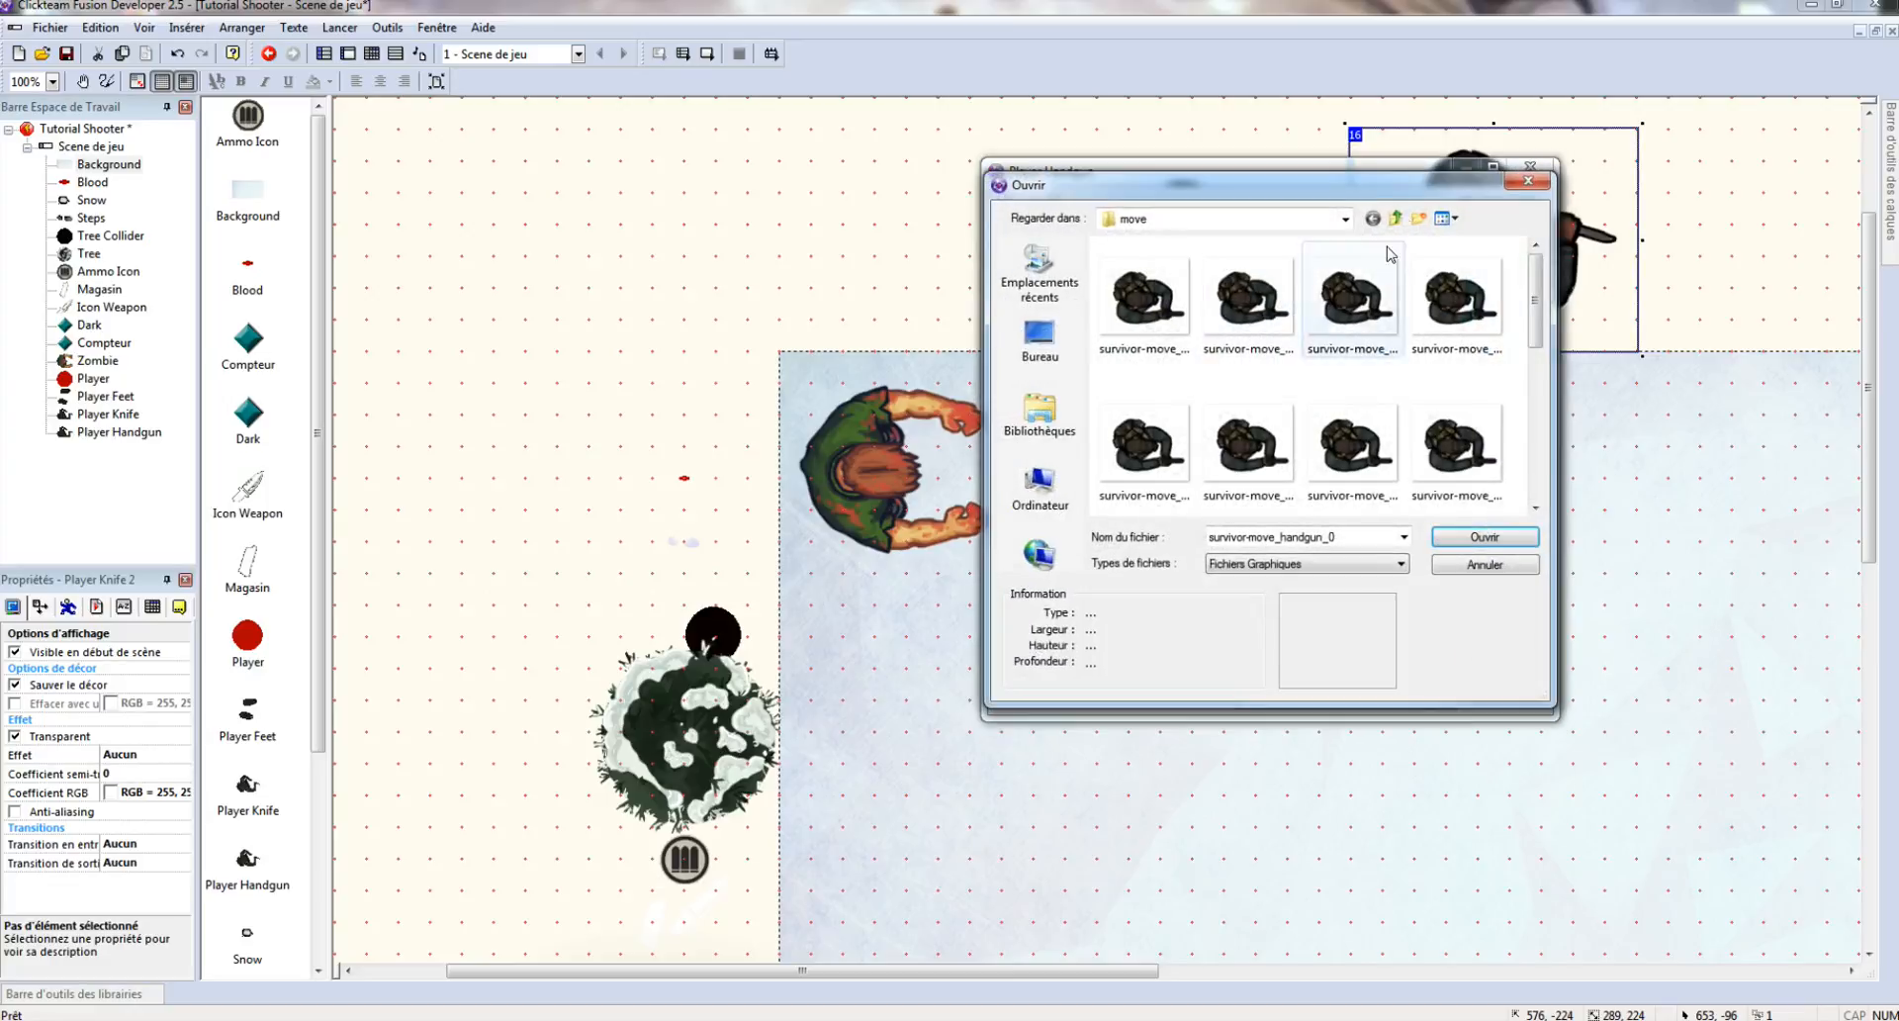
left_click(1395, 217)
double_click(1127, 324)
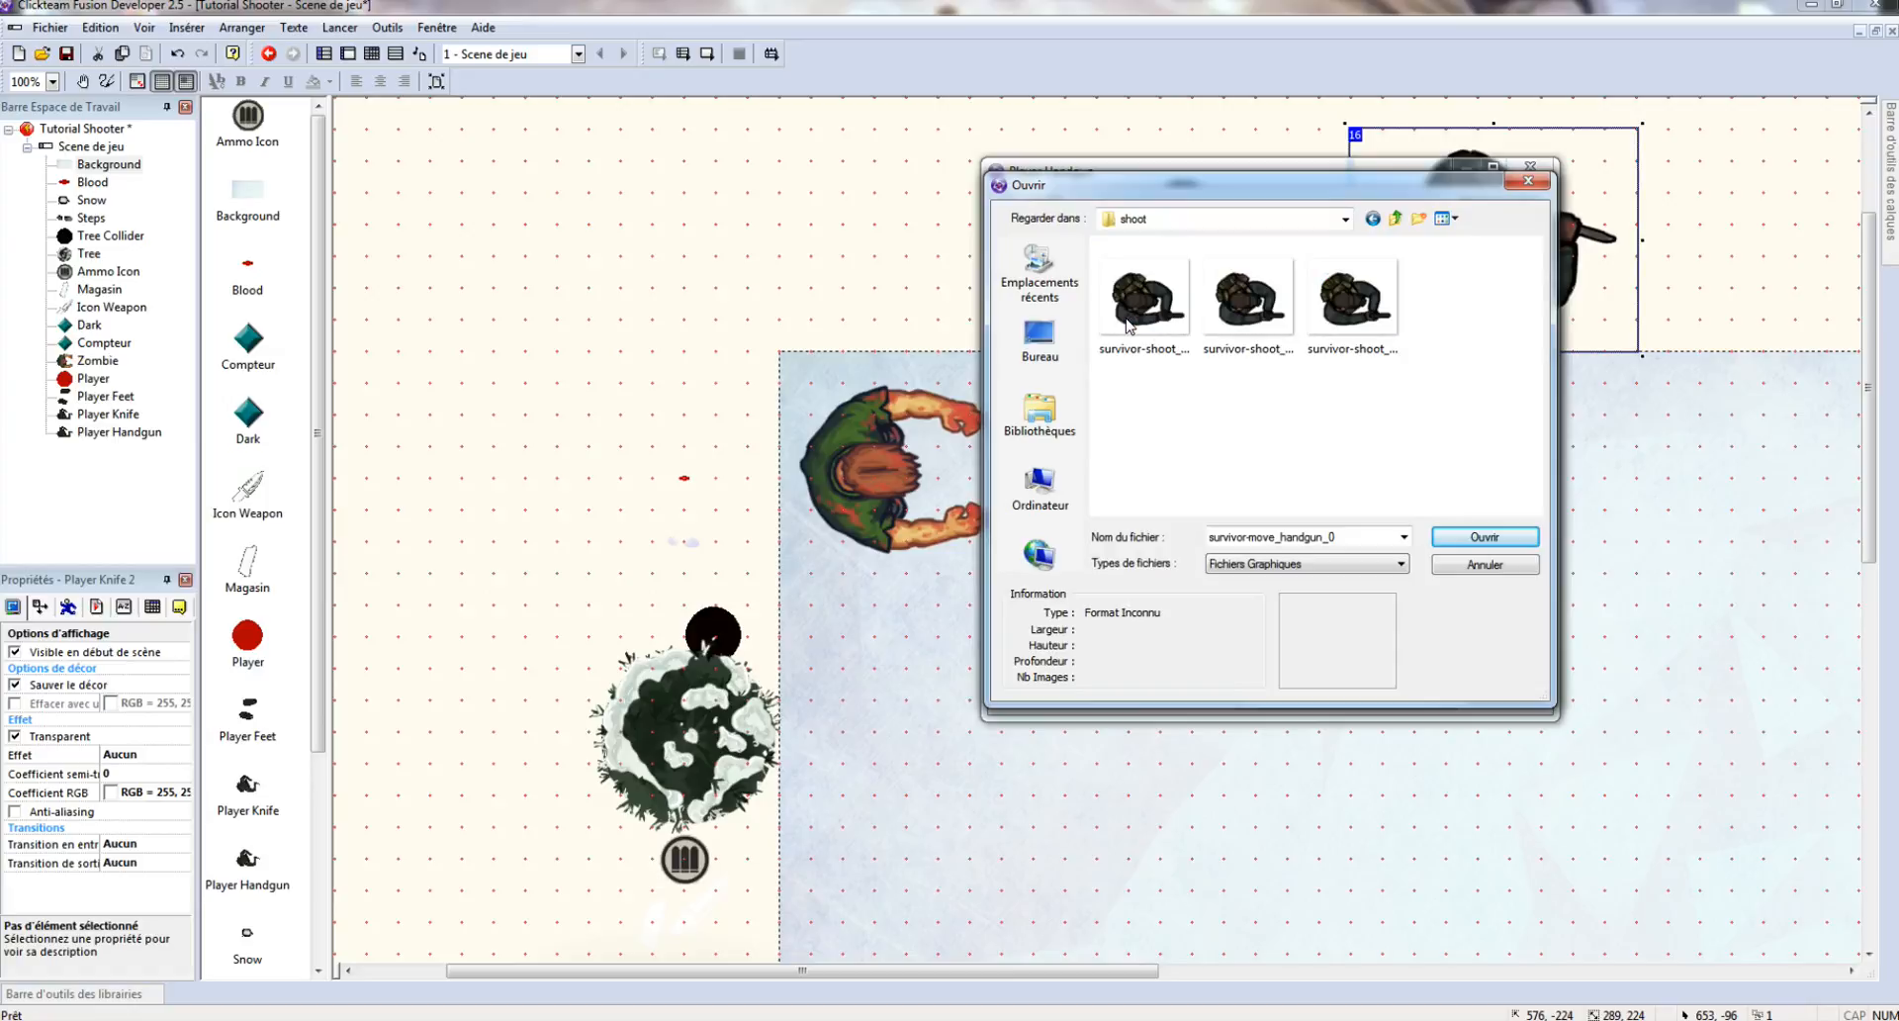
double_click(1138, 312)
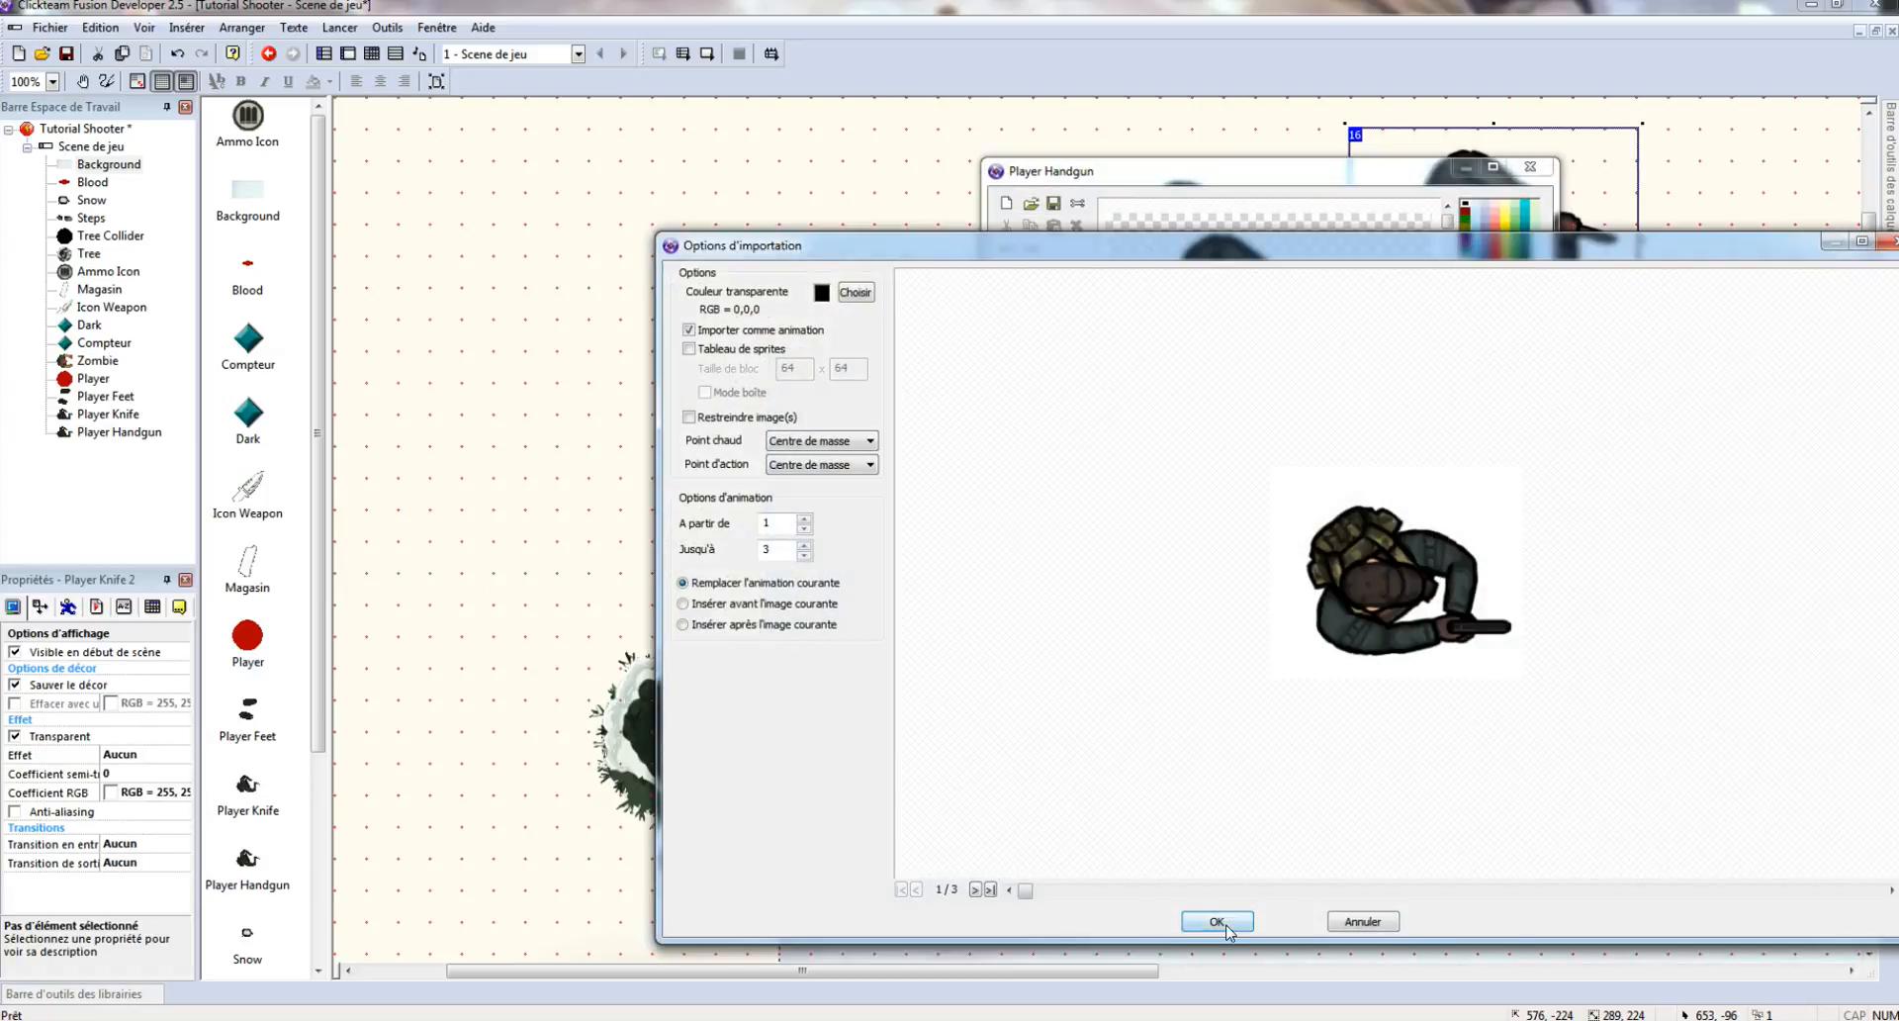
left_click(1227, 928)
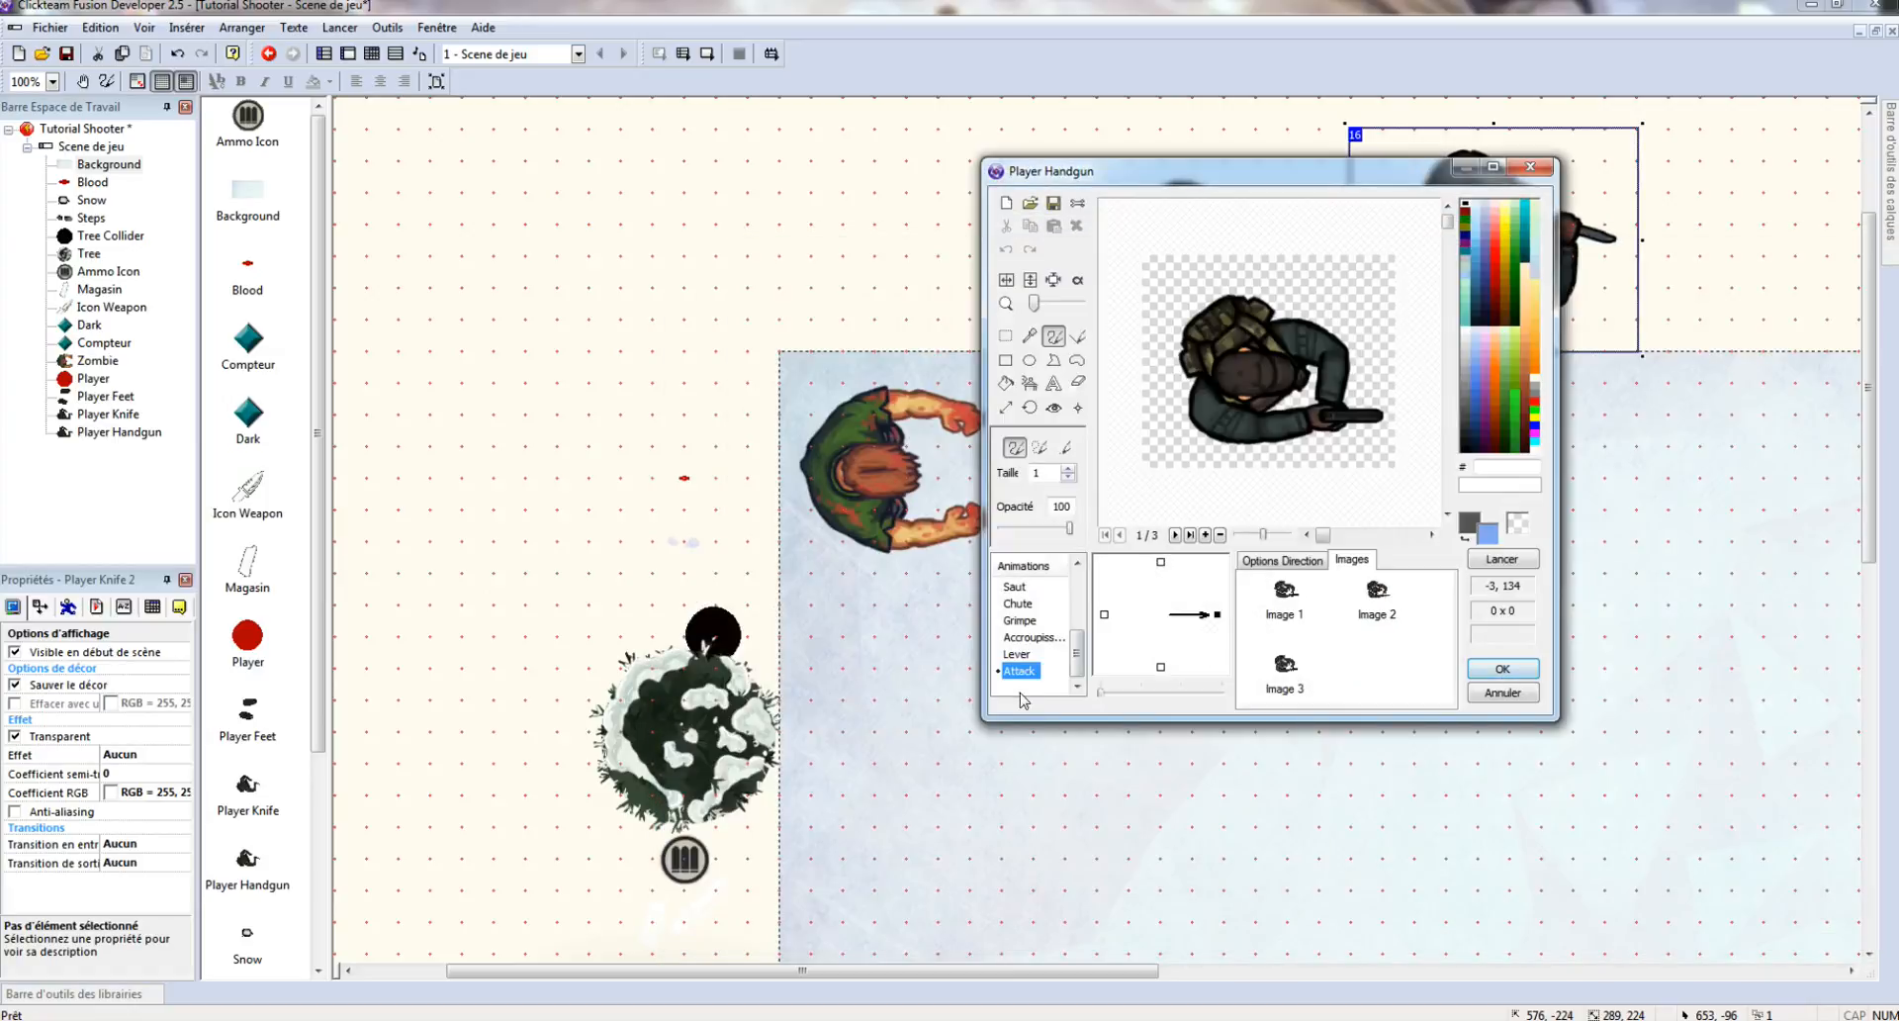
- Create a Reload animation and import the 15 survivor-reload frames into it
right_click(1027, 693)
left_click(1106, 708)
type("Reload")
key("Return")
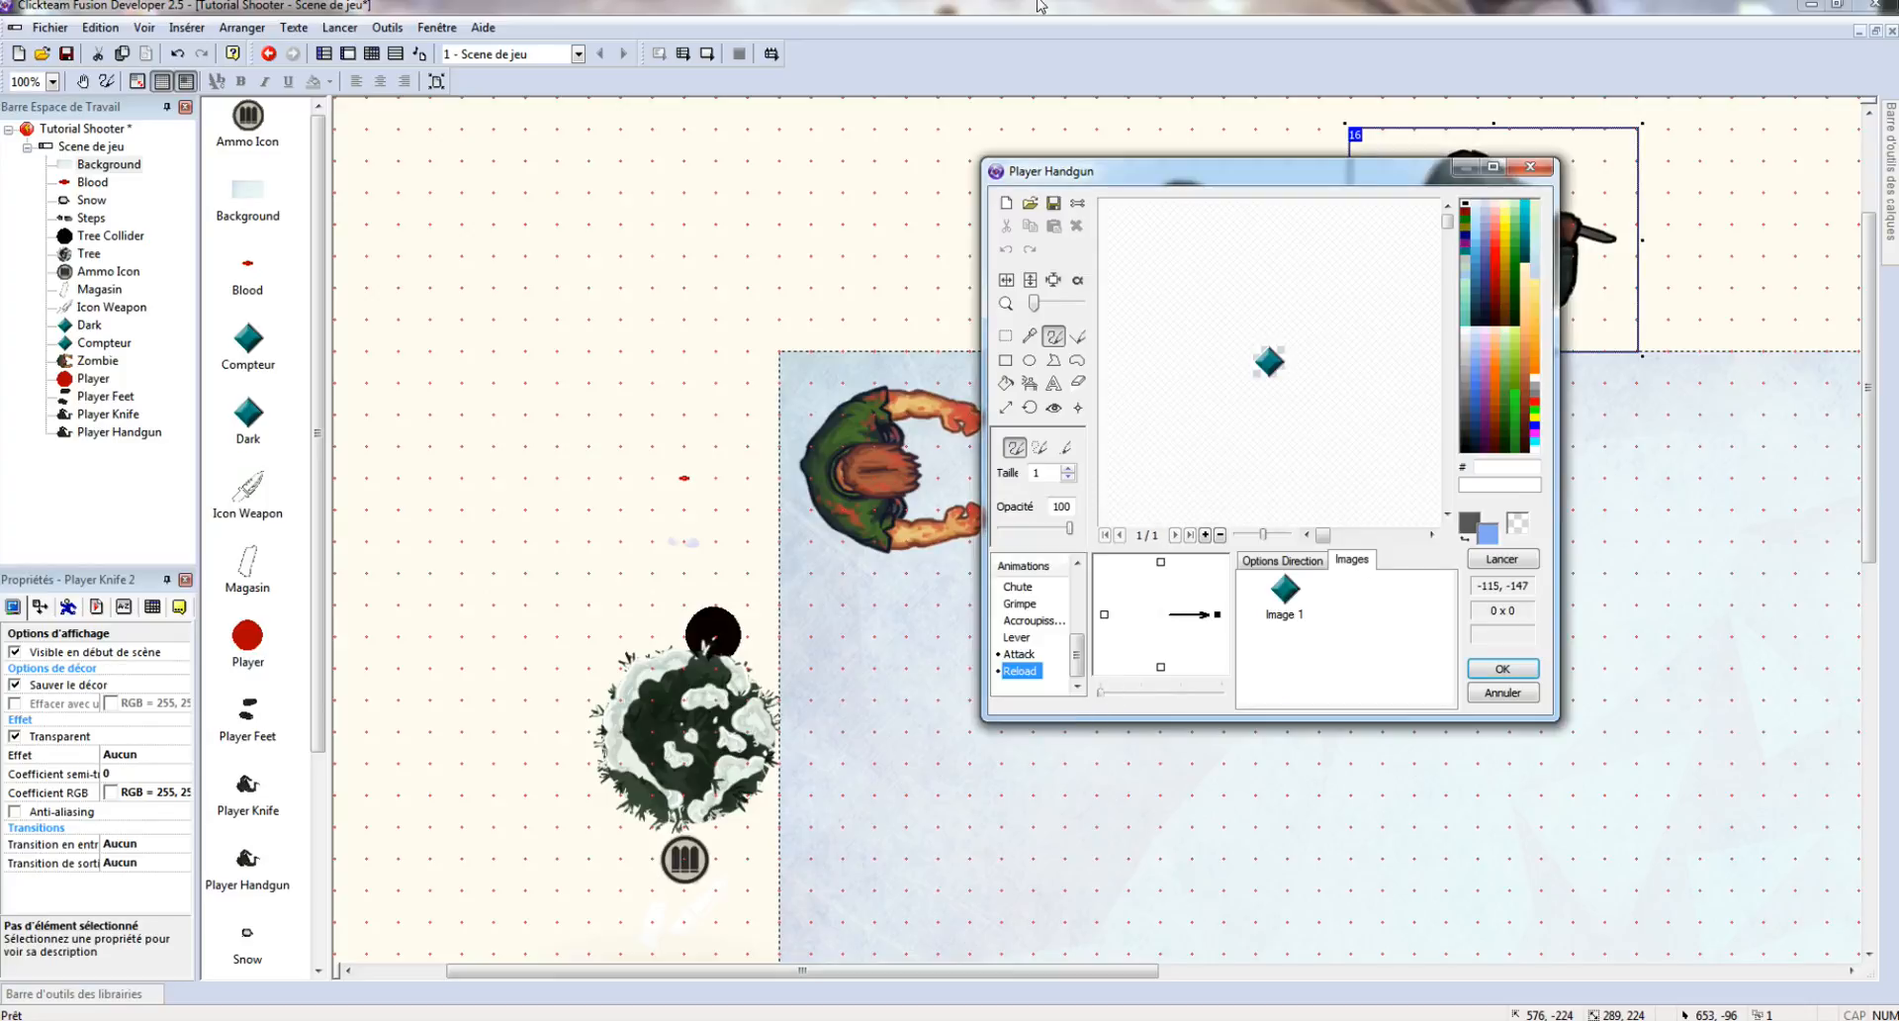
left_click(1034, 203)
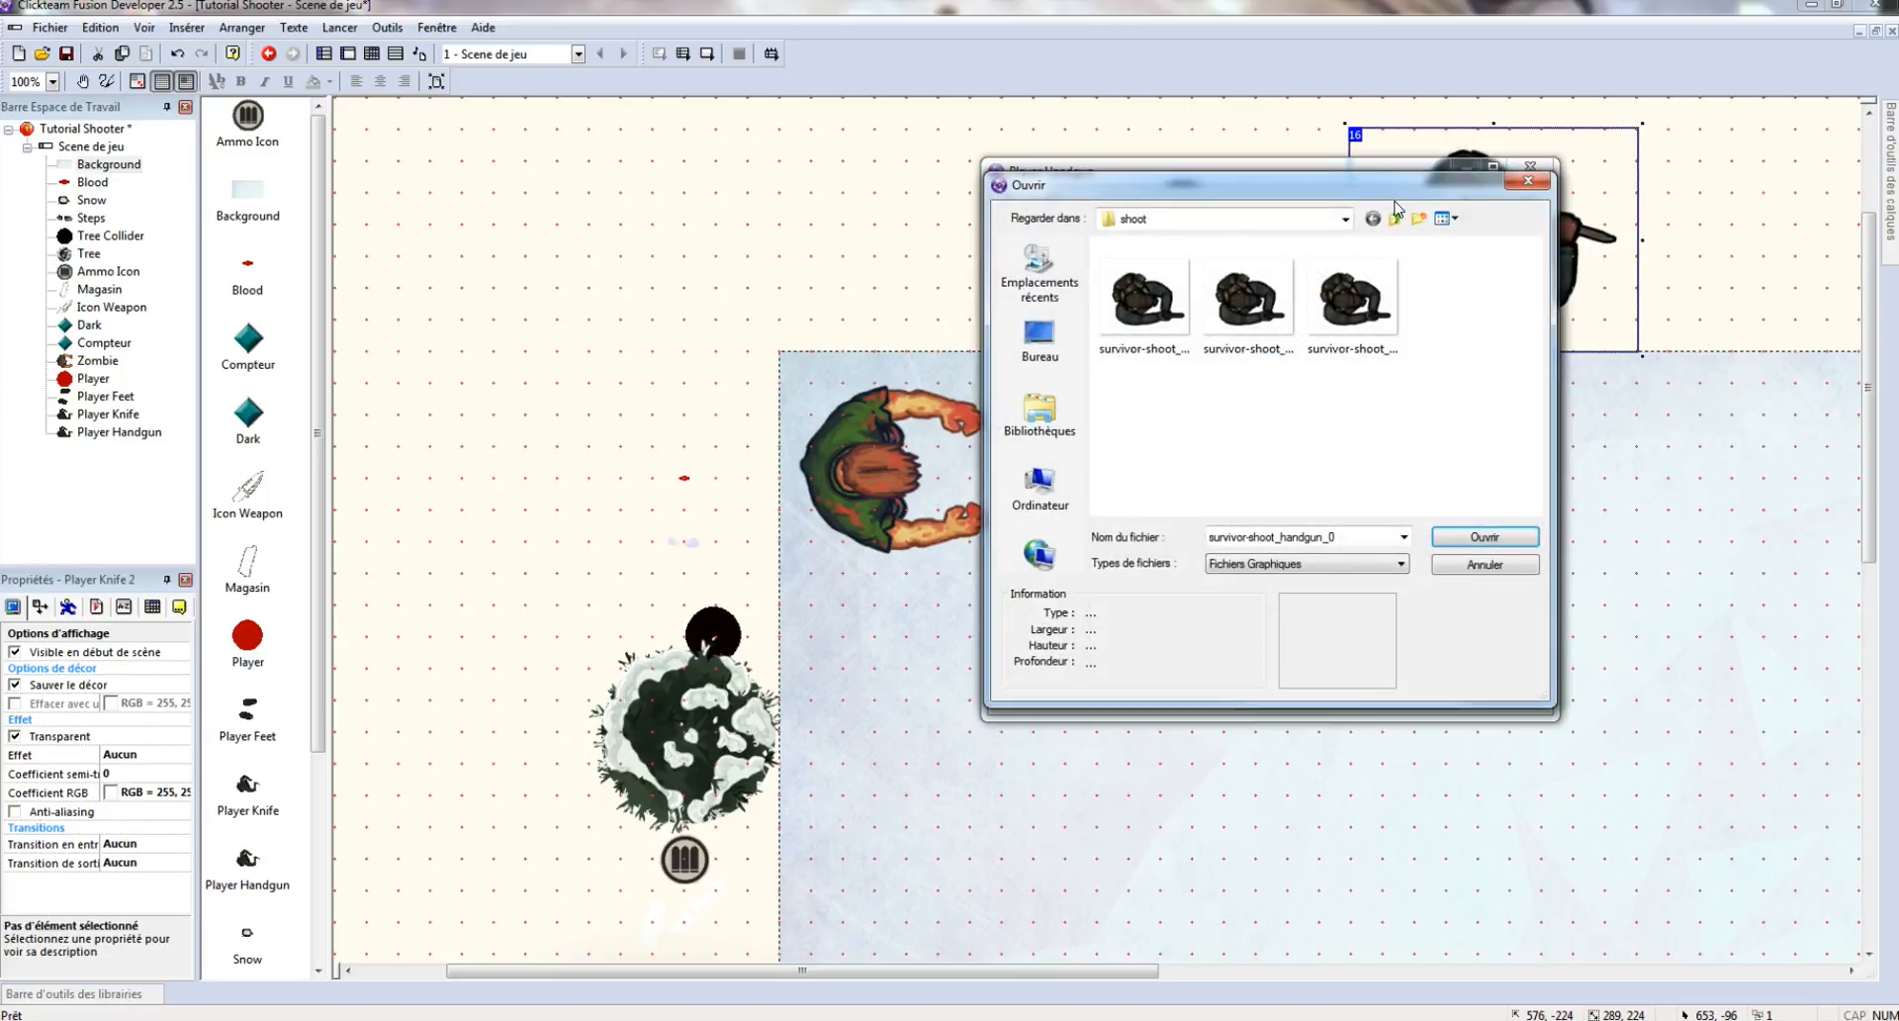
left_click(1395, 218)
double_click(1212, 297)
double_click(1146, 317)
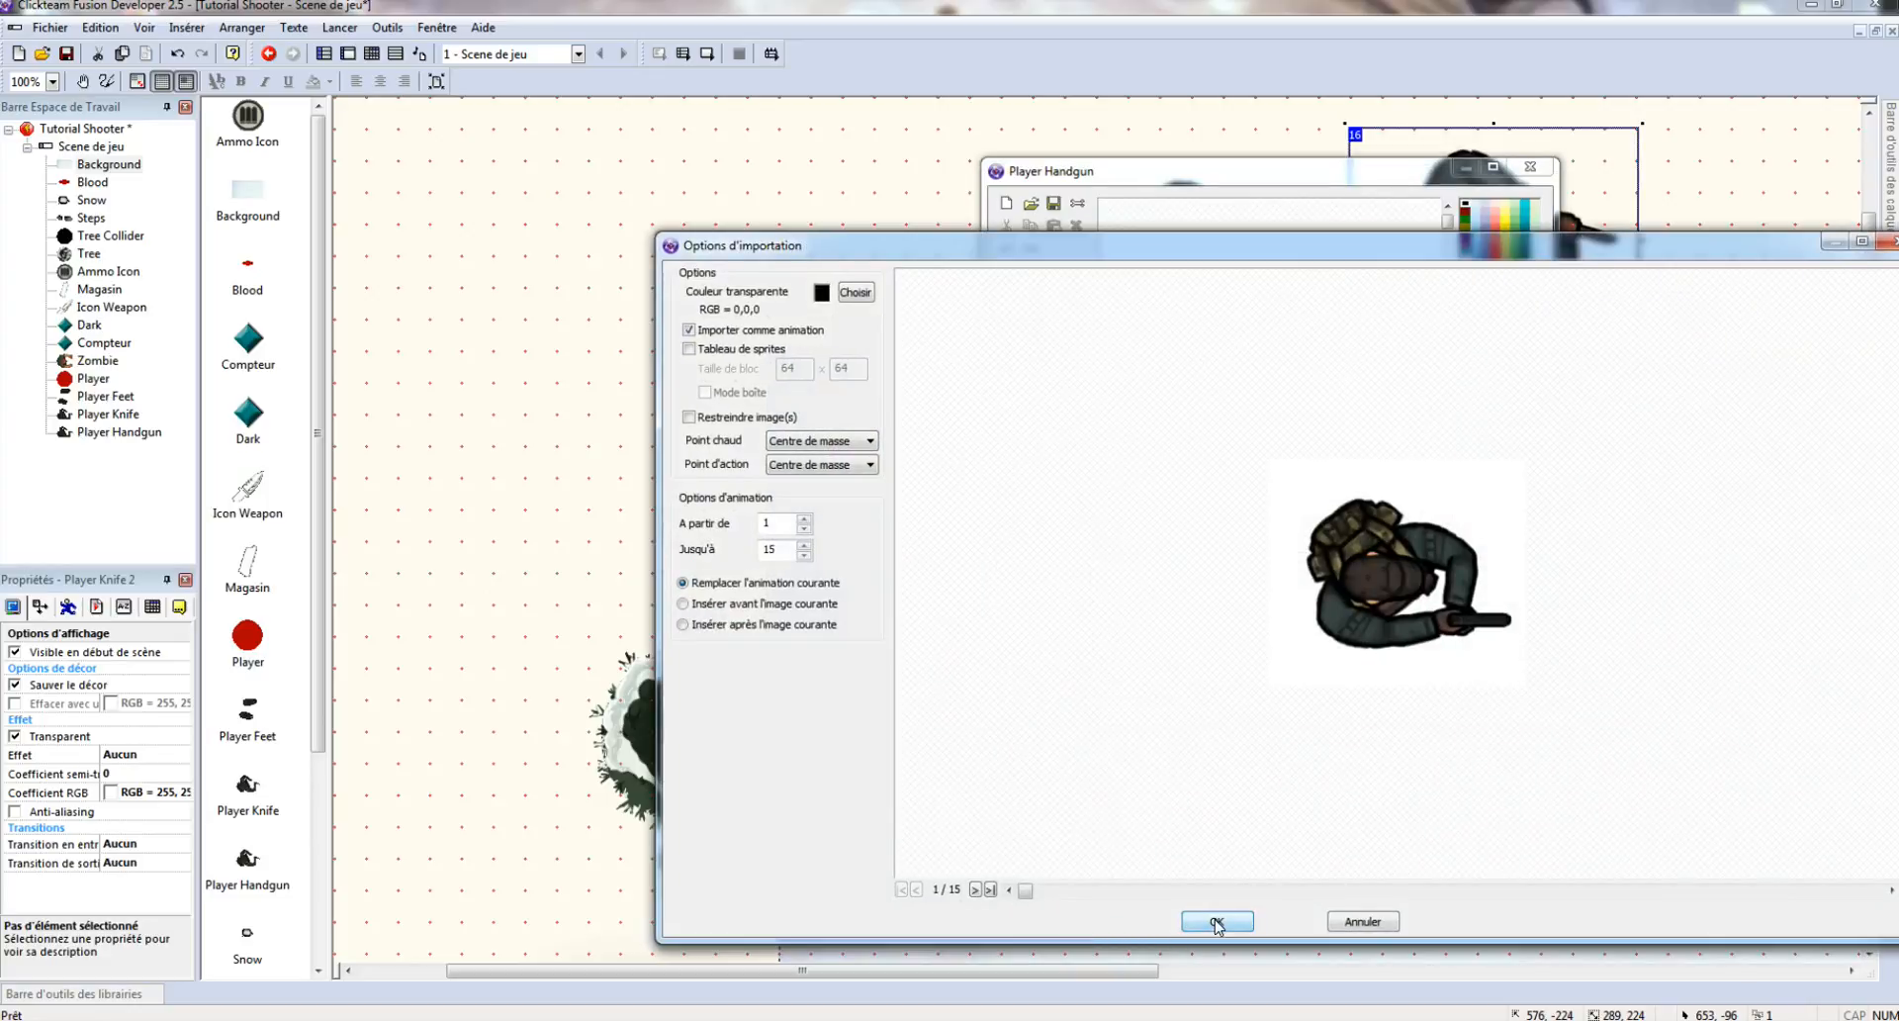
left_click(1216, 922)
- Set the Reload animation speed to 30 and close the Player Handgun editor
left_click(1265, 650)
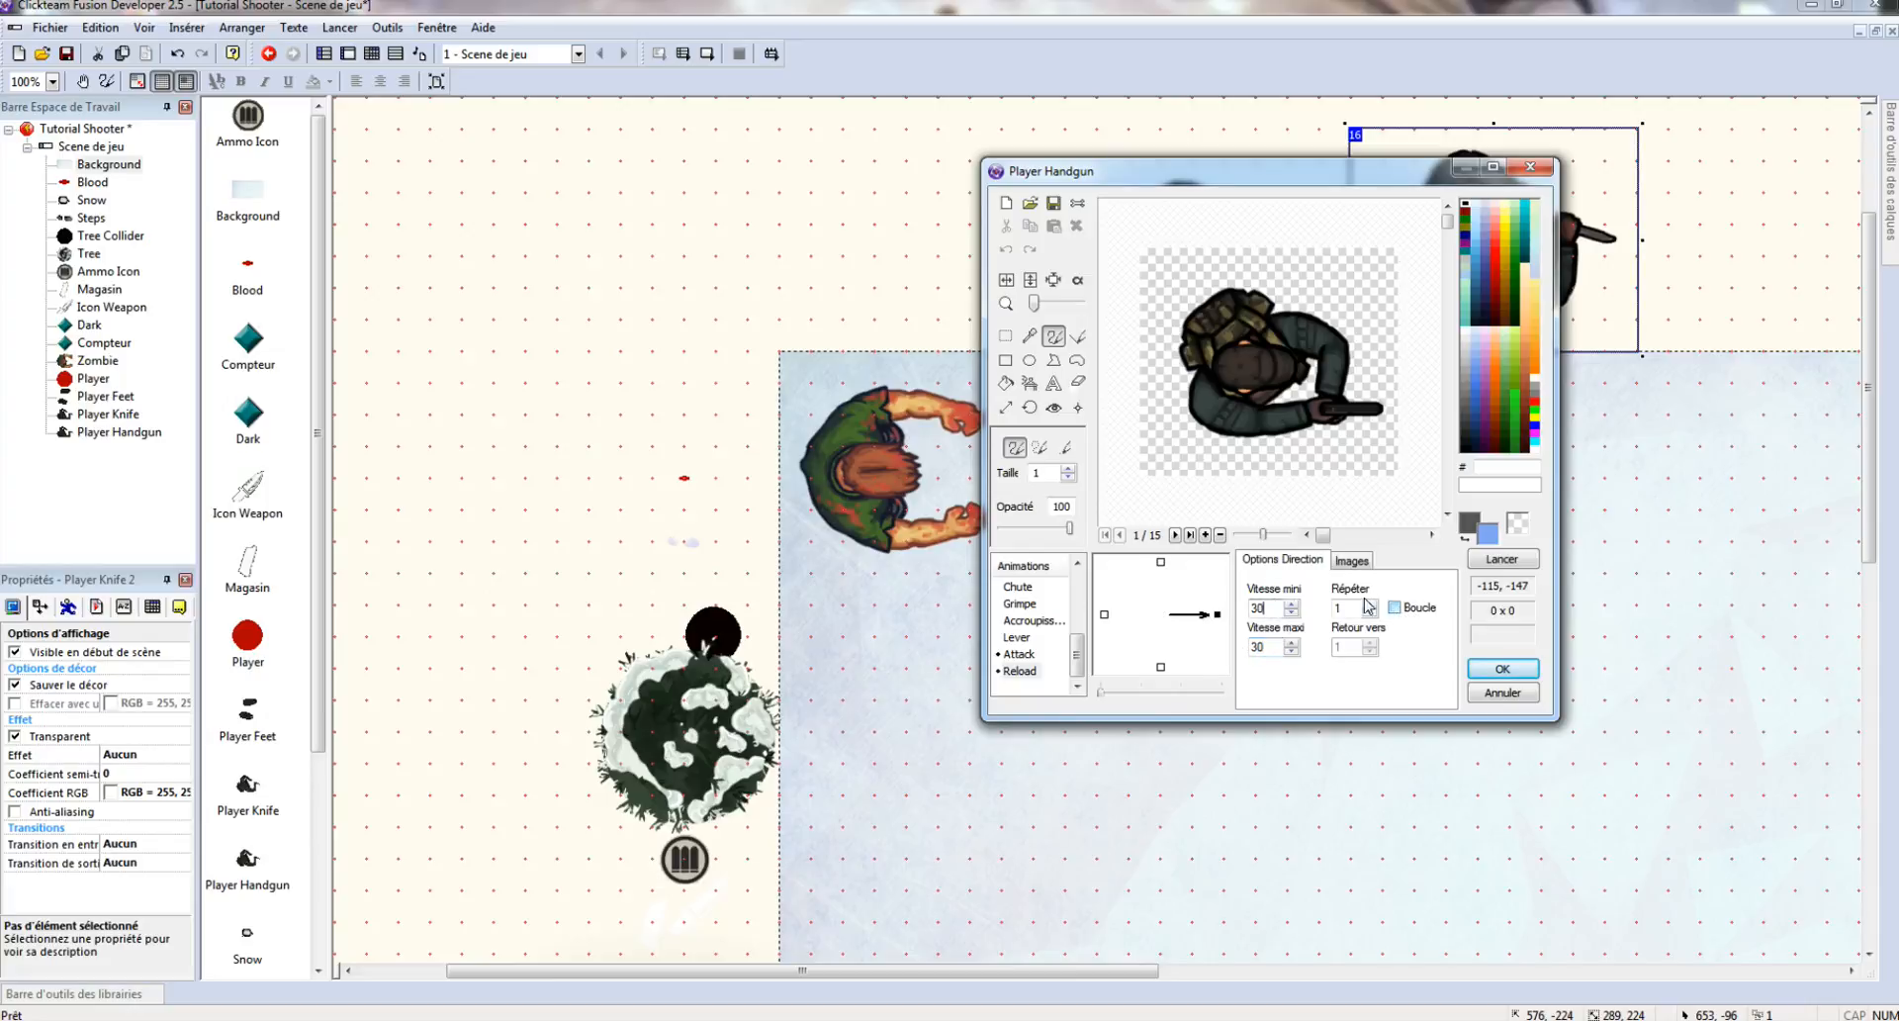
scroll(1044, 606, "up", 3)
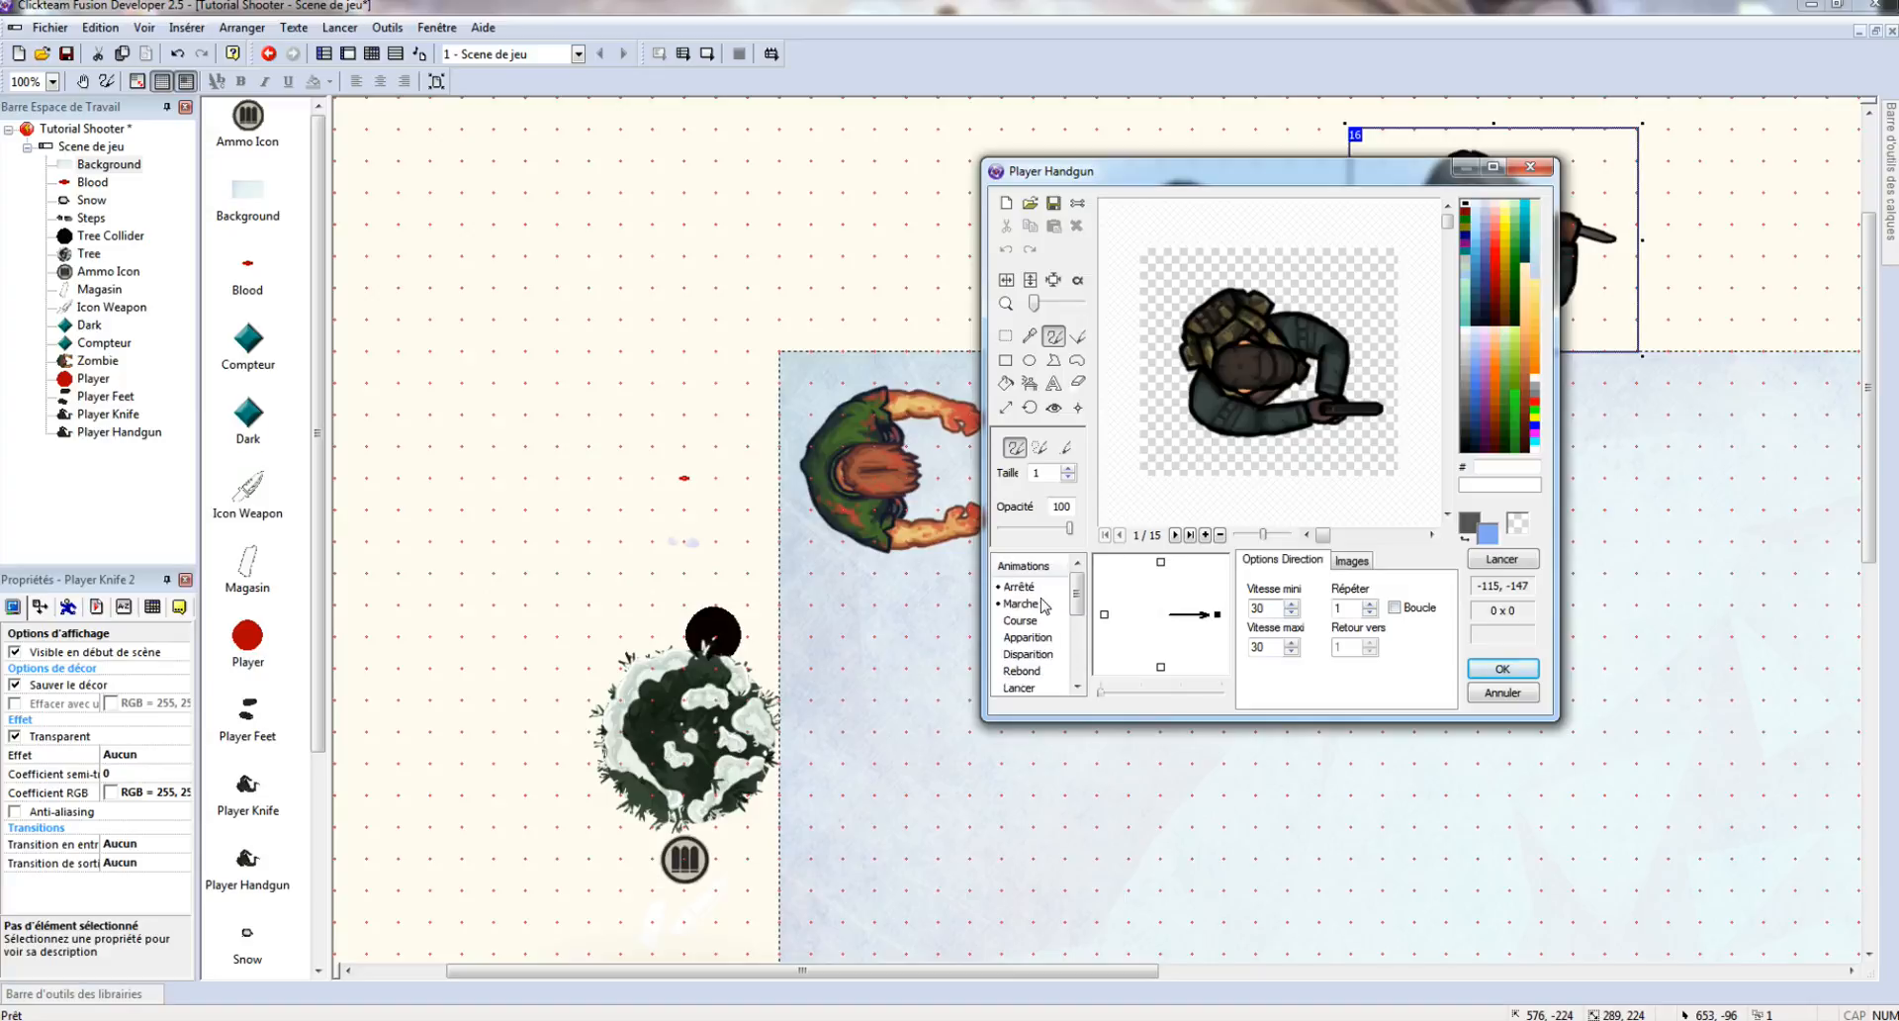
left_click(1503, 668)
double_click(1488, 239)
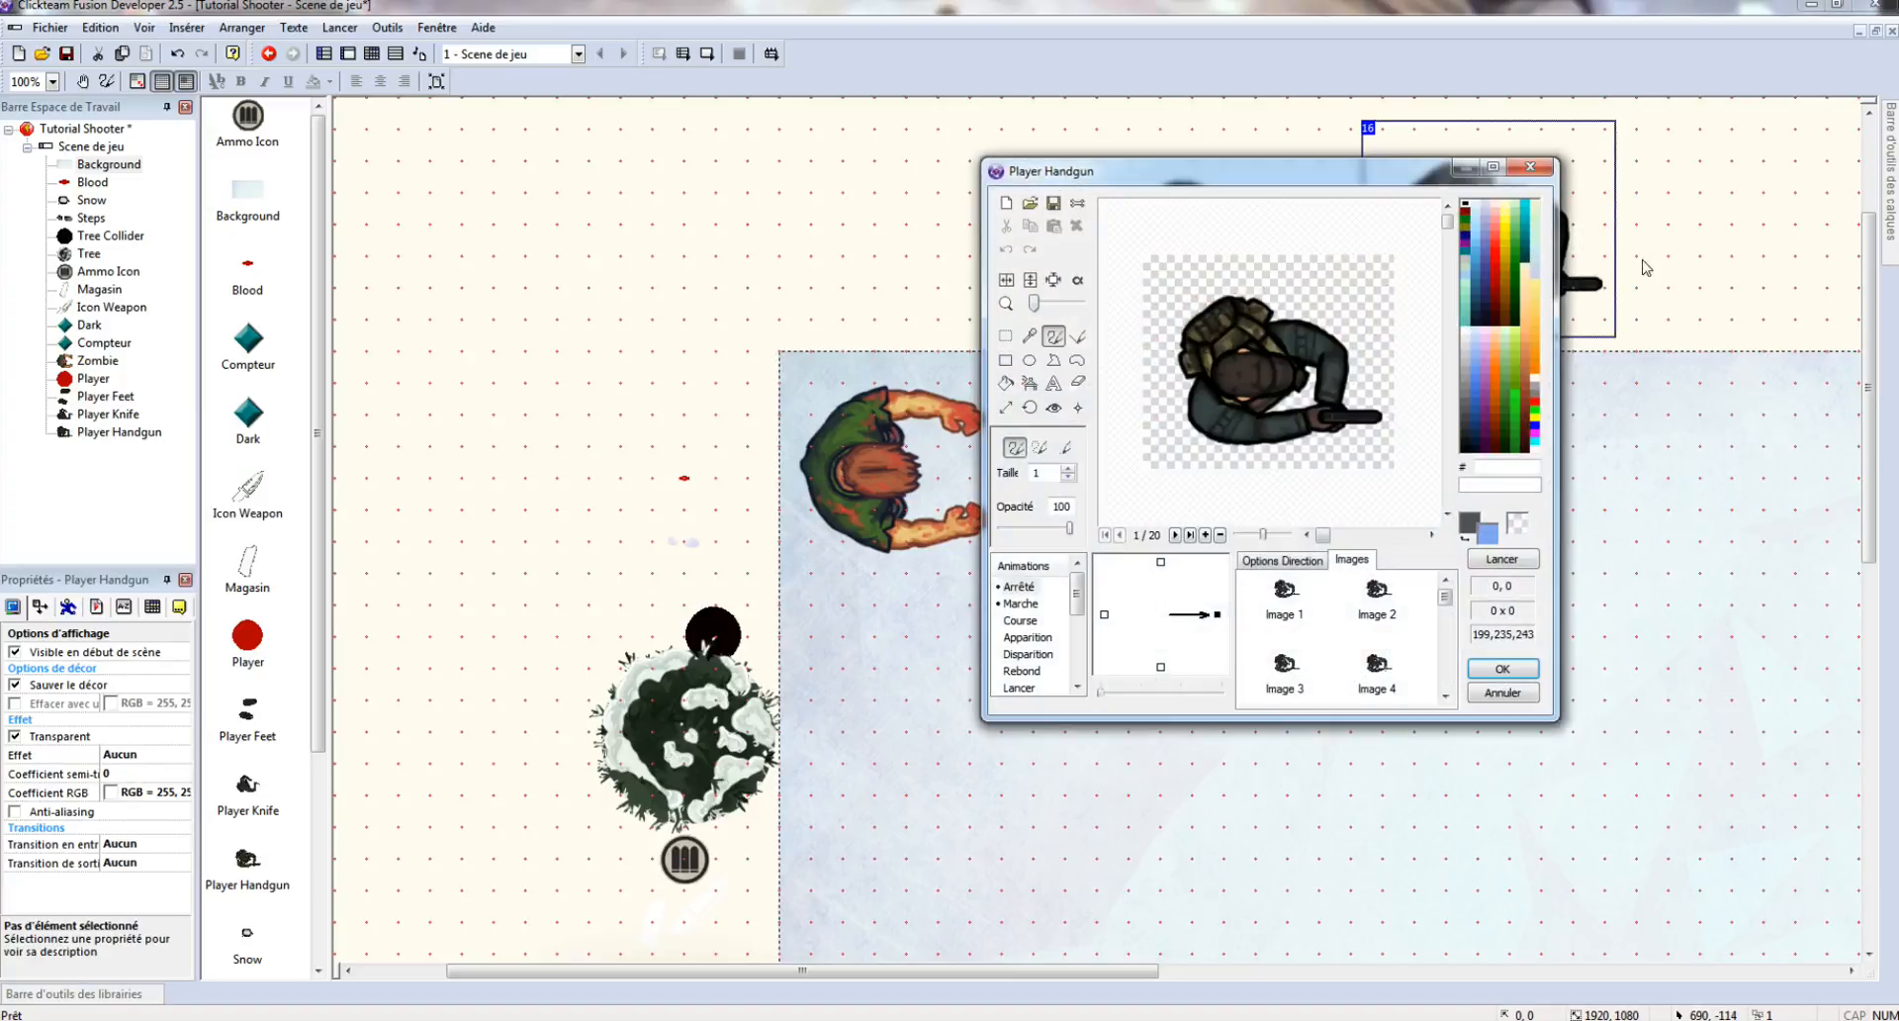
left_click(1517, 690)
- Insert a new Active object beside the handgun soldier and rename it Bullet
right_click(1709, 304)
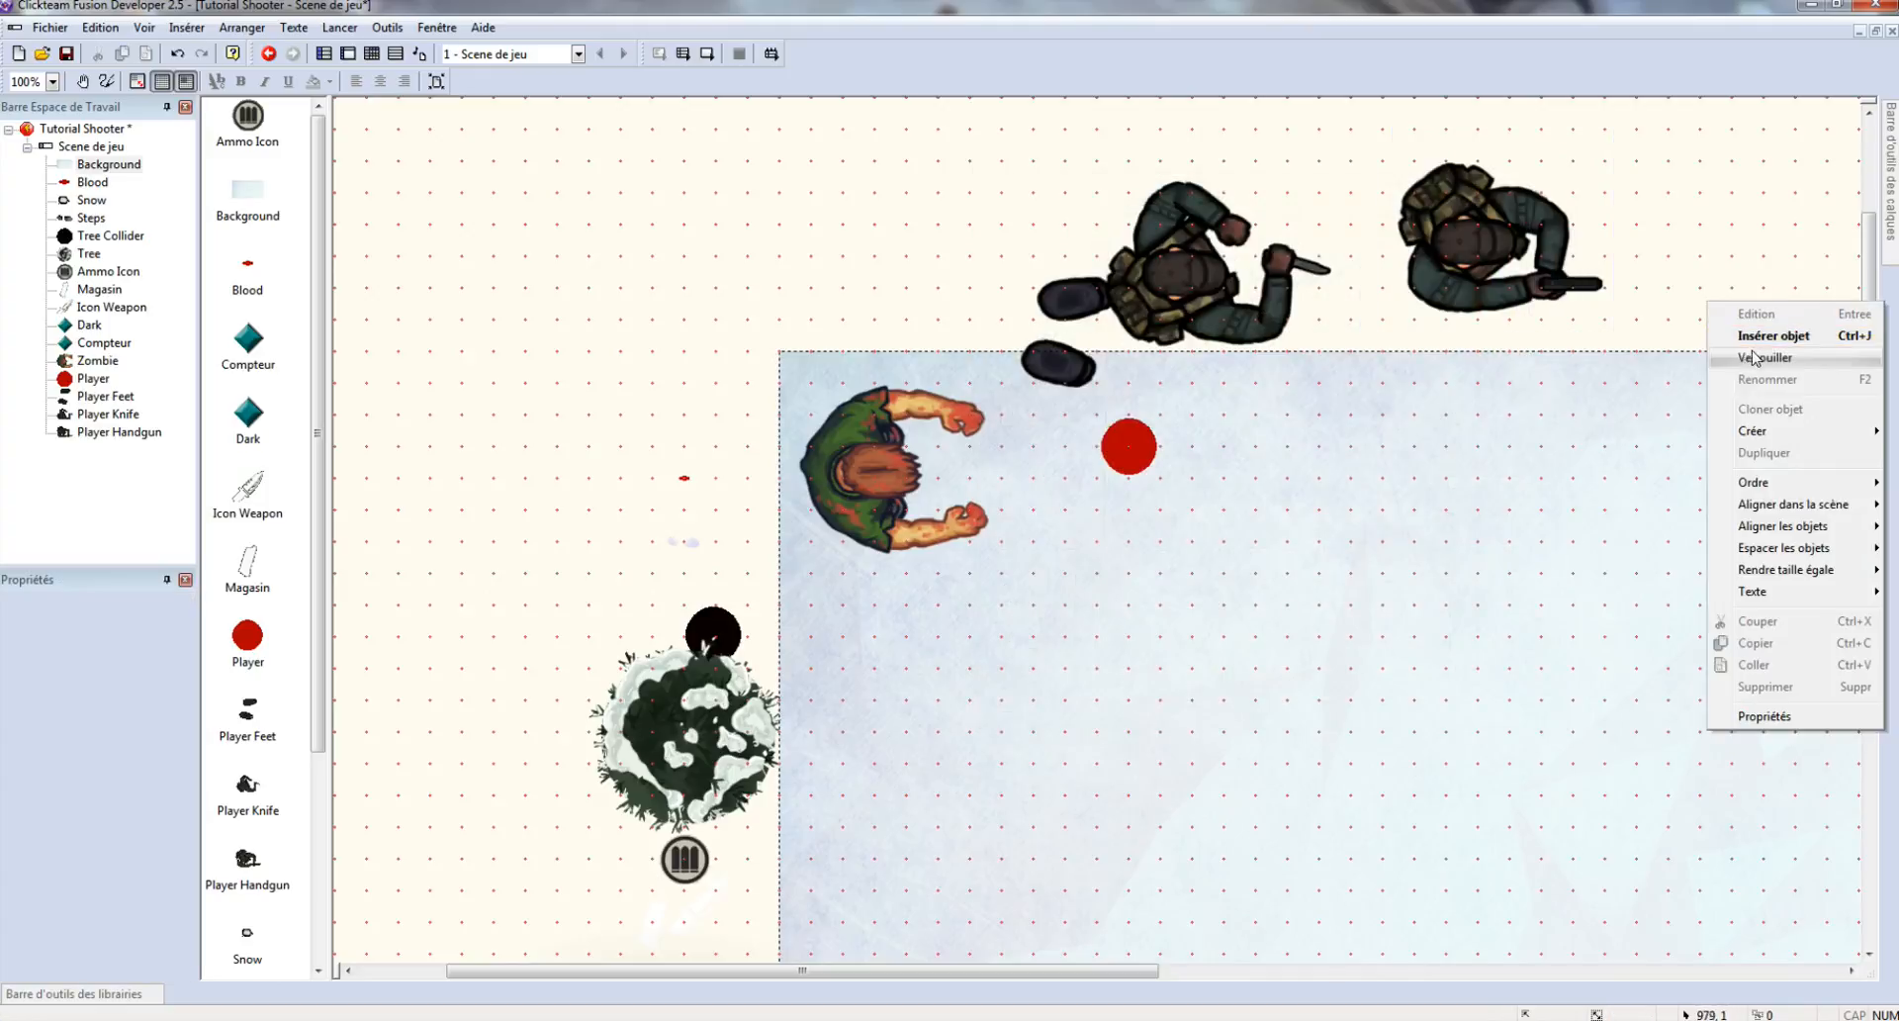
left_click(1770, 337)
double_click(952, 408)
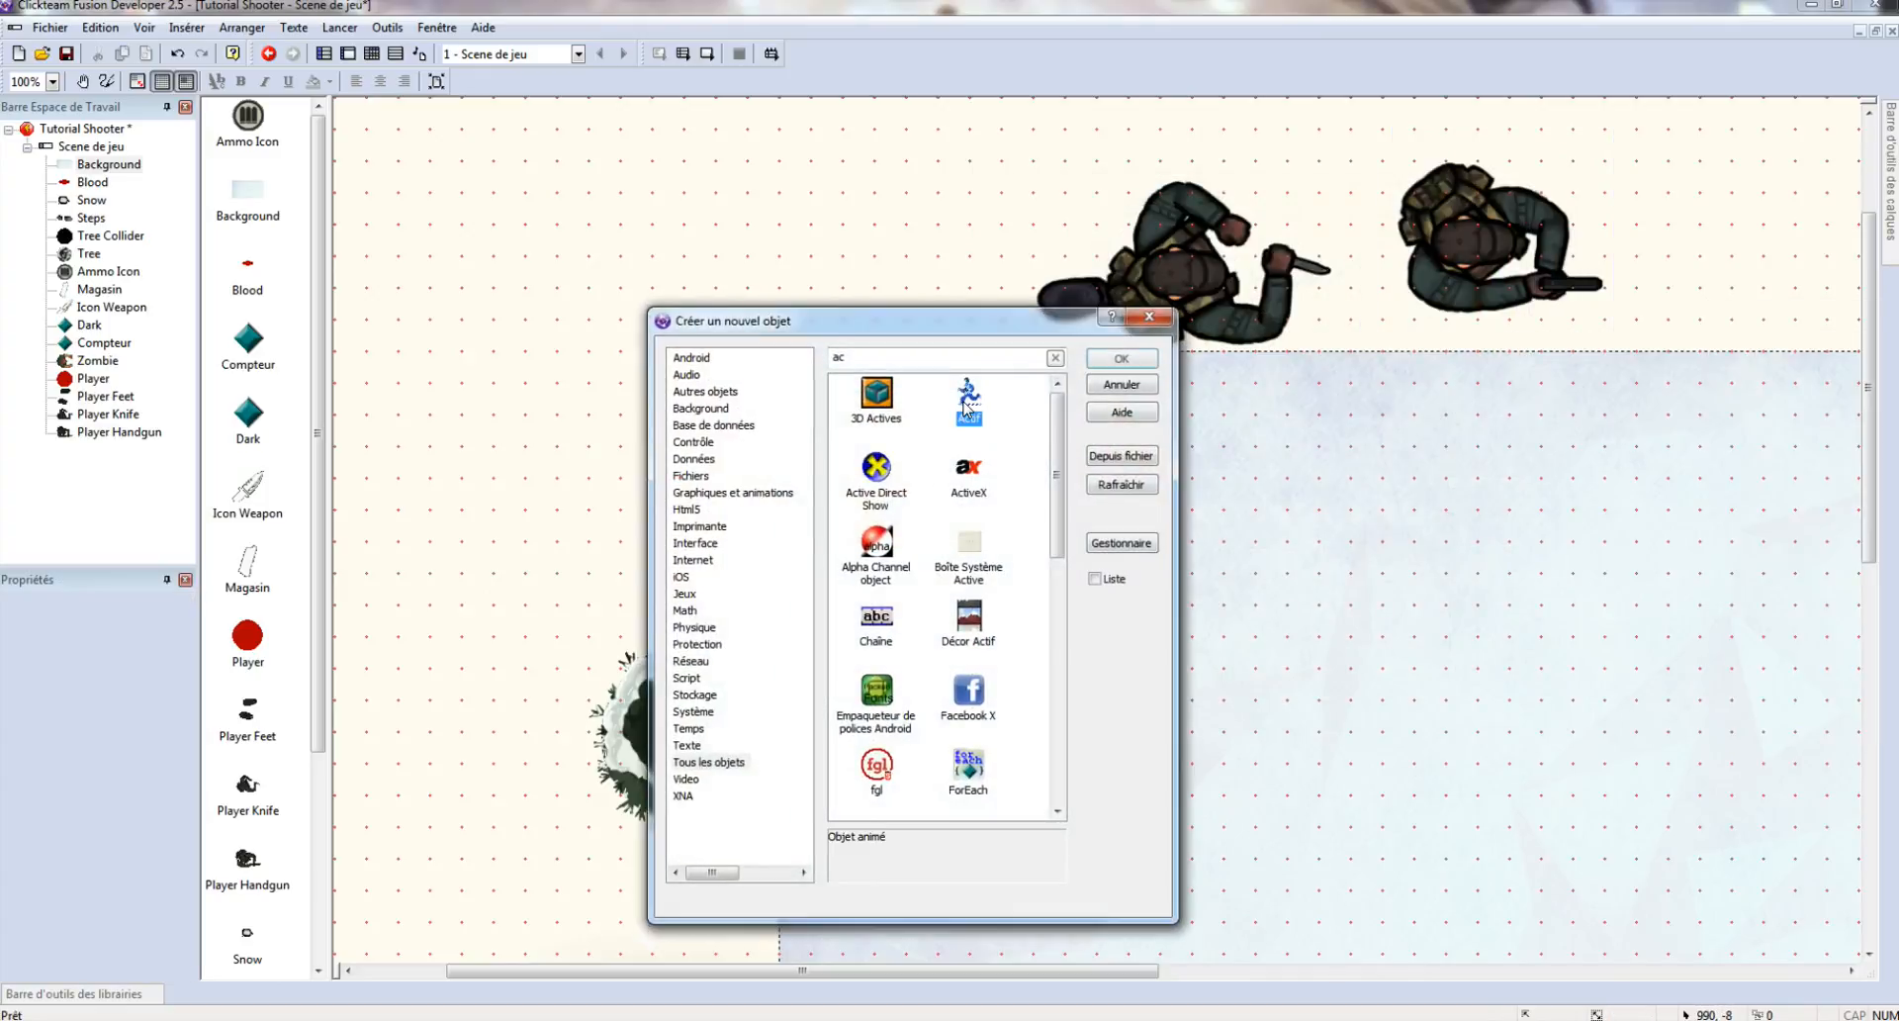
left_click(1662, 259)
left_click_drag(1643, 225, 1686, 280)
right_click(1687, 280)
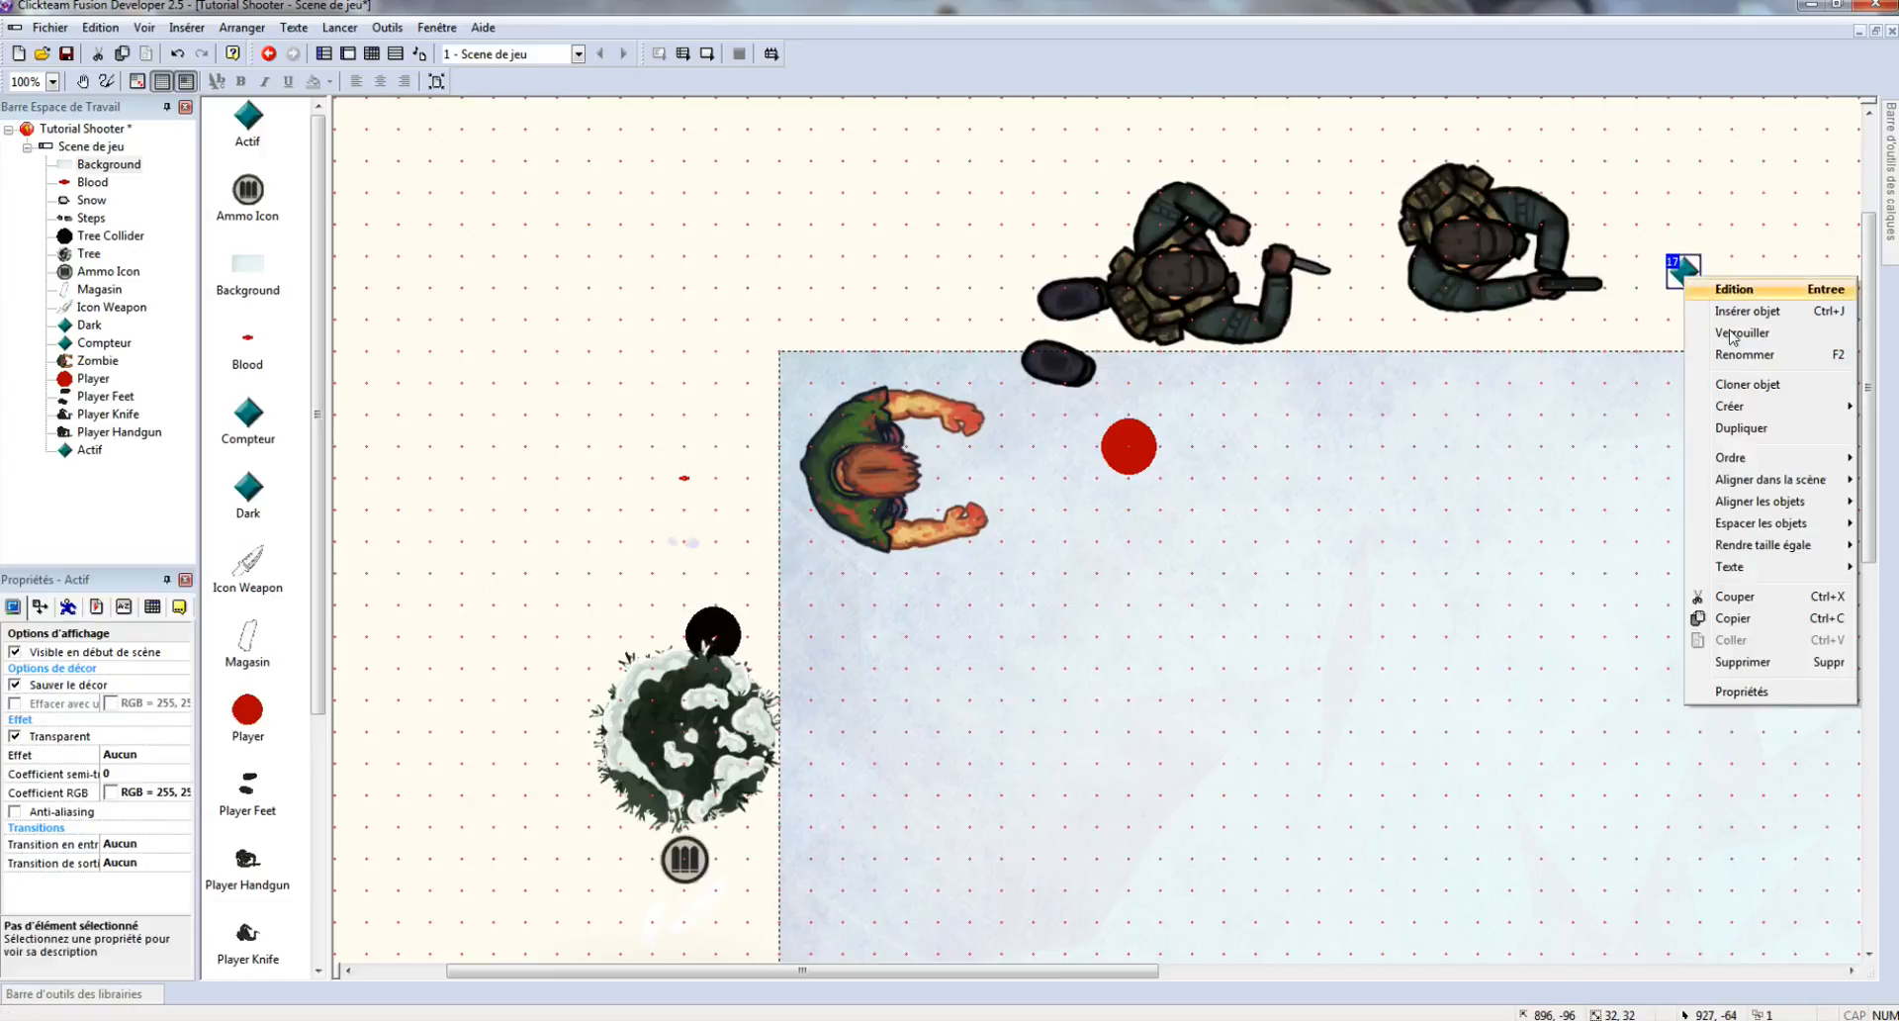
left_click(1761, 368)
type("Bullet")
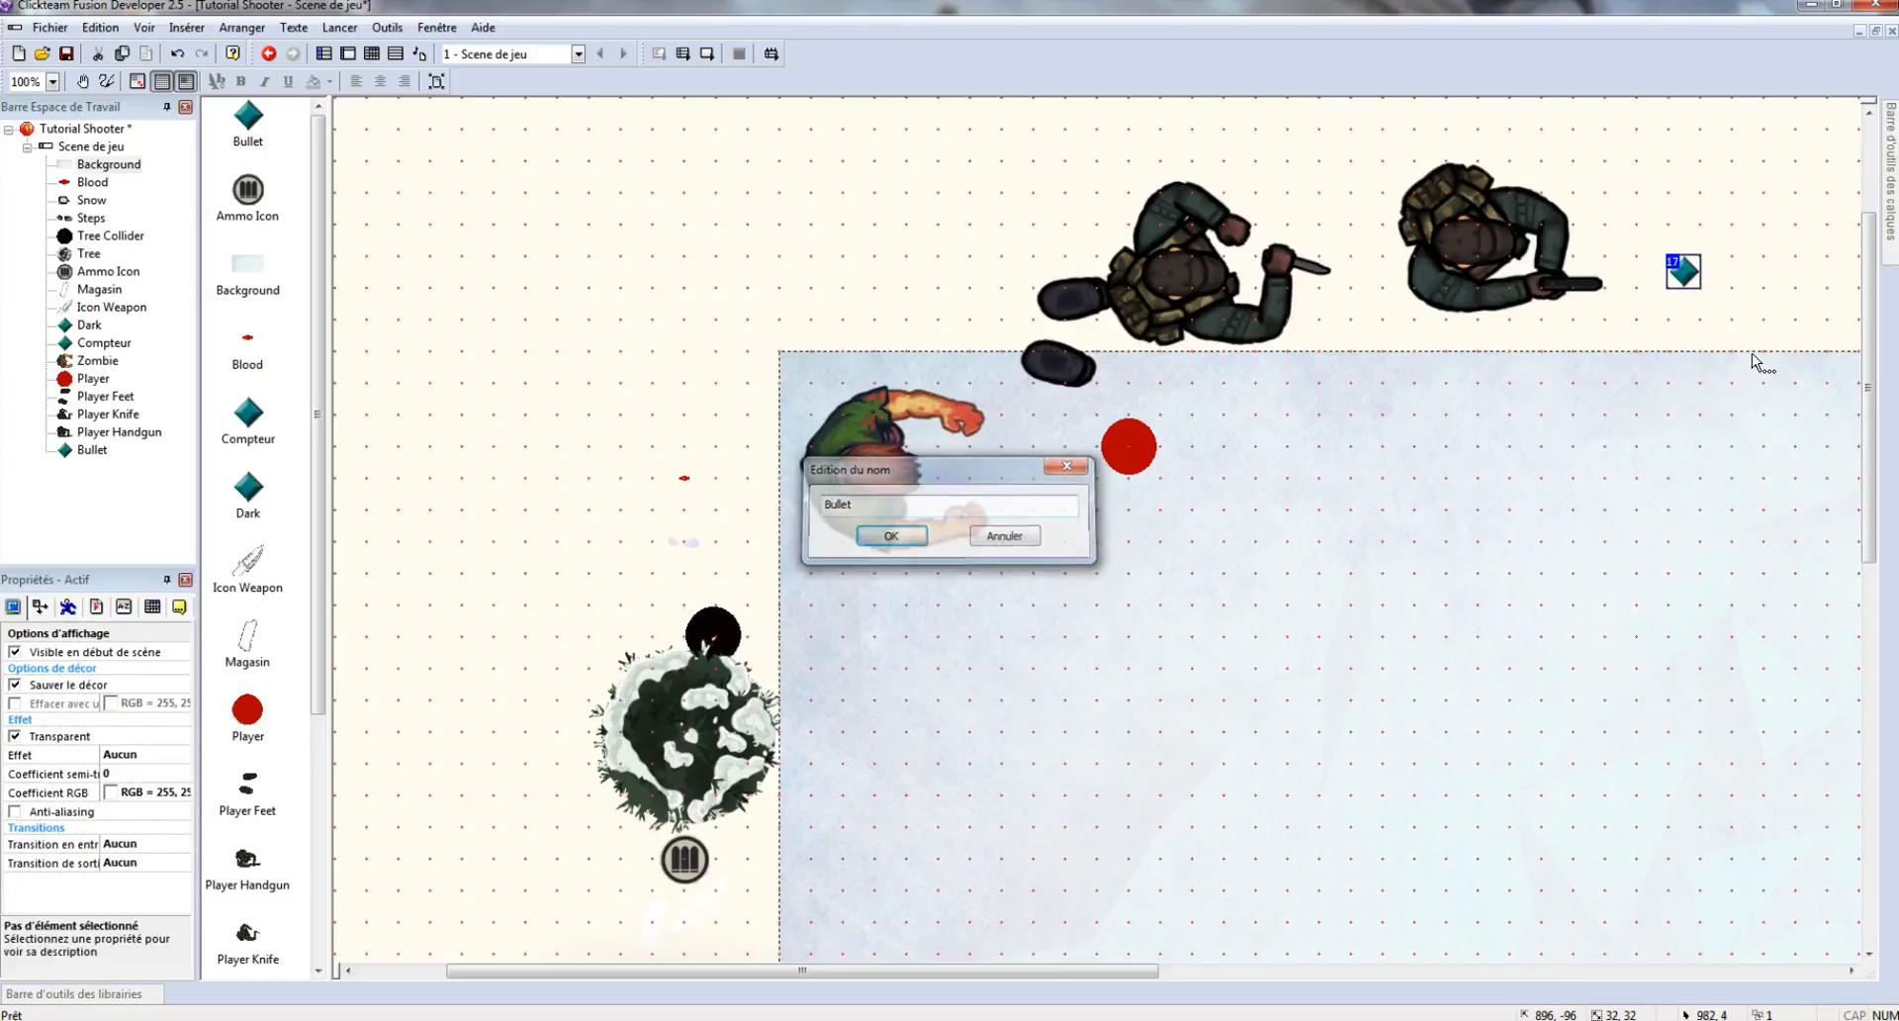
key("Return")
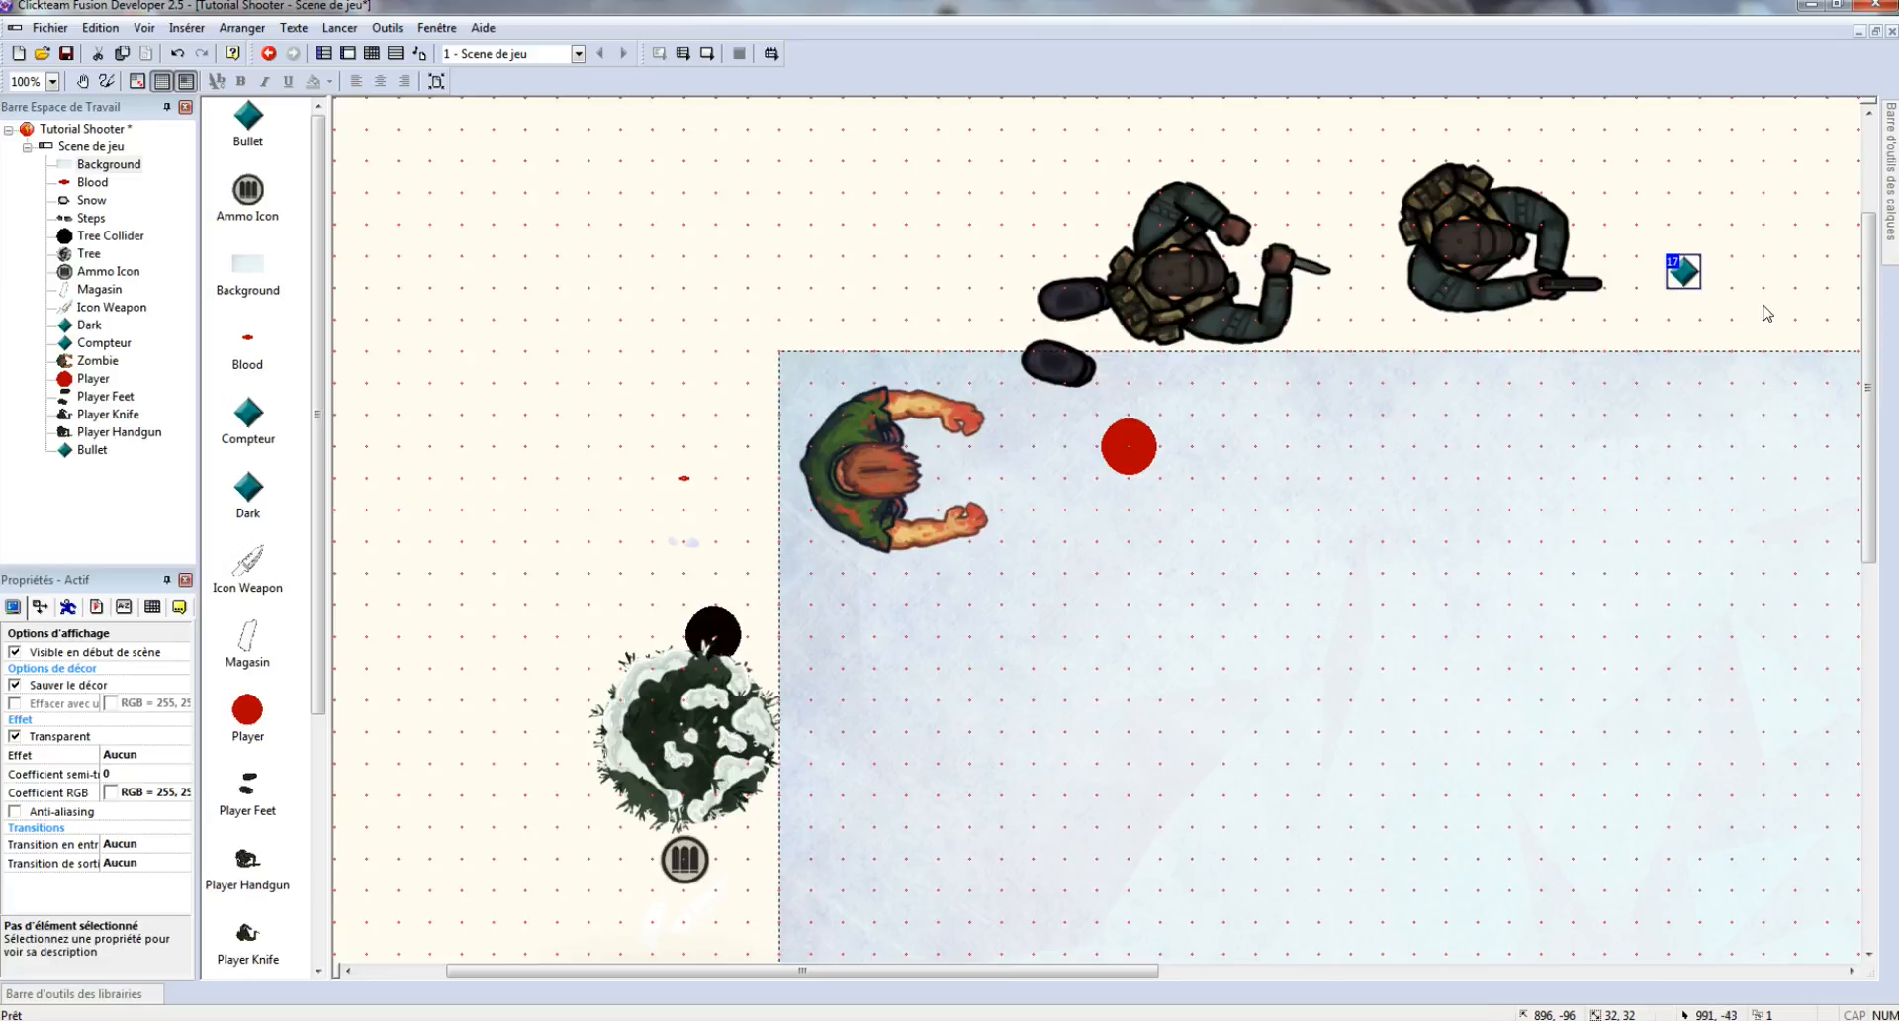
- Import bullet.png from the Survivor folder as the Bullet's image and close the editor
double_click(1690, 280)
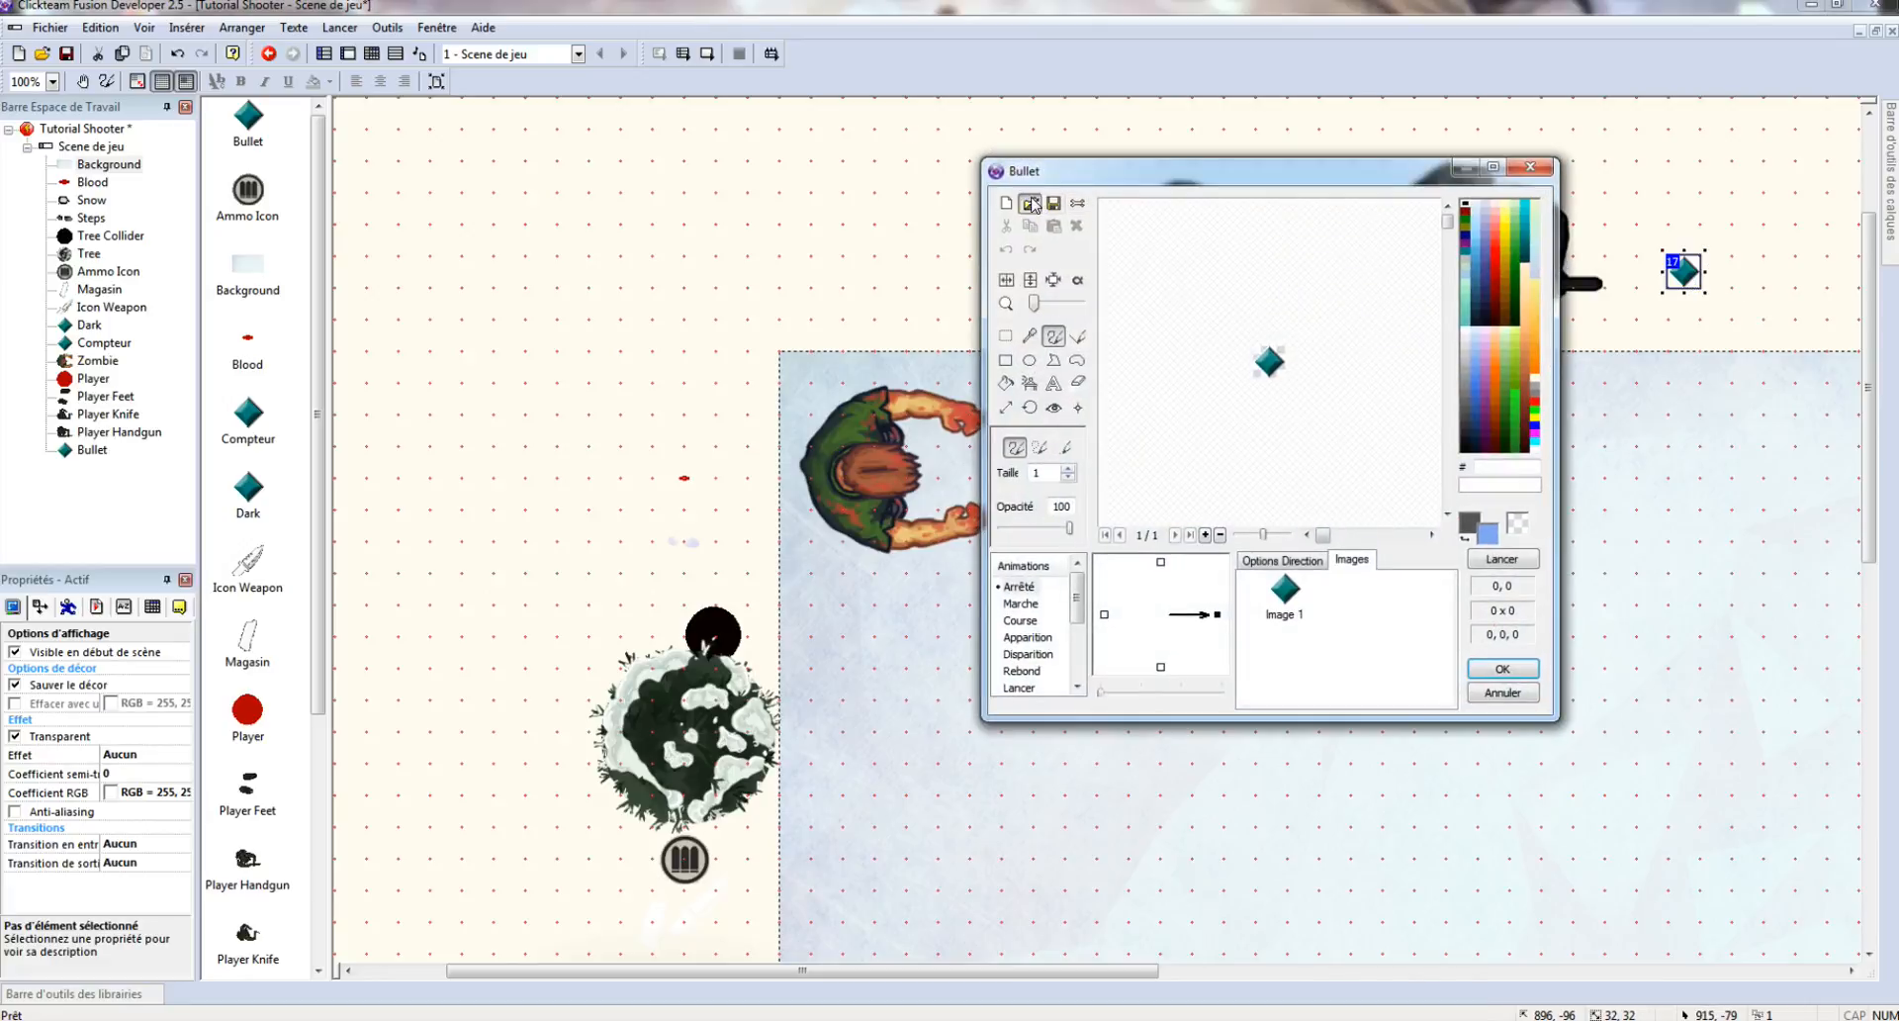
left_click(1051, 205)
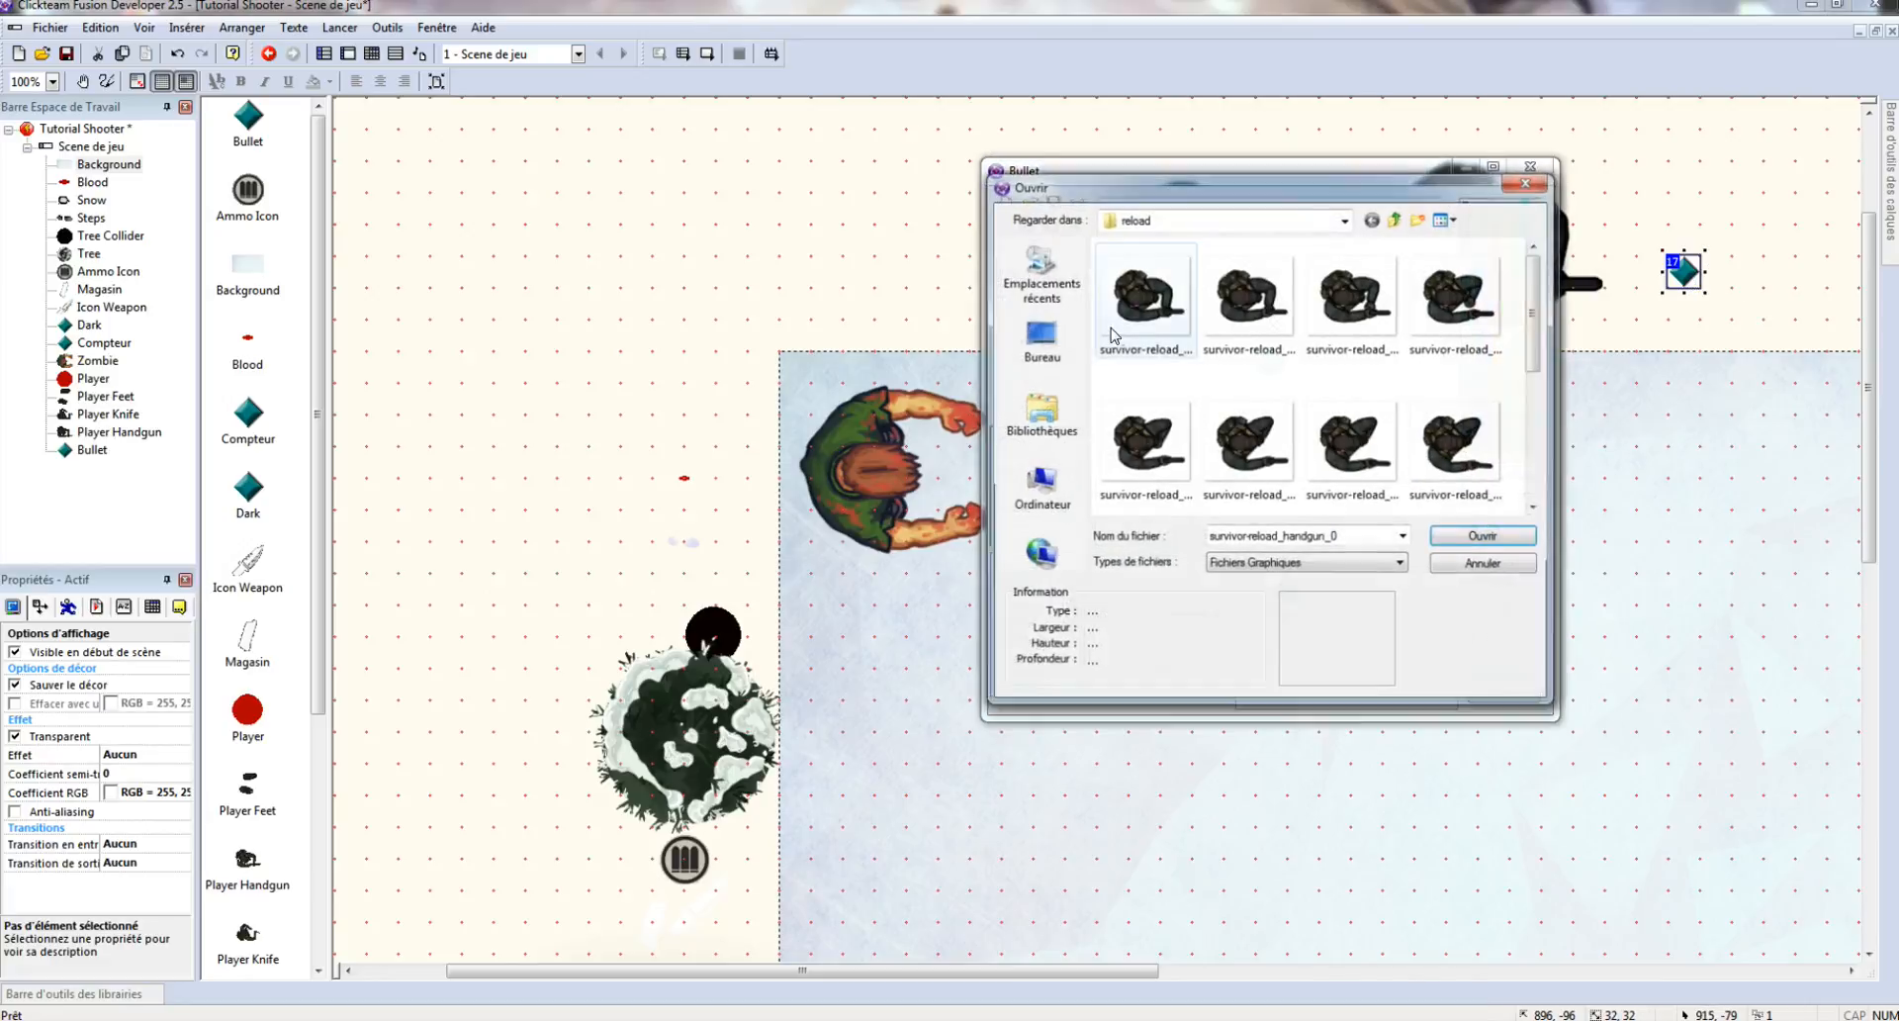
left_click(1397, 218)
left_click(1397, 218)
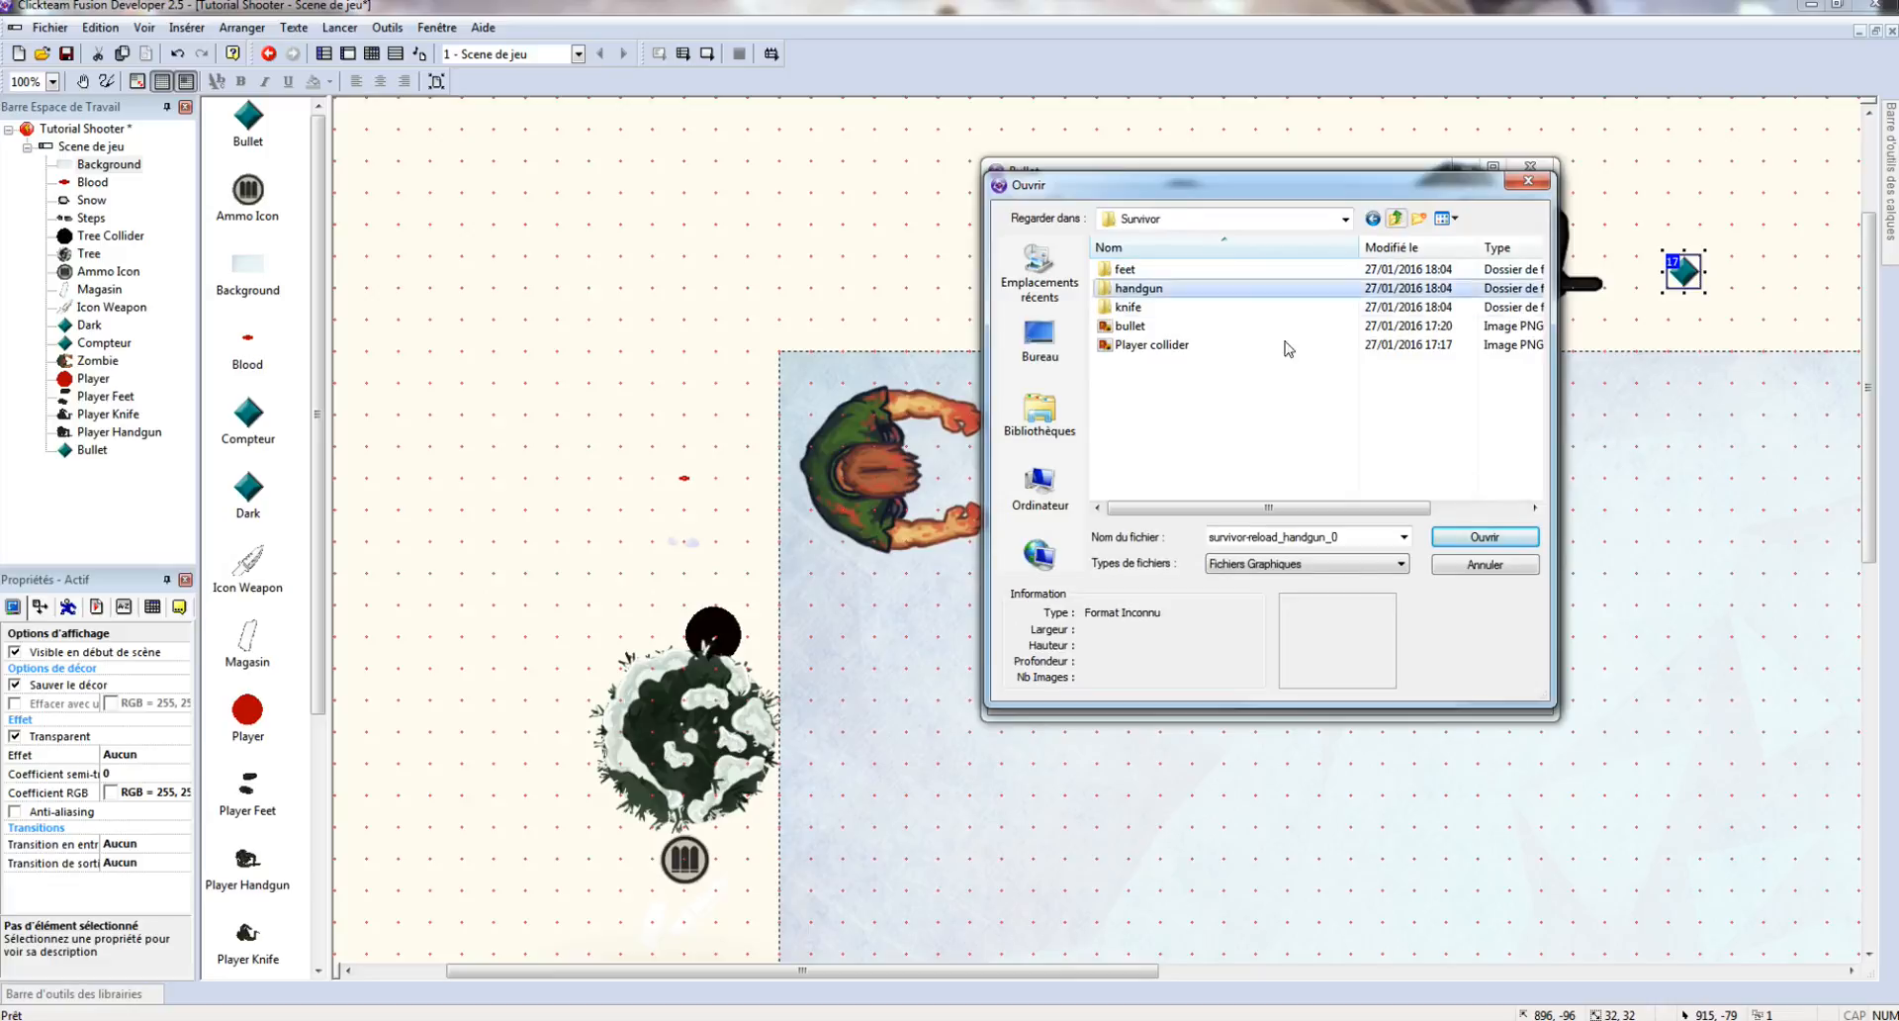
double_click(1138, 327)
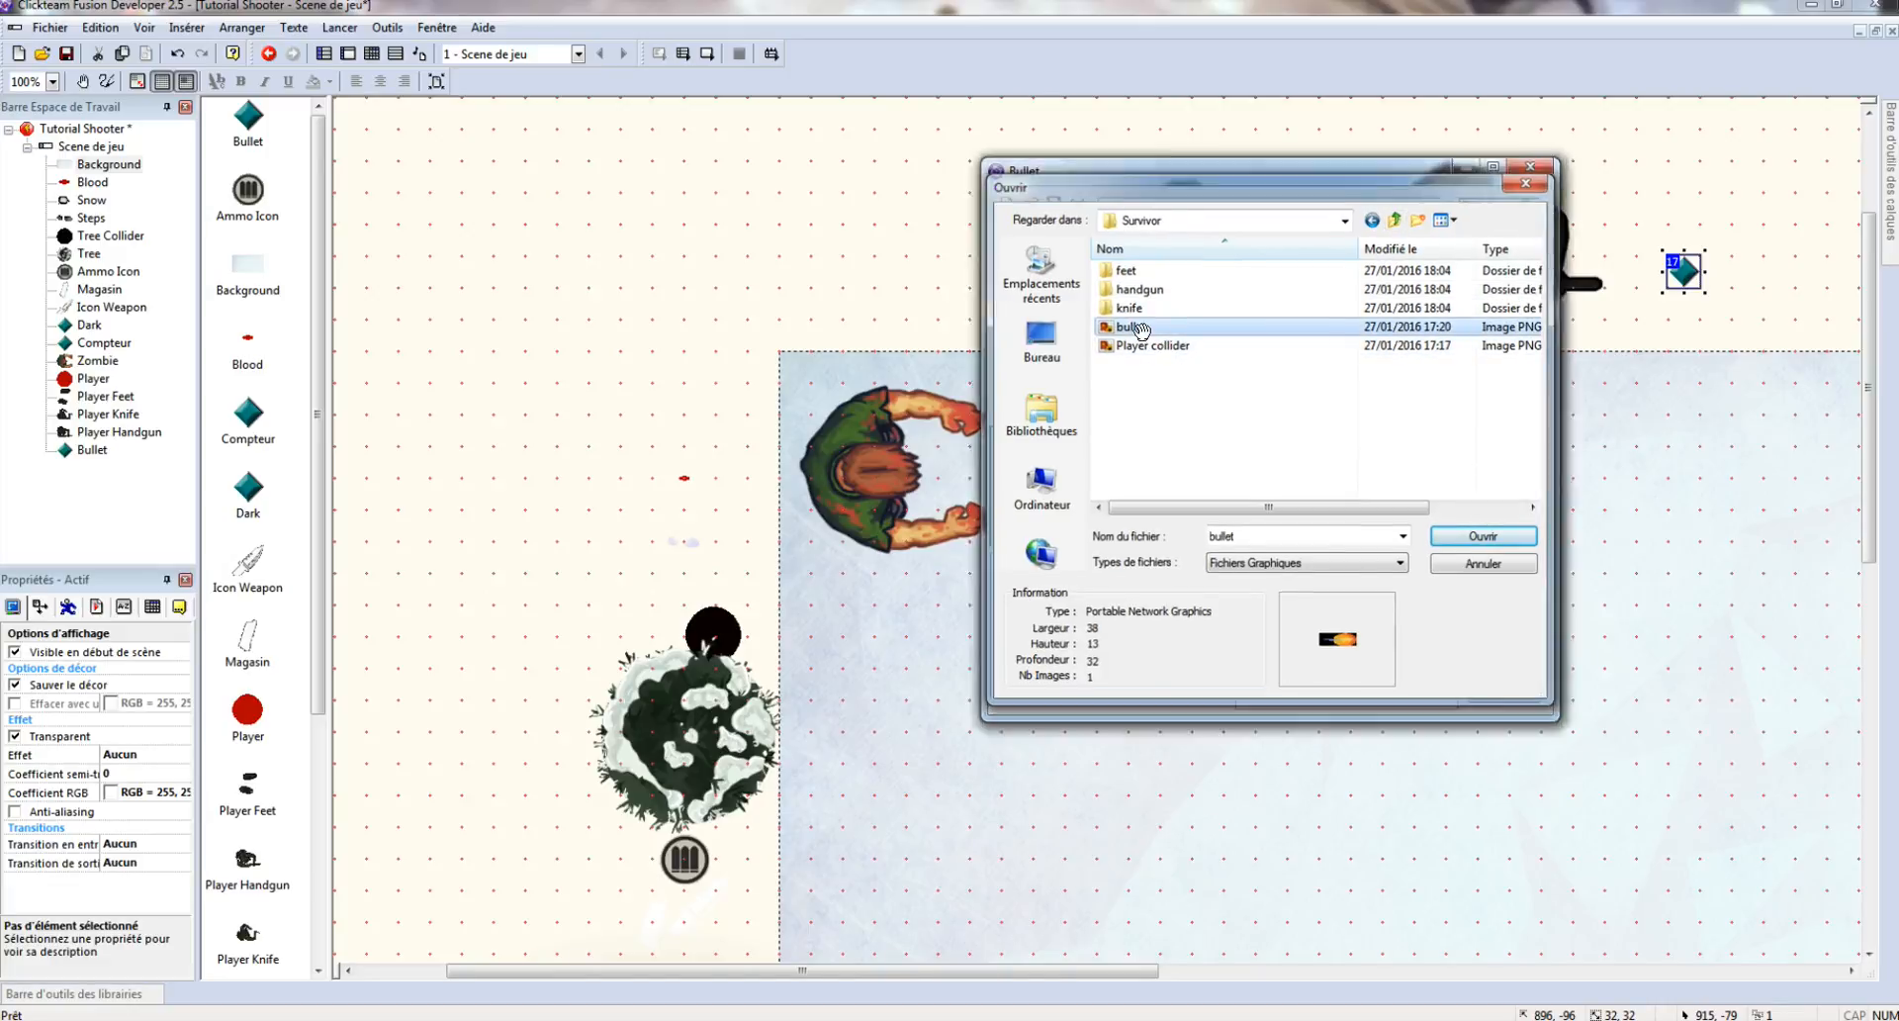
left_click(1216, 921)
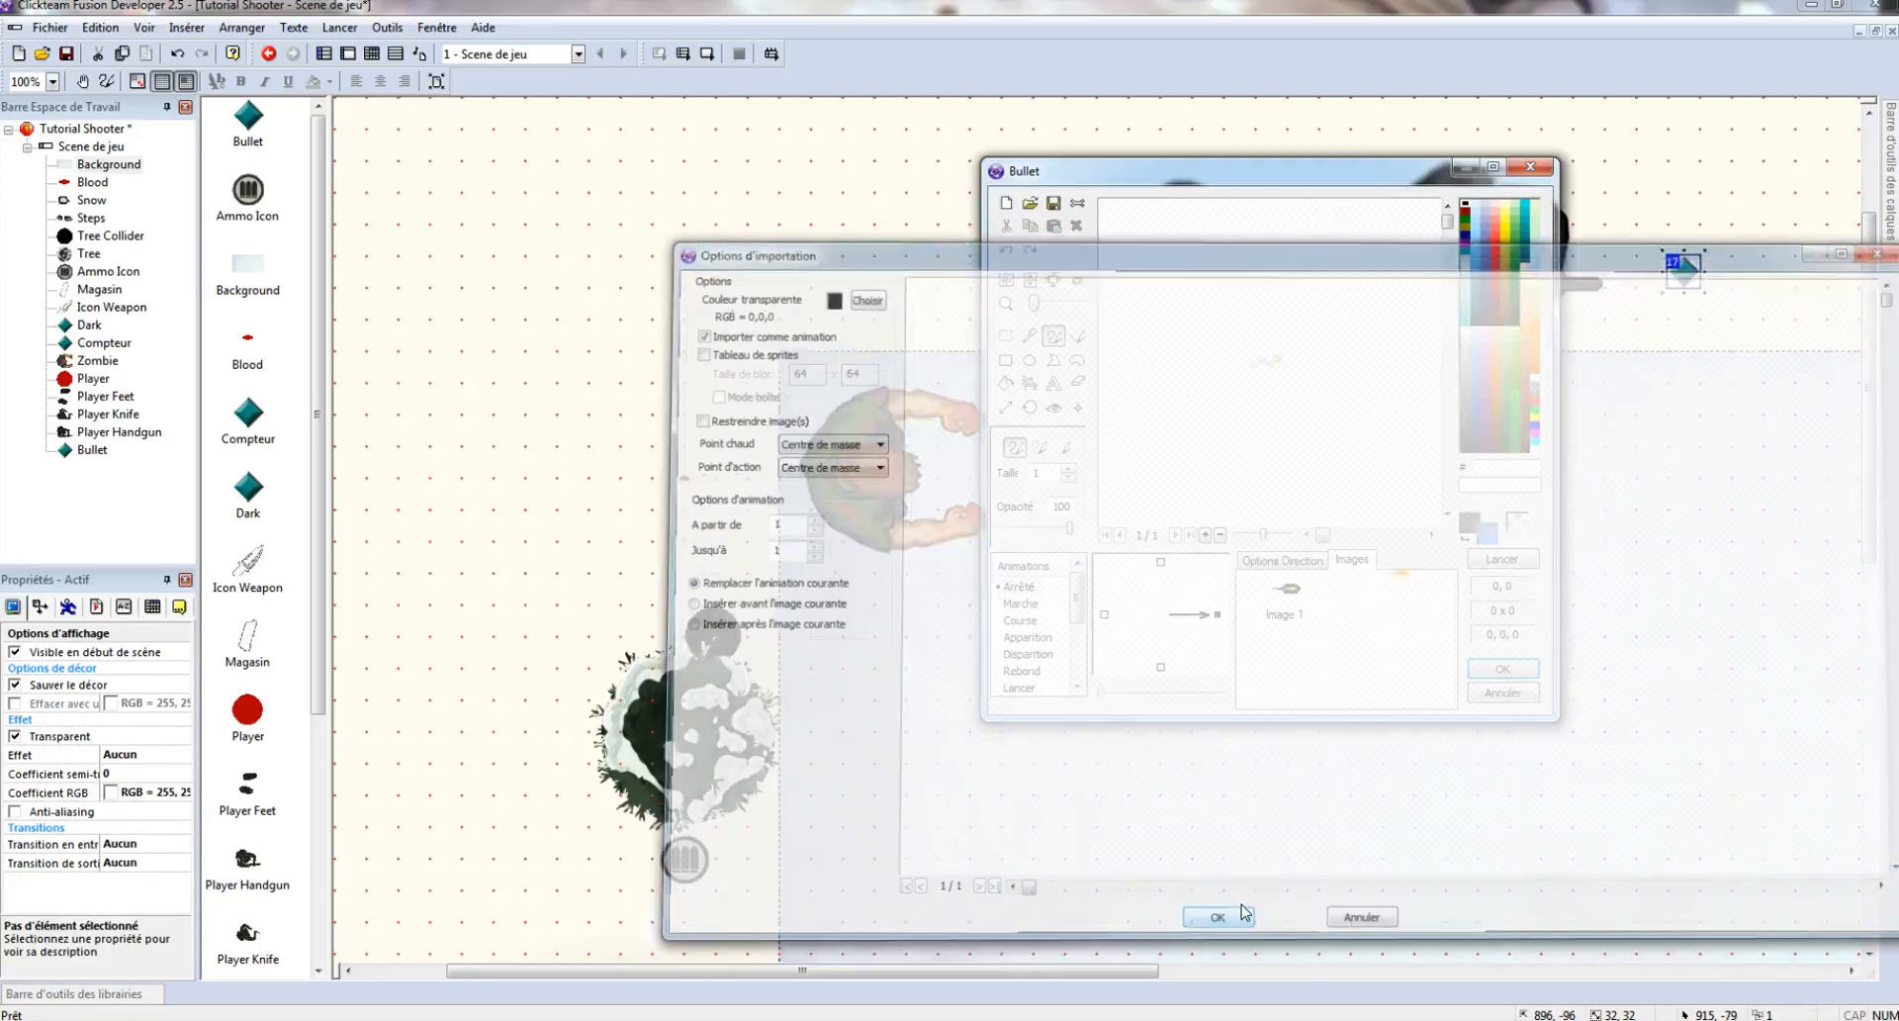
left_click(1501, 673)
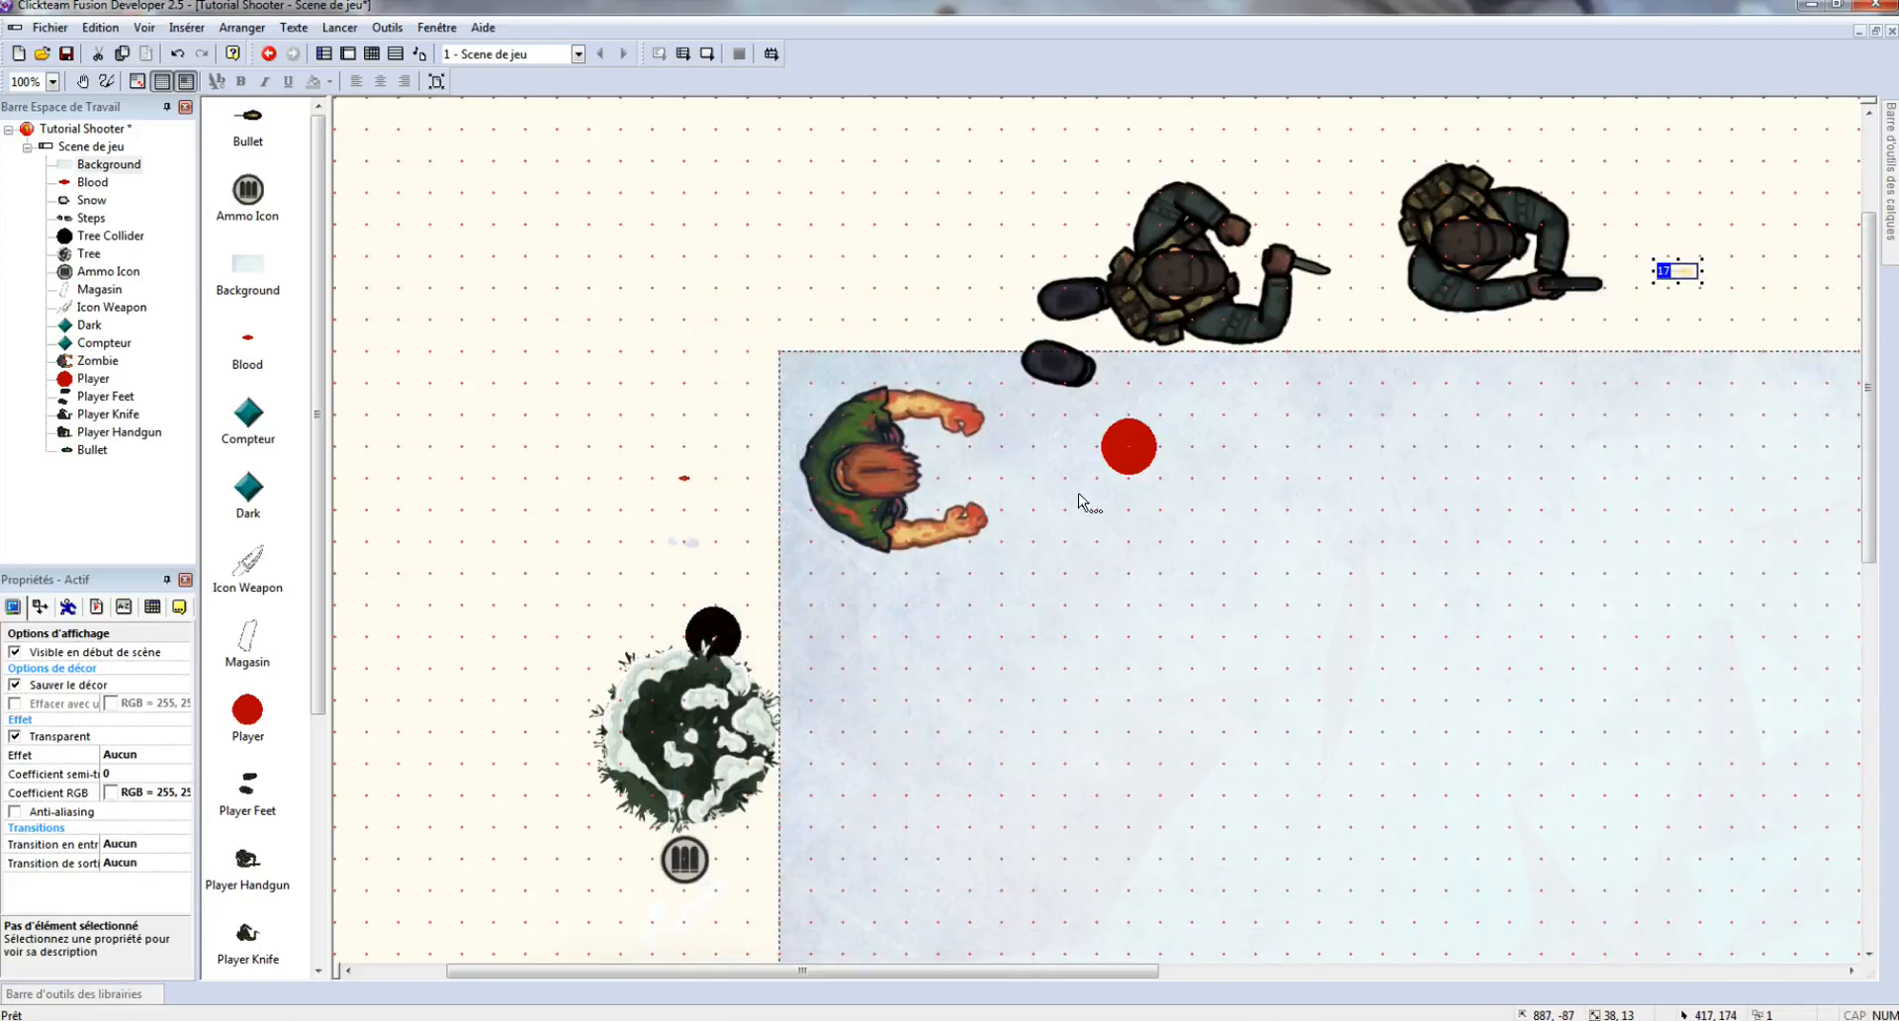
left_click(614, 347)
- Crop the Dark shadow's image tightly around its gradient with Restreindre and apply it
scroll(627, 372, "down", 5)
scroll(627, 372, "down", 4)
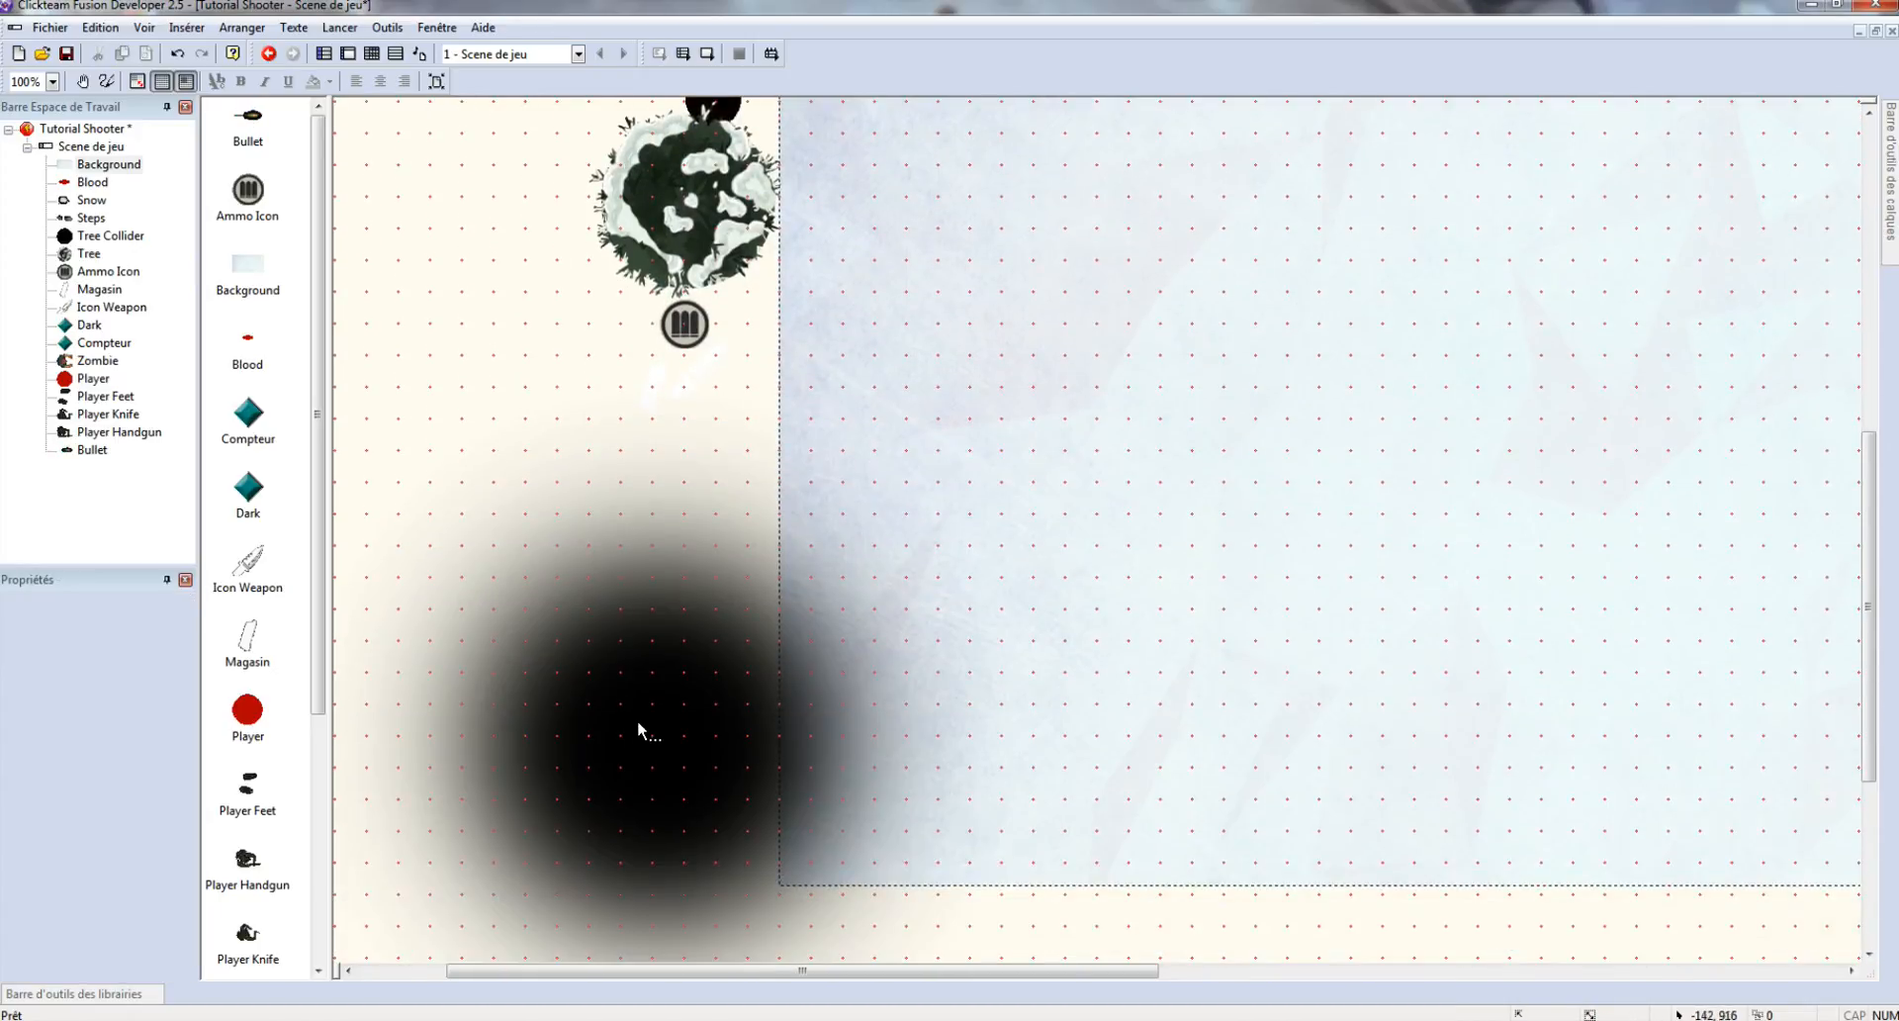
scroll(693, 615, "down", 2)
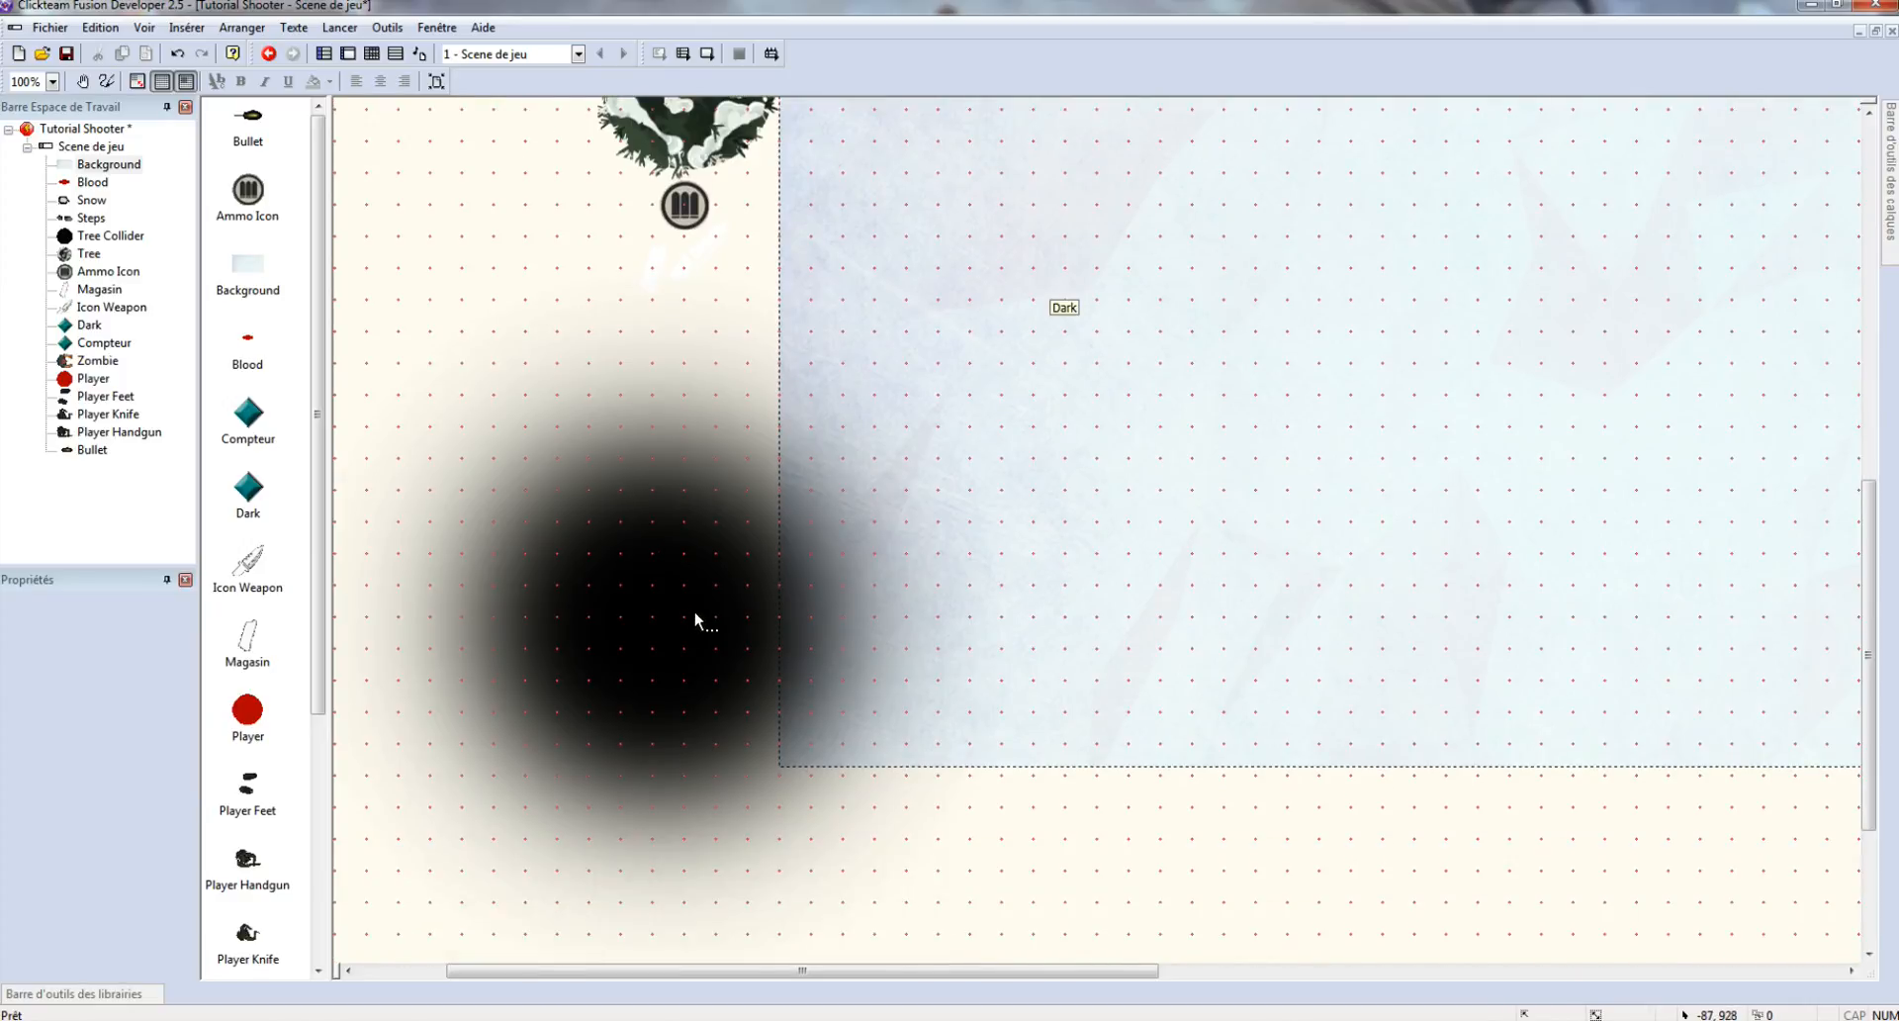
left_click(697, 609)
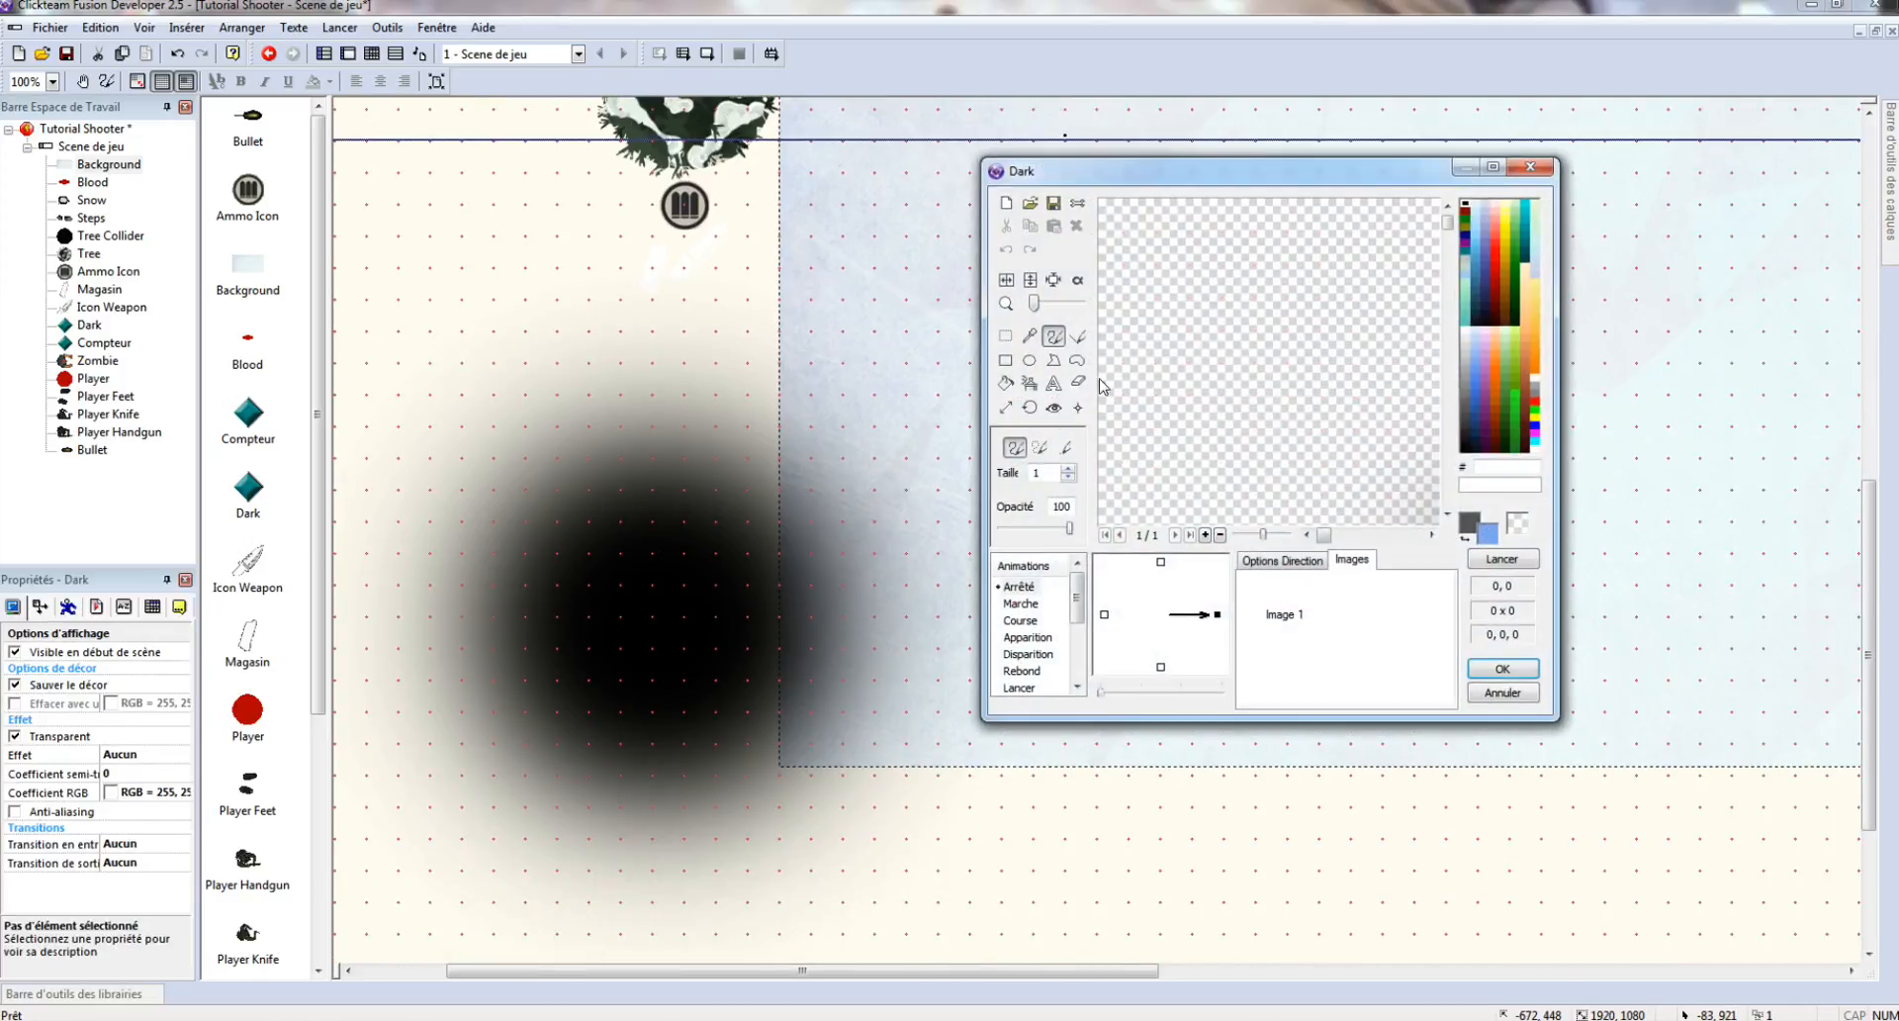
left_click_drag(1325, 536, 1368, 537)
left_click_drag(1448, 223, 1445, 308)
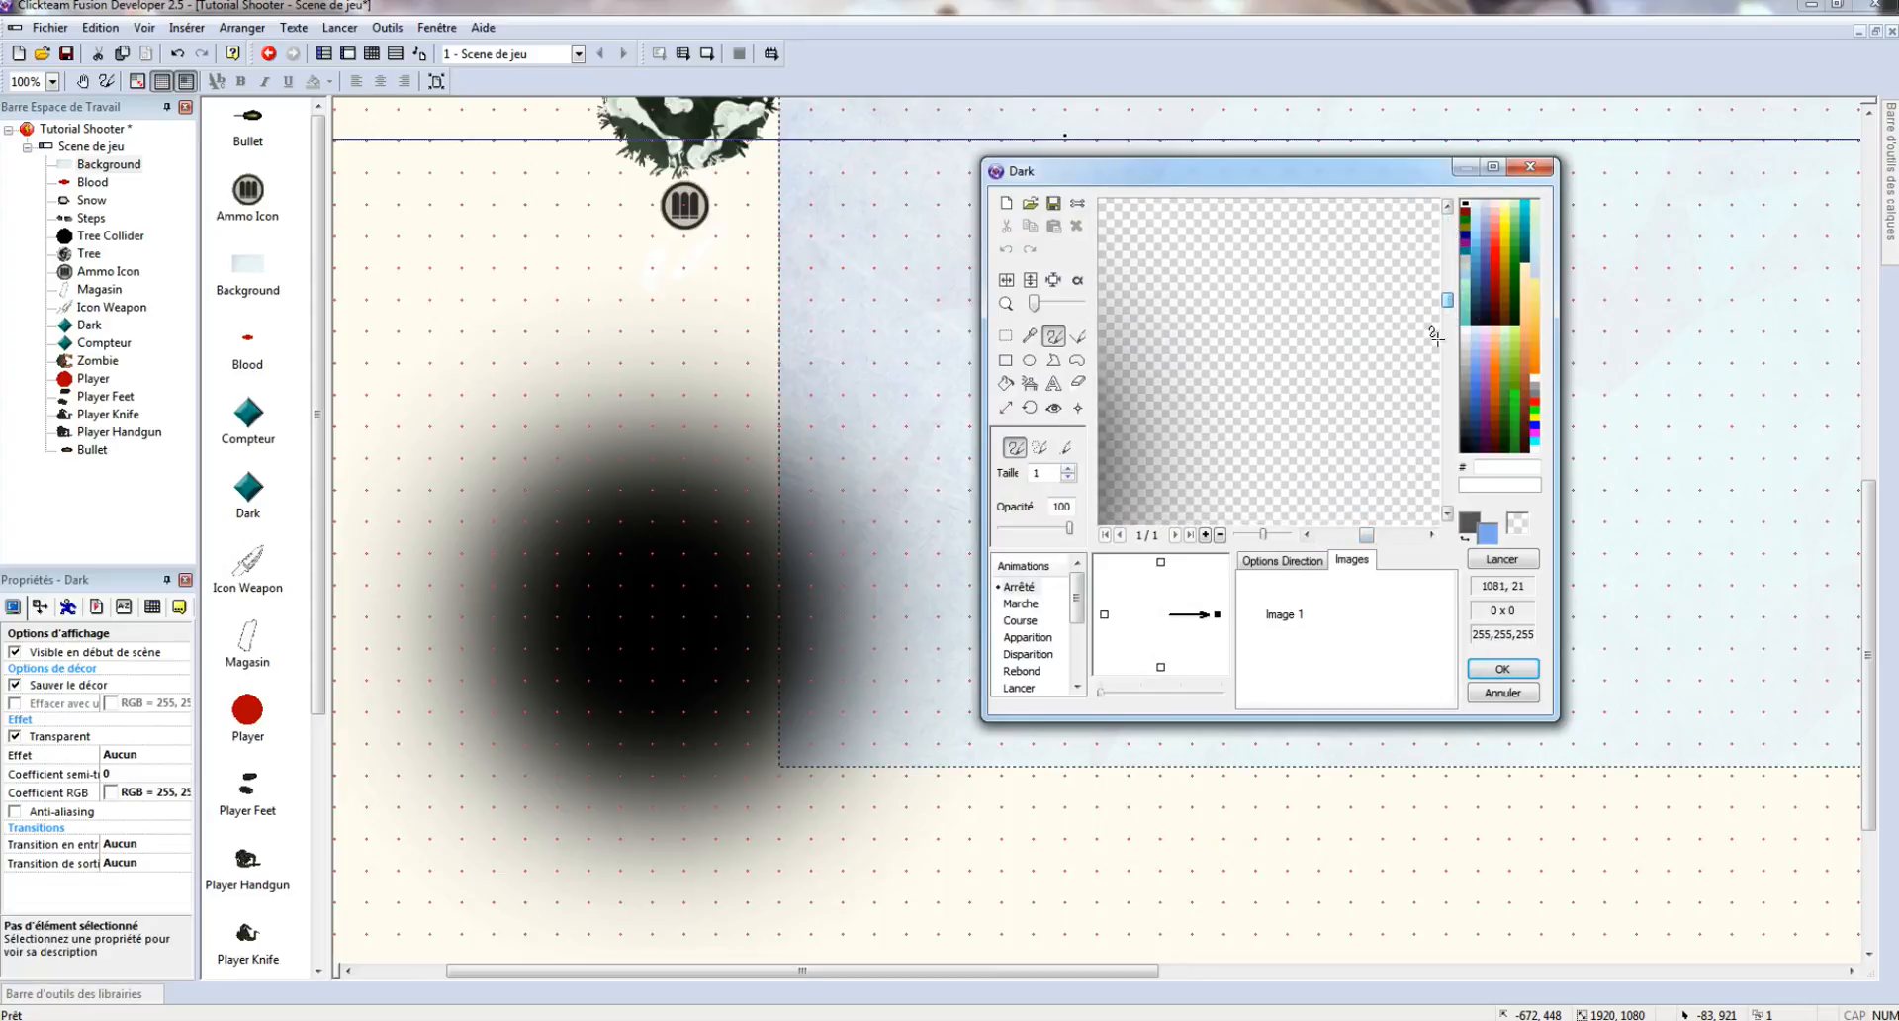
left_click_drag(1369, 536, 1326, 540)
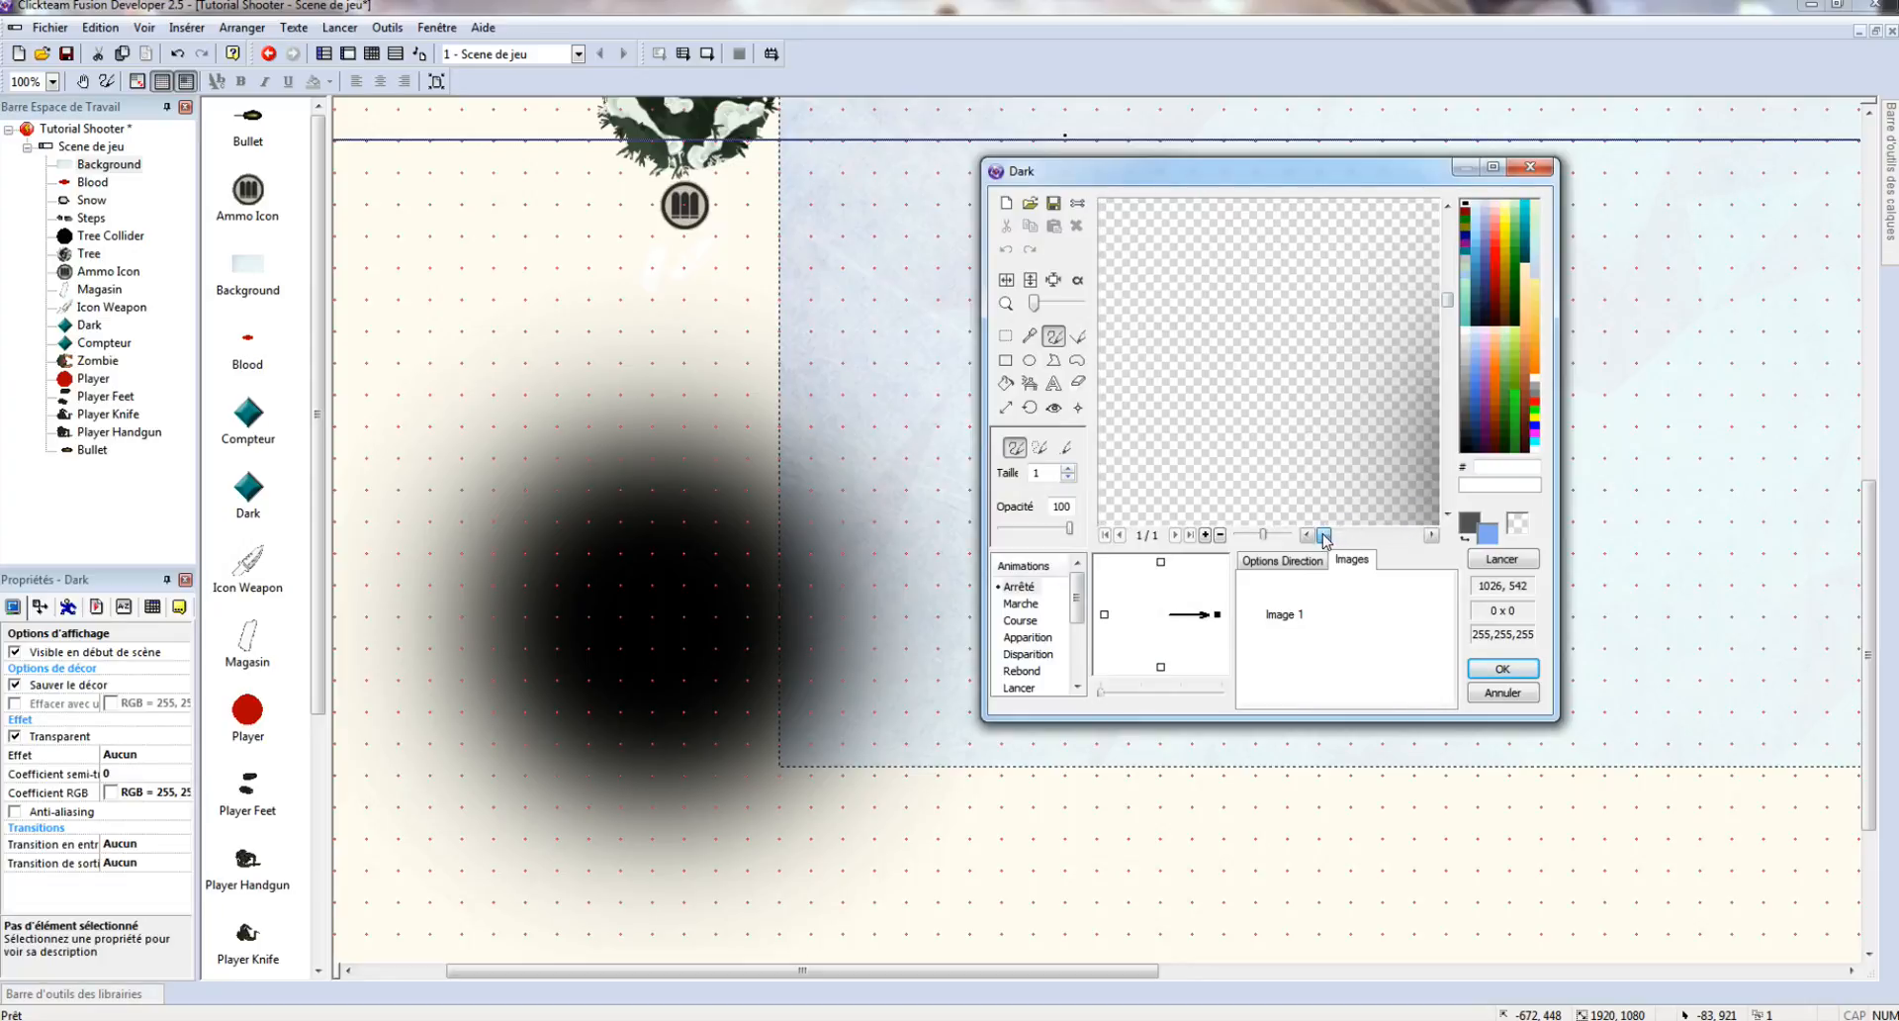
left_click(1052, 282)
left_click(1511, 671)
- Drag the Dark shadow slightly lower and to the left in the scene
left_click_drag(715, 578, 698, 519)
left_click_drag(692, 503, 623, 525)
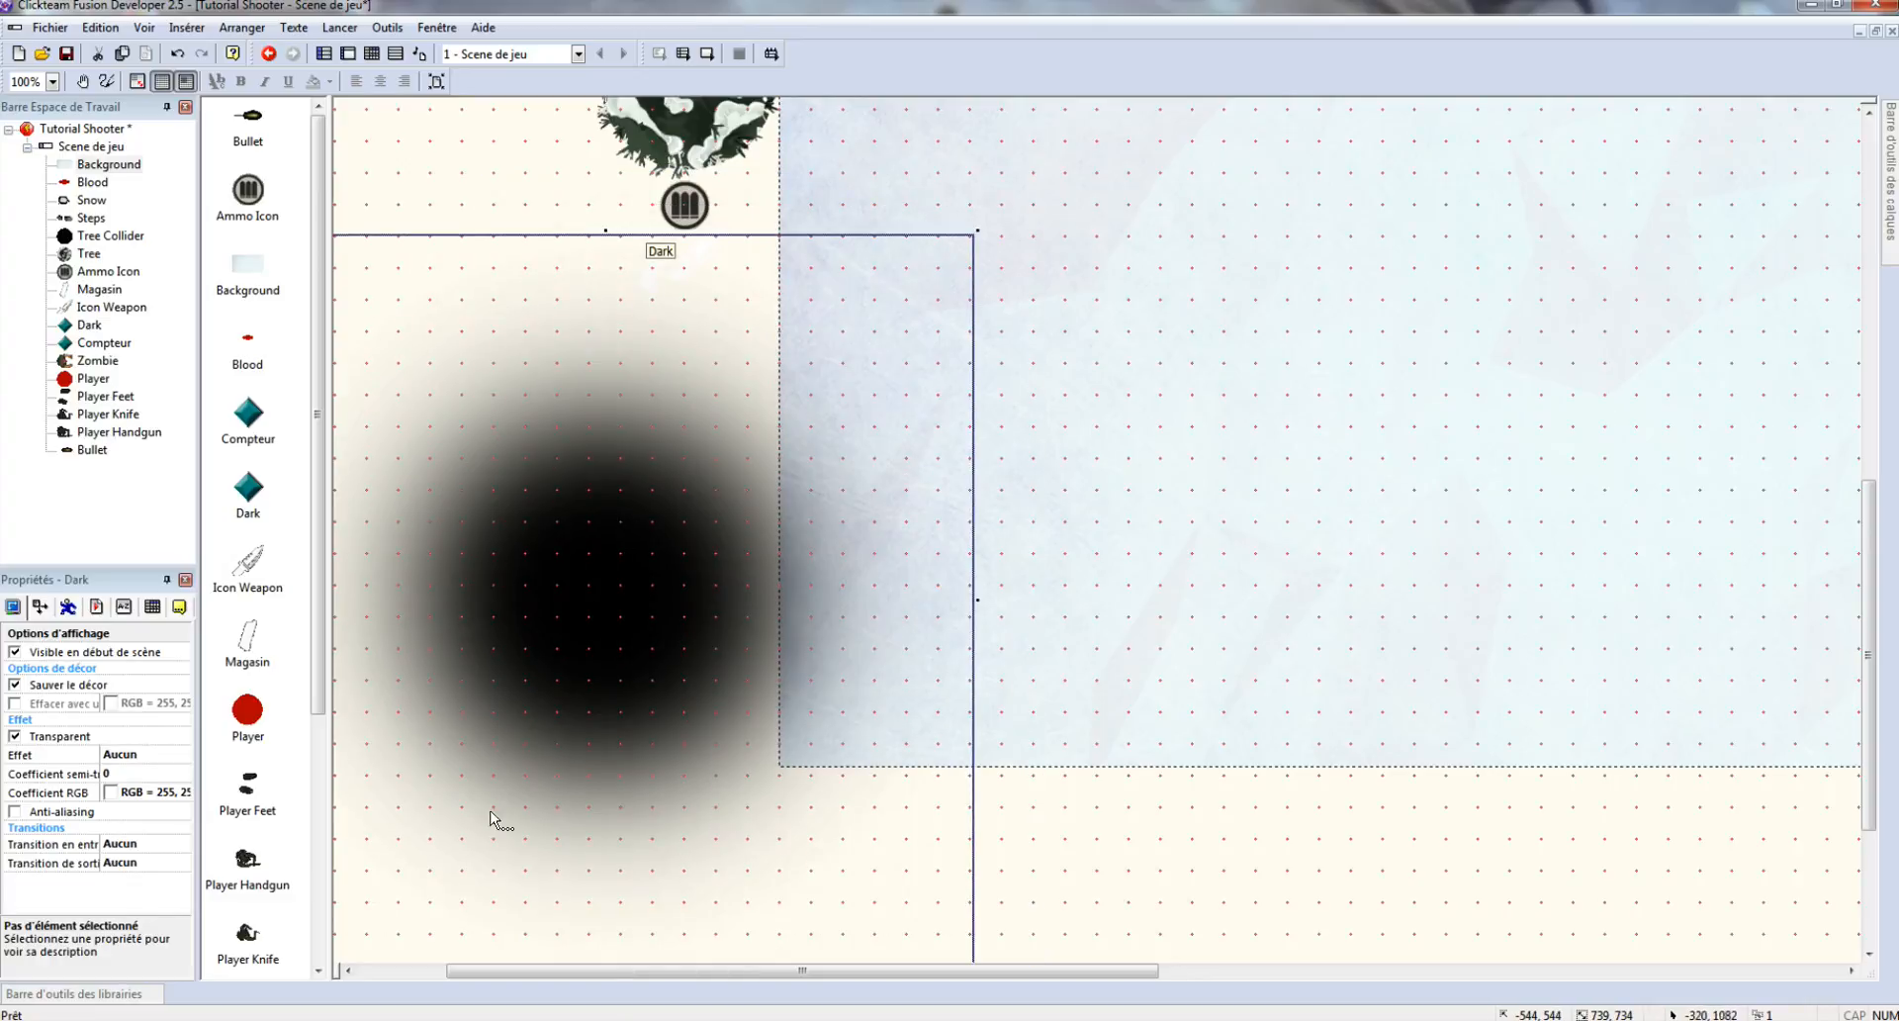
left_click_drag(636, 462, 598, 576)
scroll(728, 421, "up", 2)
scroll(729, 421, "up", 8)
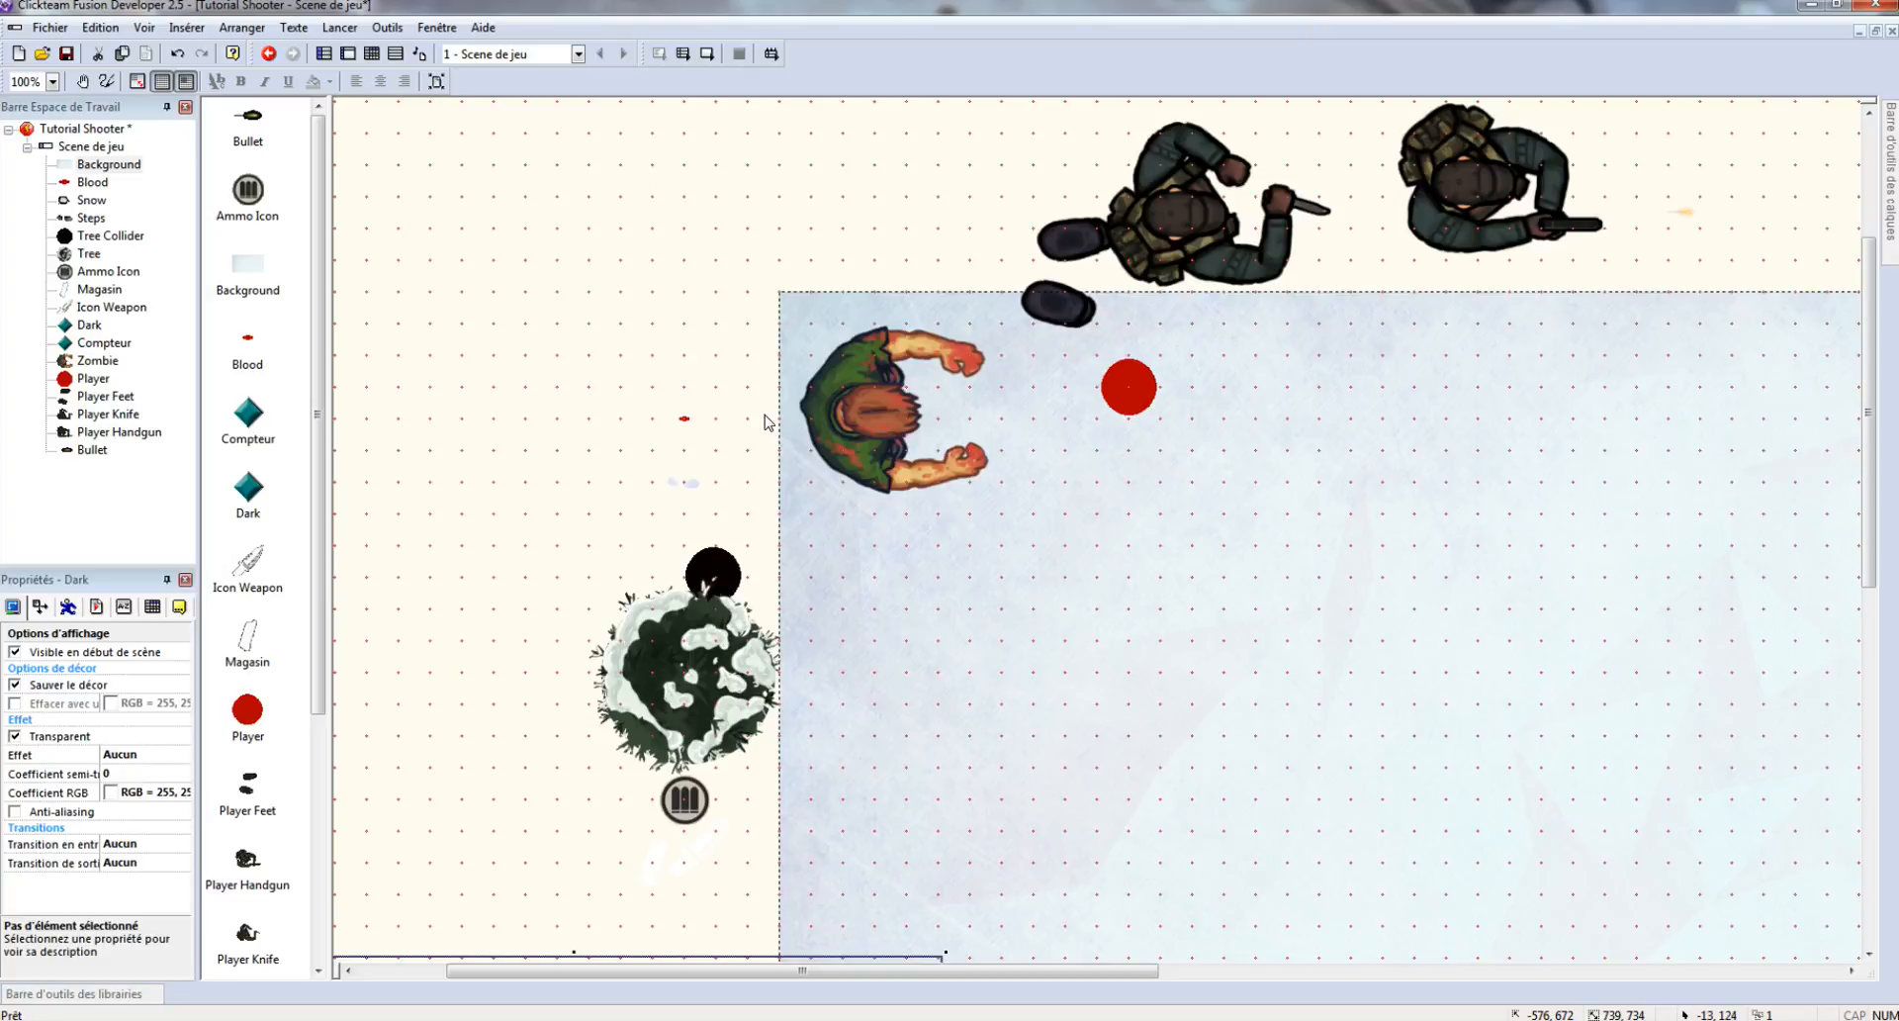
left_click(648, 289)
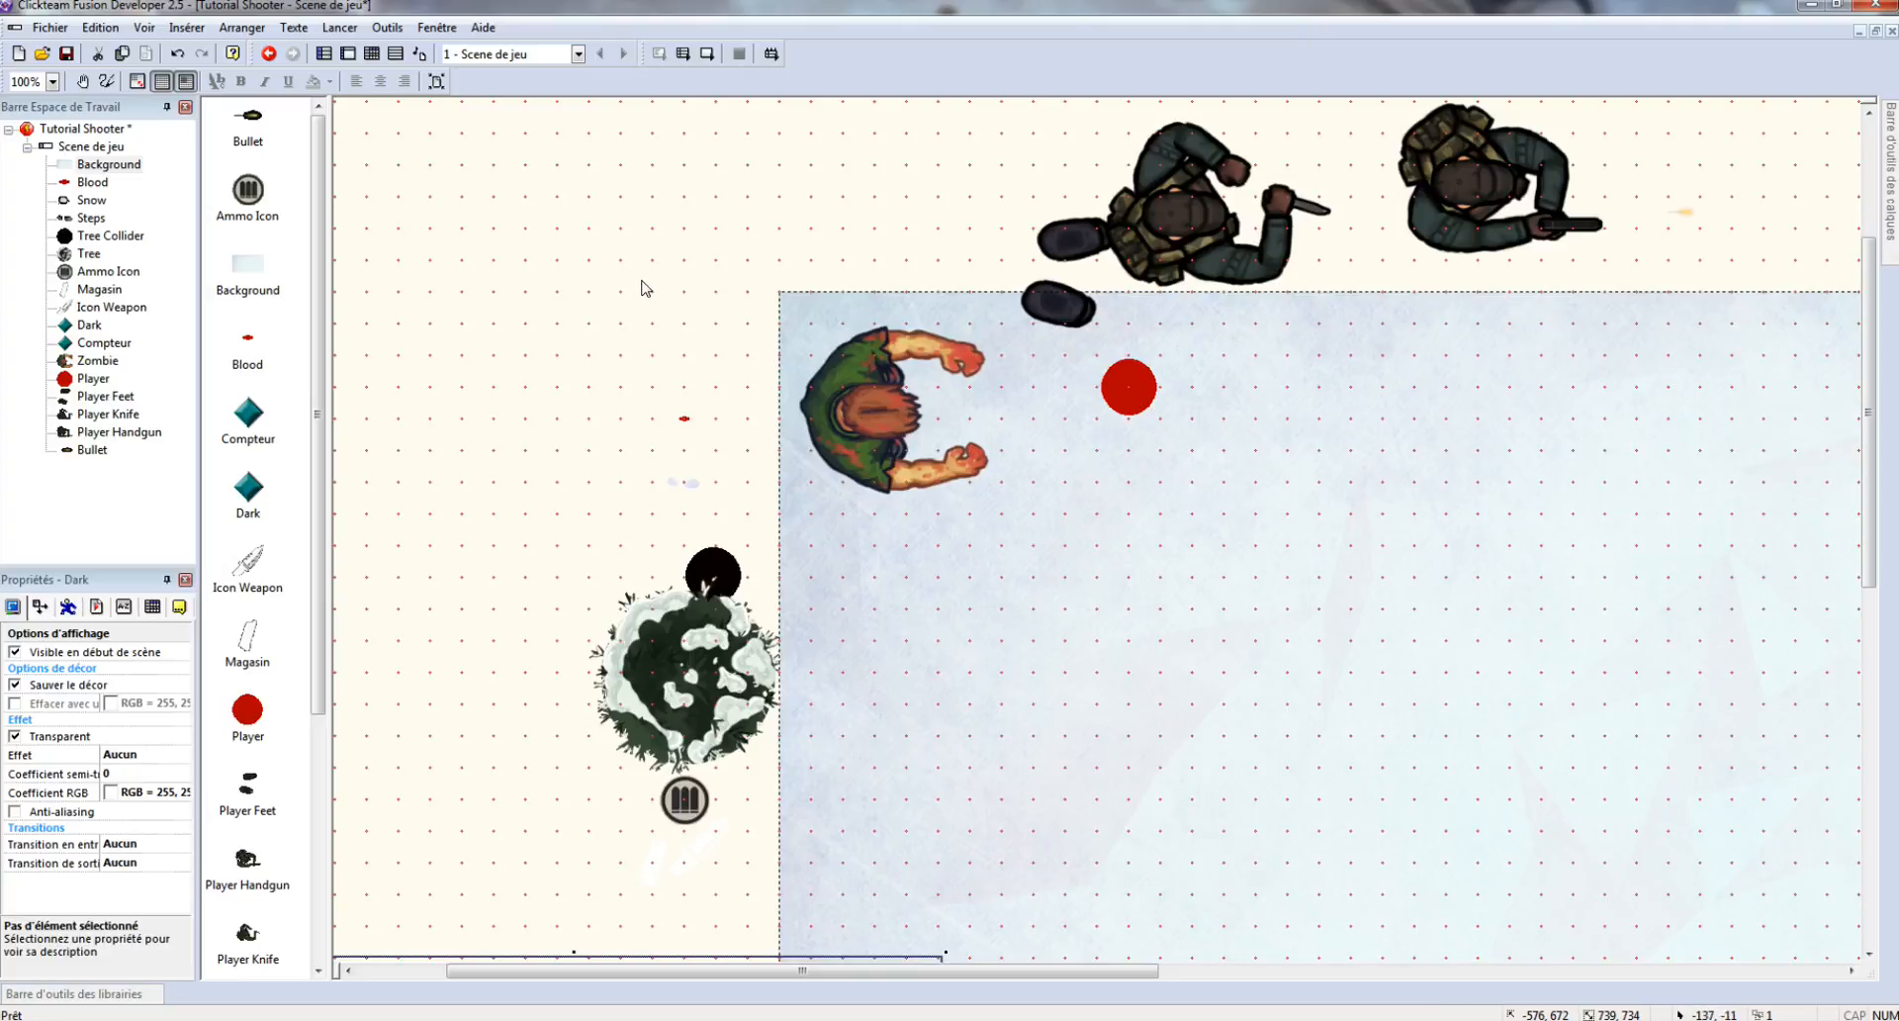